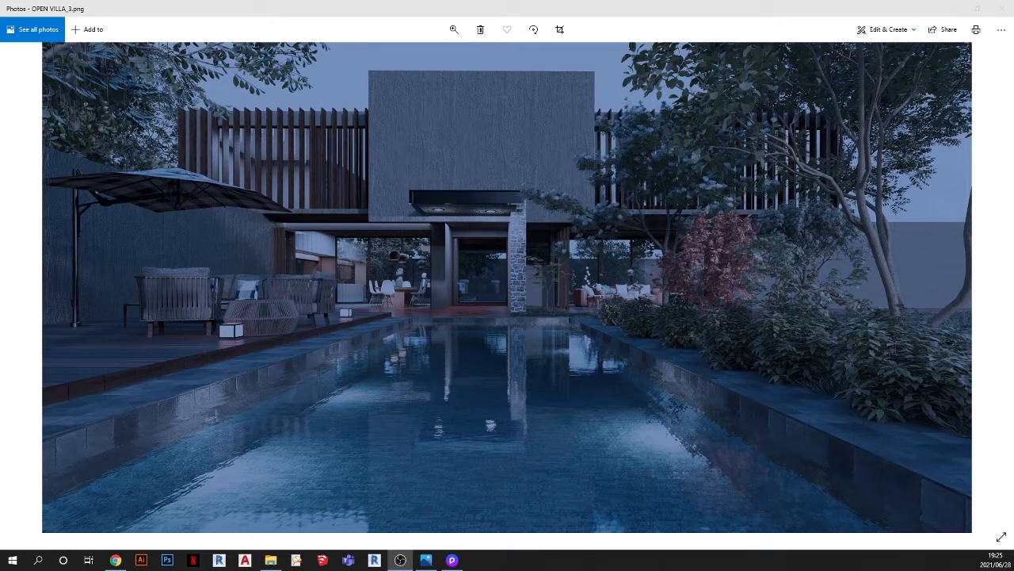
Step: Switch to D5 Render and bring the camera closer to the villa across the pool
click(453, 561)
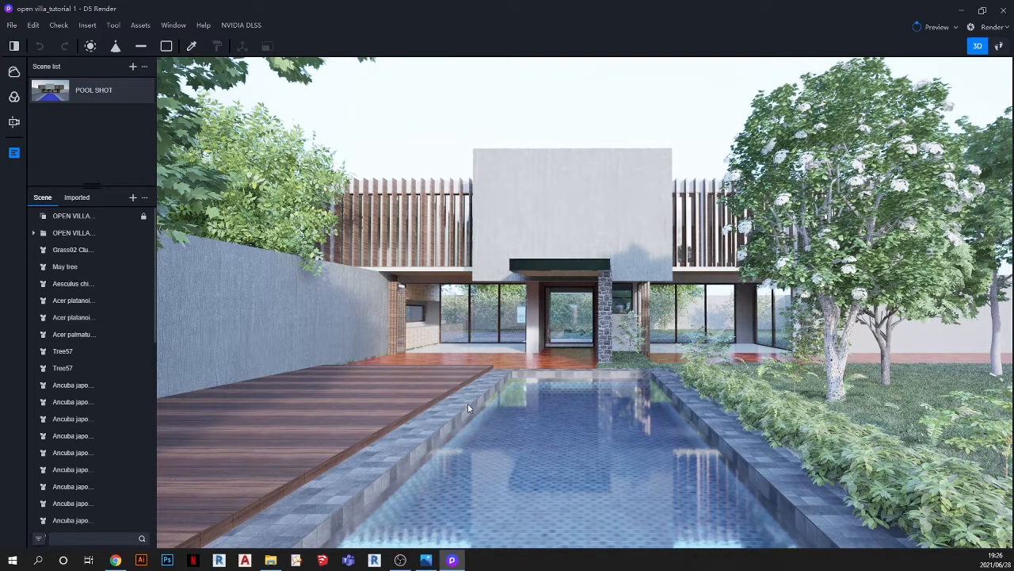
key(w)
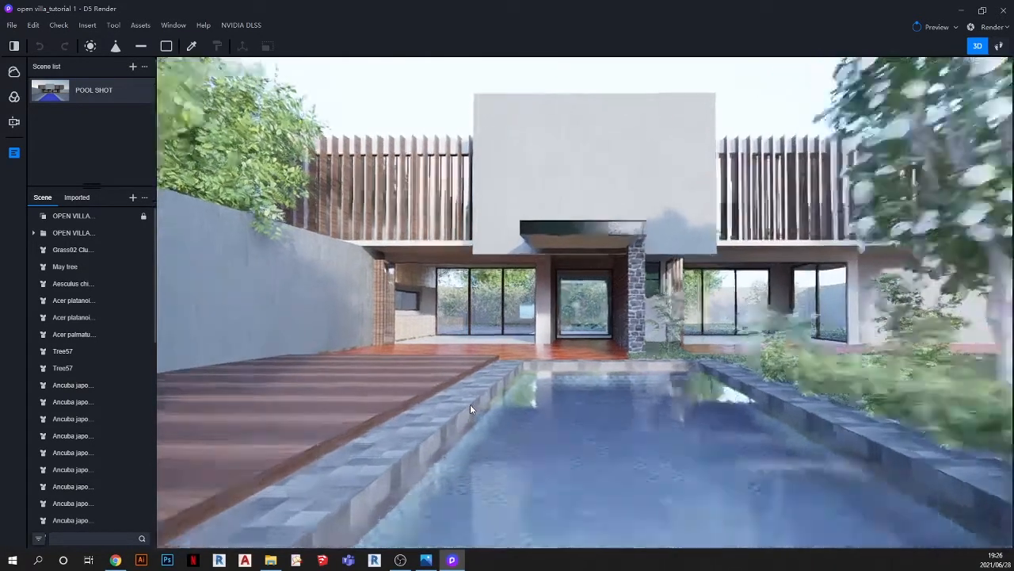
scroll(470, 404, up, 3)
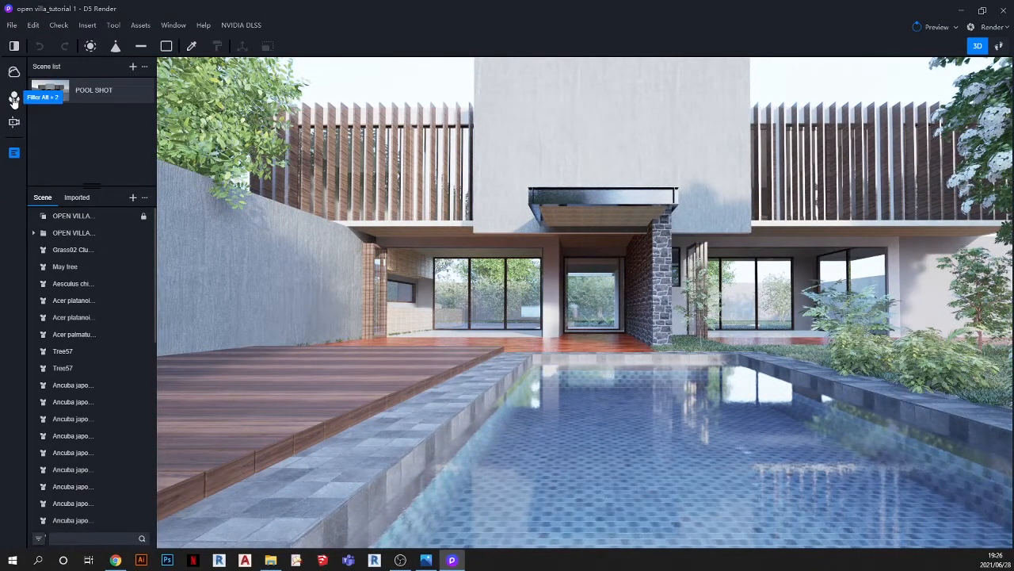
Step: Browse the trees, plants and other models in the online Model asset library, and close the library
click(143, 25)
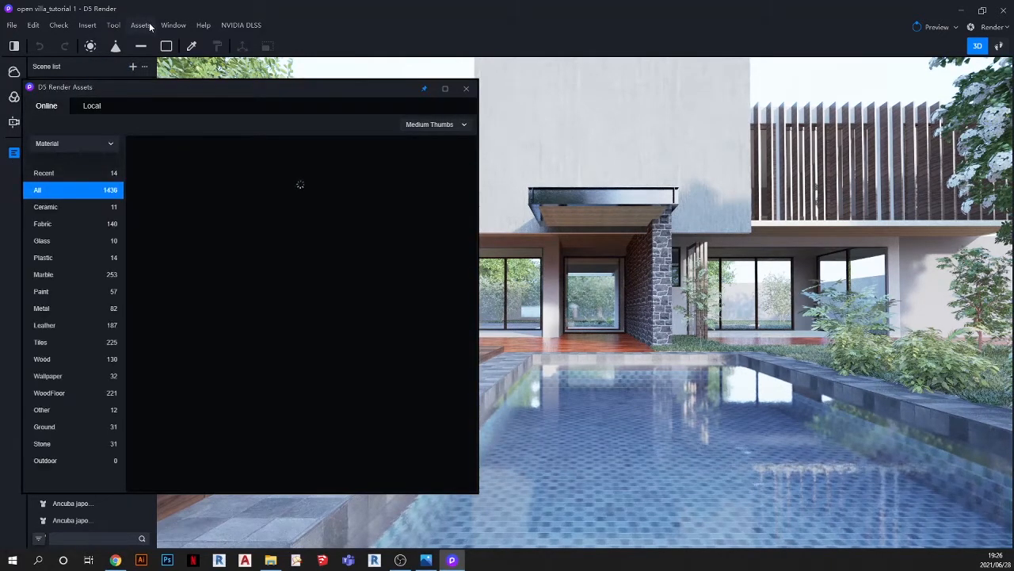
click(61, 141)
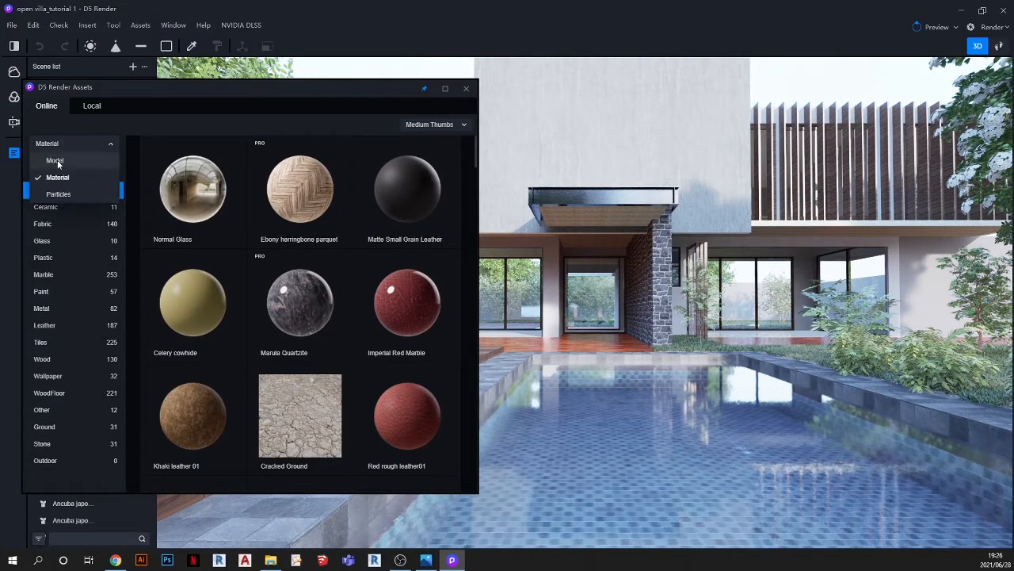
click(63, 160)
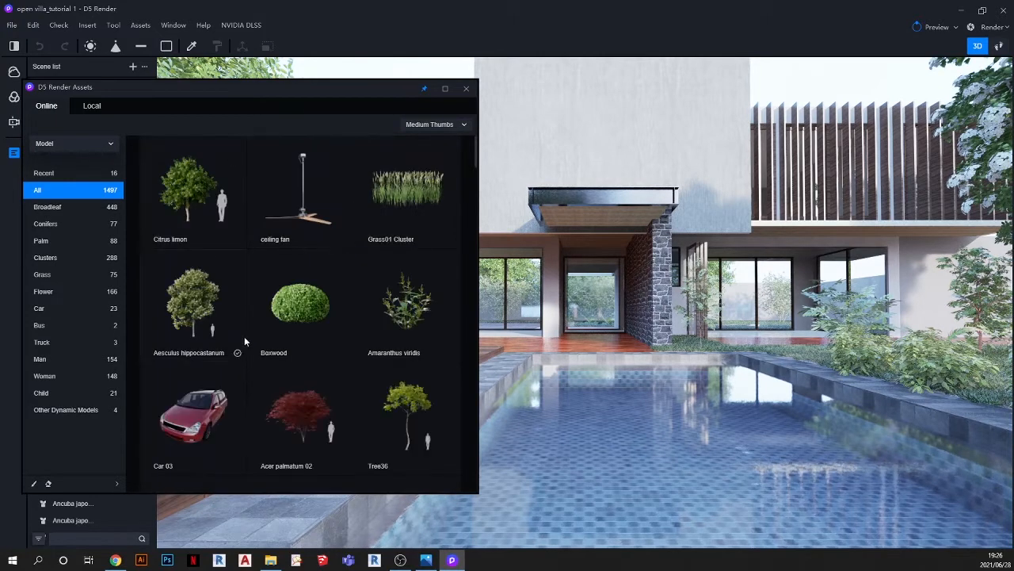
scroll(247, 342, down, 2)
scroll(250, 343, down, 10)
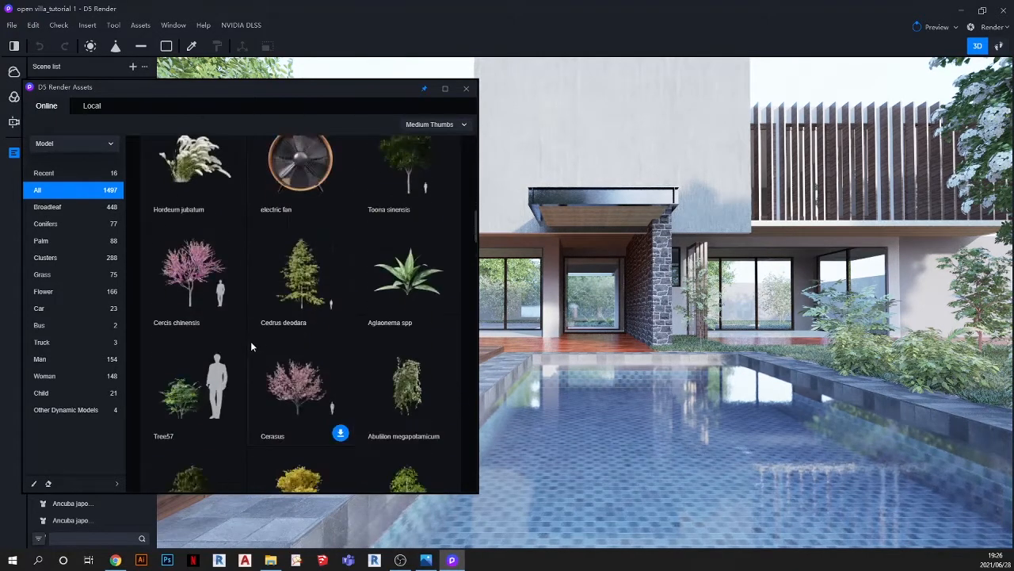
scroll(251, 342, down, 12)
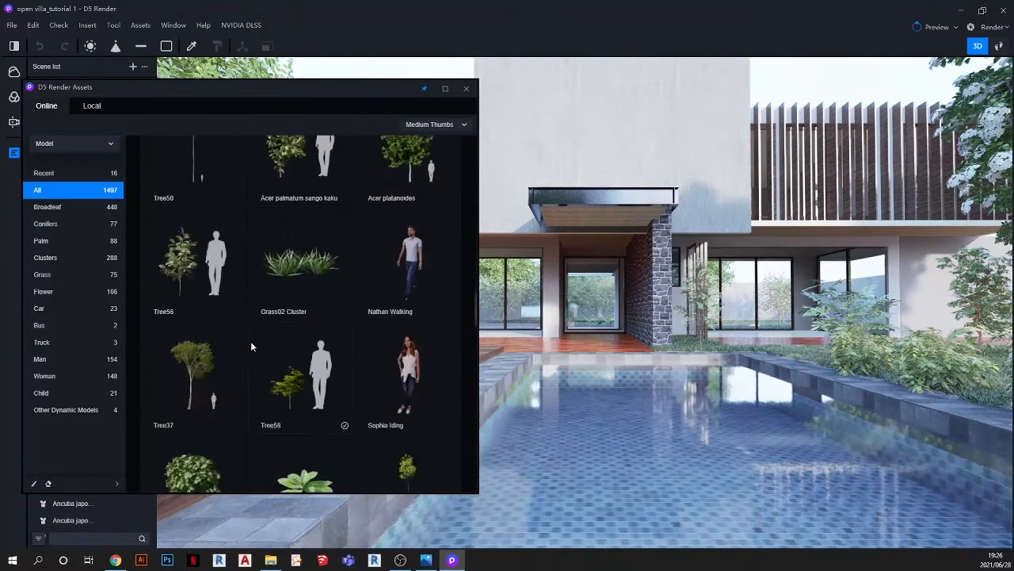
scroll(250, 342, down, 10)
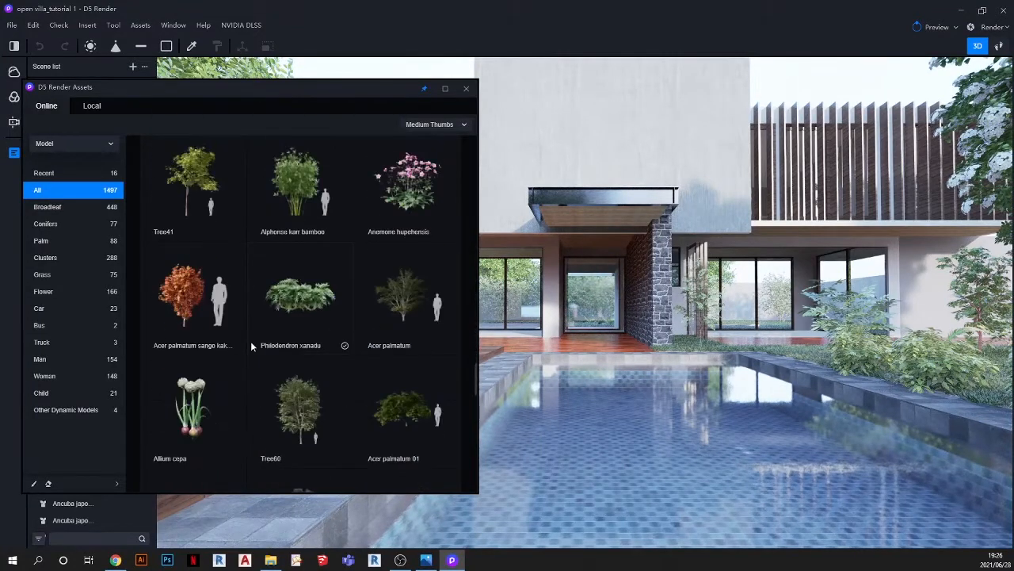
scroll(250, 341, up, 3)
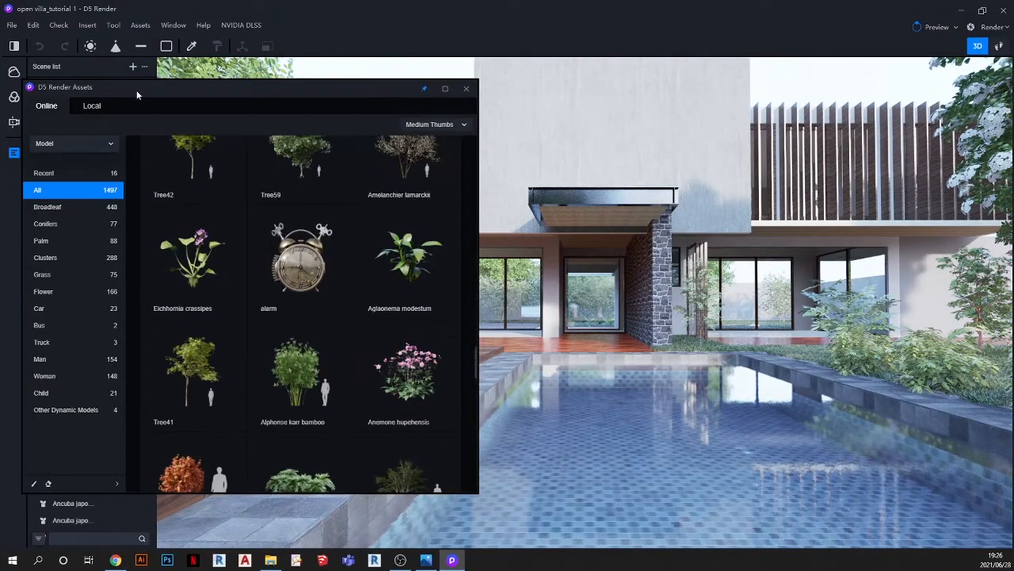
drag(137, 90, 272, 87)
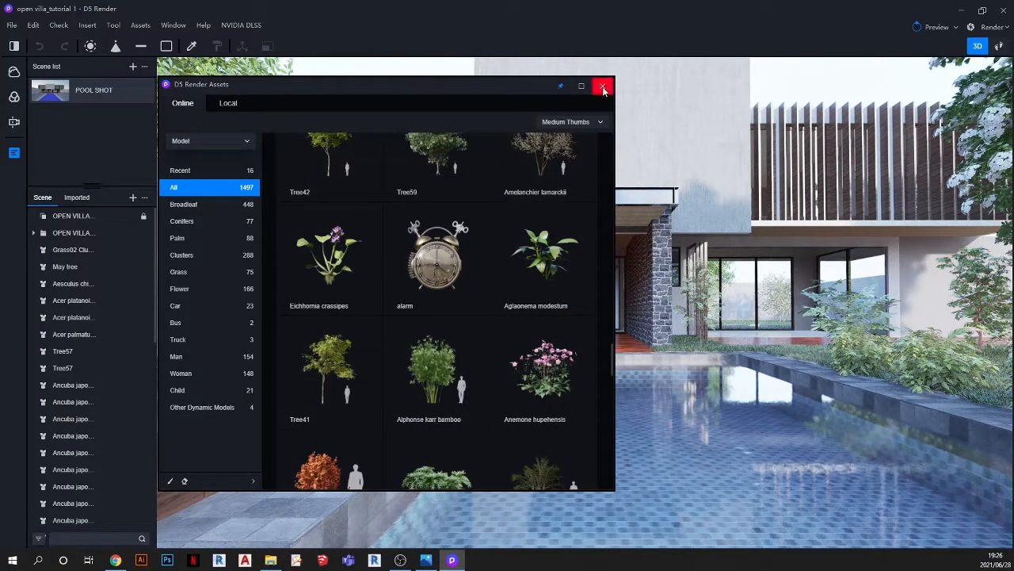
scroll(365, 305, down, 3)
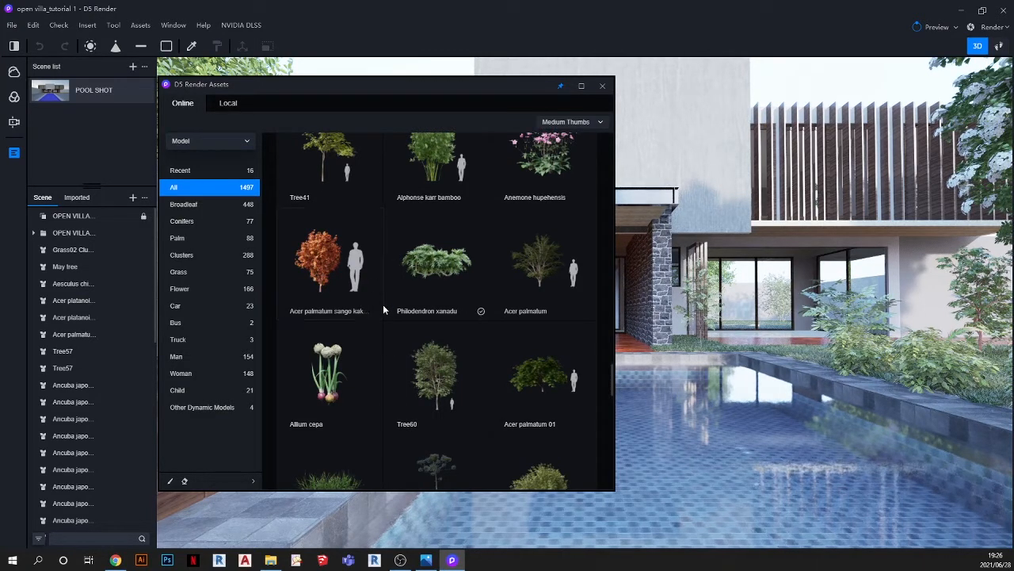
scroll(385, 299, down, 3)
scroll(385, 299, up, 2)
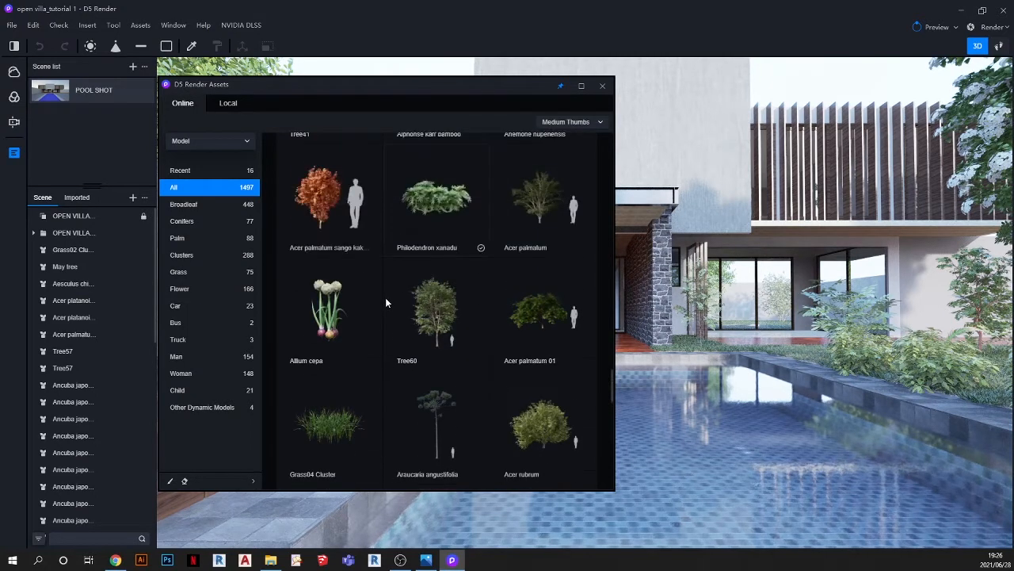
click(602, 86)
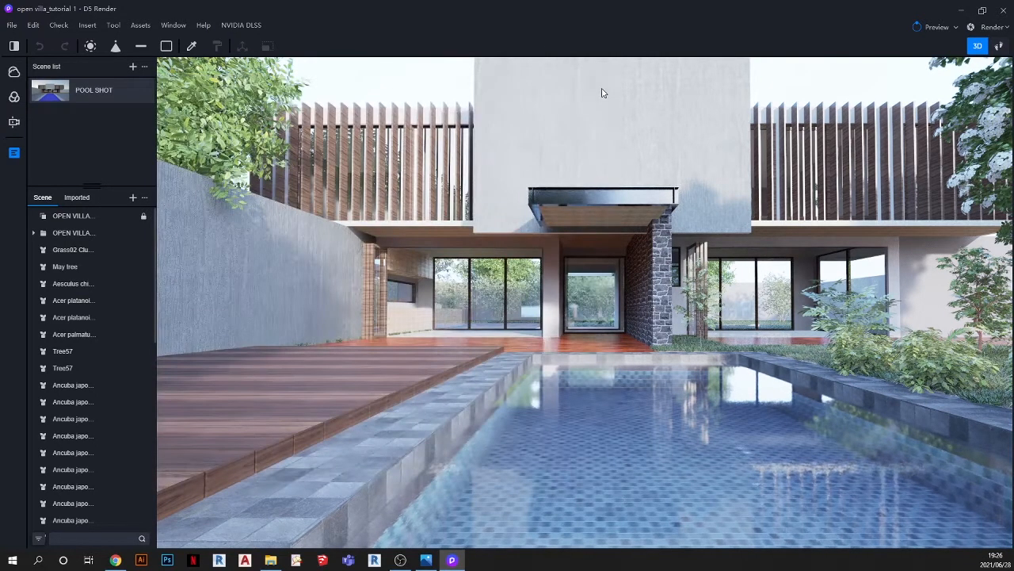
Step: Return the camera to the saved POOL SHOT scene and look through the list of objects in the scene
middle_drag(391, 313, 386, 332)
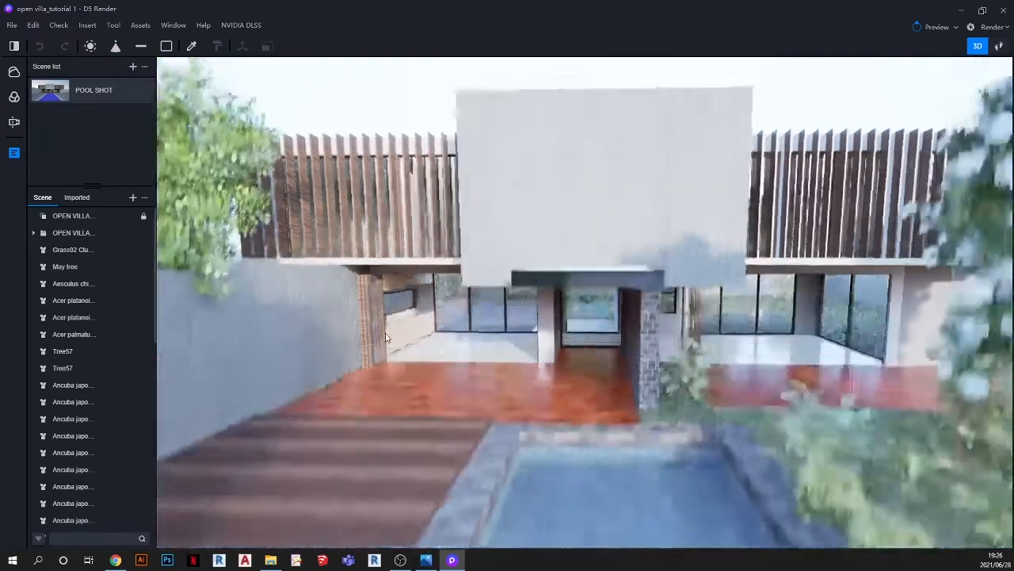
scroll(386, 336, up, 2)
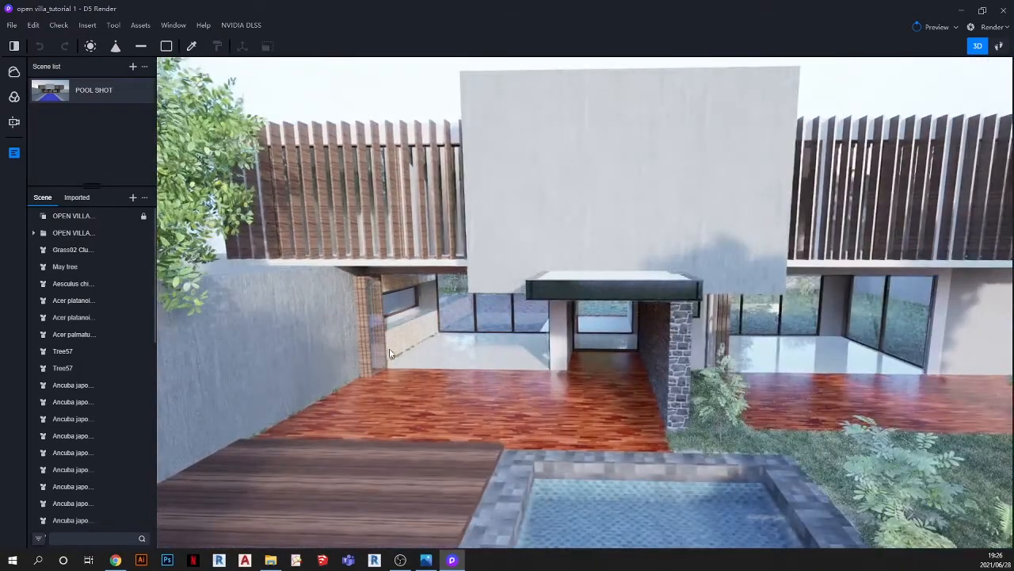
click(59, 92)
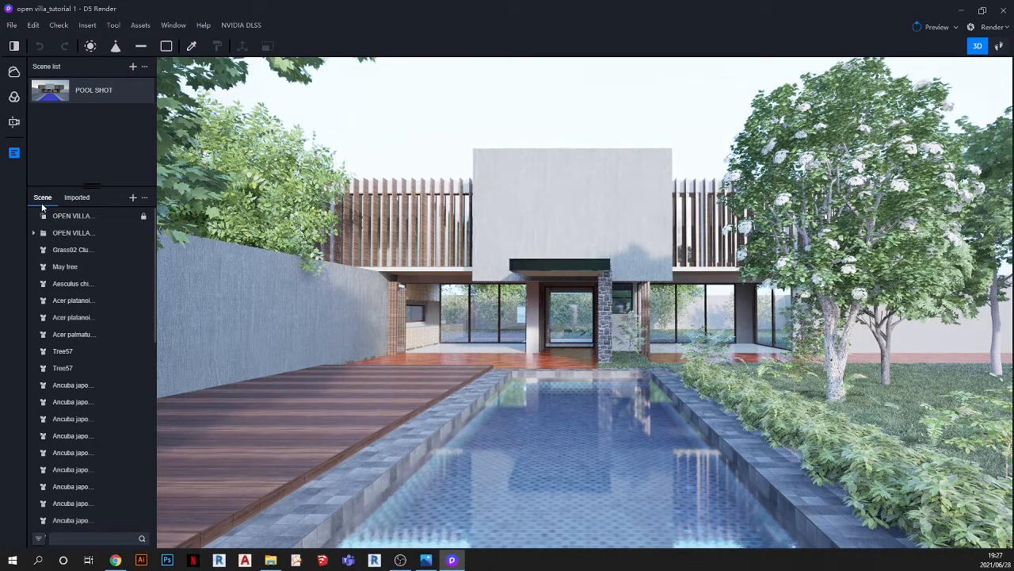
scroll(68, 293, down, 10)
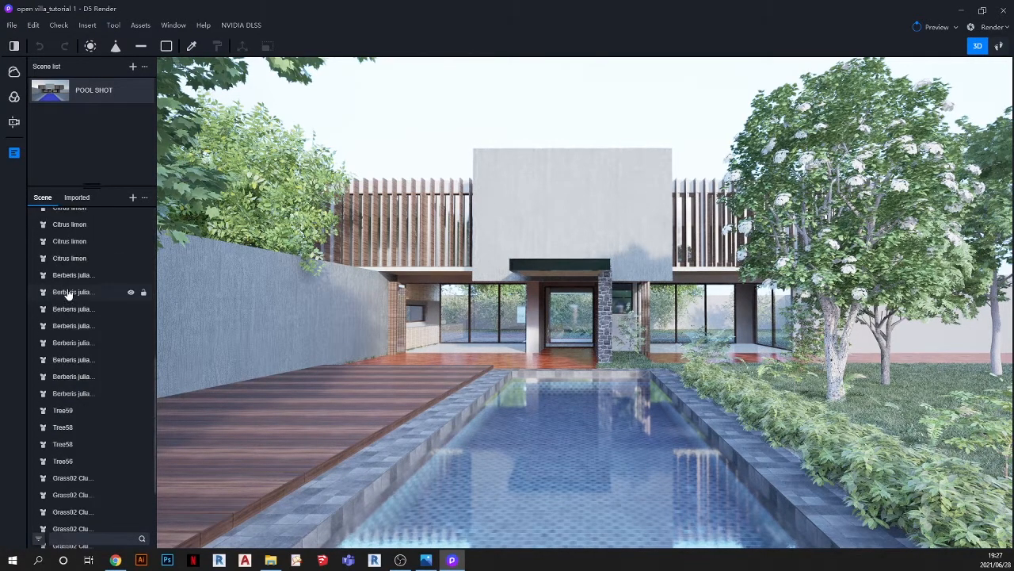
scroll(68, 293, up, 10)
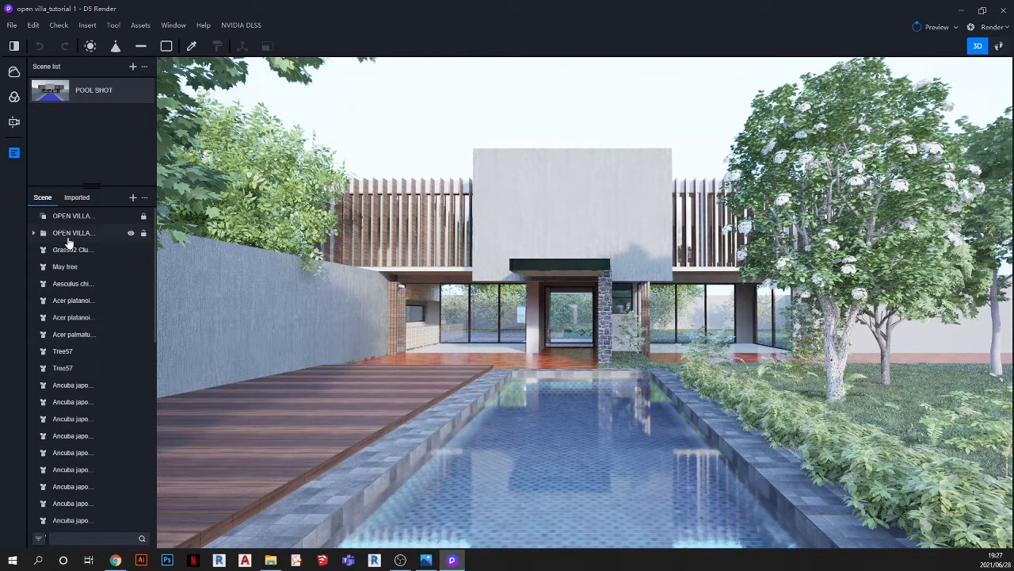
Step: Hide the OPEN VILLA_TUTORIAL 01.rvt model and show it again
click(131, 236)
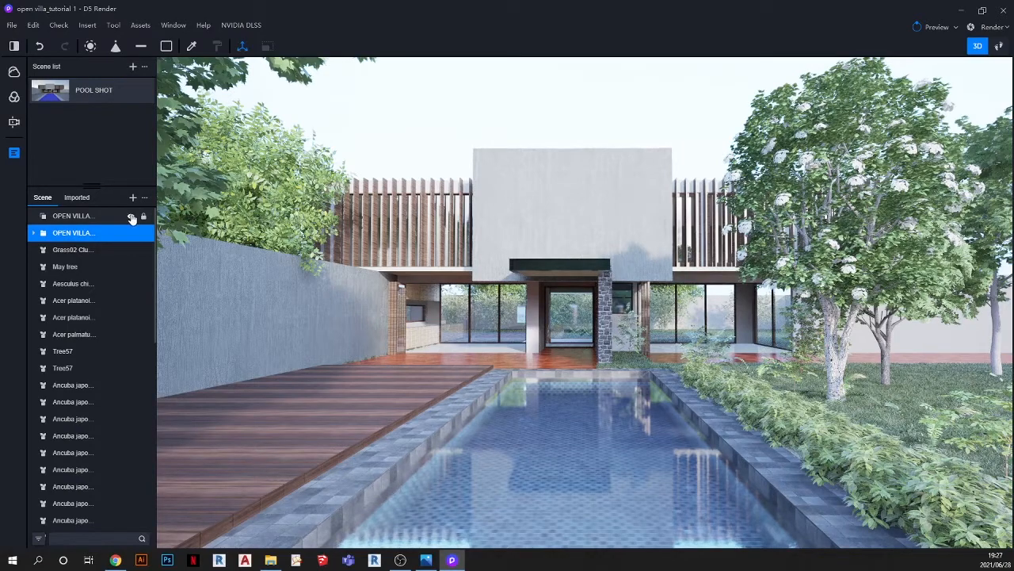
click(131, 217)
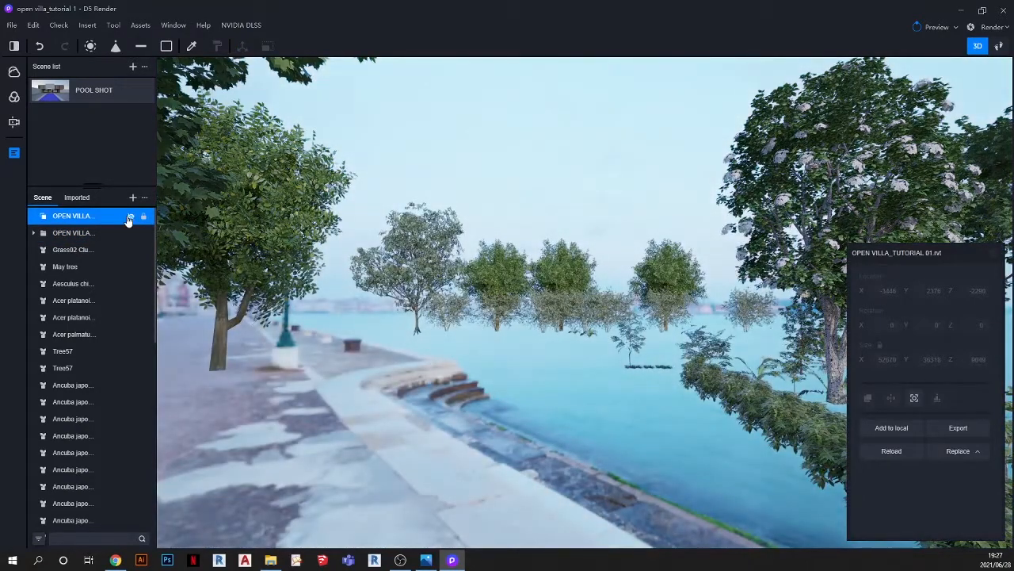
click(130, 218)
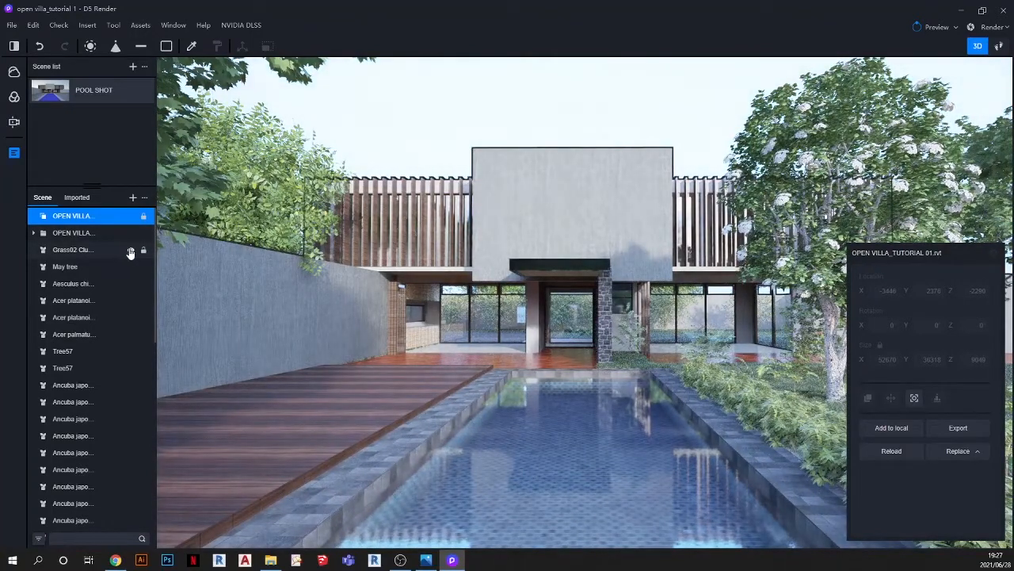
Step: Hide the first Grass02 Cluster and the May tree in turn, showing each one again
click(131, 252)
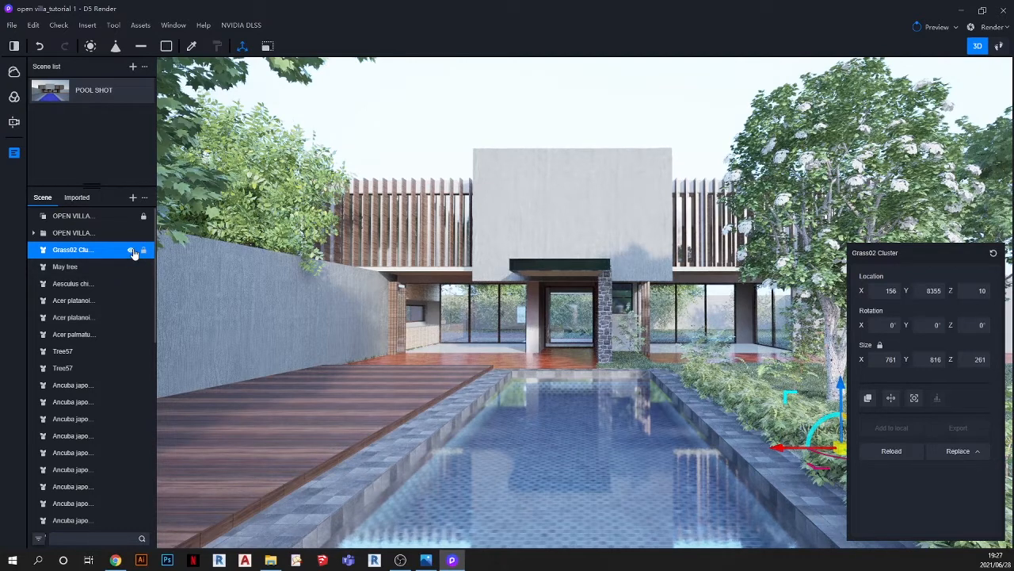
click(132, 250)
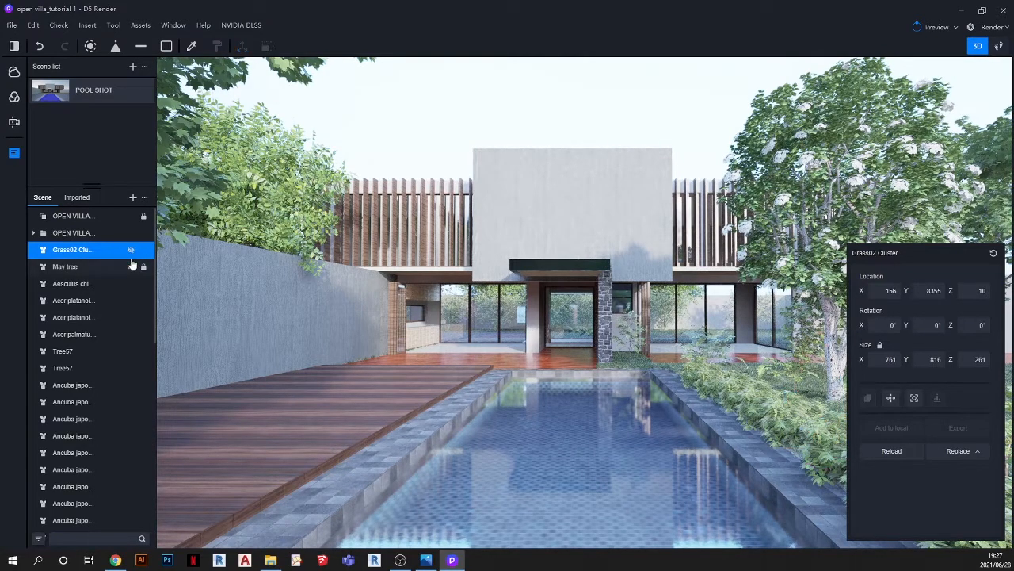
click(130, 250)
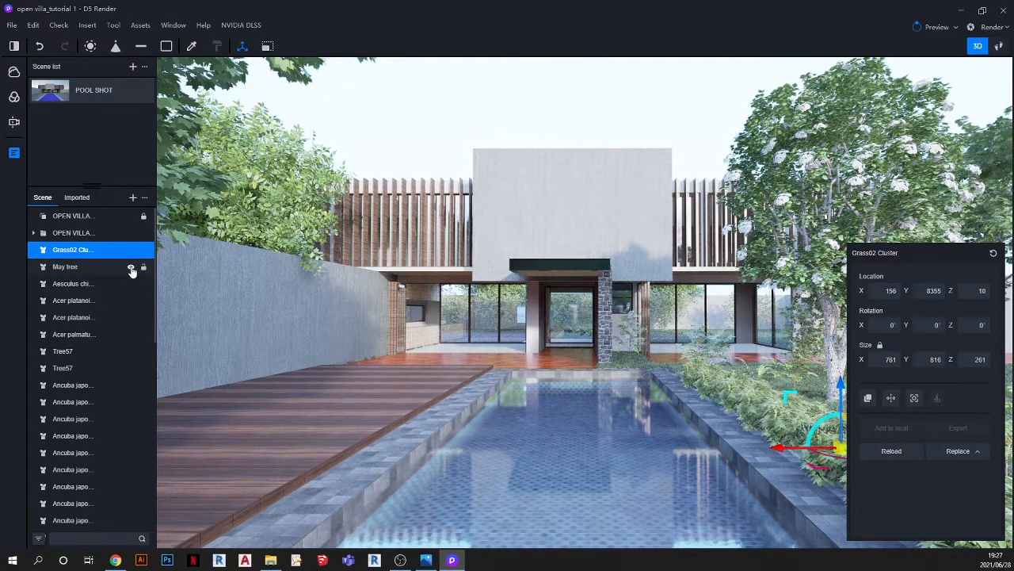
click(132, 267)
click(131, 268)
click(132, 268)
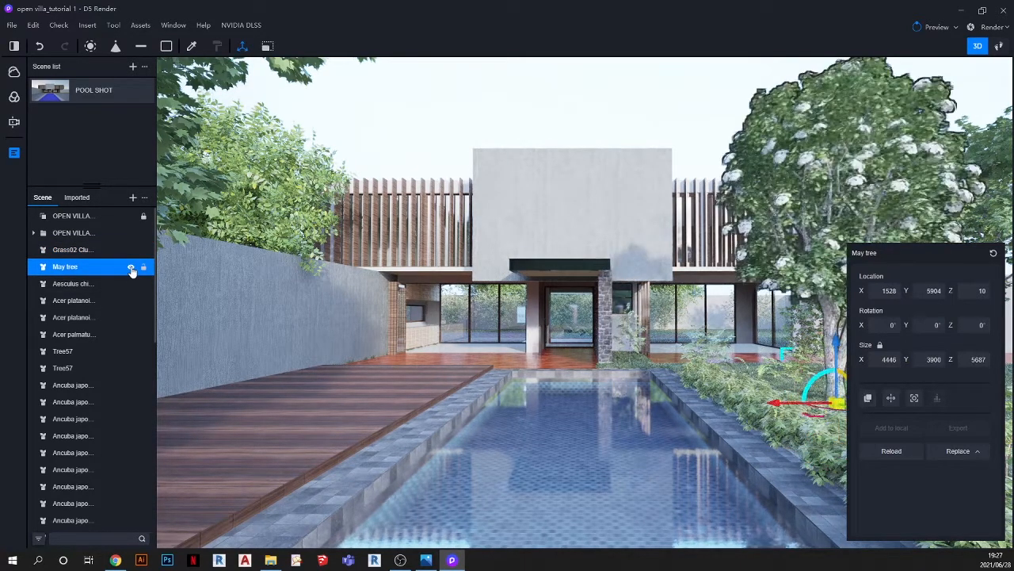
click(132, 268)
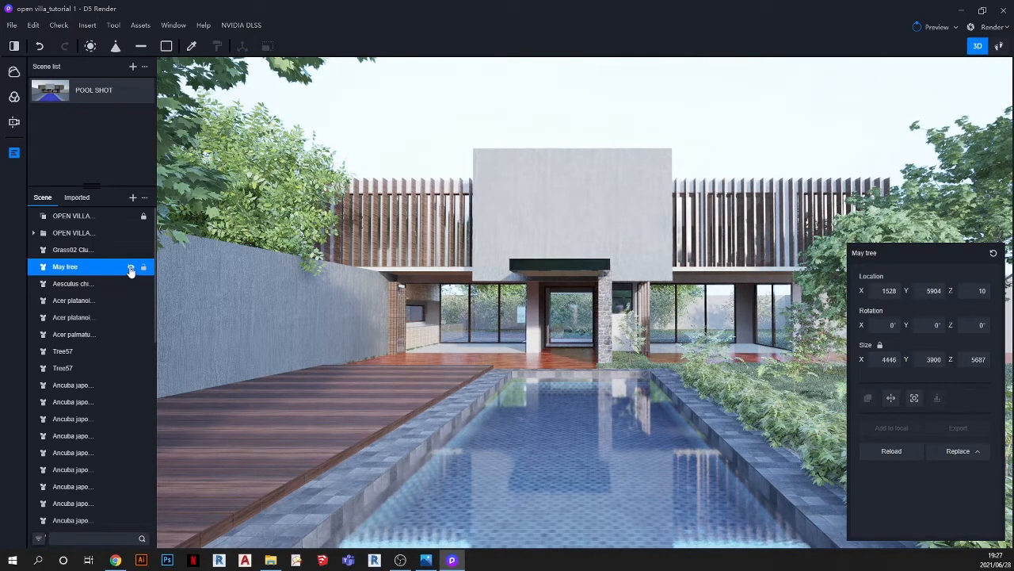
click(131, 268)
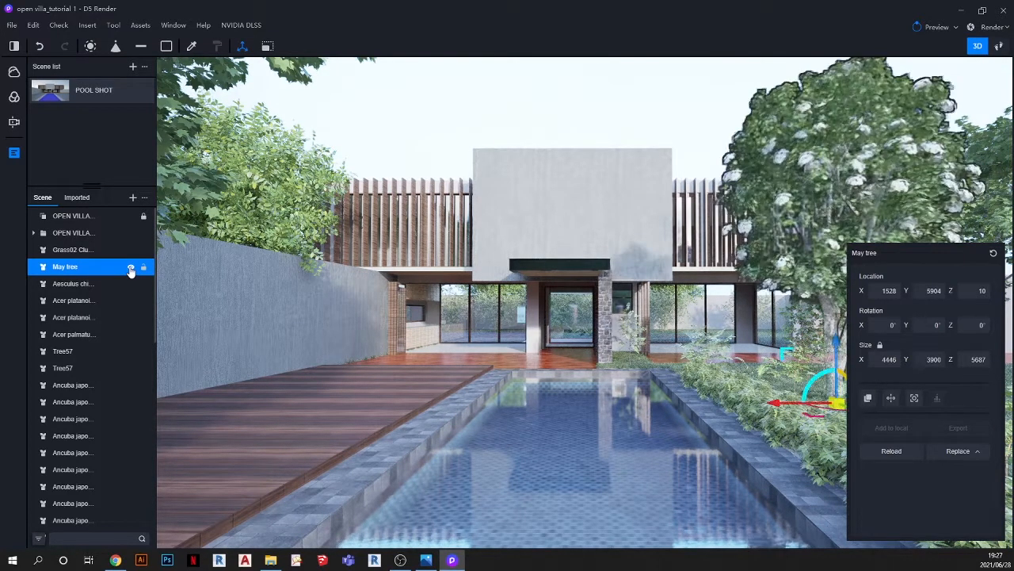
Step: Start importing a model file into the imported models list and look through the MODELS folder
click(77, 198)
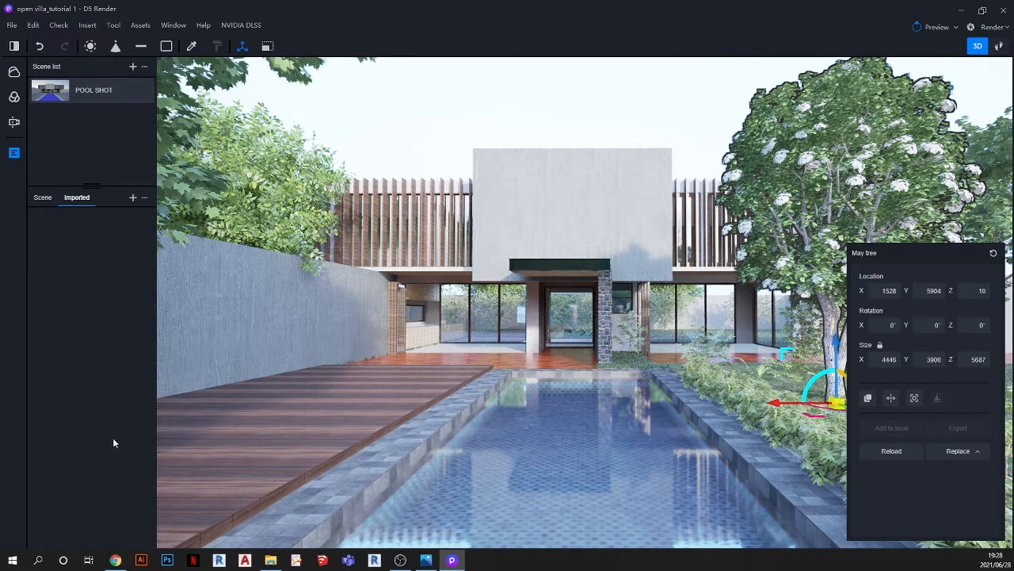
click(133, 199)
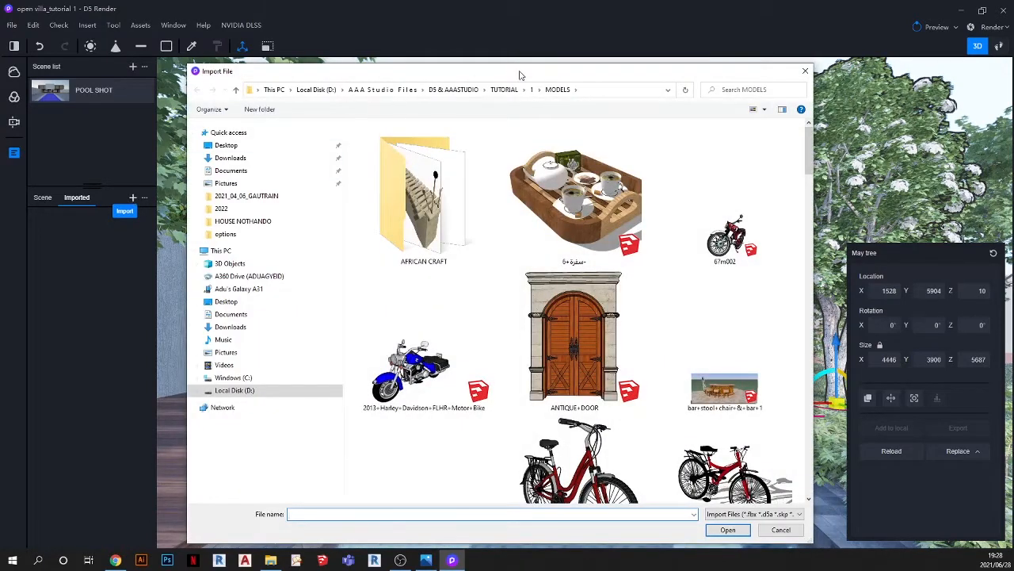
drag(518, 73, 444, 39)
scroll(484, 315, down, 15)
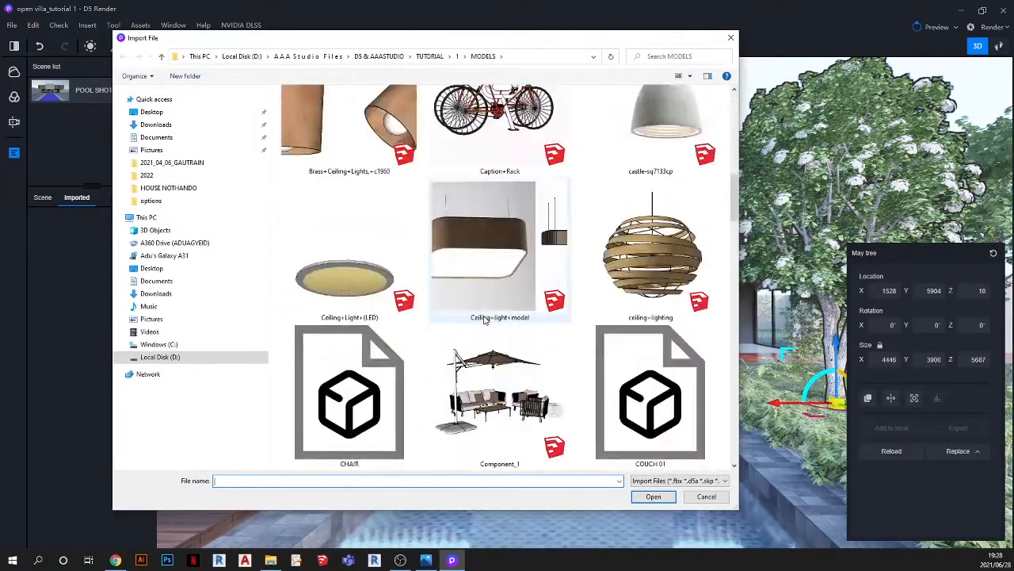
scroll(485, 319, up, 15)
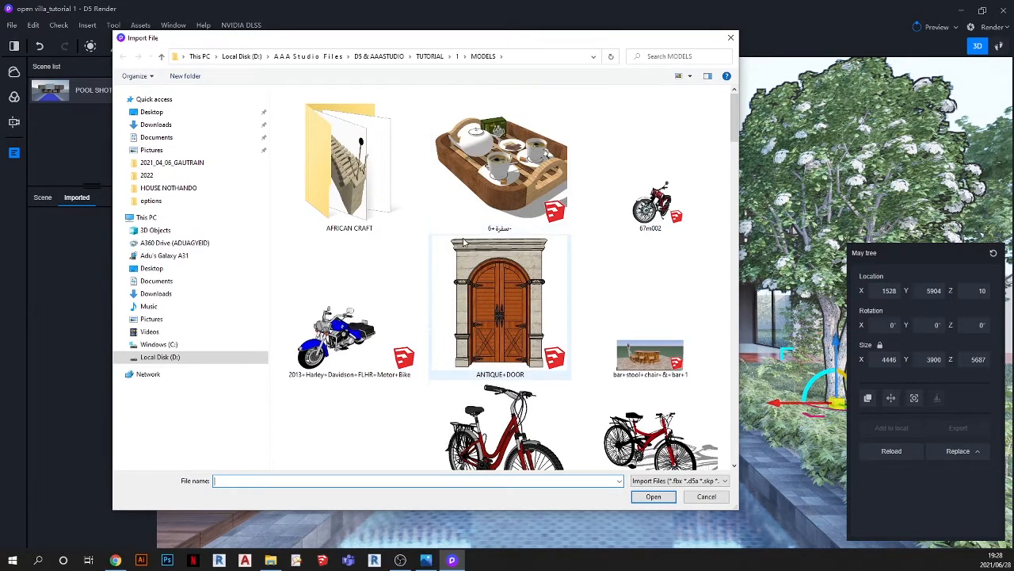
Step: Import the Sofa+Set+10 SketchUp model from the MODELS folder
scroll(468, 249, down, 1)
scroll(468, 249, down, 5)
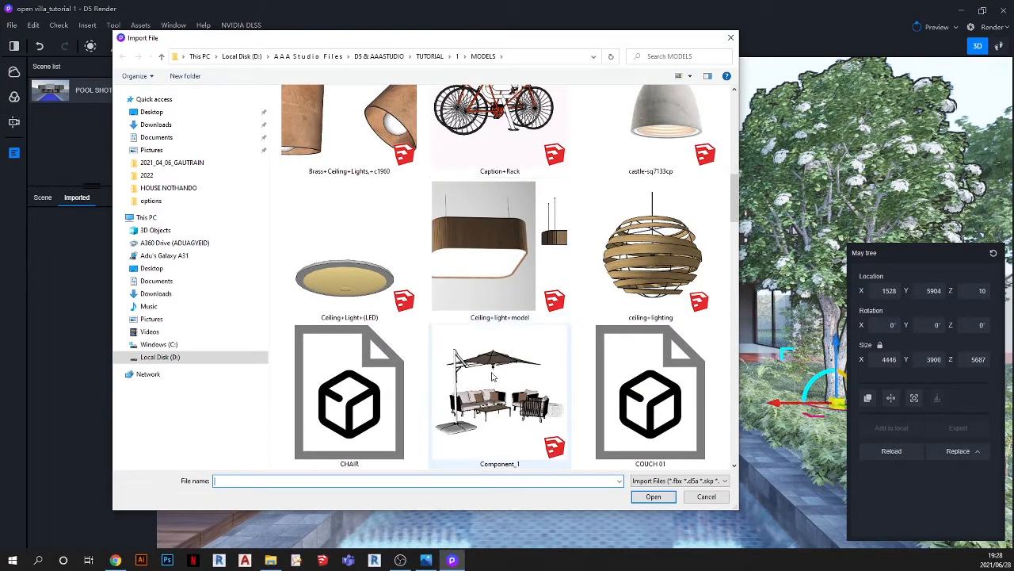
scroll(495, 377, down, 1)
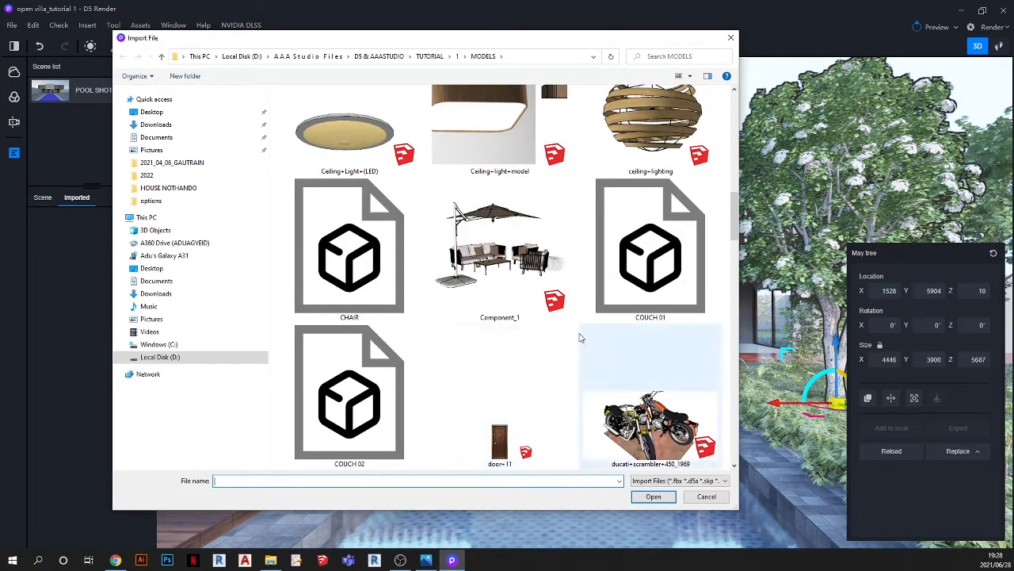
scroll(571, 325, down, 2)
scroll(526, 324, down, 1)
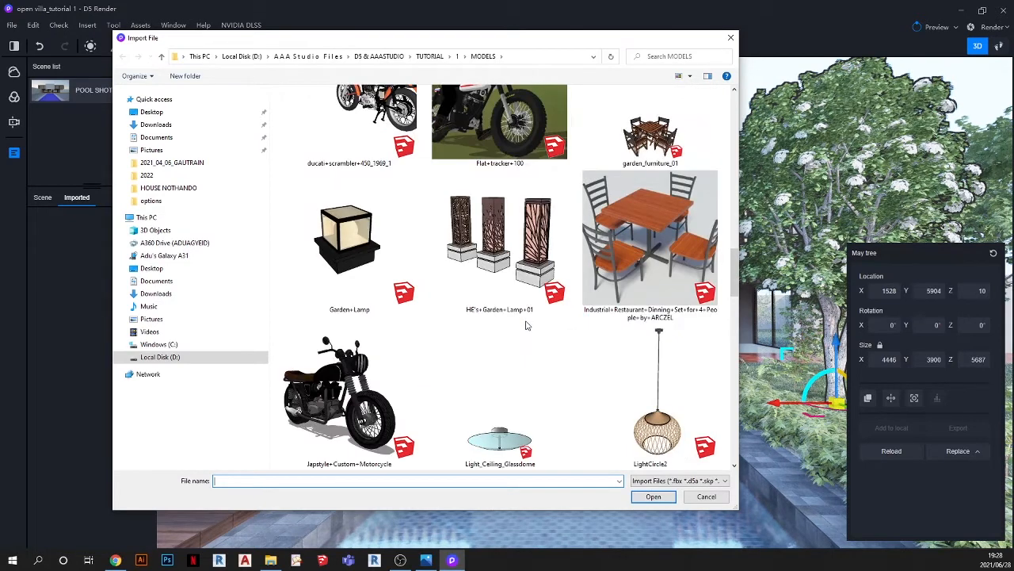
scroll(526, 325, down, 2)
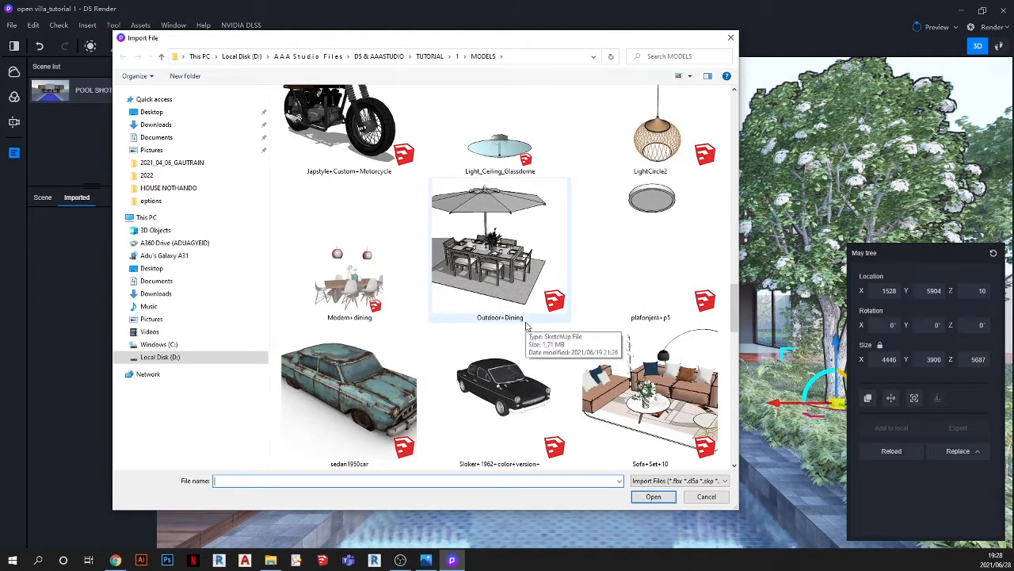
click(676, 415)
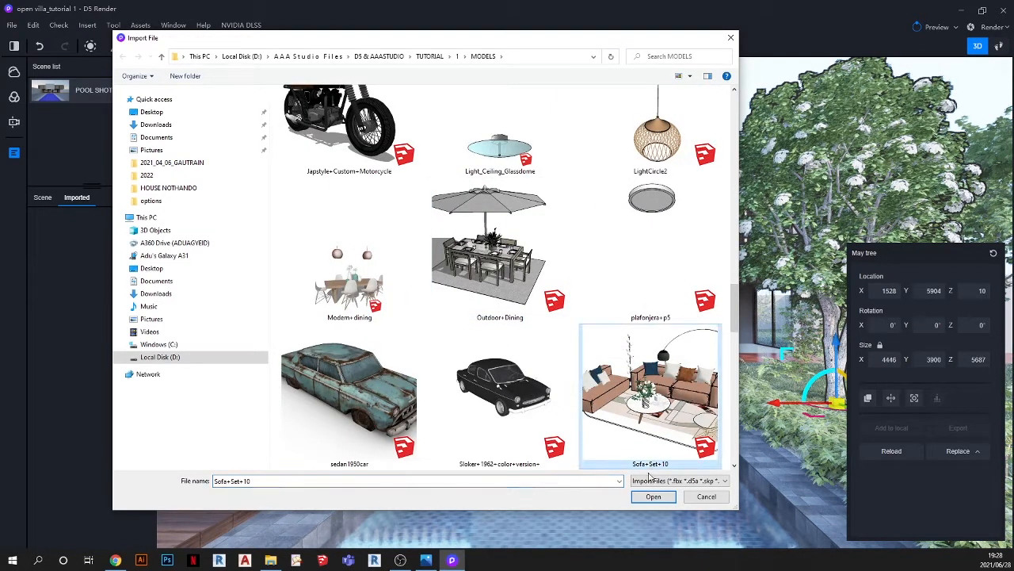
click(653, 496)
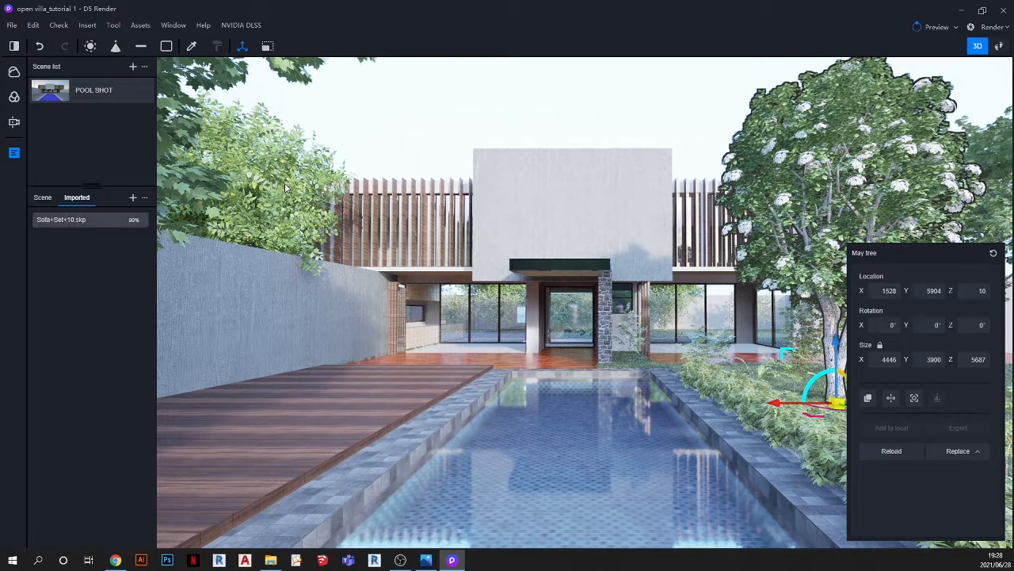
Step: Place the imported Sofa+Set+10.skp model on the floor of the glazed living room beyond the stone wall
mouse_move(125, 233)
click(136, 221)
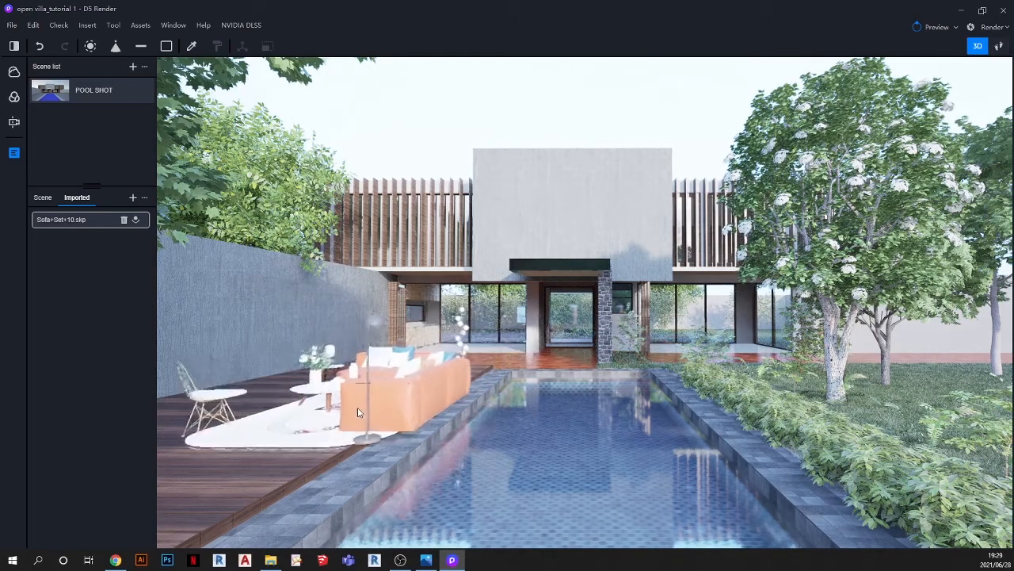
scroll(753, 323, up, 6)
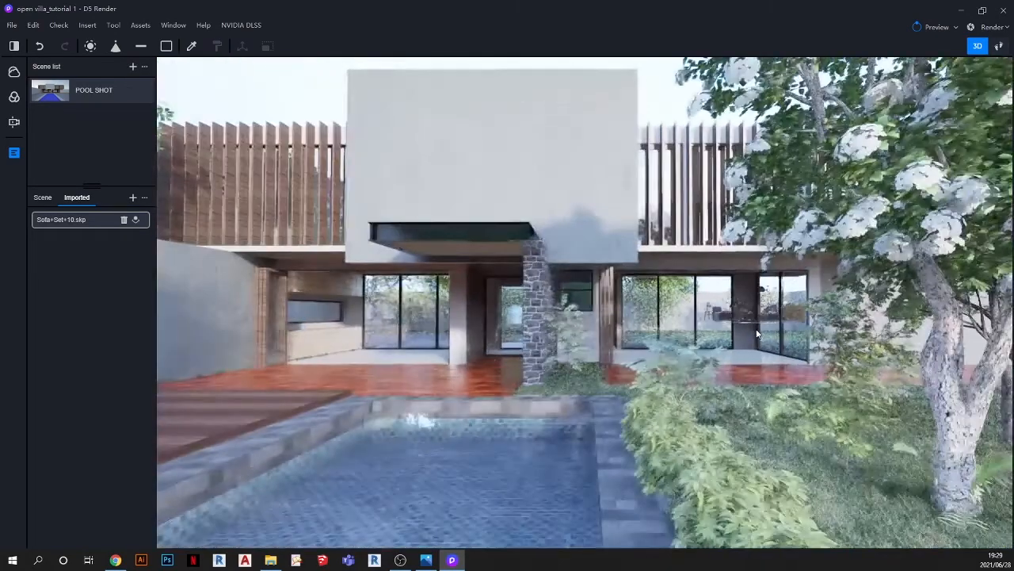
scroll(751, 349, up, 3)
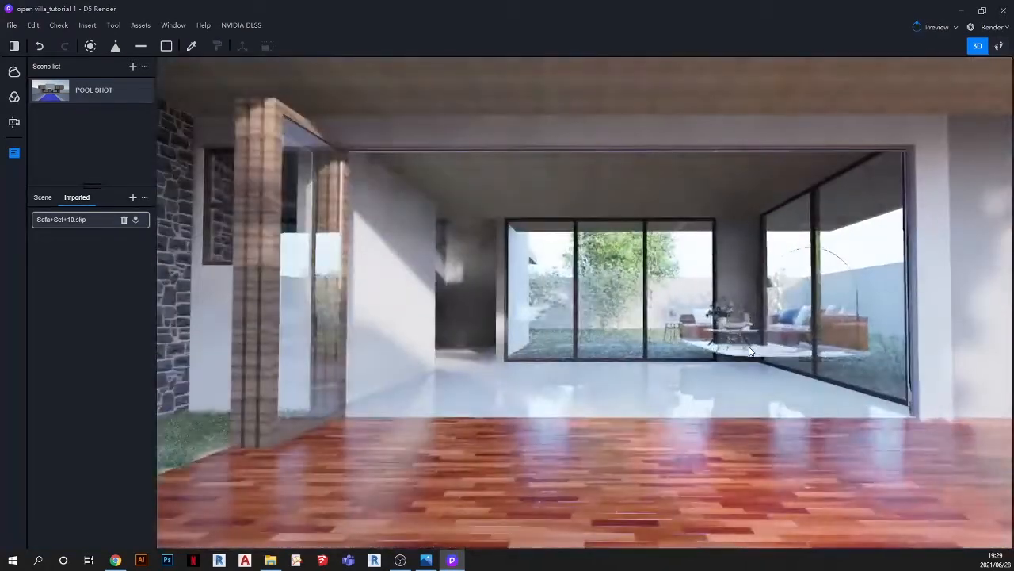
click(600, 391)
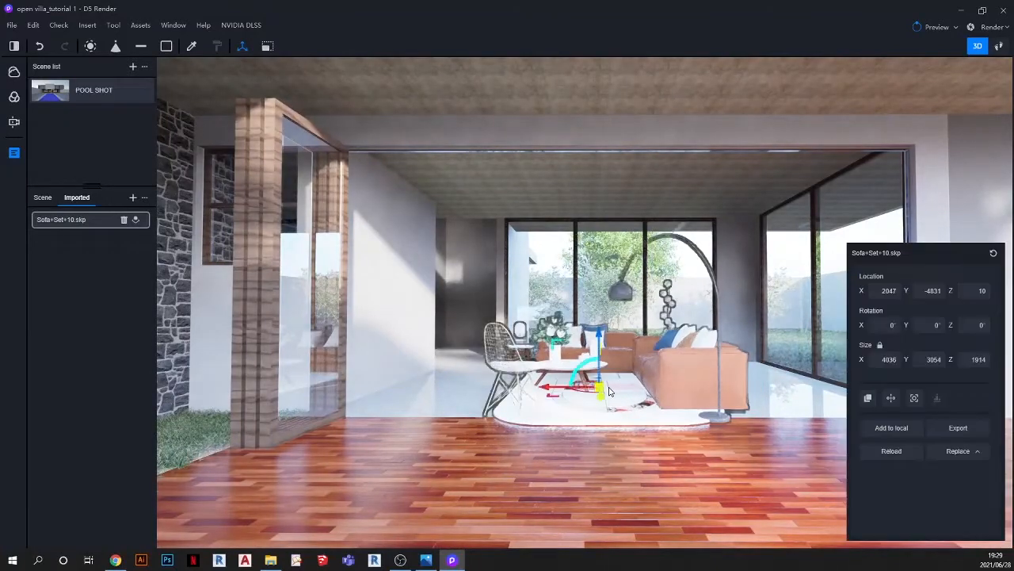
Step: Set the sofa set's Y rotation to -90° so the sofas face the pool terrace
scroll(617, 450, up, 3)
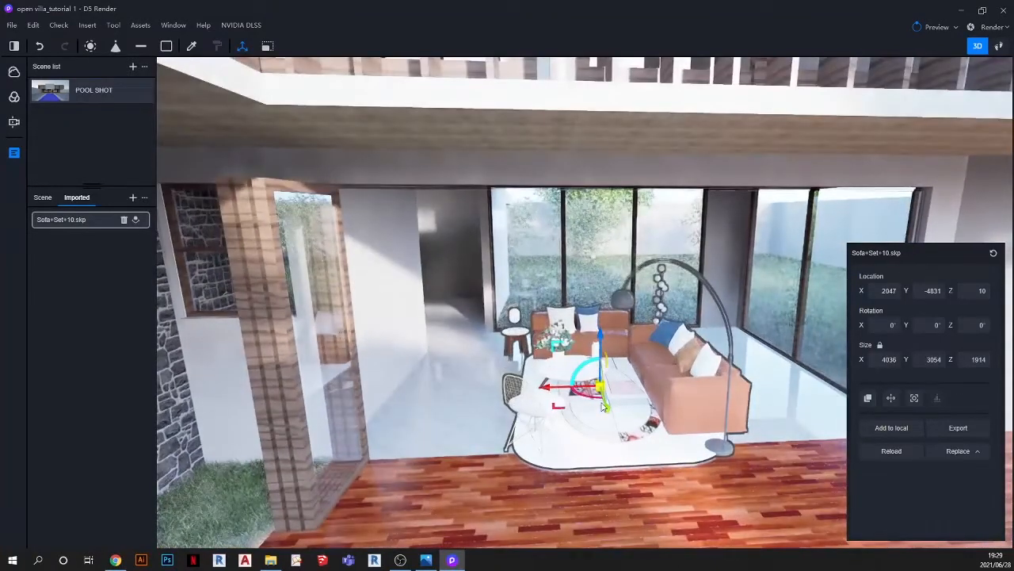
scroll(578, 398, up, 3)
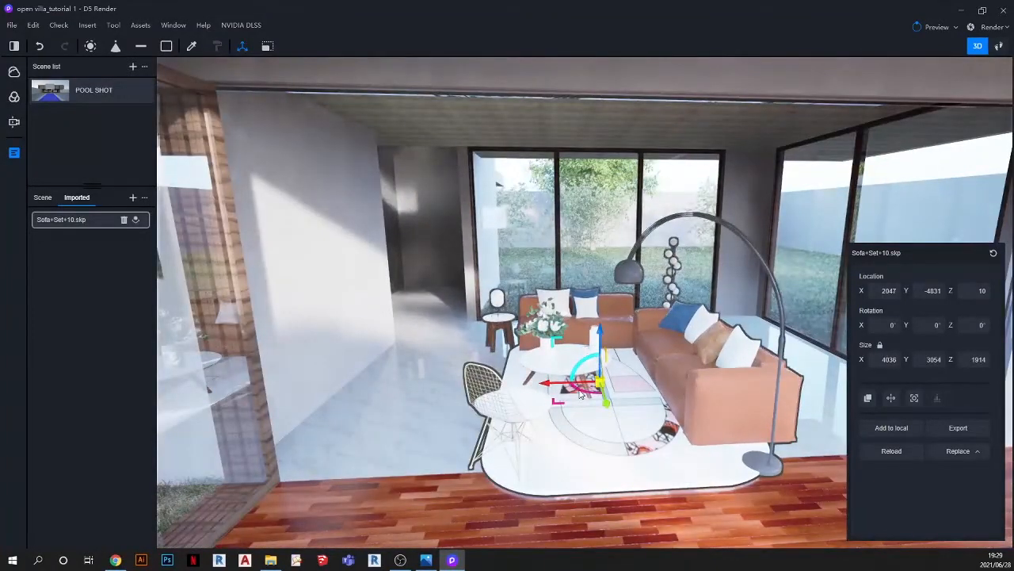
drag(582, 392, 631, 396)
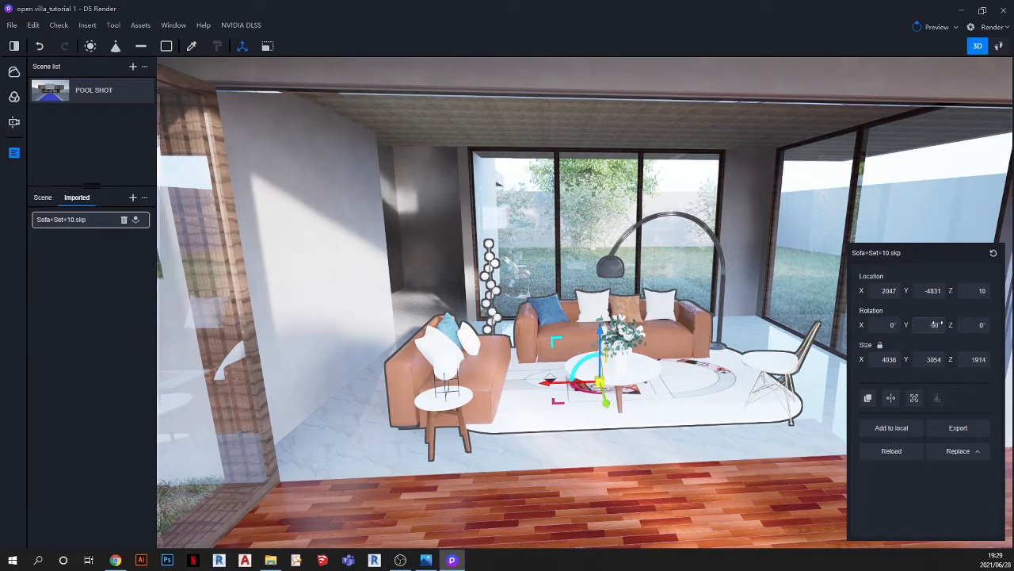
click(937, 324)
key(Return)
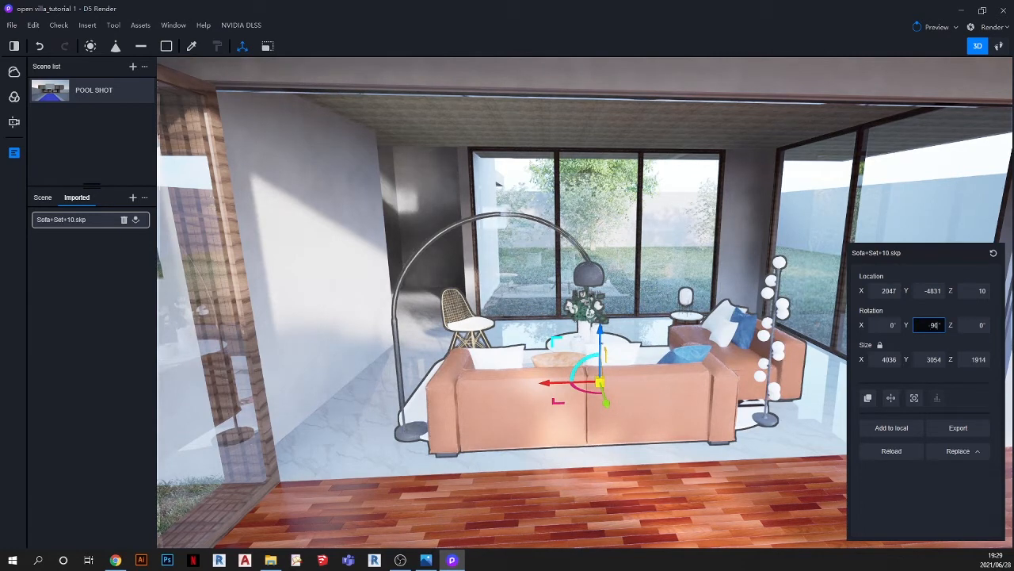
text(-90)
key(Return)
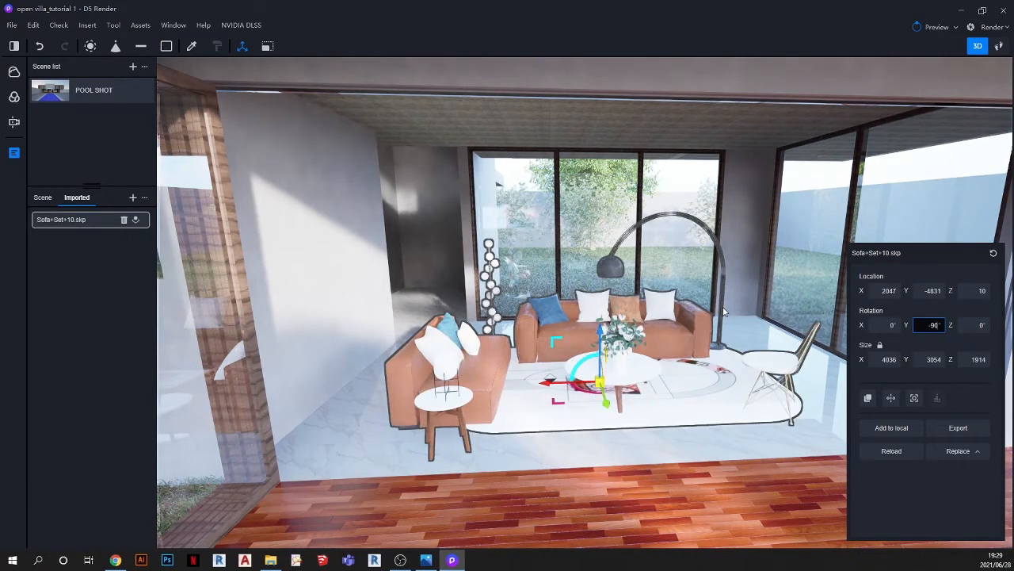
Step: Examine the placed sofa set from the saved POOL SHOT scene and then up close inside the living room
click(49, 90)
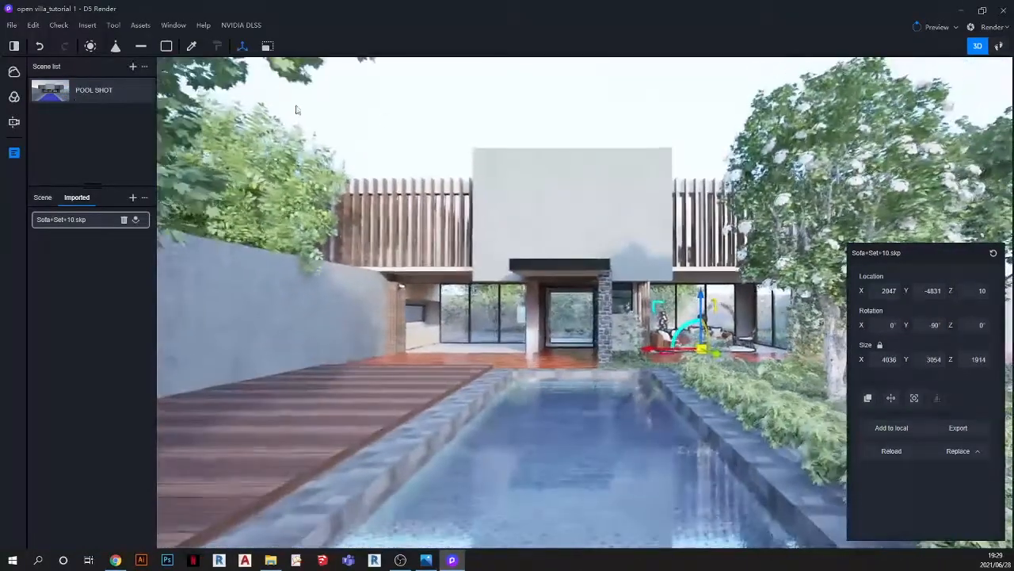
click(436, 129)
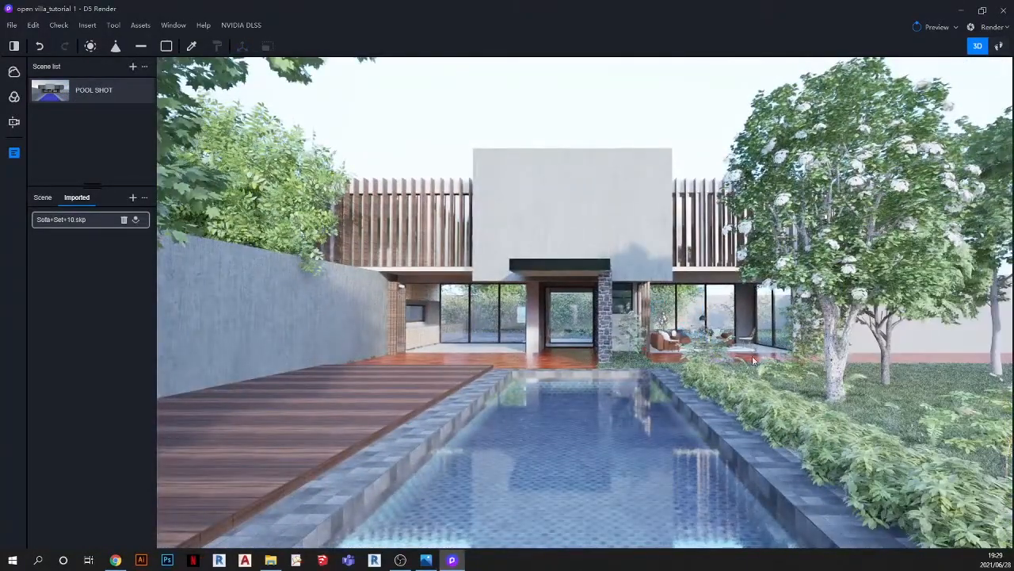
scroll(701, 334, up, 10)
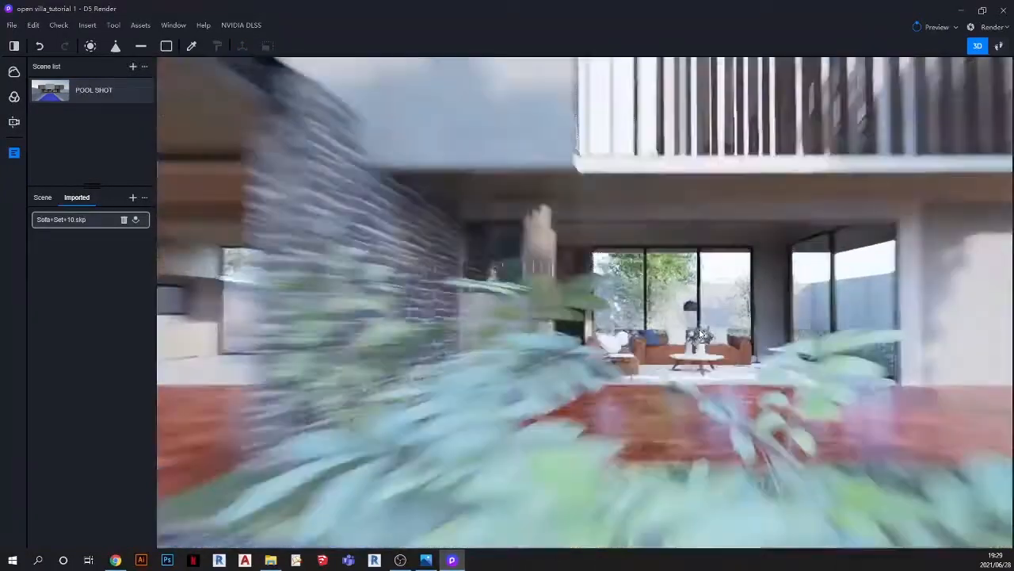
scroll(701, 333, up, 5)
middle_drag(701, 334, 606, 365)
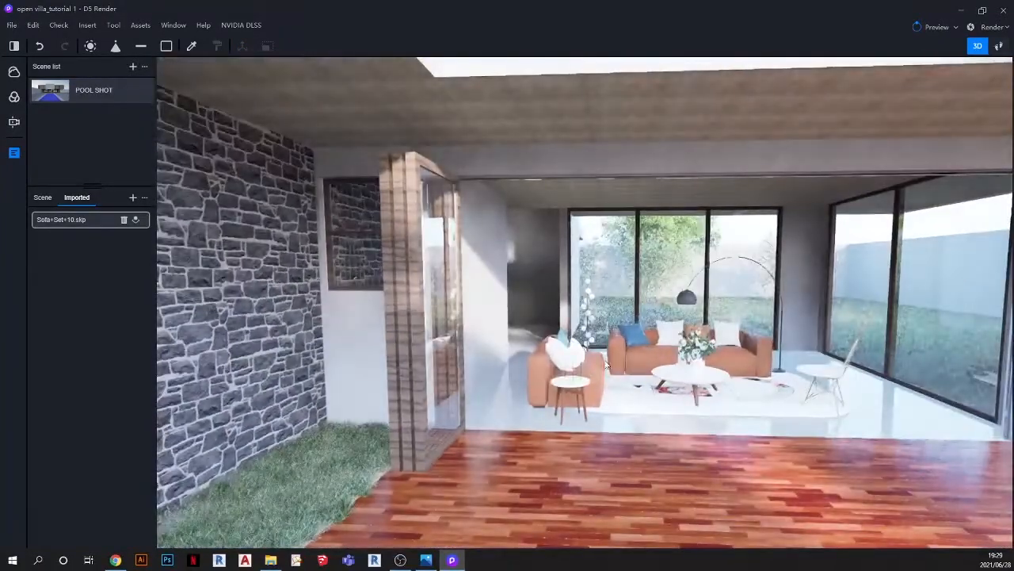
scroll(606, 363, up, 5)
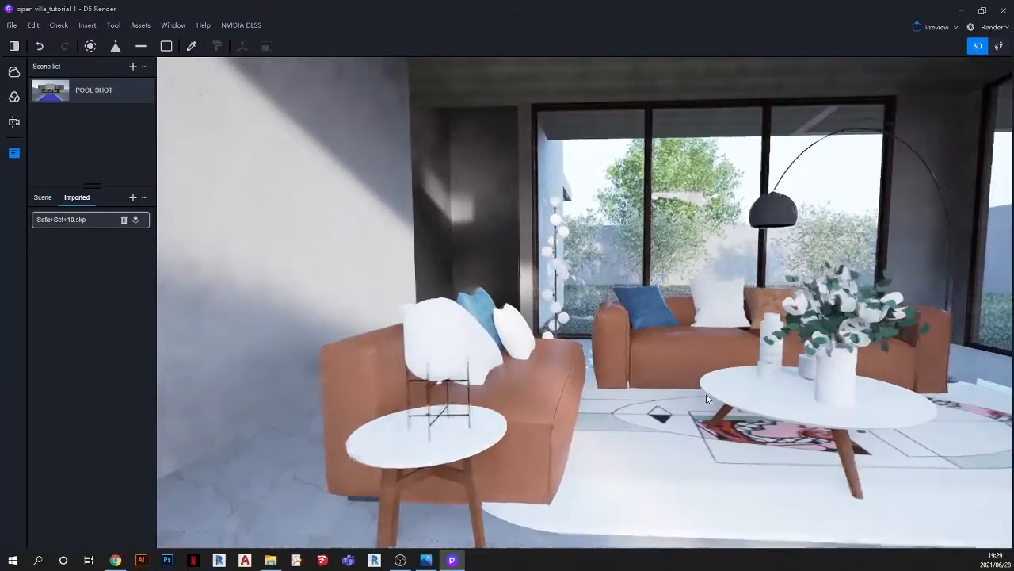
middle_drag(708, 399, 423, 402)
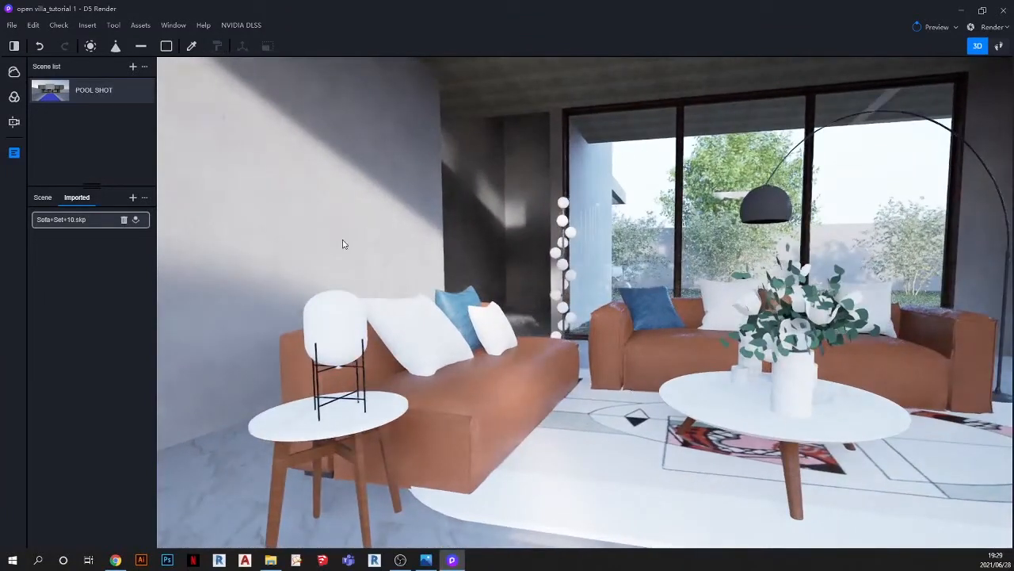
Step: Apply the Red rough leather01 material from the online Leather materials to the orange sofas
click(141, 25)
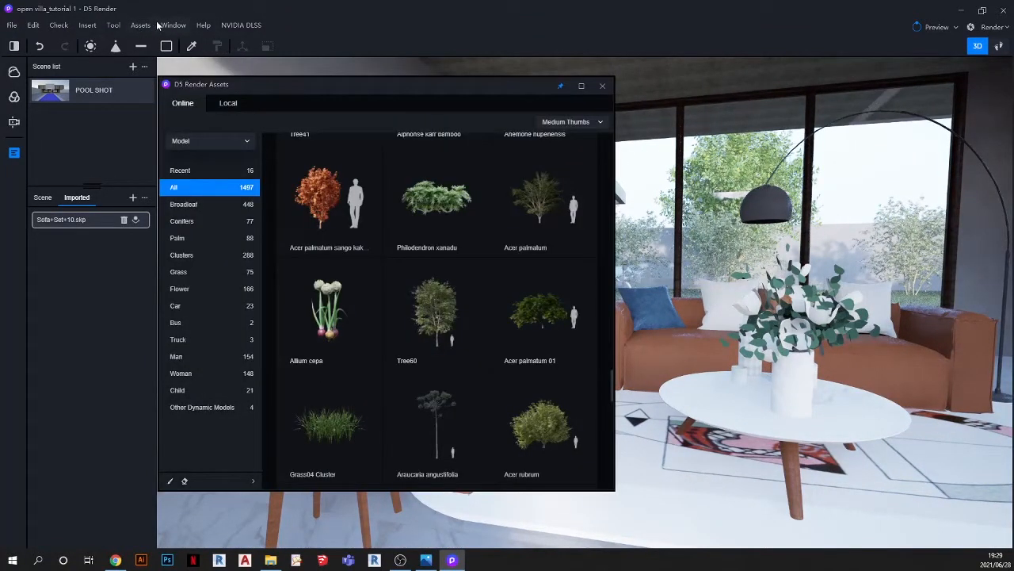
click(183, 141)
click(197, 177)
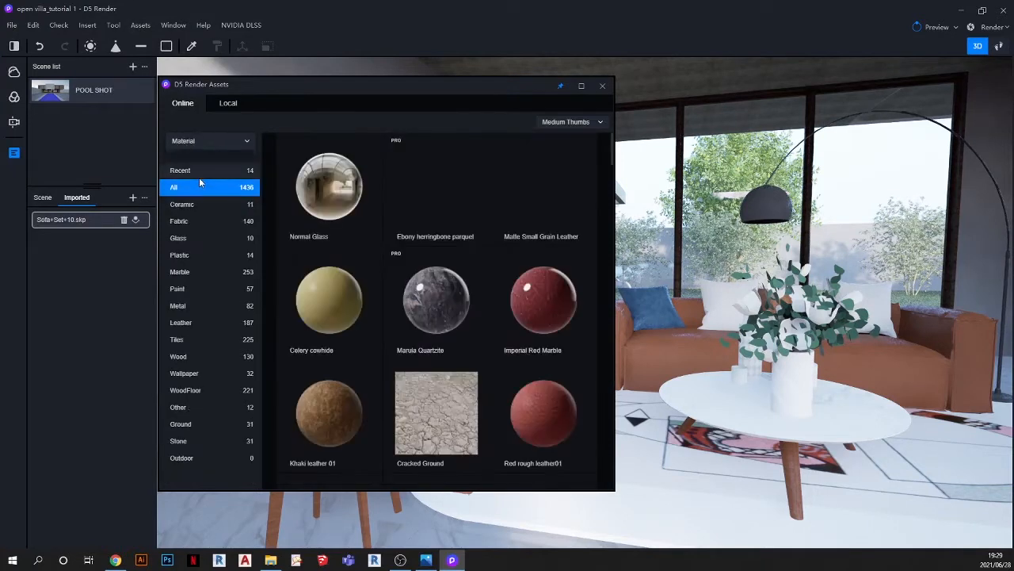
click(187, 323)
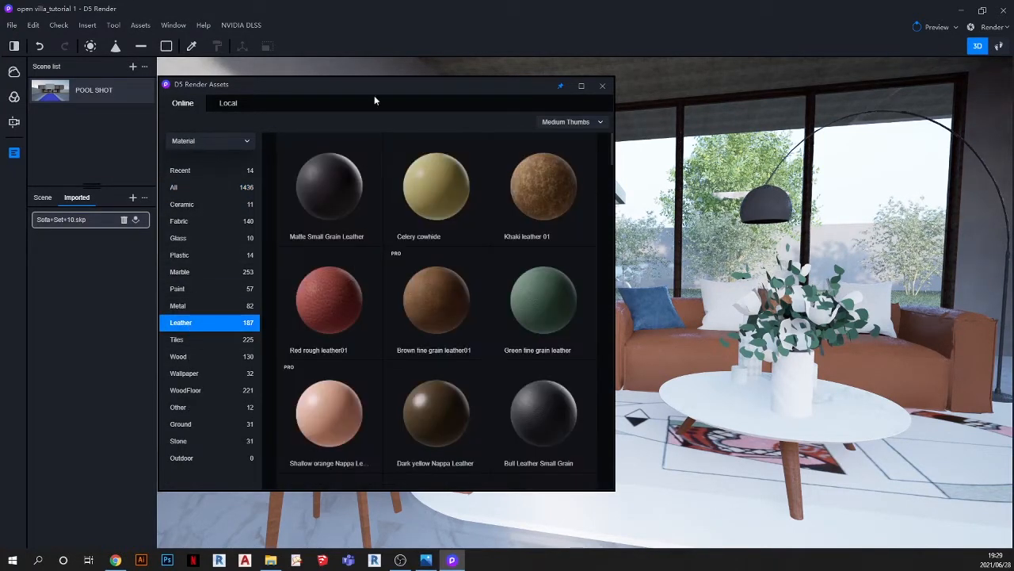
drag(398, 89, 286, 71)
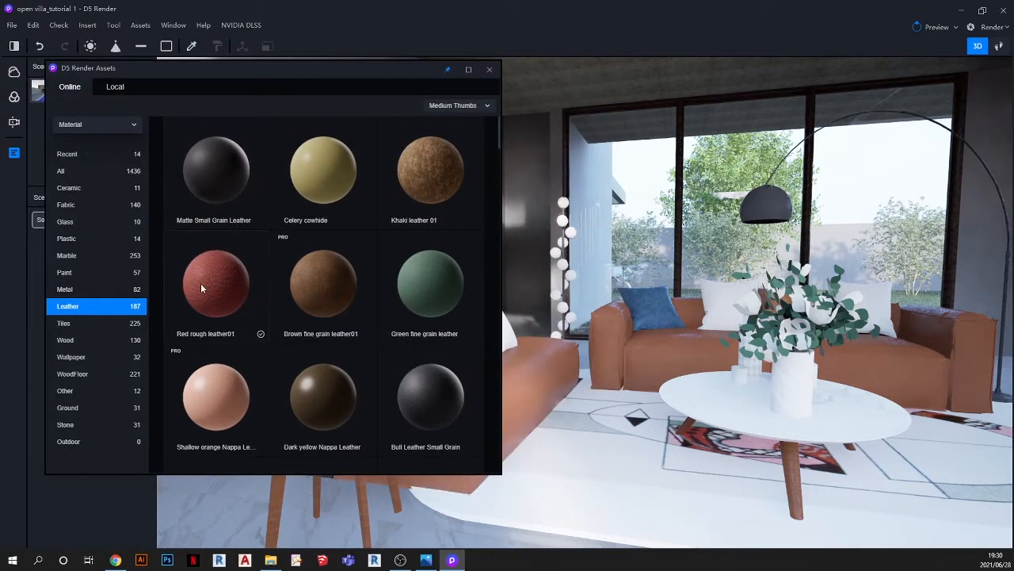
drag(200, 283, 539, 367)
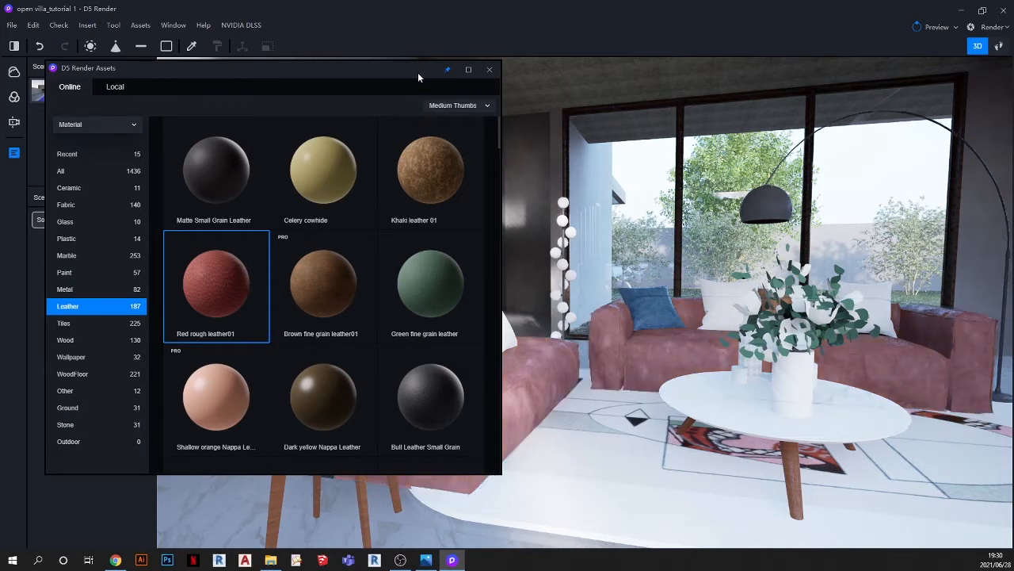
Step: Pick the sofas' Red rough leather01 material, turn on triplanar mapping and set its UV stretch to 1.36 in X and Y
drag(420, 77, 319, 79)
scroll(462, 425, up, 3)
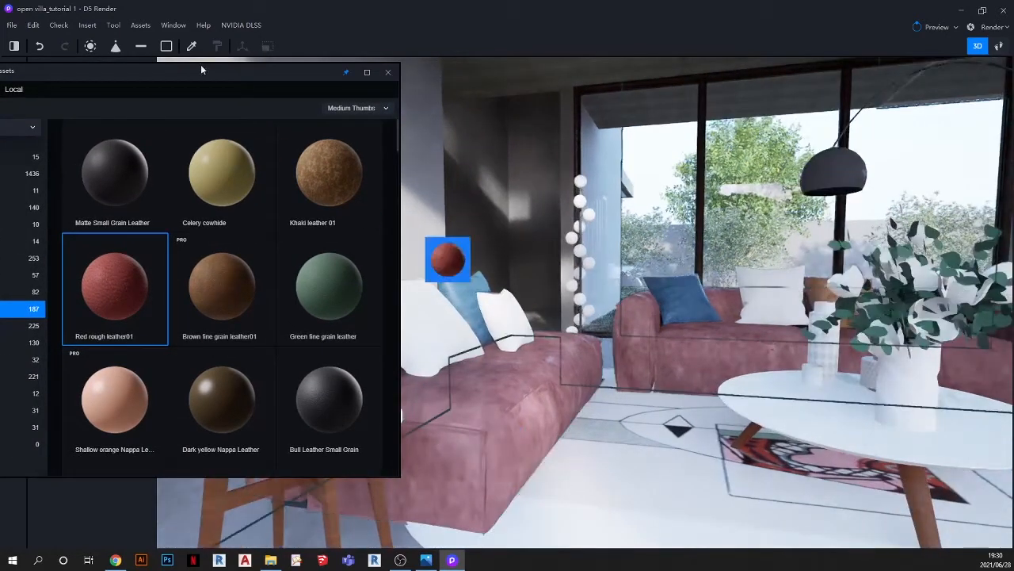
click(191, 46)
click(511, 387)
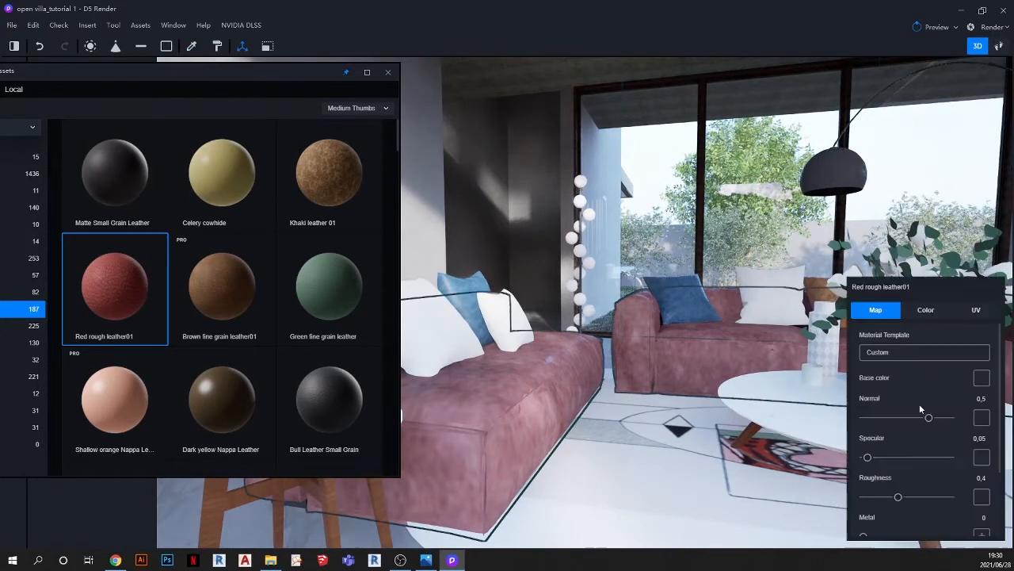
click(974, 313)
click(985, 441)
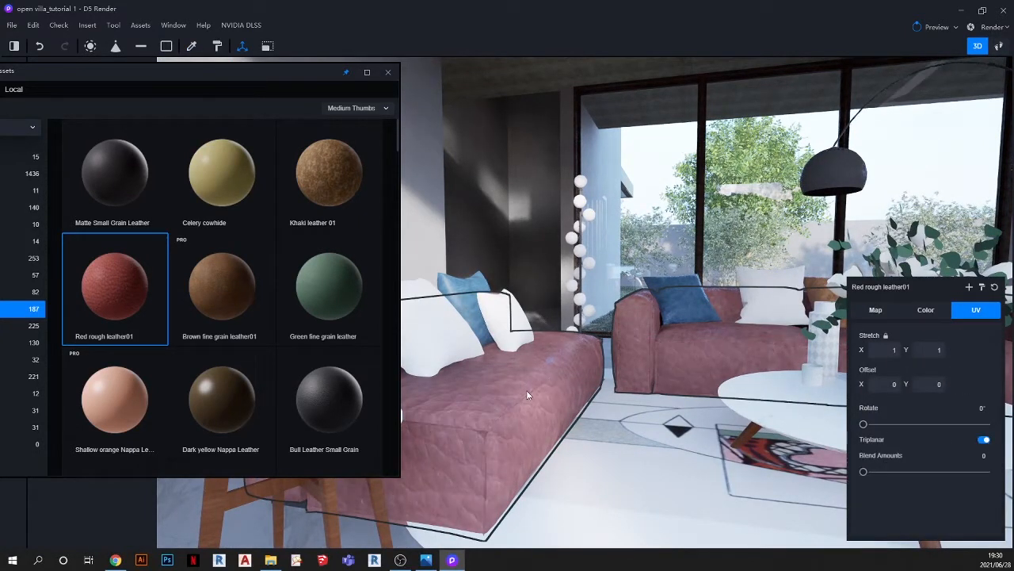
right_drag(569, 398, 480, 413)
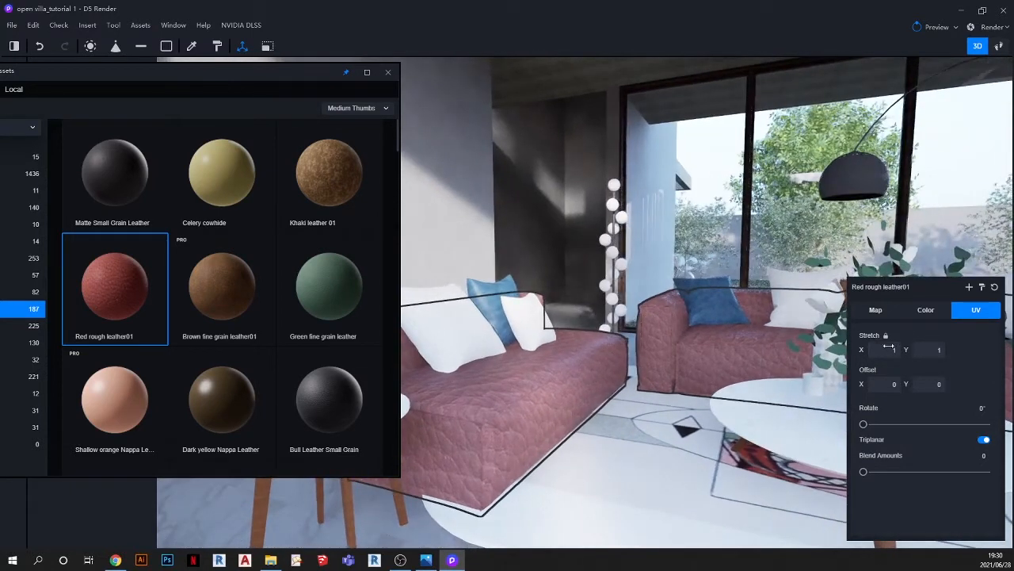
drag(874, 350, 951, 344)
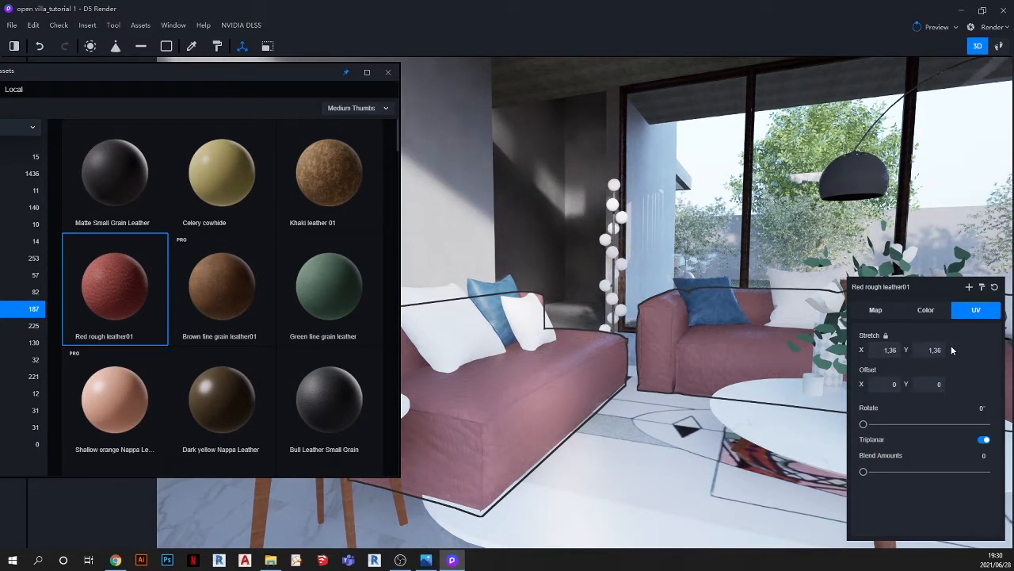
Step: Apply the Blue And White Check Cloth from the online Fabric materials to the blue sofa cushions
scroll(556, 365, down, 3)
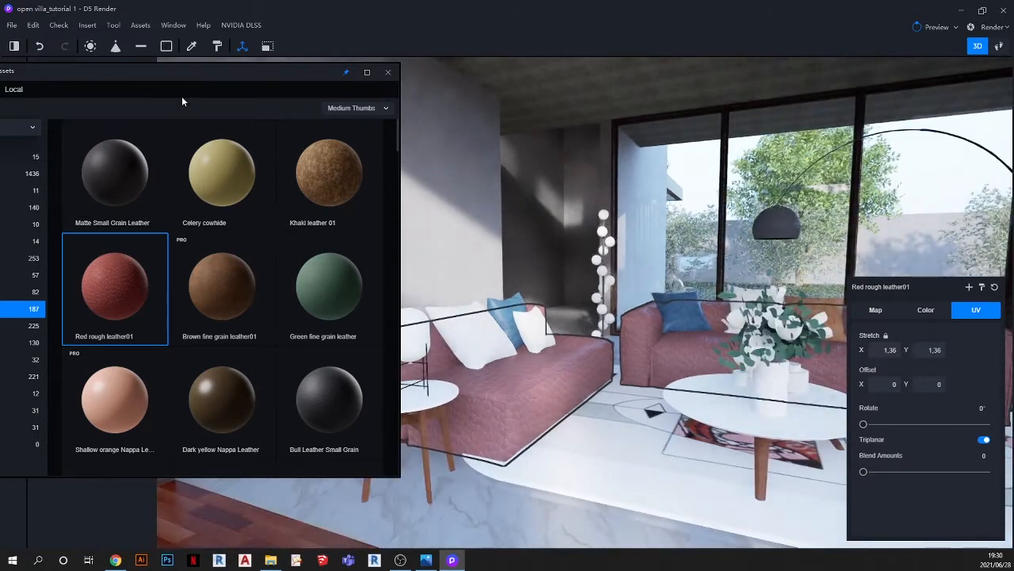
drag(201, 70, 325, 56)
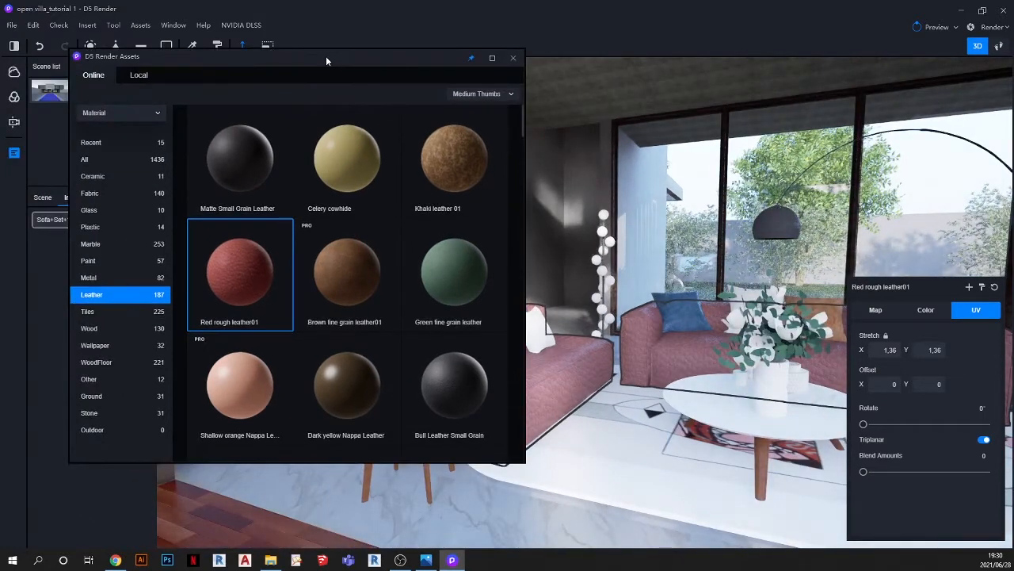
click(102, 195)
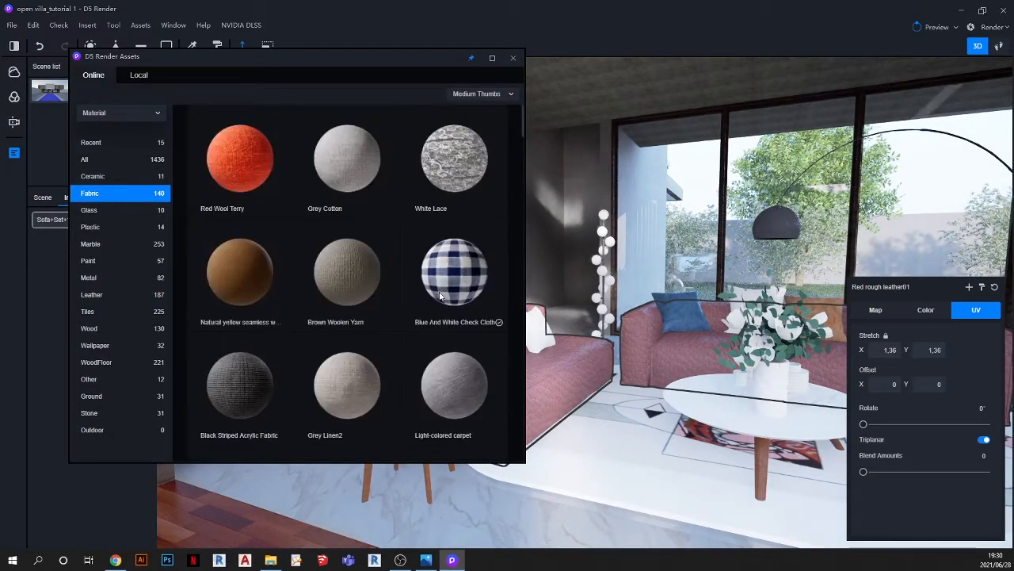
drag(454, 272, 673, 312)
drag(436, 58, 361, 67)
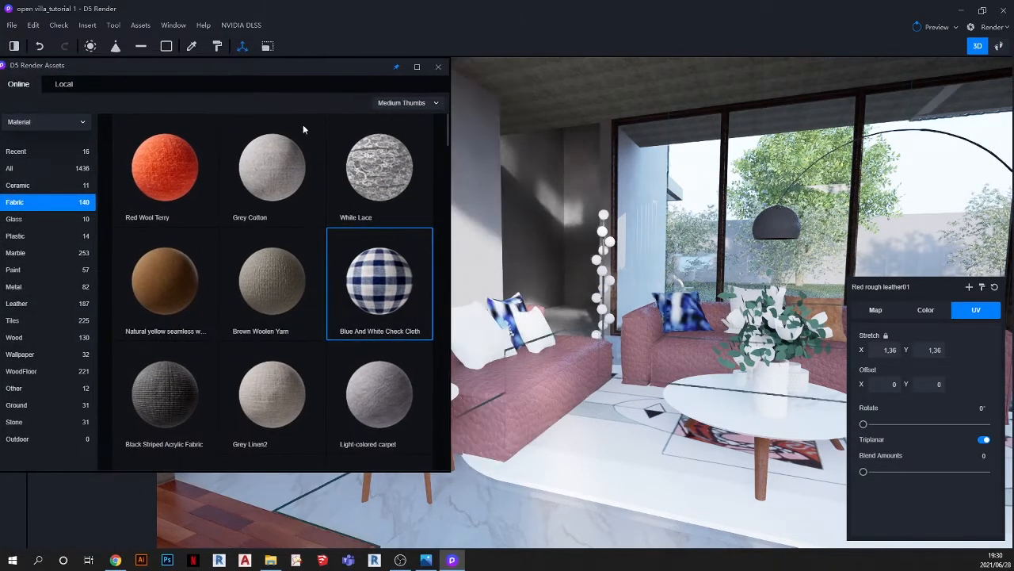
Step: Download the Black Striped Acrylic Fabric and apply the Grey Cotton fabric to the white sofa cushions
drag(356, 282, 501, 360)
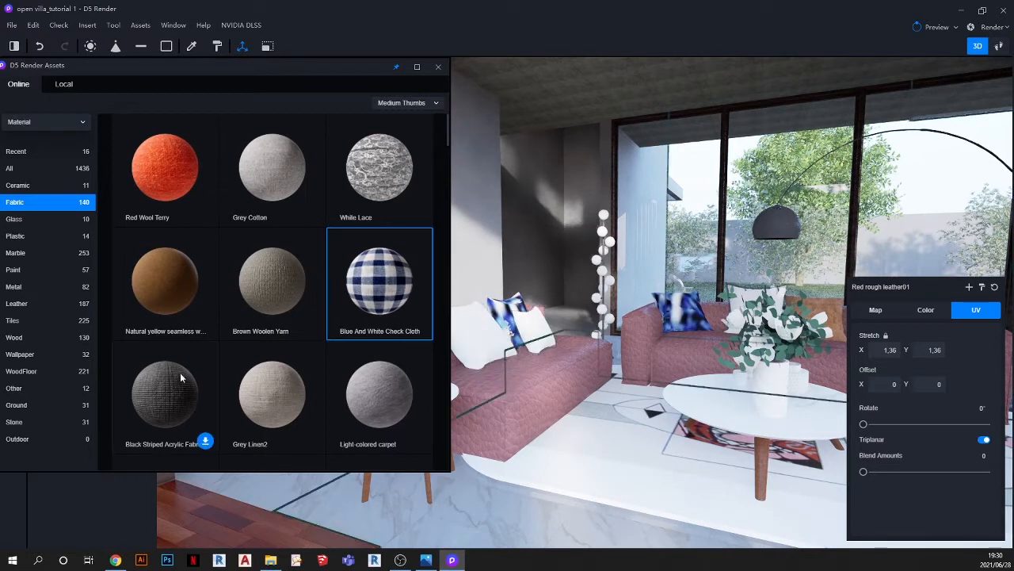
click(204, 439)
drag(383, 288, 504, 359)
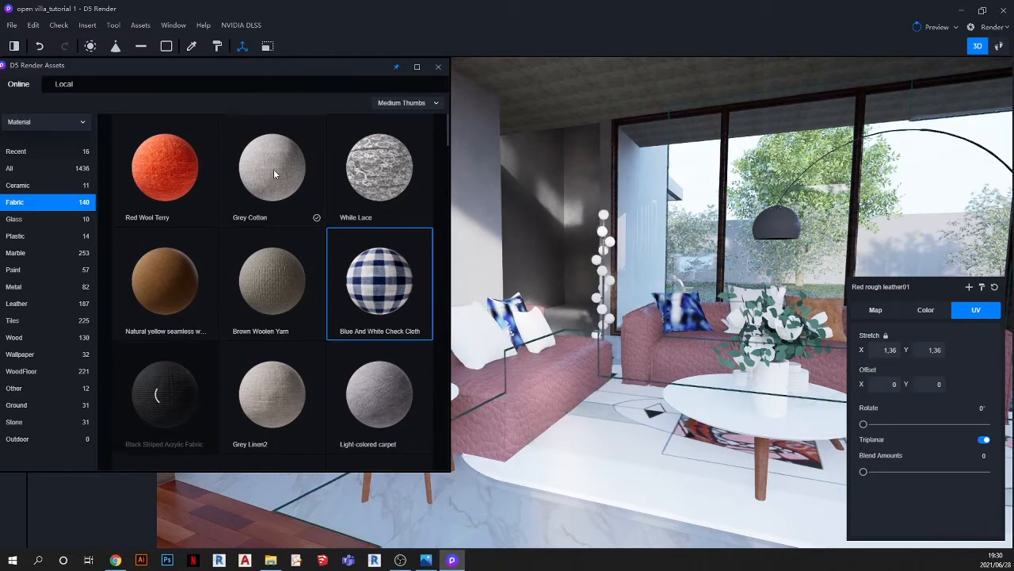
drag(273, 169, 502, 314)
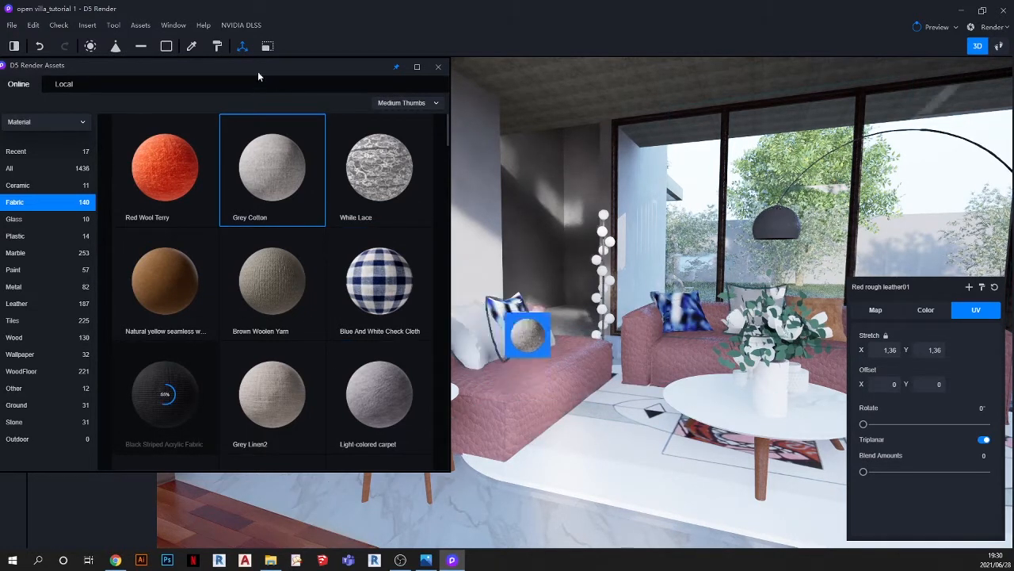
Step: Pick the Blue And White Check Cloth on the first pair of checked cushions, turn on triplanar mapping and inspect the pattern up close
click(193, 47)
click(507, 326)
click(979, 438)
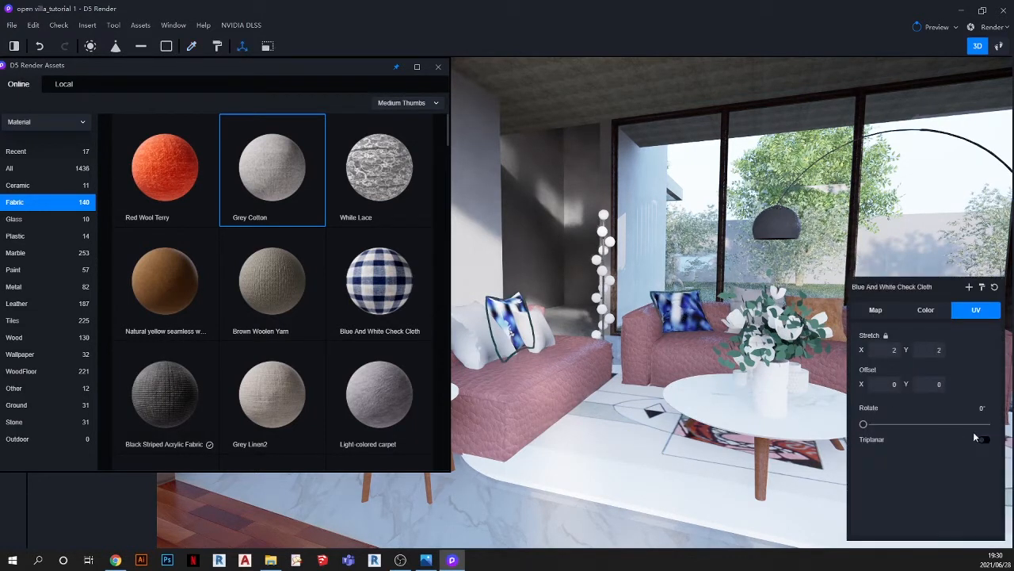
click(984, 440)
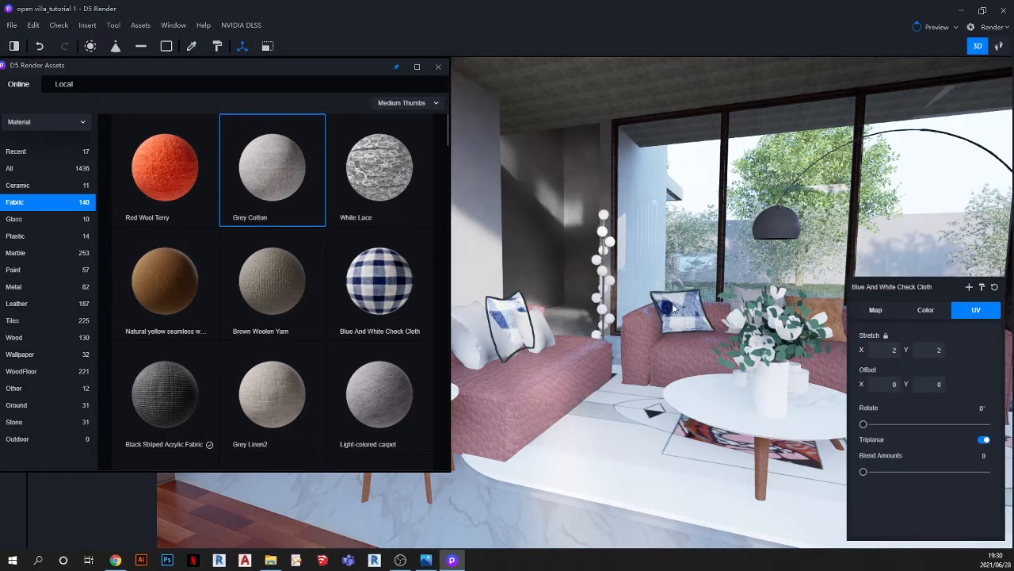
scroll(692, 301, up, 3)
scroll(692, 303, up, 5)
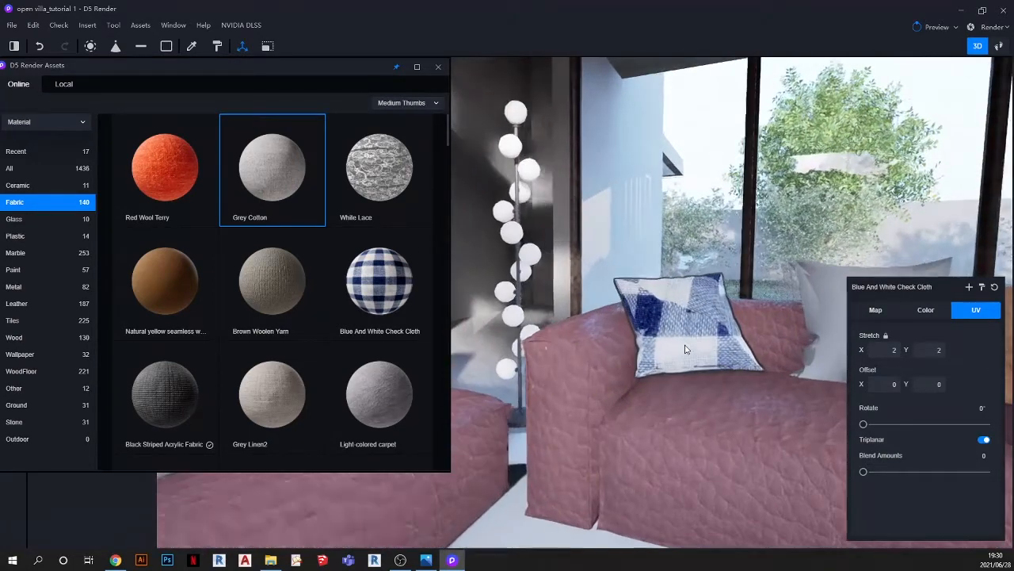
scroll(700, 309, down, 3)
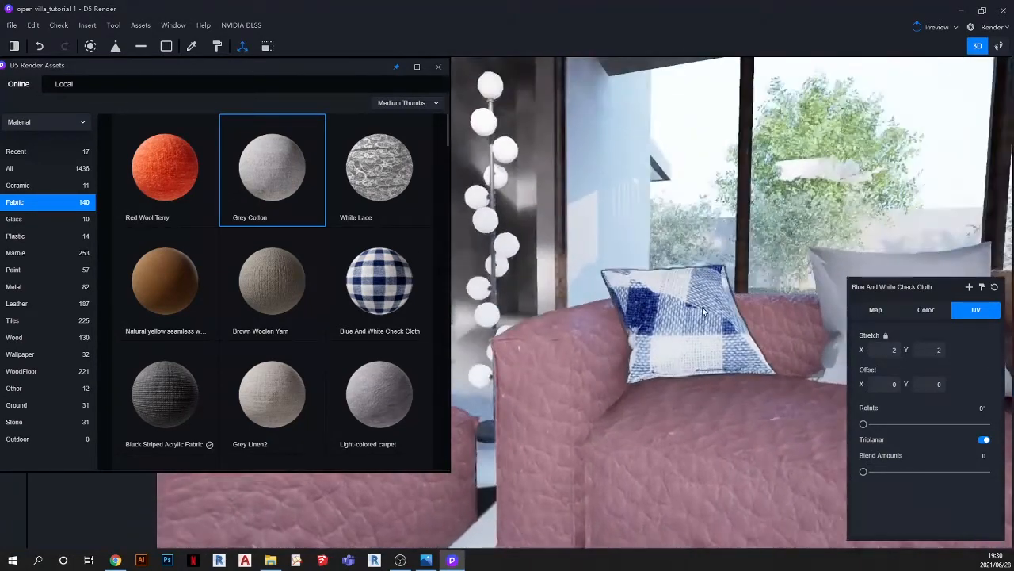
scroll(701, 309, down, 5)
Step: Apply the Blue And White Check Cloth to the grey cotton cushions on the sofas
mouse_move(377, 183)
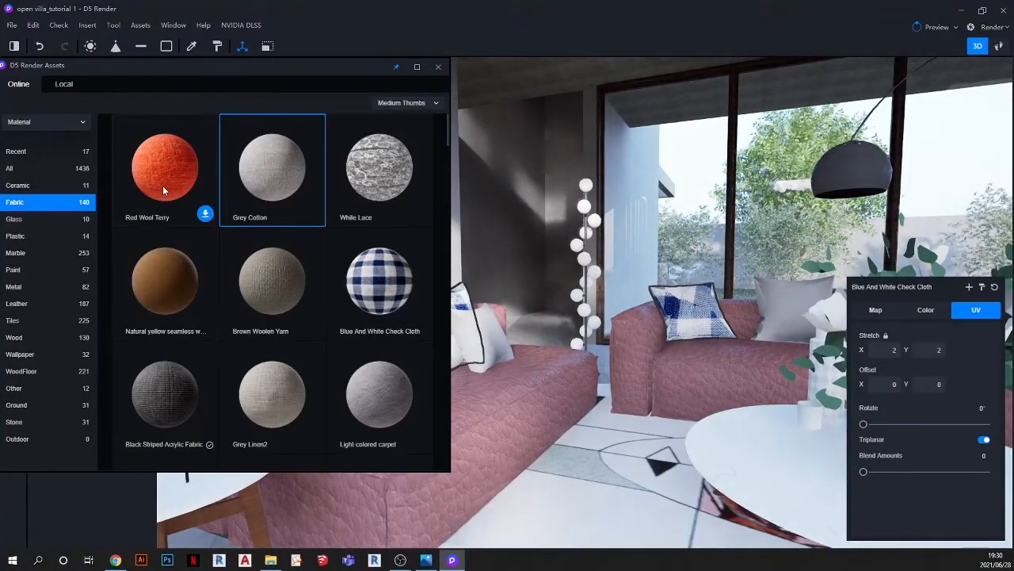
click(387, 308)
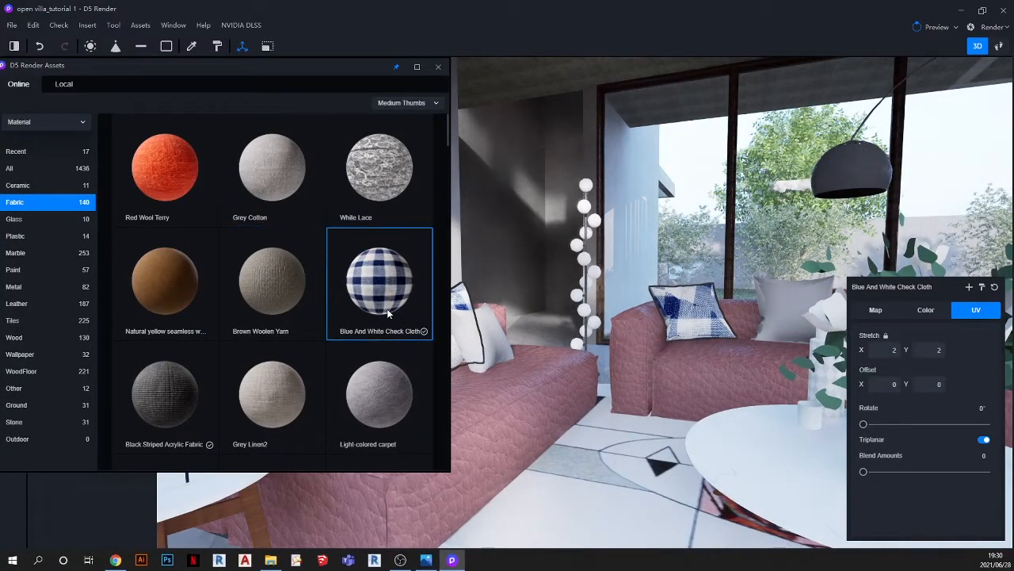
drag(387, 308, 791, 316)
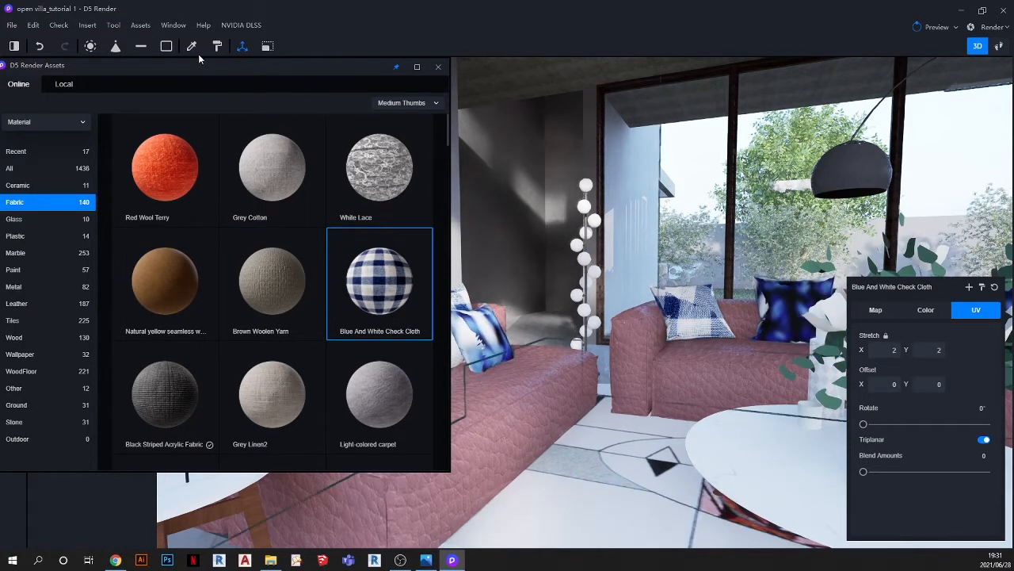
Step: Pick the check cloth on the newly covered cushions and turn on its triplanar mapping
click(192, 48)
click(792, 306)
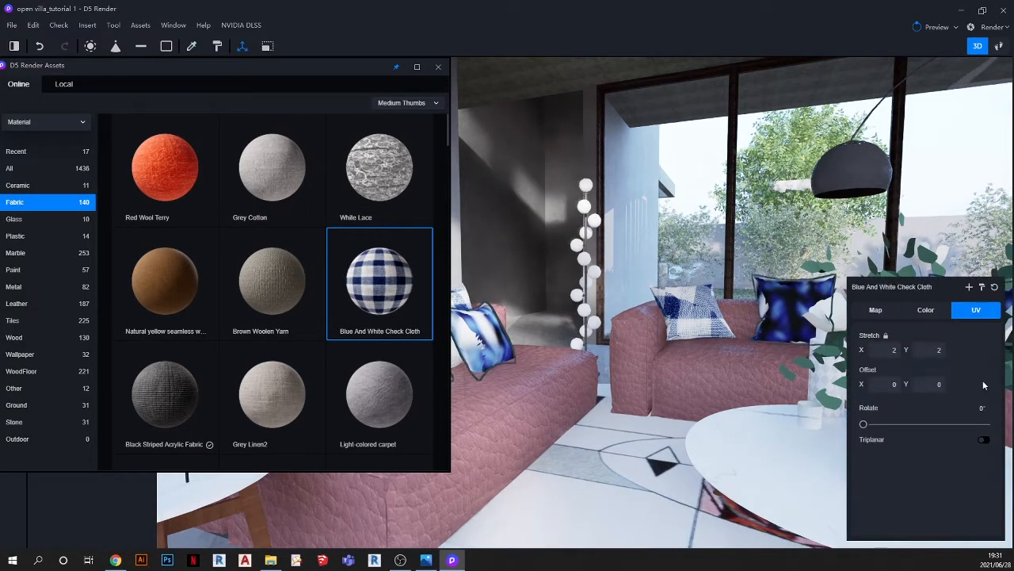
click(983, 440)
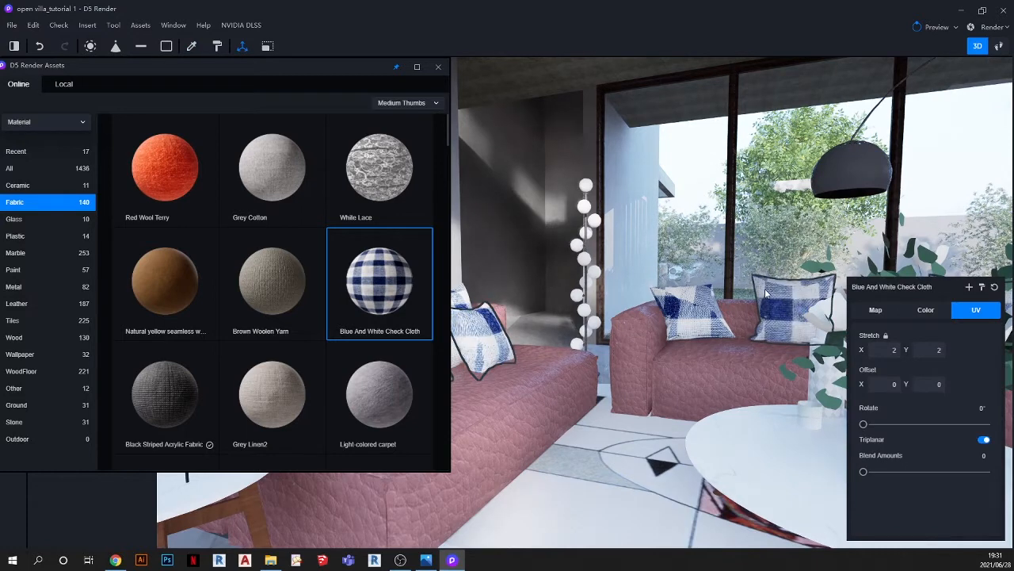
scroll(678, 305, down, 5)
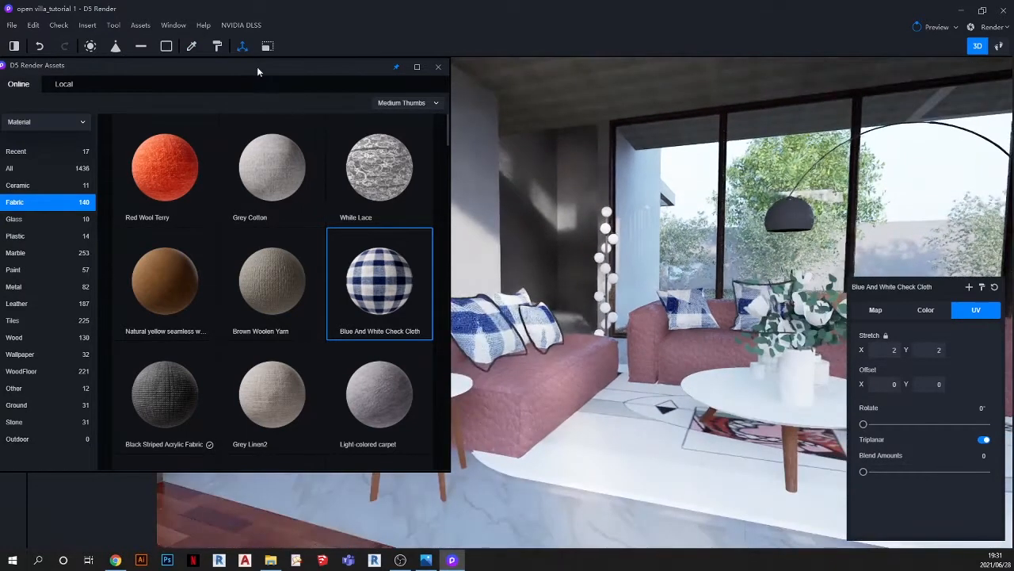
Step: Return to the saved POOL SHOT scene, close the asset library and examine the living room sofas from the terrace
drag(280, 66, 406, 168)
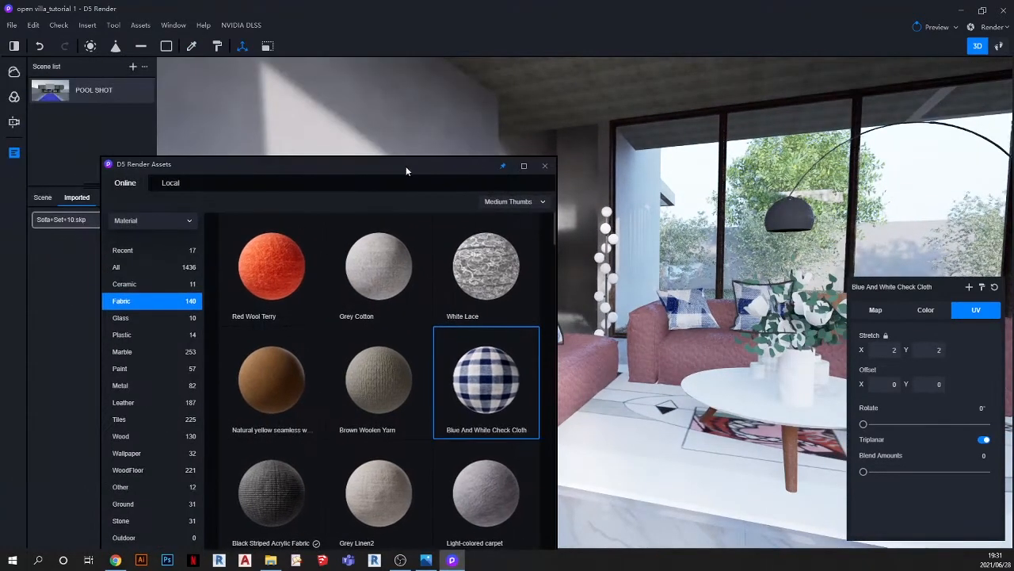
click(63, 89)
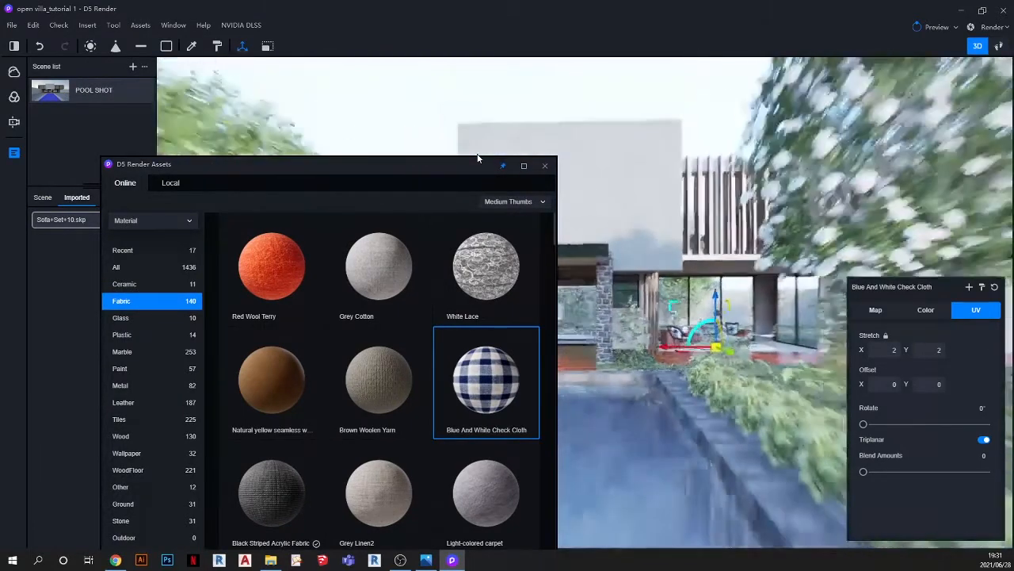
click(503, 91)
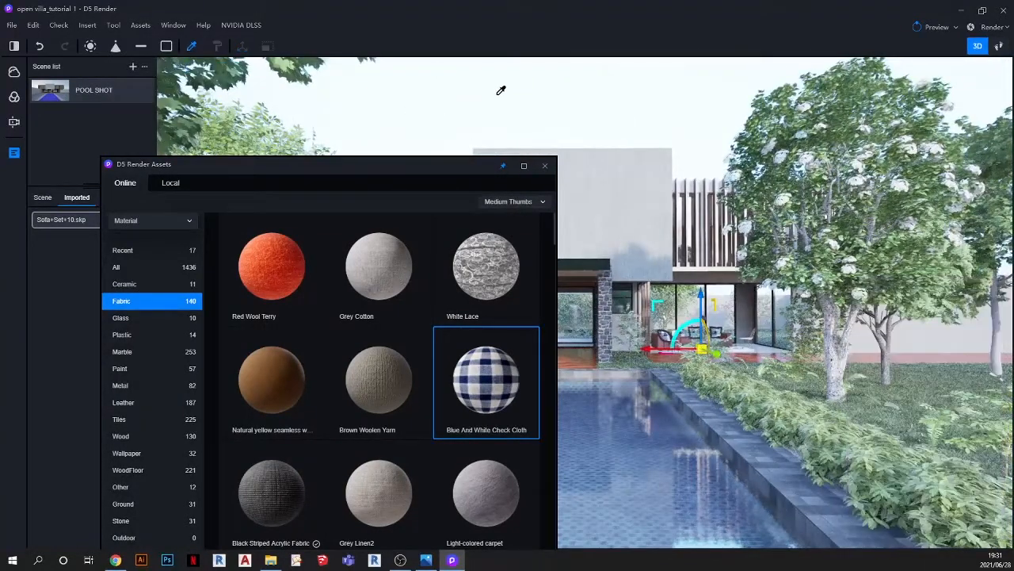
click(545, 166)
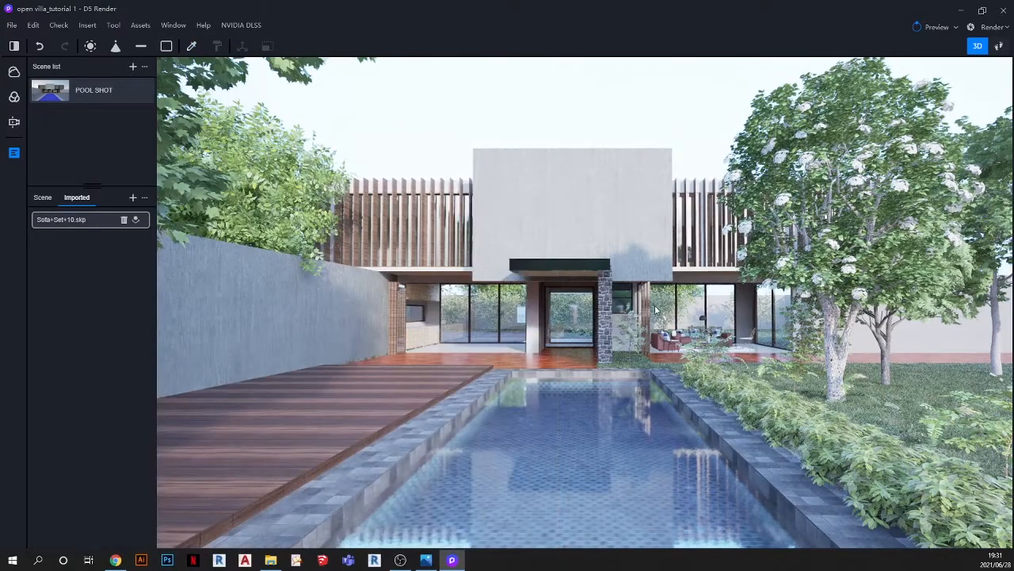
scroll(693, 337, up, 5)
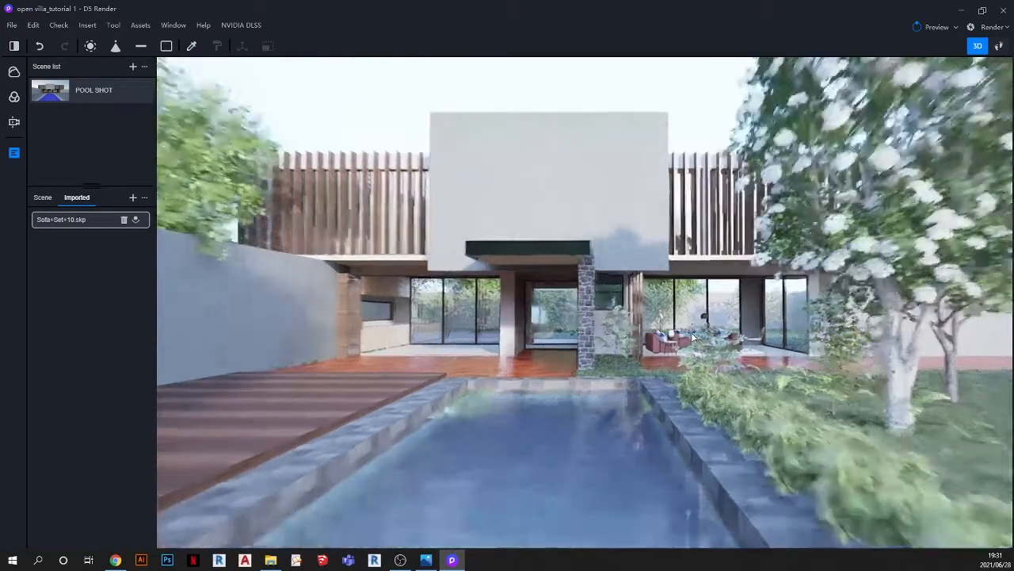
scroll(714, 330, up, 5)
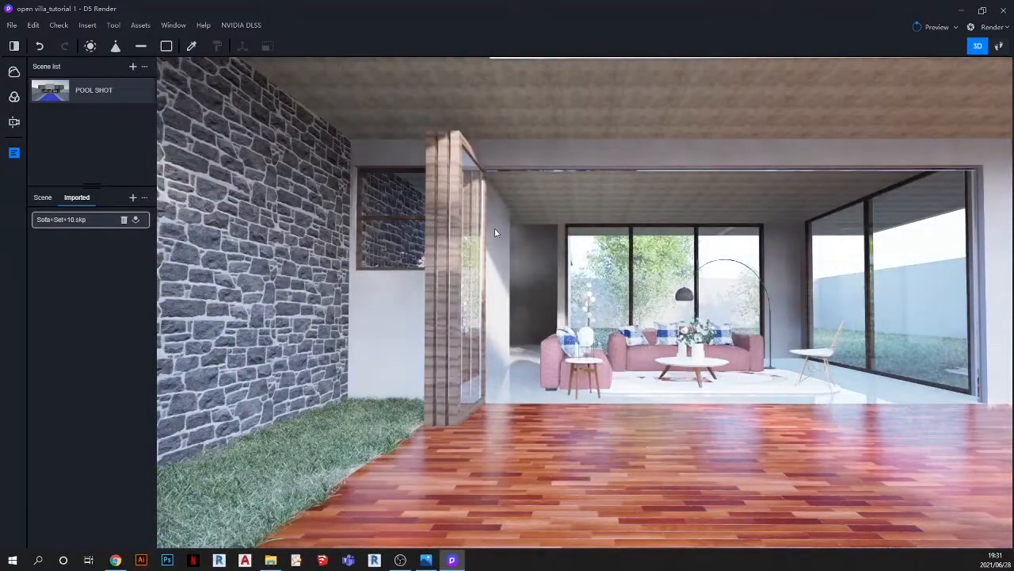
Step: Download Brown carpet from the online Fabric materials and apply it to the living room rug
click(140, 26)
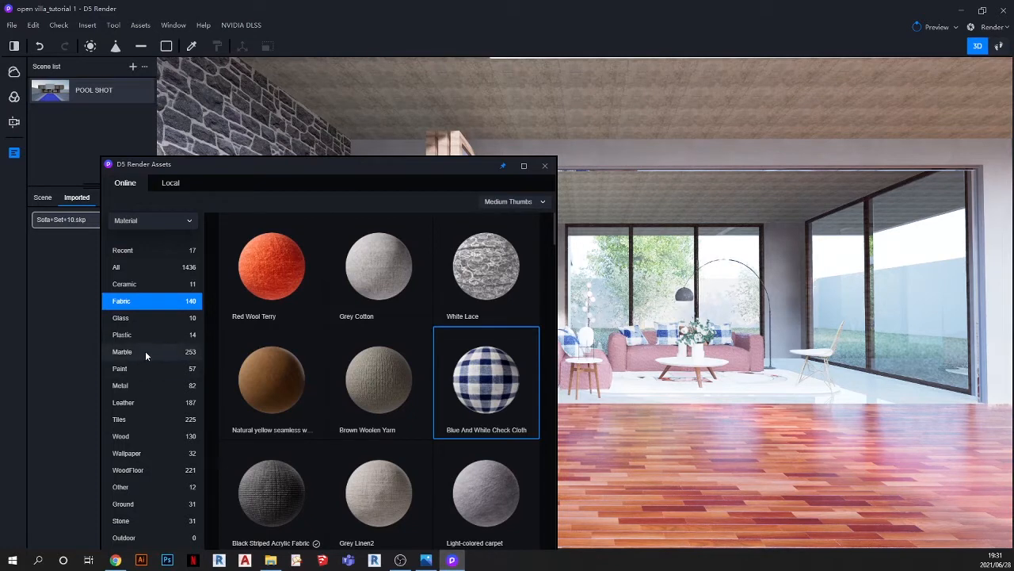
drag(356, 169, 327, 85)
scroll(292, 378, down, 3)
scroll(291, 378, down, 1)
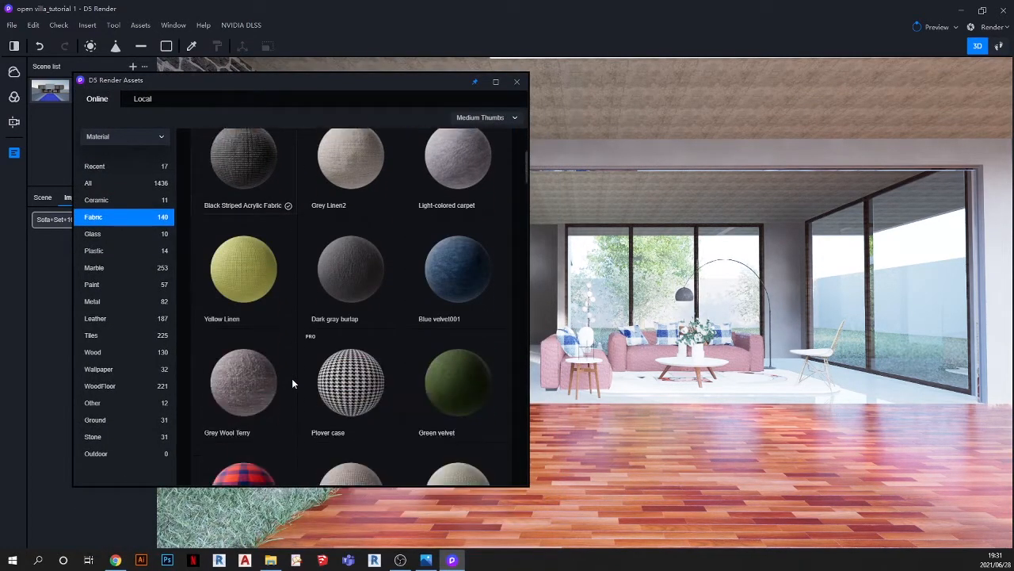
scroll(292, 378, down, 1)
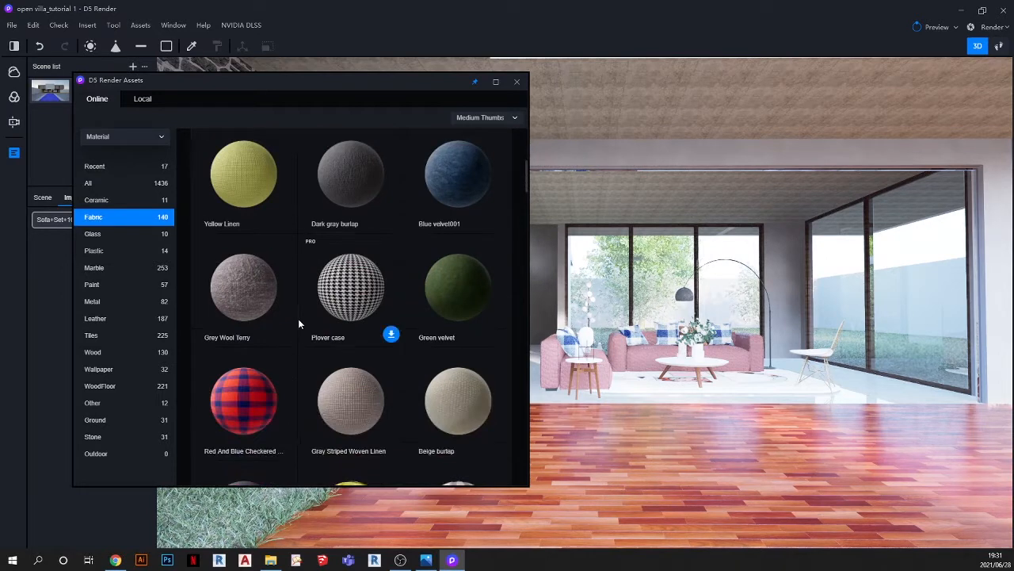
scroll(387, 413, down, 1)
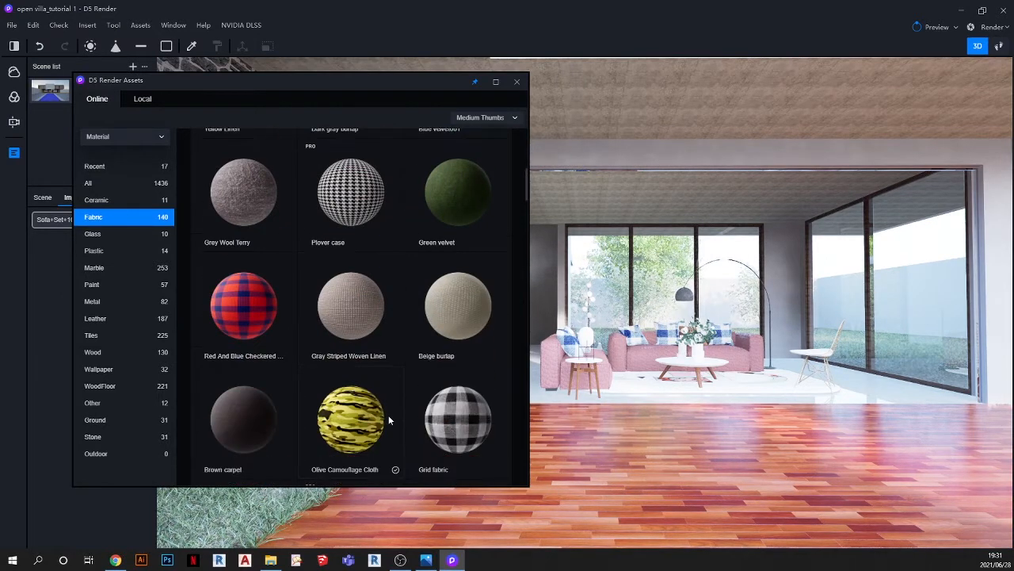
scroll(434, 417, down, 1)
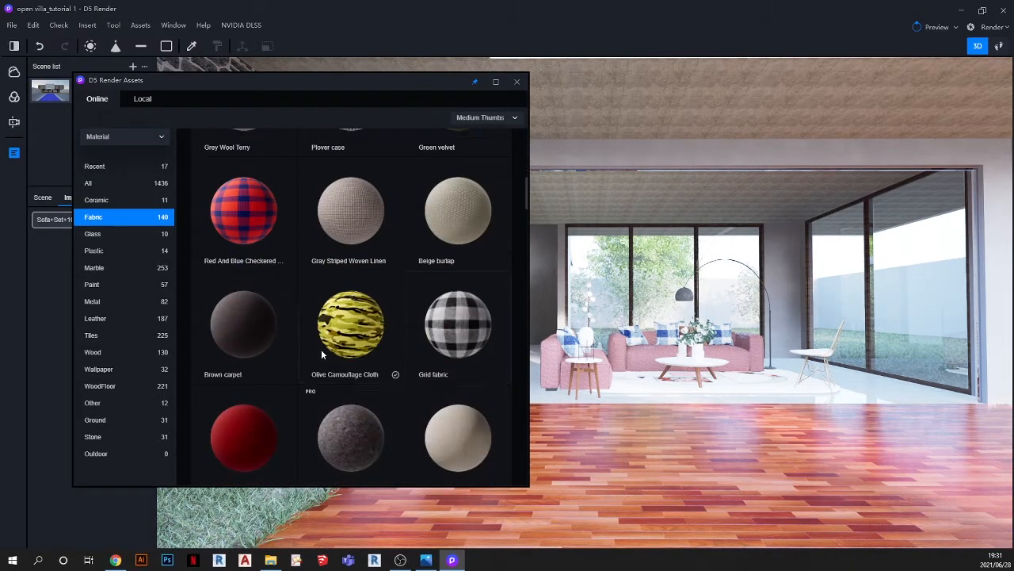
click(242, 333)
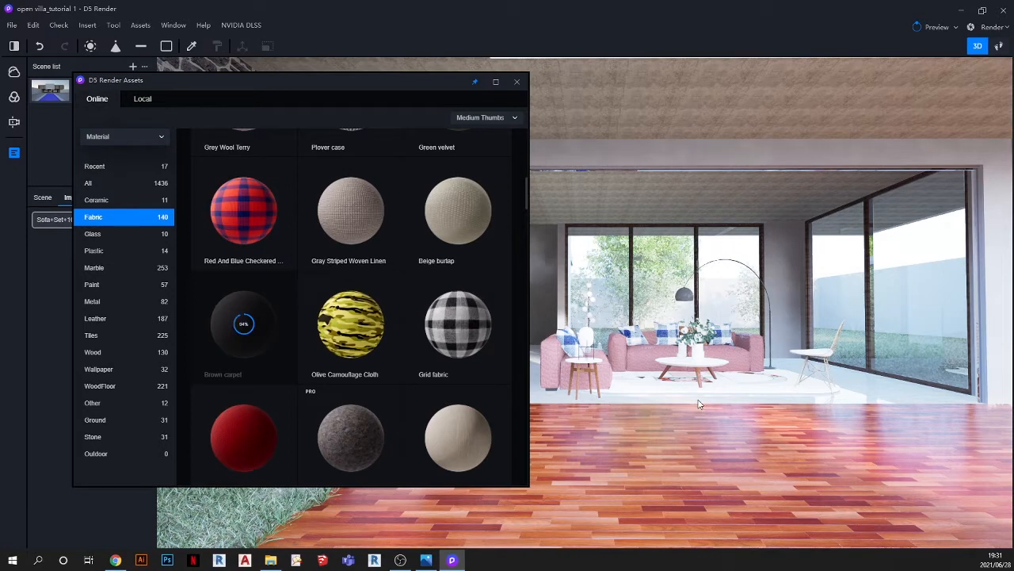
drag(266, 322, 725, 392)
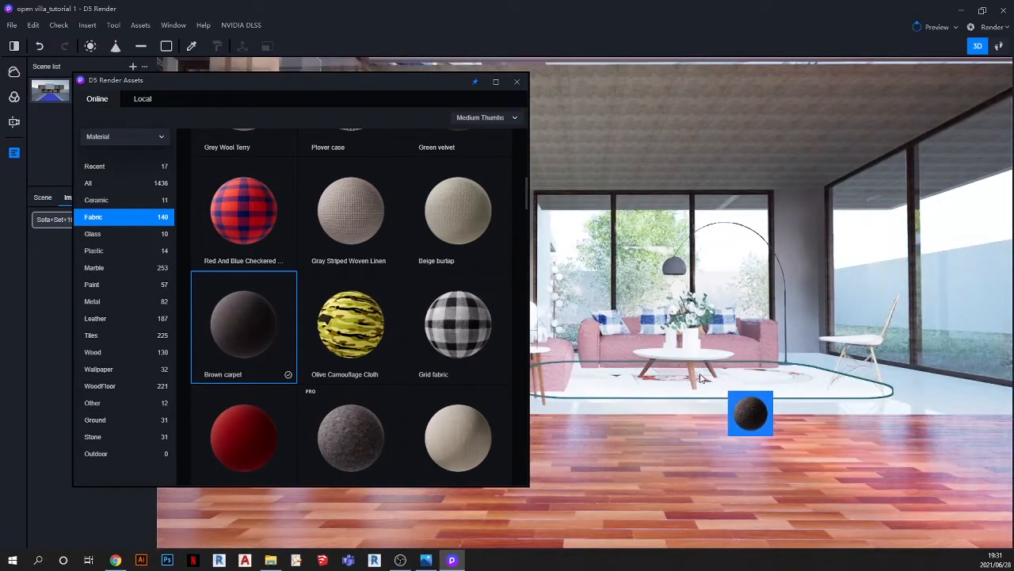
Step: Compare the living room with the reference render OPEN VILLA_3.png in Photos, then examine the carpeted rug up close
click(426, 559)
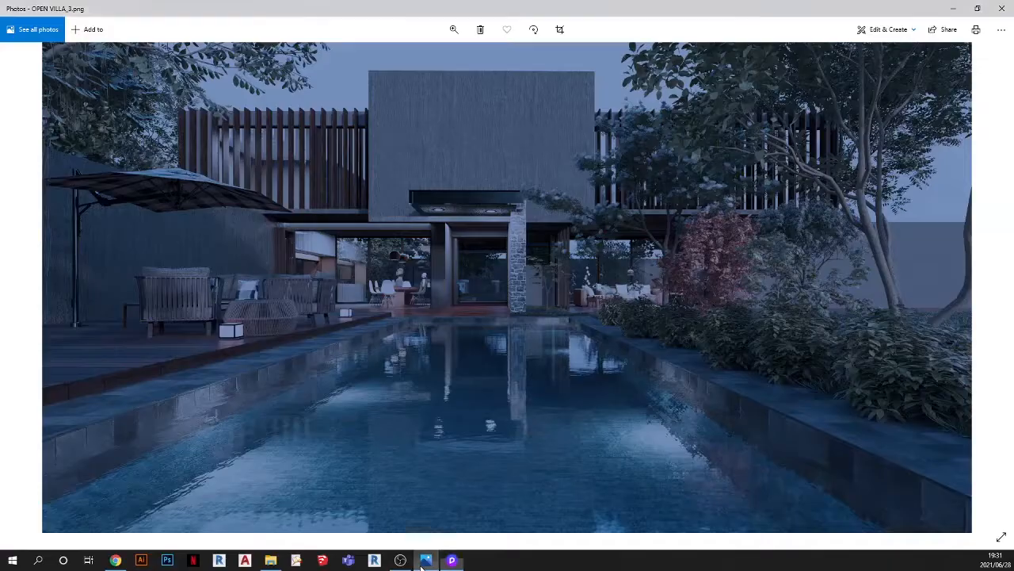
click(421, 564)
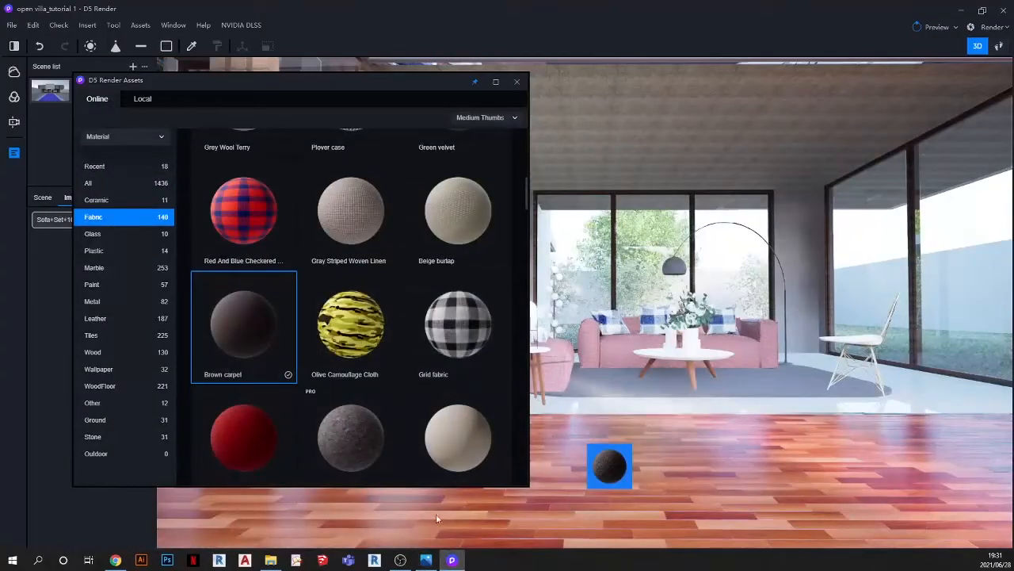
click(424, 562)
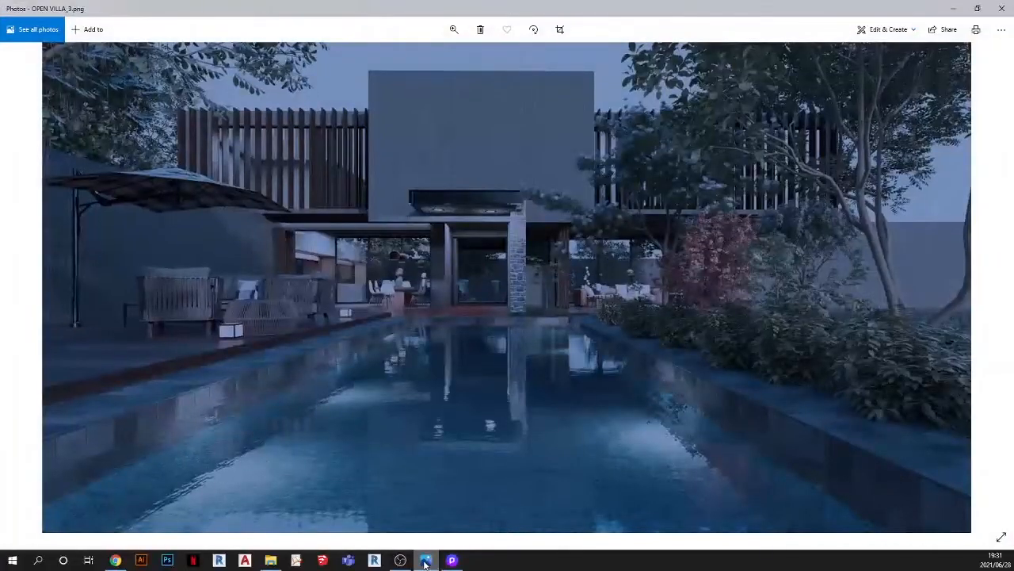
click(425, 561)
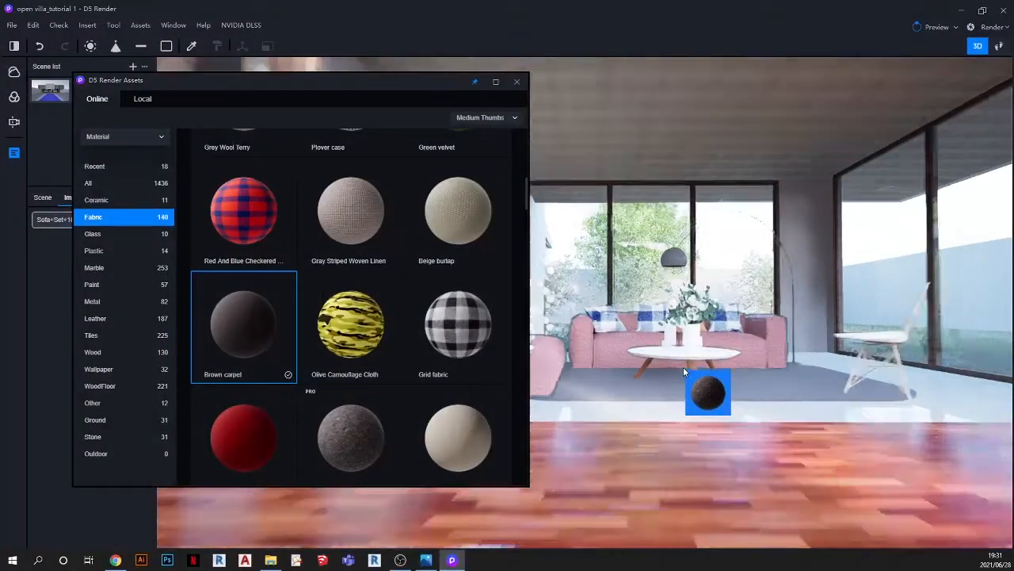
scroll(683, 367, up, 3)
middle_drag(683, 365, 671, 436)
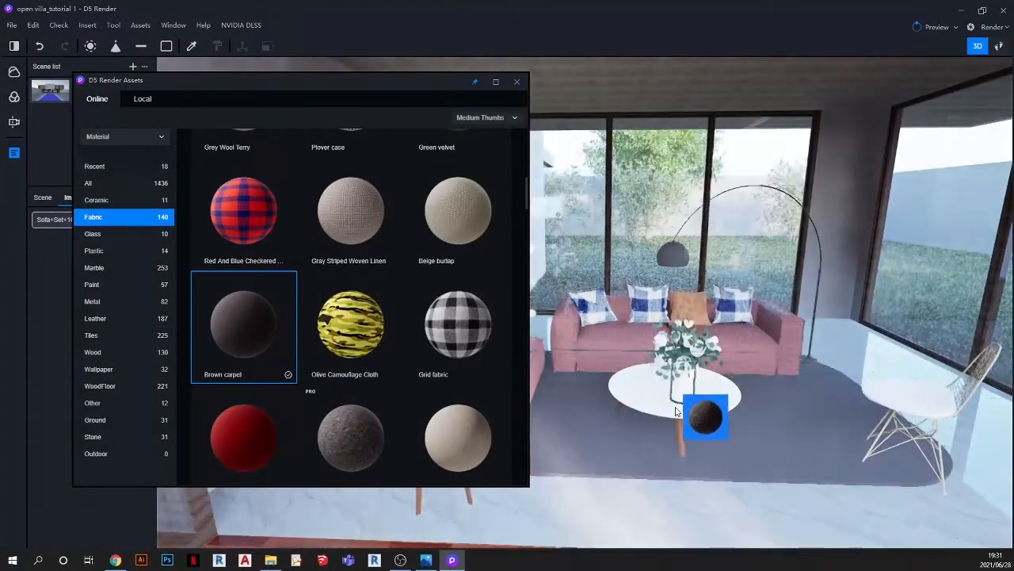
Step: Apply Brown carpet to the living room rug and Brown Cherry Wood from the Wood materials to the coffee table top
click(665, 424)
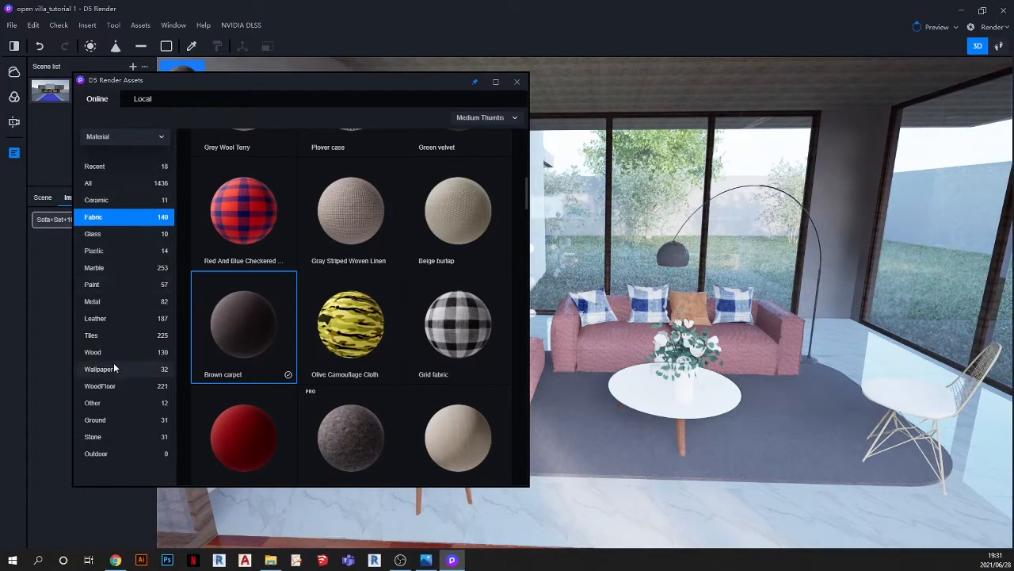
click(125, 353)
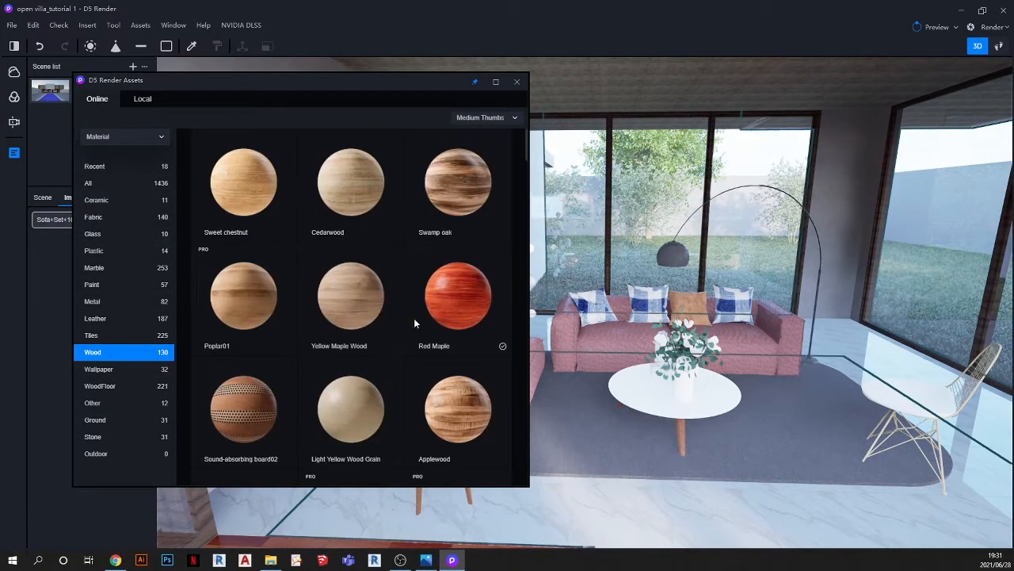
scroll(392, 341, down, 6)
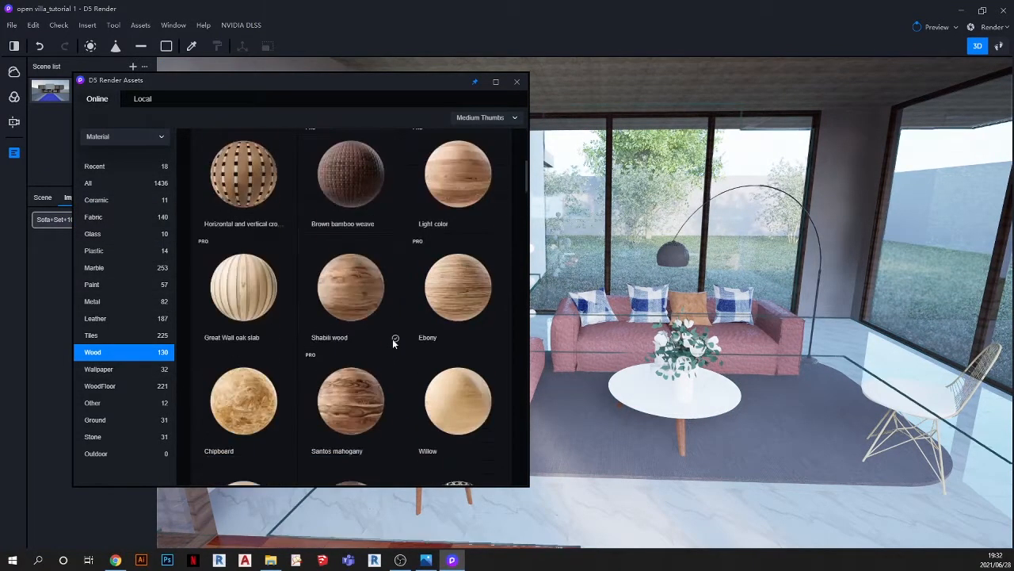
scroll(410, 328, down, 3)
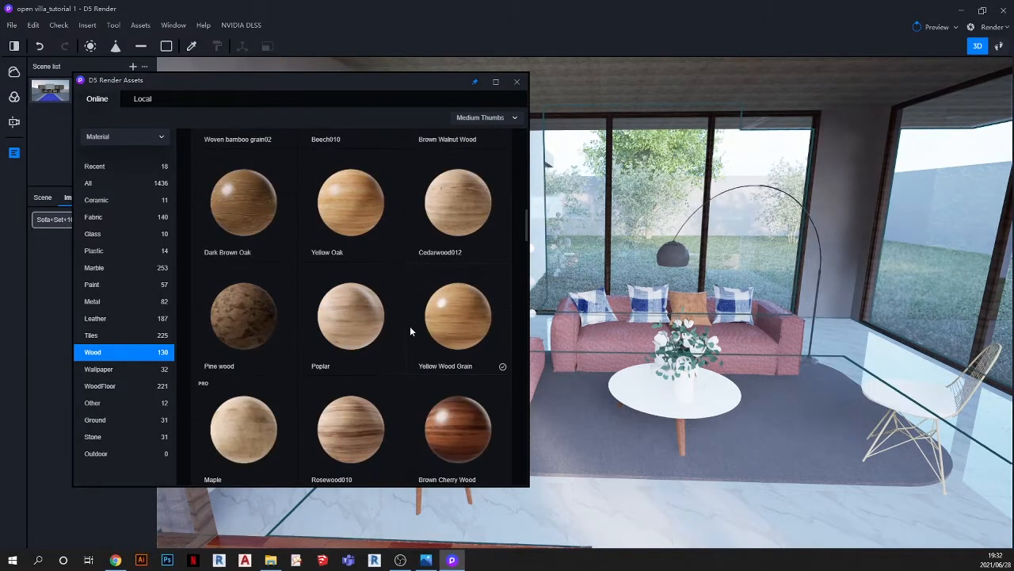
drag(460, 392, 673, 412)
Step: Pick the coffee table top's Brown Cherry Wood and turn on its triplanar mapping
scroll(712, 399, up, 3)
click(709, 407)
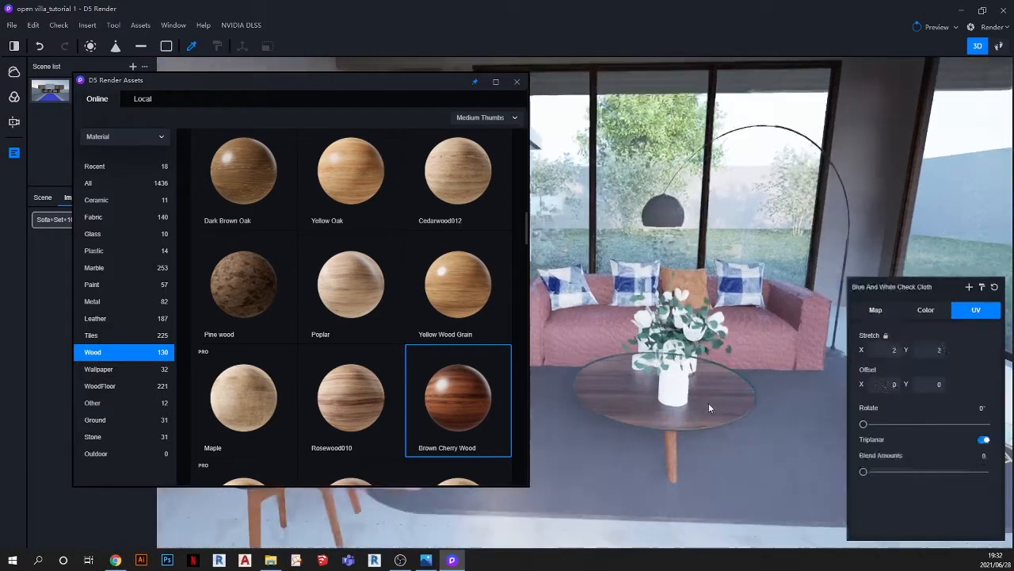
click(989, 441)
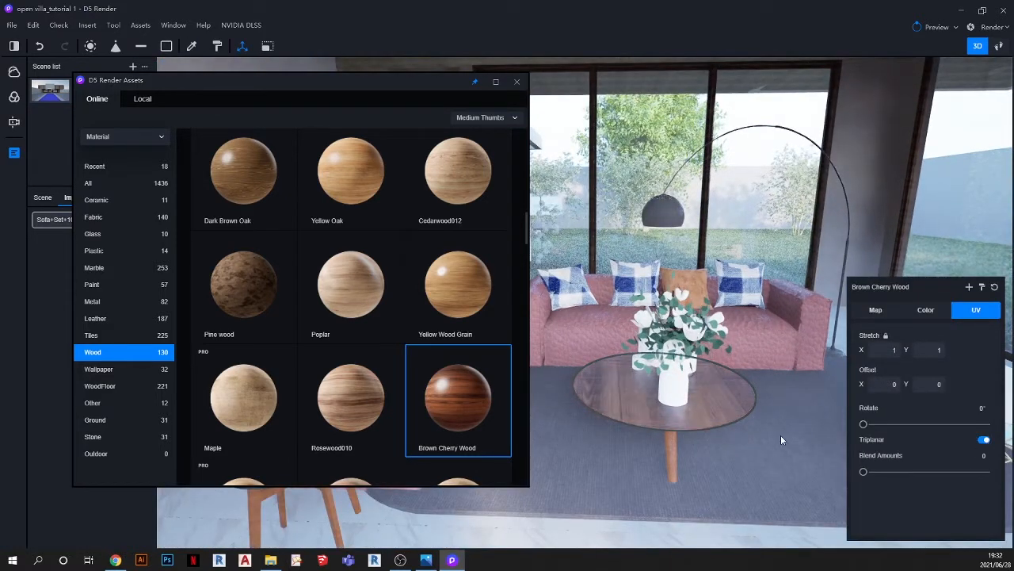
Step: Pick the coffee table legs' wood, turn on triplanar mapping and set its stretch to X 19.66 and Y 39.32
scroll(665, 412, up, 3)
right_drag(666, 412, 444, 165)
click(192, 46)
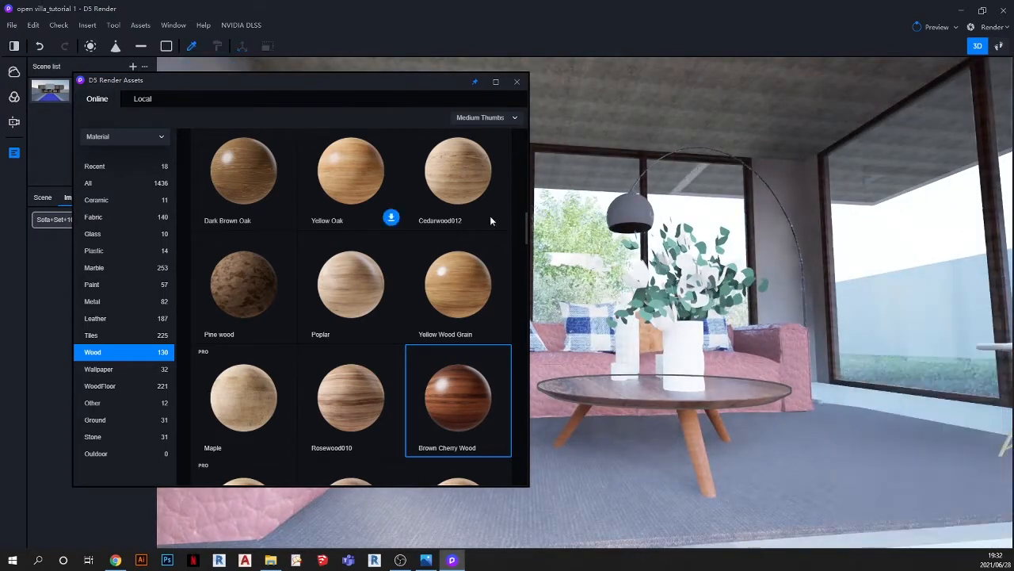
click(703, 445)
click(985, 441)
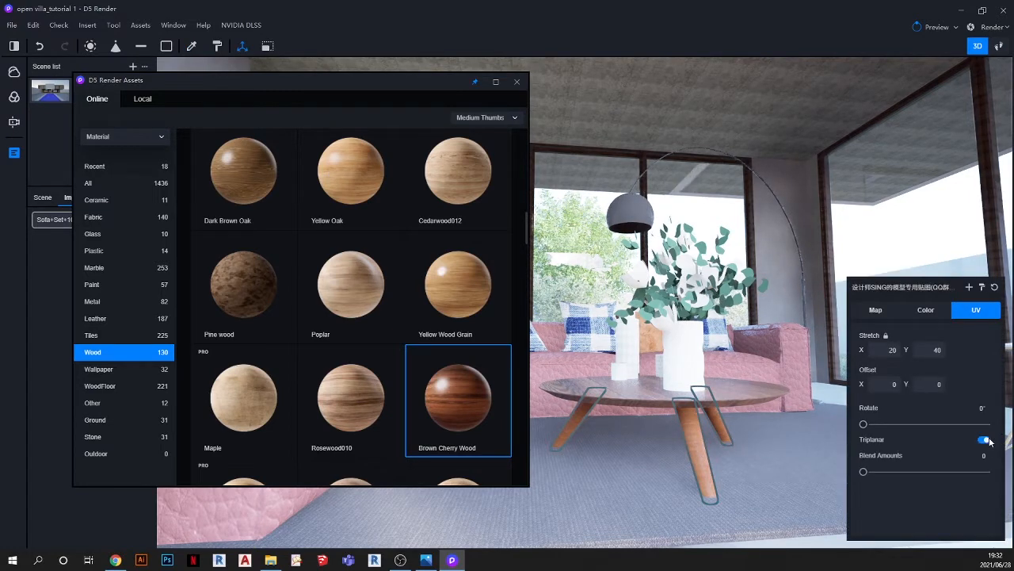
scroll(698, 449, up, 4)
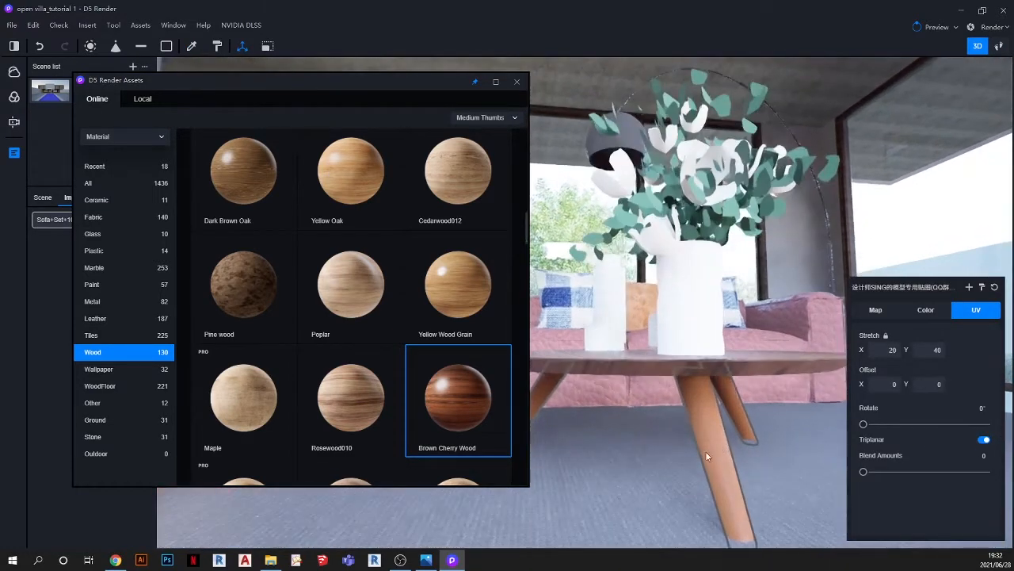
right_drag(705, 451, 685, 467)
drag(897, 350, 774, 350)
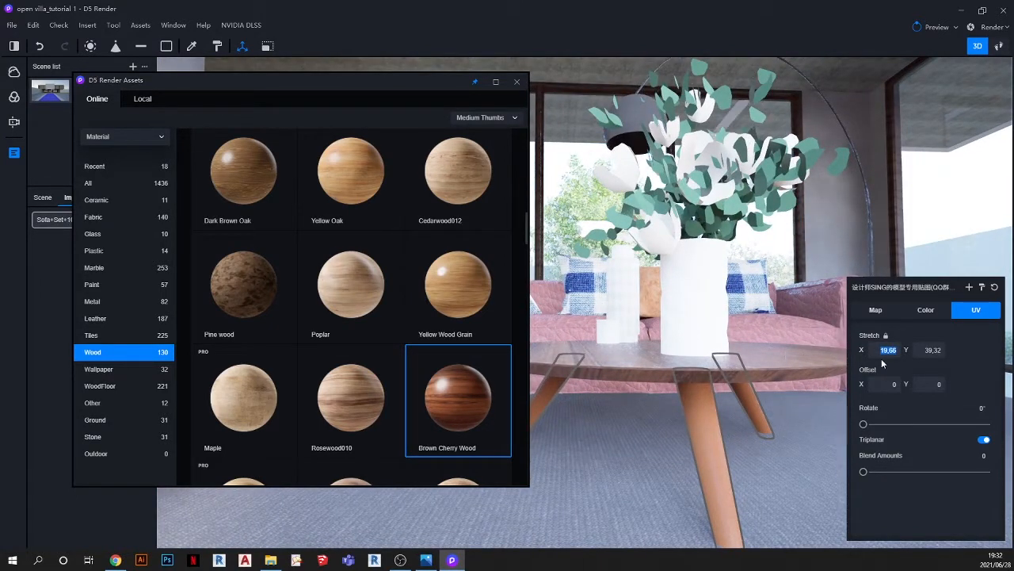
Step: Pick the rug's Brown carpet material, turn on triplanar mapping and check the weave around the coffee table
scroll(668, 389, down, 5)
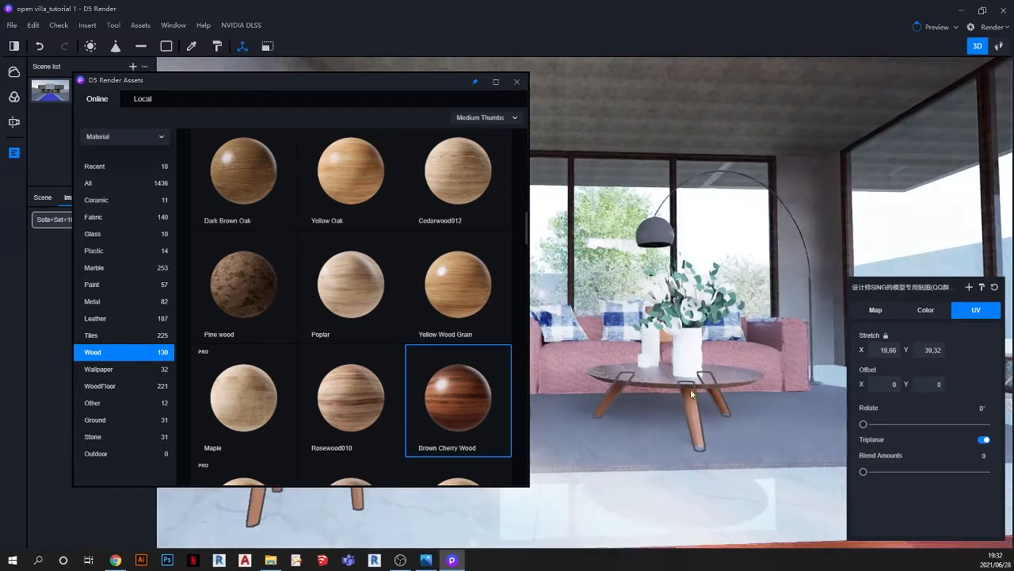
click(191, 46)
click(745, 409)
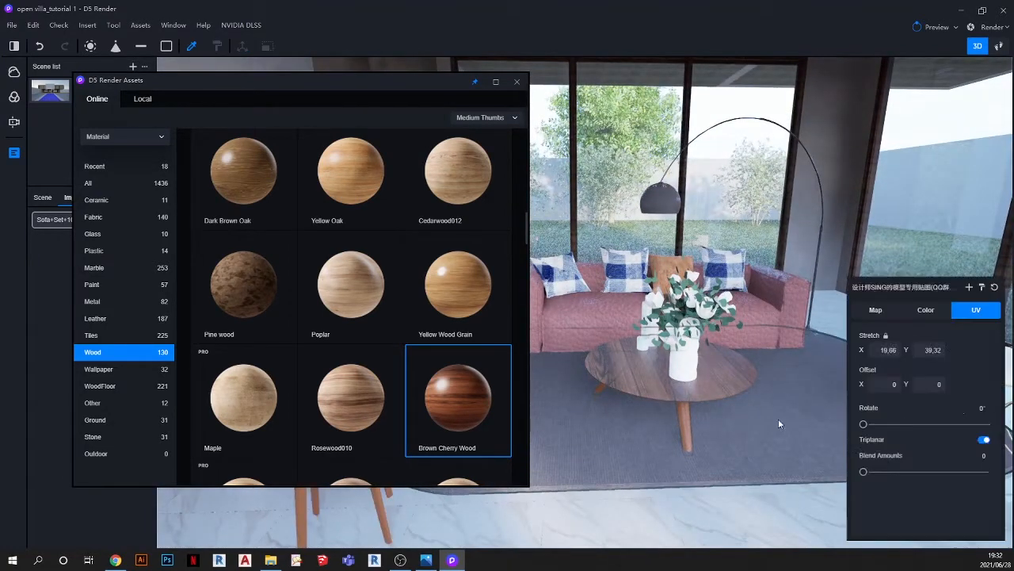
click(983, 440)
scroll(733, 446, up, 3)
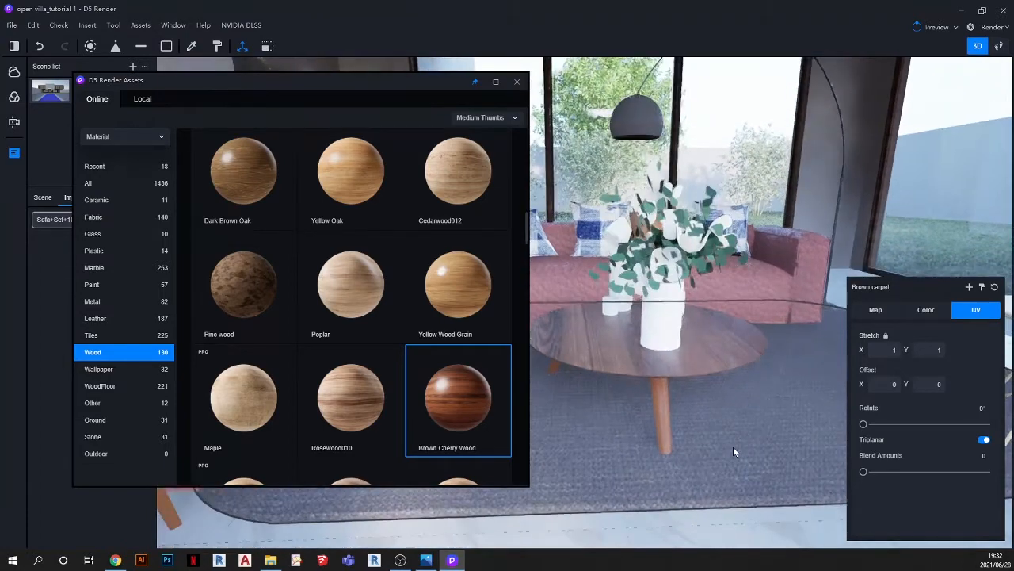
scroll(734, 445, up, 2)
right_drag(719, 391, 669, 364)
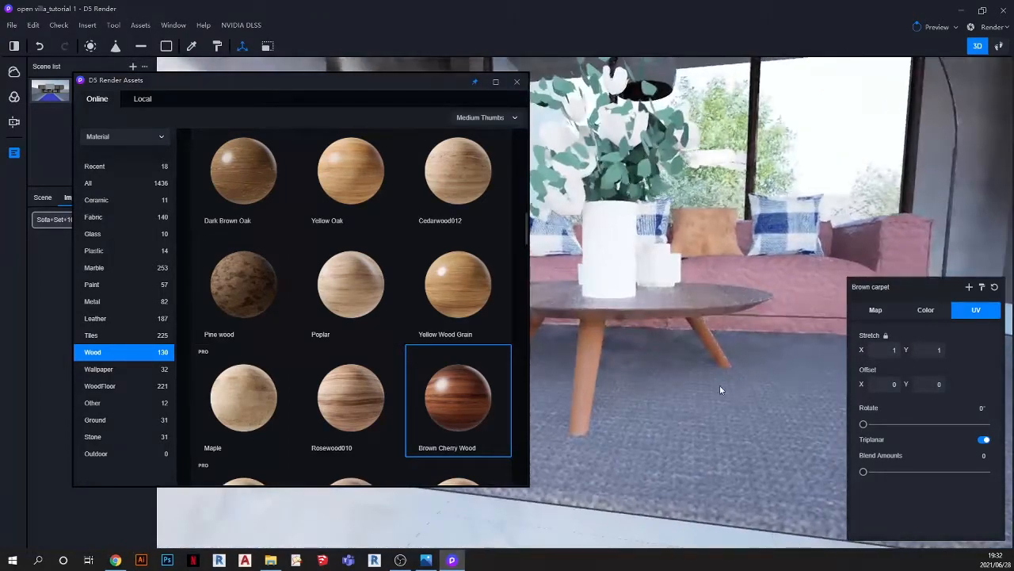
right_drag(720, 389, 784, 382)
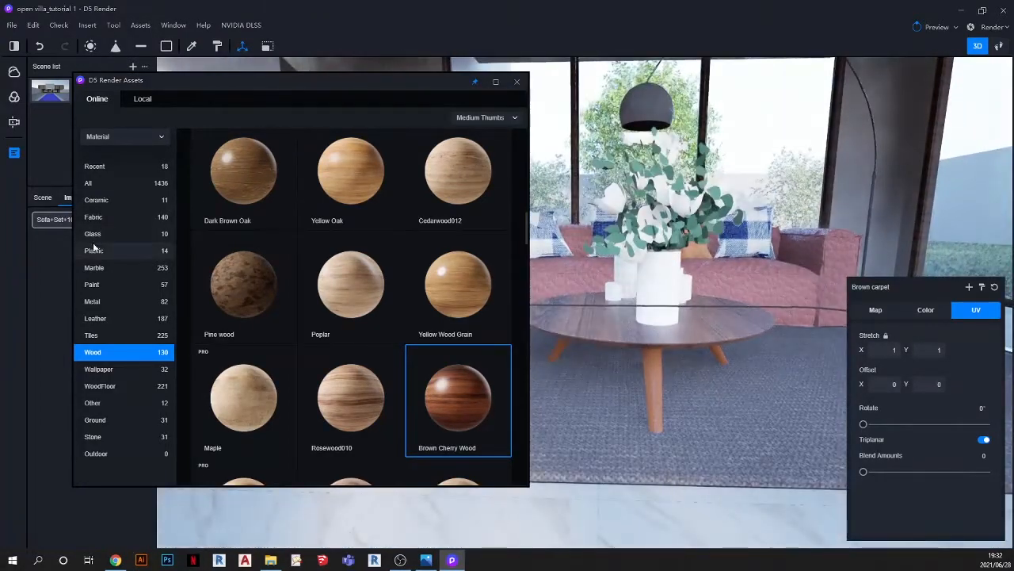
Step: Browse the Marble and Ceramic materials, download Royal Blue Glaze Ceramics and try it on the flower vase
click(97, 268)
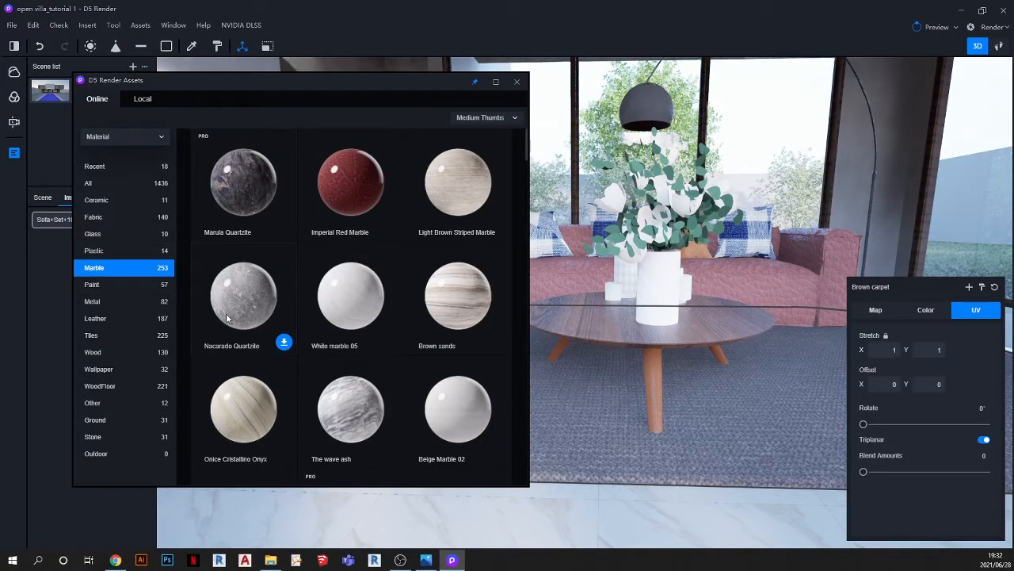
click(98, 201)
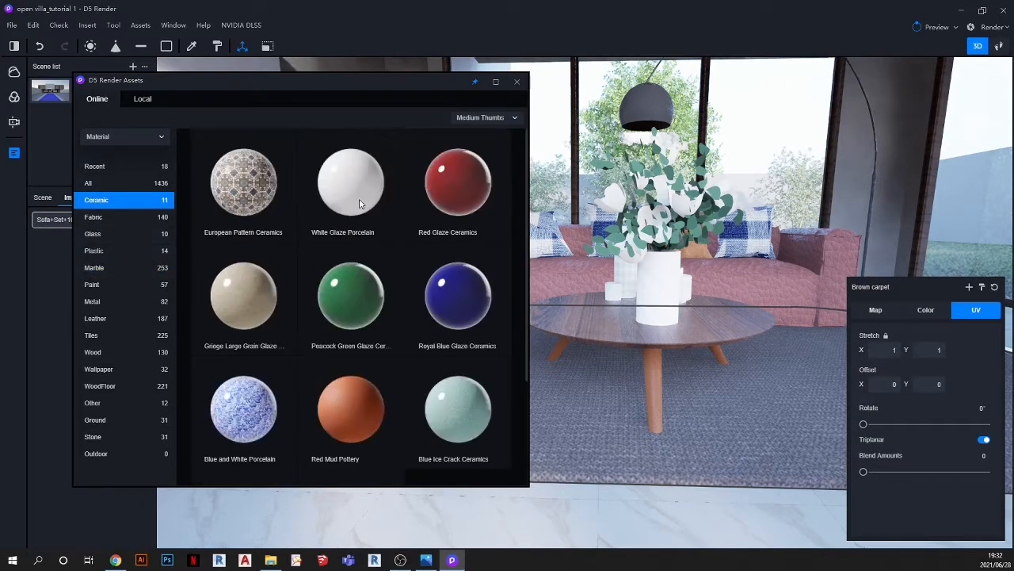
click(446, 305)
drag(473, 299, 677, 329)
Step: Pick the vase's blue glaze, turn on triplanar mapping and inspect the vase from several angles
click(193, 49)
click(659, 295)
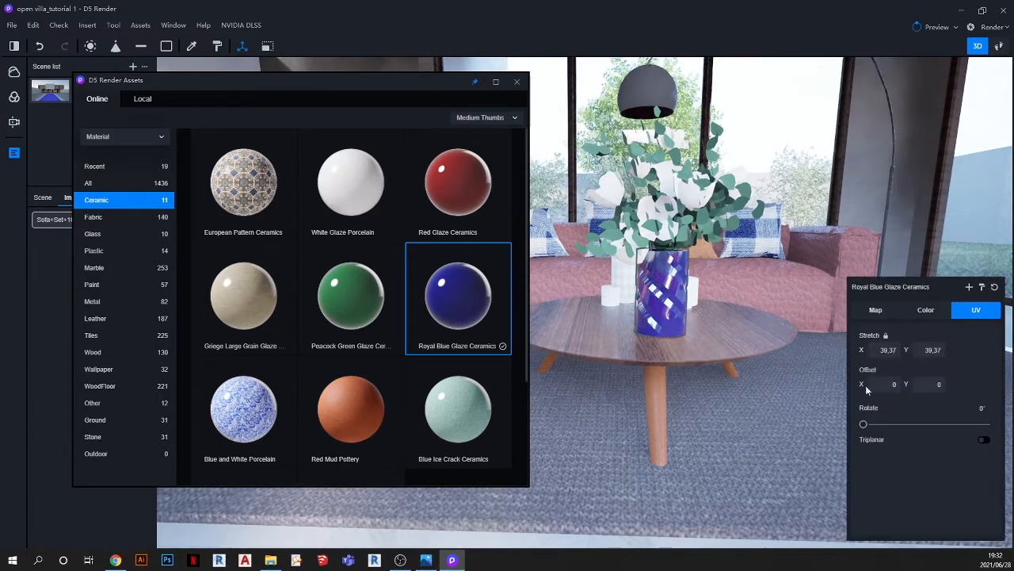
click(984, 440)
scroll(607, 252, up, 2)
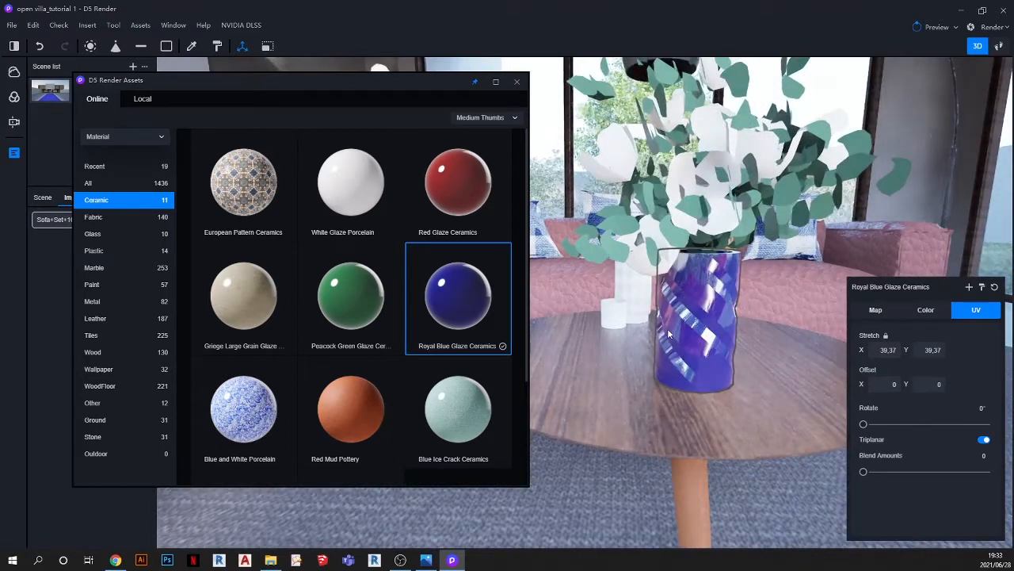
middle_drag(668, 334, 727, 349)
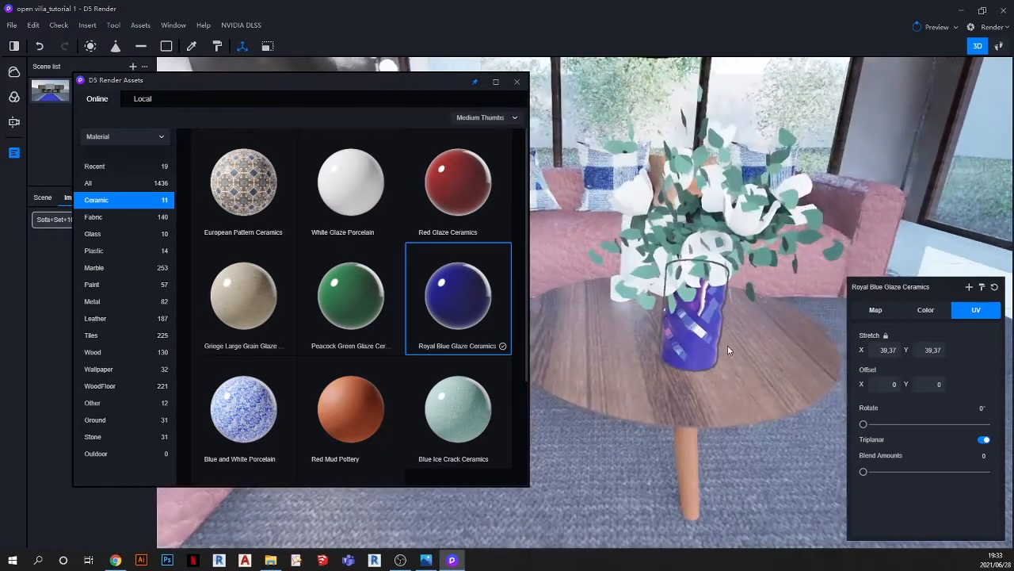
middle_drag(701, 288, 698, 289)
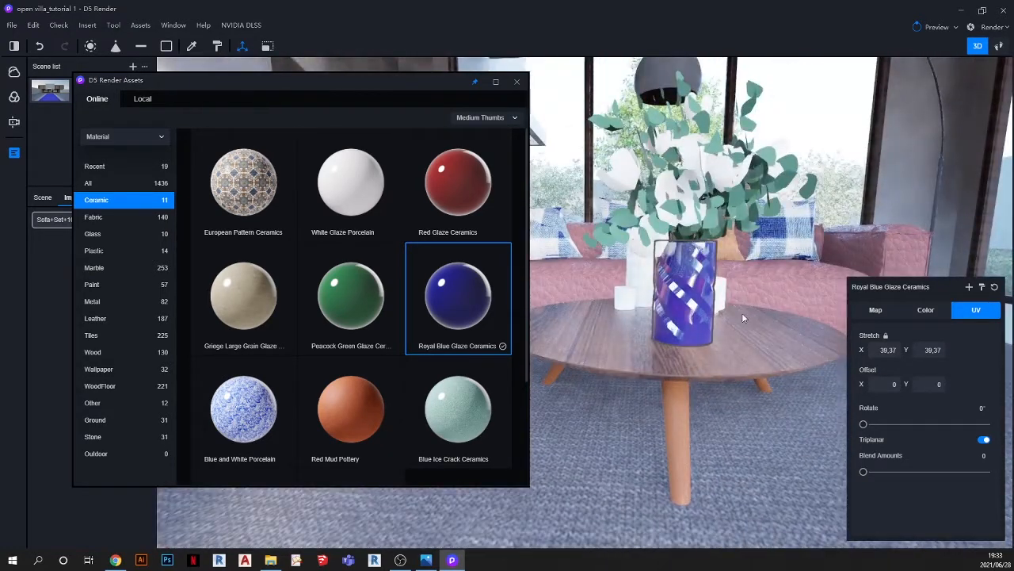
Step: Download the Griege Large Grain and Red Glaze ceramics, apply Red Glaze Ceramics to the flower vase and turn on triplanar mapping
click(237, 317)
click(444, 202)
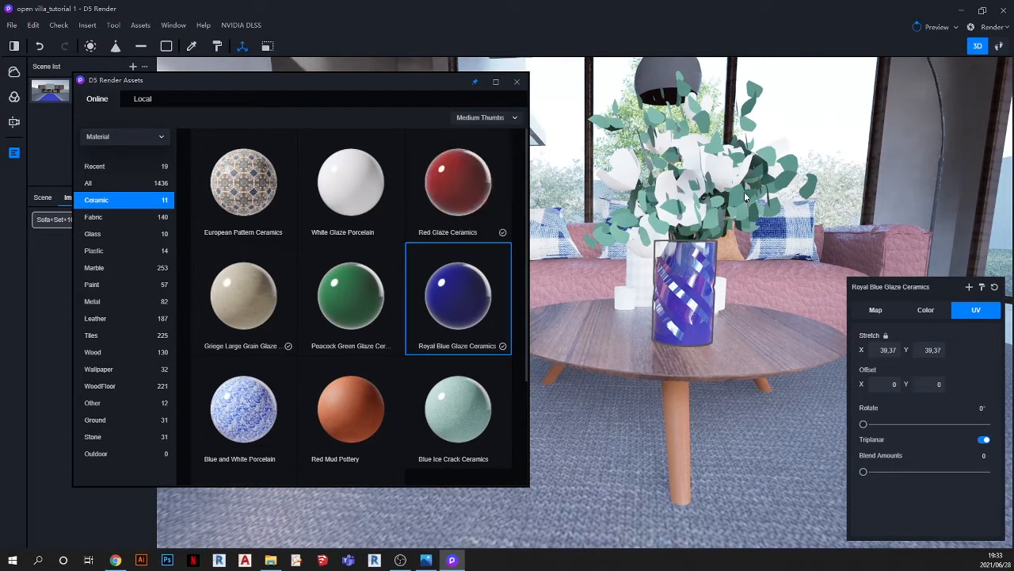
drag(449, 193, 725, 289)
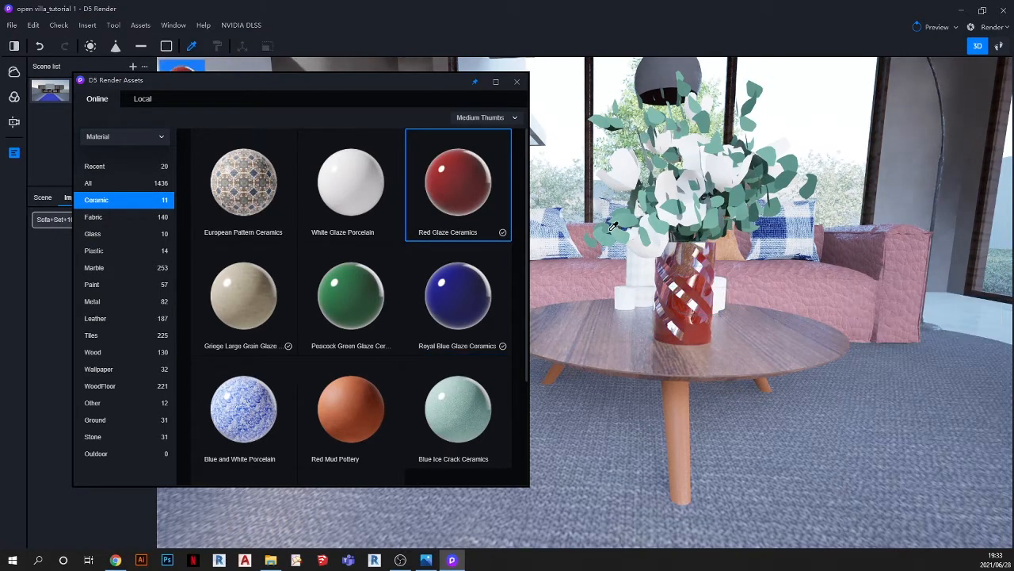
click(700, 298)
click(984, 440)
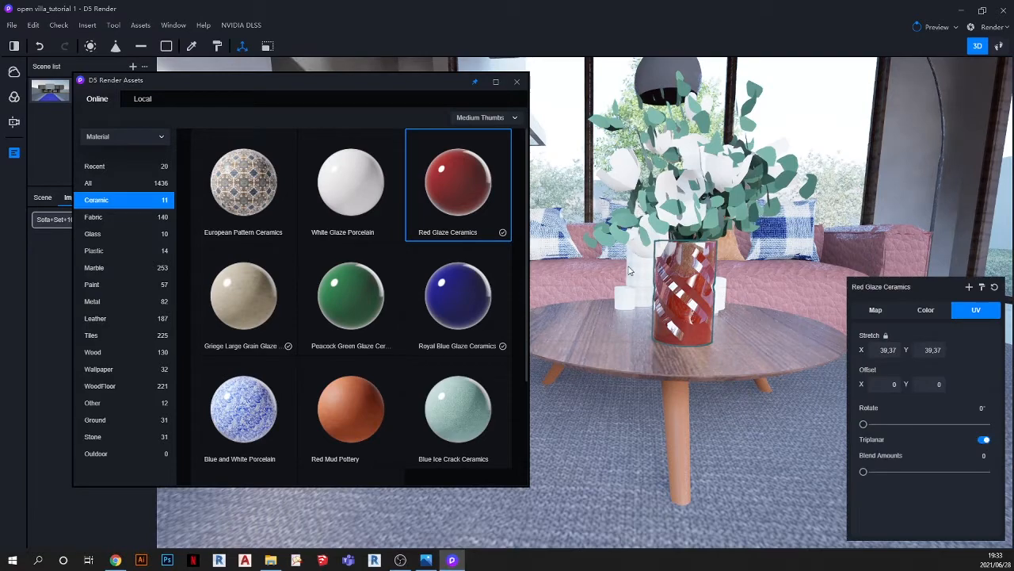
Step: Apply Tapered fillet glass from the Glass materials to the short white jar beside the vase and turn on triplanar mapping
middle_drag(678, 282, 727, 235)
scroll(731, 326, down, 3)
scroll(728, 236, up, 5)
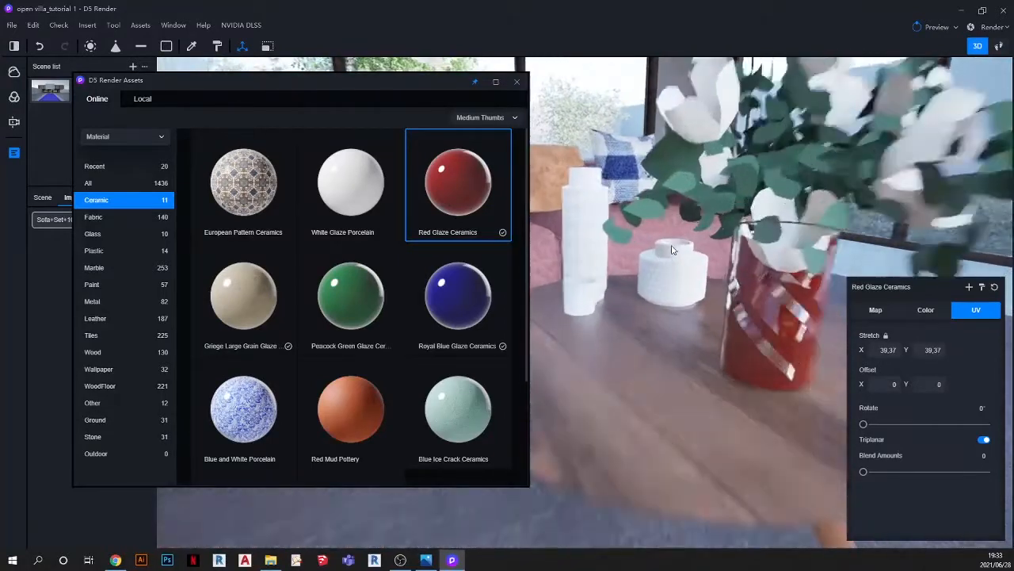
click(93, 234)
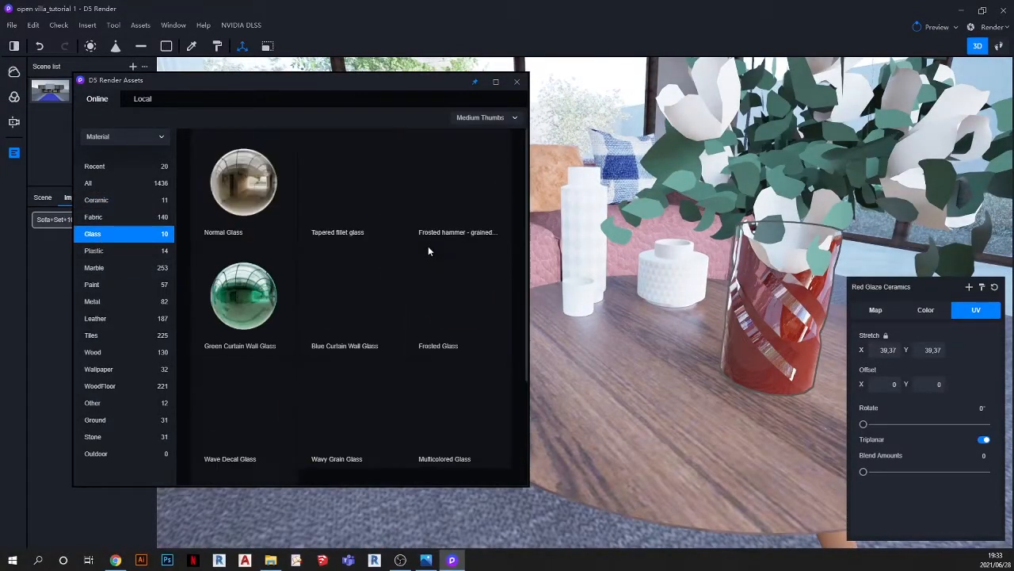
drag(353, 191, 640, 297)
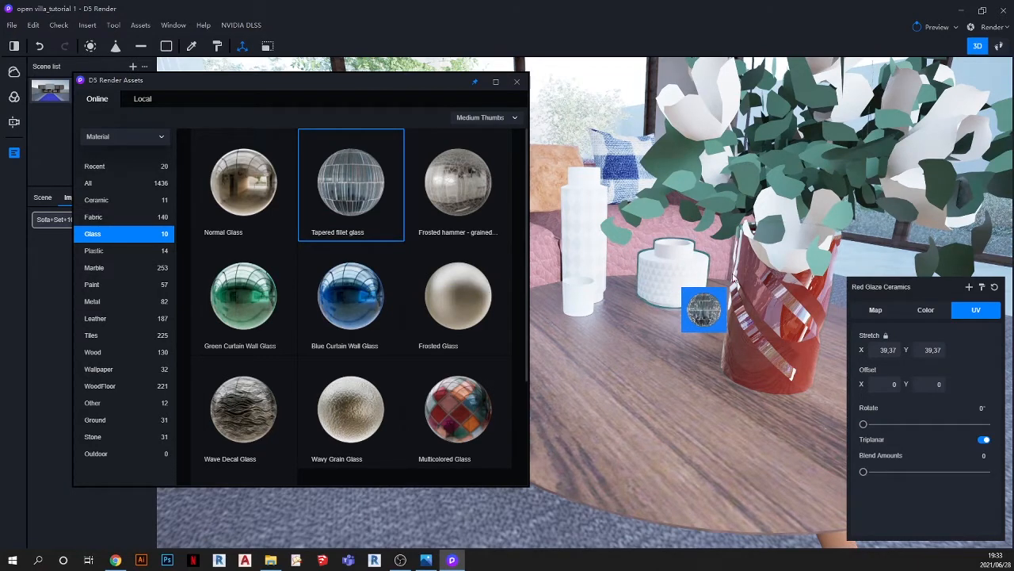
drag(704, 311, 671, 250)
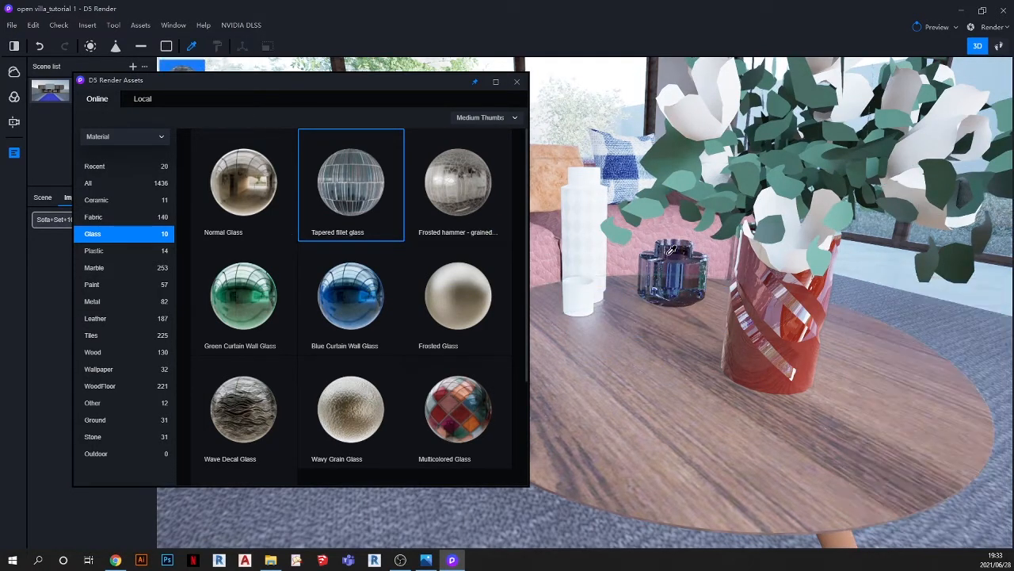
click(984, 440)
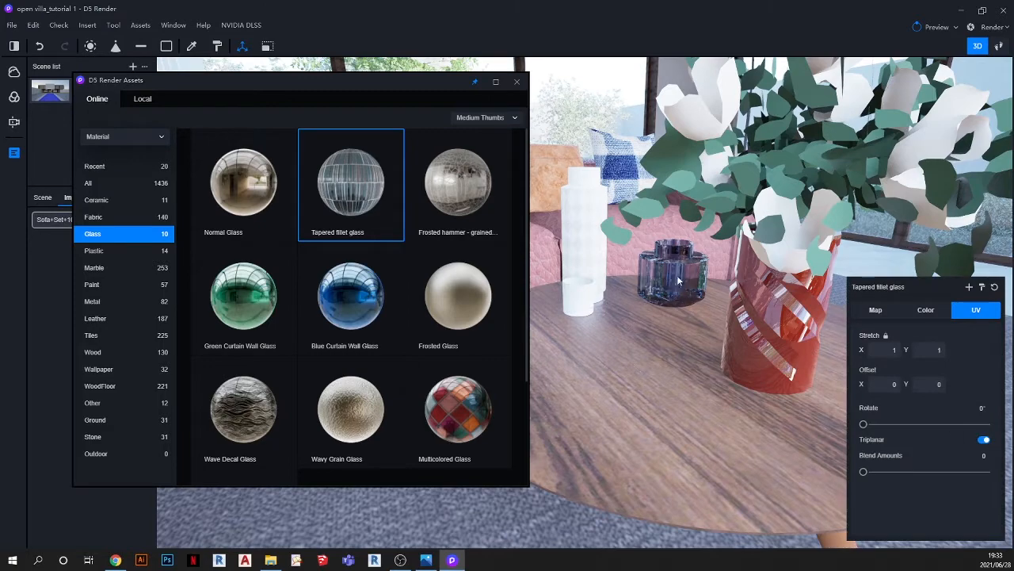
Step: Return to the saved POOL SHOT view and close the asset library
scroll(660, 268, up, 3)
scroll(715, 272, down, 3)
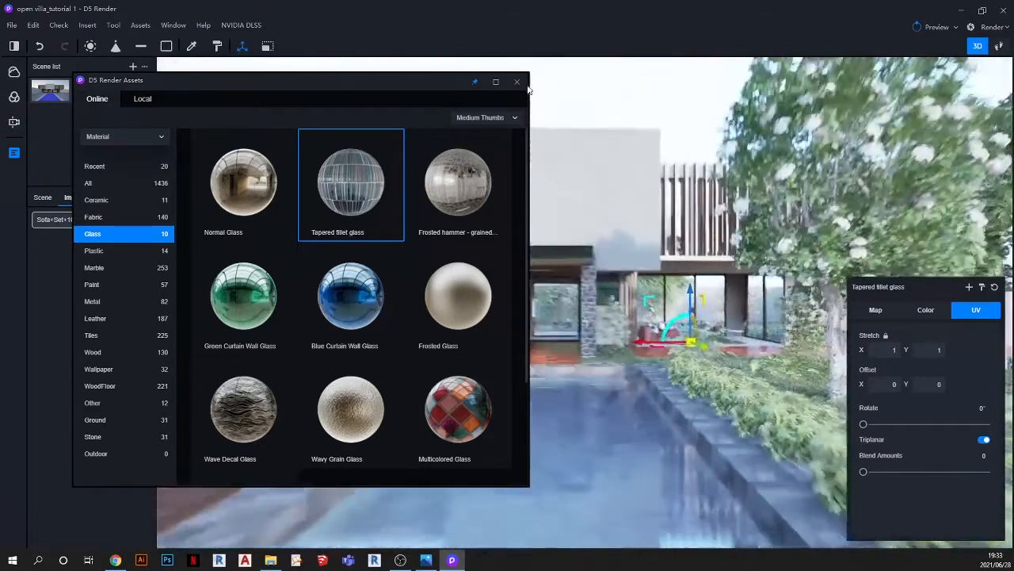
click(516, 81)
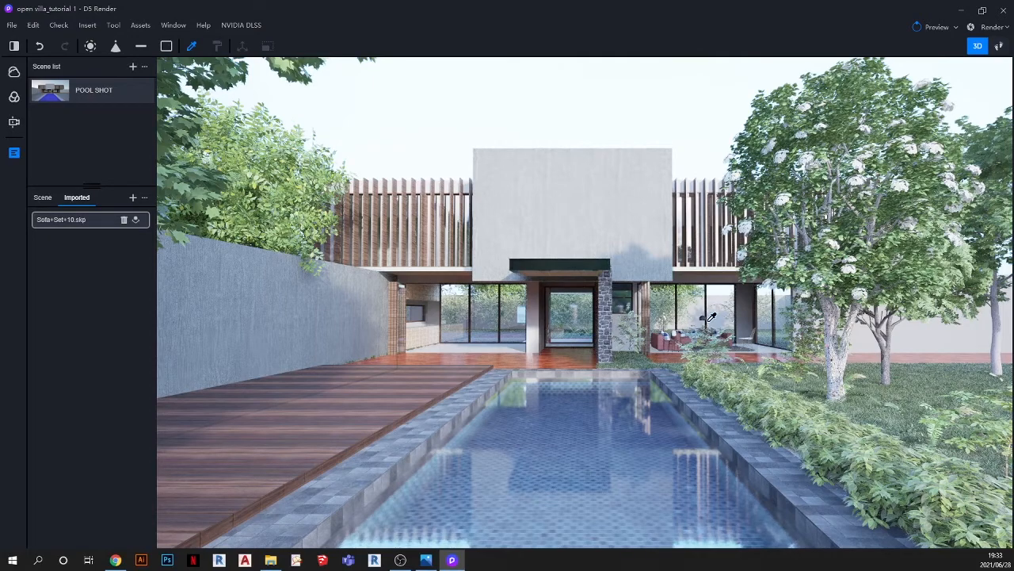
Step: Examine the living room lamps up close and switch to the reference render OPEN VILLA_3.png in Photos
scroll(710, 317, up, 6)
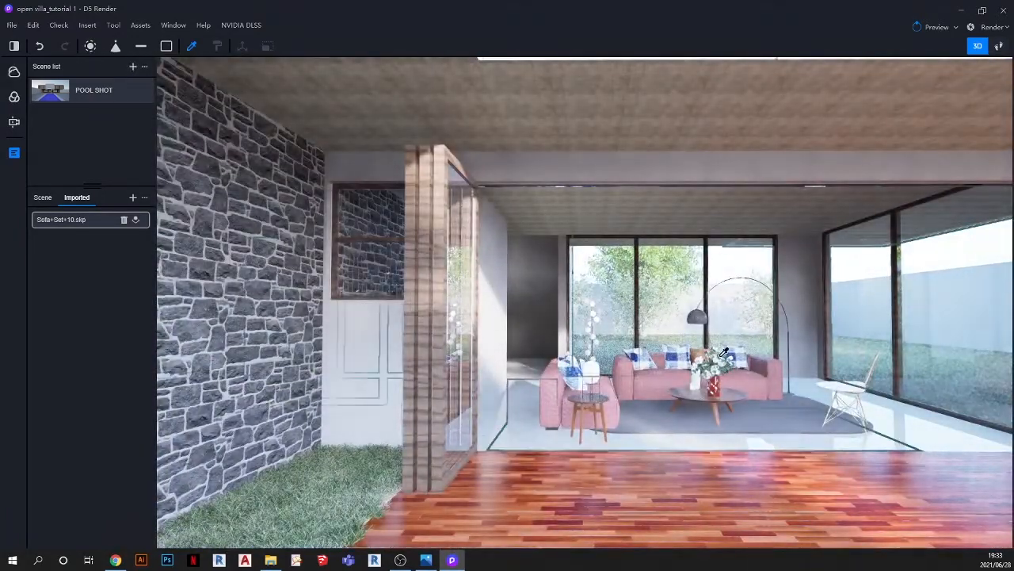
scroll(724, 351, up, 8)
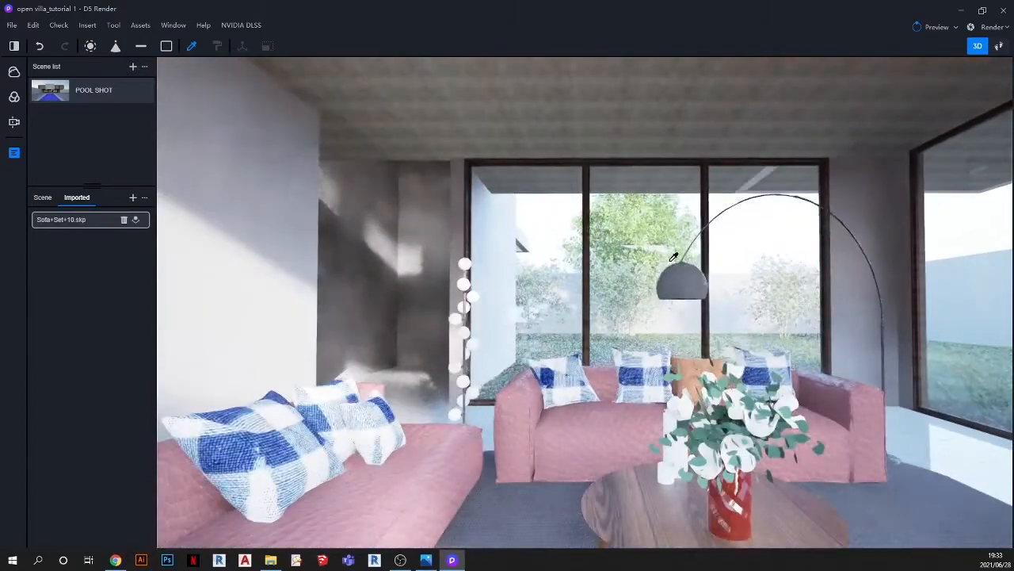
scroll(685, 298, up, 5)
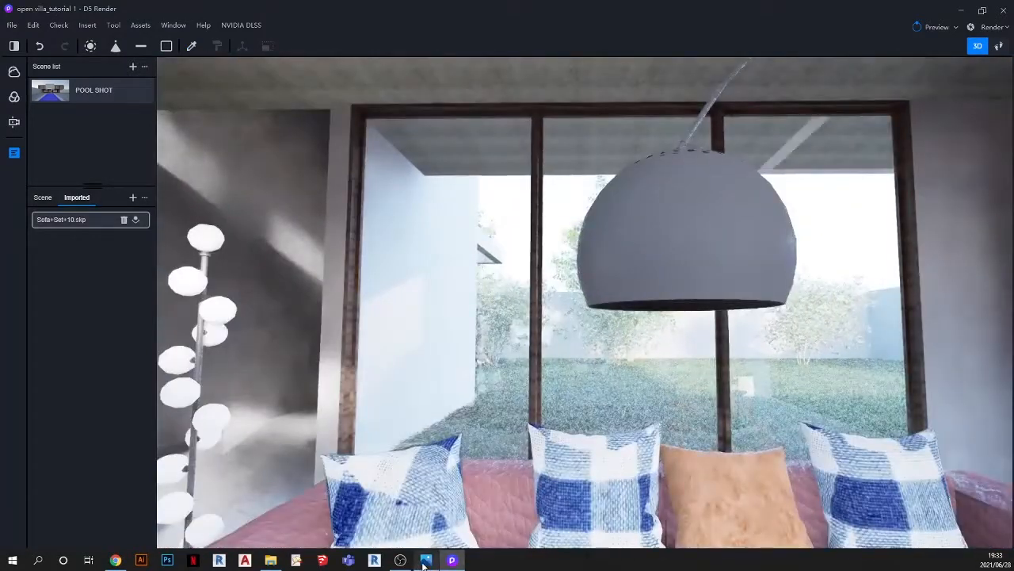
click(426, 561)
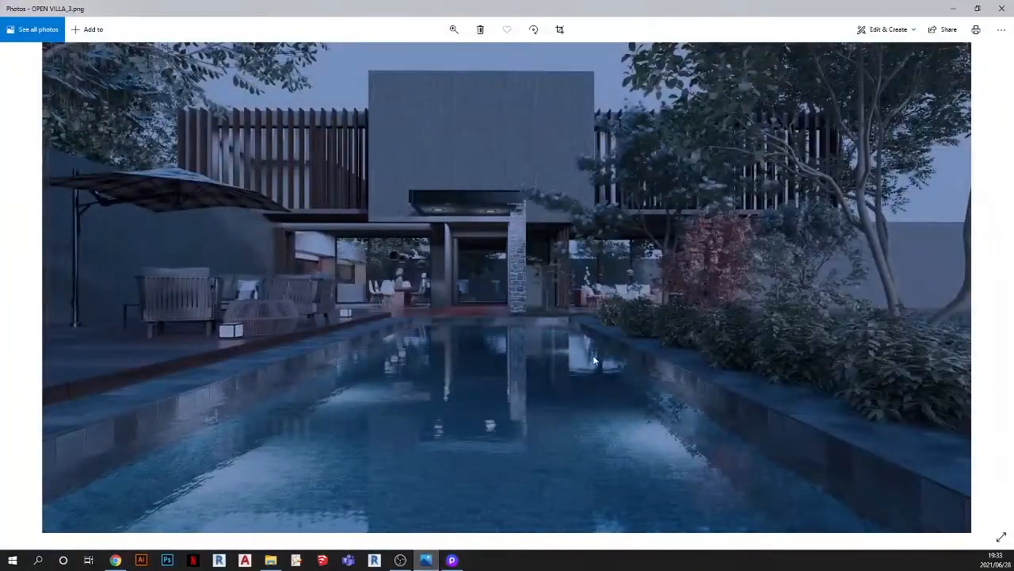
Step: Return to D5 Render and place a point light inside the arc floor lamp's dome shade in the living room
click(956, 9)
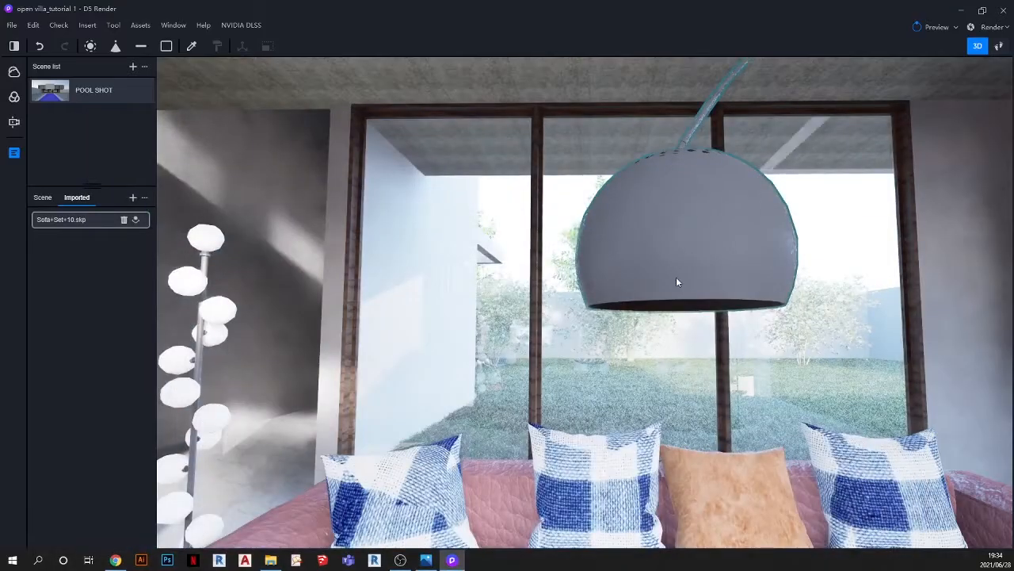
scroll(676, 277, up, 3)
right_drag(665, 233, 664, 144)
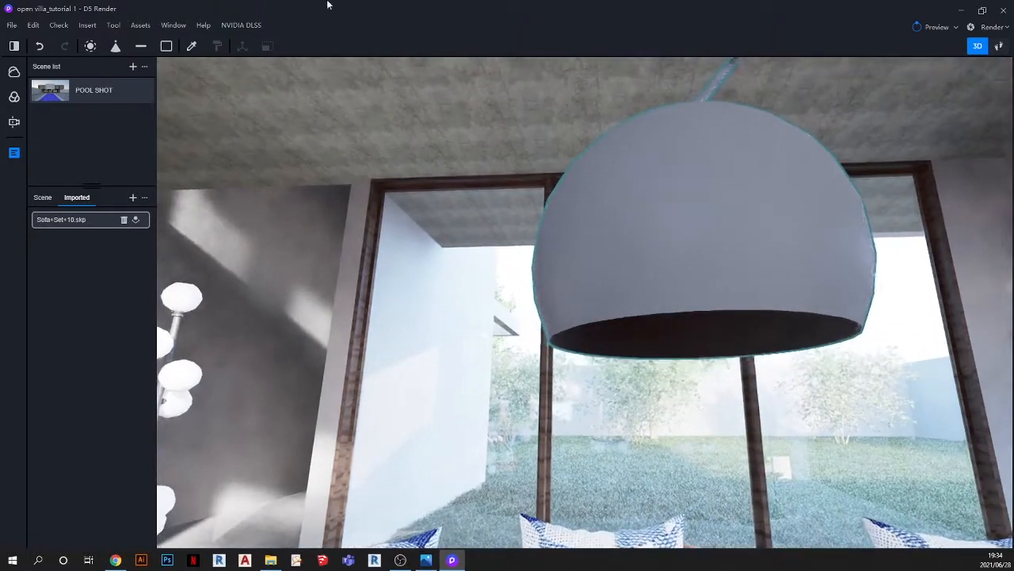
click(90, 45)
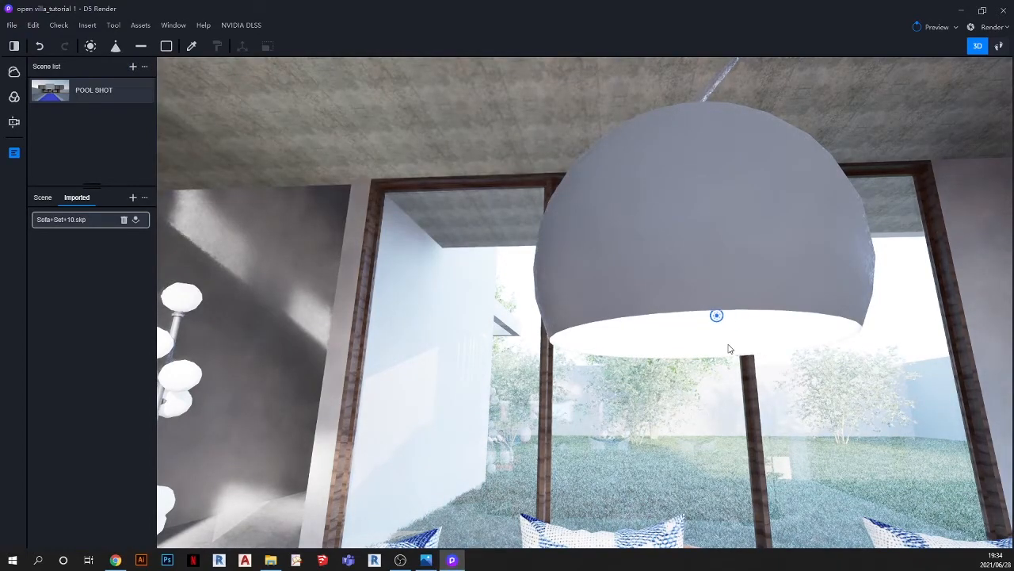
scroll(724, 340, up, 2)
right_drag(717, 317, 714, 297)
scroll(713, 296, down, 1)
scroll(711, 296, down, 3)
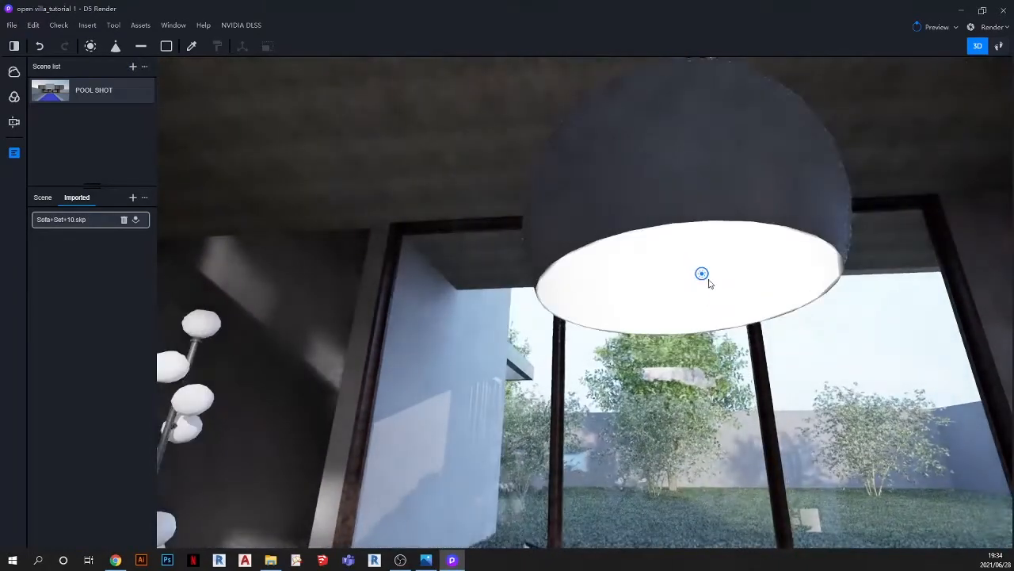
click(706, 274)
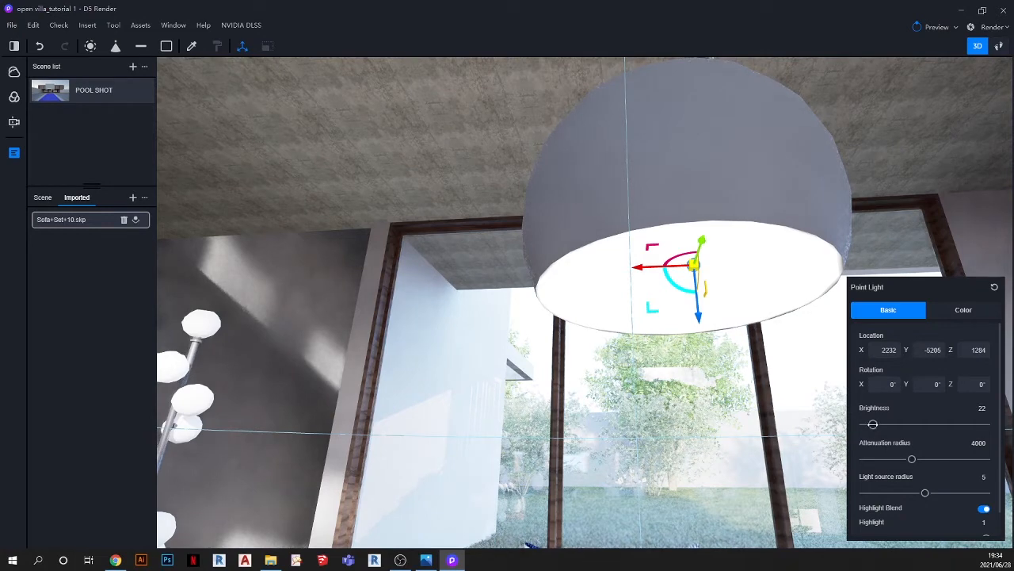
Step: Set the lamp's point light to brightness 57.4 and color temperature 3400, and check it from the pool and living room
drag(951, 432, 888, 433)
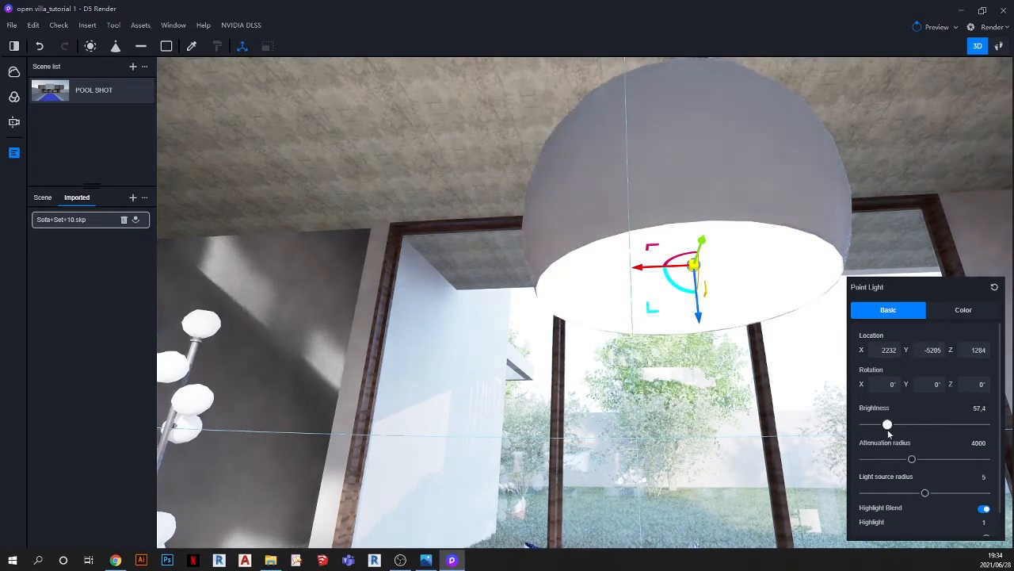
click(966, 310)
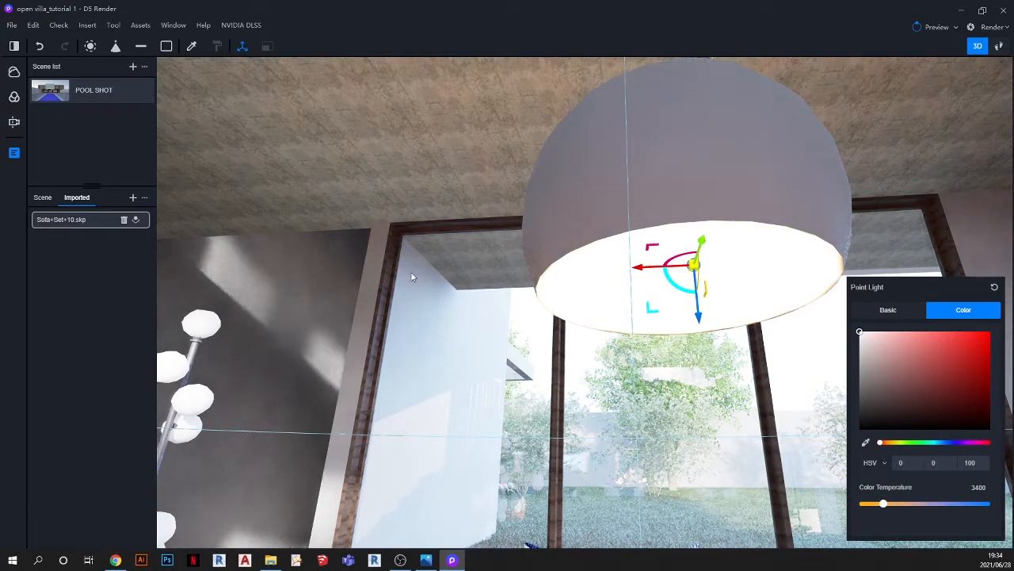
scroll(443, 169, down, 10)
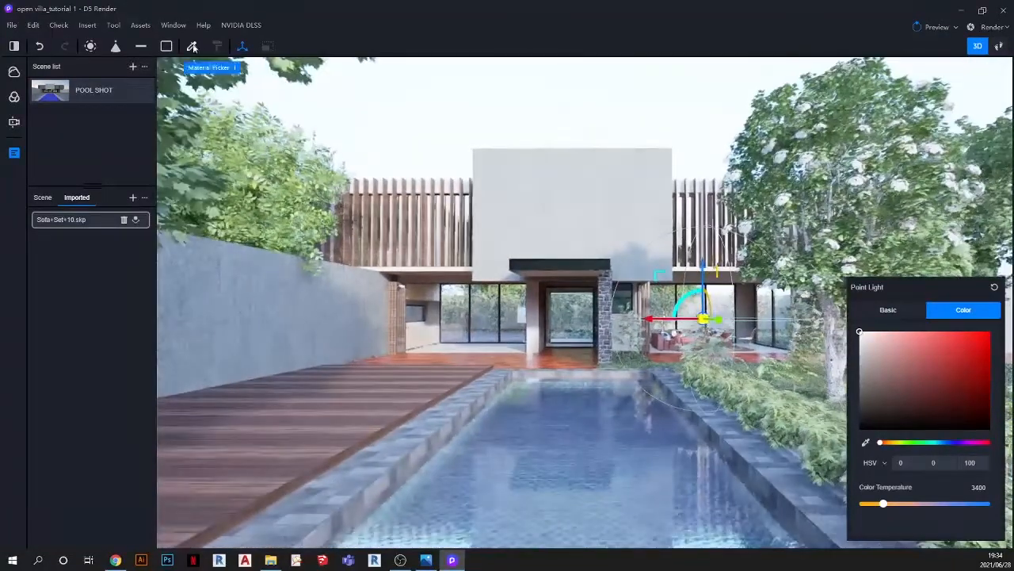
click(190, 47)
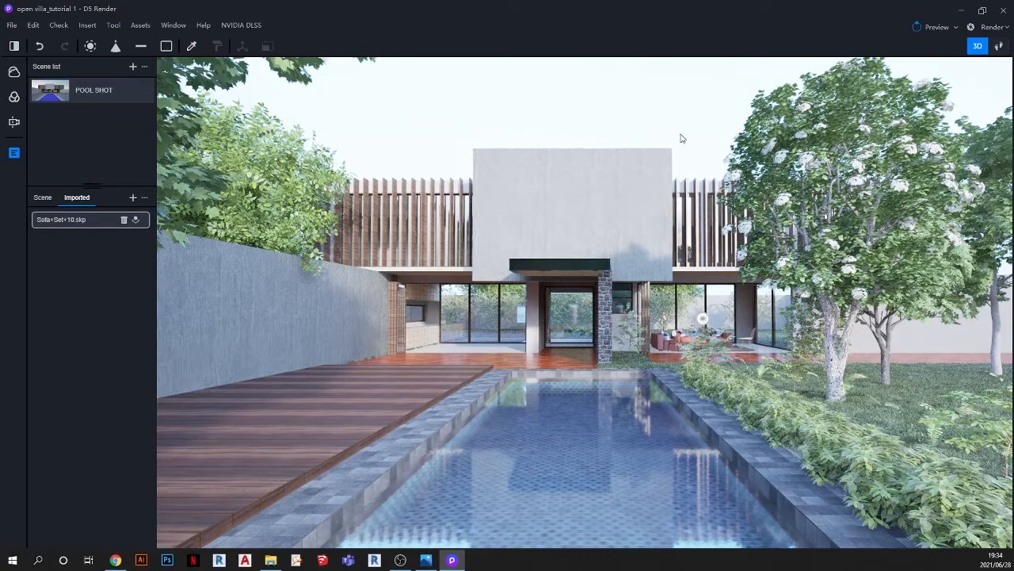
scroll(703, 323, up, 10)
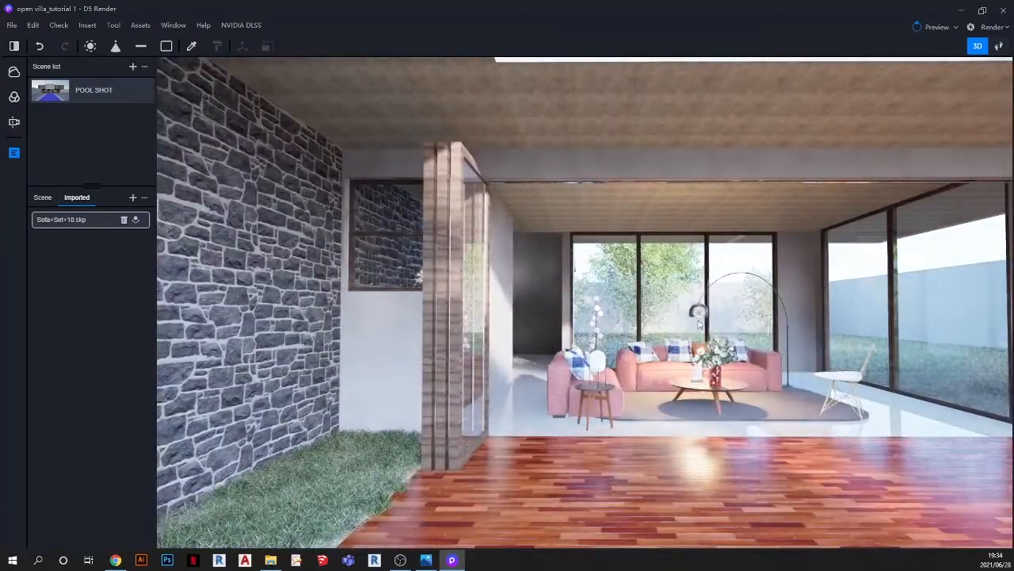
scroll(695, 314, up, 5)
scroll(694, 300, down, 12)
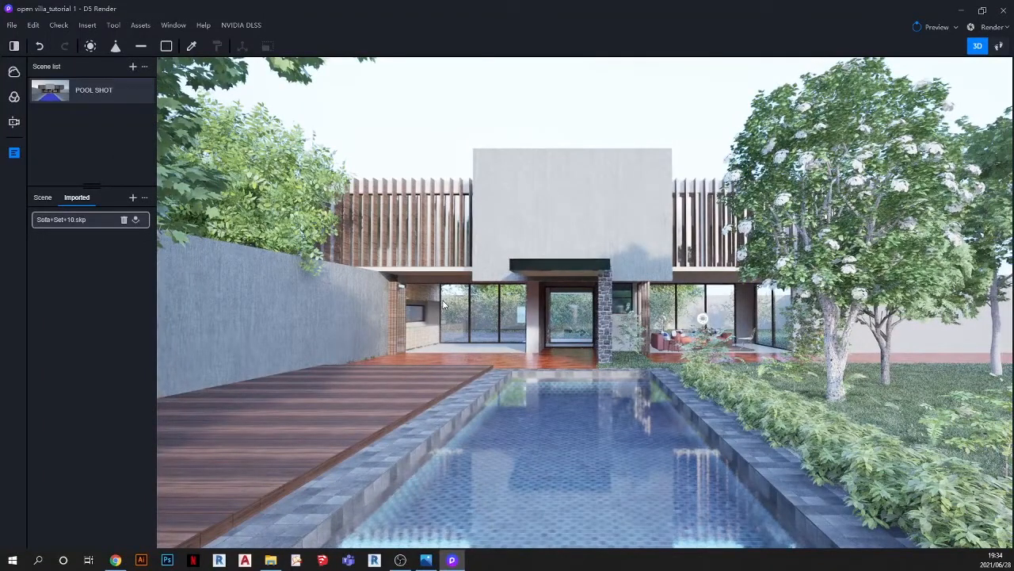
Step: Import the Modern+dining.skp model from the MODELS folder
click(134, 200)
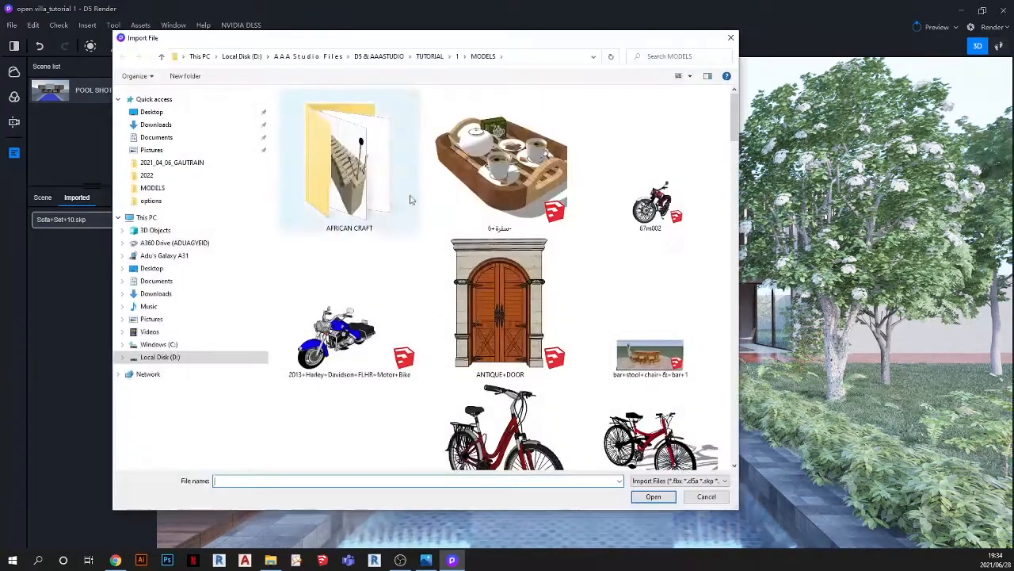
scroll(496, 254, down, 5)
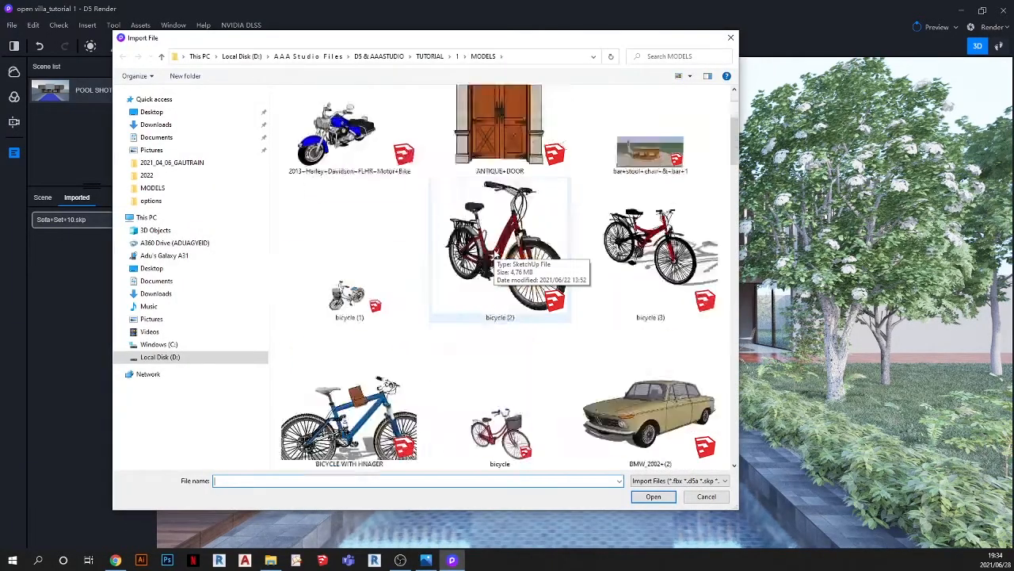
scroll(507, 231, down, 10)
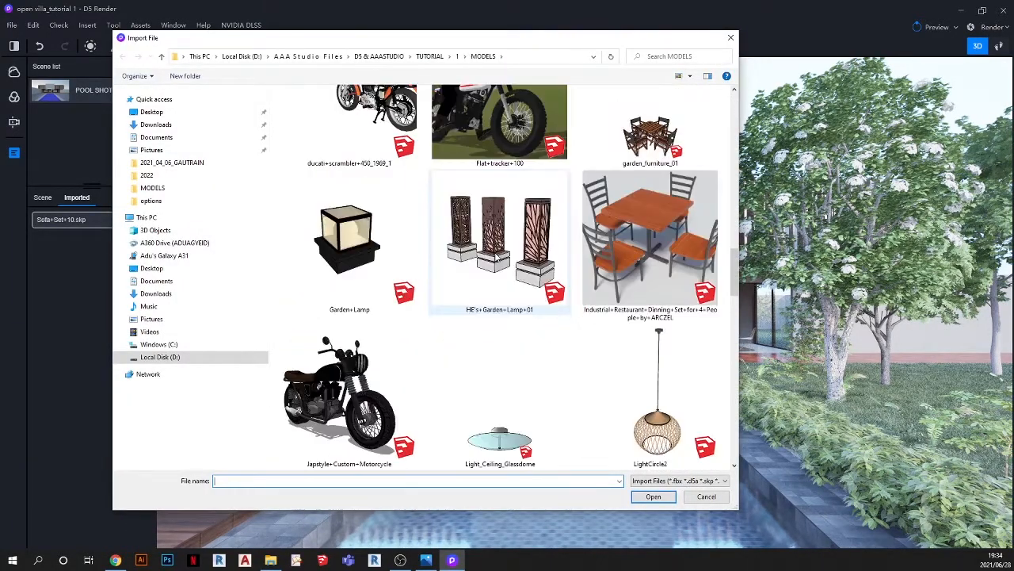
scroll(497, 258, up, 4)
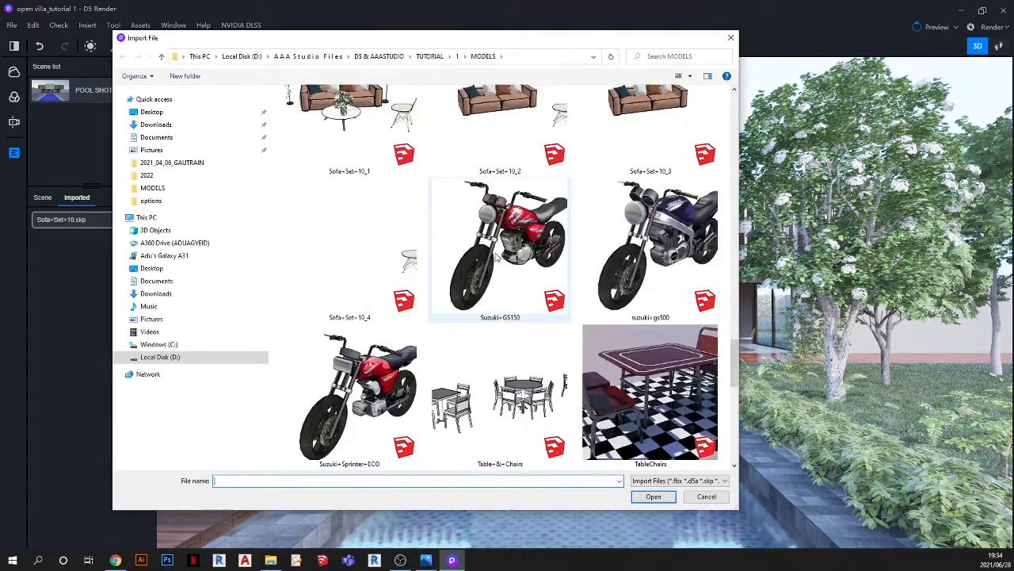
scroll(496, 257, down, 3)
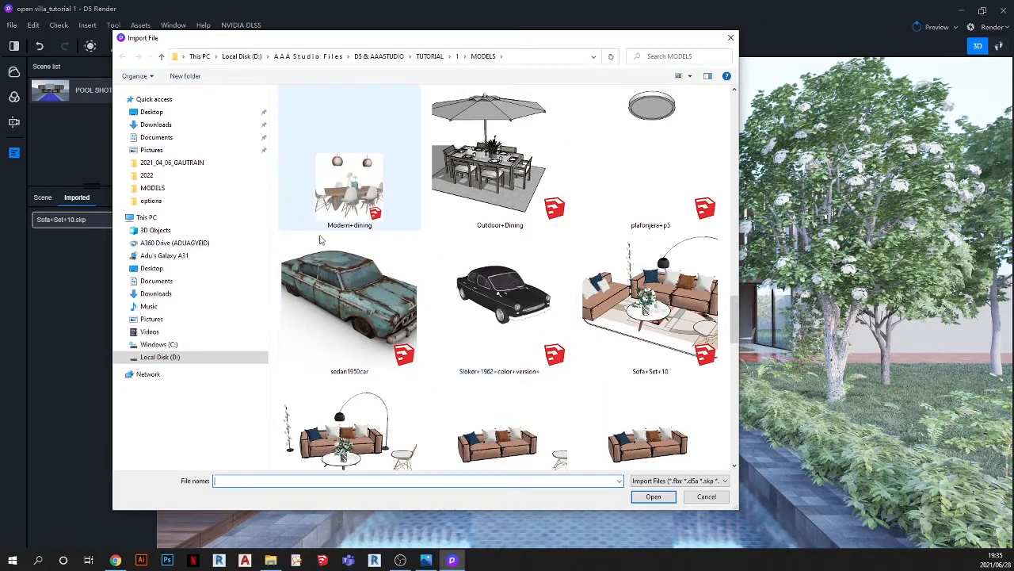
click(360, 183)
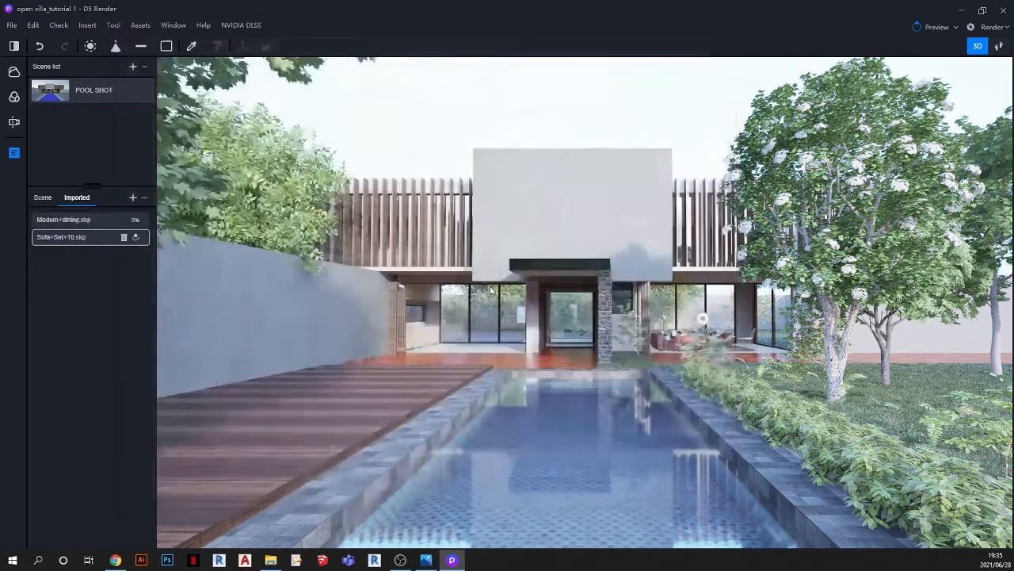
click(663, 498)
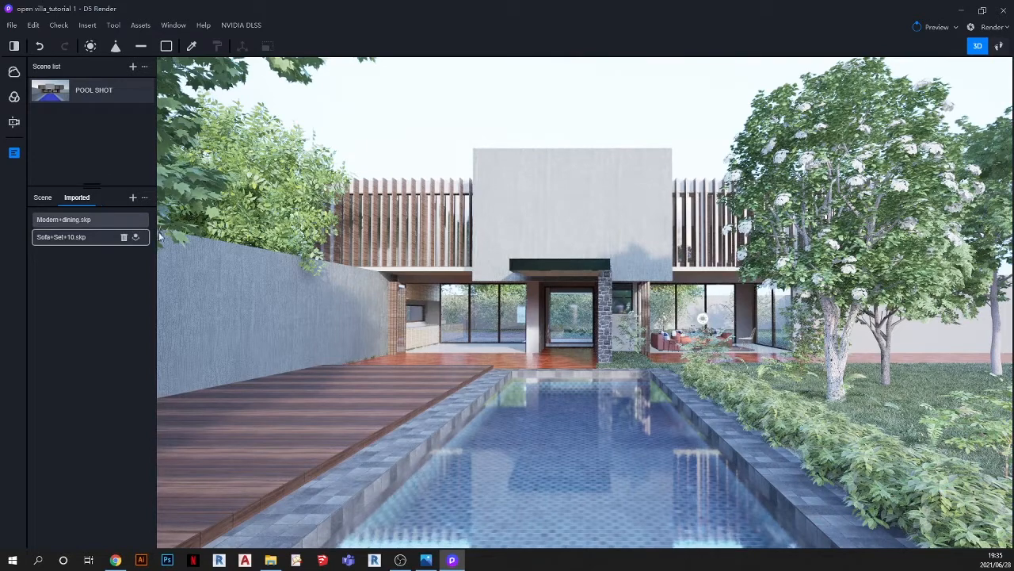
Step: Place the Modern+dining.skp set on the dining room floor and compare it with the reference render OPEN VILLA_3.png in Photos
click(135, 221)
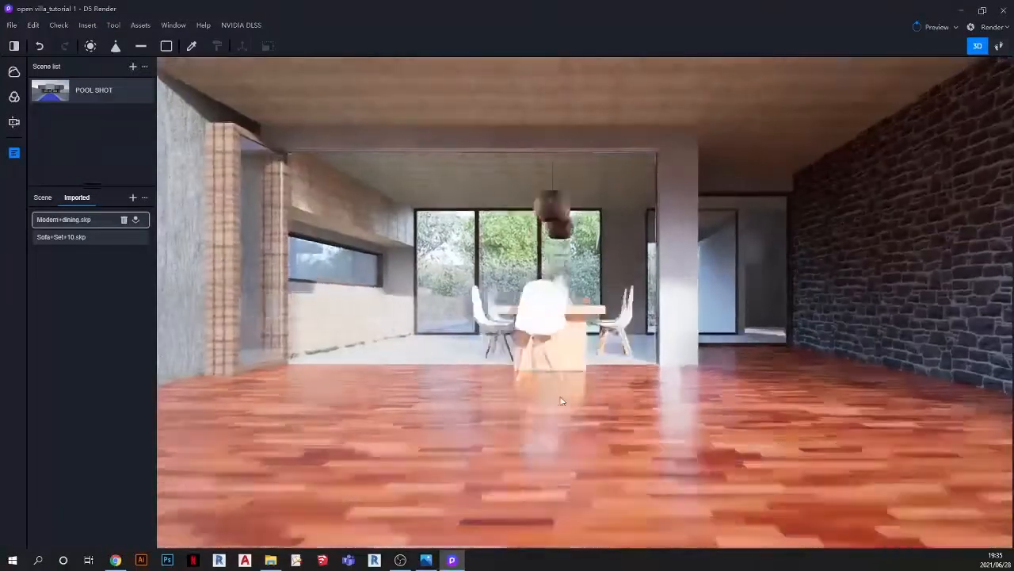
right_drag(561, 401, 562, 417)
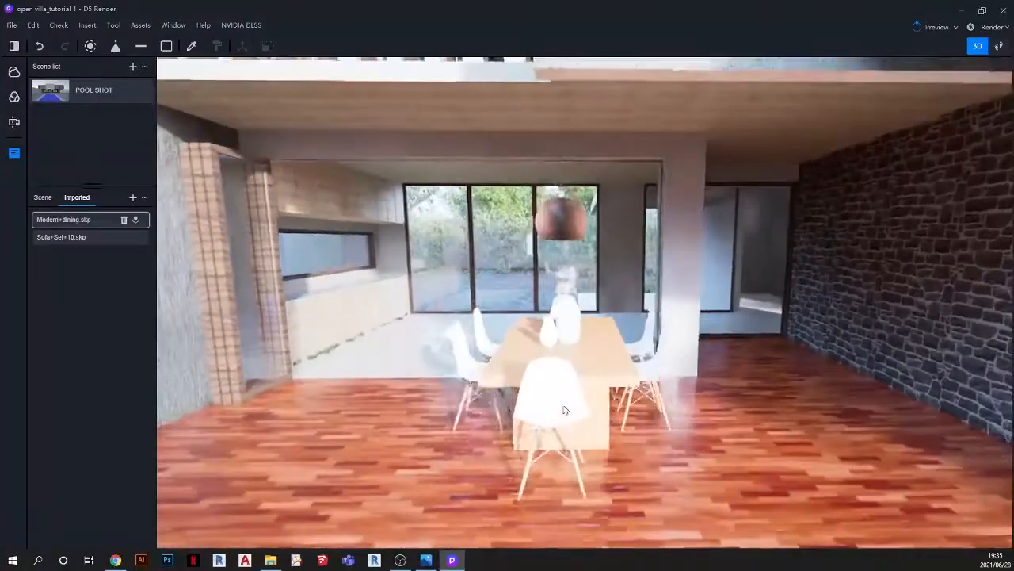
scroll(562, 373, up, 2)
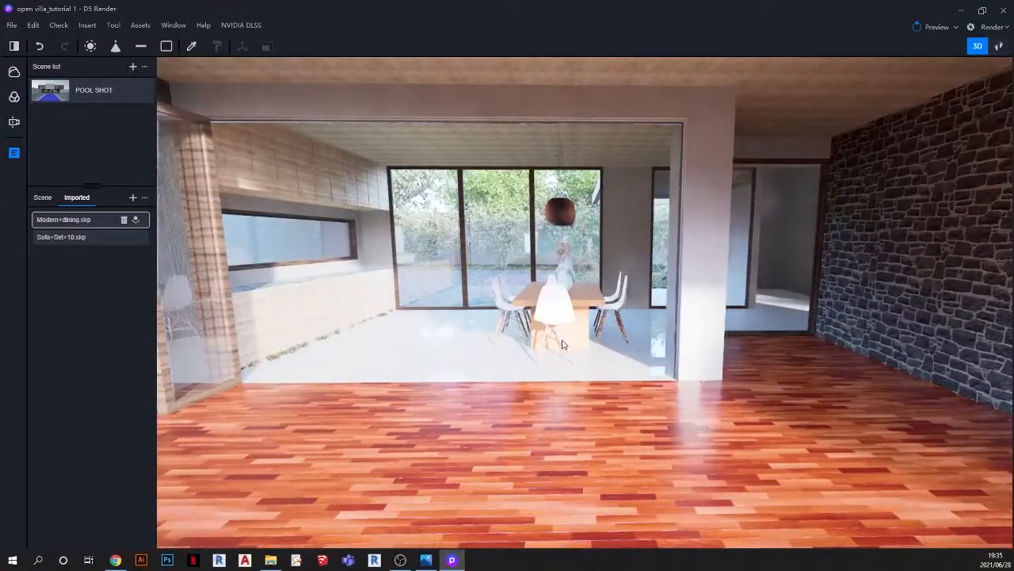
click(564, 341)
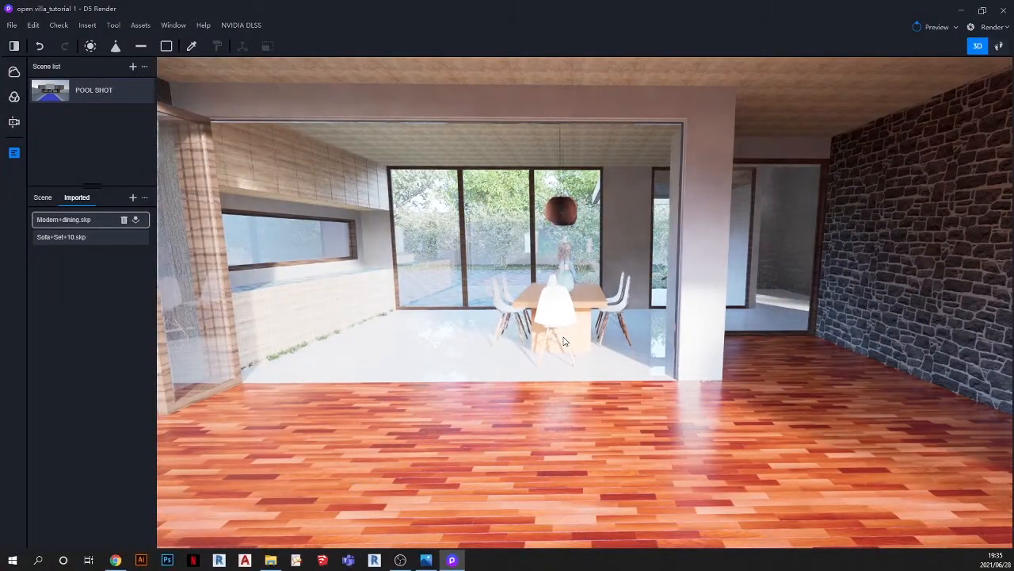
scroll(572, 270, up, 2)
scroll(573, 270, up, 4)
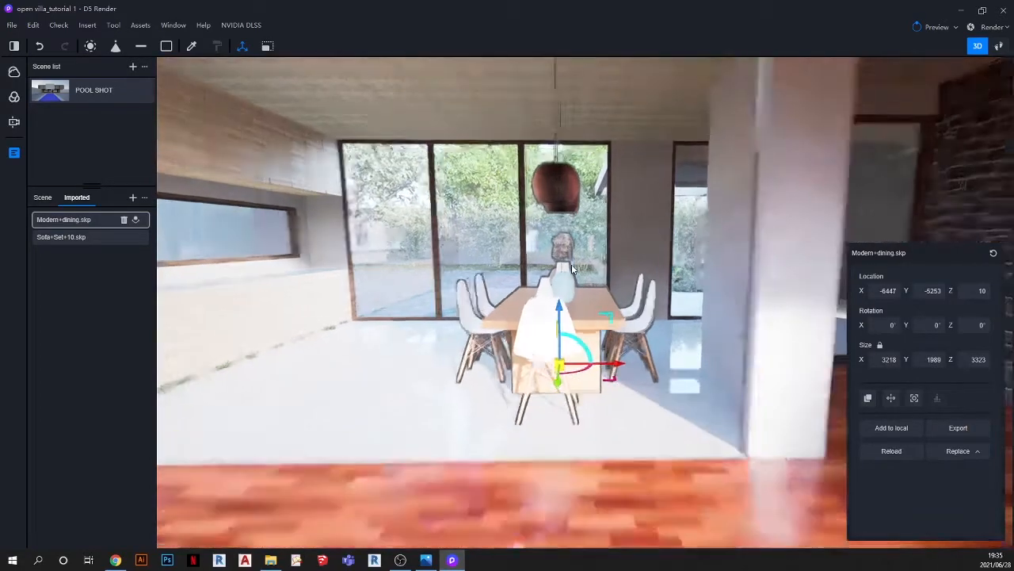
click(426, 560)
click(426, 561)
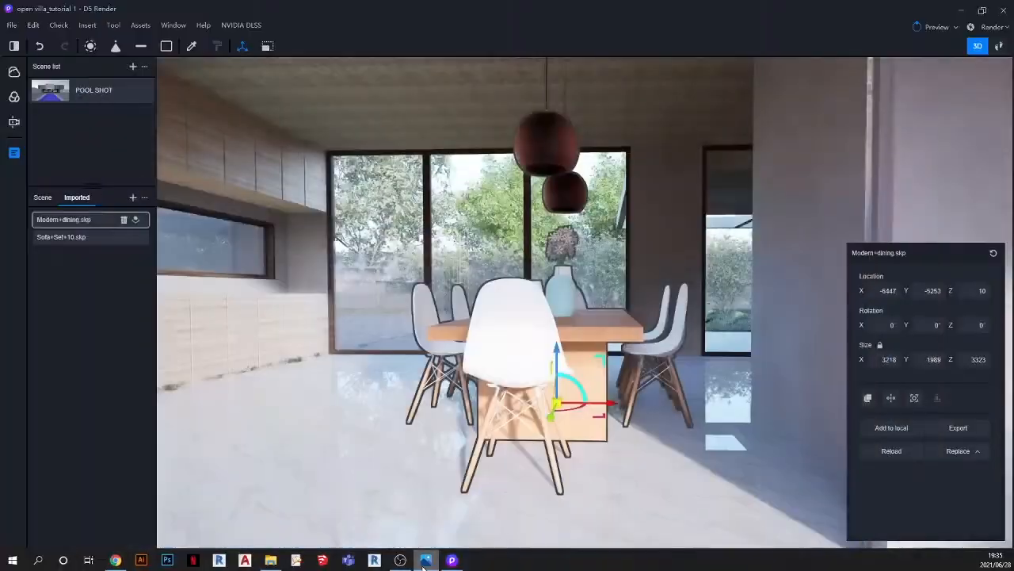
click(425, 560)
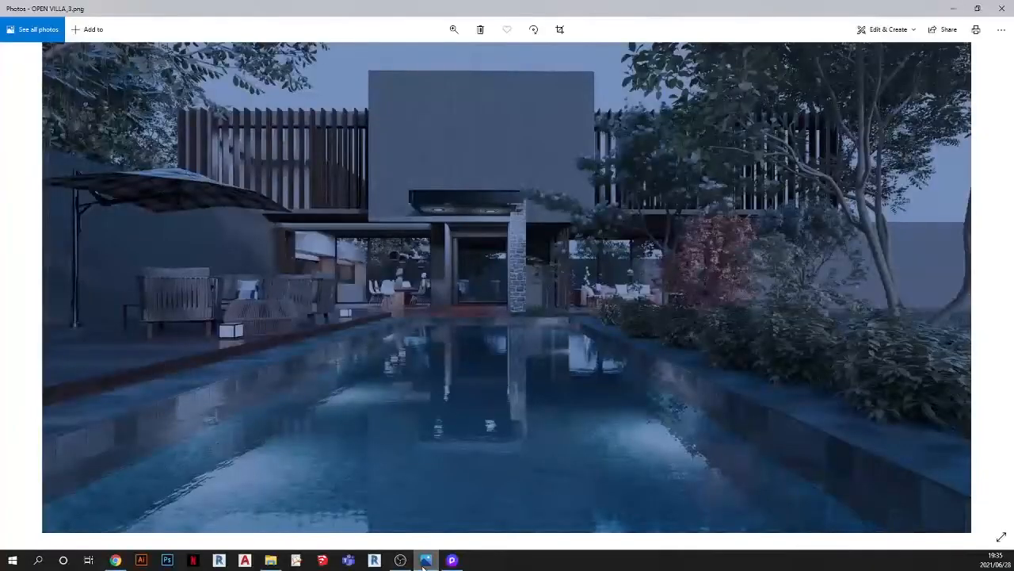
click(426, 560)
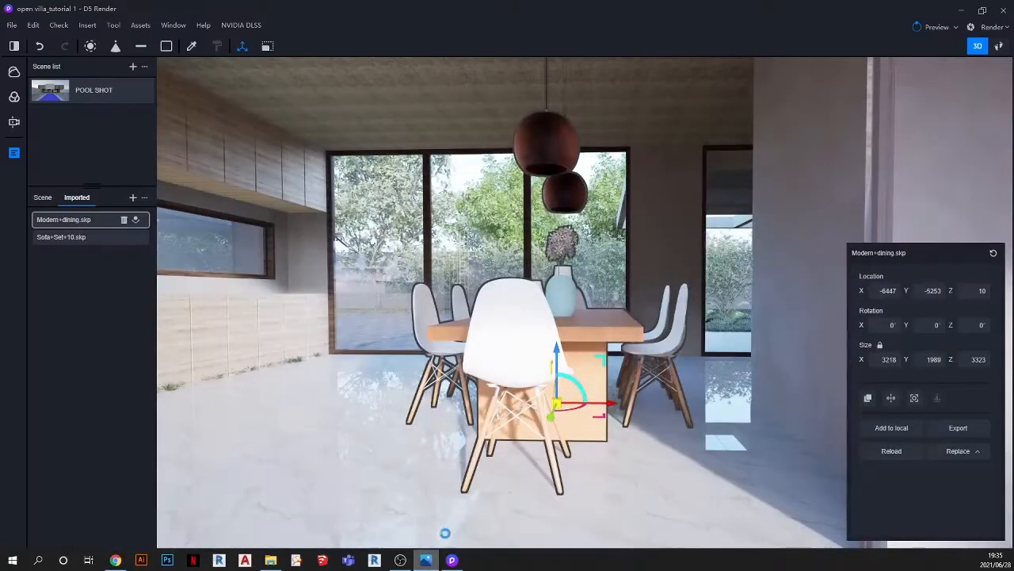
Step: Apply Brown Walnut Wood from the online Wood materials to the dining tabletop and chair legs, and turn on triplanar mapping
middle_drag(571, 373, 674, 387)
click(141, 26)
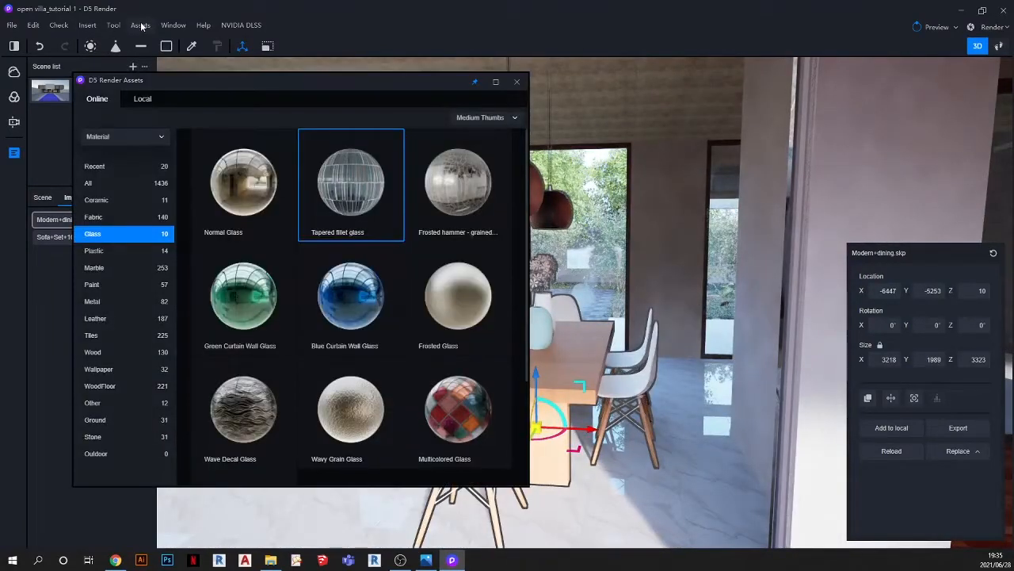
click(95, 351)
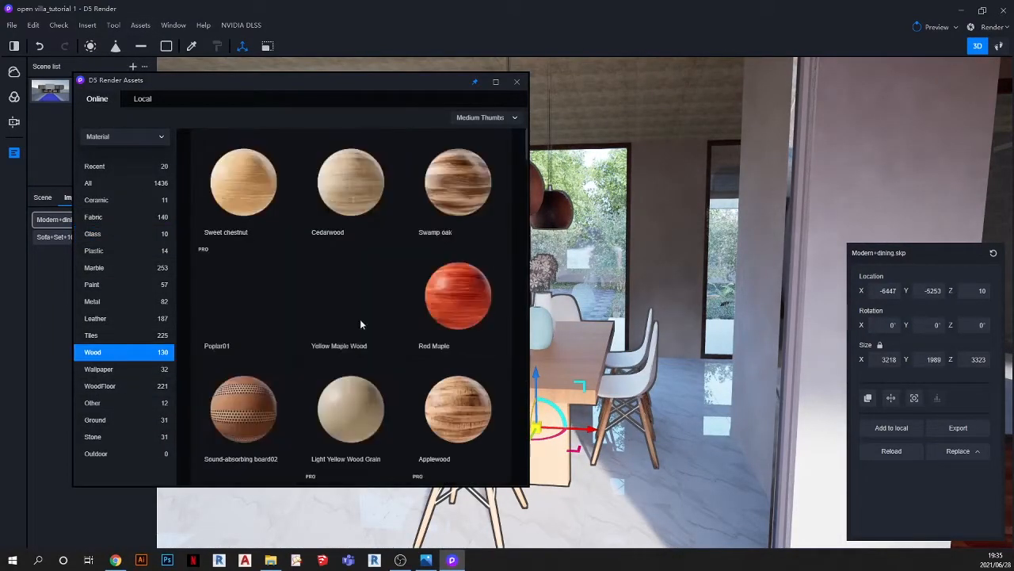
scroll(441, 297, down, 10)
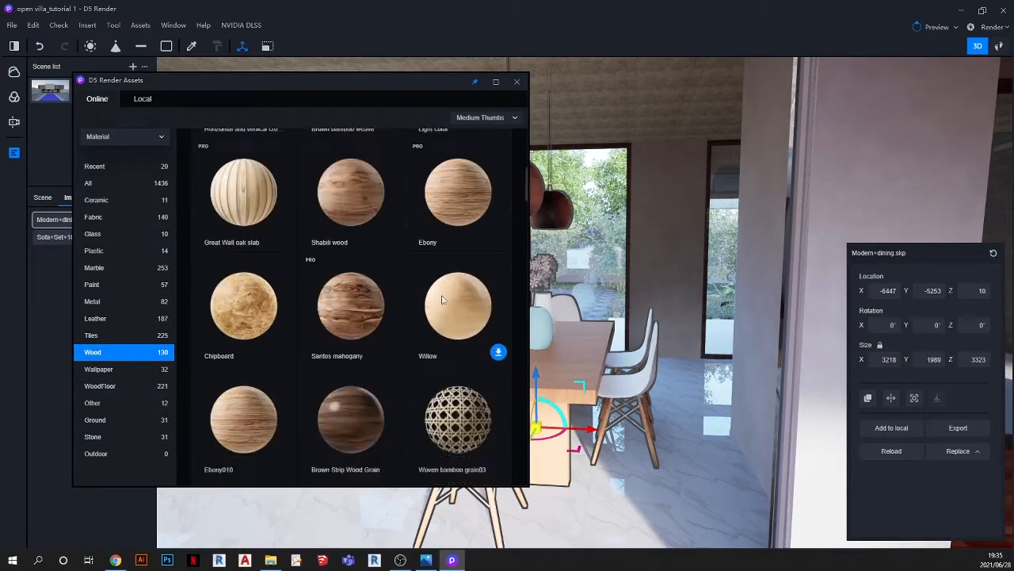
scroll(442, 299, up, 3)
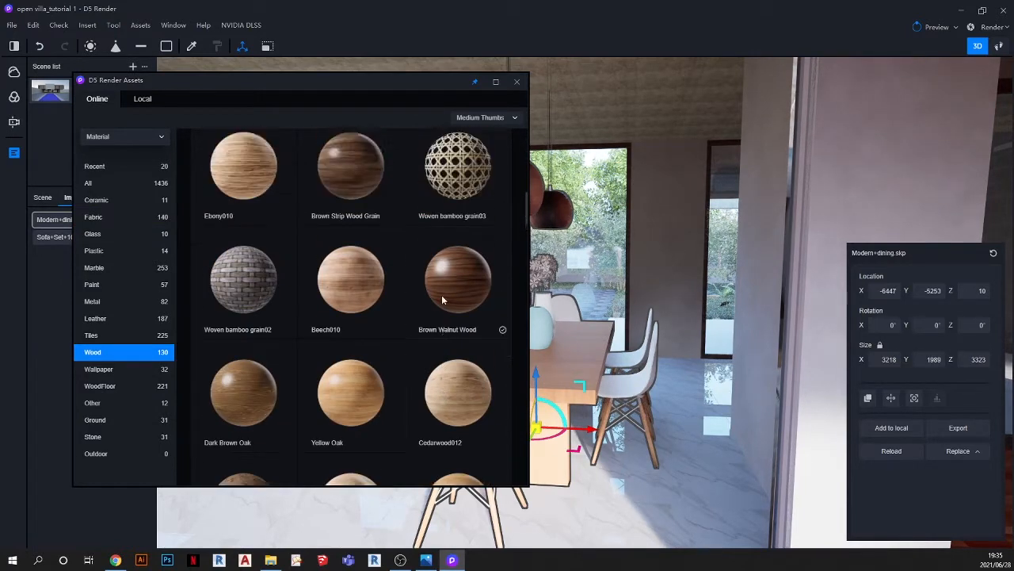
drag(465, 332, 596, 388)
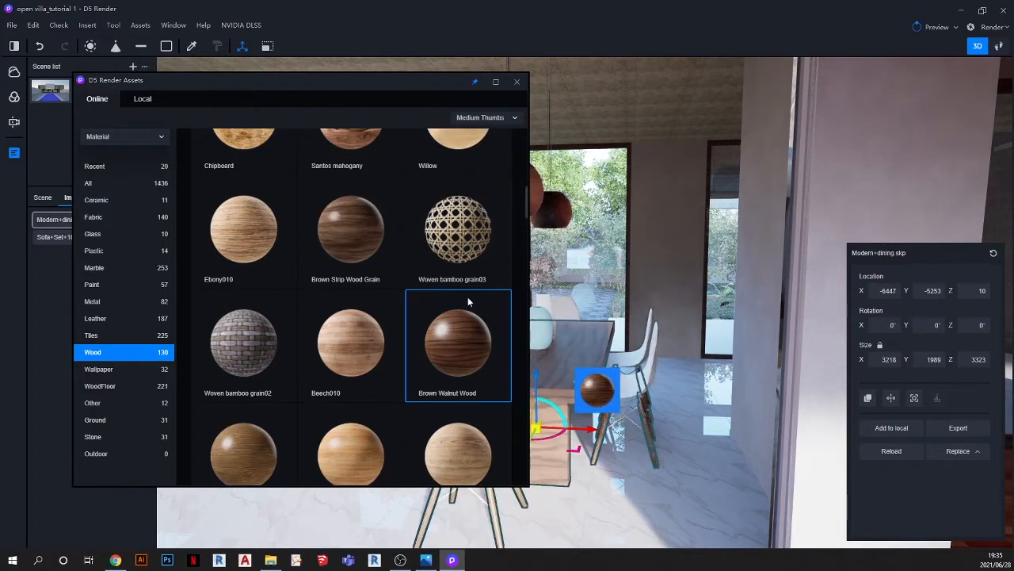
click(192, 47)
click(658, 392)
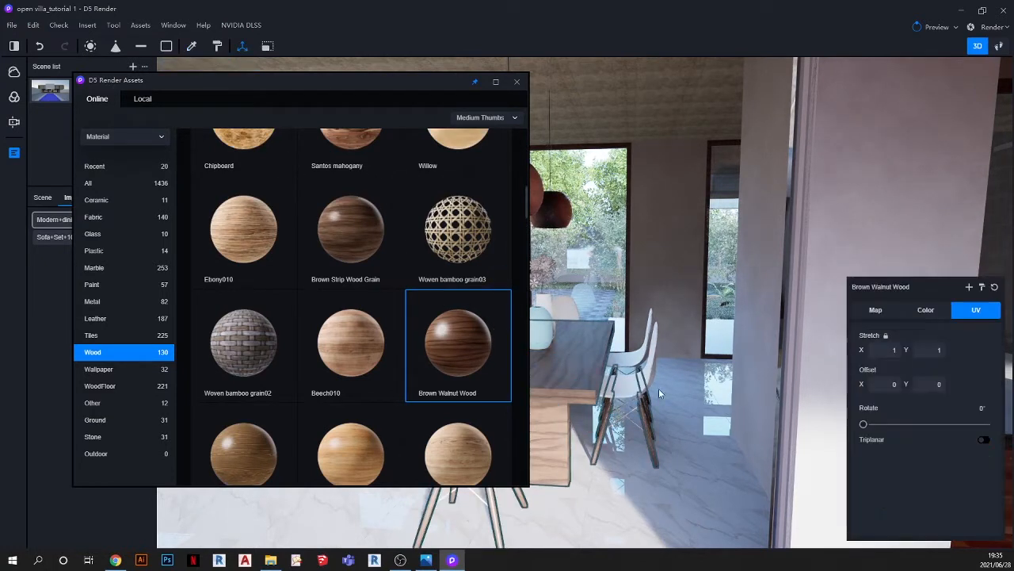
click(983, 441)
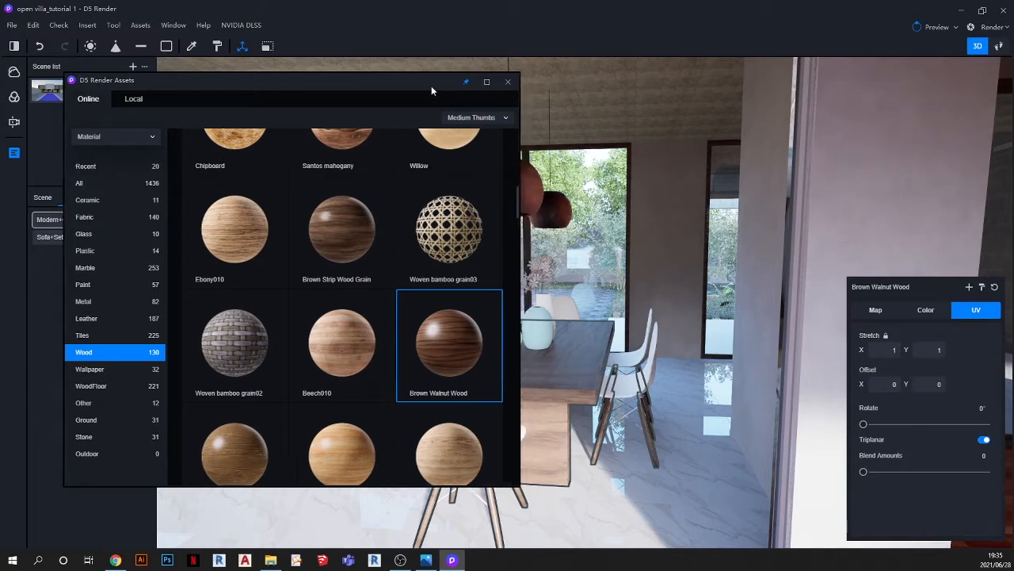
Step: Place a point light inside the shade of the front pendant lamp above the dining table
drag(432, 86, 315, 88)
drag(241, 93, 251, 97)
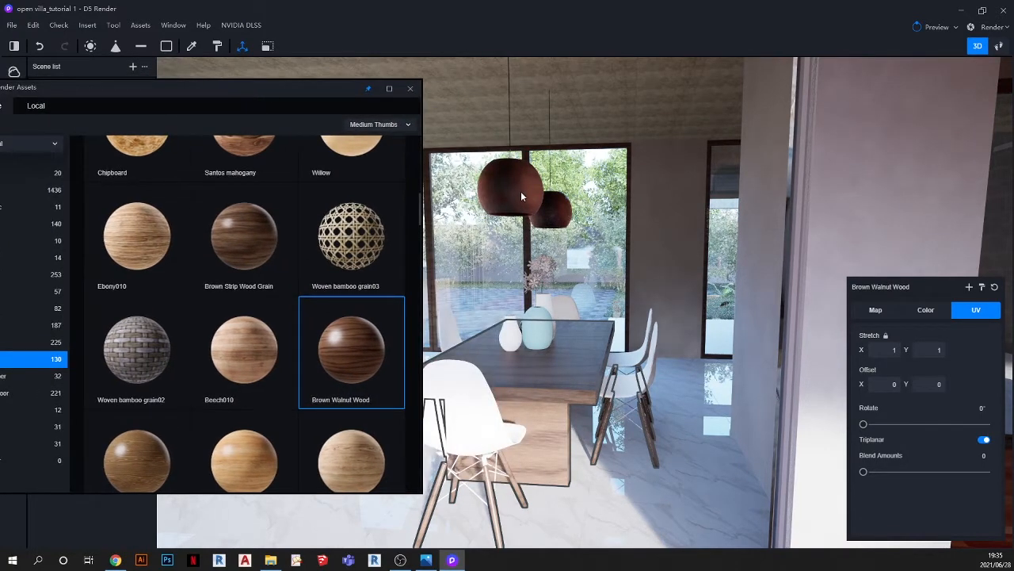
scroll(521, 191, up, 5)
scroll(511, 184, up, 5)
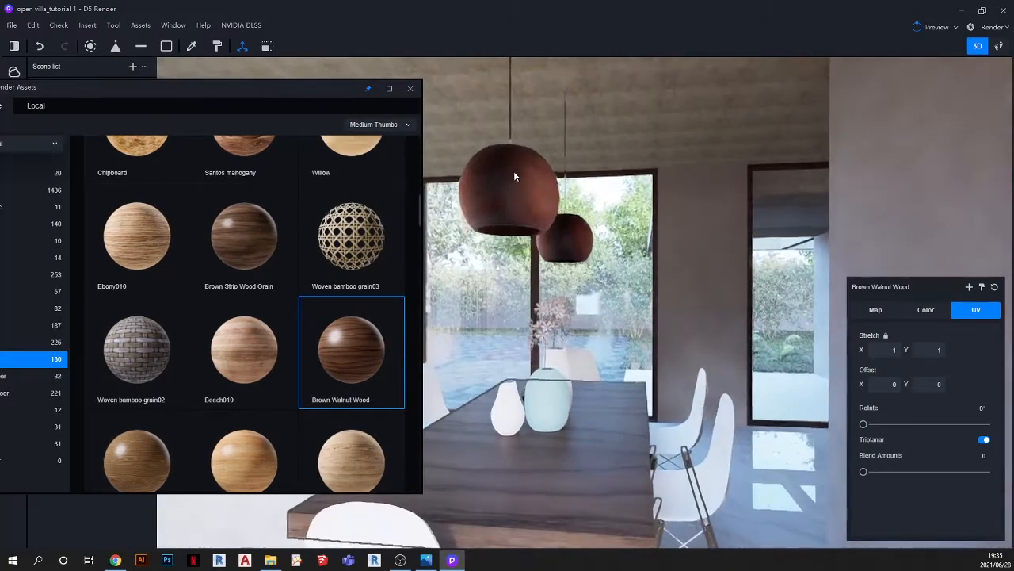
scroll(514, 168, up, 2)
right_drag(491, 225, 481, 131)
click(90, 46)
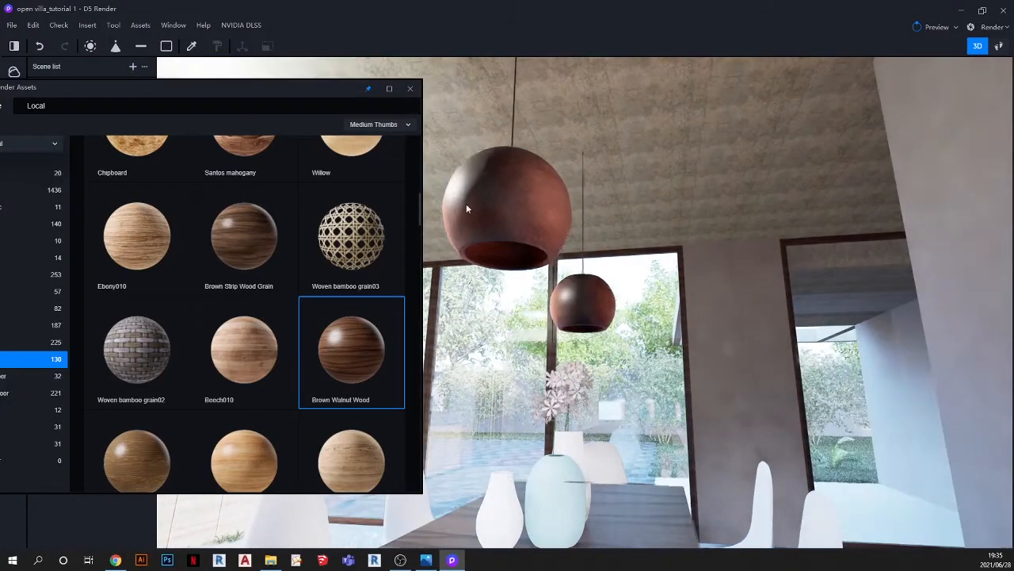
scroll(524, 257, up, 3)
scroll(506, 257, up, 2)
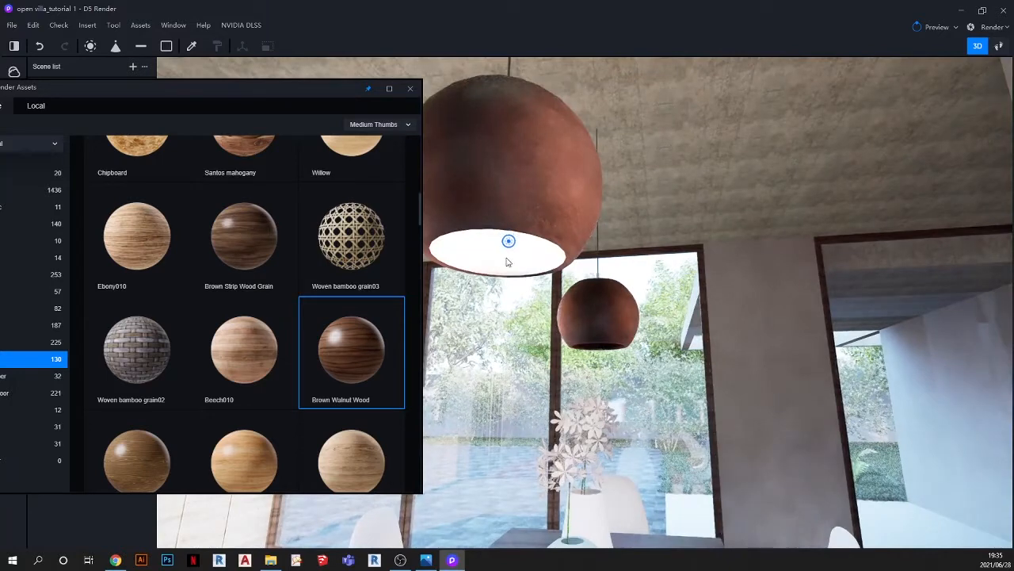
click(506, 261)
Step: Add a second point light inside the shade of the rear pendant lamp above the dining table
scroll(586, 255, up, 4)
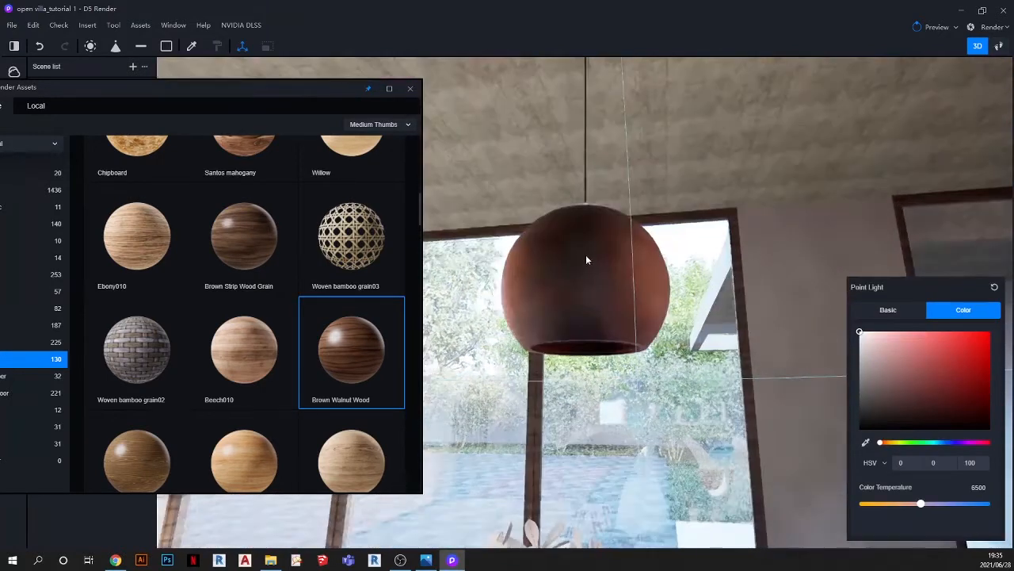
right_drag(585, 240, 586, 230)
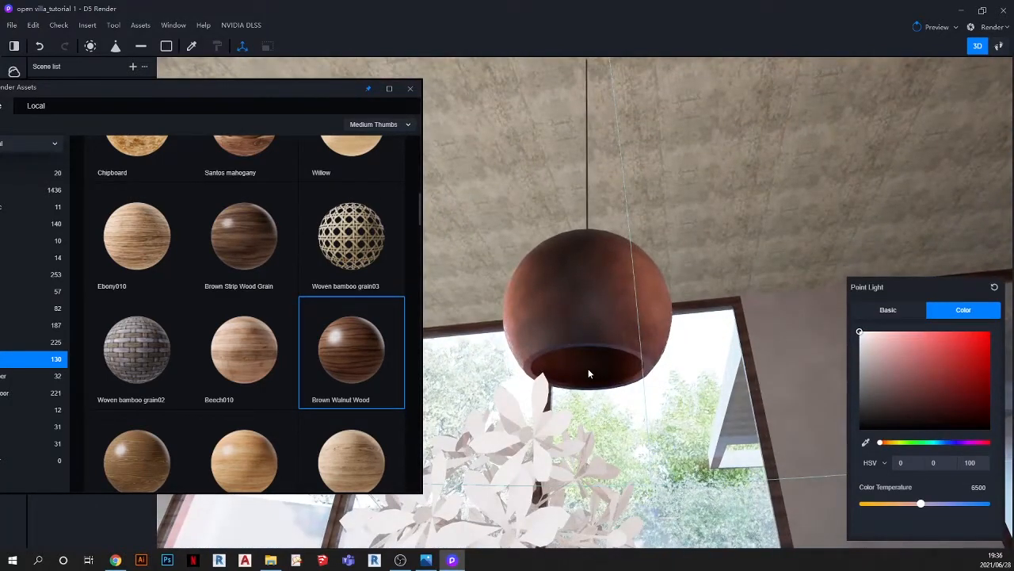
click(92, 47)
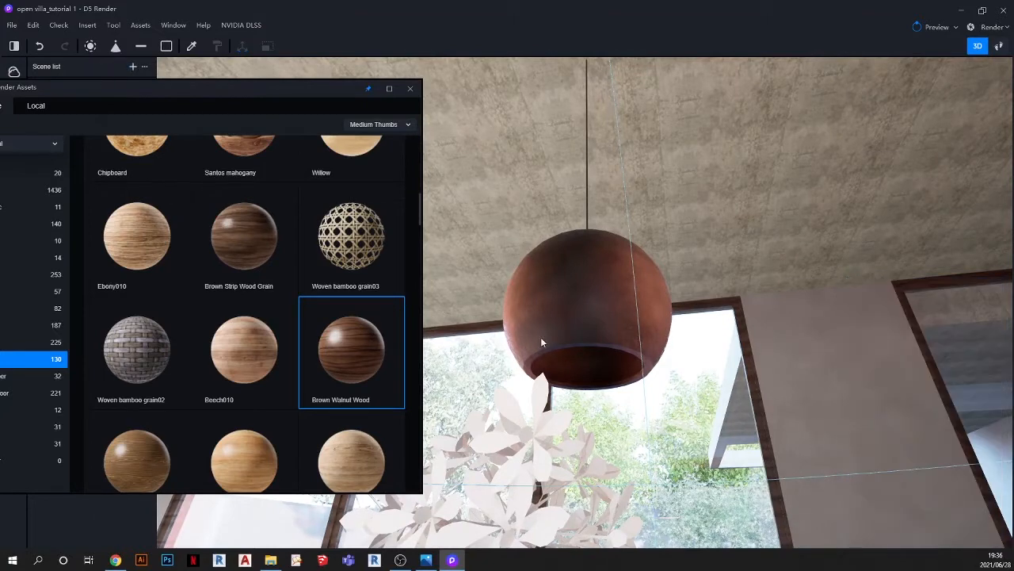
click(595, 372)
scroll(618, 265, down, 2)
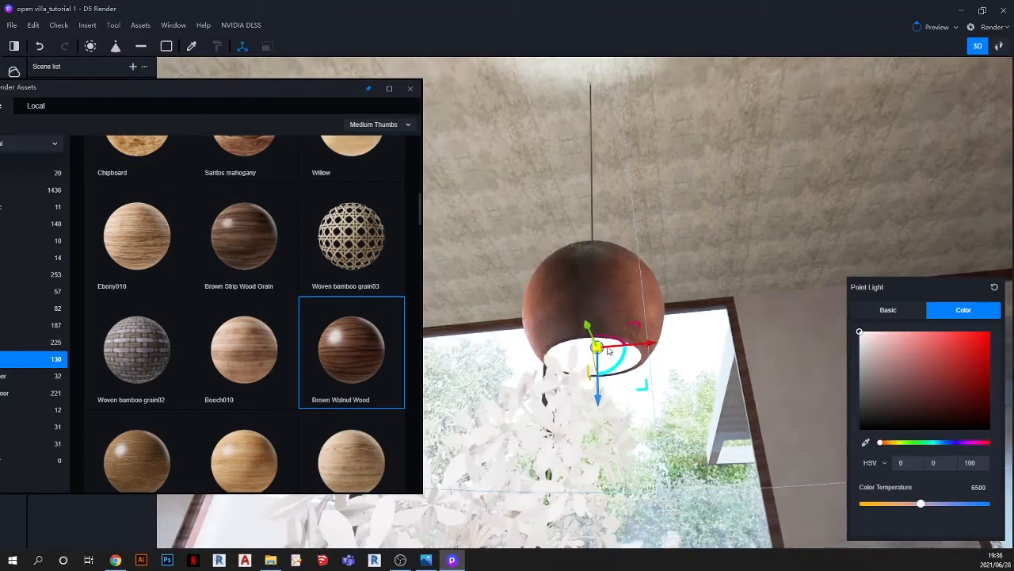
Step: Check both pendant lights around the dining table and from the POOL SHOT scene, and close the asset library
right_drag(617, 262, 619, 298)
scroll(618, 262, down, 3)
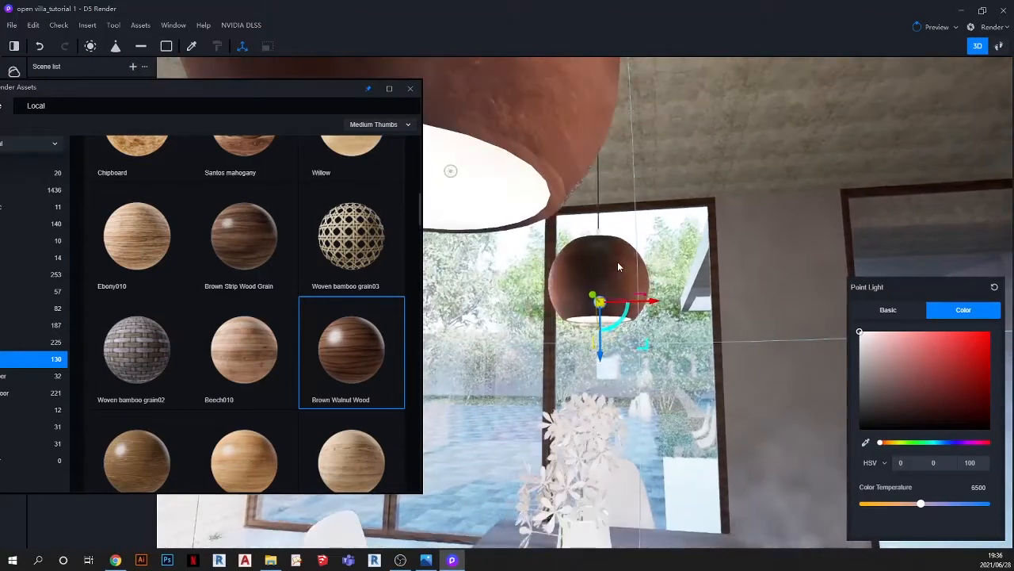
right_drag(625, 355, 624, 416)
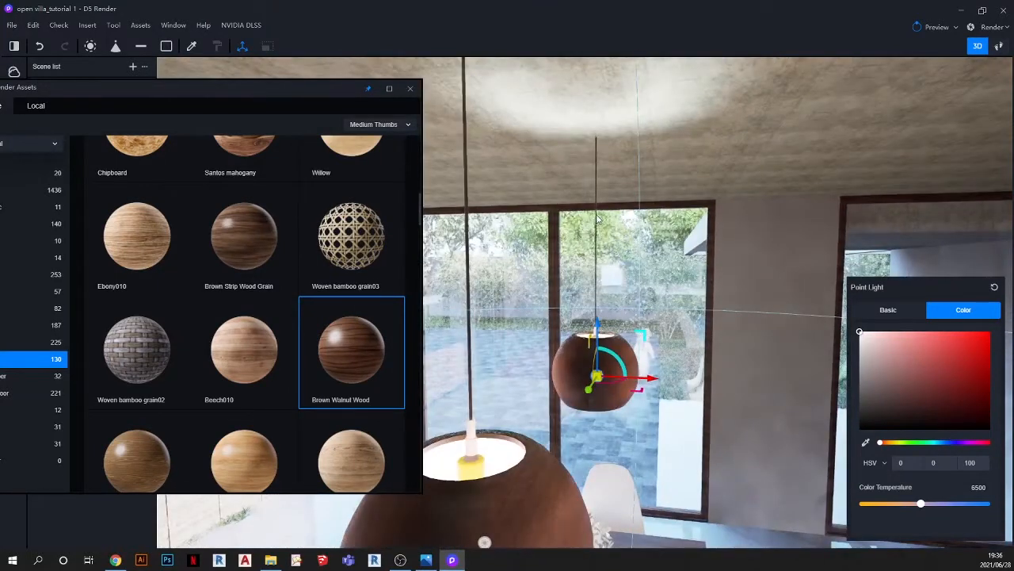
scroll(623, 280, down, 2)
scroll(578, 399, up, 5)
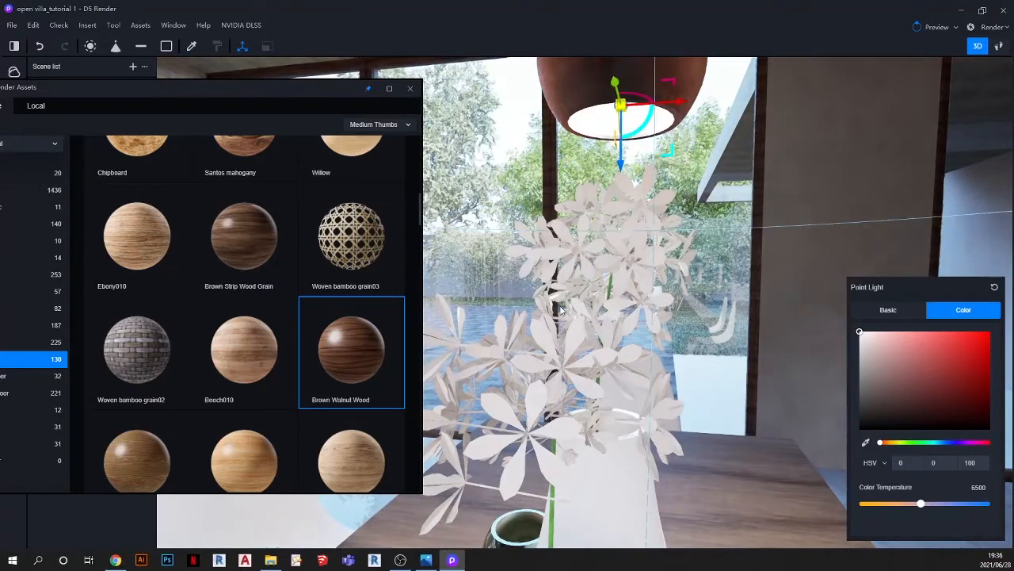
drag(278, 97, 353, 73)
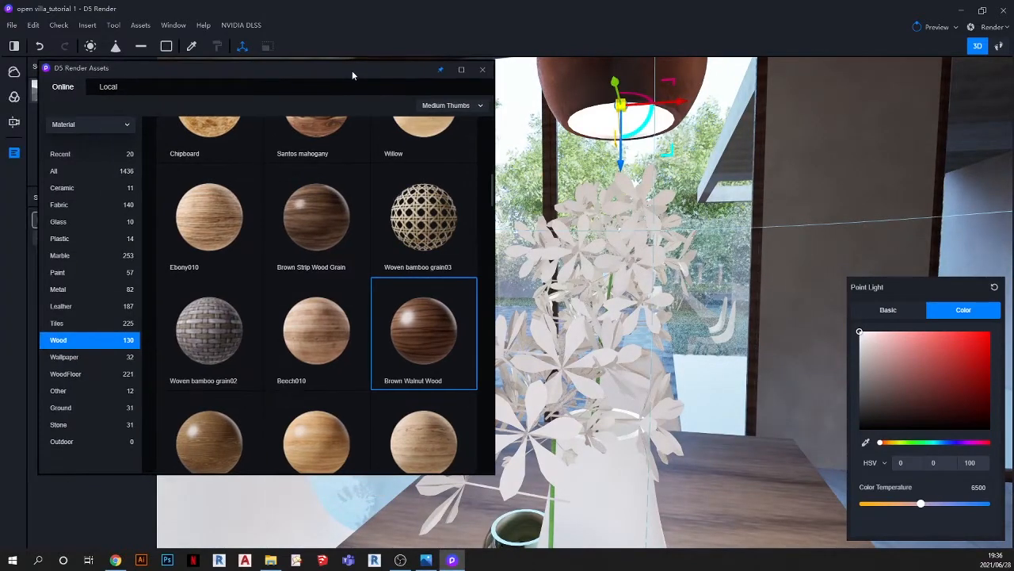
scroll(634, 285, down, 5)
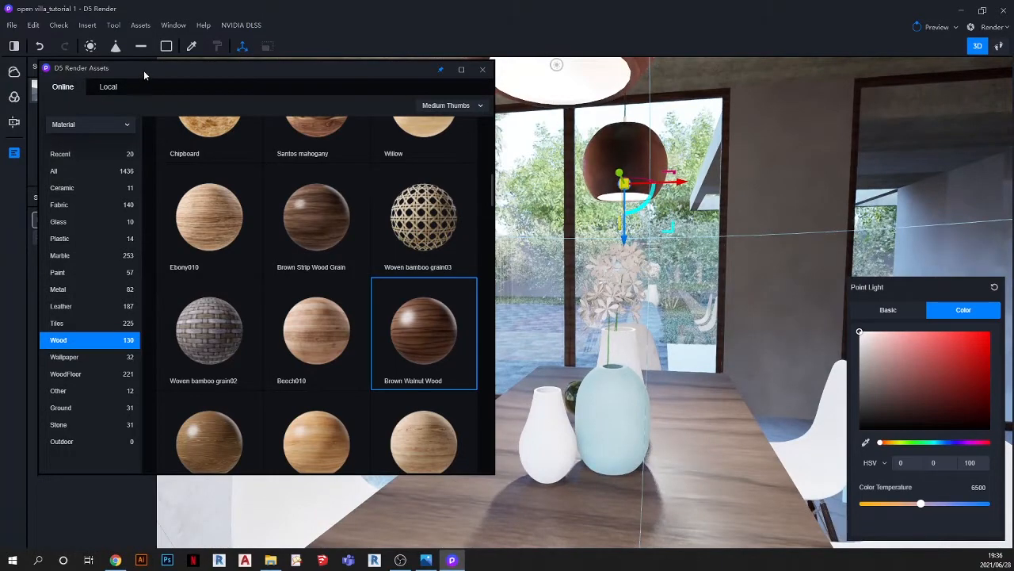
drag(144, 70, 238, 108)
mouse_move(545, 269)
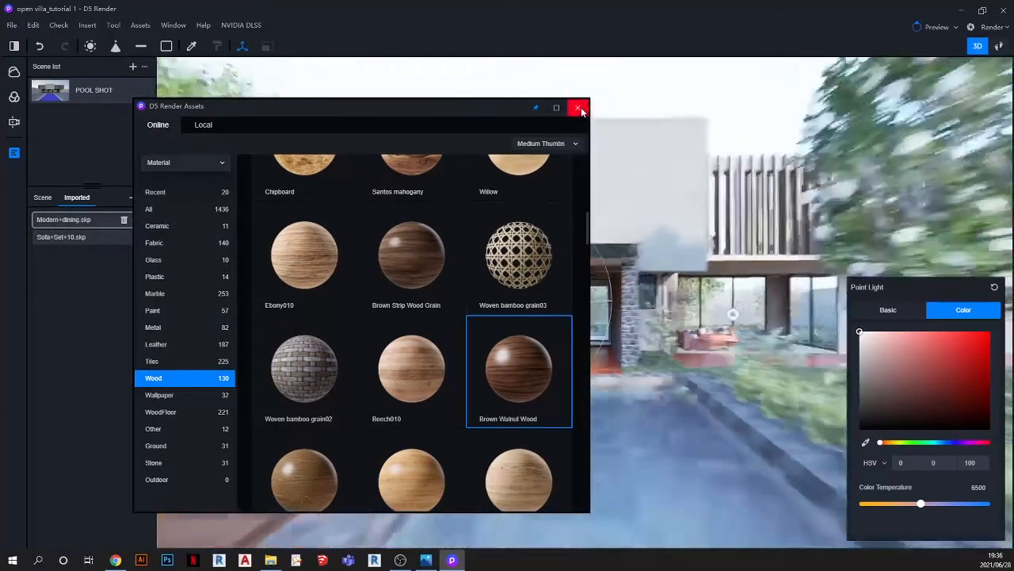
click(578, 107)
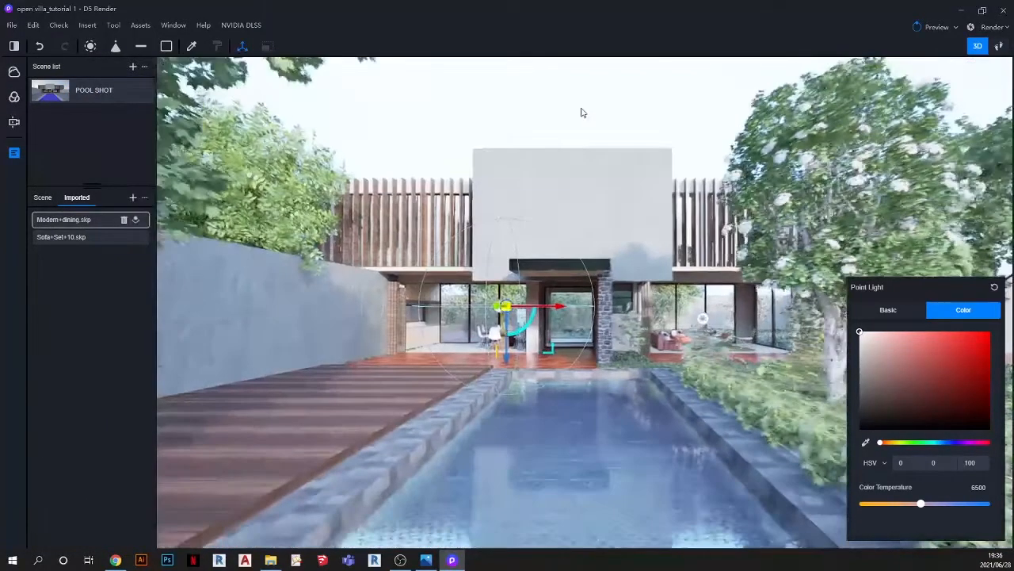
click(583, 113)
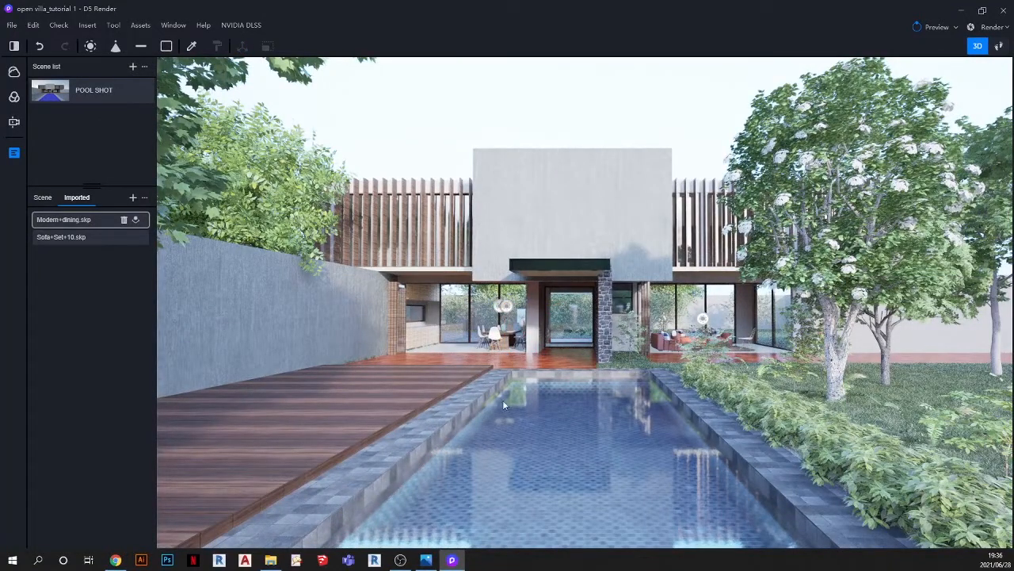
Step: Approach the dining room and open the Flower category of the online models, keeping the dining table in view
scroll(489, 325, up, 10)
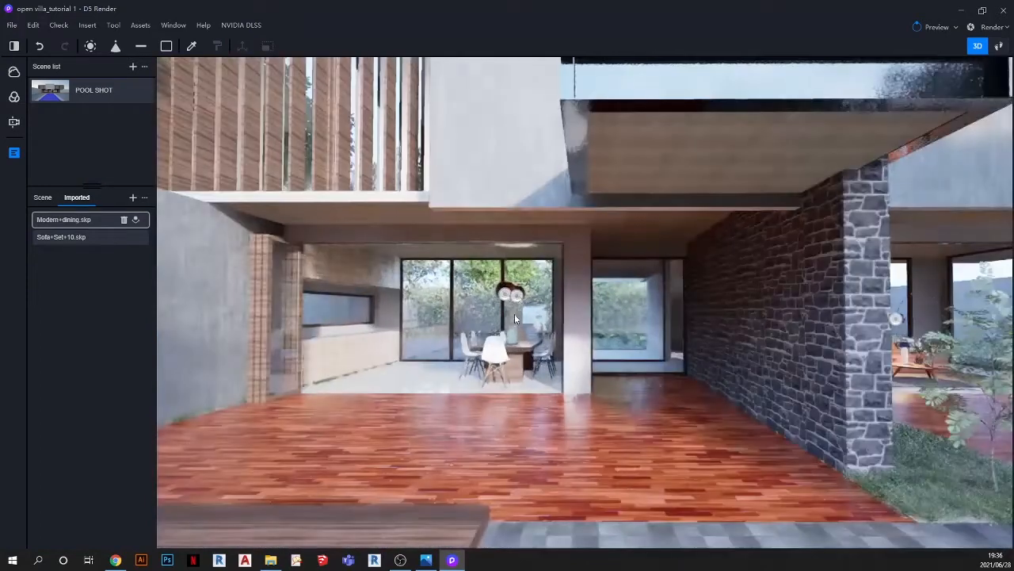
scroll(509, 317, up, 5)
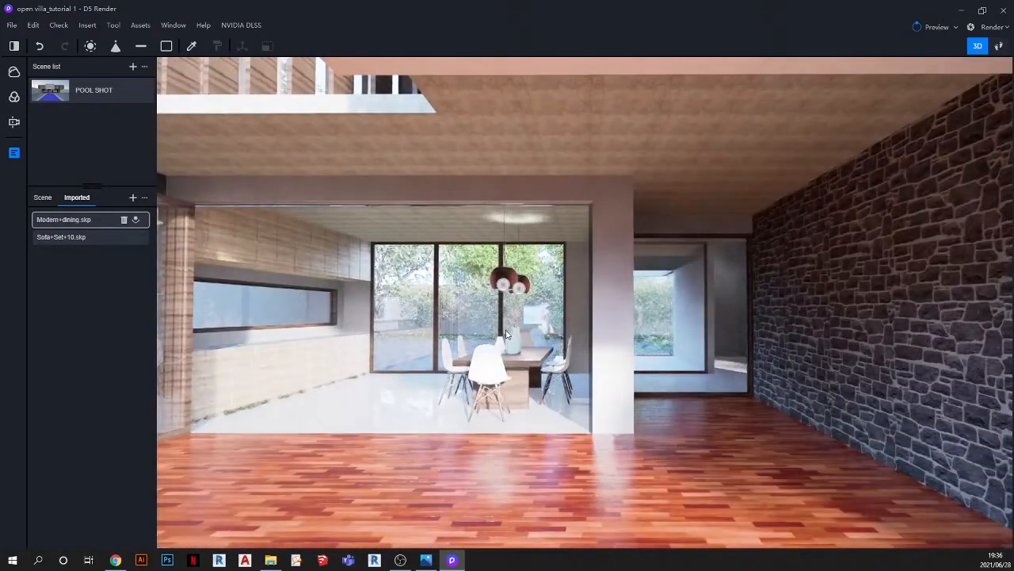
scroll(508, 334, up, 3)
scroll(507, 334, up, 3)
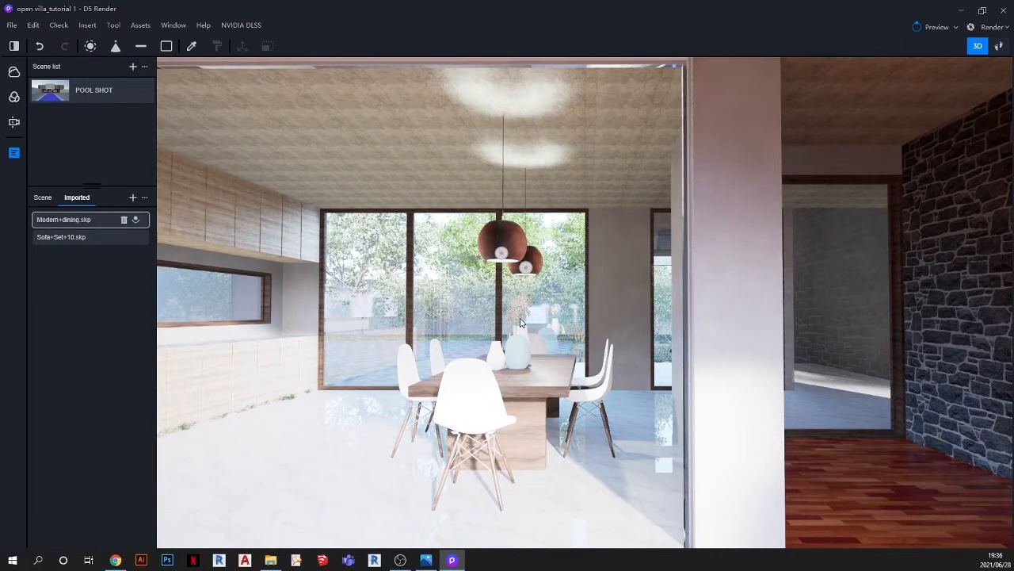
scroll(521, 323, up, 3)
click(141, 26)
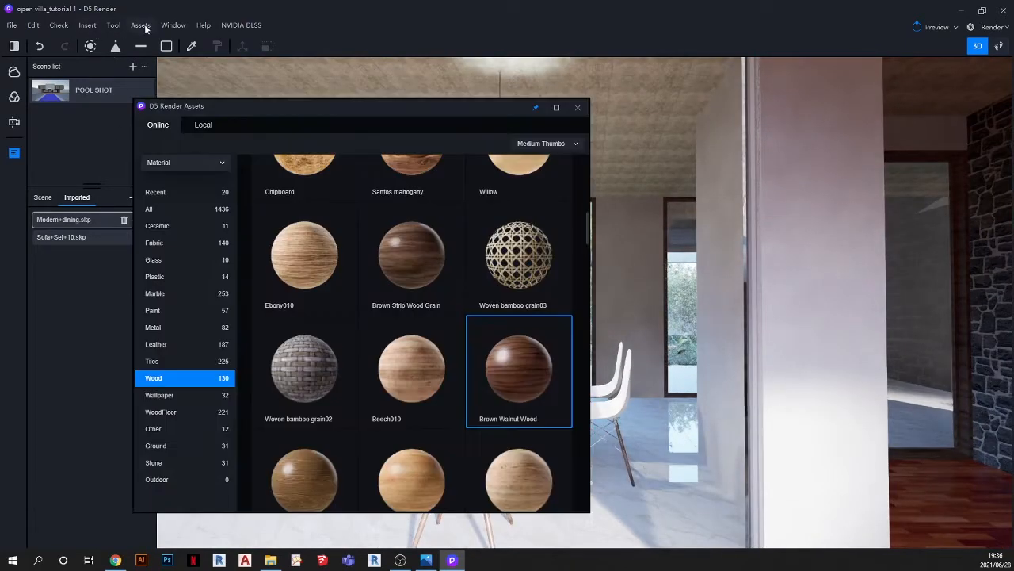
click(179, 164)
click(179, 175)
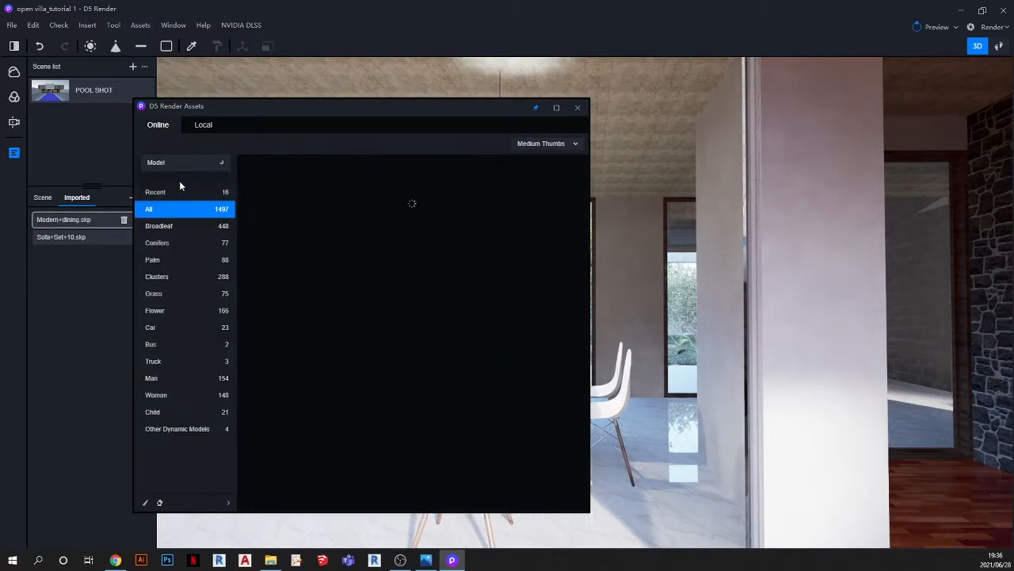
click(171, 310)
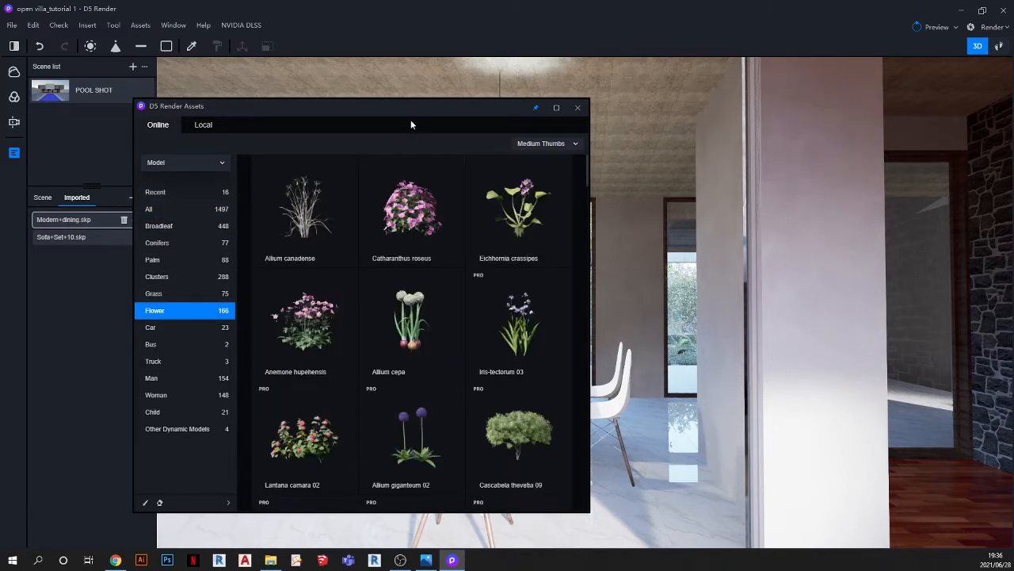
drag(419, 115, 240, 115)
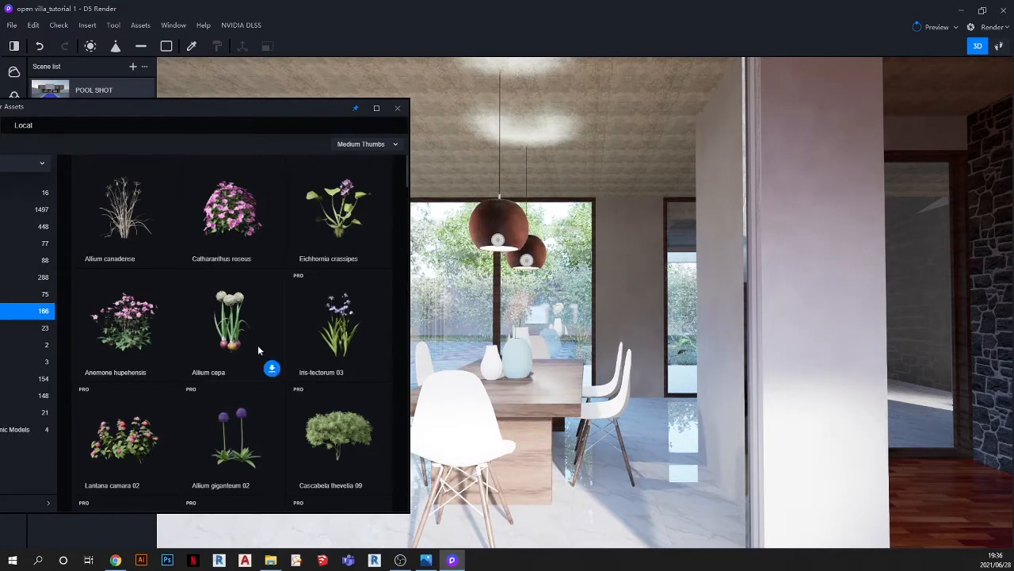
Step: Look through the online flower models and download Nymphaea tetragona 04
scroll(279, 363, down, 6)
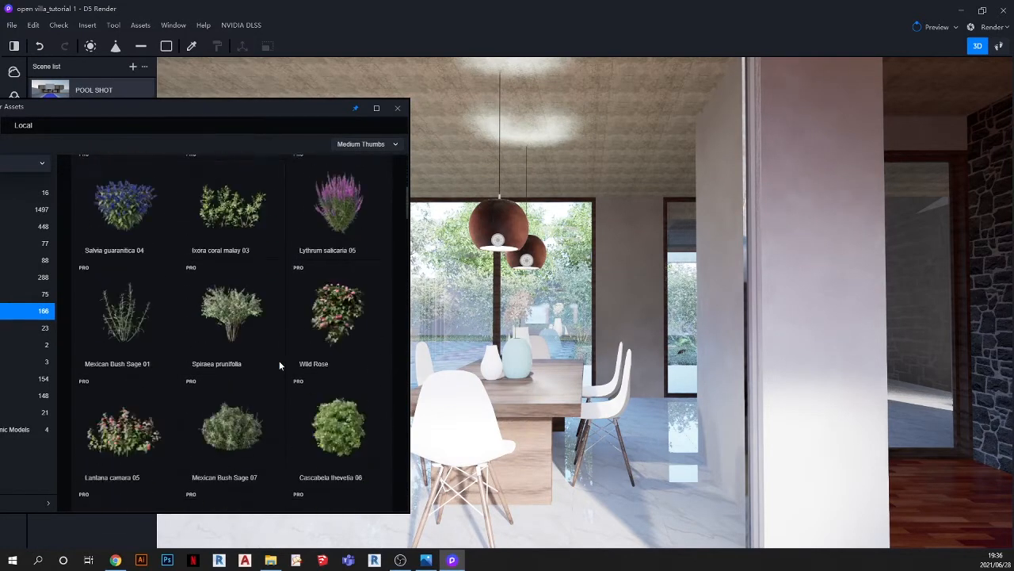
scroll(279, 365, down, 4)
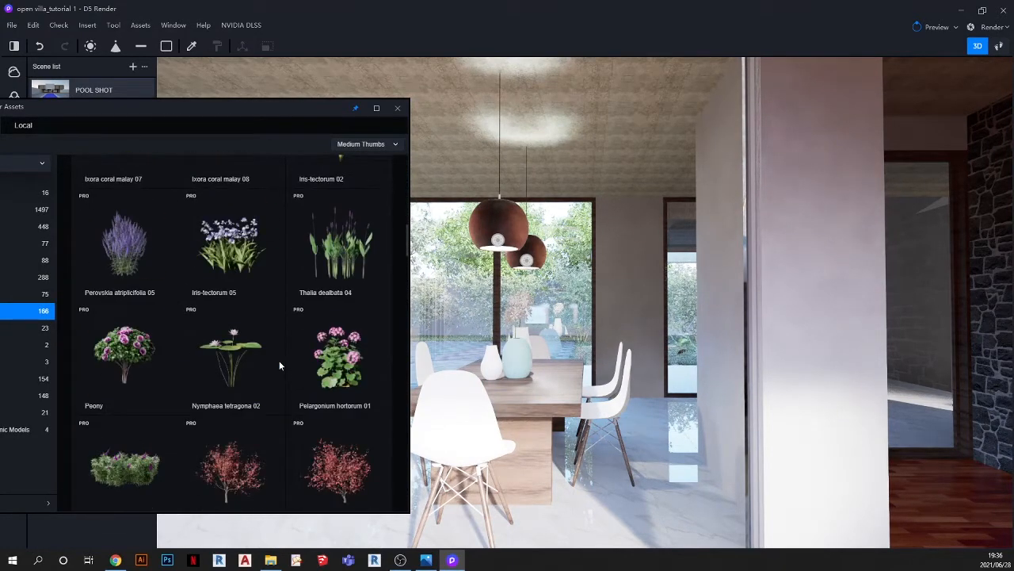
scroll(279, 365, down, 2)
scroll(279, 366, down, 8)
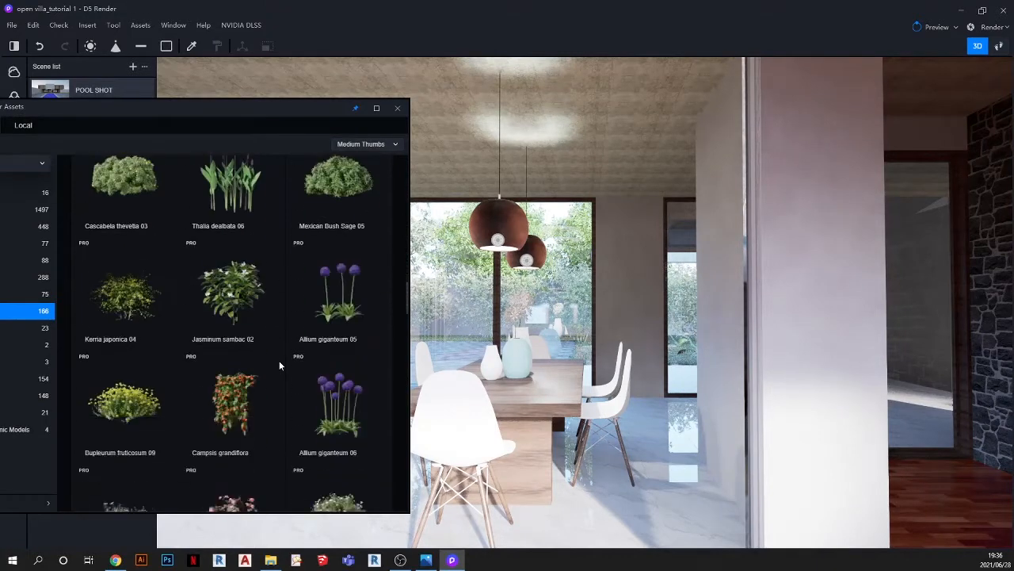
scroll(279, 365, down, 10)
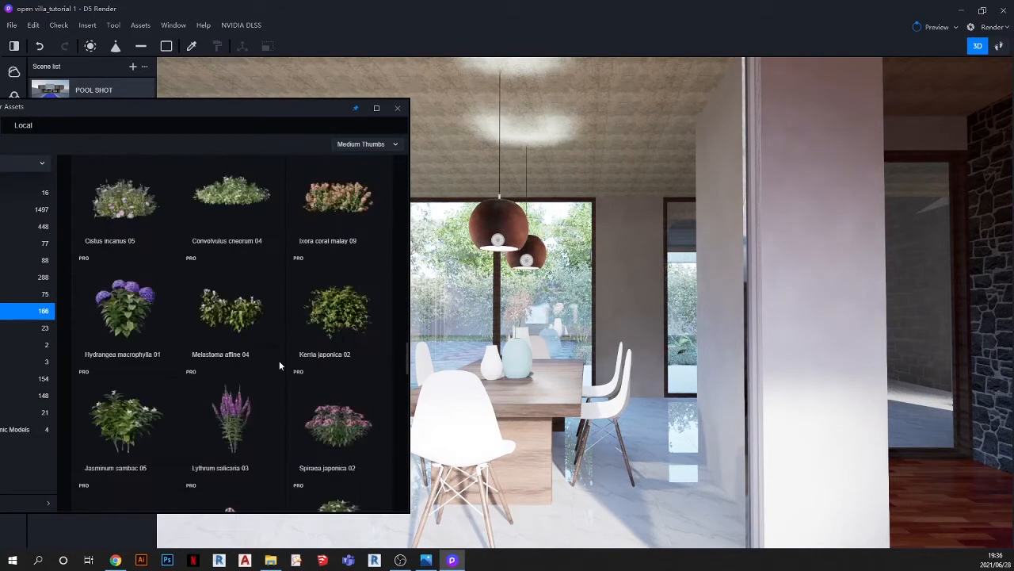
scroll(279, 365, down, 6)
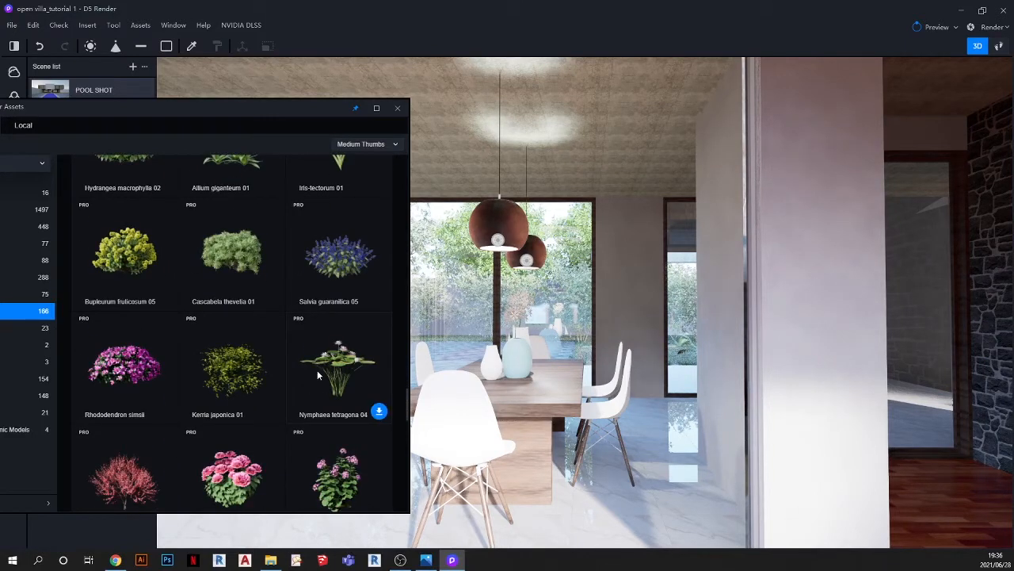
scroll(251, 386, down, 4)
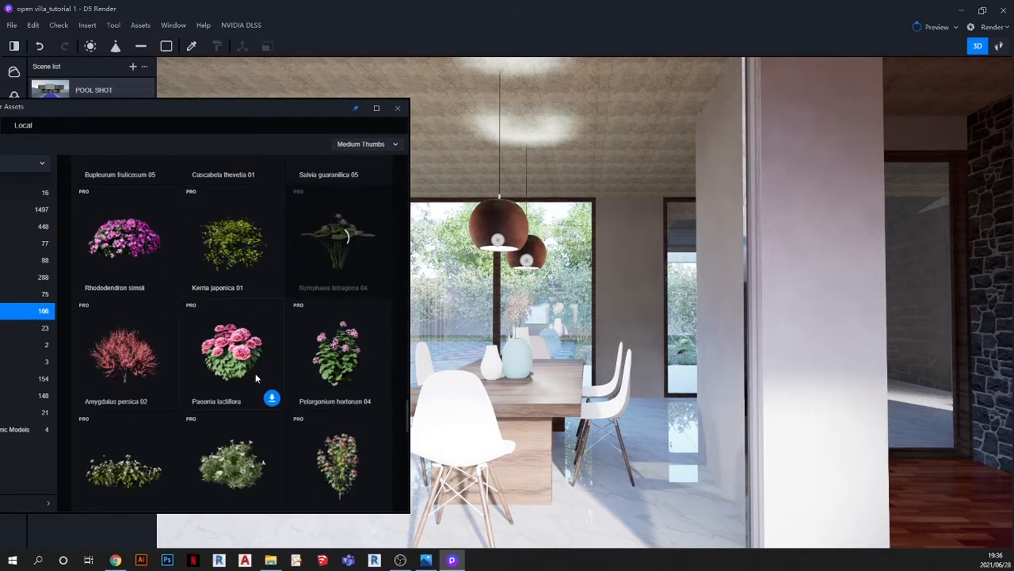
Step: Examine the remaining flower models, close the asset library, and return to the view of the villa along the pool
scroll(256, 379, up, 8)
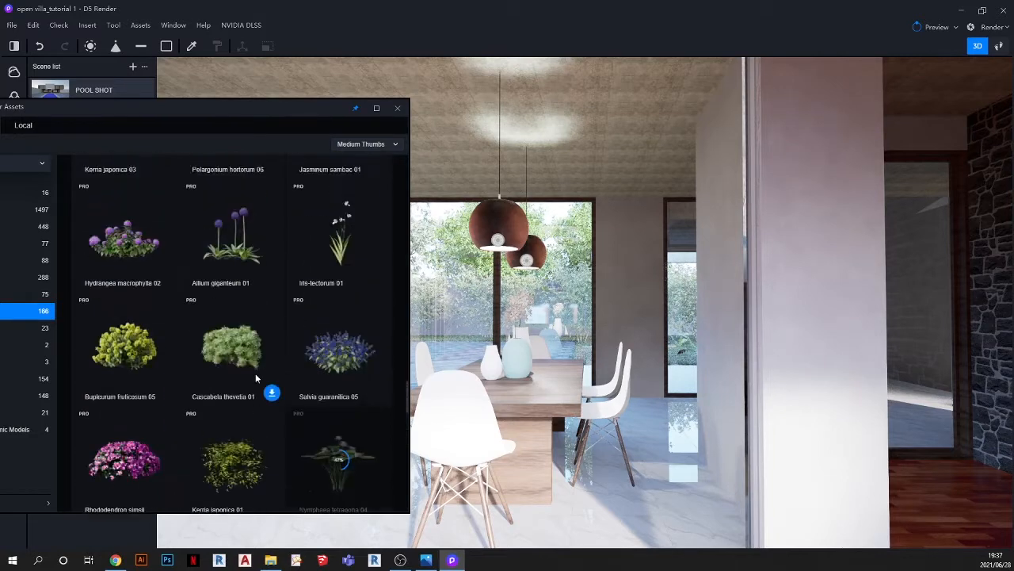
scroll(256, 379, down, 5)
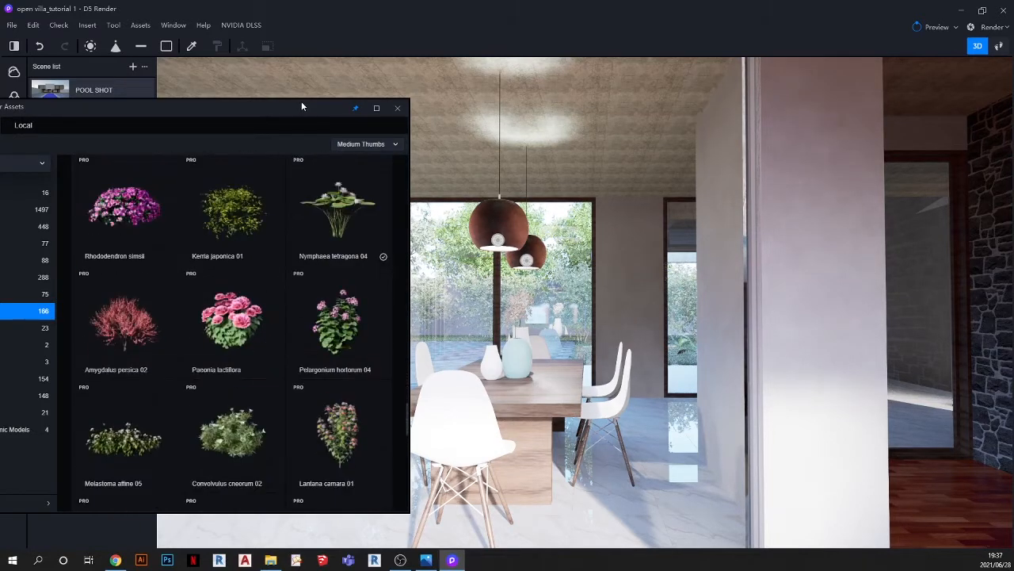
drag(301, 101, 349, 28)
scroll(332, 321, down, 8)
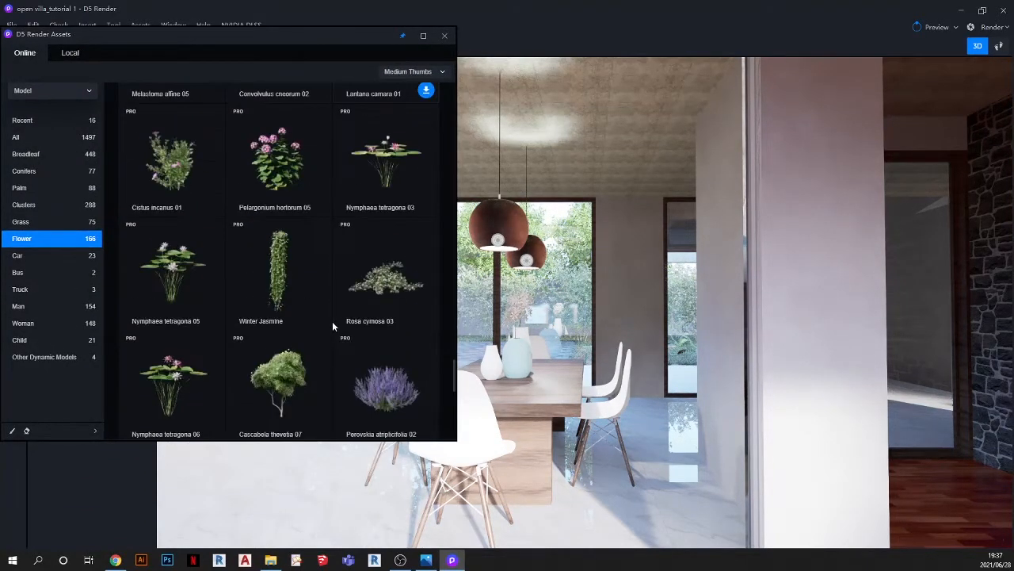
scroll(332, 322, down, 3)
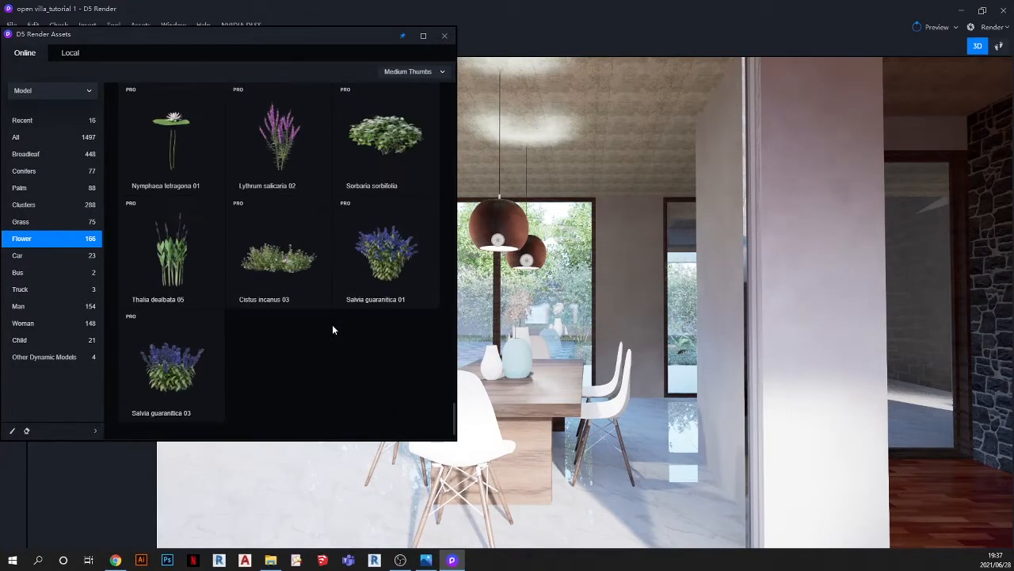
click(445, 36)
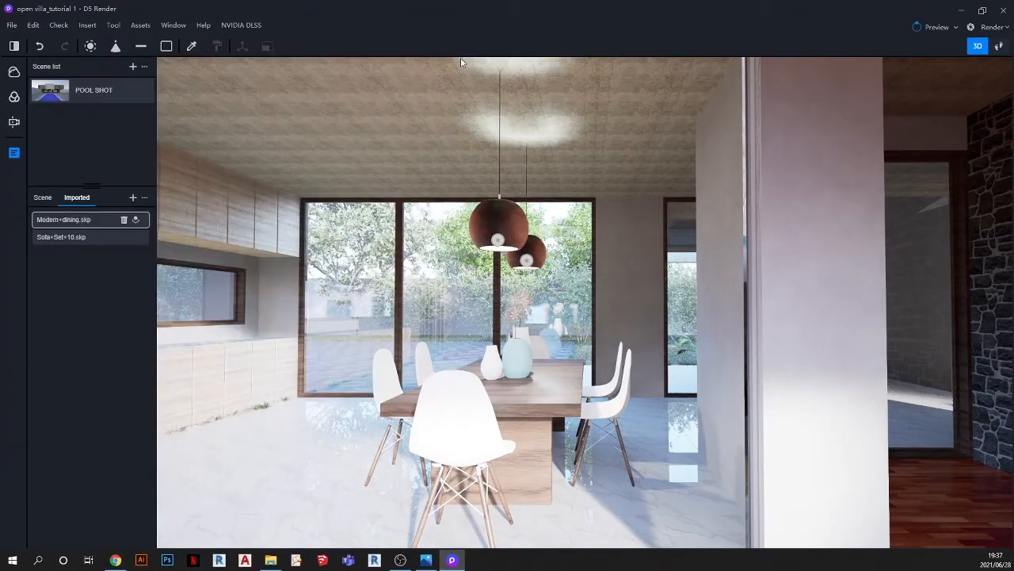
scroll(338, 145, down, 12)
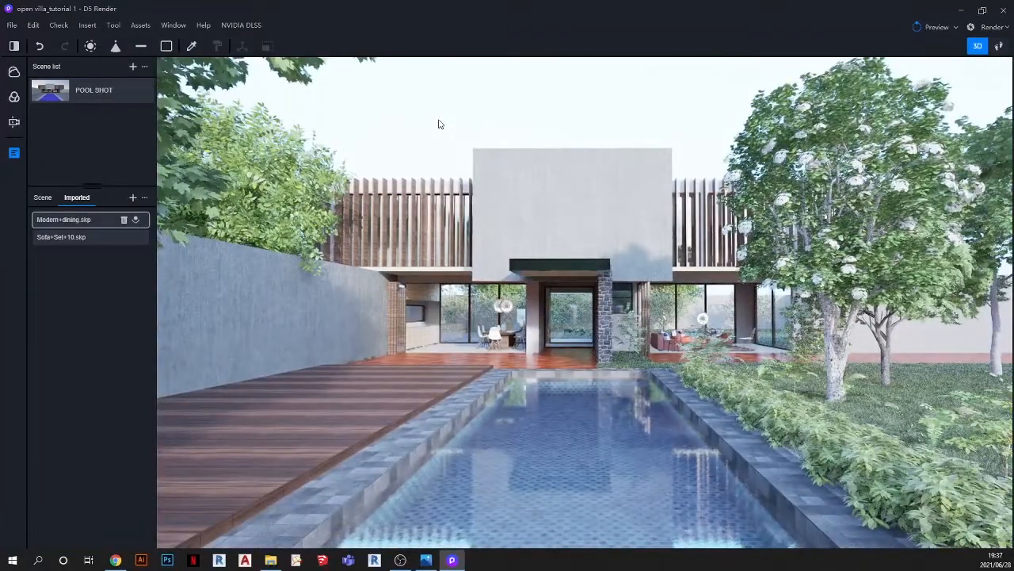
Step: Look through the MODELS folder, compare with the reference image, and import the outdoor lounge set with umbrella, Component_1
click(132, 199)
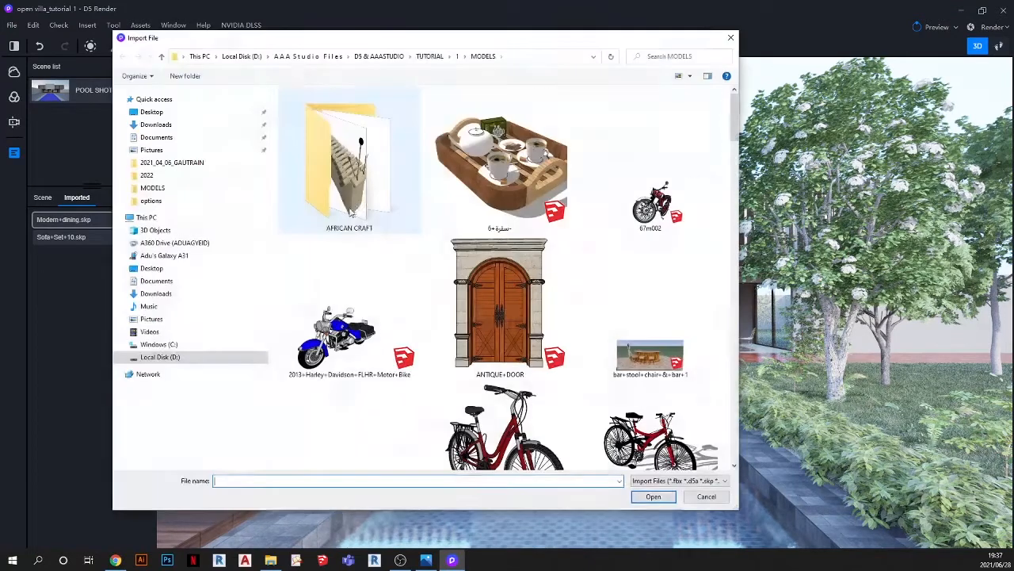
scroll(478, 309, down, 3)
scroll(479, 309, down, 5)
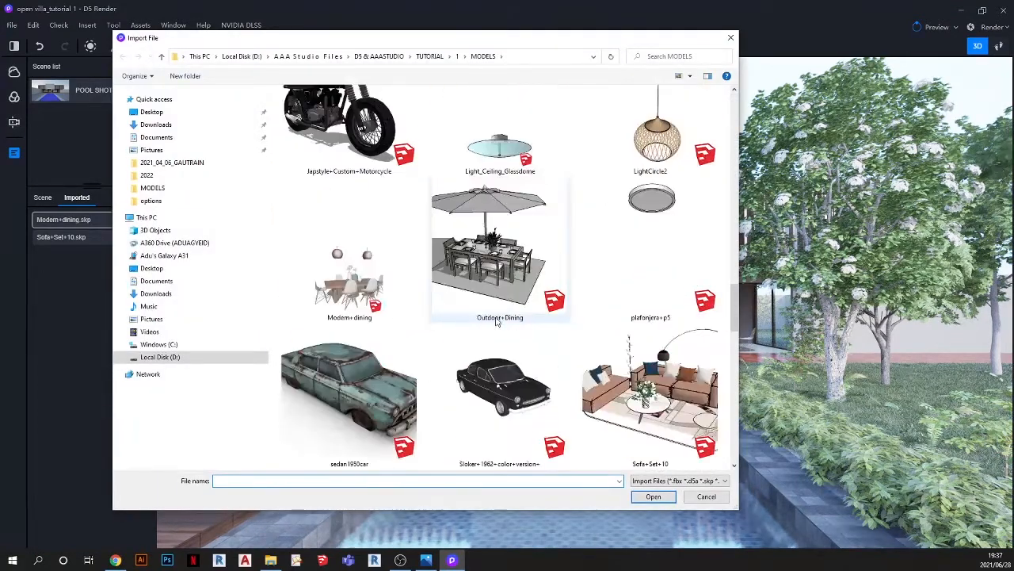
scroll(426, 323, down, 2)
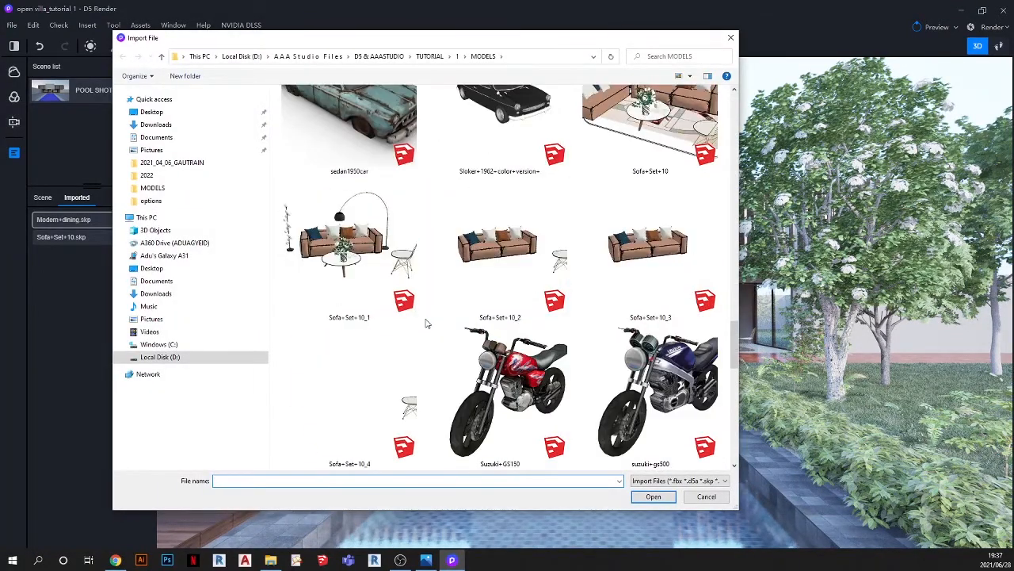
scroll(425, 323, down, 2)
scroll(425, 324, down, 2)
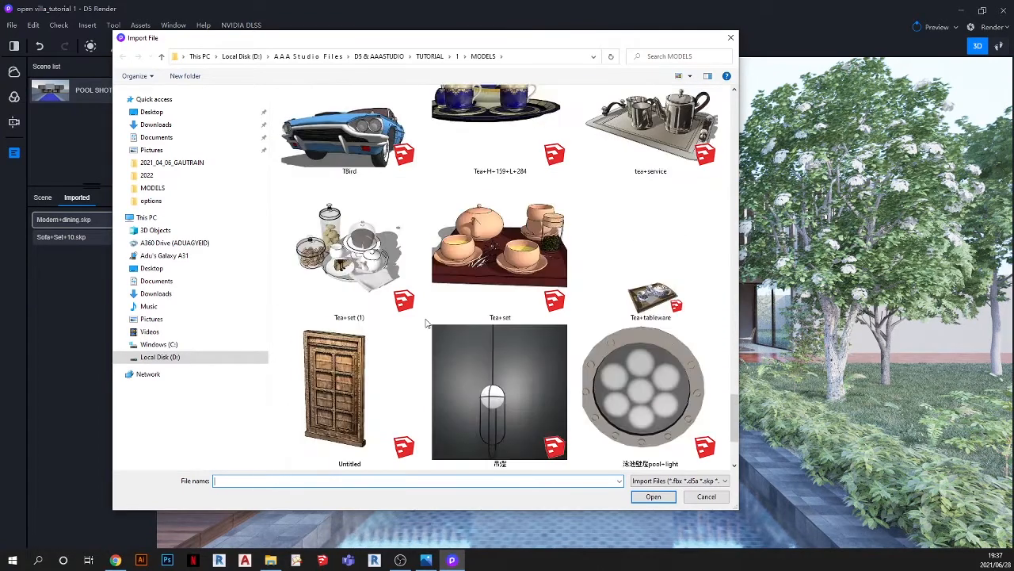
scroll(426, 323, down, 2)
scroll(425, 323, up, 6)
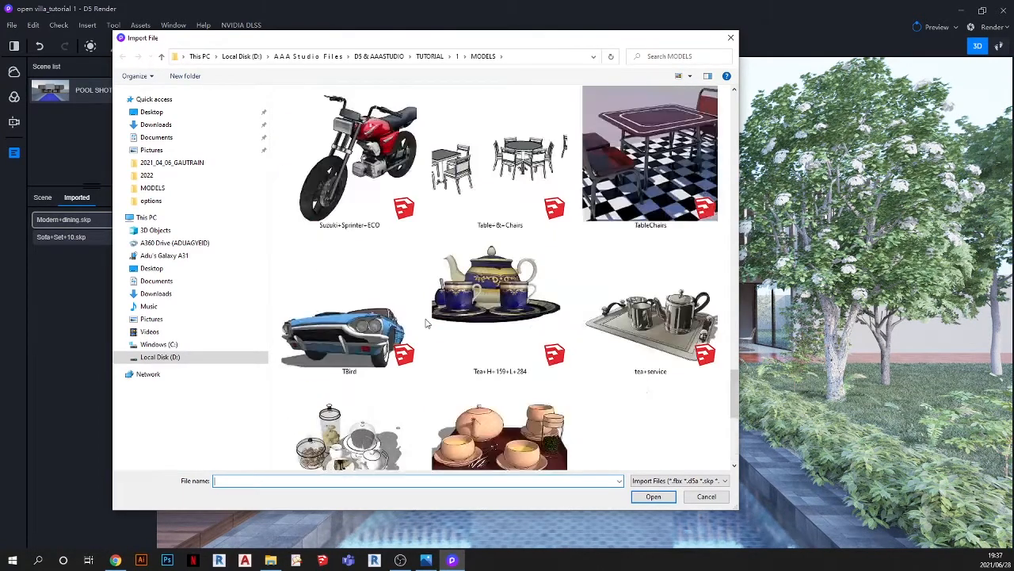
scroll(425, 323, up, 5)
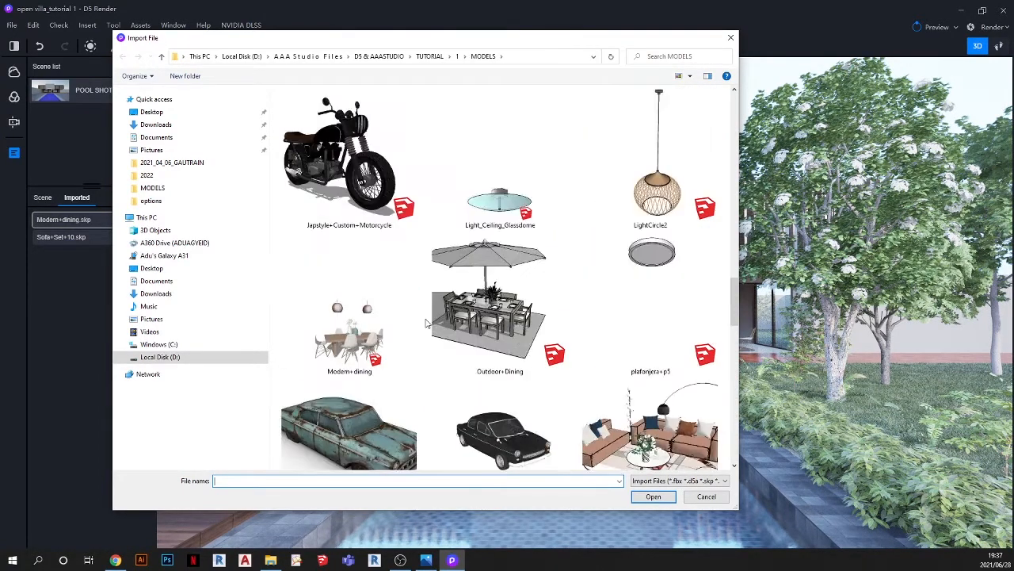
scroll(425, 323, up, 6)
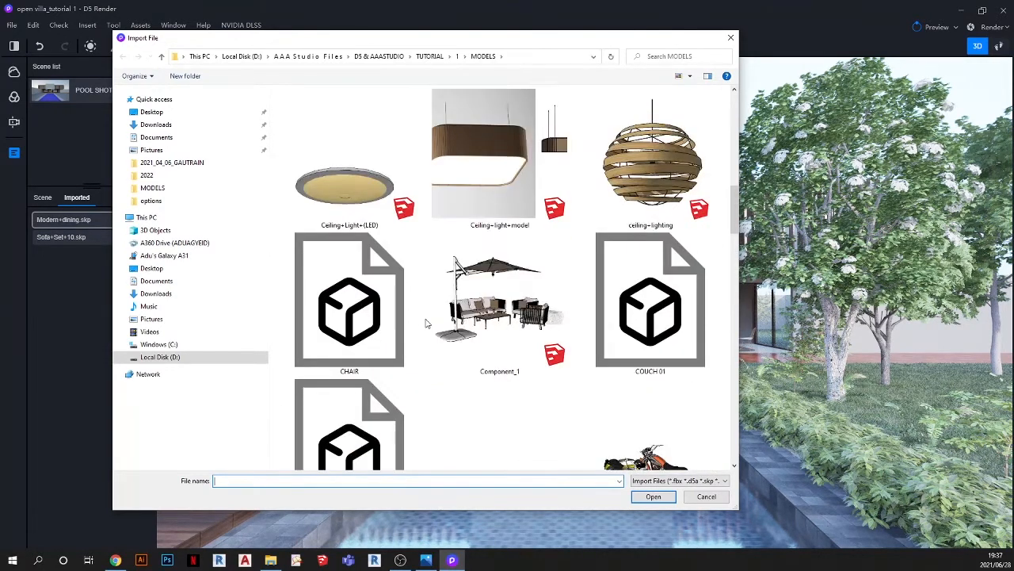
scroll(426, 323, down, 1)
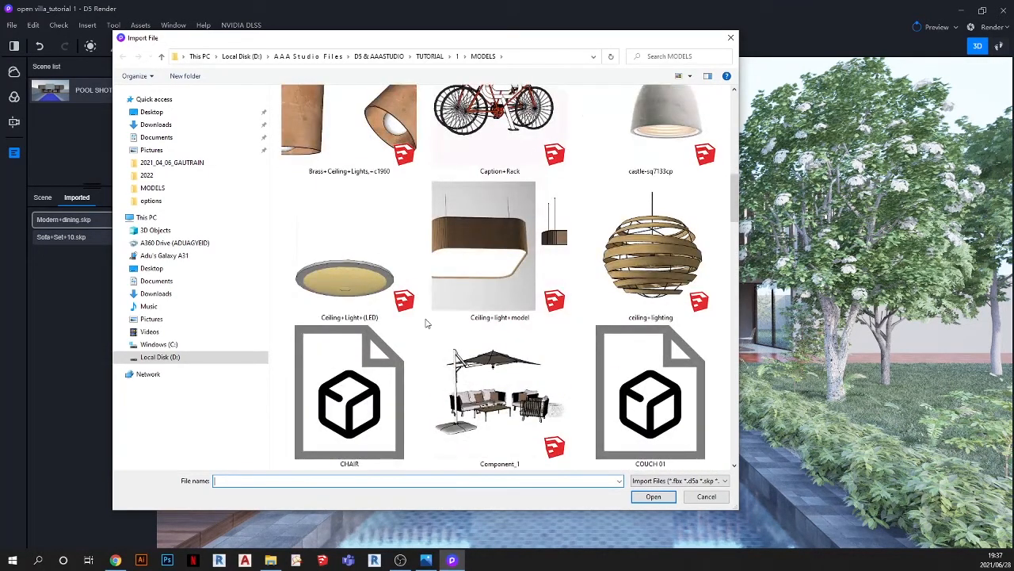
click(426, 561)
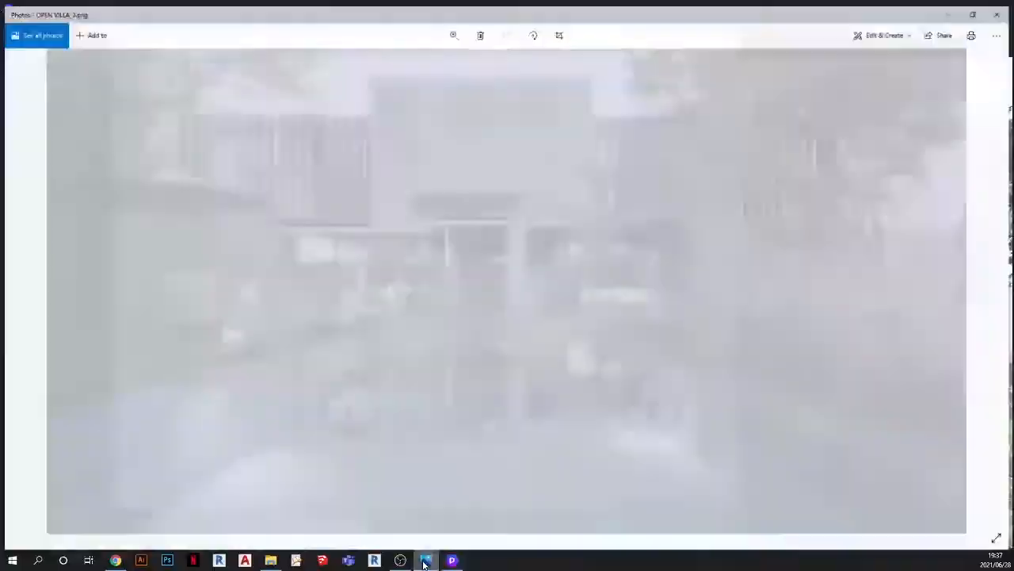
click(425, 561)
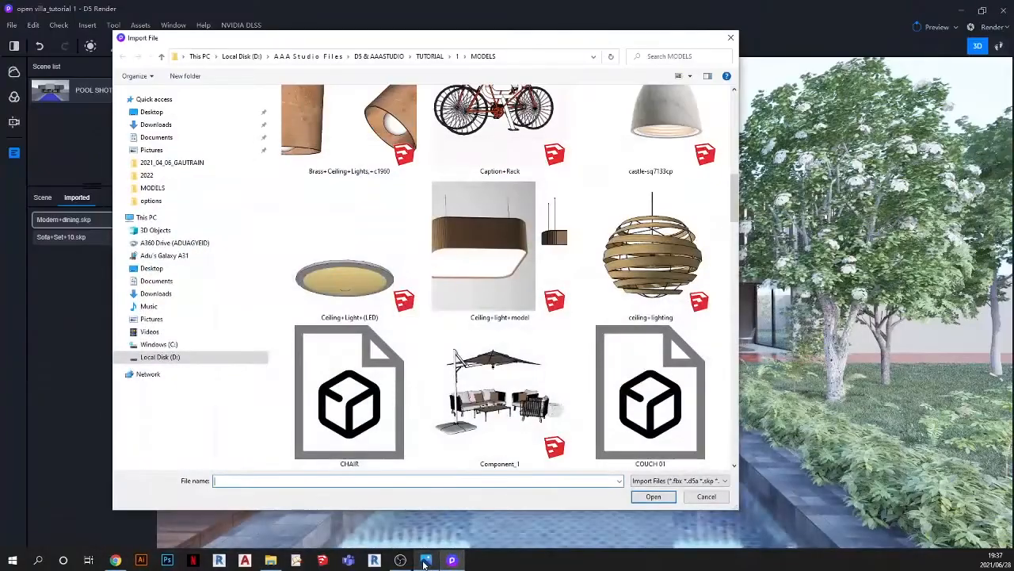
click(476, 409)
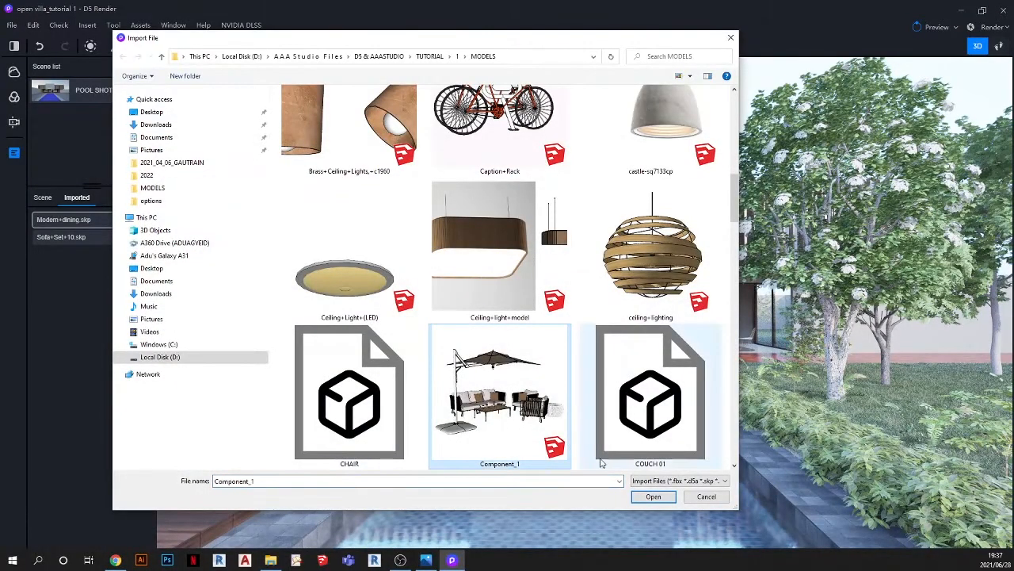
click(647, 497)
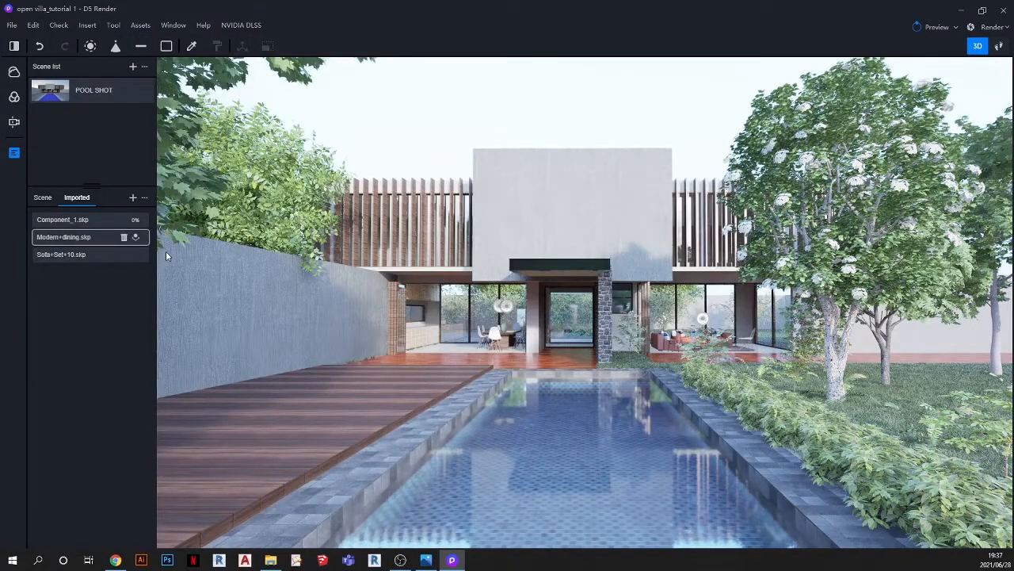
Step: Place the outdoor lounge set on the wooden deck beside the pool, at about X -7700, Y 6066, and inspect its position
click(136, 219)
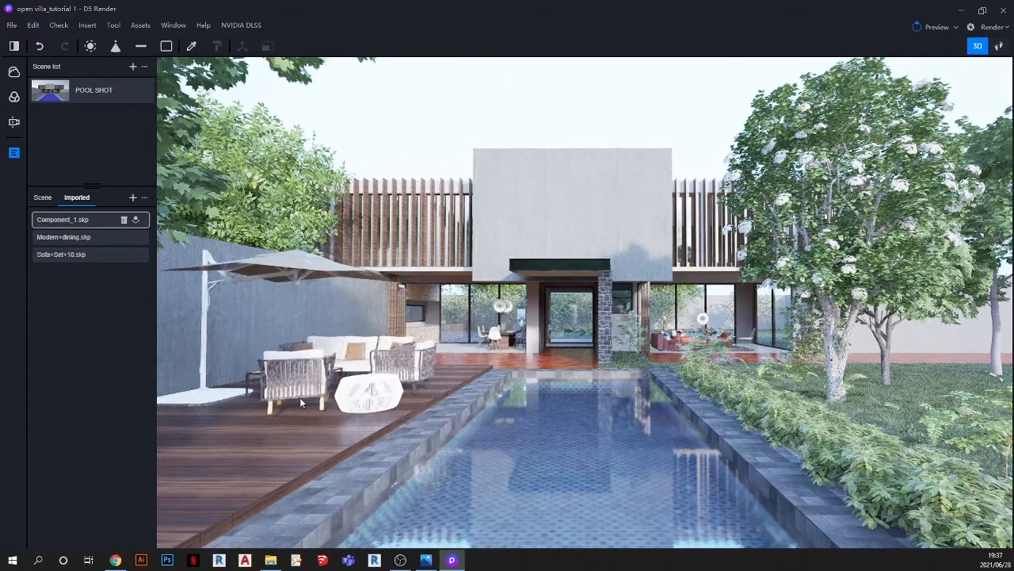
click(299, 397)
scroll(466, 355, down, 3)
scroll(466, 354, down, 2)
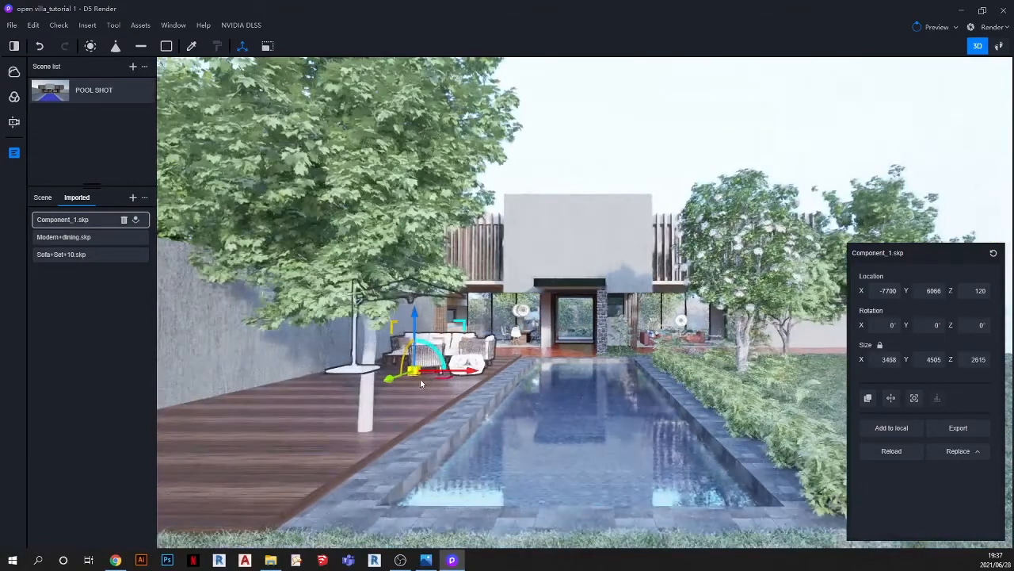
middle_drag(420, 384, 343, 406)
scroll(404, 365, up, 2)
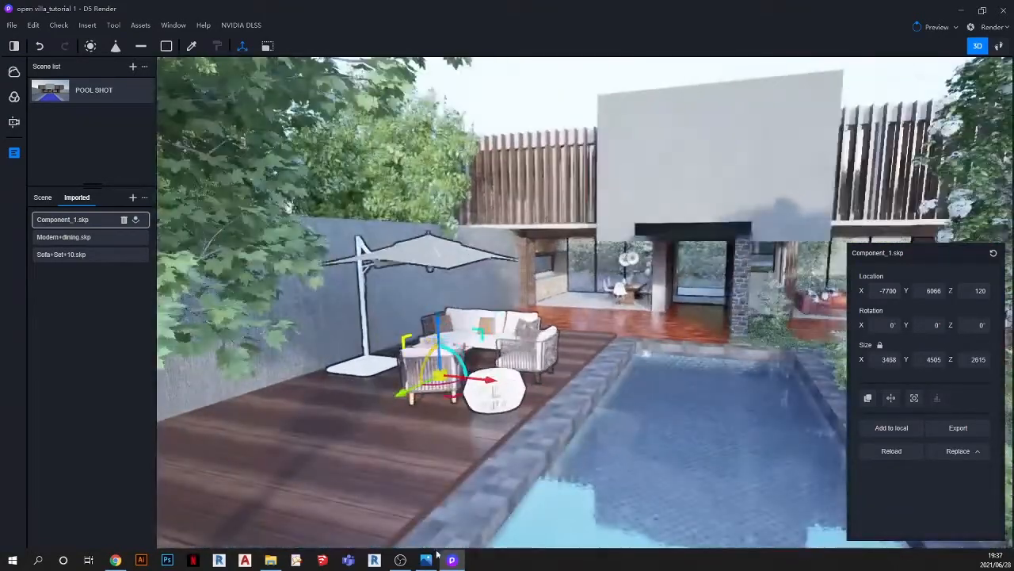
Step: Check the reference image again, and open the Metal category of the online materials with the umbrella stand in view
click(426, 560)
click(422, 561)
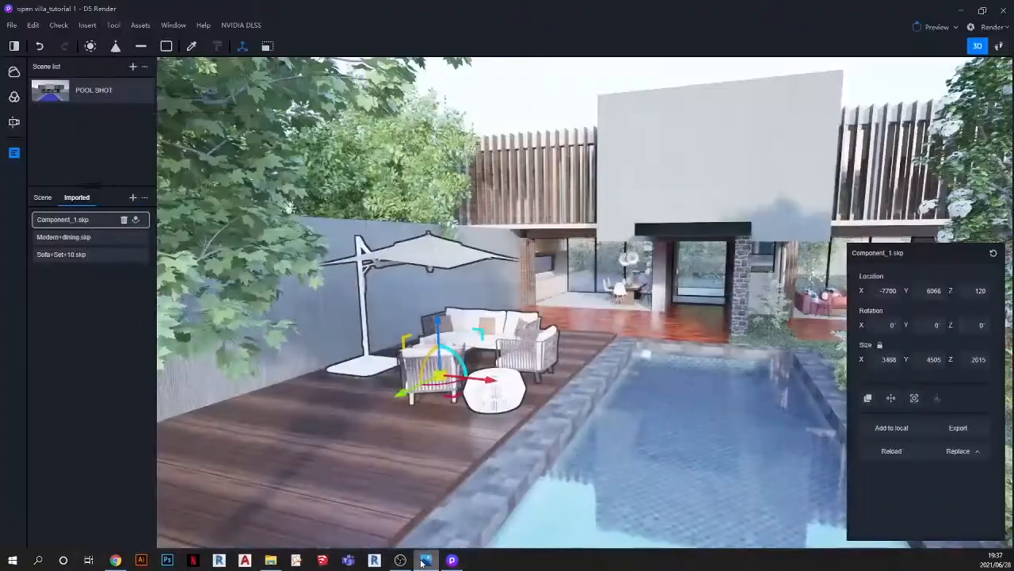
scroll(411, 319, up, 3)
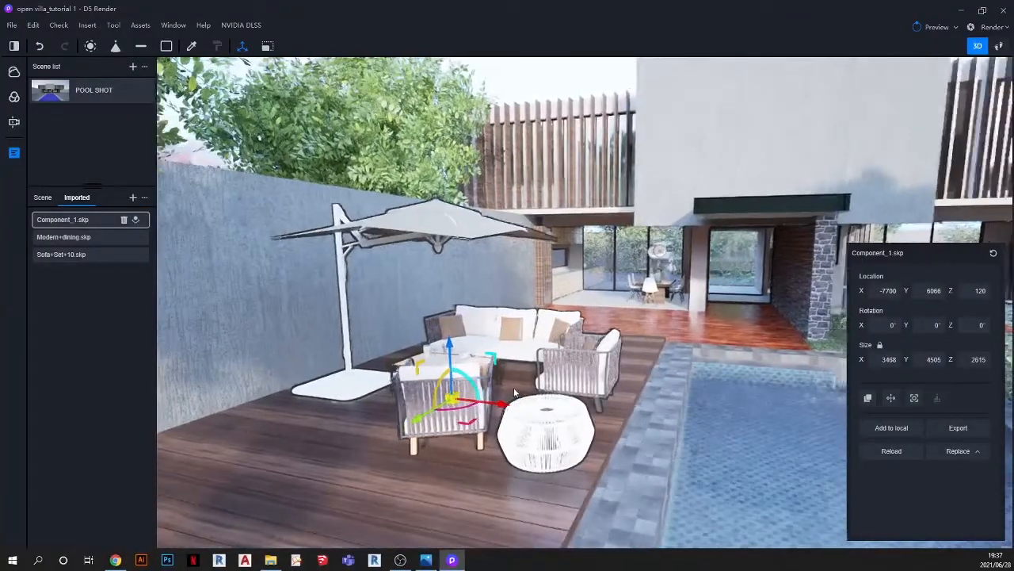
scroll(241, 349, up, 5)
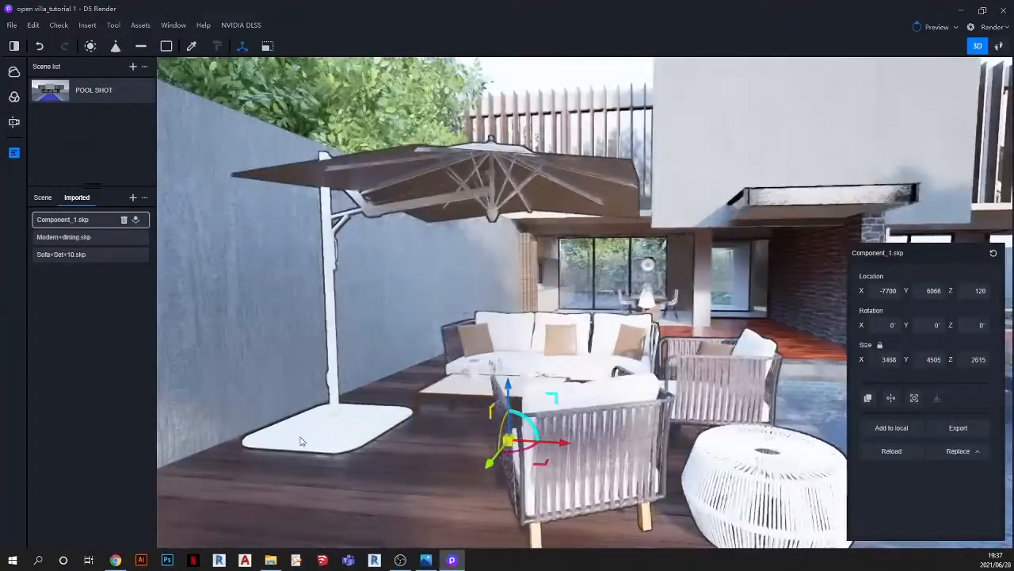
scroll(370, 321, down, 3)
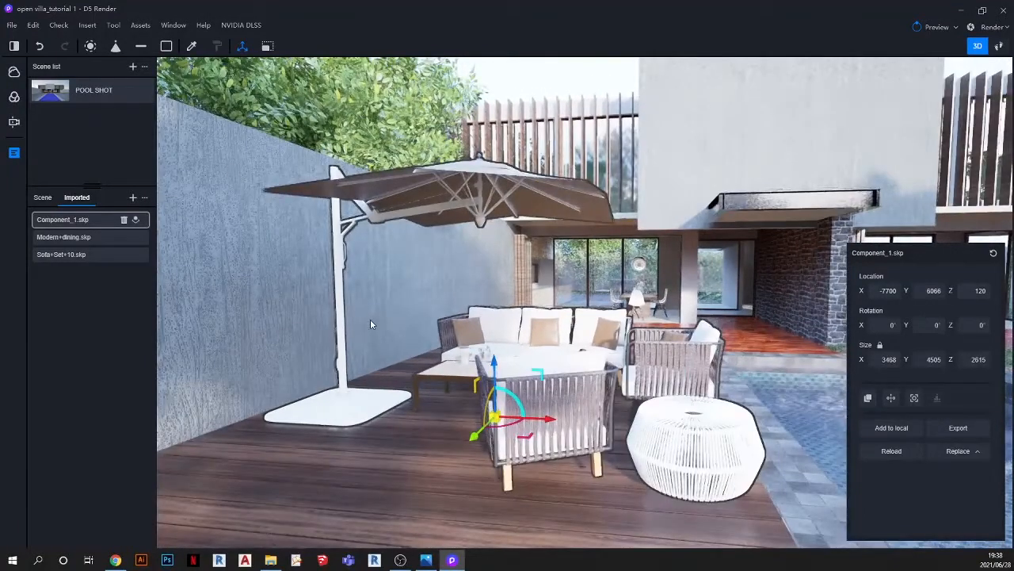
click(150, 25)
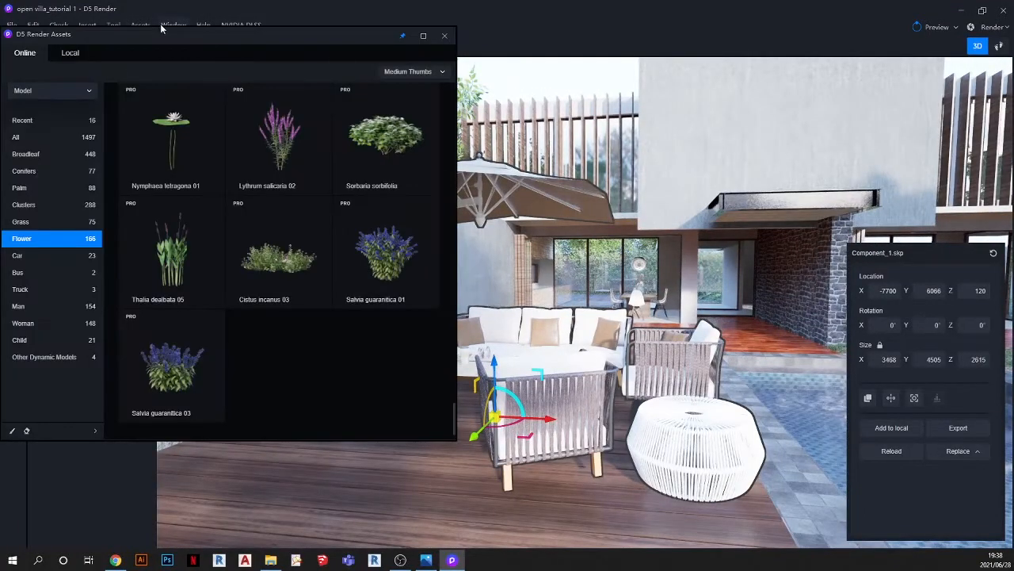
drag(167, 28, 188, 35)
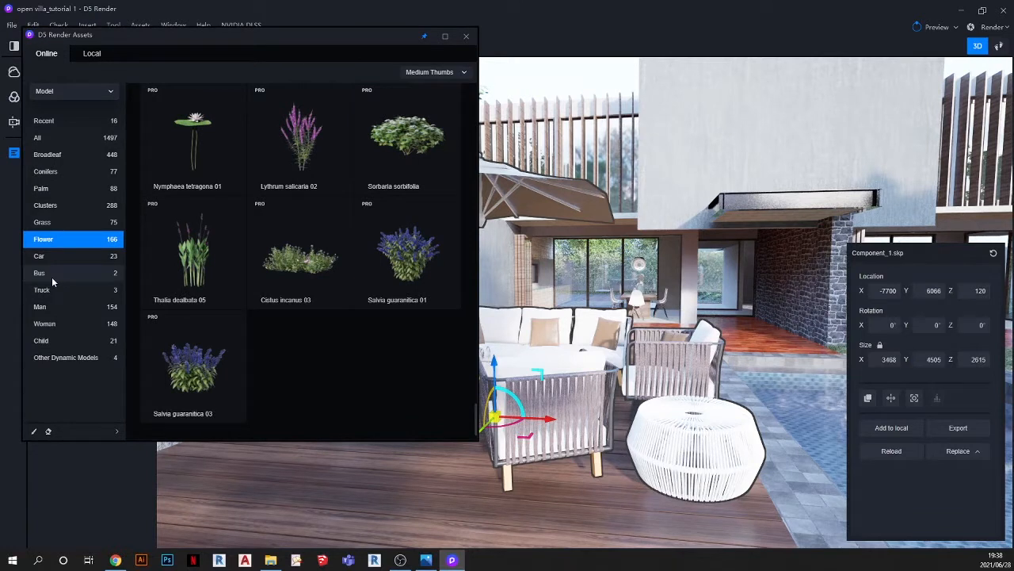
click(73, 94)
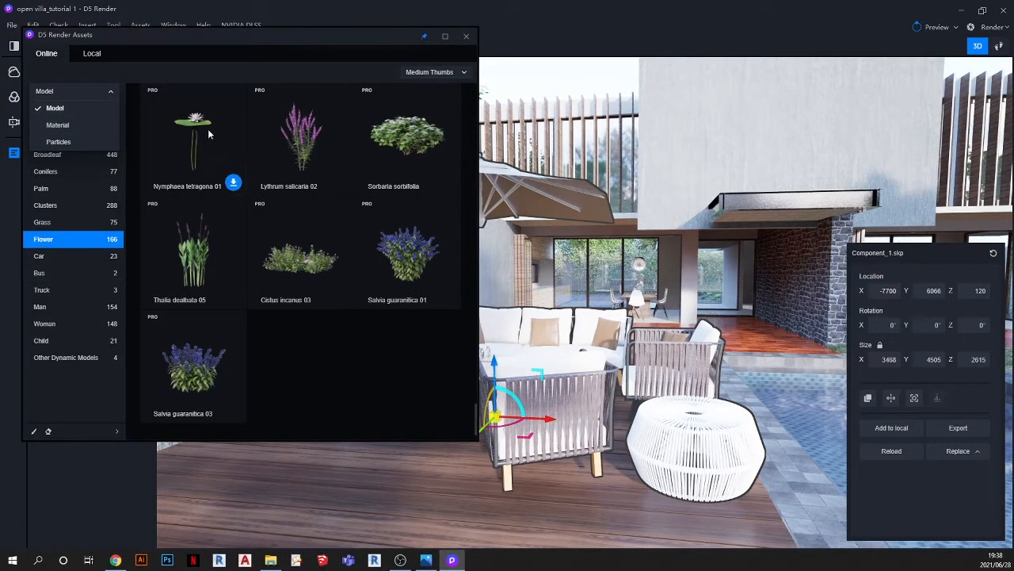
click(58, 125)
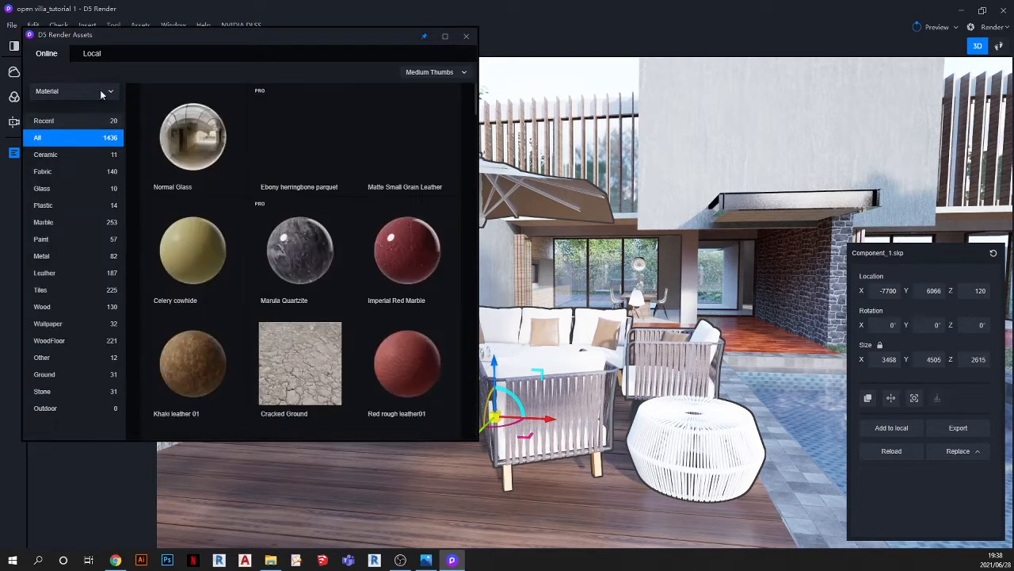
drag(145, 39, 586, 43)
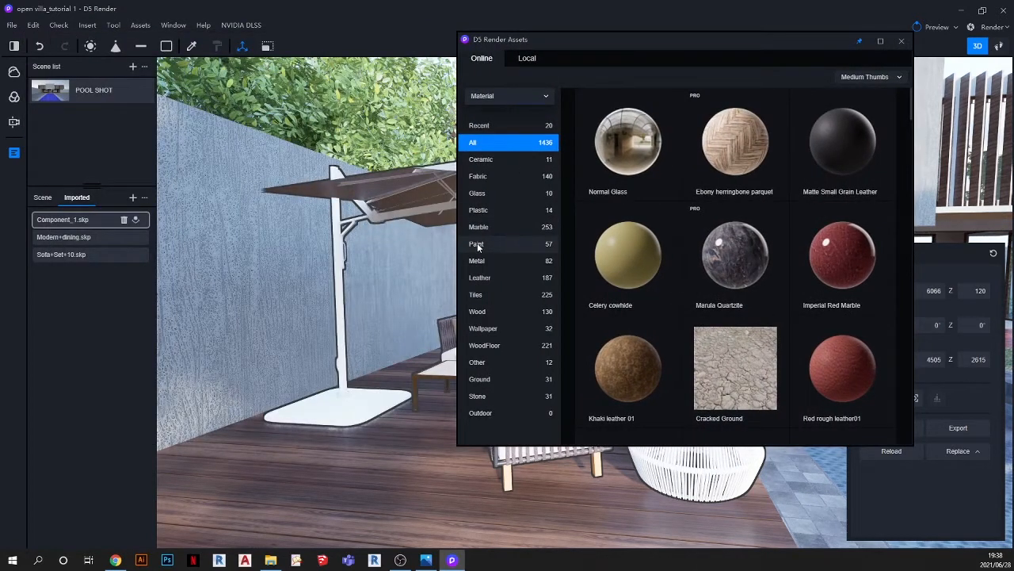
click(477, 262)
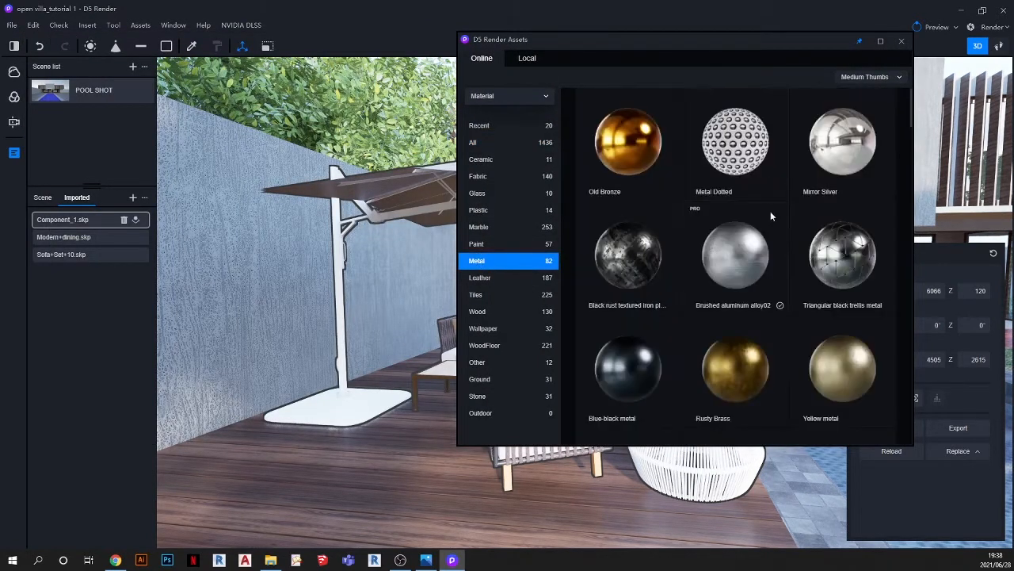
Step: Apply the Brushed Stainless Steel material to the umbrella's base and pole, and sample the stand's material
scroll(768, 249, down, 5)
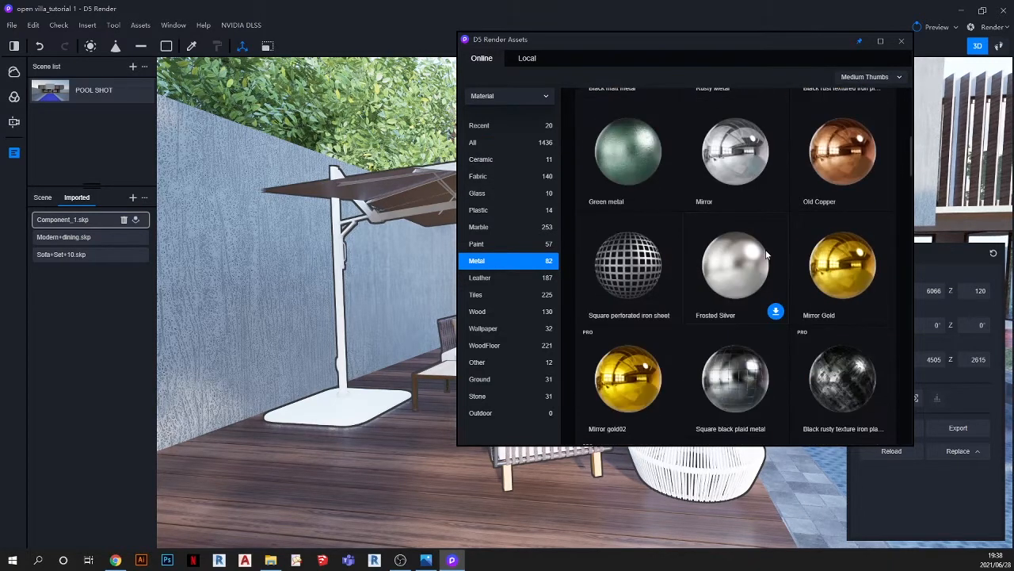
scroll(769, 269, down, 2)
click(750, 307)
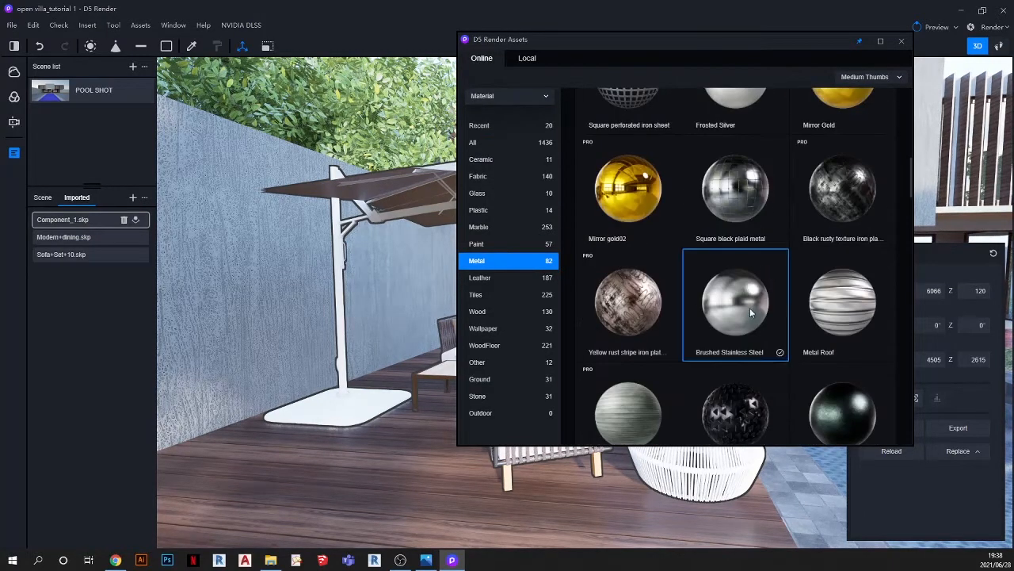
mouse_move(330, 347)
mouse_down()
mouse_move(350, 321)
mouse_move(364, 388)
mouse_move(382, 390)
mouse_move(361, 284)
mouse_move(348, 366)
mouse_up()
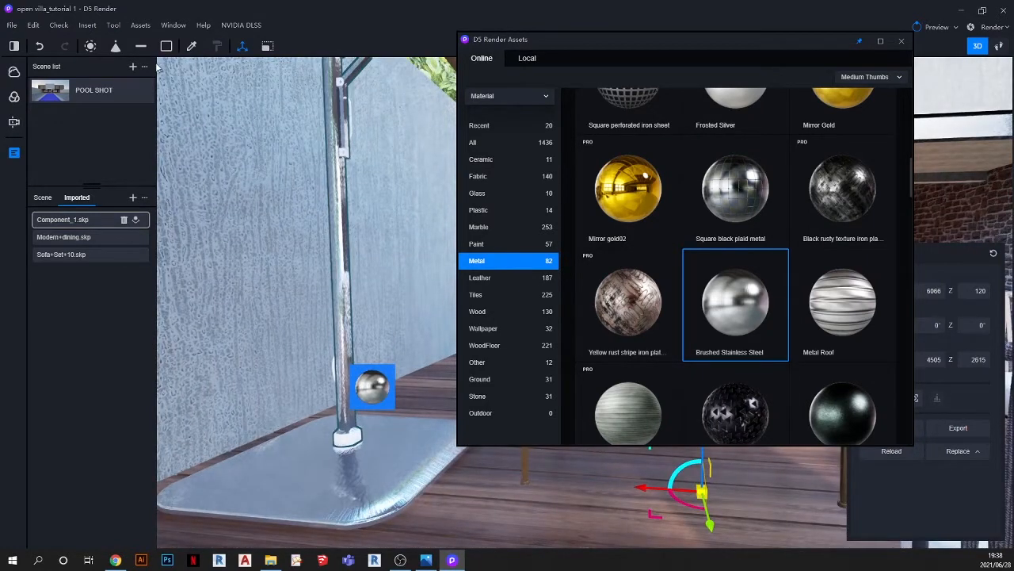
click(191, 46)
click(348, 440)
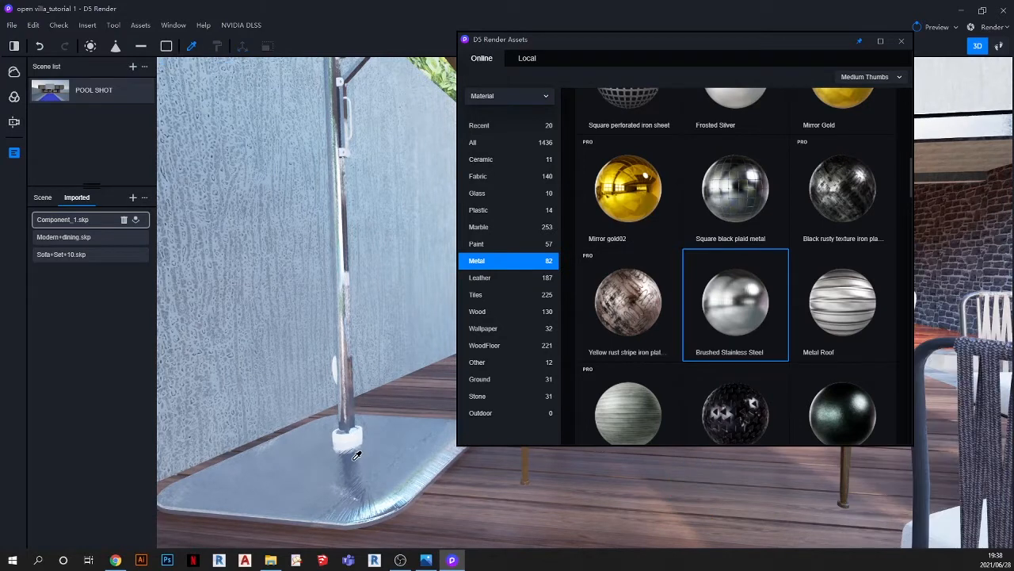
click(429, 452)
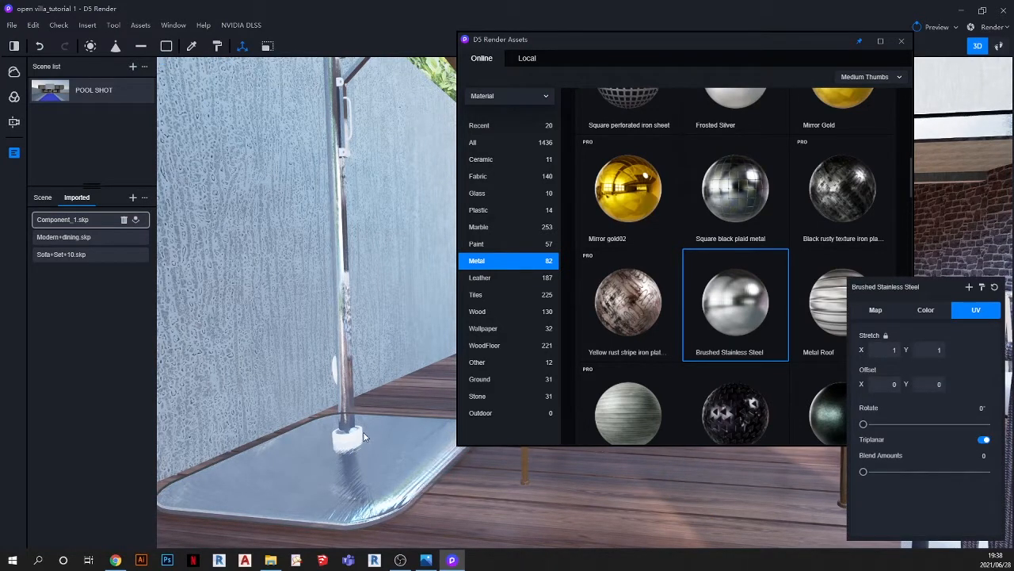
Step: Compare the umbrella with the reference image and apply the Black metal material to its stand, clearing the library from the umbrella
click(426, 560)
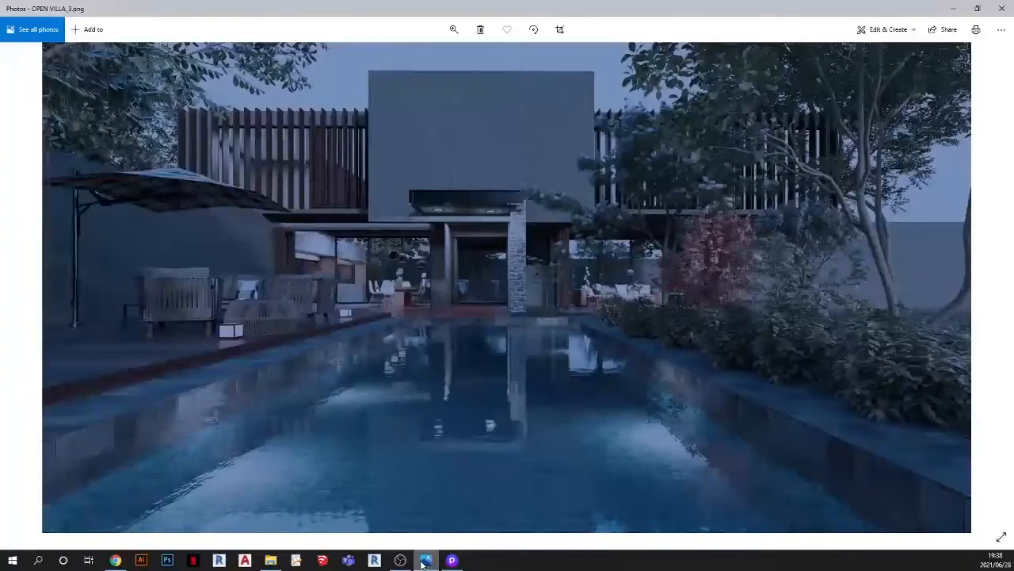
click(424, 560)
scroll(676, 268, down, 6)
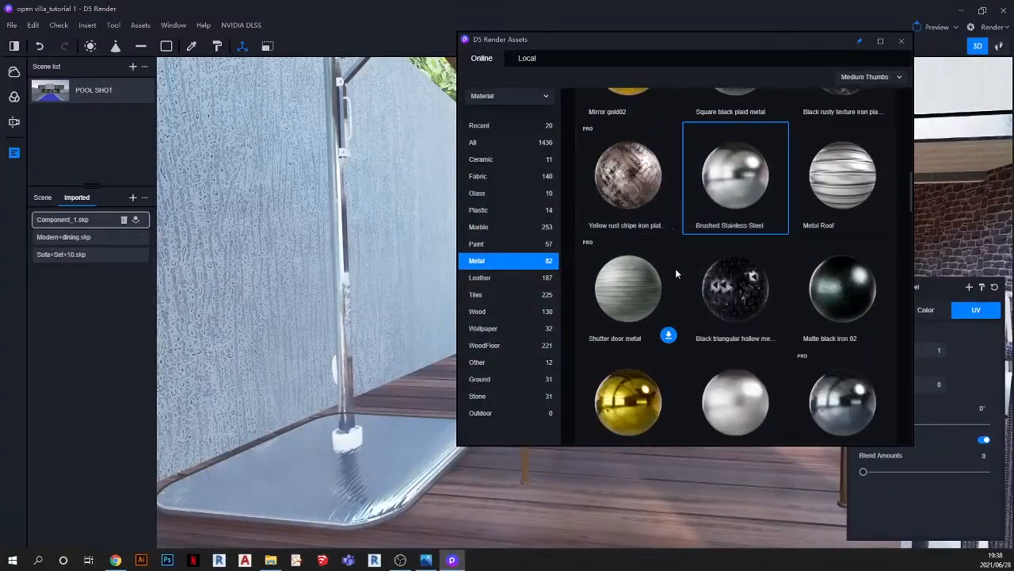
scroll(755, 293, down, 3)
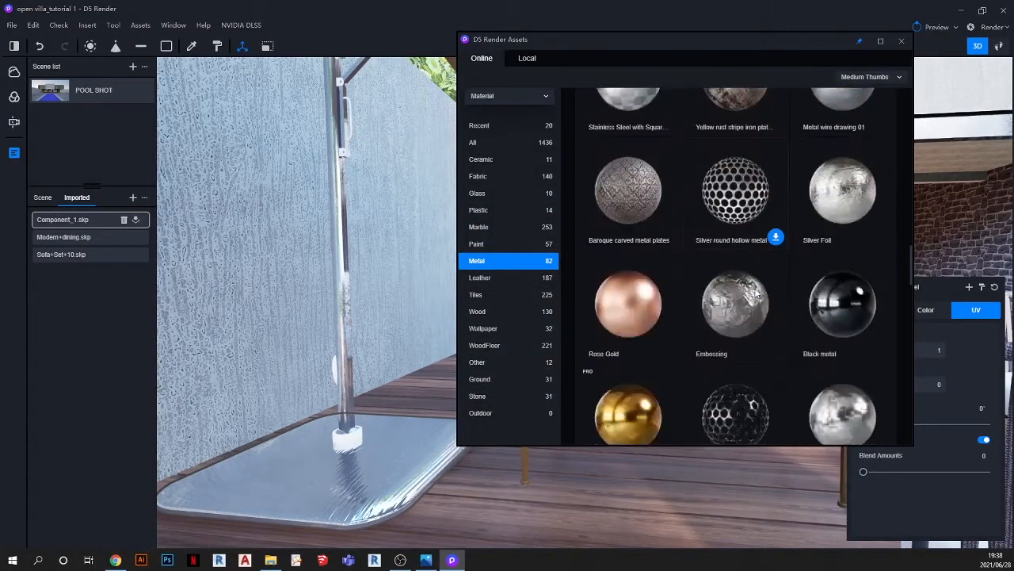
drag(283, 256, 307, 386)
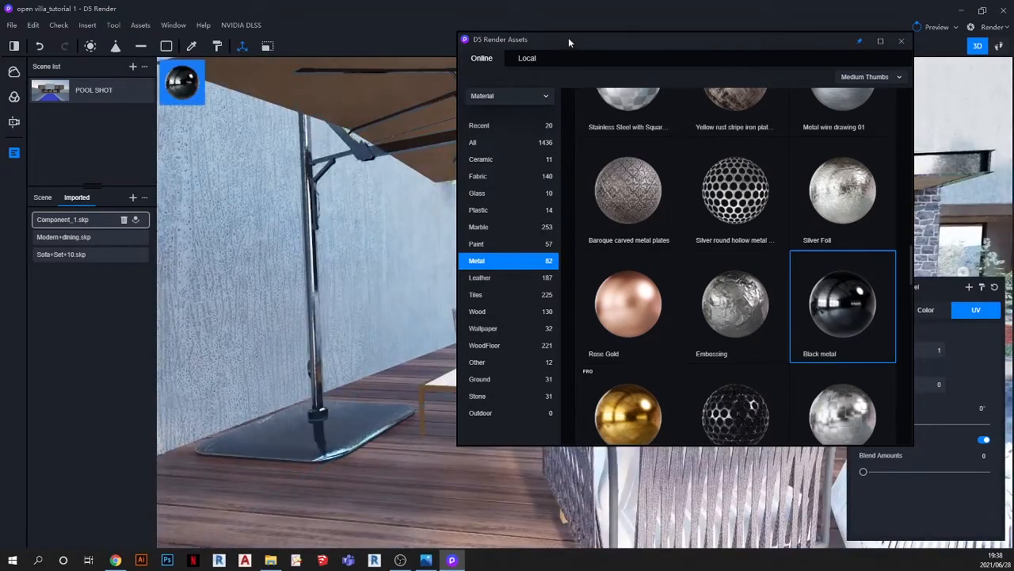
drag(568, 37, 422, 150)
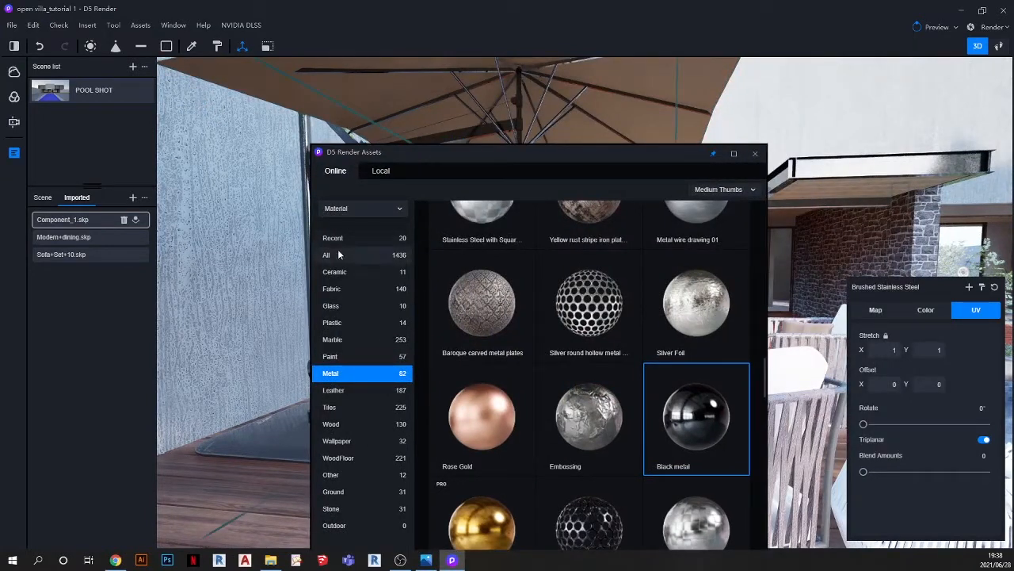
Step: Apply the Blue And White Check Cloth fabric from the online materials to the umbrella canopy, and sample the canopy's material
click(333, 288)
drag(525, 153, 223, 124)
drag(659, 132, 658, 132)
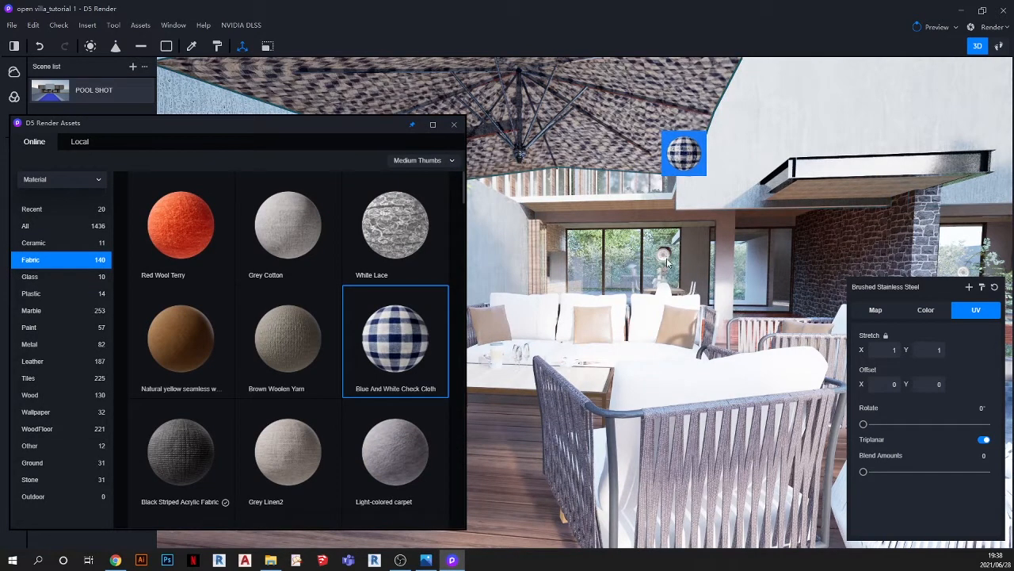
click(191, 46)
click(570, 103)
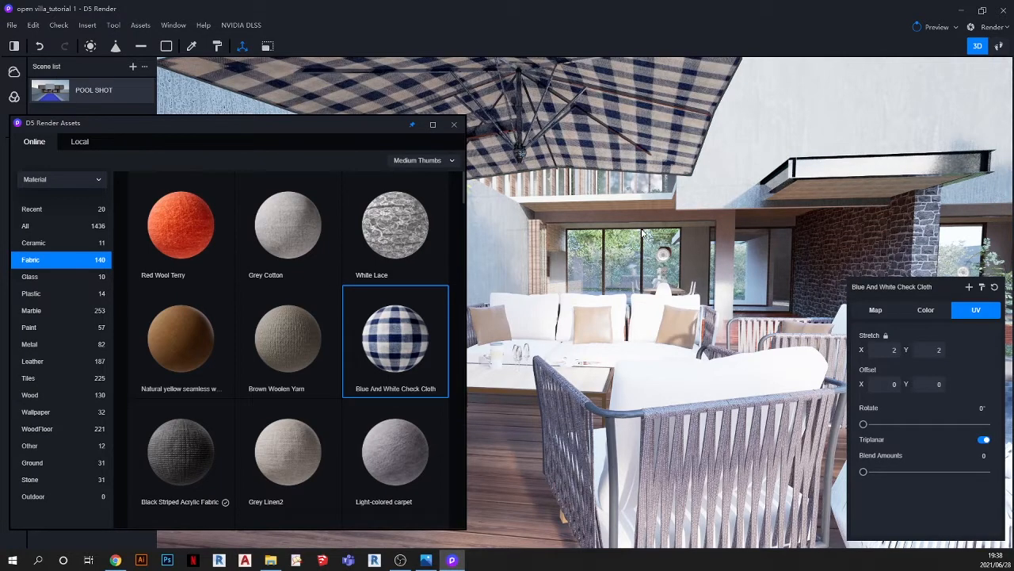
Step: Close the material library, inspect the umbrella and lounge set from several angles, and compare them with the reference image
scroll(645, 259, down, 4)
middle_drag(633, 264, 721, 228)
scroll(617, 263, down, 3)
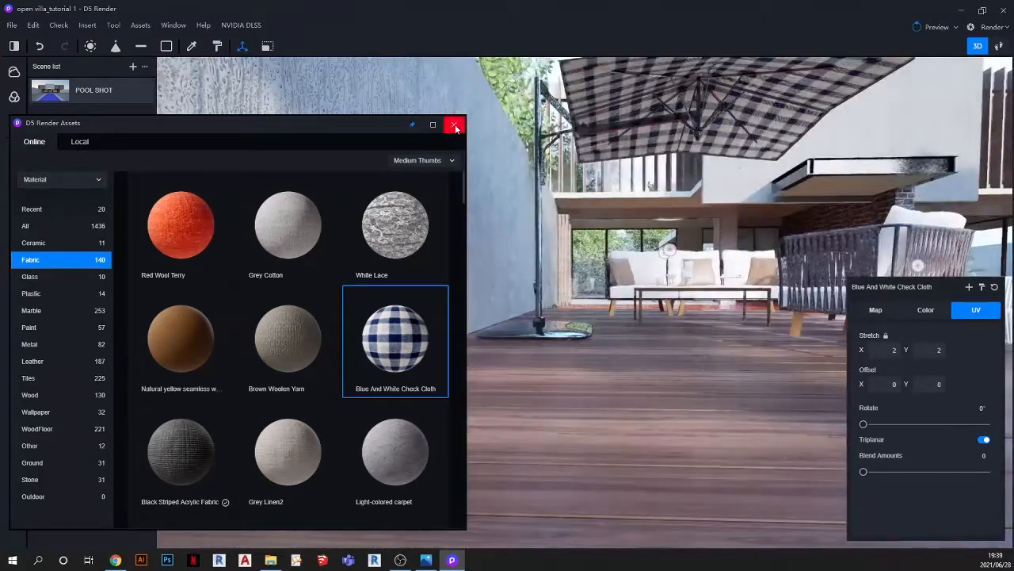
click(454, 125)
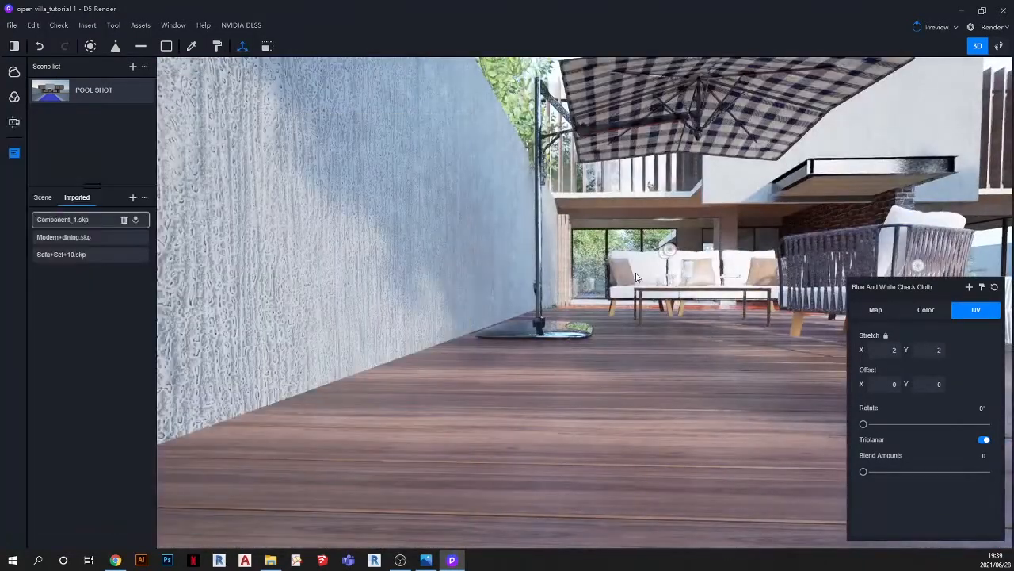
middle_drag(636, 277, 514, 288)
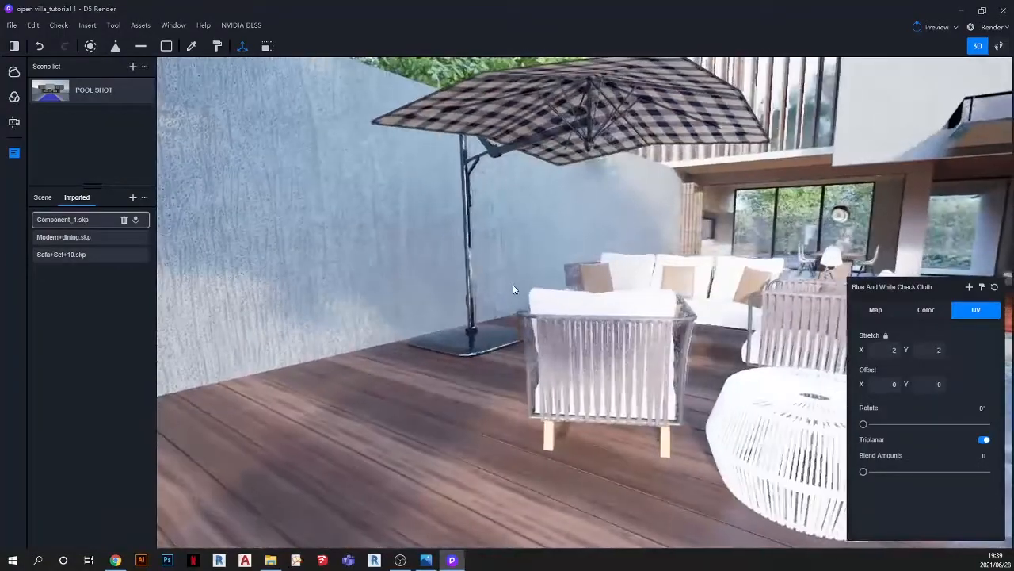
scroll(514, 288, down, 3)
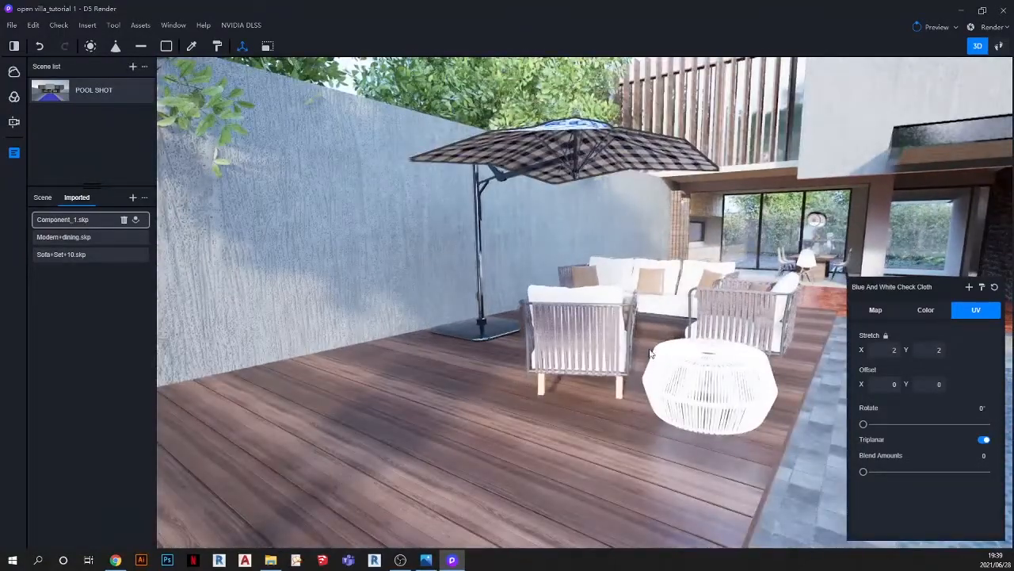
right_drag(649, 353, 523, 444)
scroll(496, 490, up, 3)
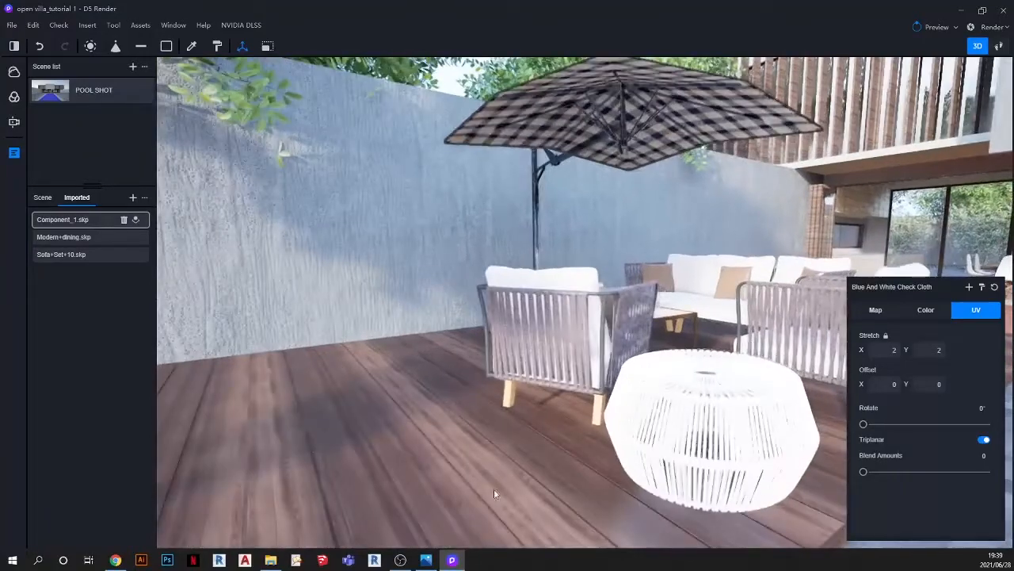
click(429, 562)
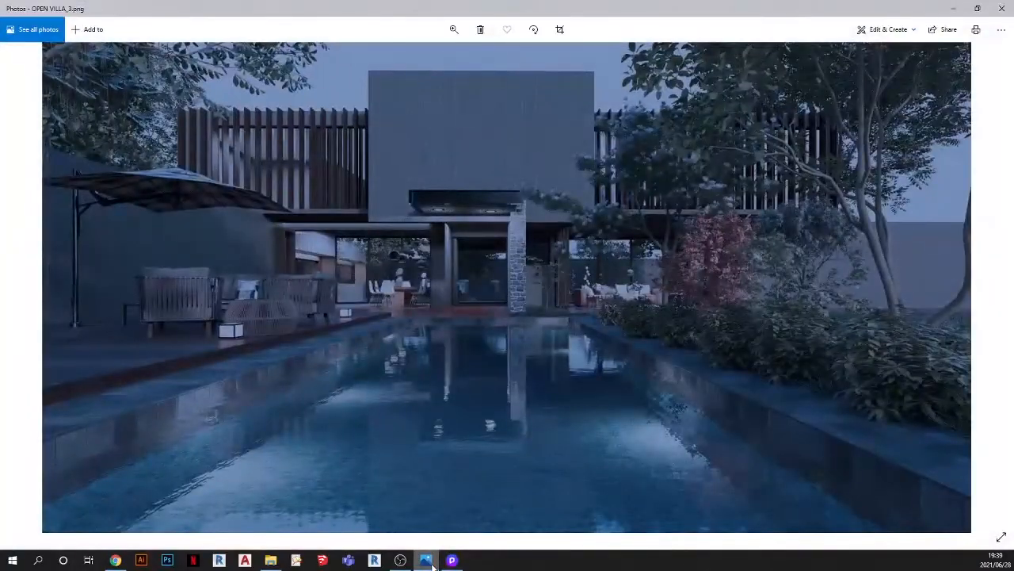
click(432, 563)
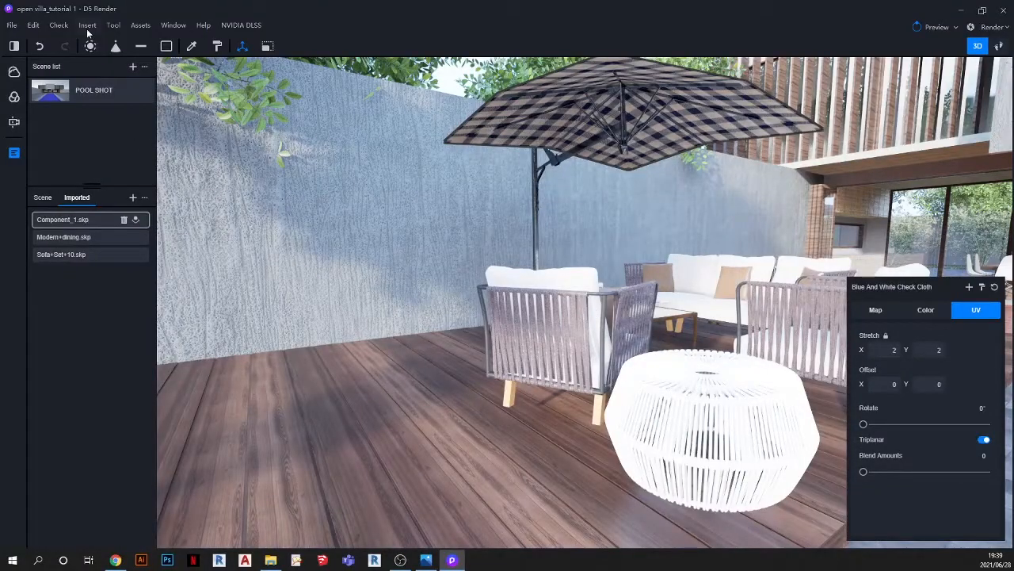
Step: Apply the Black Striped Acrylic Fabric material to the seat cushions of the outdoor lounge set, and sample the cushion material
click(141, 25)
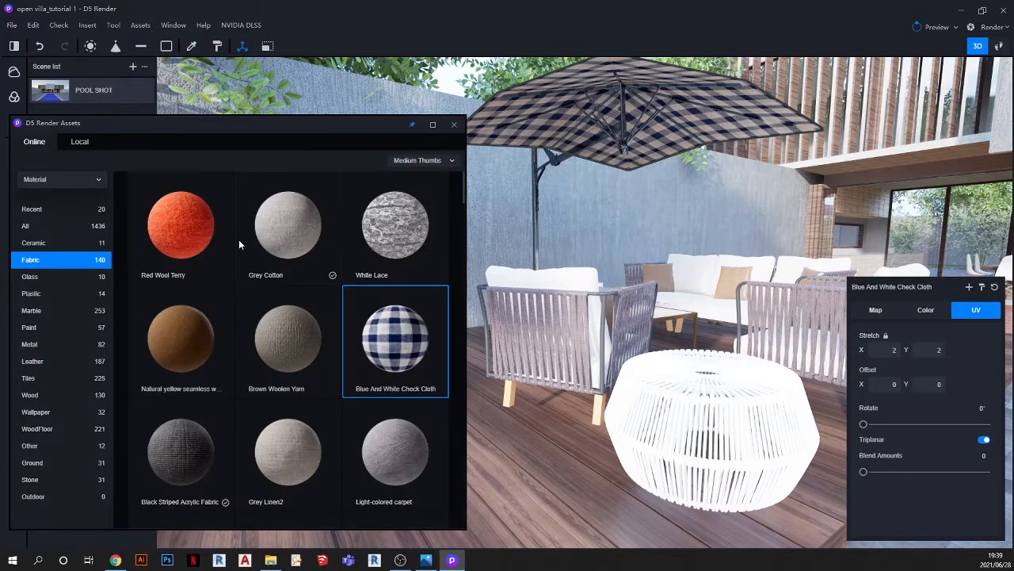
drag(178, 452, 584, 309)
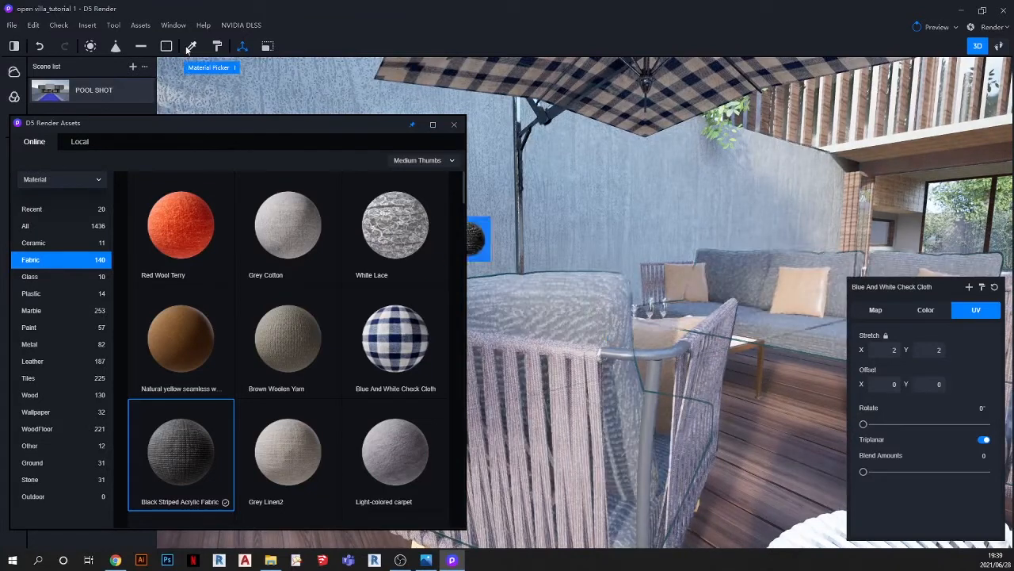
click(581, 318)
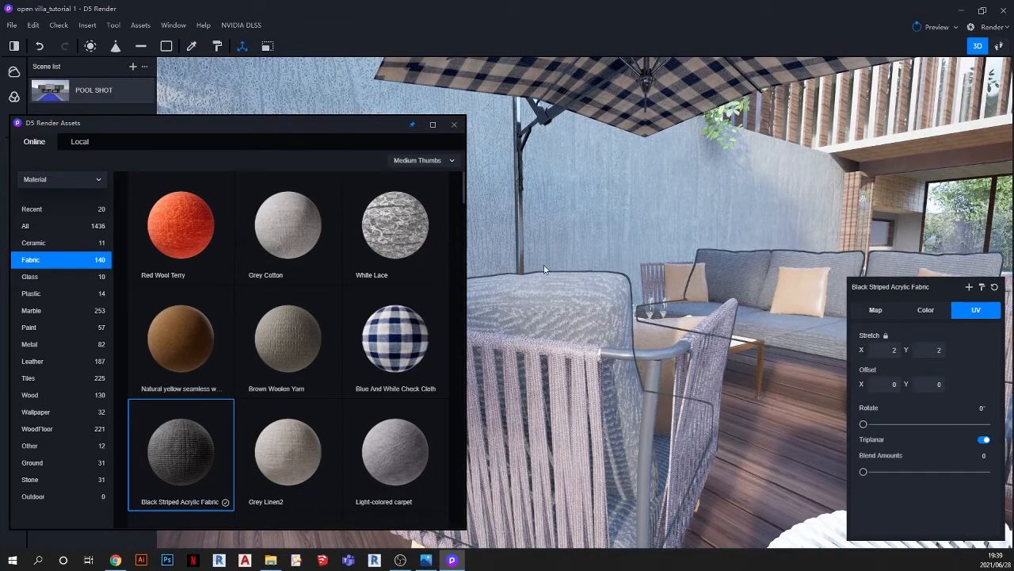
Step: Set the cushion fabric's UV stretch to 0.68 in X and Y, and turn off its triplanar mapping
drag(391, 128, 293, 128)
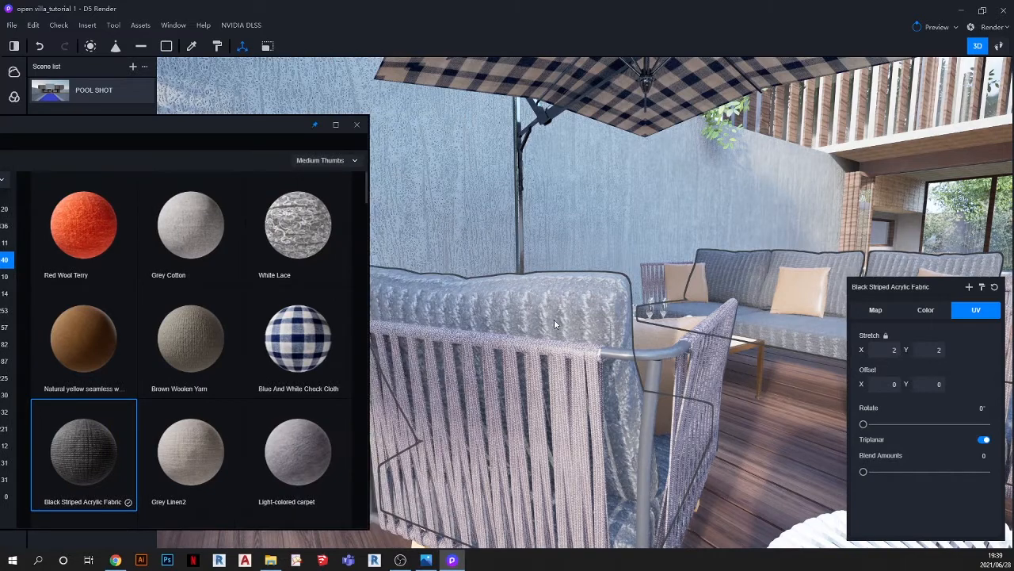
scroll(545, 362, down, 3)
right_drag(543, 363, 646, 374)
scroll(646, 374, up, 1)
drag(898, 349, 319, 341)
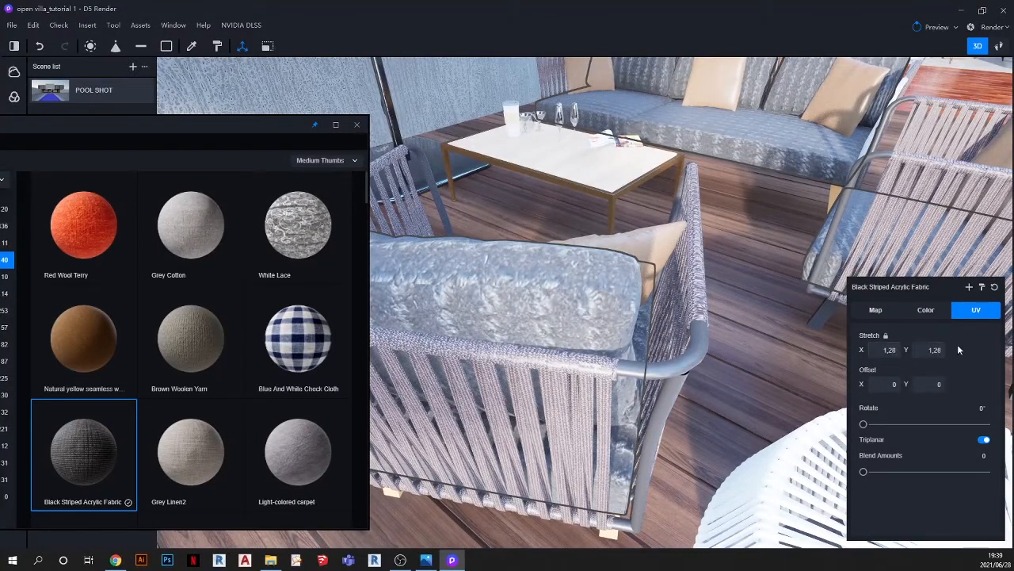
drag(958, 346, 1009, 339)
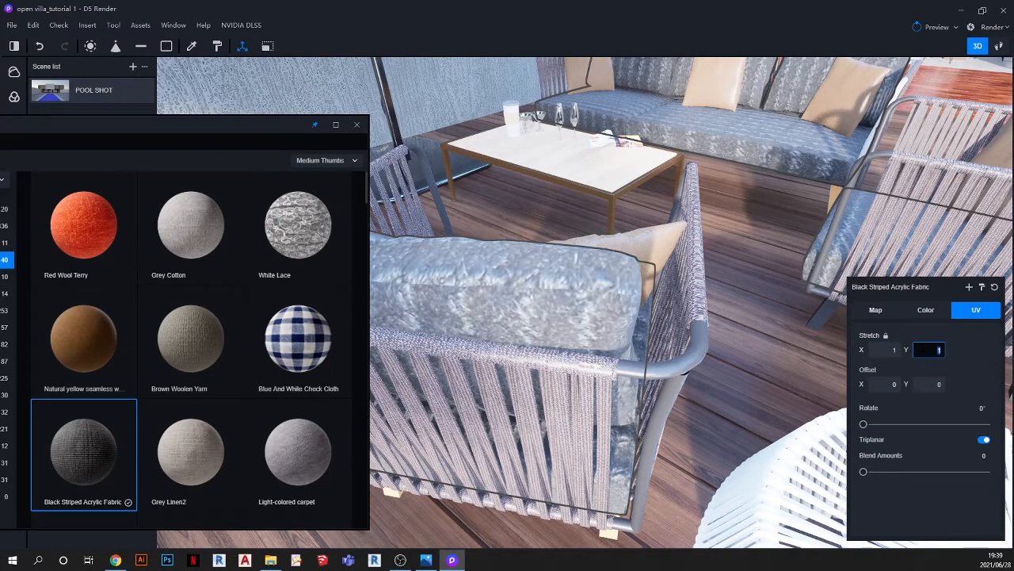
mouse_move(645, 349)
mouse_down()
mouse_move(230, 305)
mouse_move(4, 294)
mouse_move(665, 366)
mouse_move(643, 368)
mouse_up()
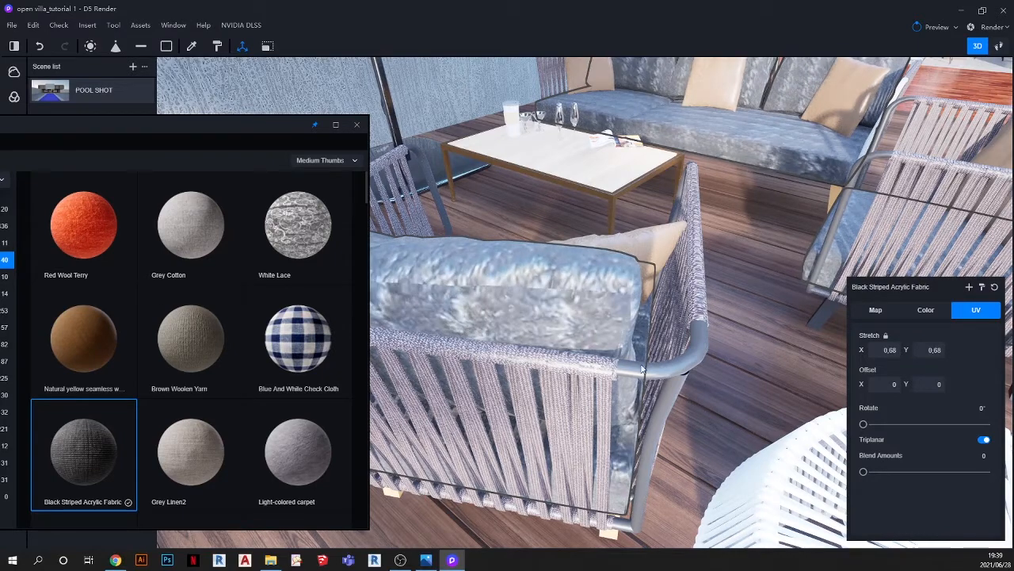
click(985, 443)
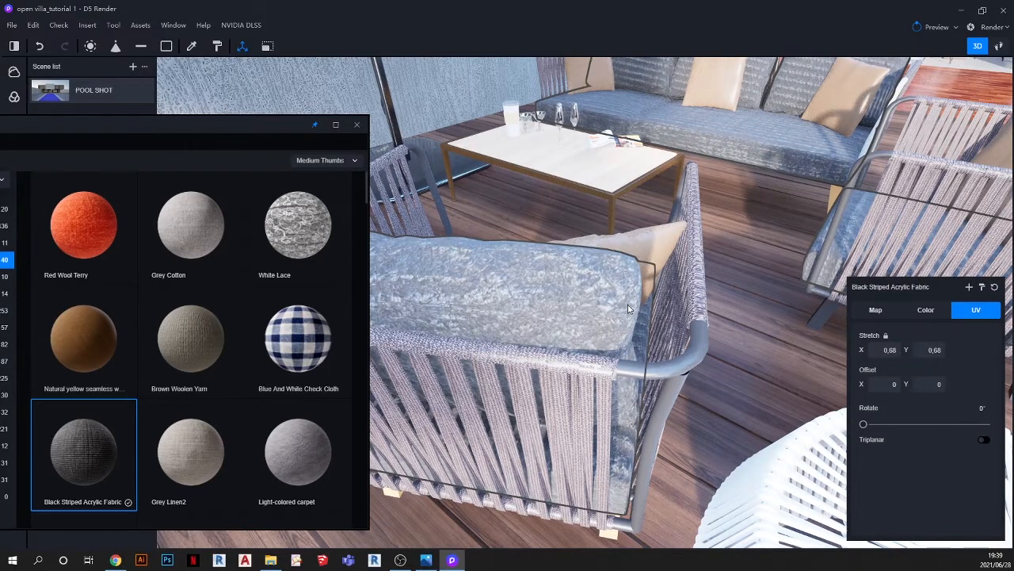
Step: Sample the woven strap material on the armchair's back and reduce its UV stretch to about 49.193 in X and 13.183 in Y
scroll(627, 310, down, 3)
right_drag(604, 326, 618, 249)
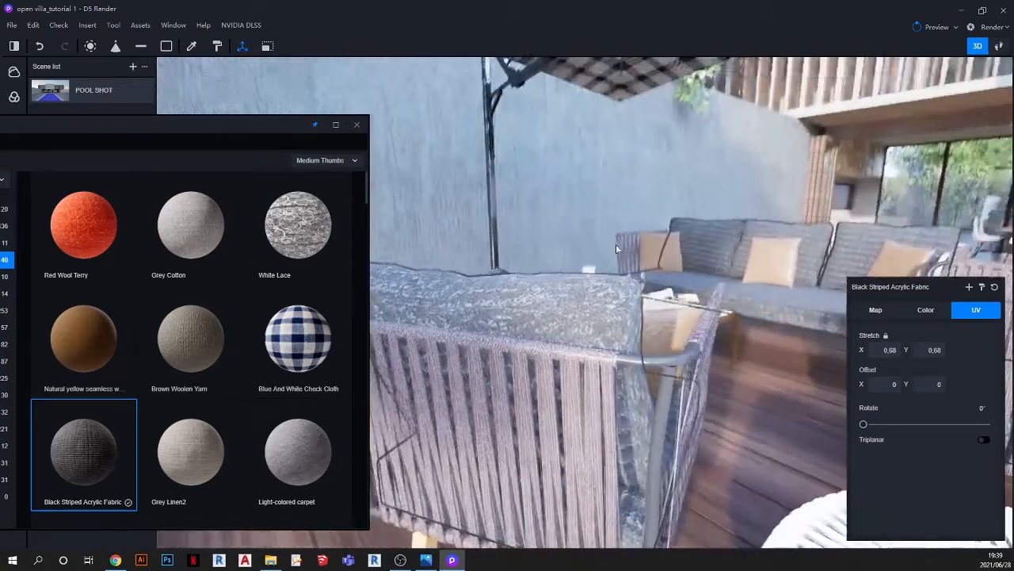
scroll(617, 245, down, 4)
right_drag(664, 307, 676, 306)
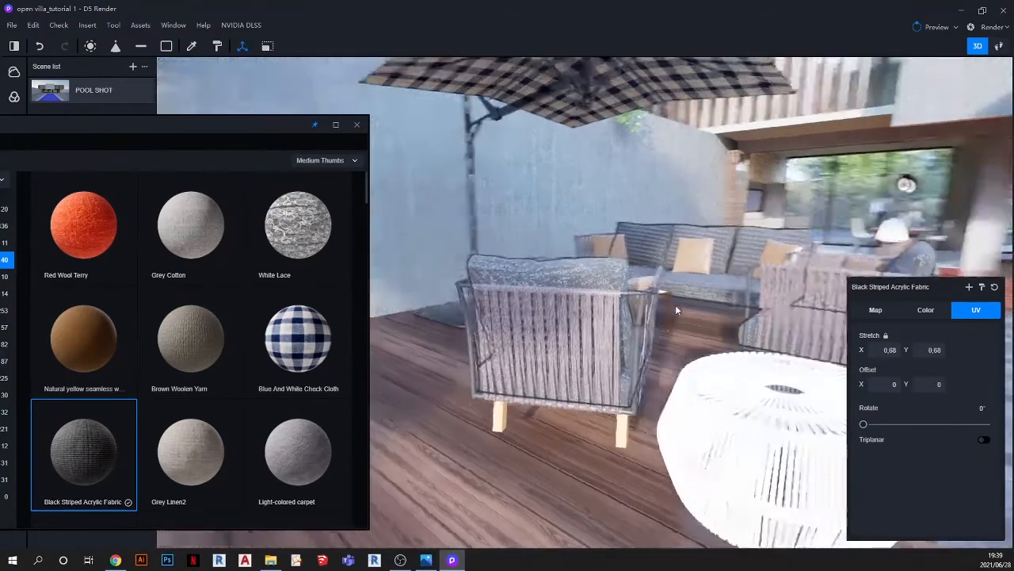
scroll(527, 292, up, 5)
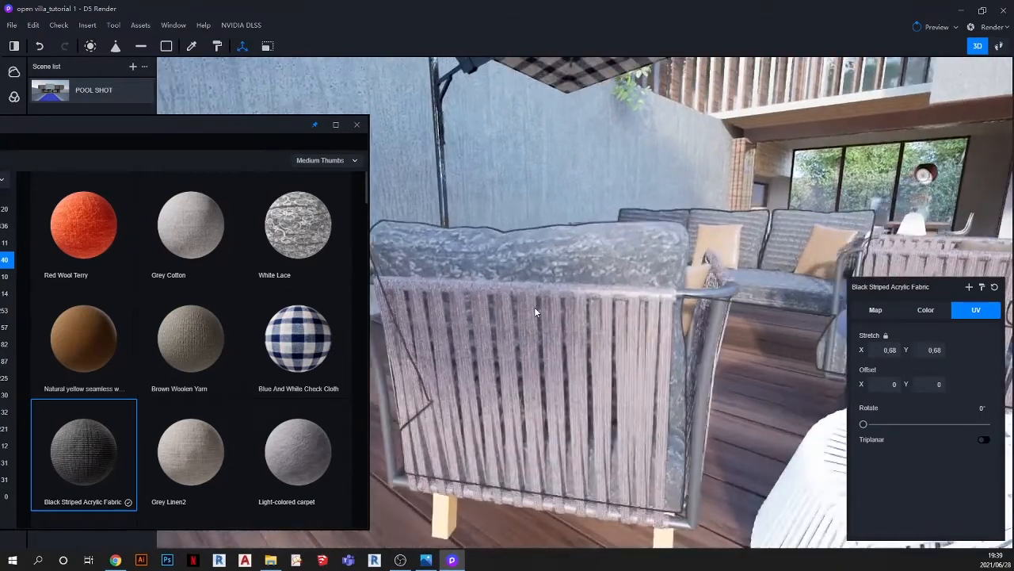
scroll(571, 309, up, 2)
scroll(608, 303, down, 2)
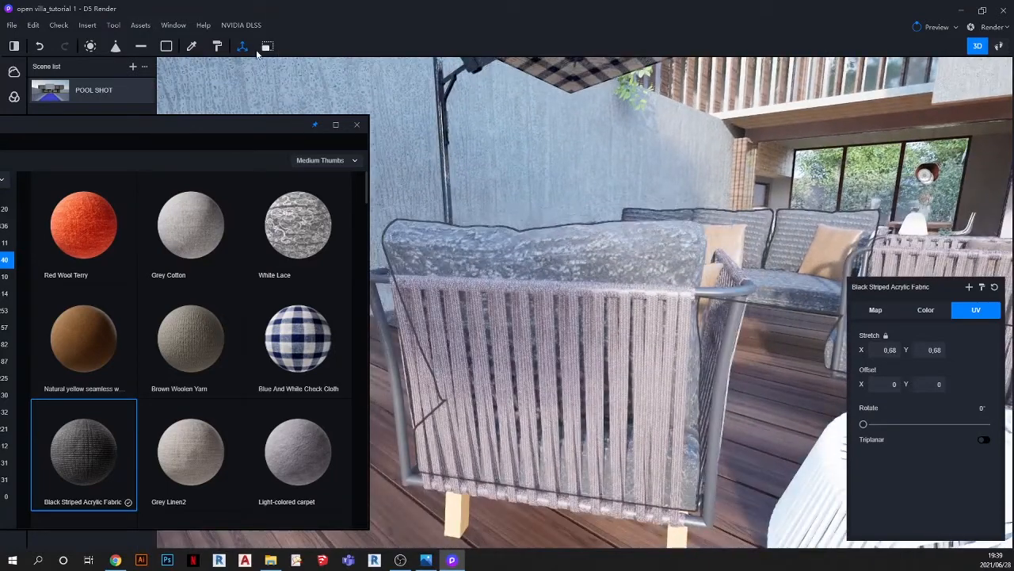
click(194, 47)
scroll(681, 355, up, 4)
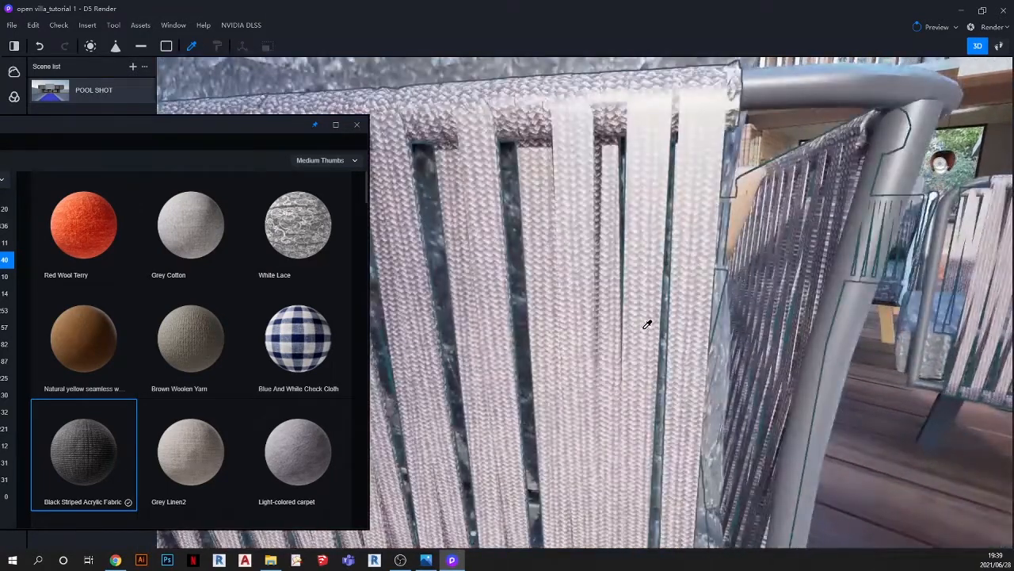
click(648, 323)
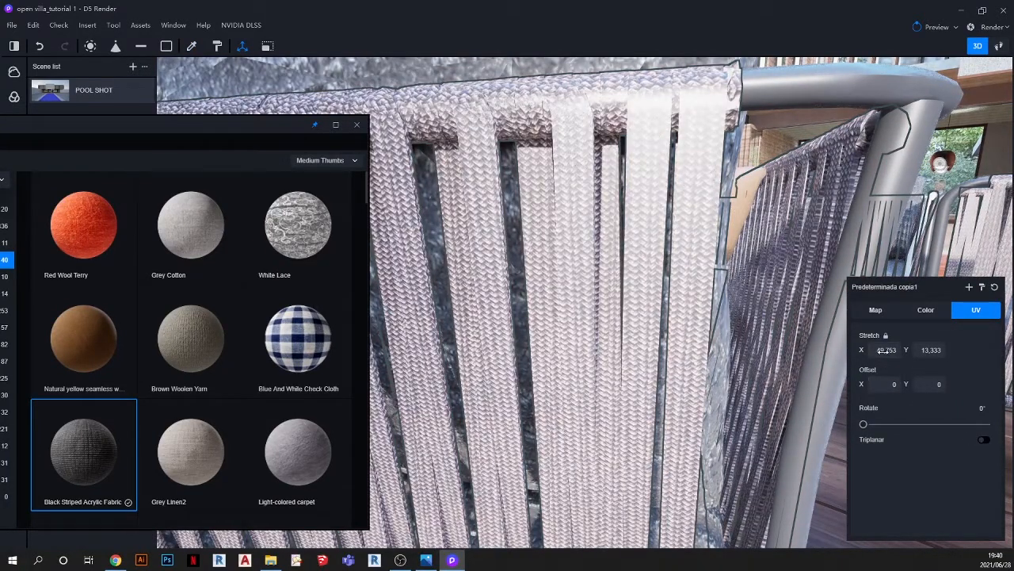
drag(865, 350, 797, 347)
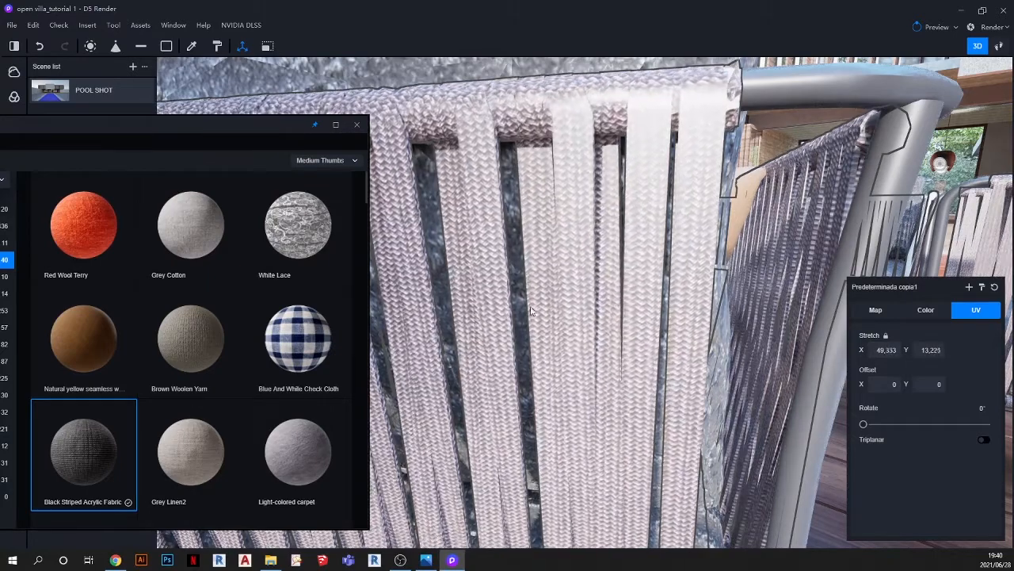
Step: Close the material library, deselect the furniture, and compare the whole pool view with the reference image
scroll(637, 249, down, 6)
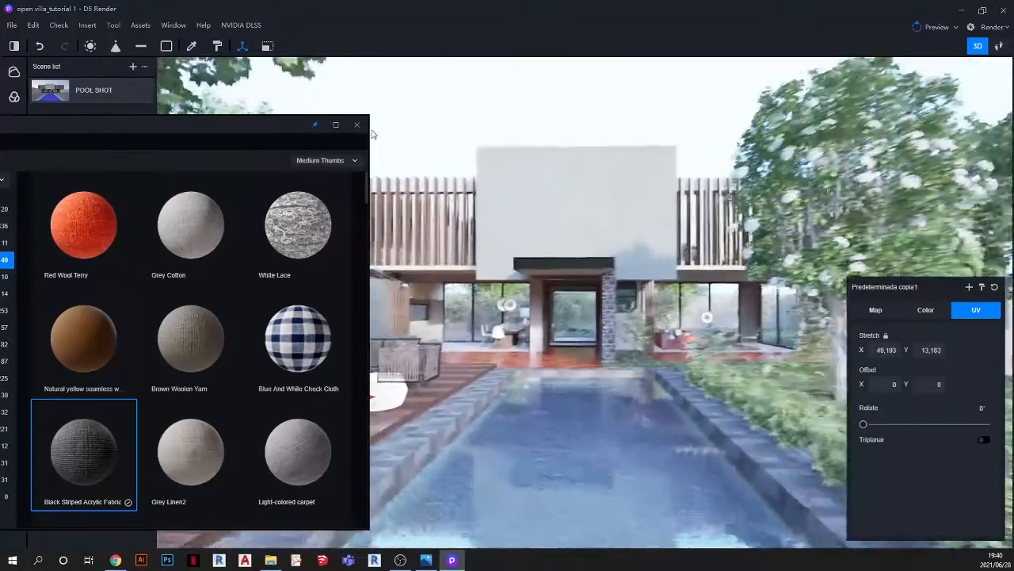
drag(290, 121, 411, 103)
click(476, 110)
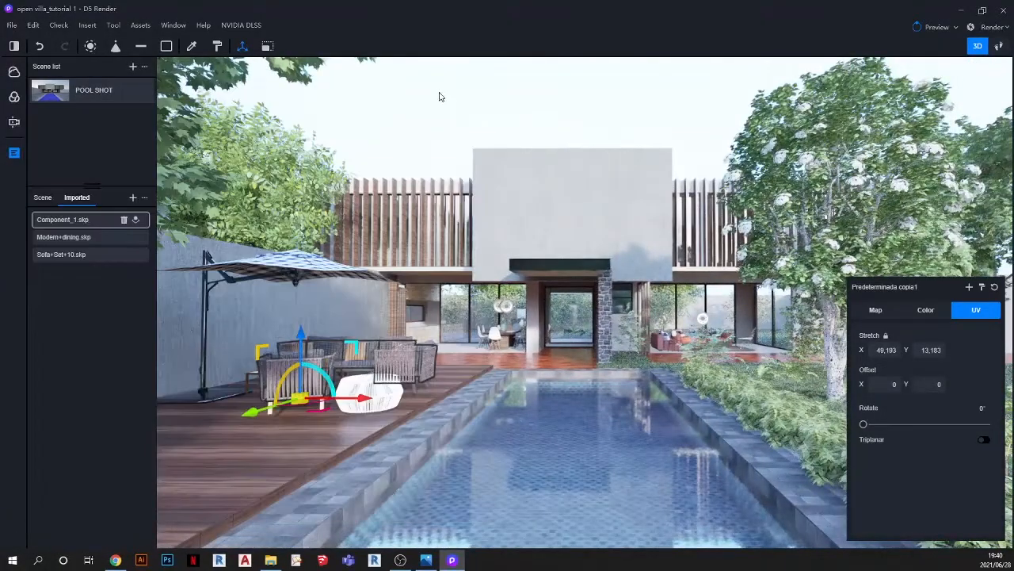
click(440, 97)
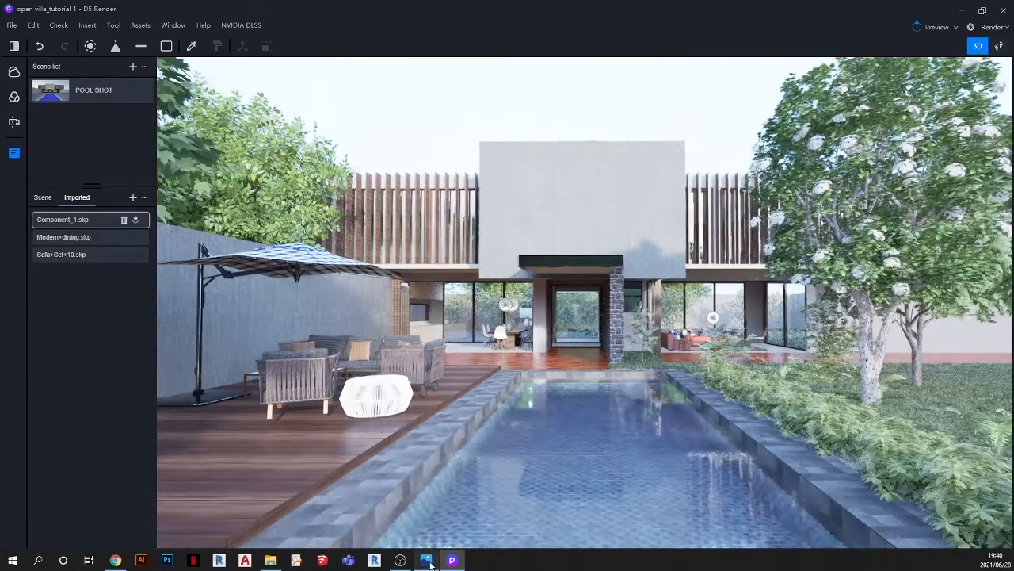
click(426, 561)
click(426, 560)
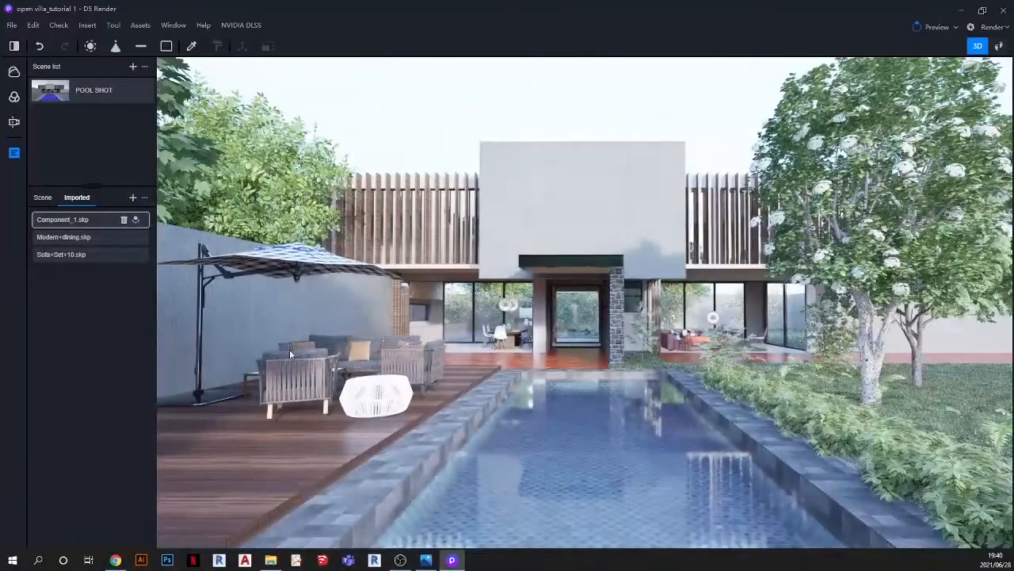
Step: Copy the Blue And White Check Cloth material from the umbrella canopy onto the lounge set's throw pillows
scroll(317, 384, up, 3)
scroll(394, 370, up, 3)
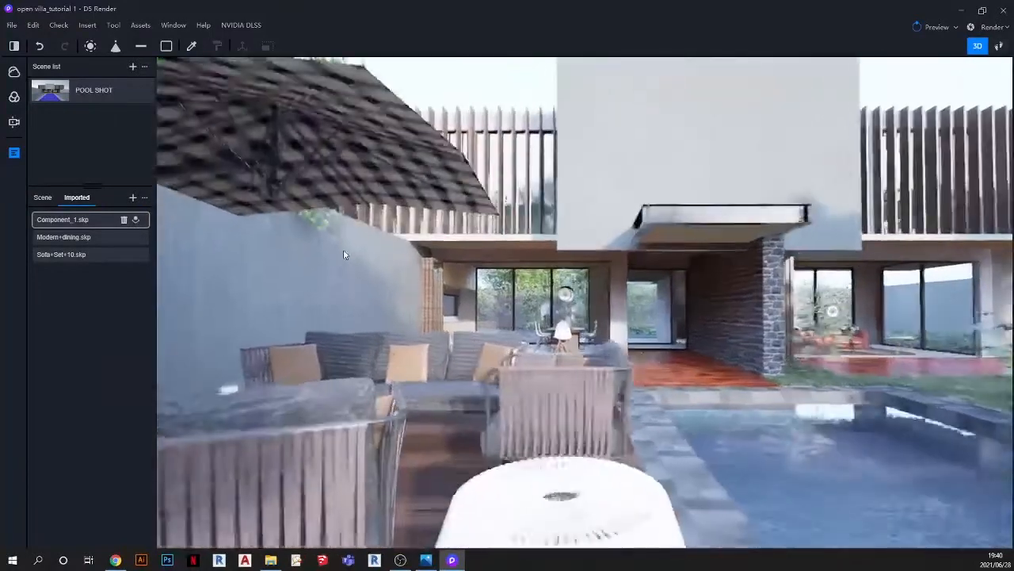
click(192, 47)
click(433, 101)
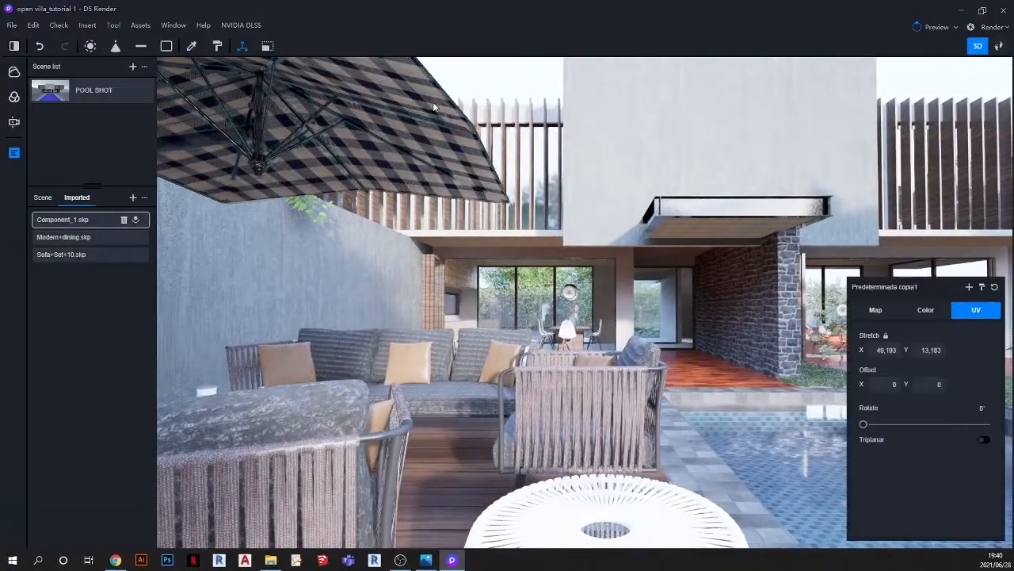
scroll(420, 371, up, 4)
click(404, 368)
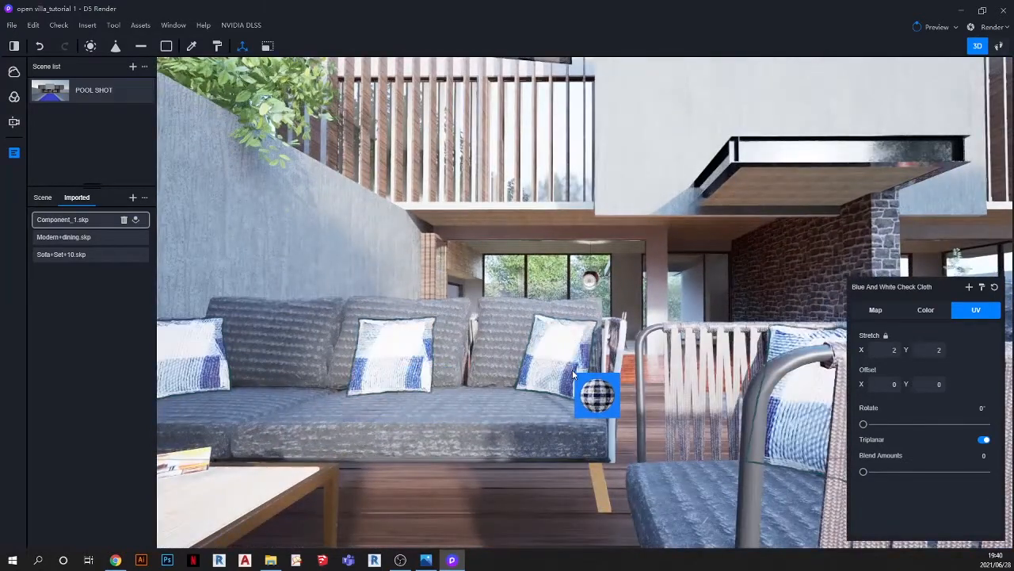
scroll(416, 270, down, 2)
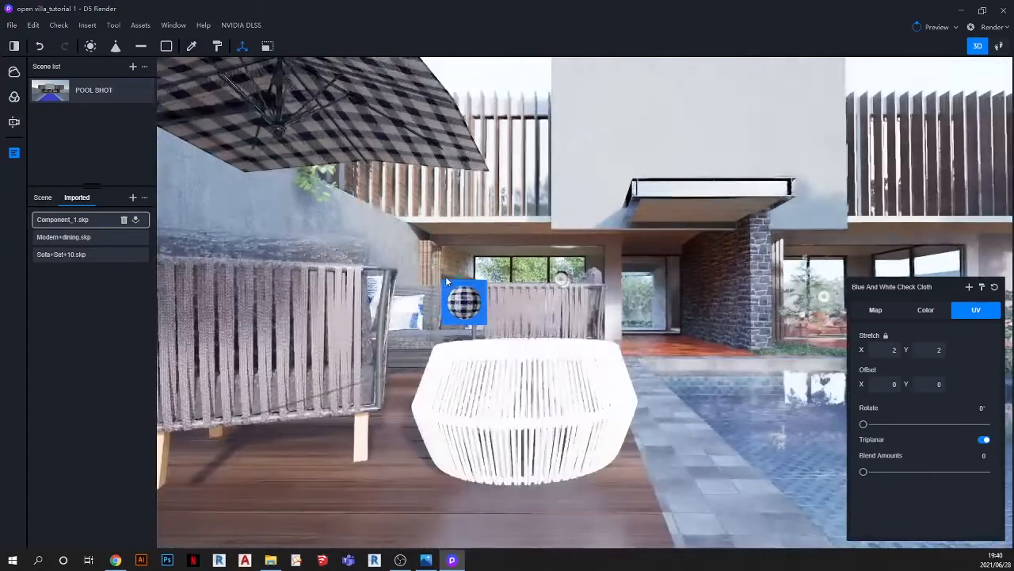
key(Escape)
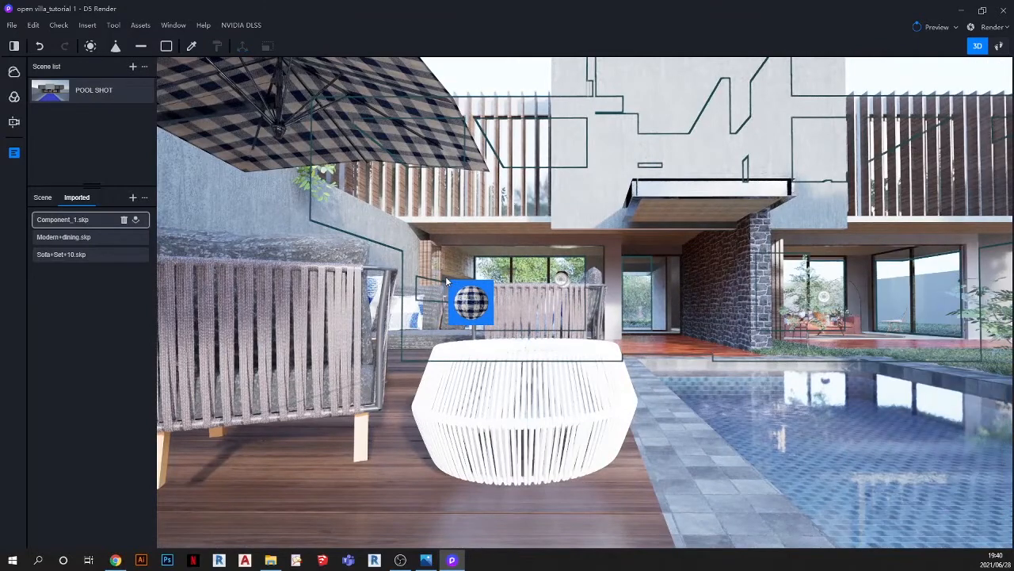
Step: Copy the woven strap material from the armchair's back onto the round slatted coffee table
scroll(436, 415, up, 1)
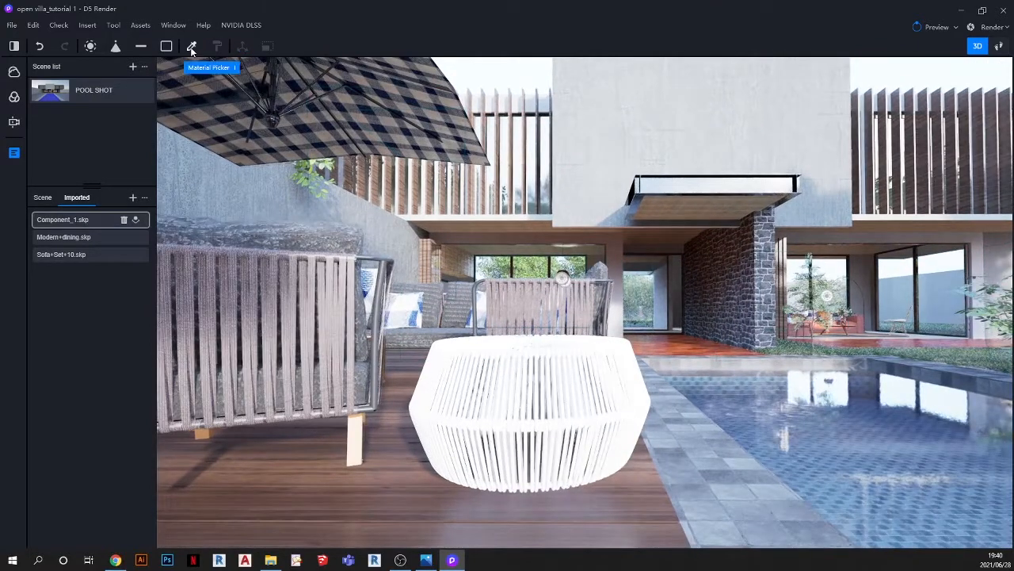
scroll(346, 303, up, 2)
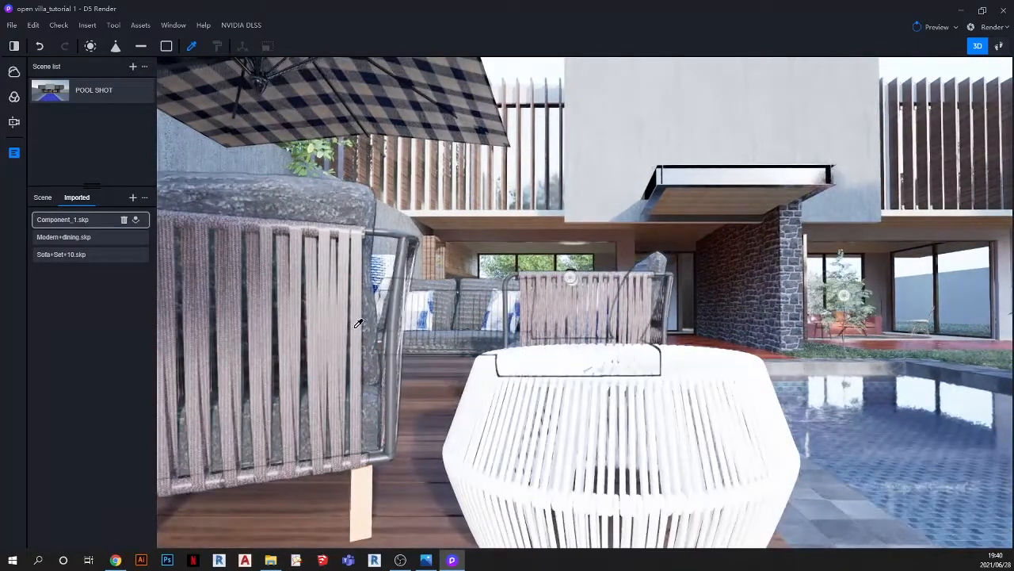
scroll(359, 326, up, 1)
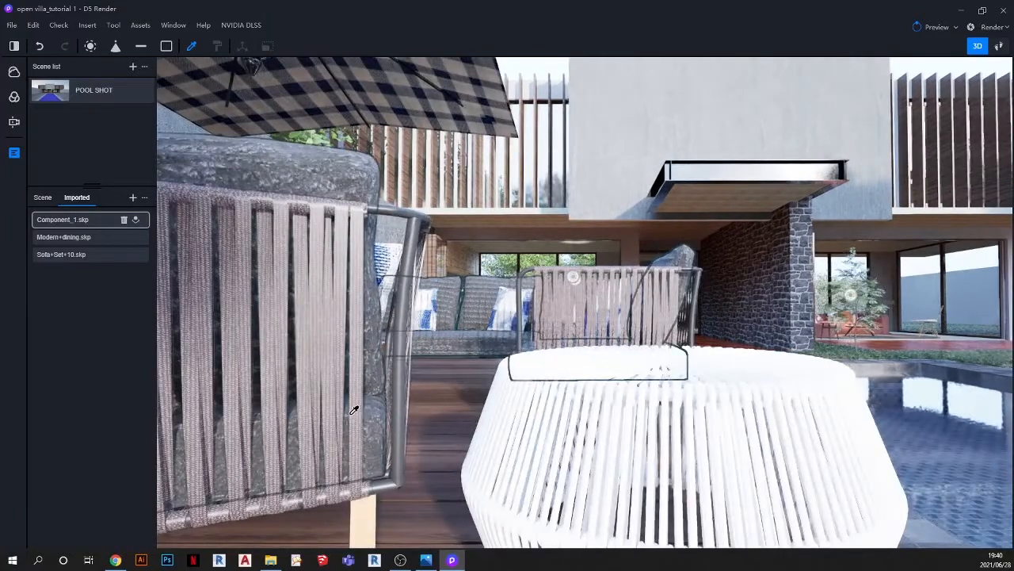
click(359, 409)
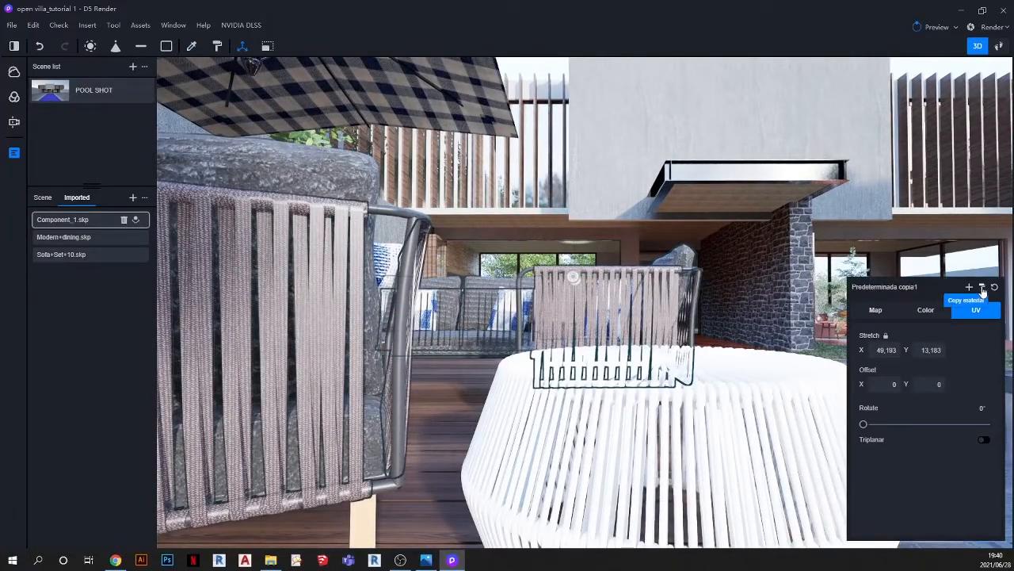
key(u)
scroll(504, 519, up, 4)
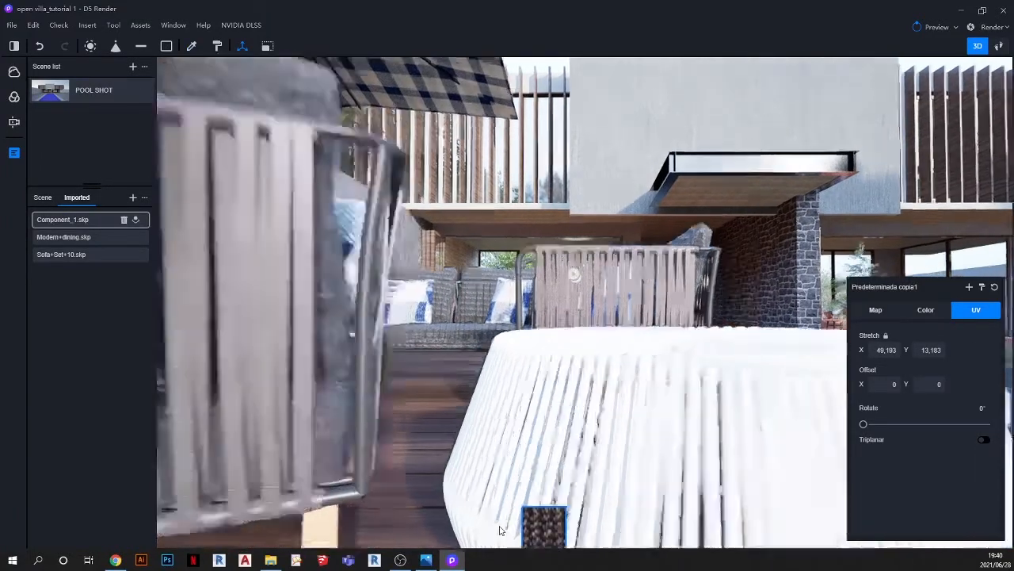
click(504, 489)
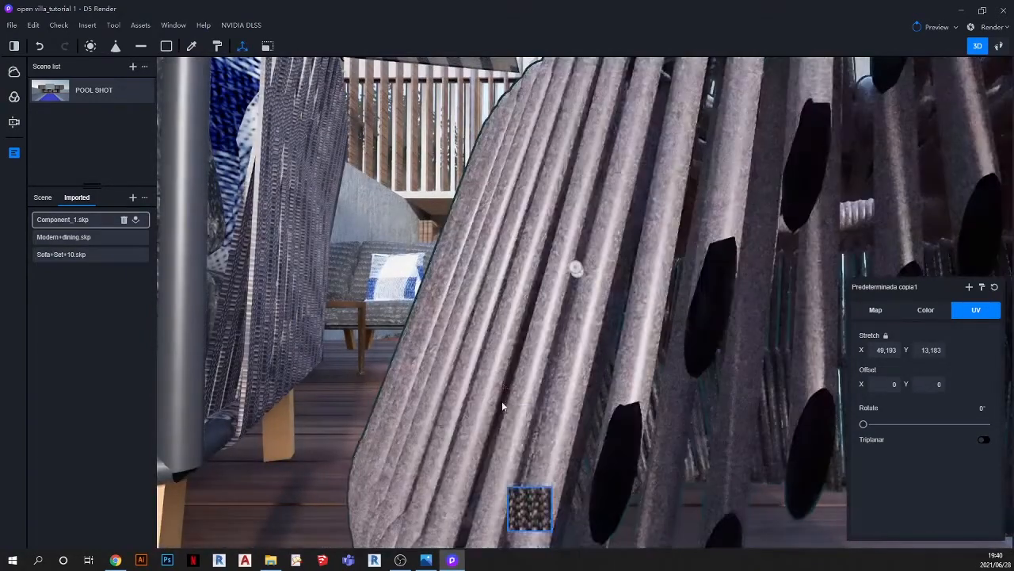
scroll(491, 380, down, 4)
scroll(479, 362, down, 4)
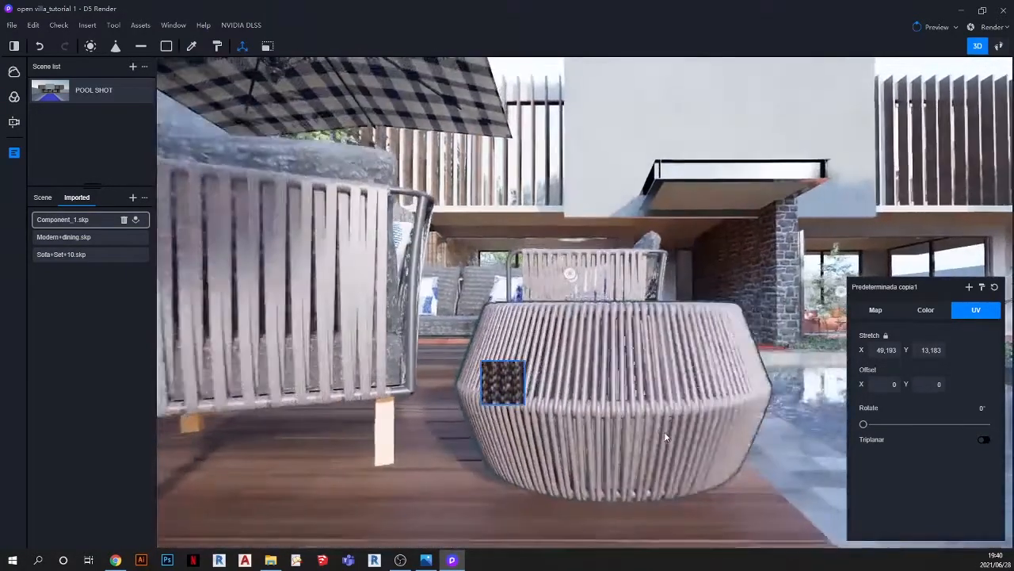
right_drag(670, 435, 597, 435)
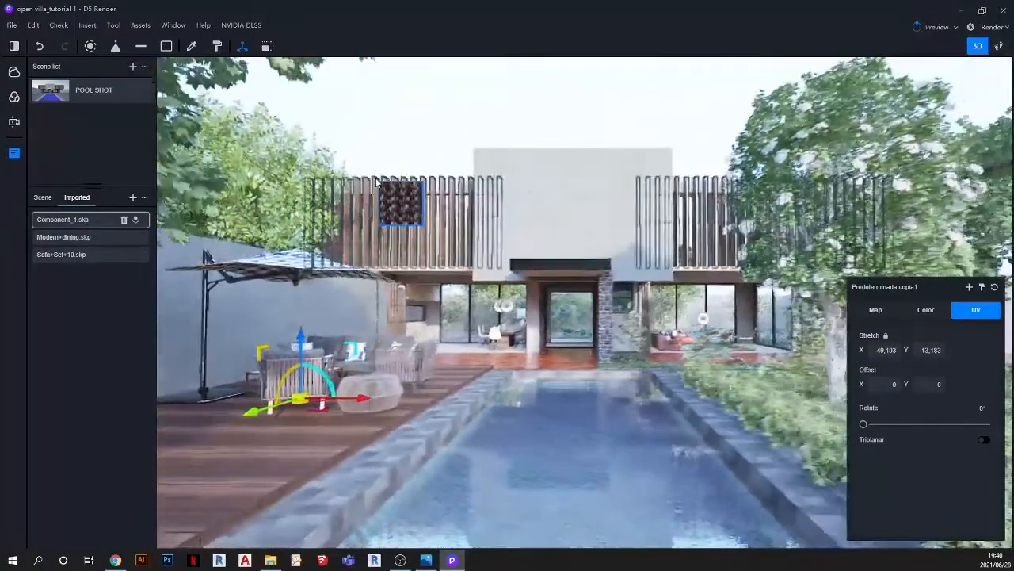
Step: Leave the material copying and compare the whole pool view with the reference image
key(Escape)
key(Escape)
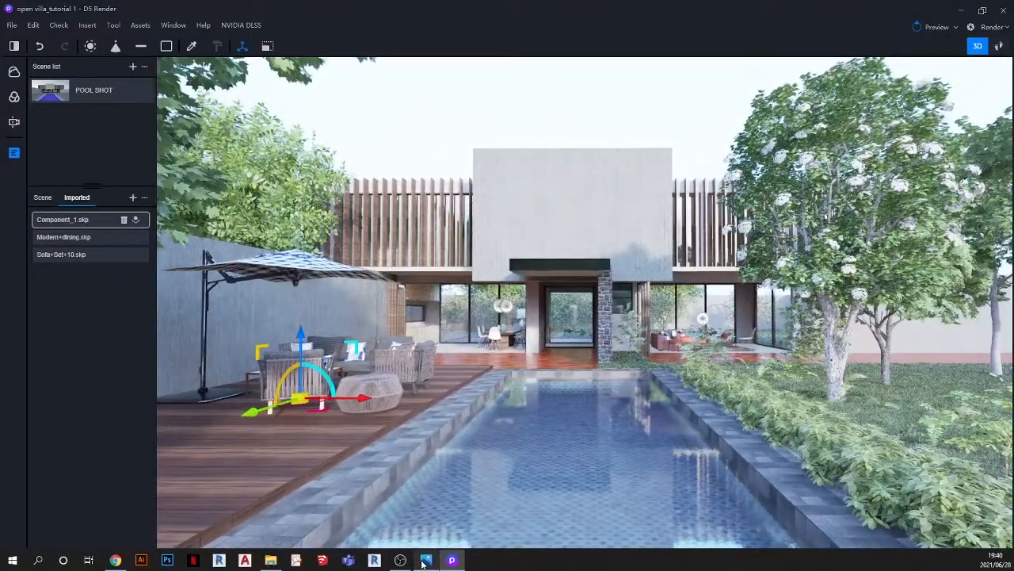
click(426, 560)
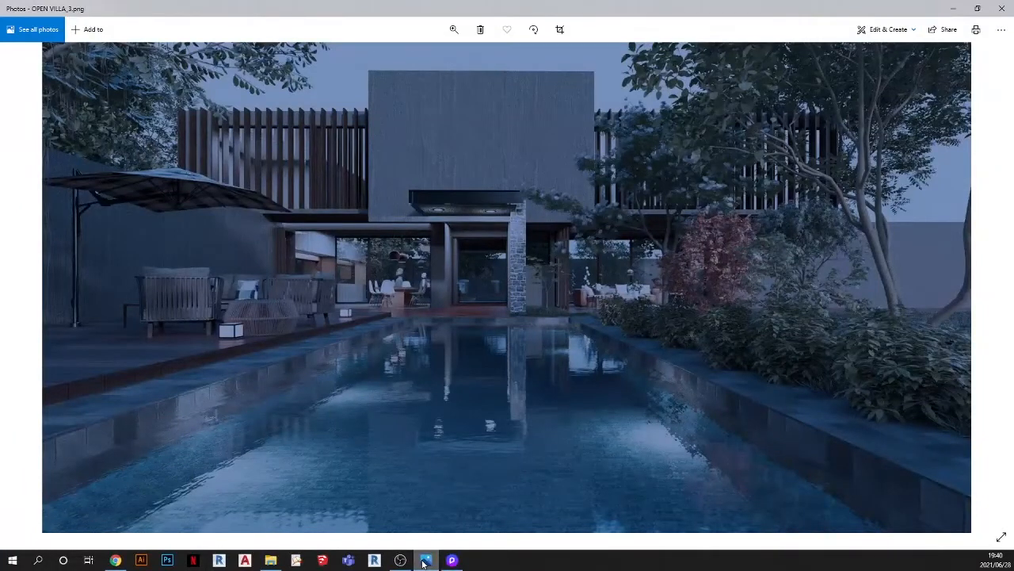
click(425, 560)
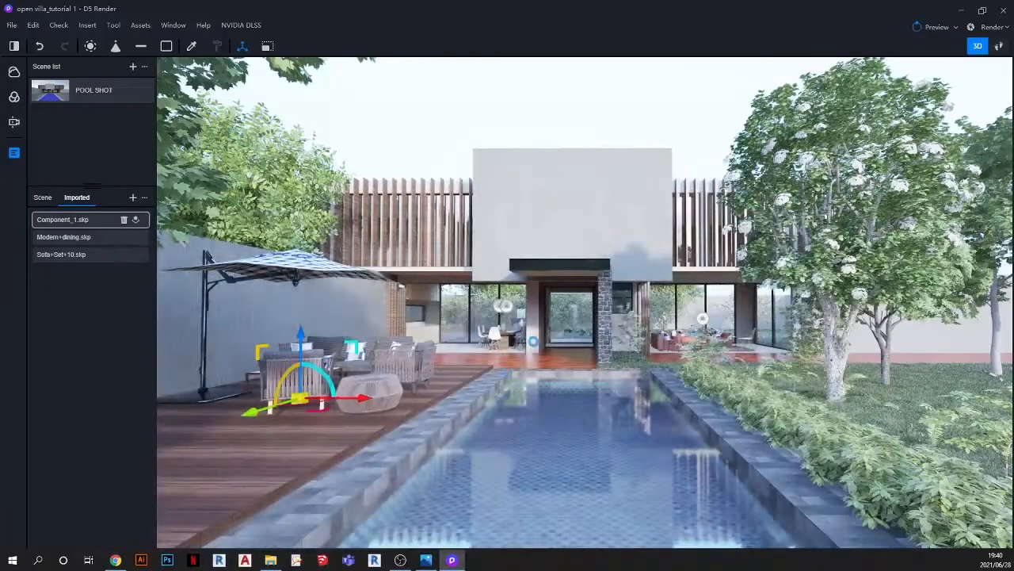
Step: Lower the umbrella and lounge set vertically so that the furniture rests on the wooden deck
scroll(416, 408, up, 4)
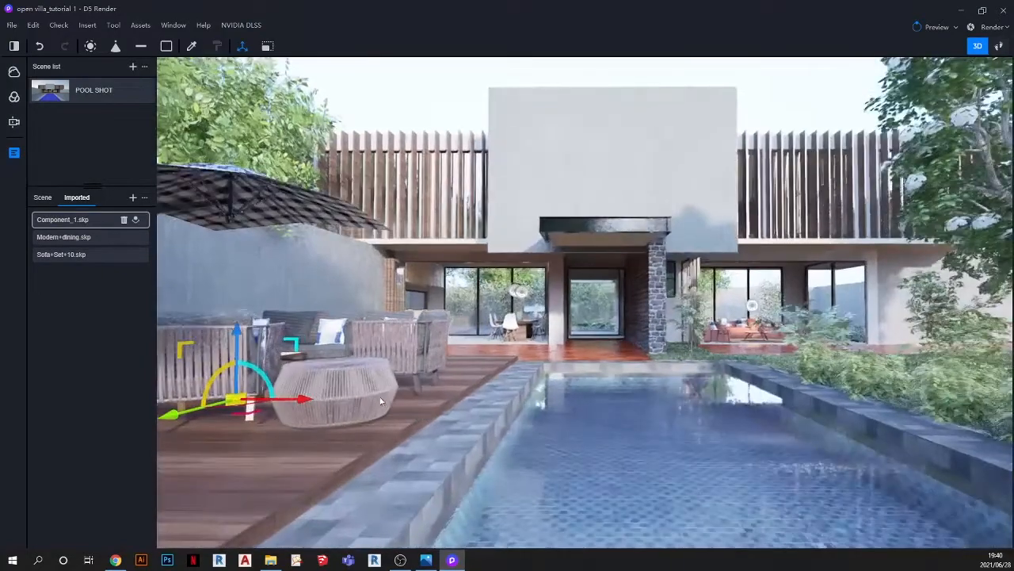
right_drag(416, 407, 296, 390)
scroll(338, 385, up, 5)
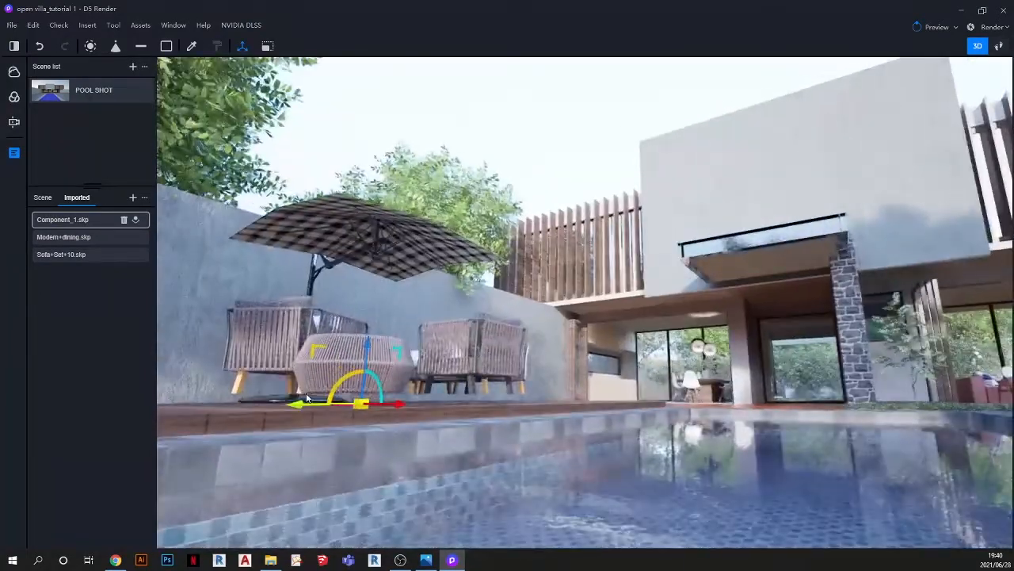
right_drag(360, 363, 378, 353)
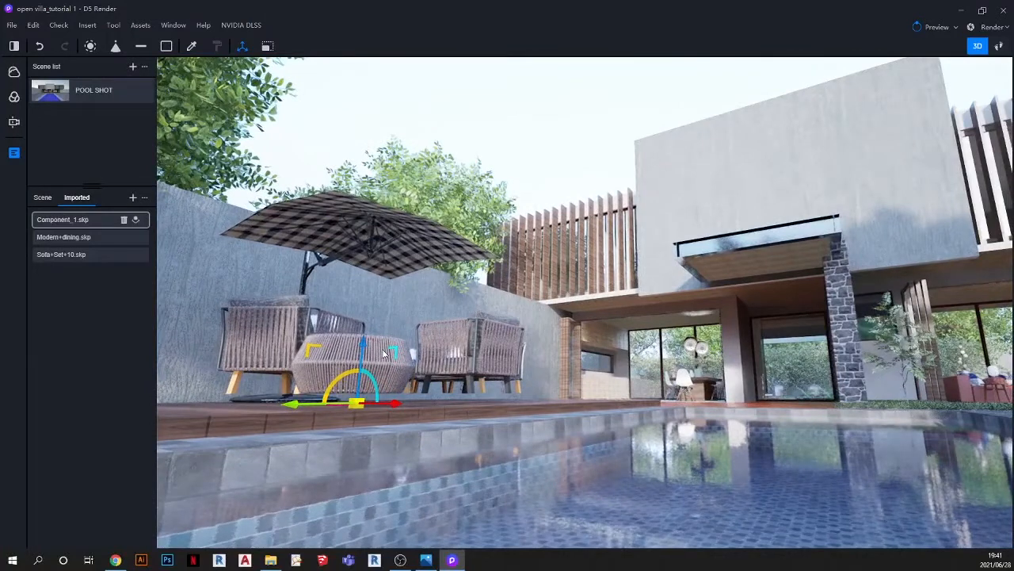
drag(363, 355, 363, 361)
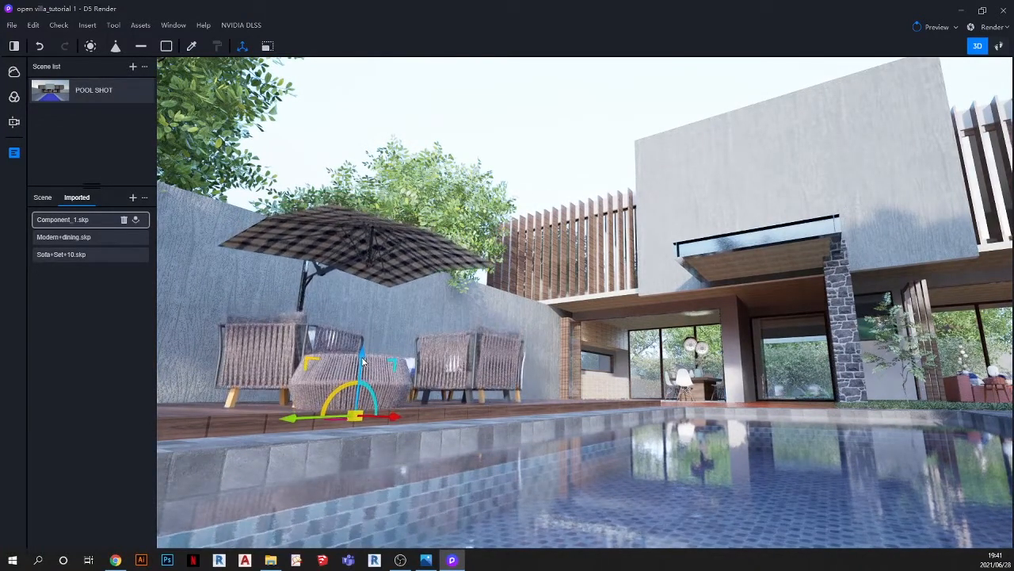
right_drag(381, 390, 468, 440)
scroll(178, 423, up, 5)
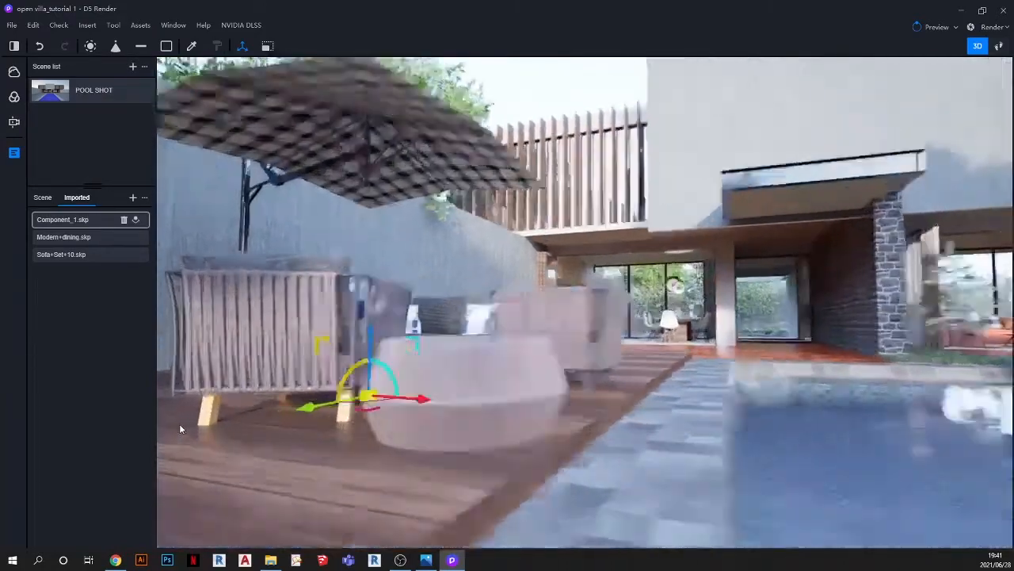
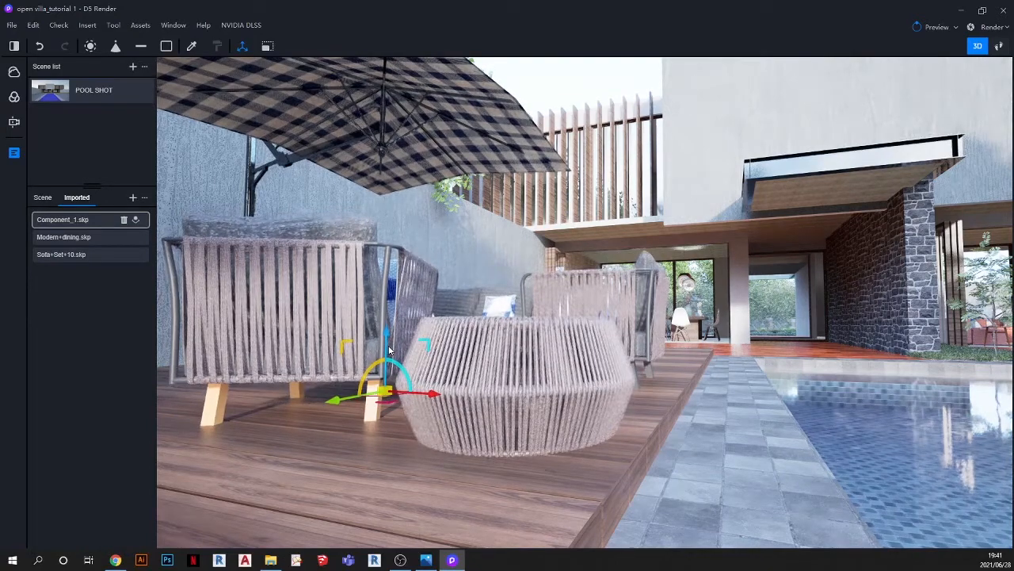
middle_drag(439, 390, 387, 376)
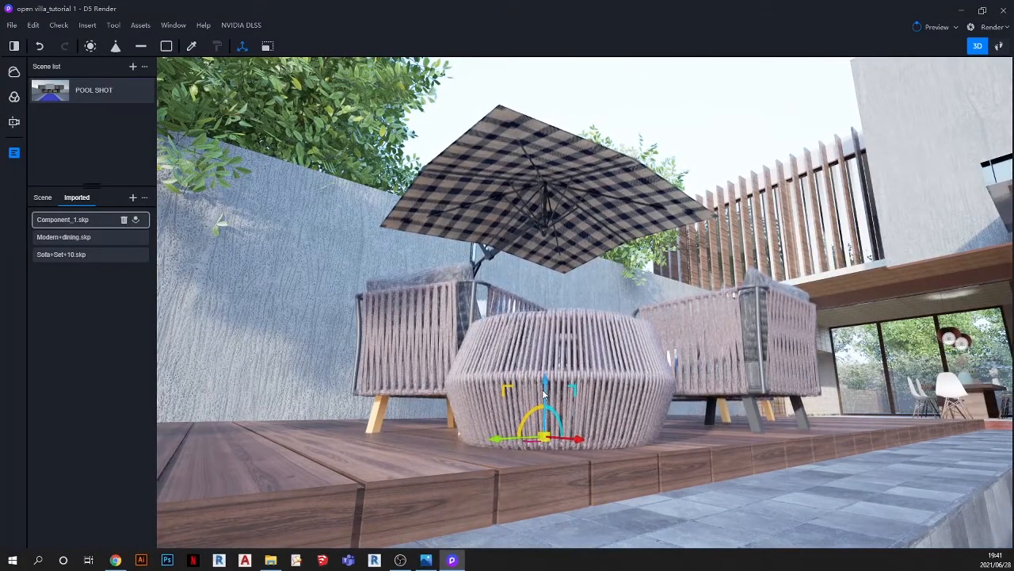
middle_drag(538, 406, 615, 396)
Step: Deselect the furniture, inspect the lounge area beneath the umbrella up close, and return to the POOL SHOT view
scroll(615, 396, down, 1)
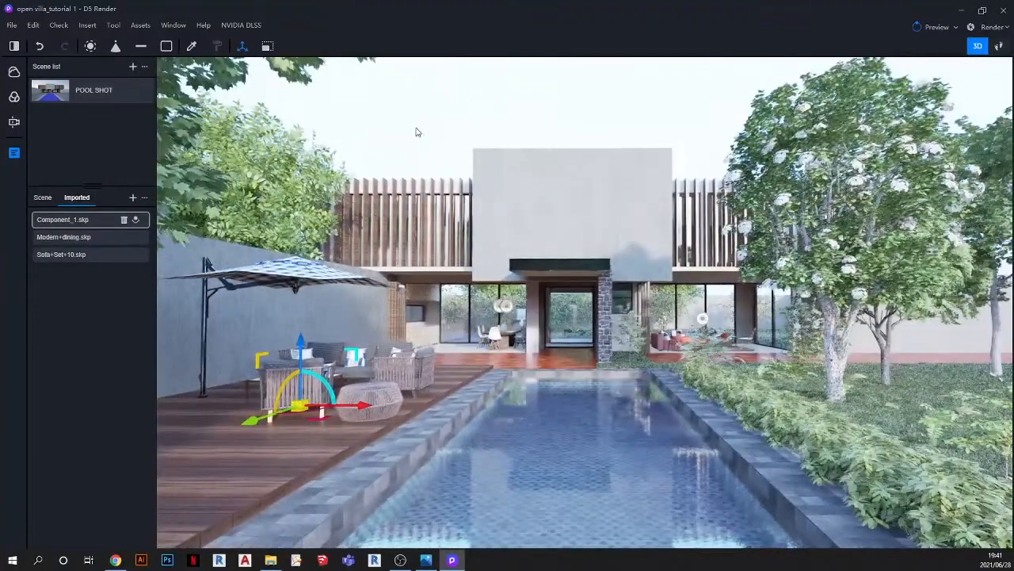
click(216, 379)
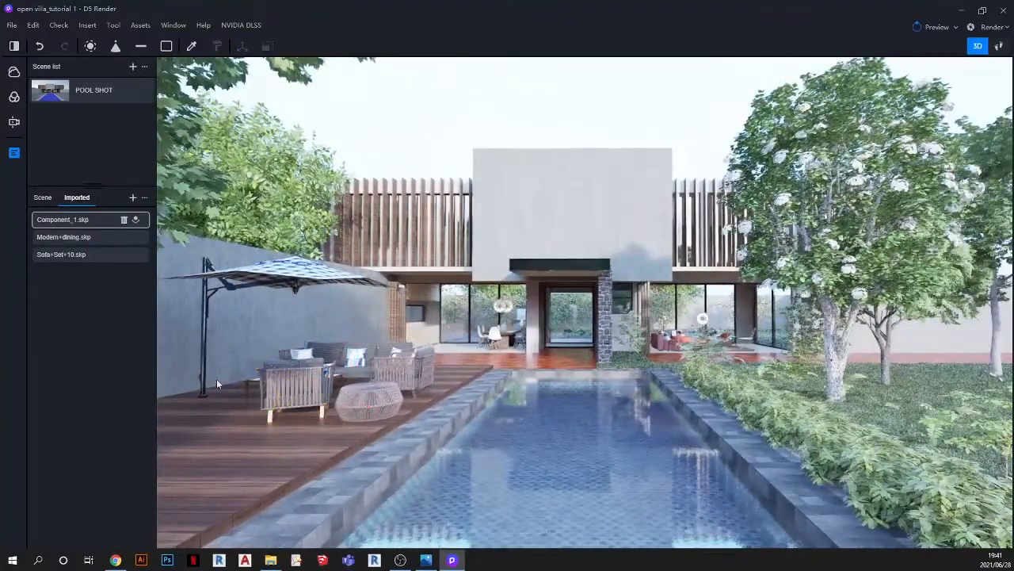
scroll(218, 383, up, 7)
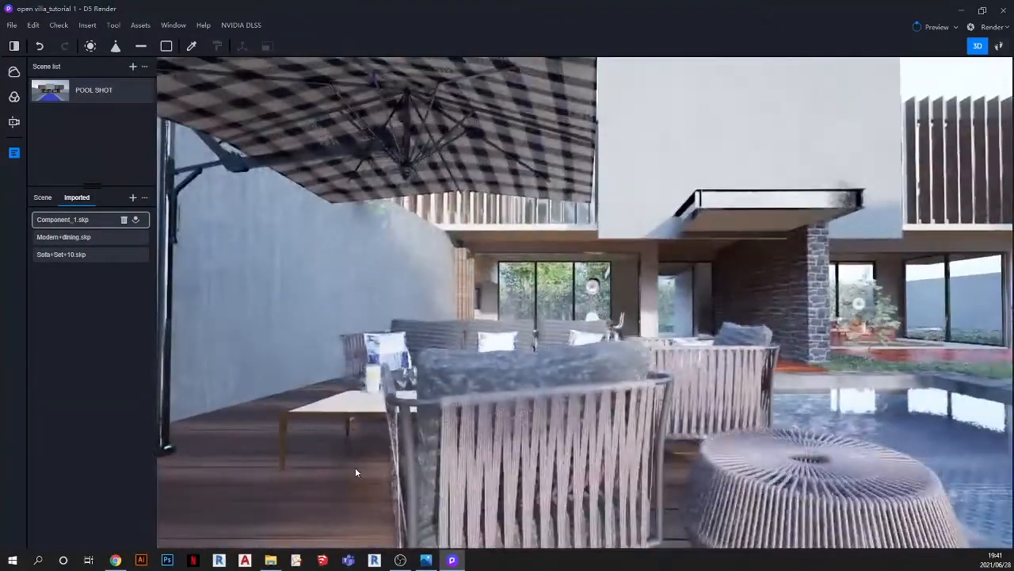
middle_drag(355, 468, 247, 336)
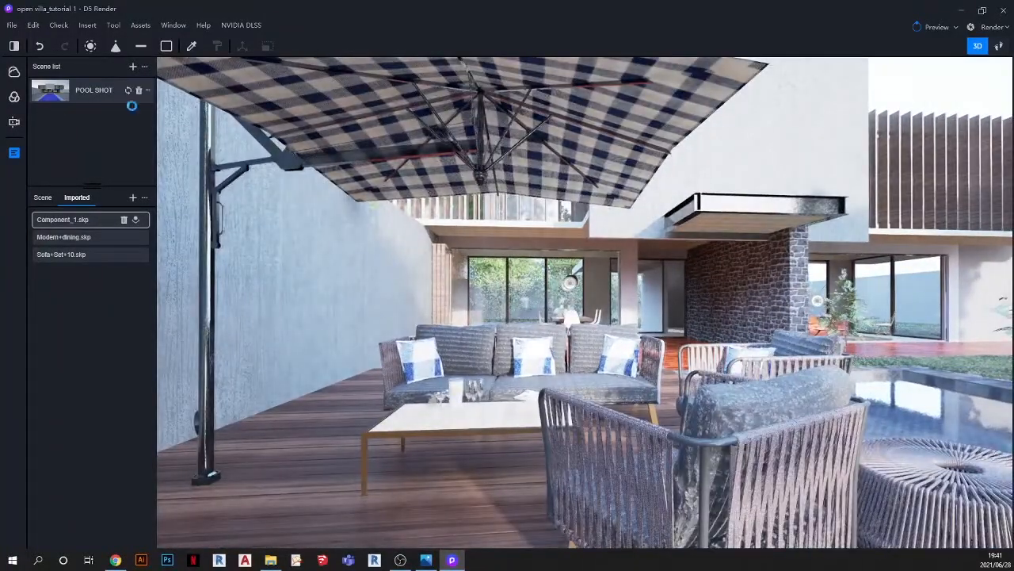
click(128, 99)
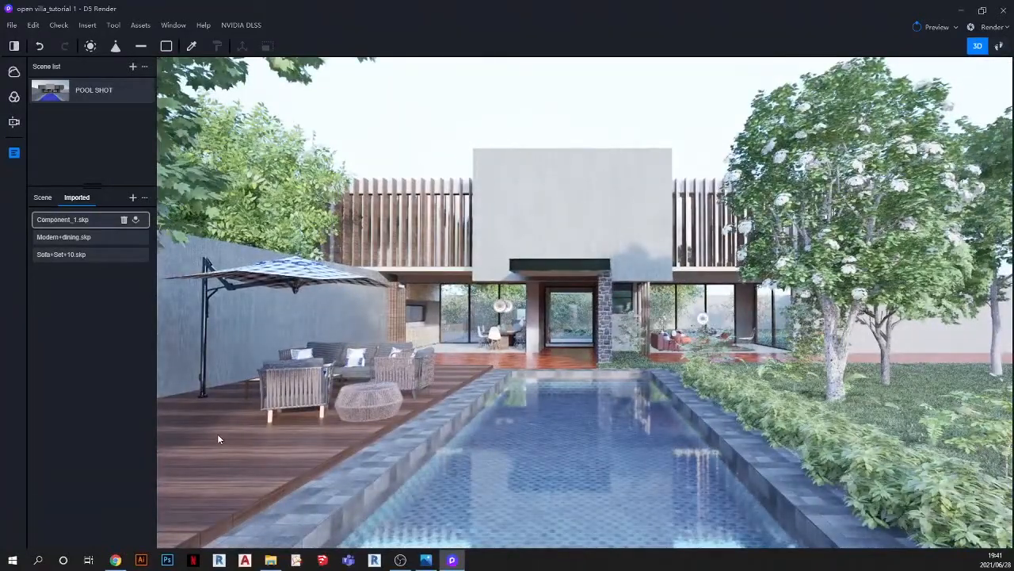
Step: Import the Garden+Lamp SketchUp model from the MODELS folder
click(133, 198)
scroll(566, 216, down, 6)
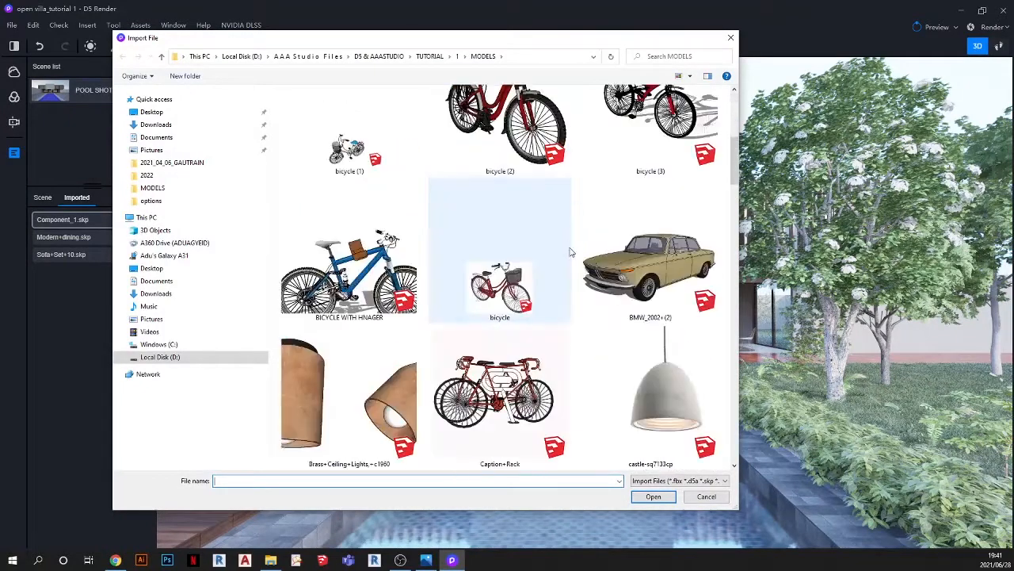
scroll(560, 311, down, 3)
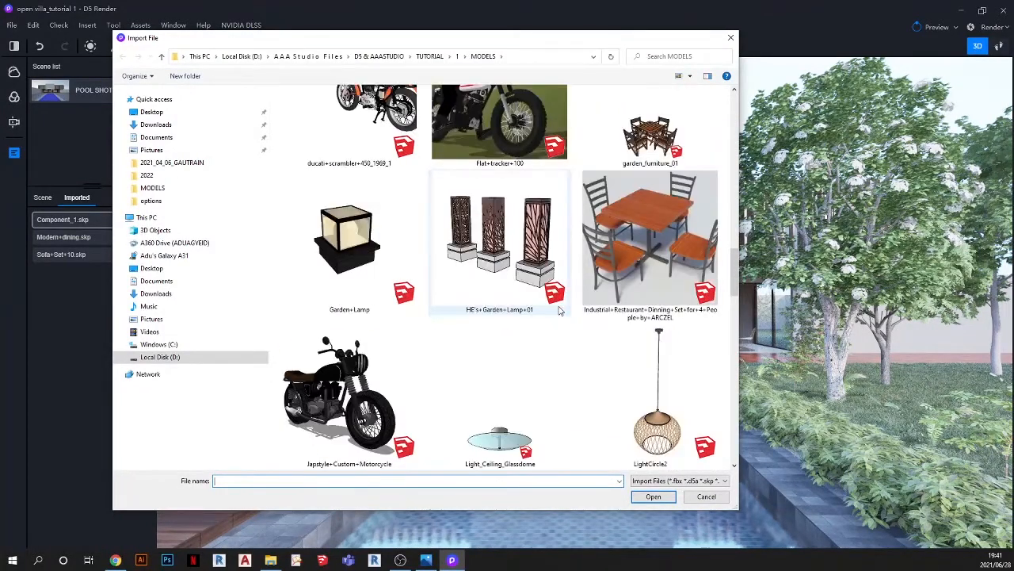
scroll(560, 311, down, 12)
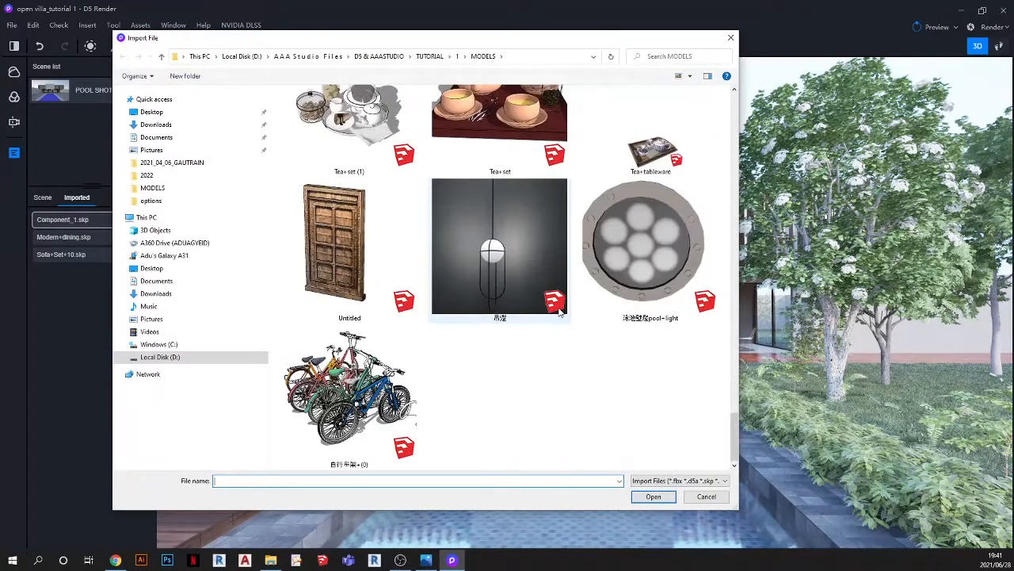
scroll(559, 312, up, 4)
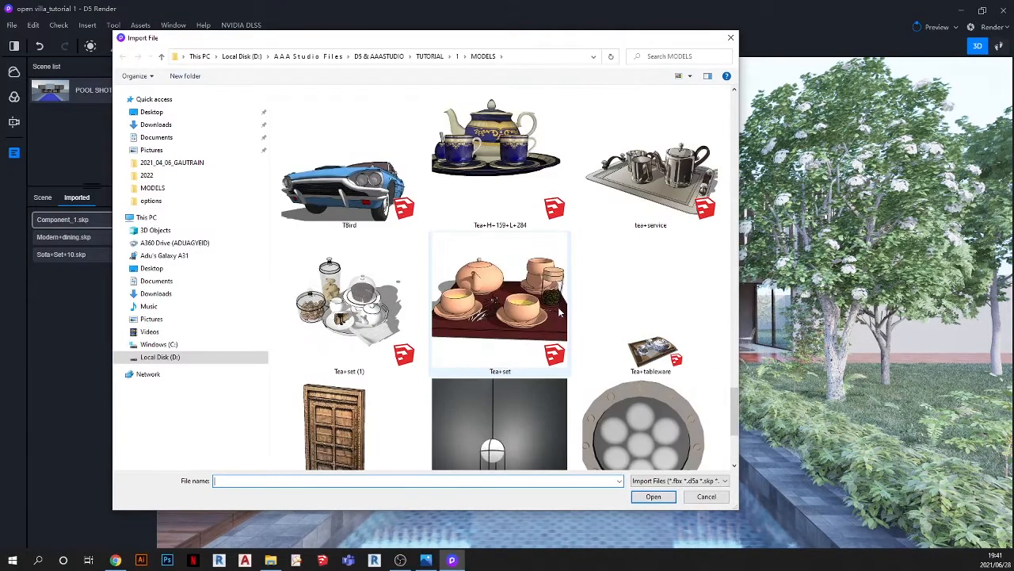
scroll(559, 311, up, 6)
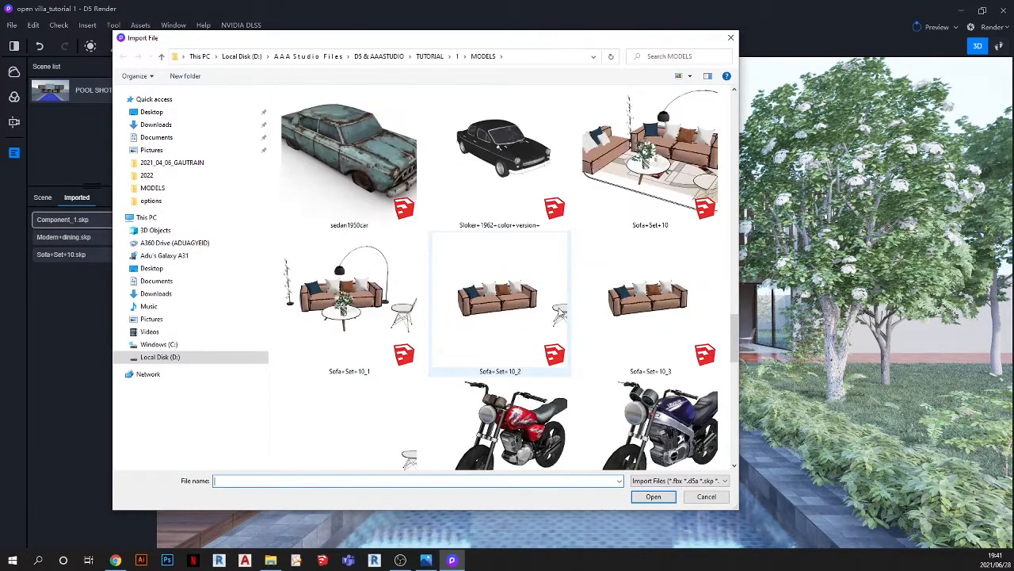
scroll(463, 285, up, 2)
scroll(460, 291, up, 4)
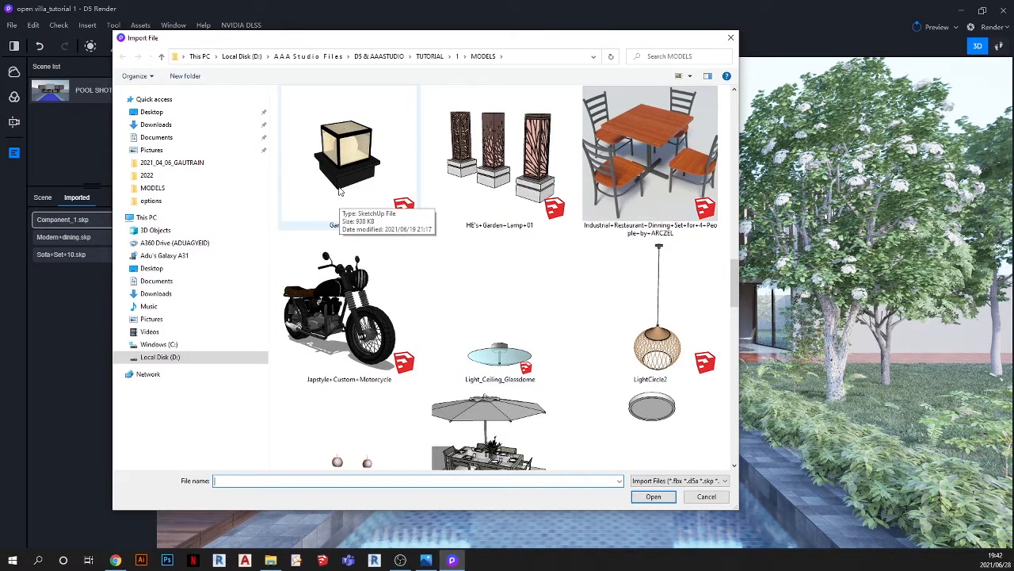
click(371, 202)
key(Return)
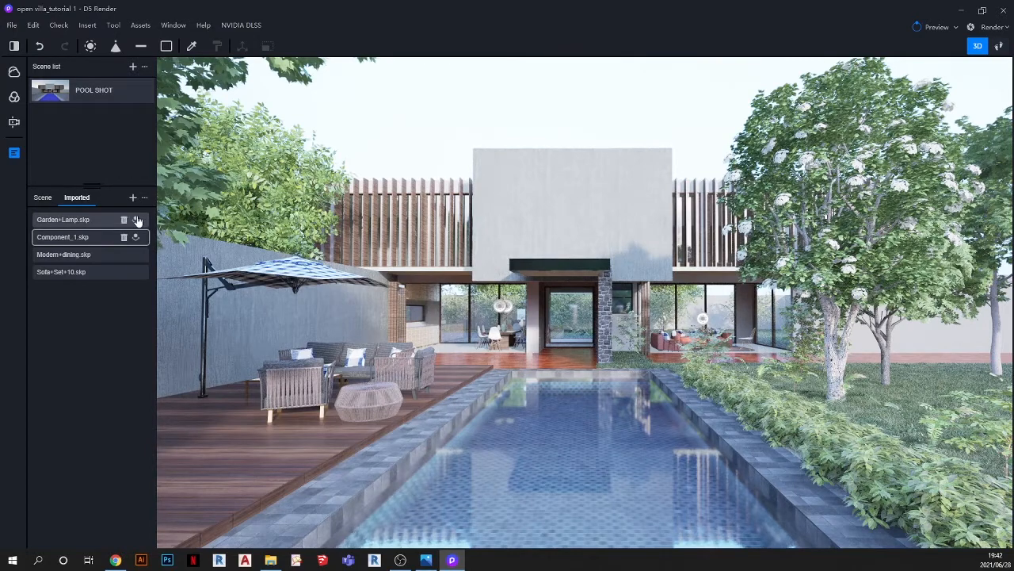
Step: Place the garden lamp on the deck edge in front of the round coffee table and lower it to Z 4
click(138, 220)
scroll(333, 438, up, 3)
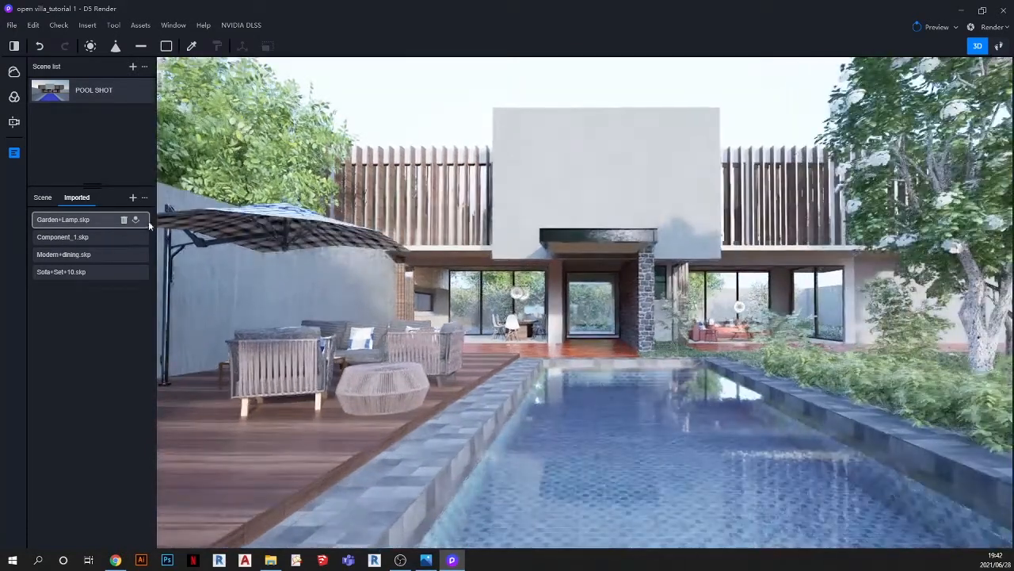
click(135, 220)
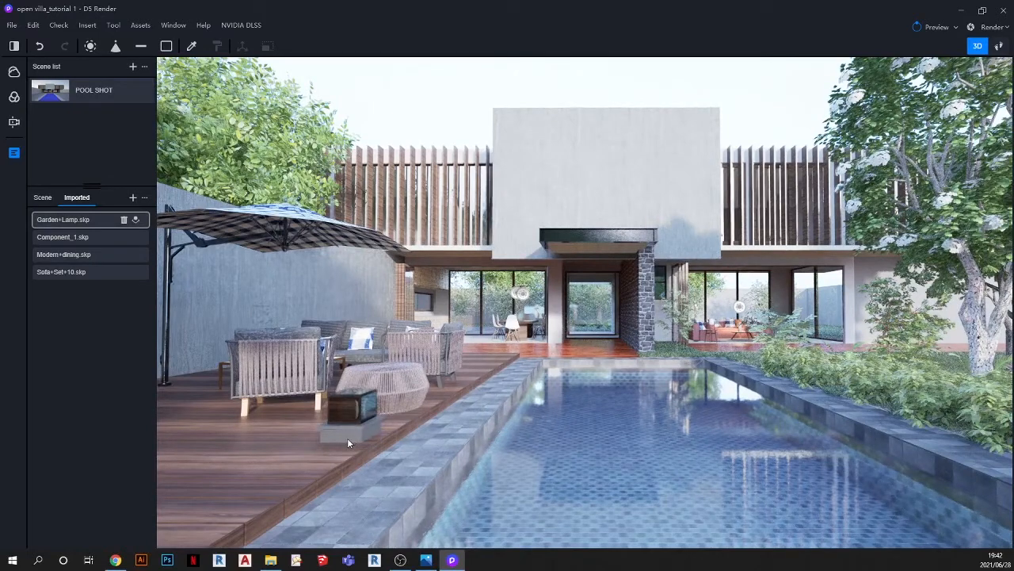
click(347, 439)
scroll(342, 454, up, 4)
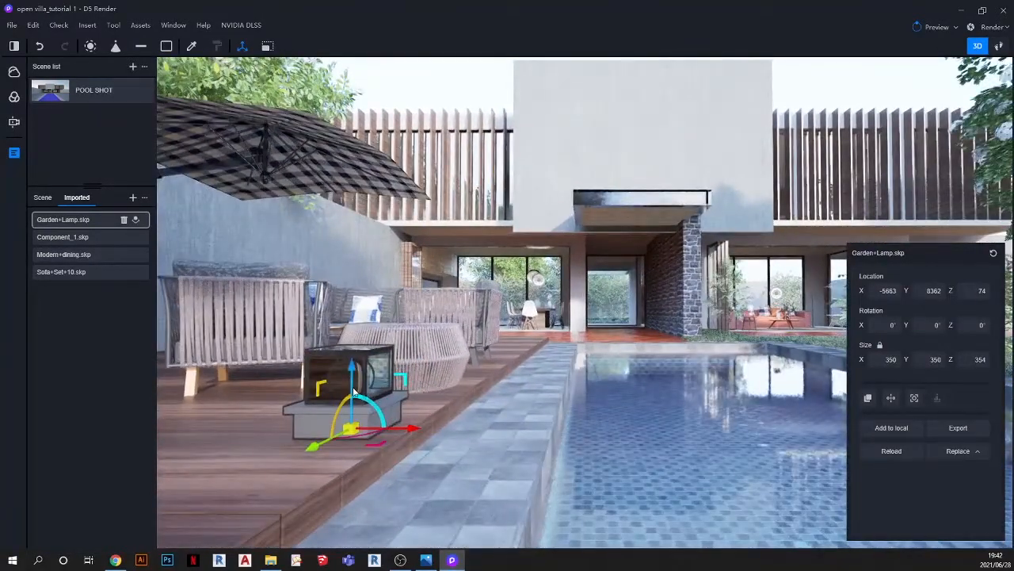
drag(354, 391, 355, 402)
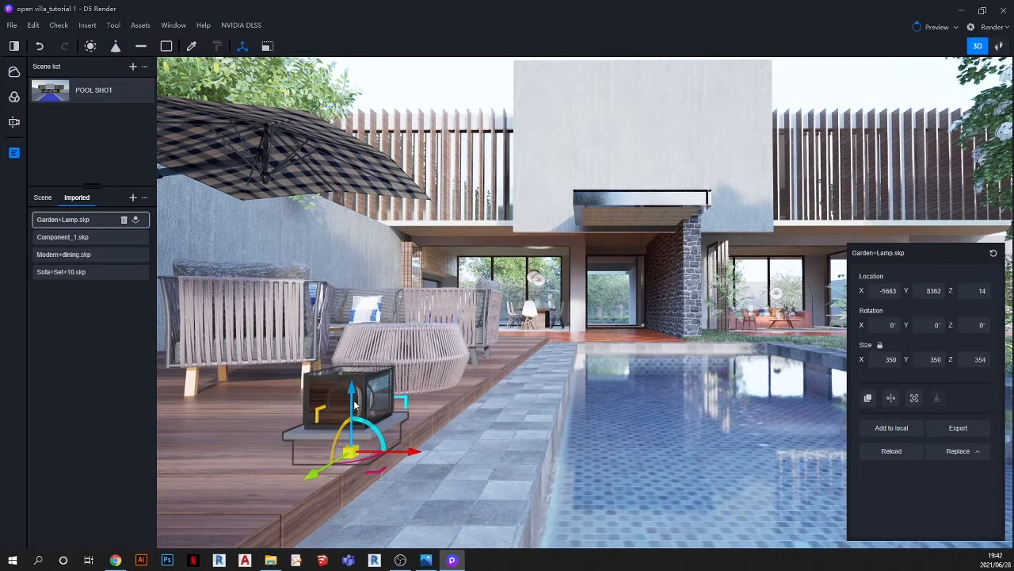
drag(356, 406, 356, 408)
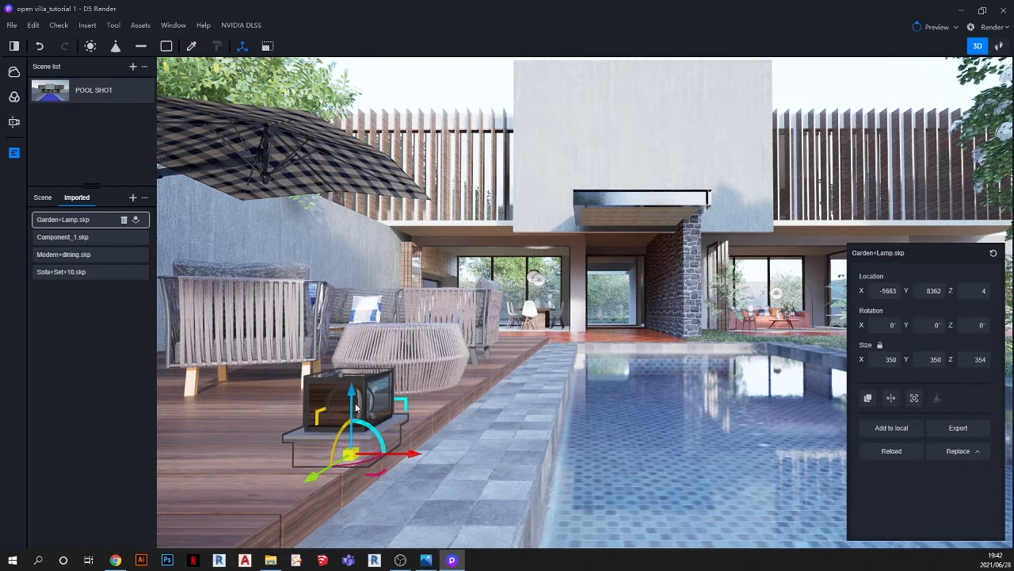
Step: Lower the garden lamp in front of the coffee table to Z -8 and compare its placement with the OPEN VILLA_3.png reference
click(426, 560)
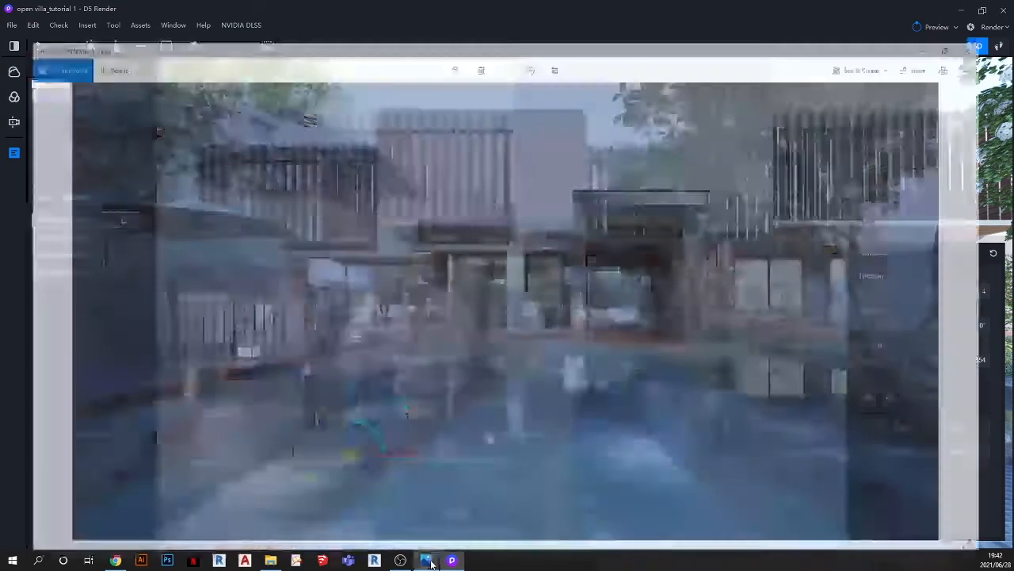
click(426, 560)
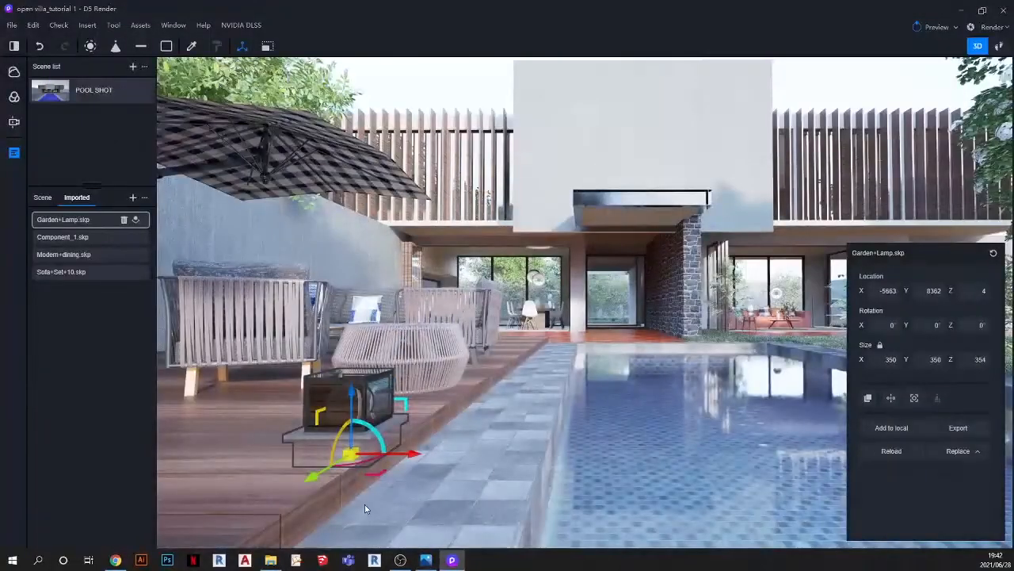
scroll(343, 419, up, 4)
scroll(343, 417, up, 2)
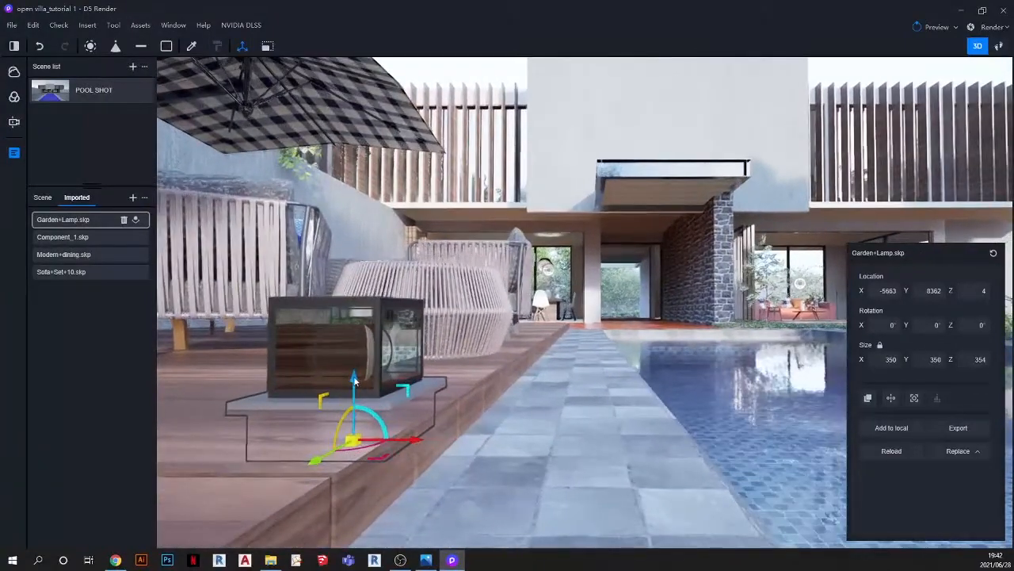
drag(353, 378, 355, 382)
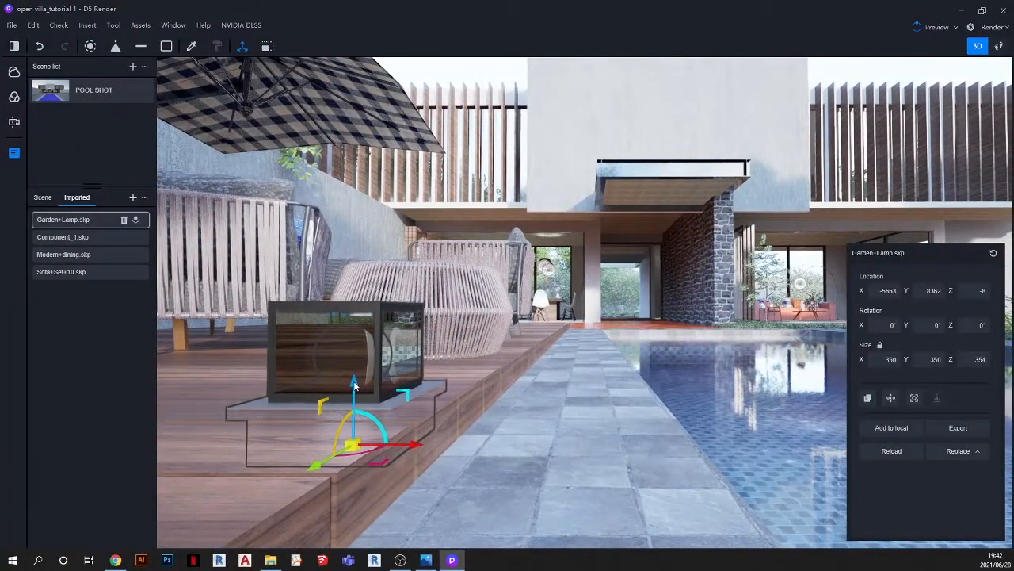
click(426, 560)
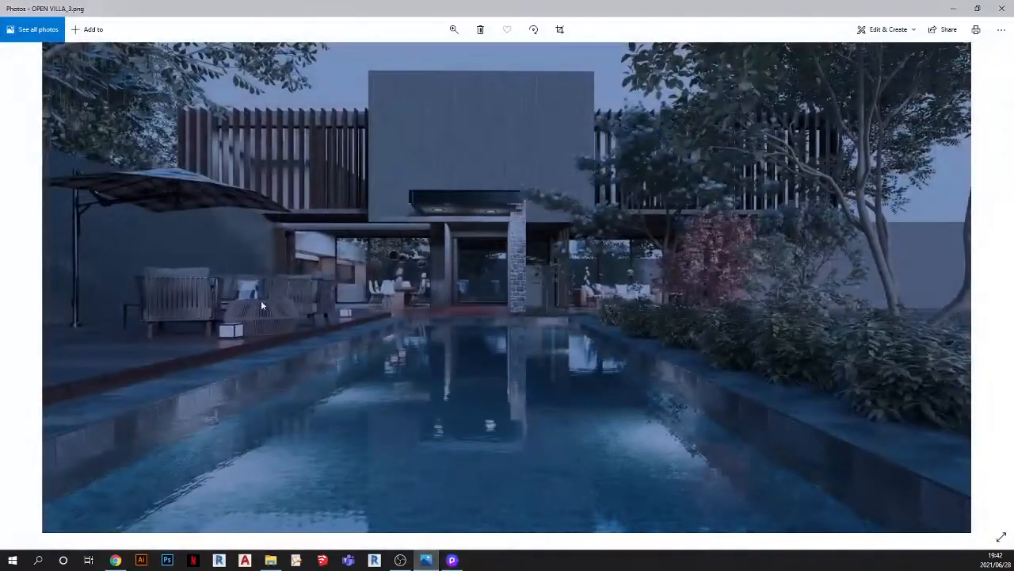
click(428, 560)
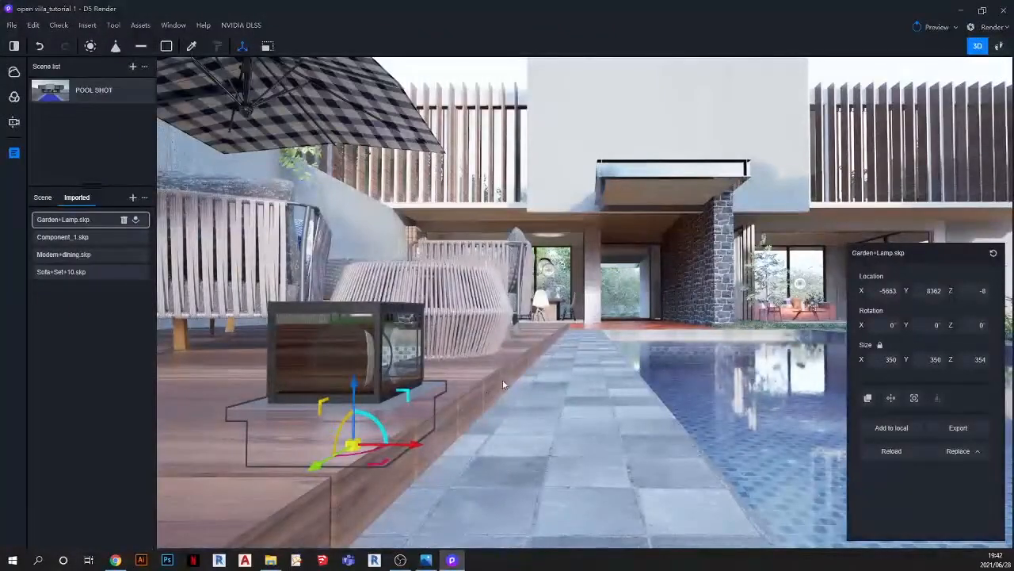
Step: Place a second copy of the garden lamp on the deck edge beyond the lounge chairs, towards the house
scroll(534, 361, down, 3)
middle_drag(465, 386, 407, 402)
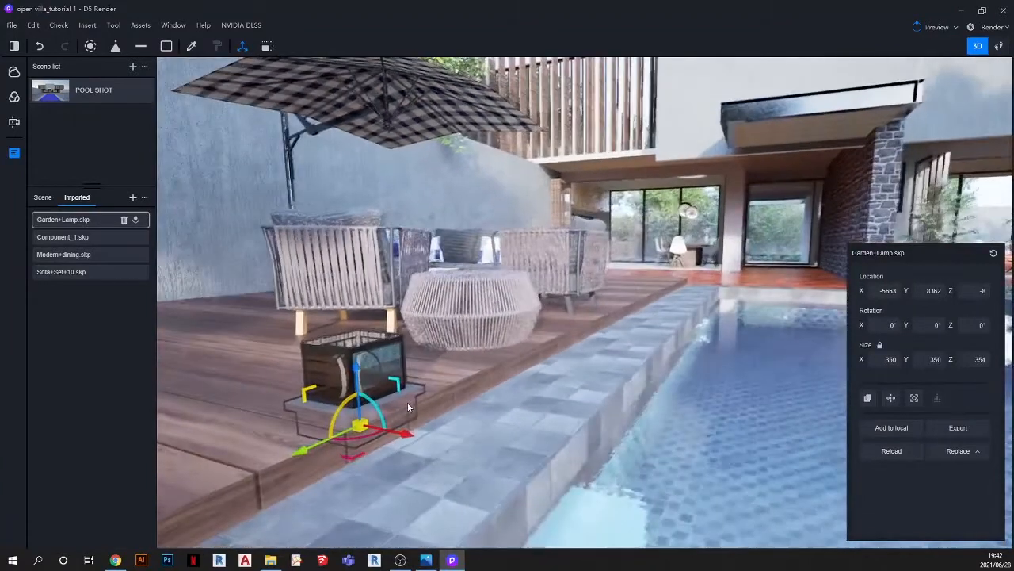
click(33, 25)
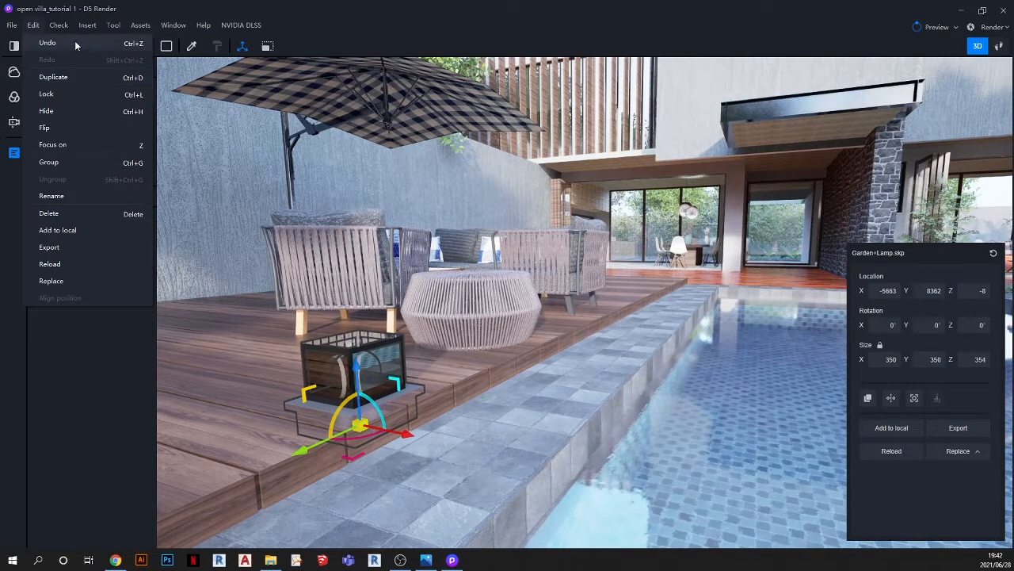
click(44, 49)
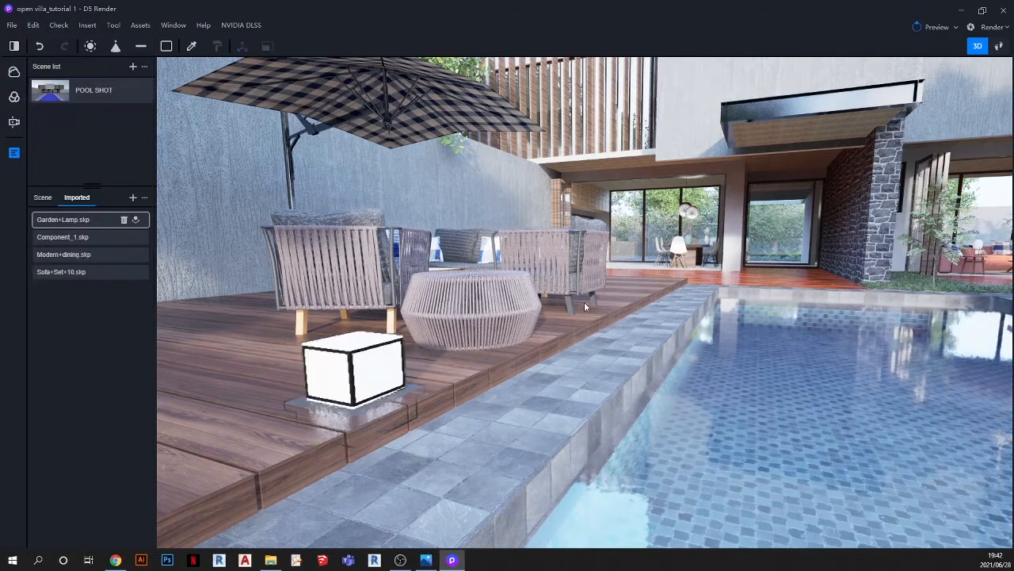
scroll(655, 277, up, 4)
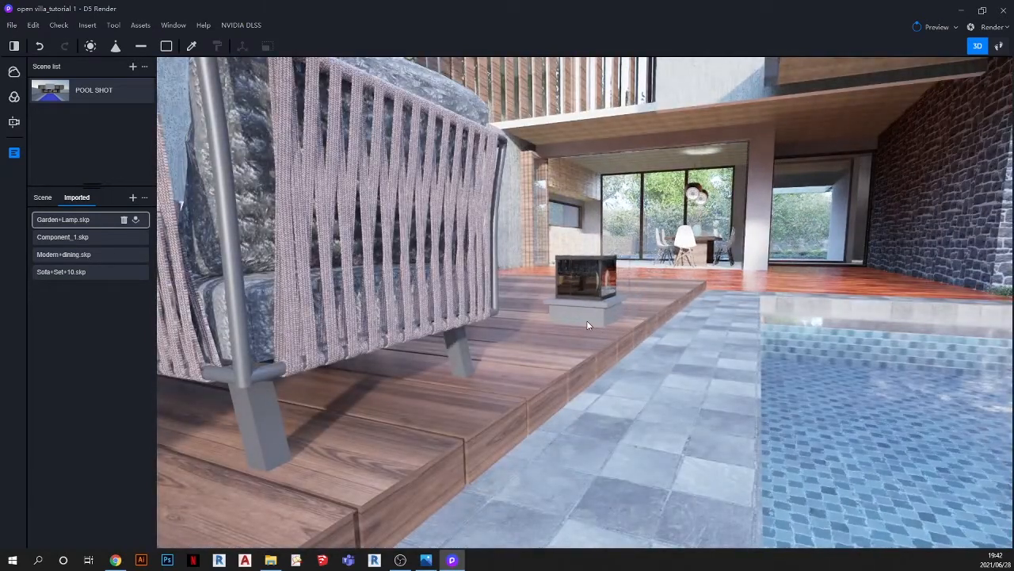
Step: Lower the second garden lamp onto the deck at Z 1, return to the POOL SHOT view and deselect it
click(596, 309)
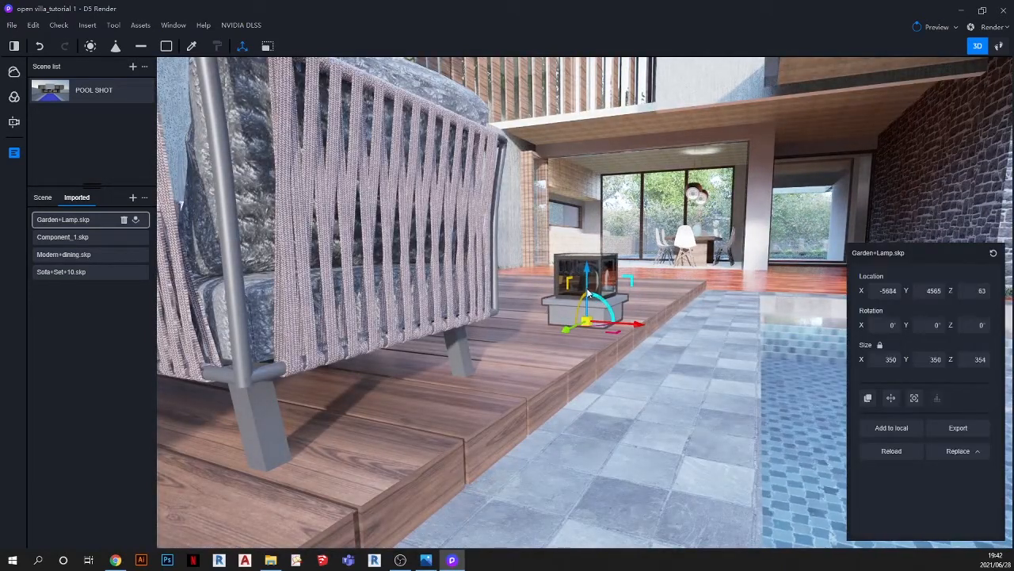
drag(588, 294, 591, 302)
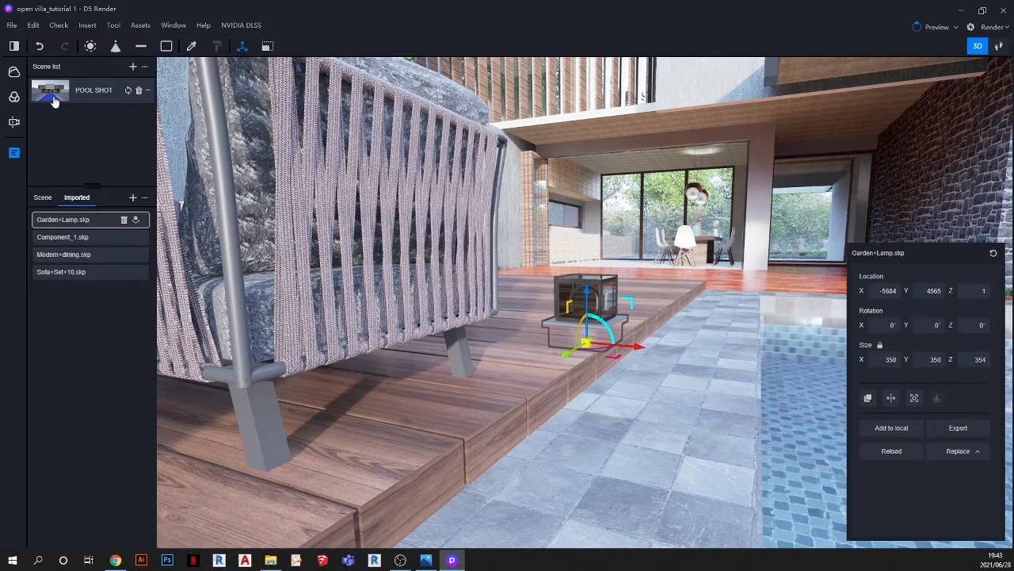
key(1)
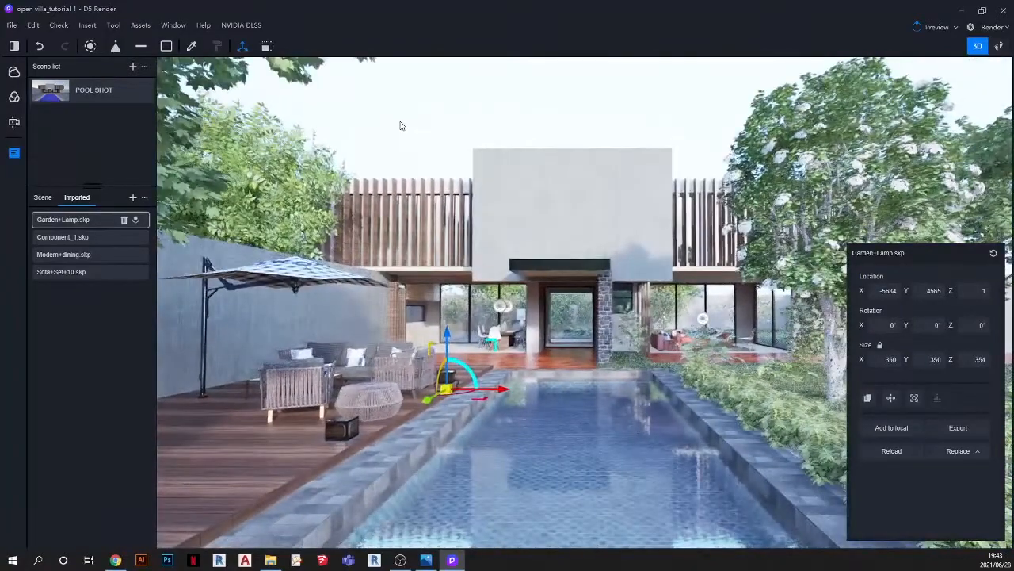
click(402, 126)
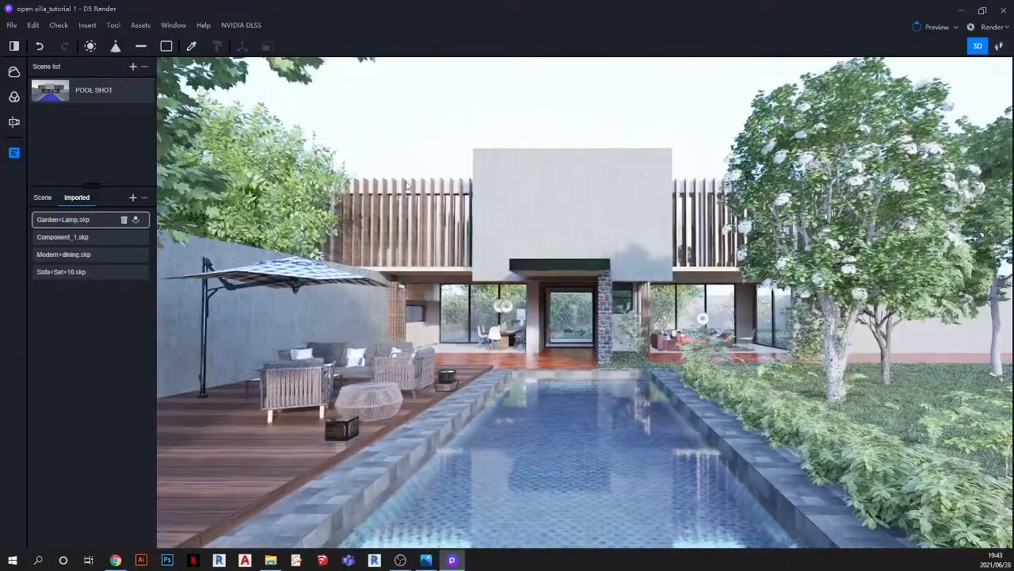
Step: Compare the scene with the OPEN VILLA_3.png reference and examine both garden lamps along the deck edge up close
click(431, 559)
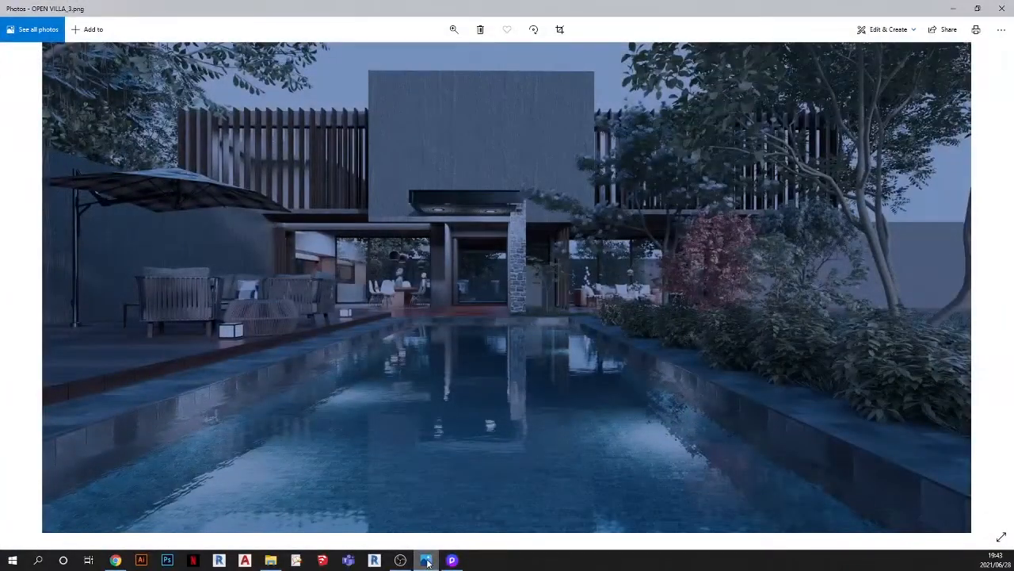
click(426, 561)
scroll(303, 461, up, 5)
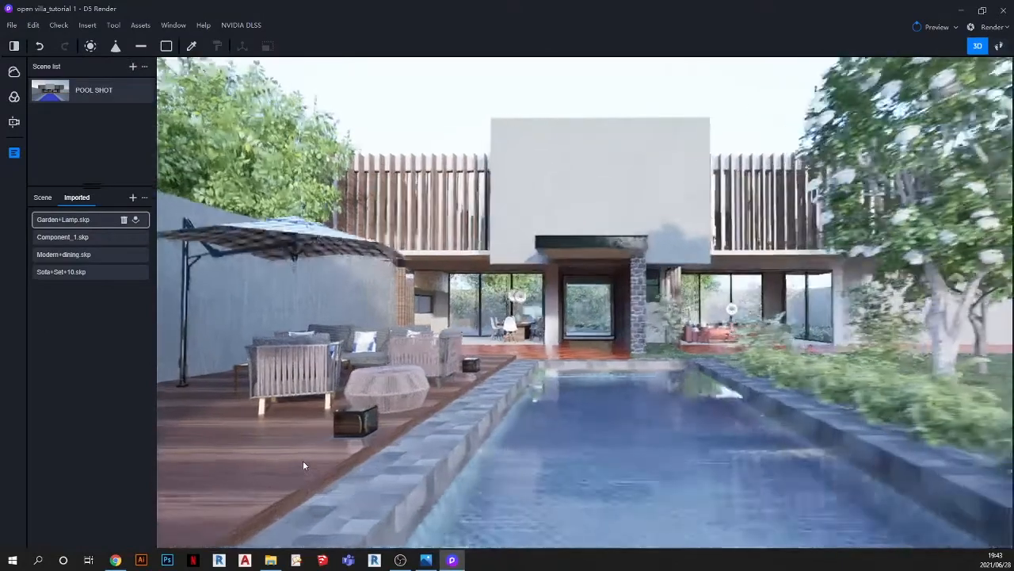
scroll(351, 441, up, 1)
scroll(351, 444, up, 1)
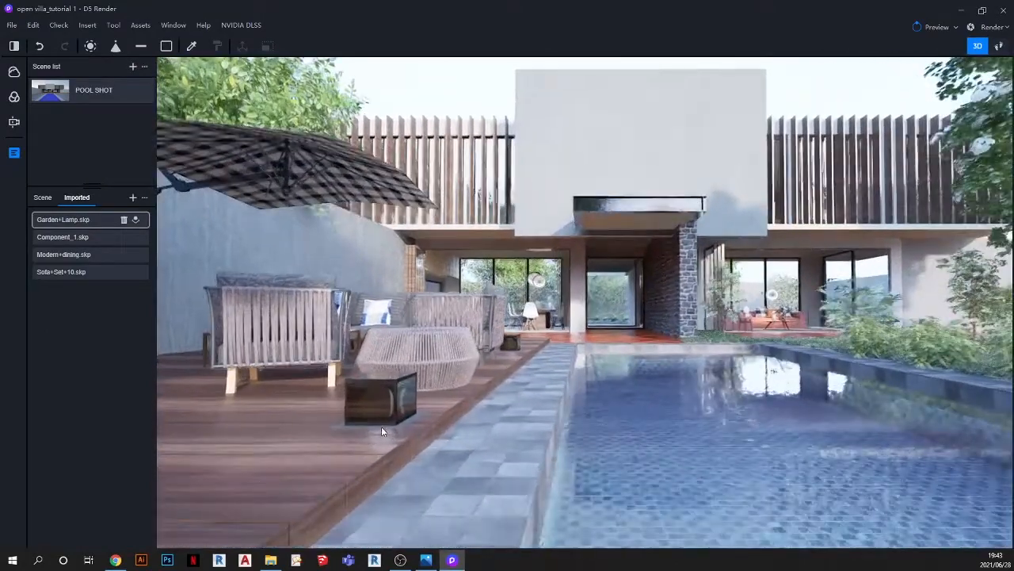
scroll(456, 426, down, 1)
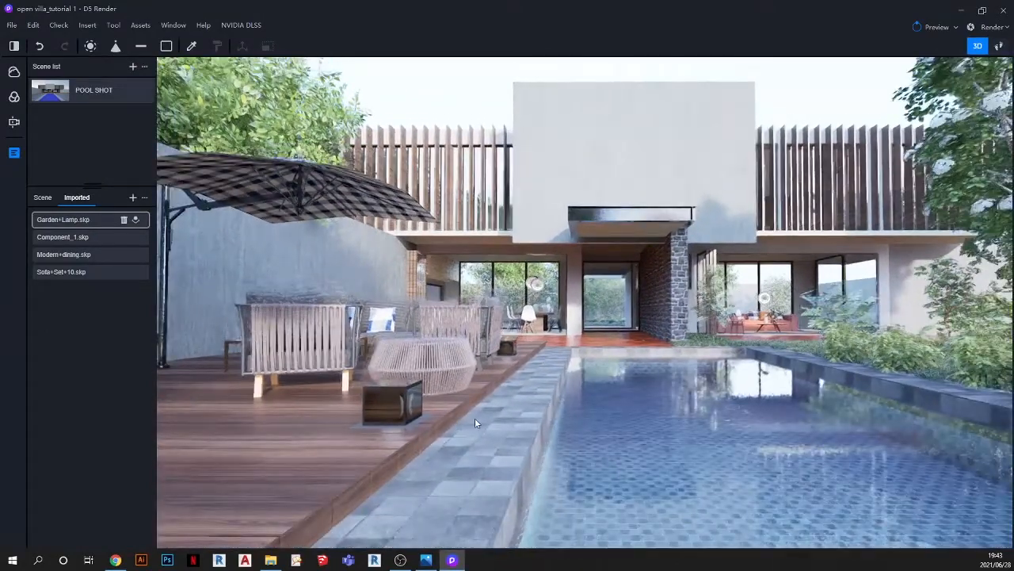
middle_drag(435, 419, 434, 419)
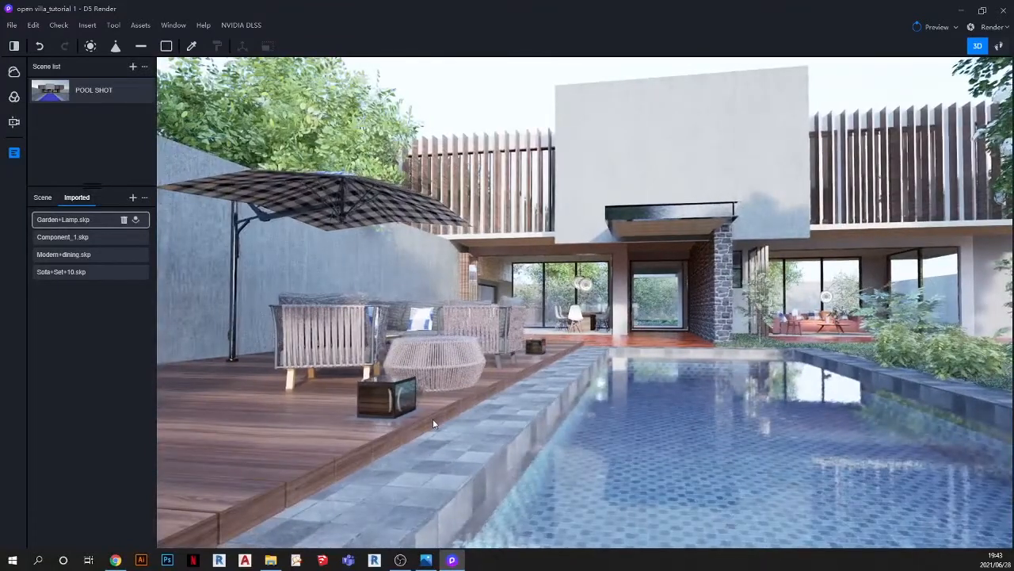
scroll(456, 404, down, 1)
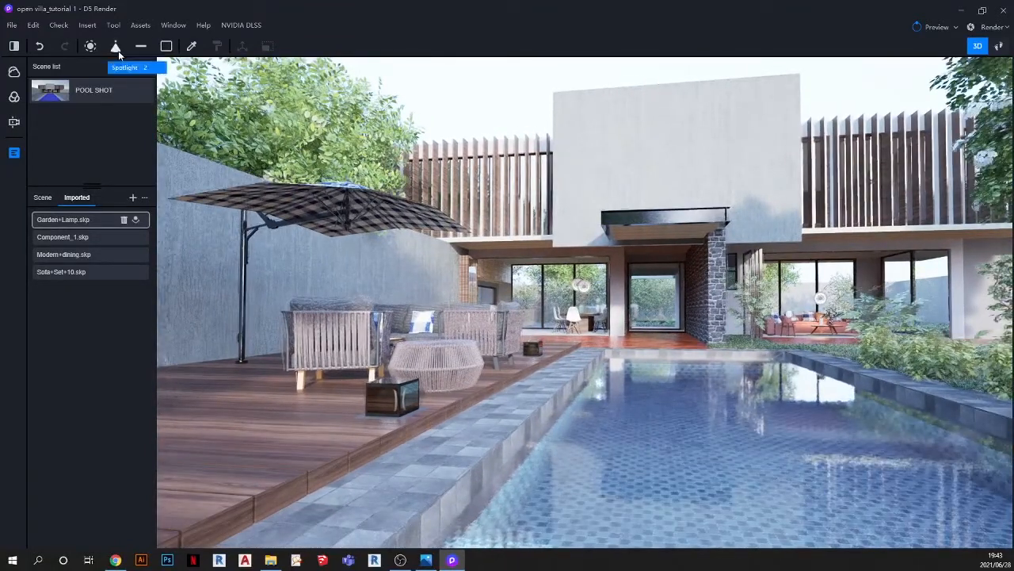
Step: Apply the Basic Self-illumination material from the Other category of the online material library to the near box lamp on the deck
scroll(361, 401, up, 3)
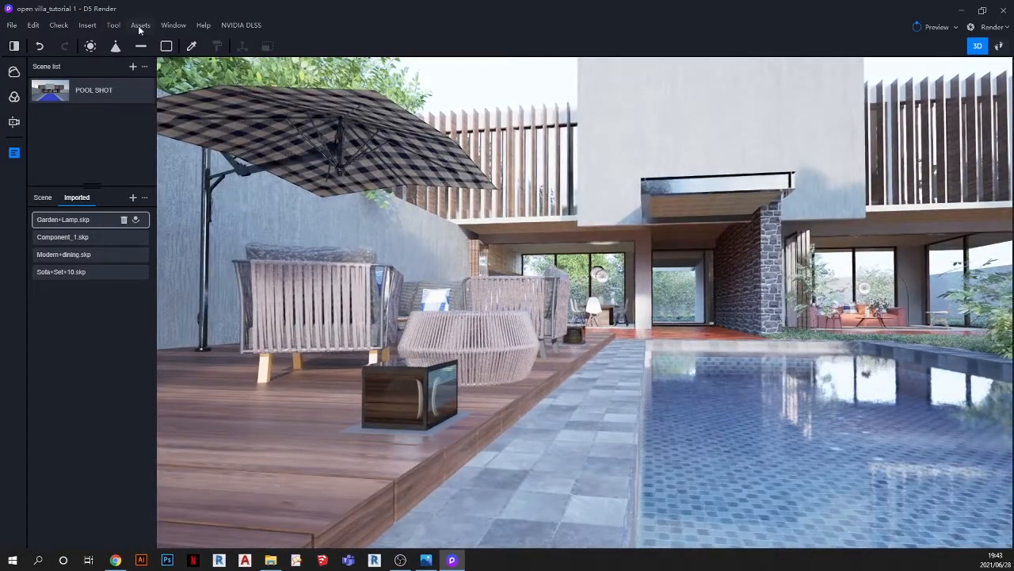
click(139, 29)
click(478, 108)
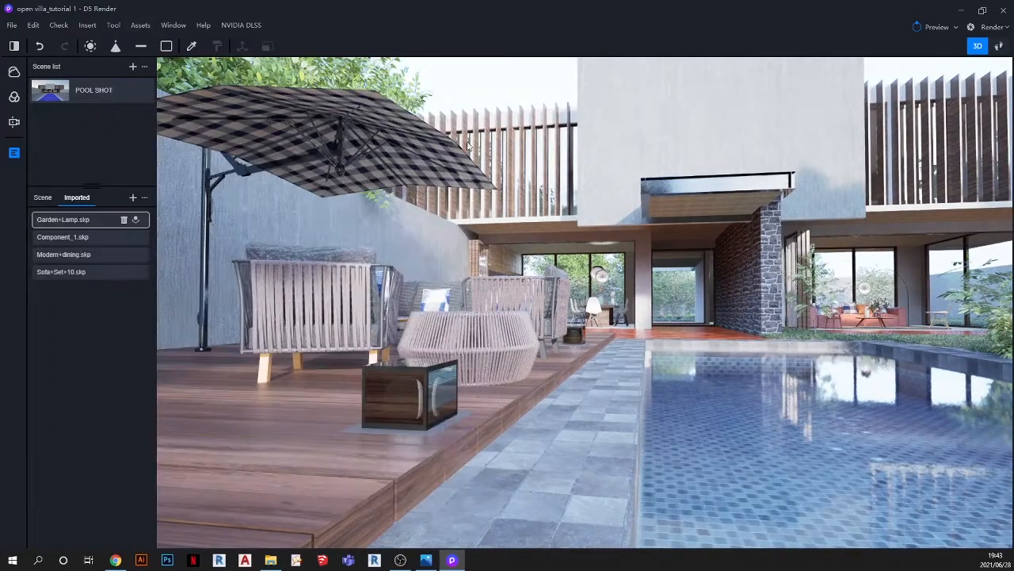
scroll(392, 441, up, 2)
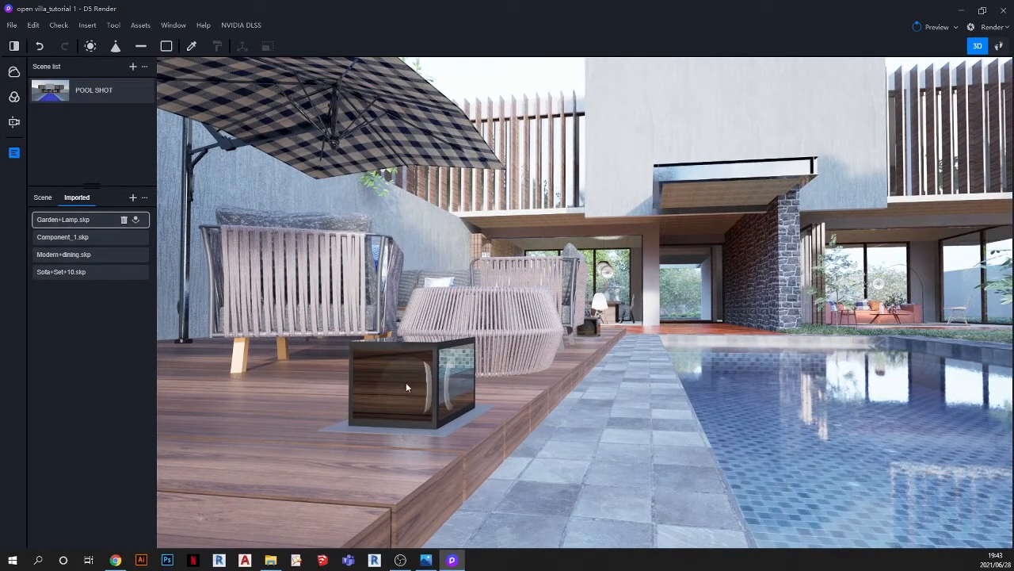
scroll(415, 394, up, 3)
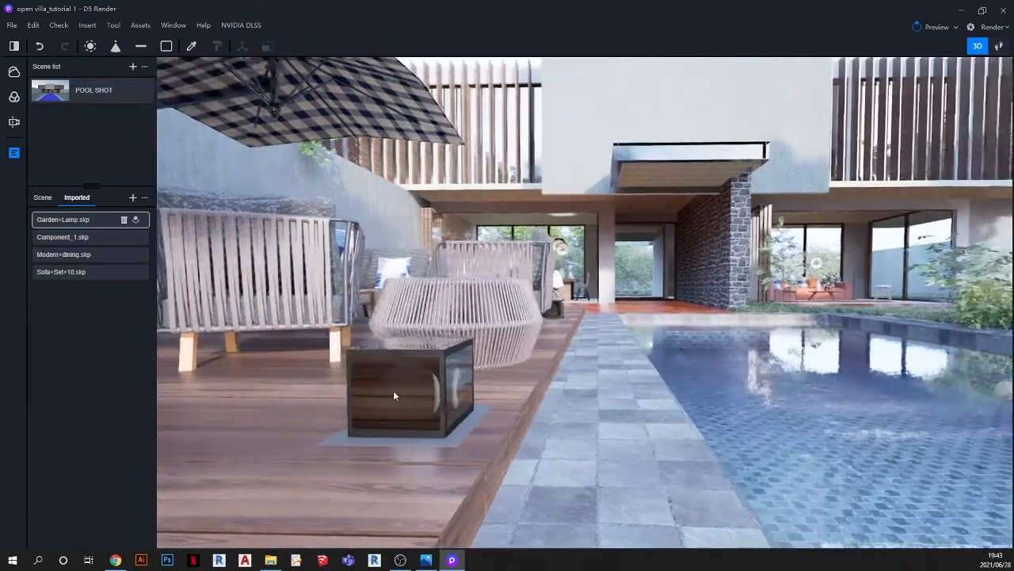
scroll(399, 371, down, 1)
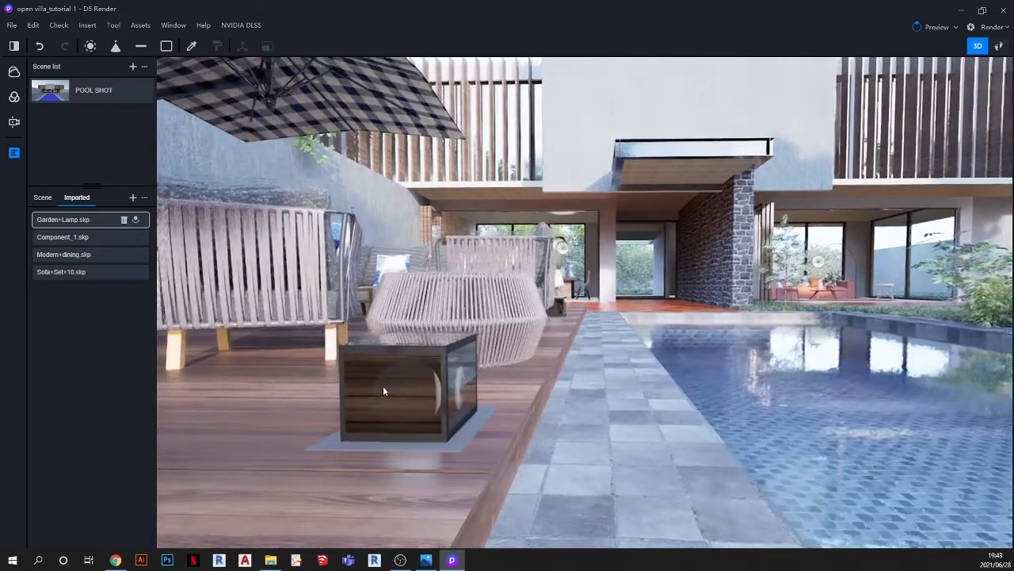
click(140, 25)
drag(393, 109, 864, 88)
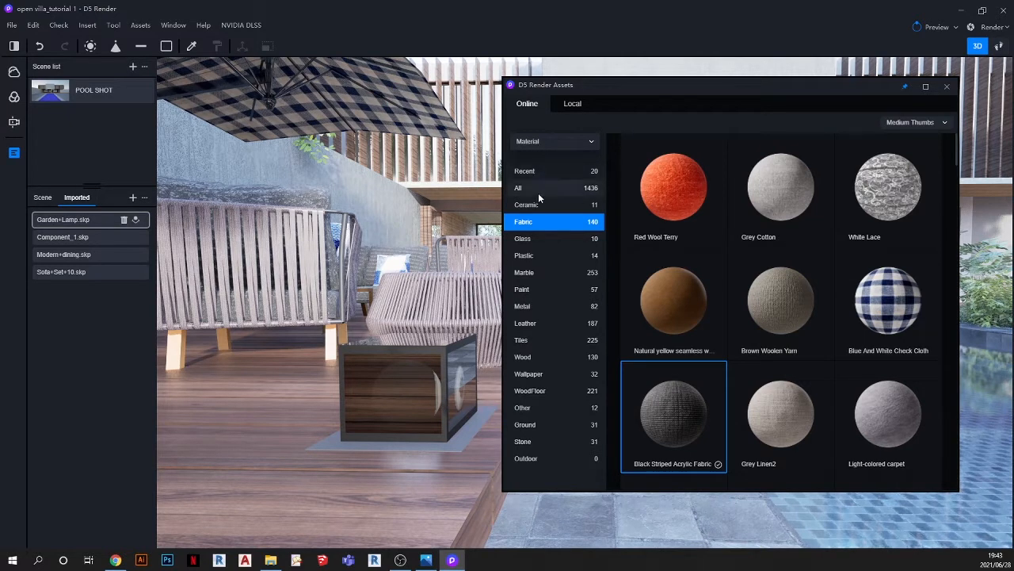
click(529, 409)
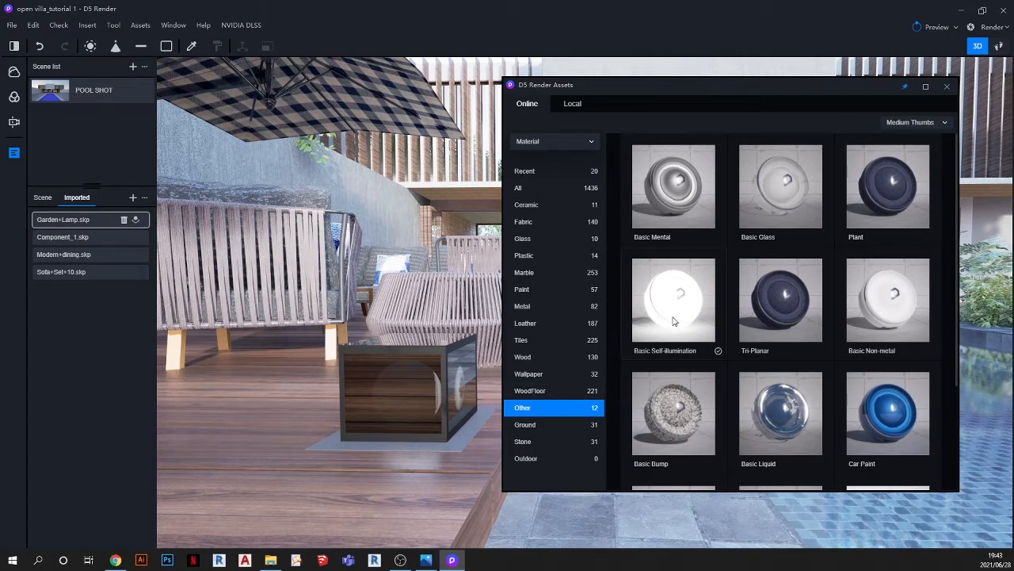
drag(678, 312, 194, 47)
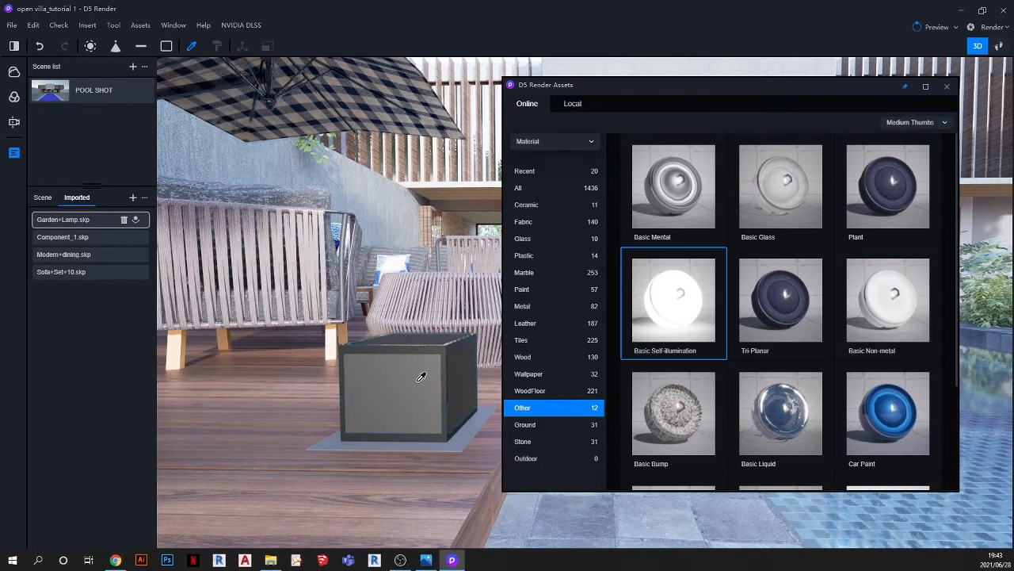
click(946, 85)
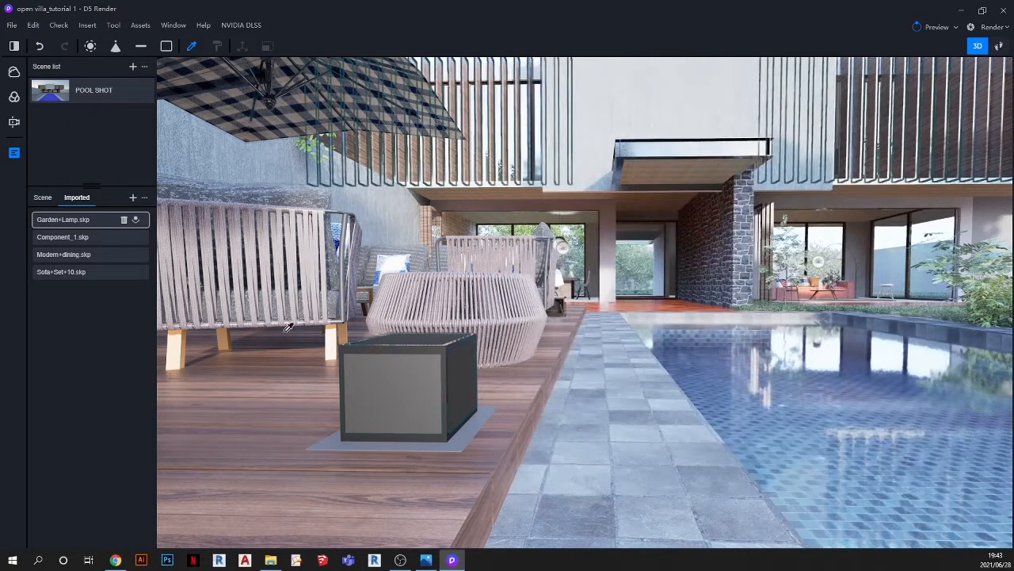
Step: Turn on Emissive for the near box lamp's material and set its intensity to 10.5
click(404, 384)
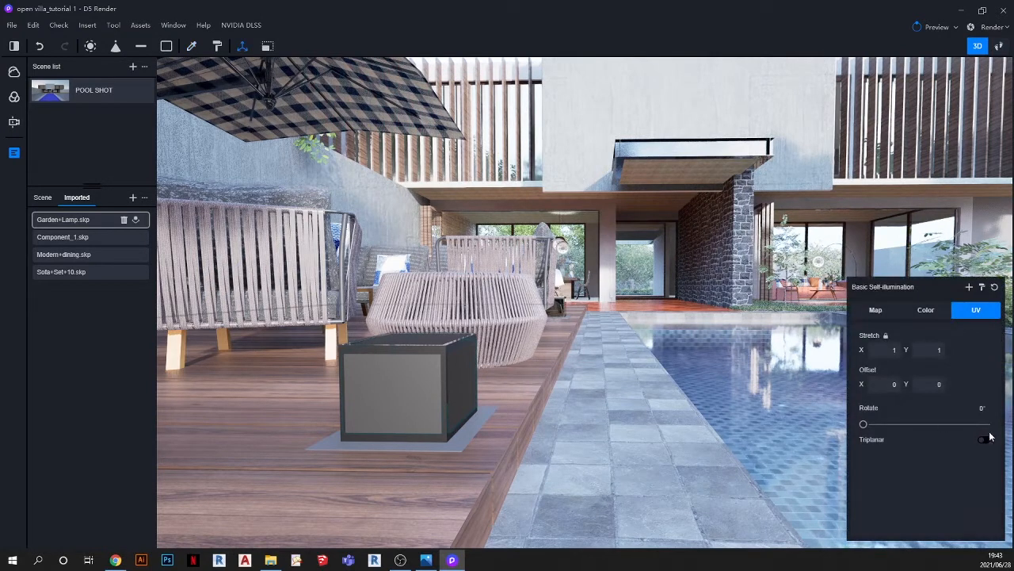
click(876, 312)
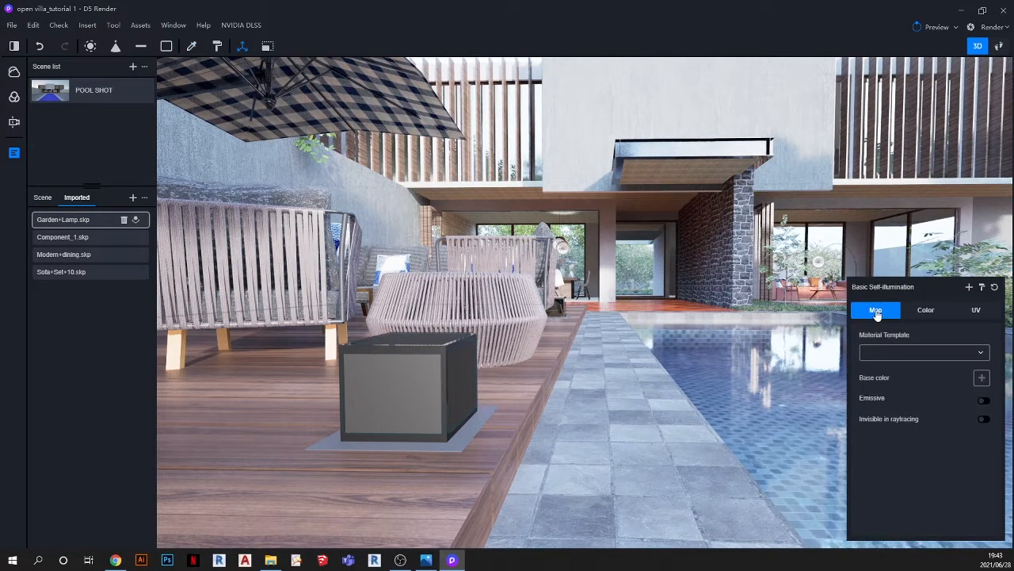
click(985, 401)
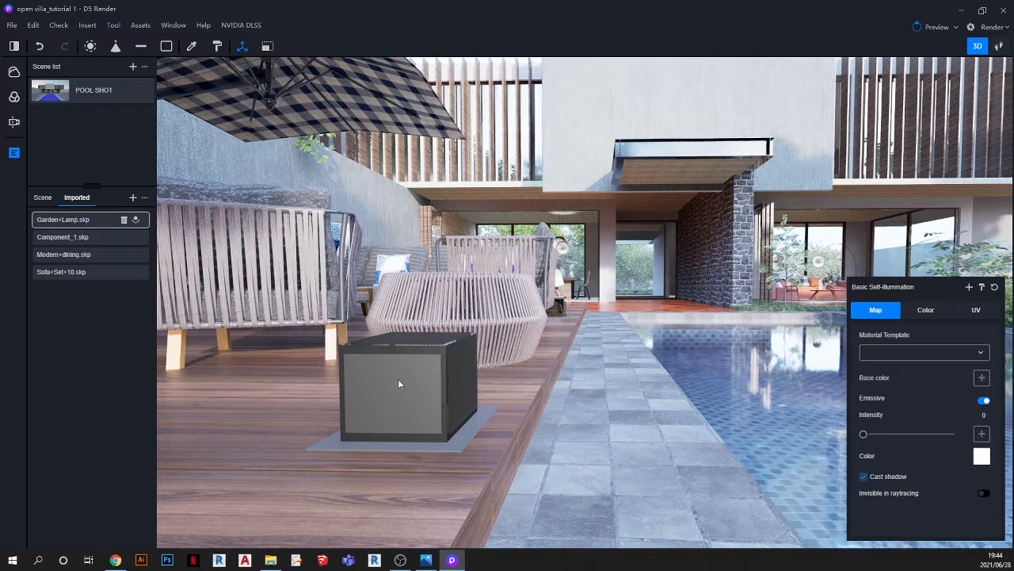
scroll(398, 379, up, 2)
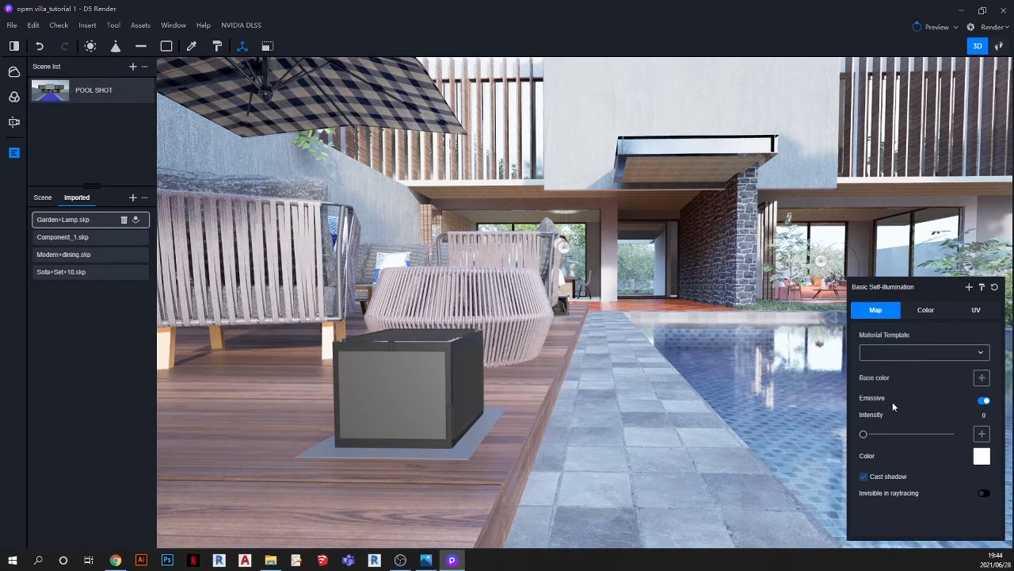
click(891, 433)
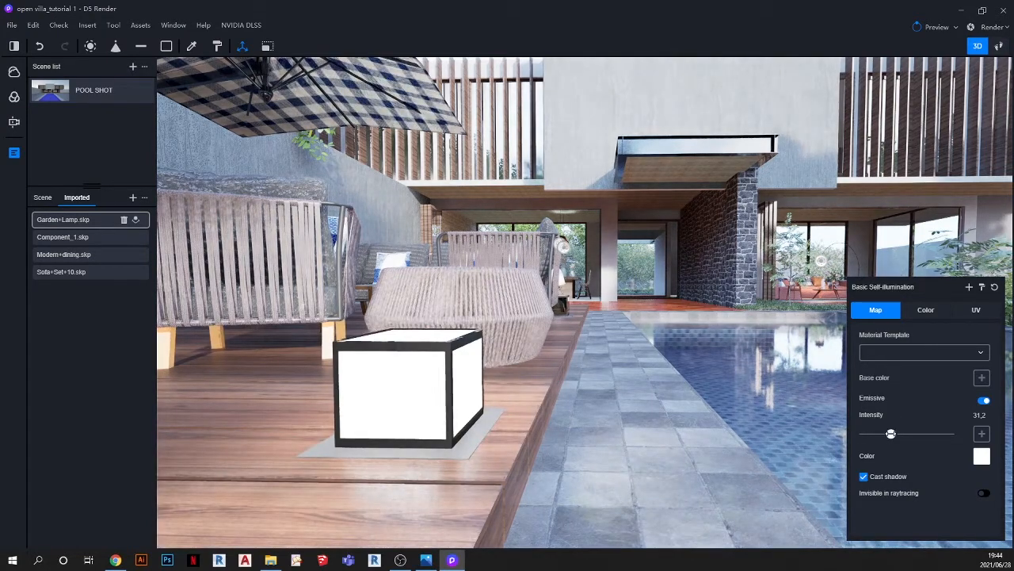
drag(874, 433, 872, 433)
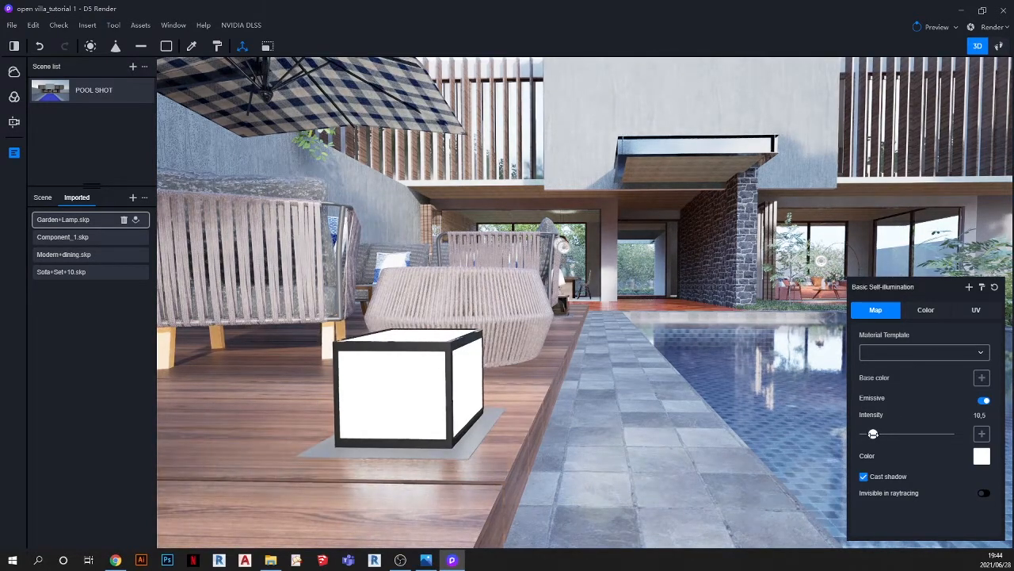
Step: Copy the near lamp's self-illumination material onto the far box lamp and return to the POOL SHOT view
scroll(400, 298, down, 4)
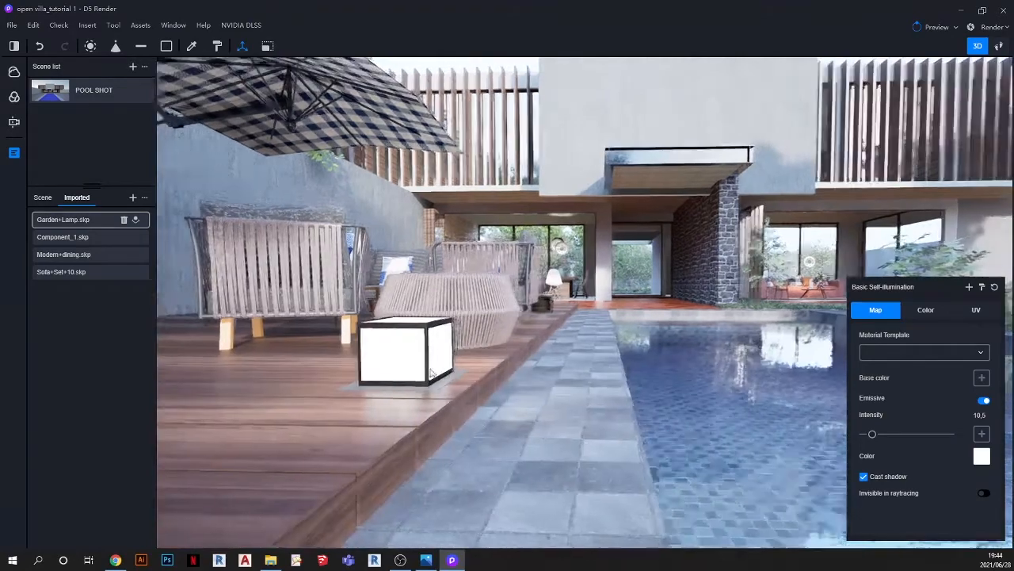
middle_drag(605, 371, 380, 375)
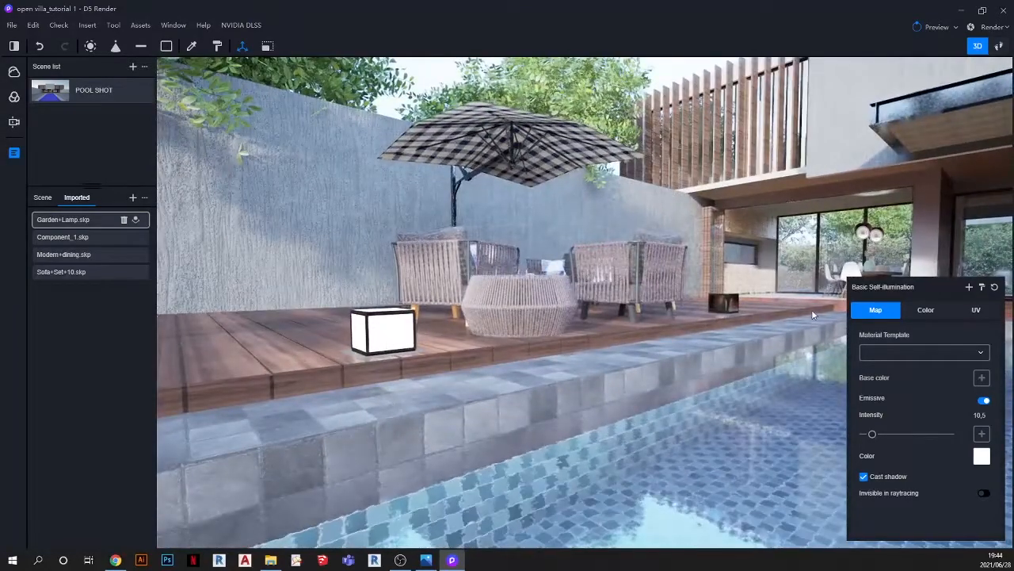
scroll(739, 296, up, 5)
scroll(738, 294, down, 4)
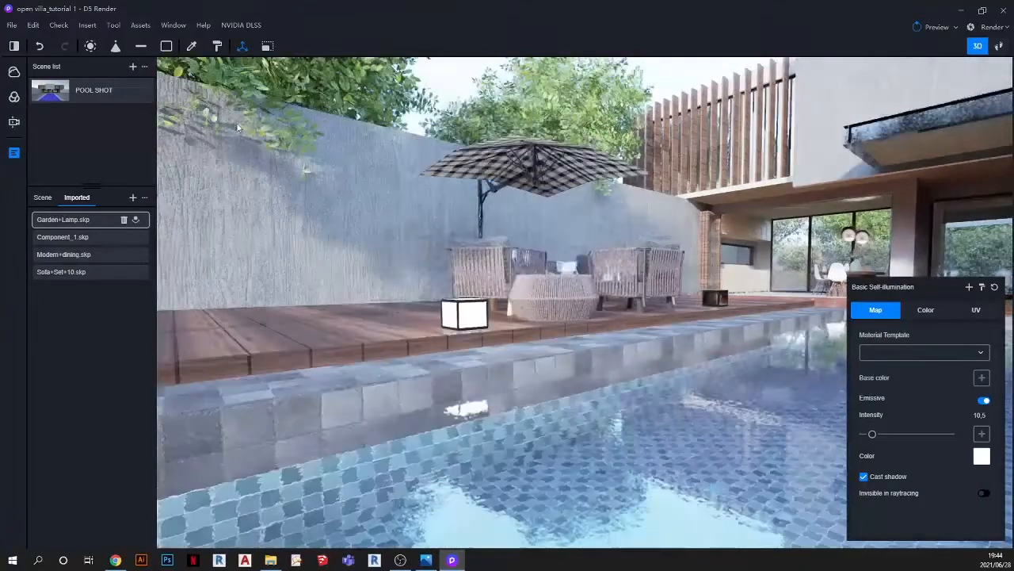
click(191, 46)
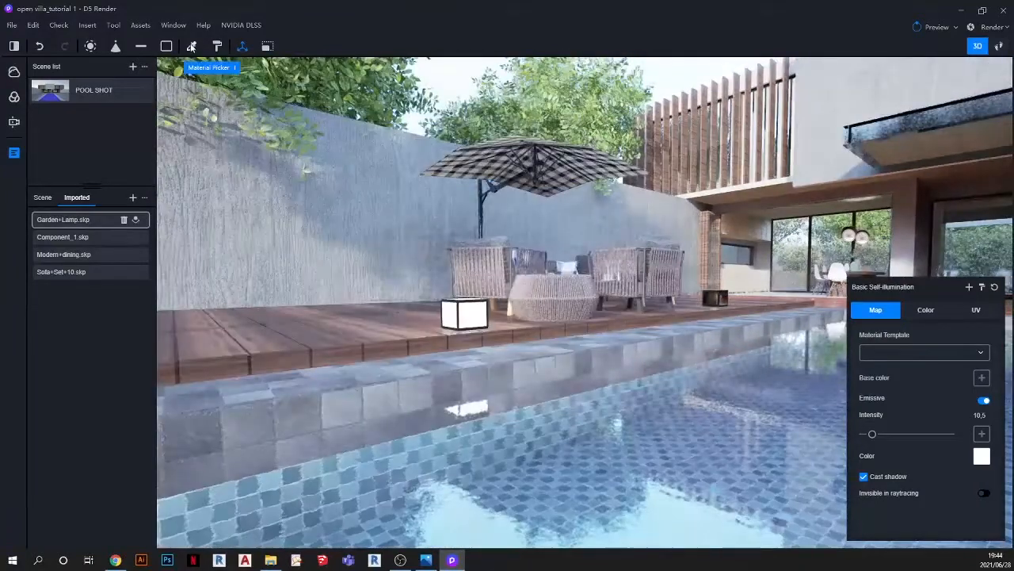
click(464, 313)
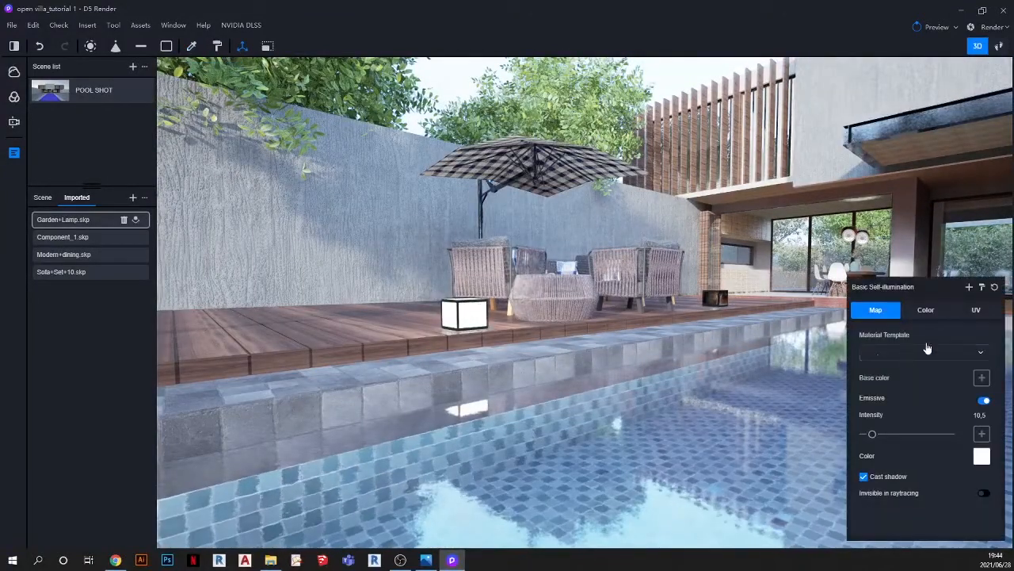
click(983, 288)
click(716, 298)
scroll(713, 305, up, 5)
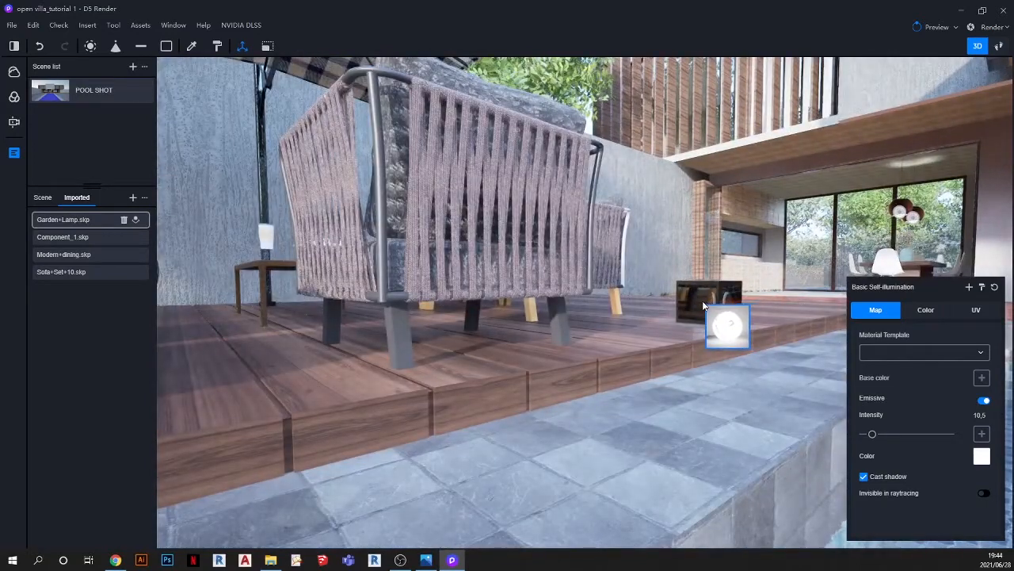
scroll(698, 338, down, 5)
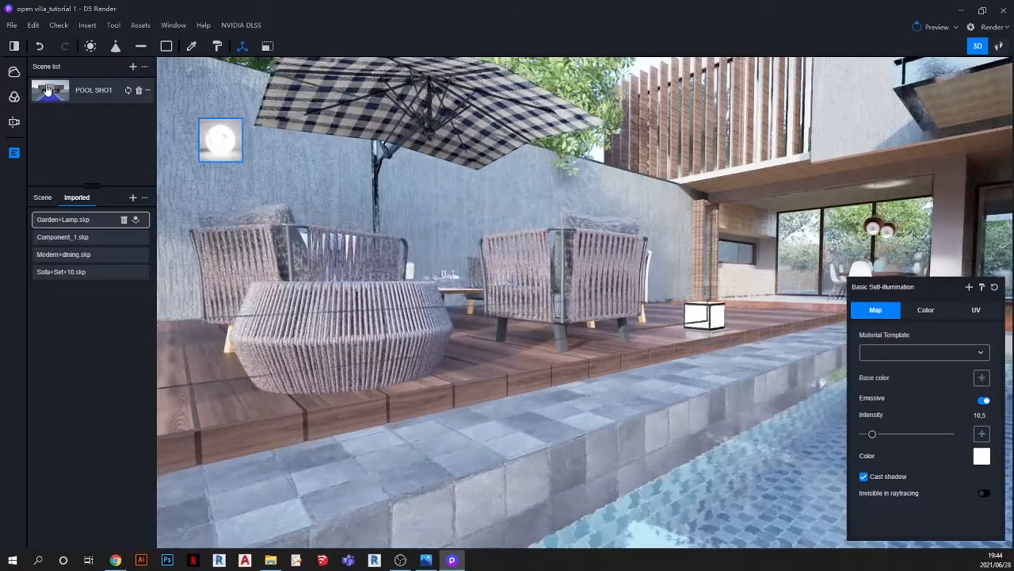
click(48, 90)
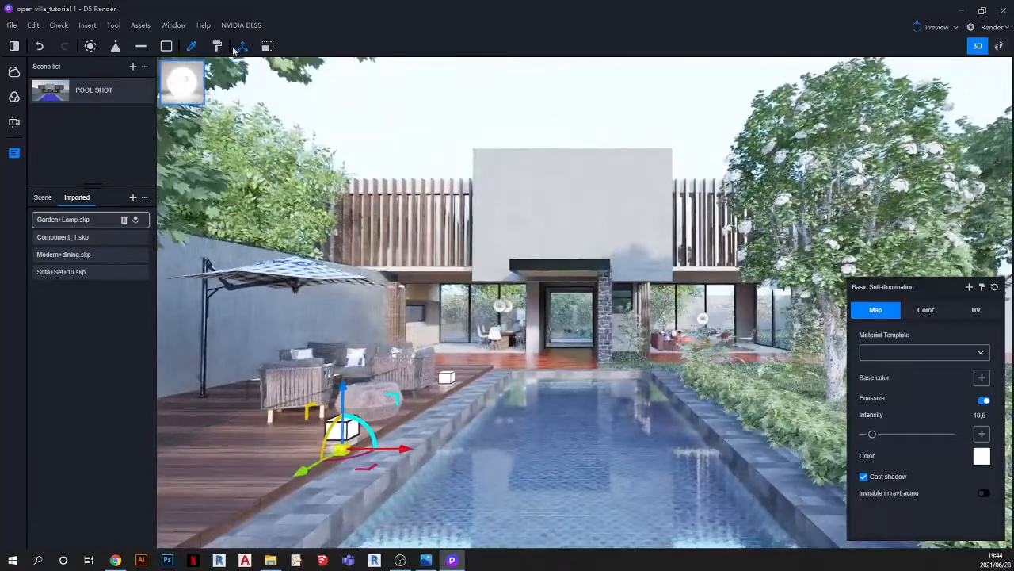
click(401, 100)
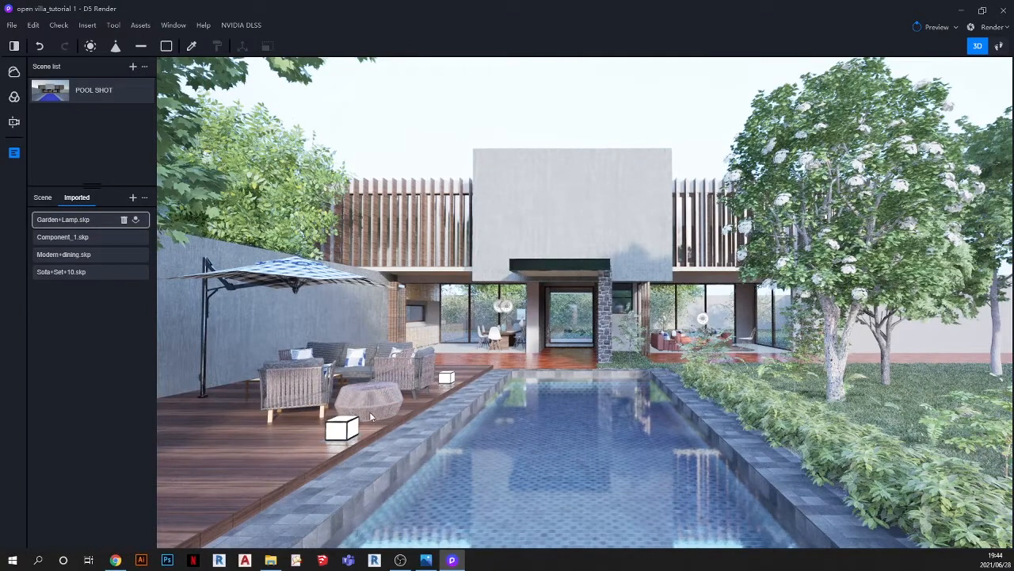
Step: Set the near box lamp's emissive intensity to 6.2
scroll(345, 453, up, 5)
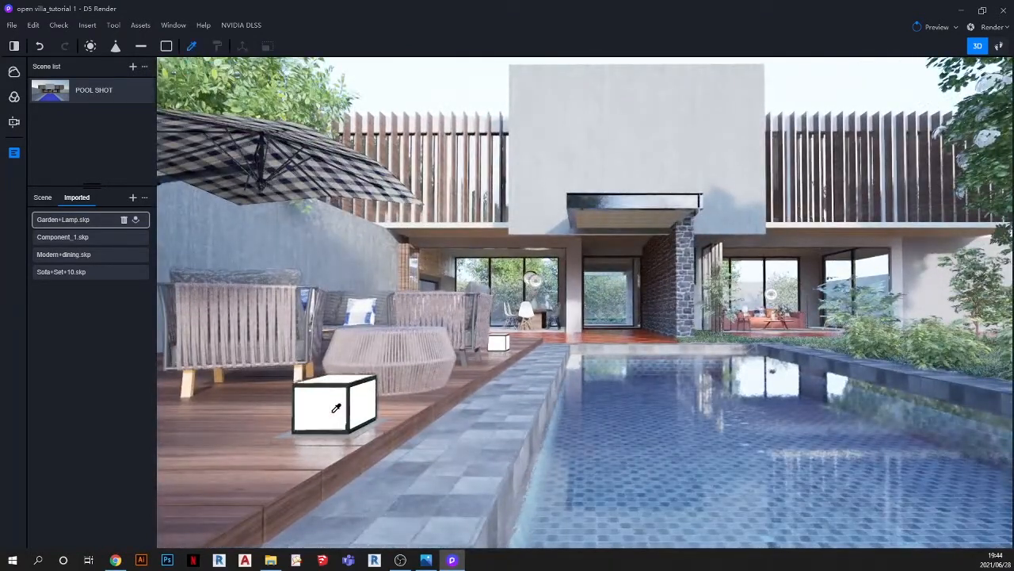
click(355, 408)
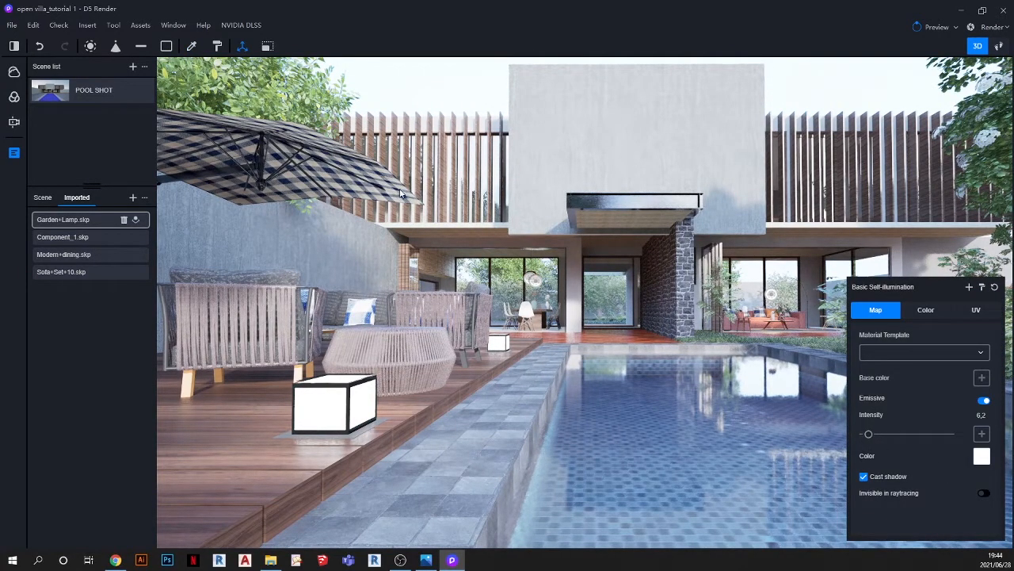
key(Escape)
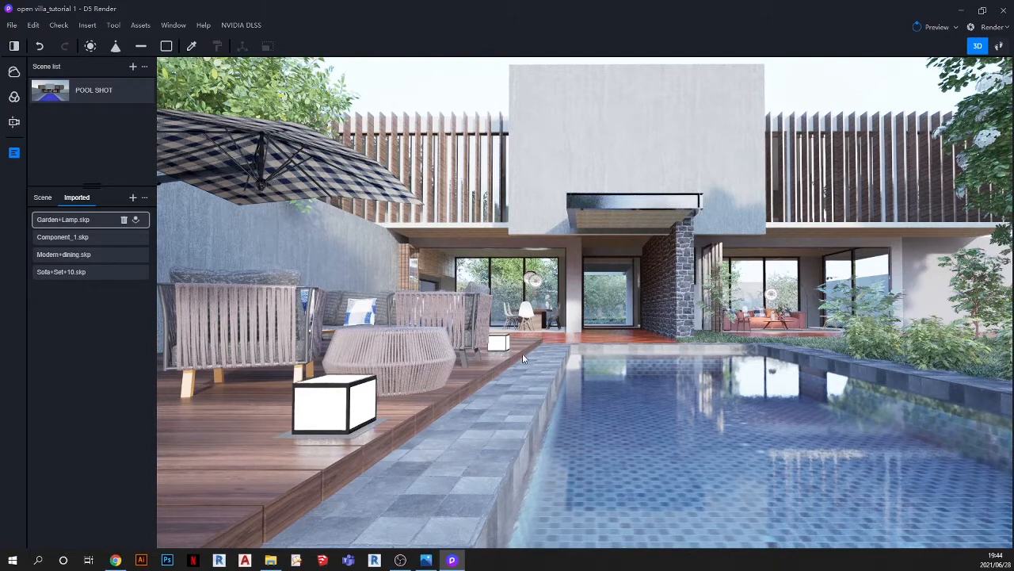
Step: Set the far box lamp's emissive intensity to 5.6
scroll(506, 345, up, 3)
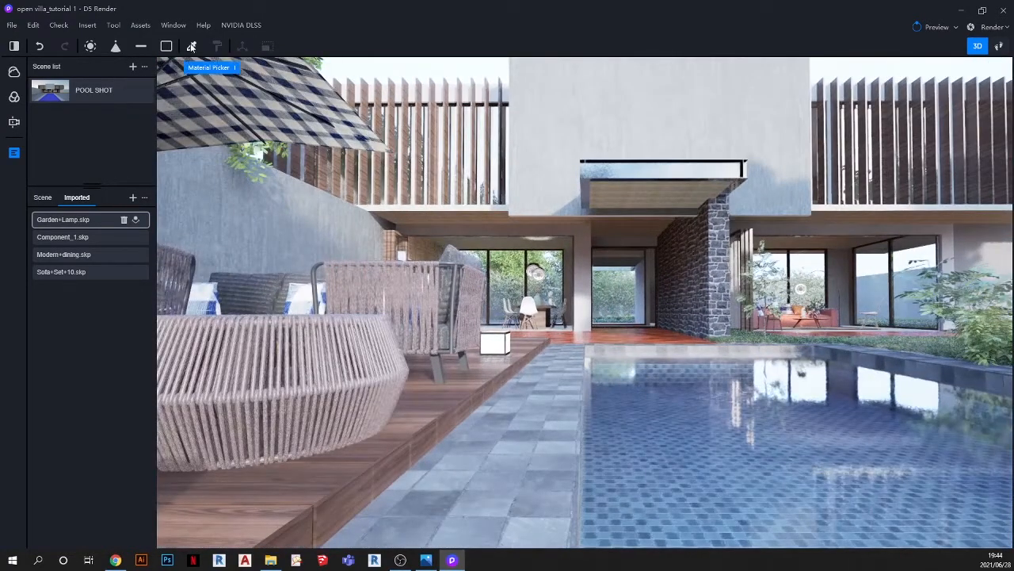
click(192, 46)
click(500, 346)
drag(869, 433, 872, 433)
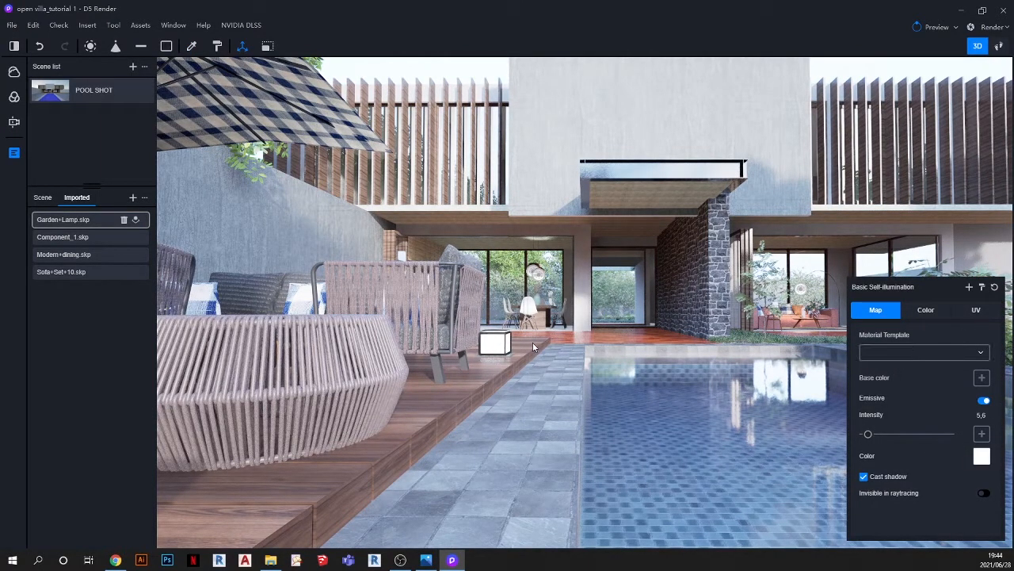
Step: Pick the near box lamp's self-illumination material and look over its color adjustment and emissive settings
scroll(533, 347, down, 3)
scroll(370, 432, up, 2)
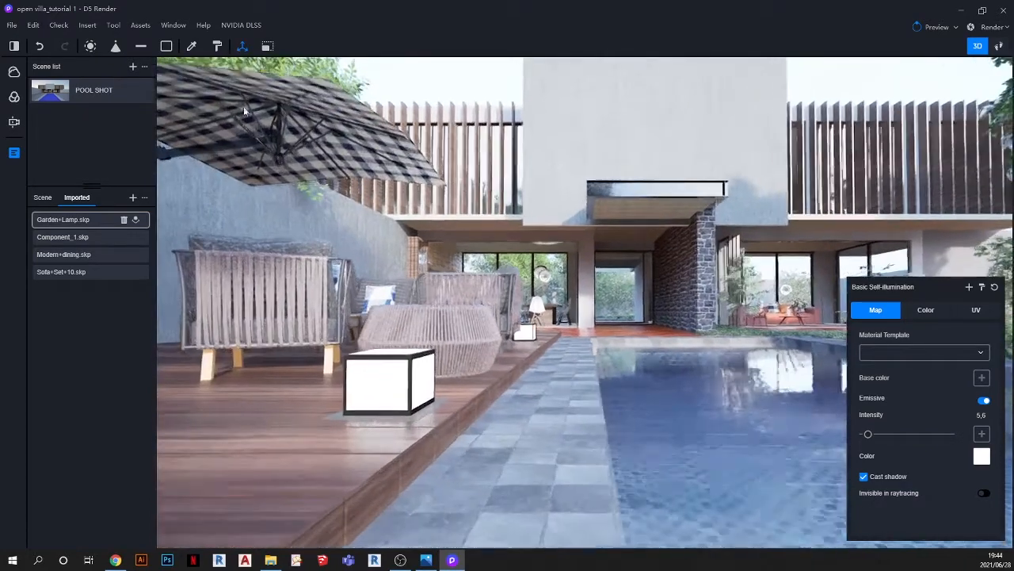
click(192, 46)
click(383, 388)
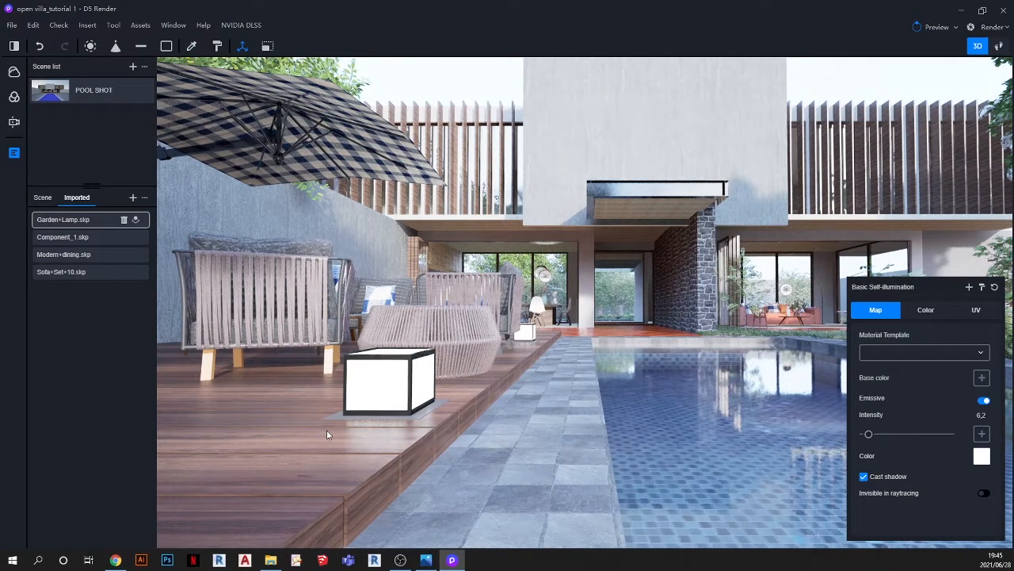
click(933, 317)
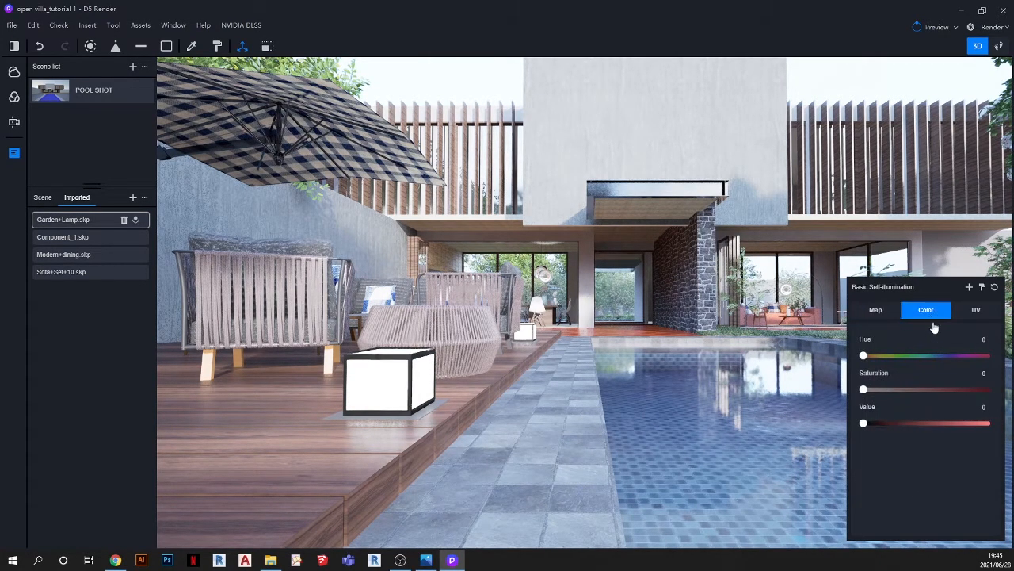
click(877, 311)
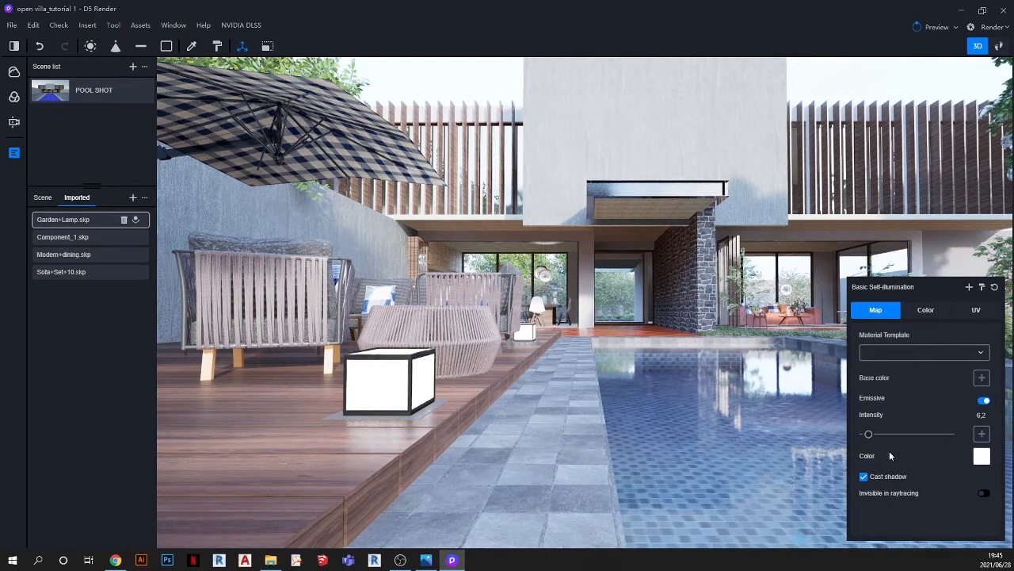
Step: Try a blue emissive color, HSV 224, 95, 80, on the near box lamp's material and undo it
click(982, 457)
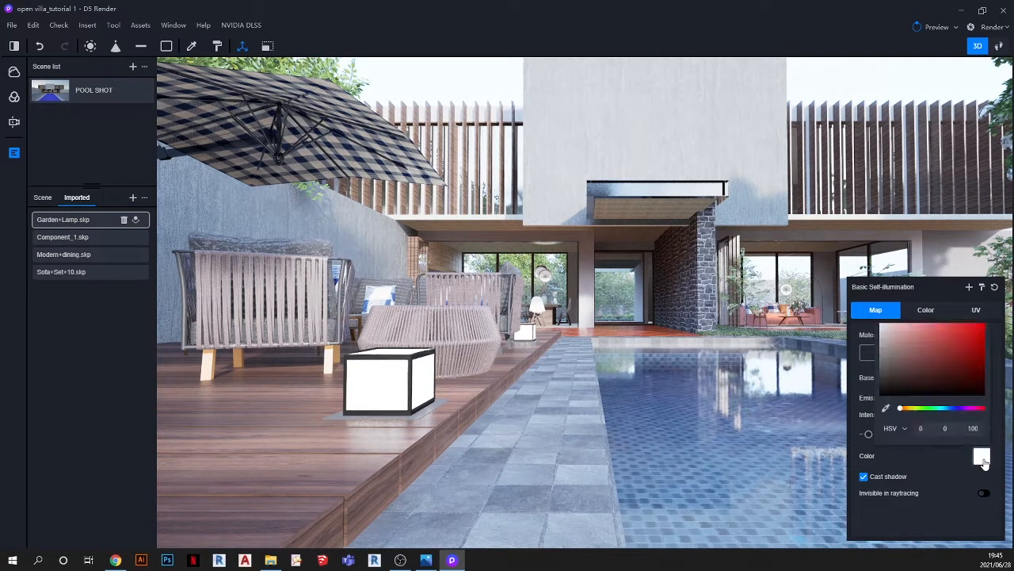
click(919, 409)
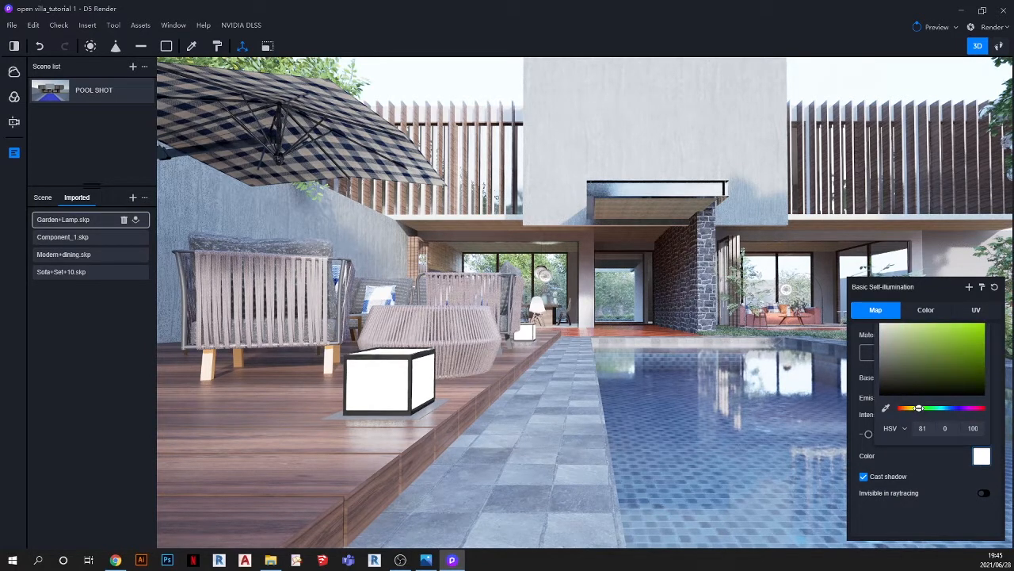
drag(919, 408, 951, 408)
click(979, 335)
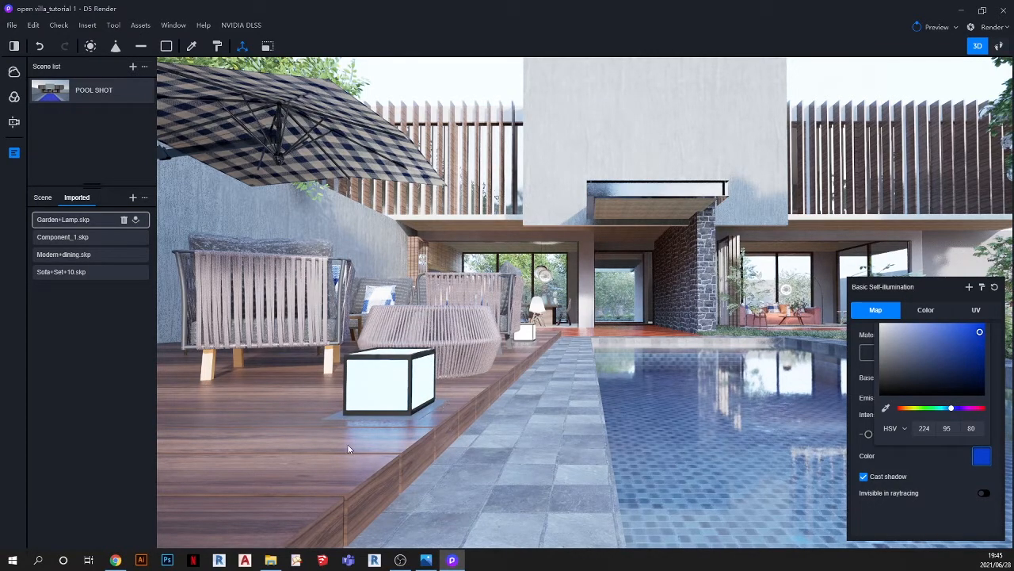
scroll(344, 431, up, 2)
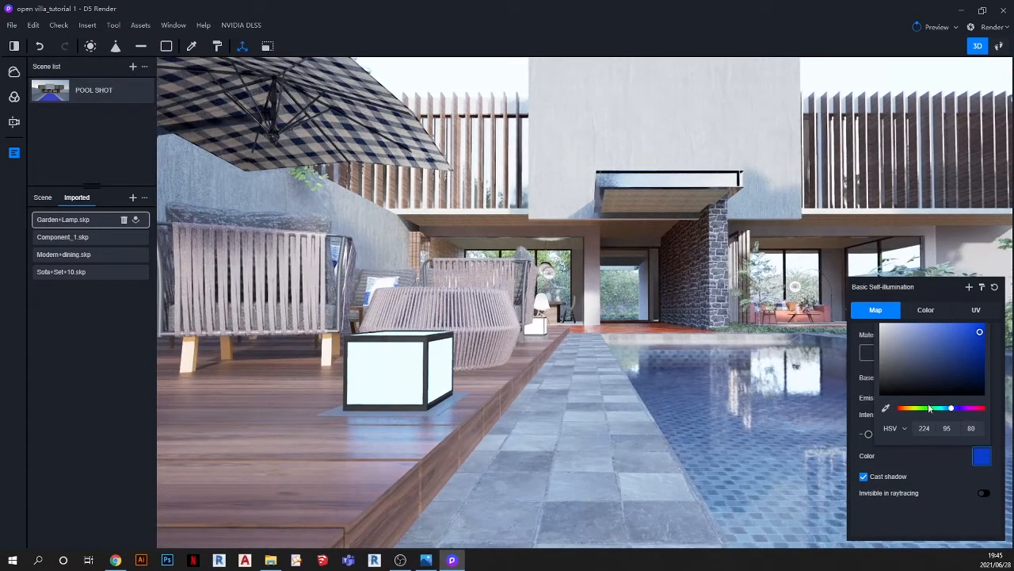
key(Escape)
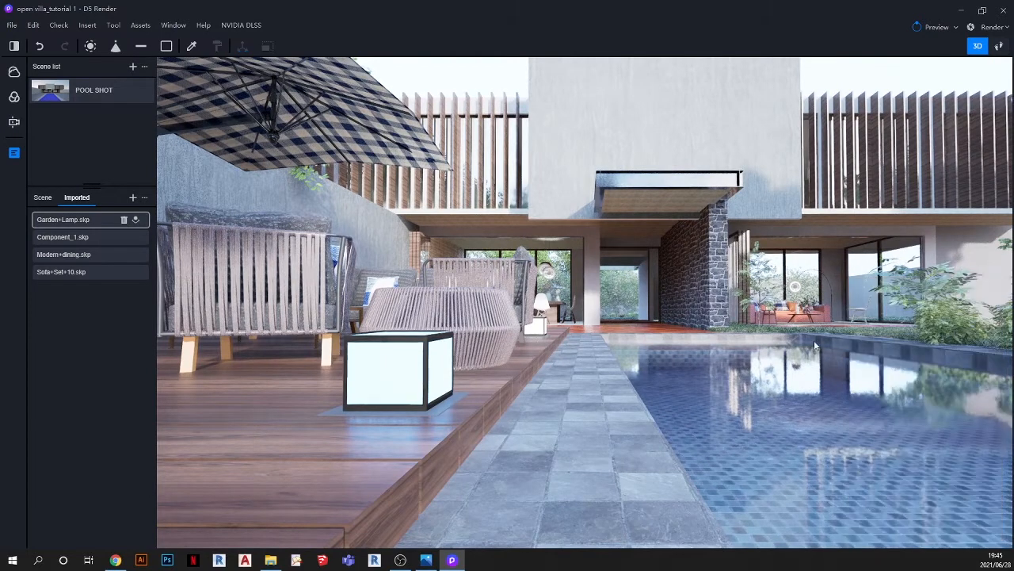
click(39, 47)
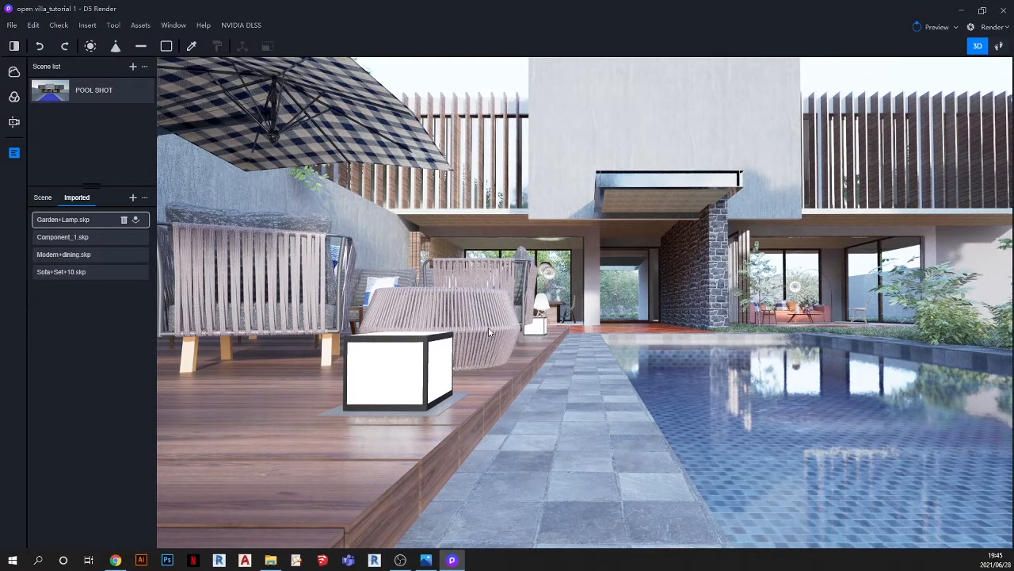
Step: Import the Ceiling+Light+(LED) SketchUp model from the MODELS folder
scroll(501, 375, down, 2)
right_drag(494, 380, 420, 385)
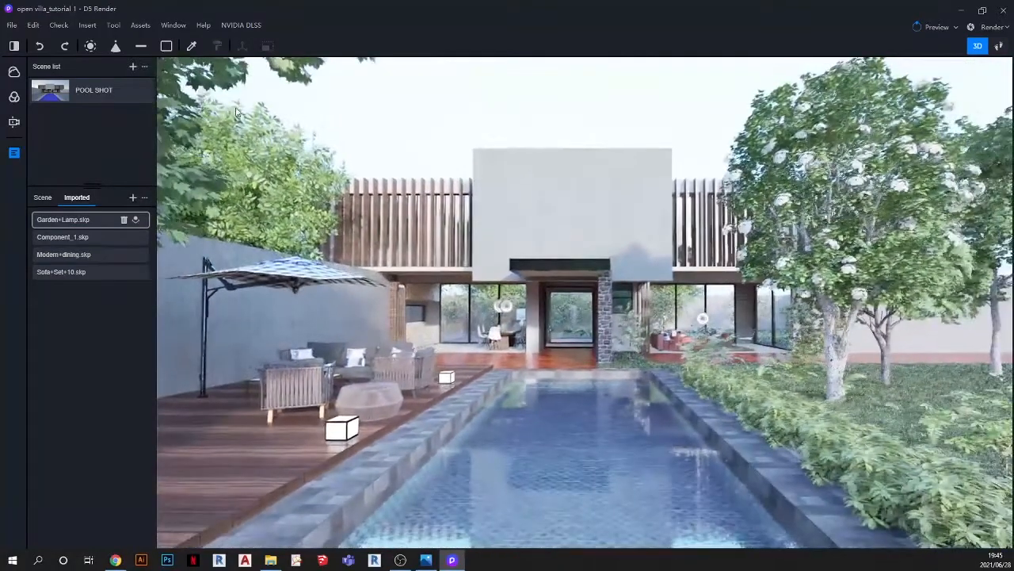
click(132, 197)
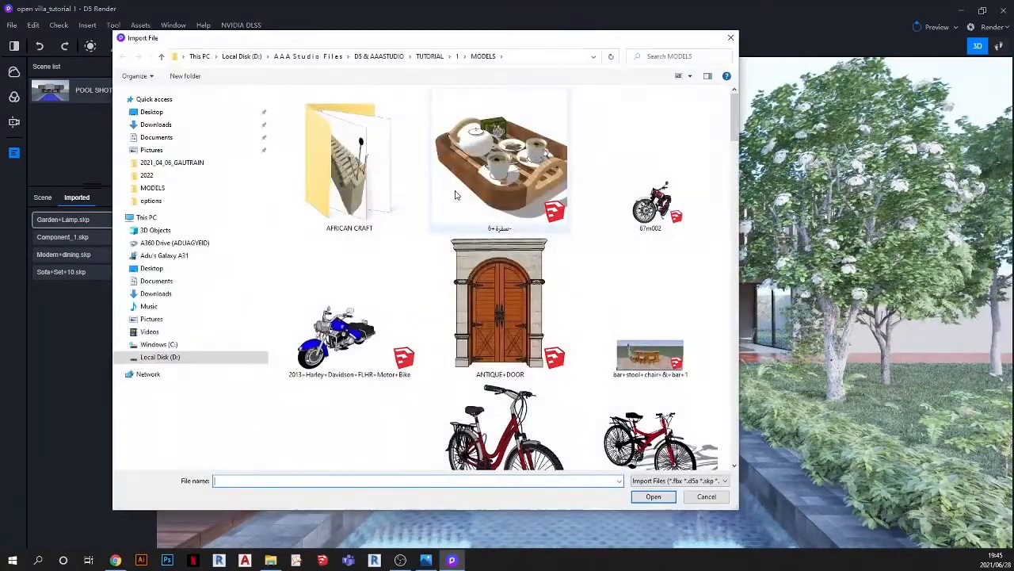
scroll(465, 235, down, 10)
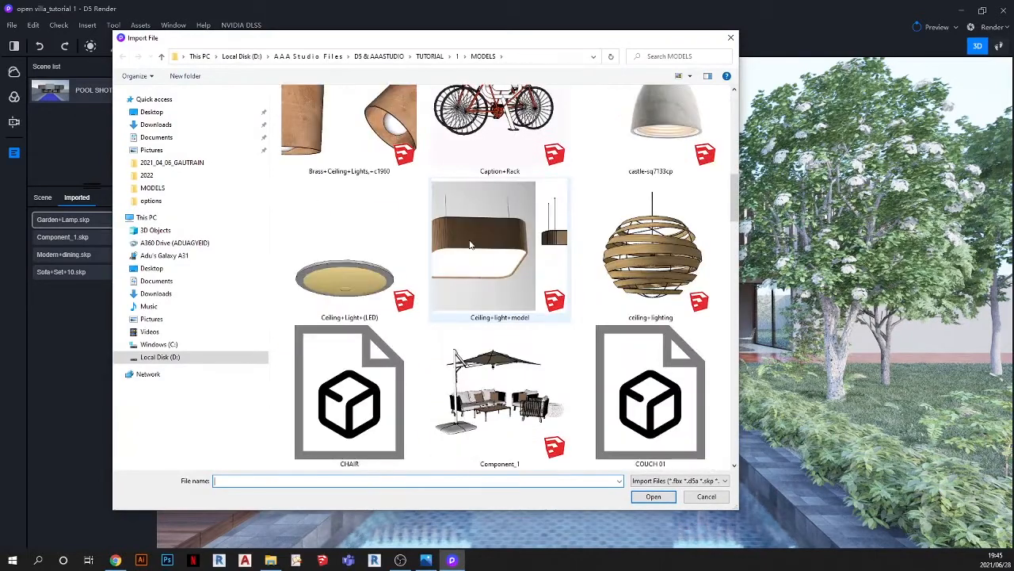
click(400, 281)
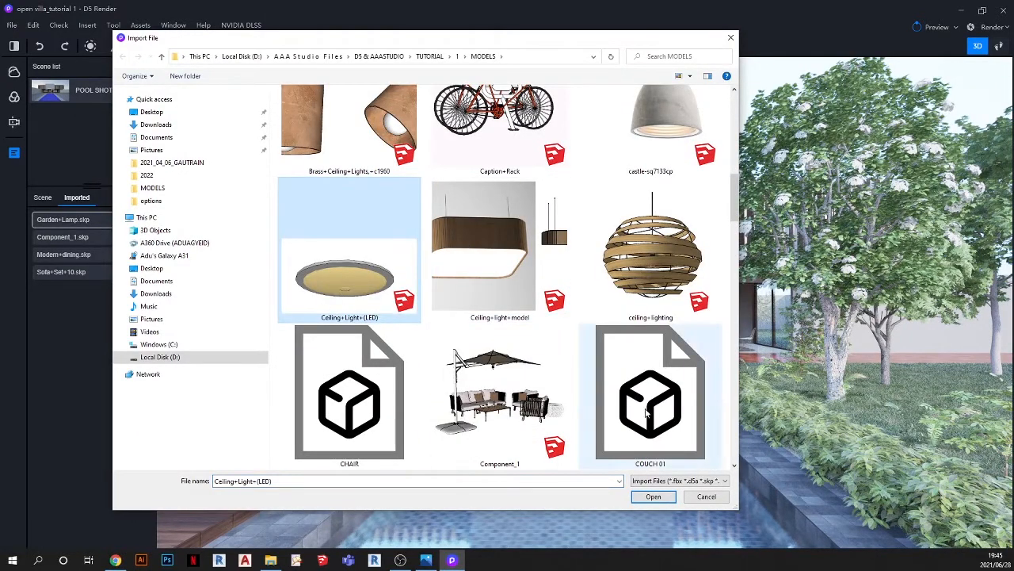
click(653, 496)
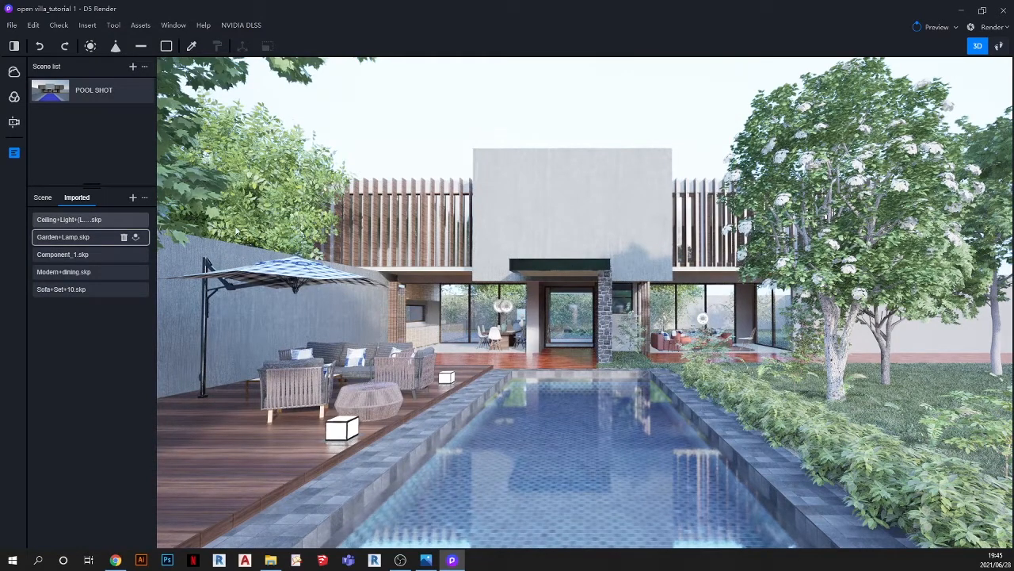
Step: Place the LED ceiling light on the underside of the entrance canopy and lower it to about Z 2698
click(136, 219)
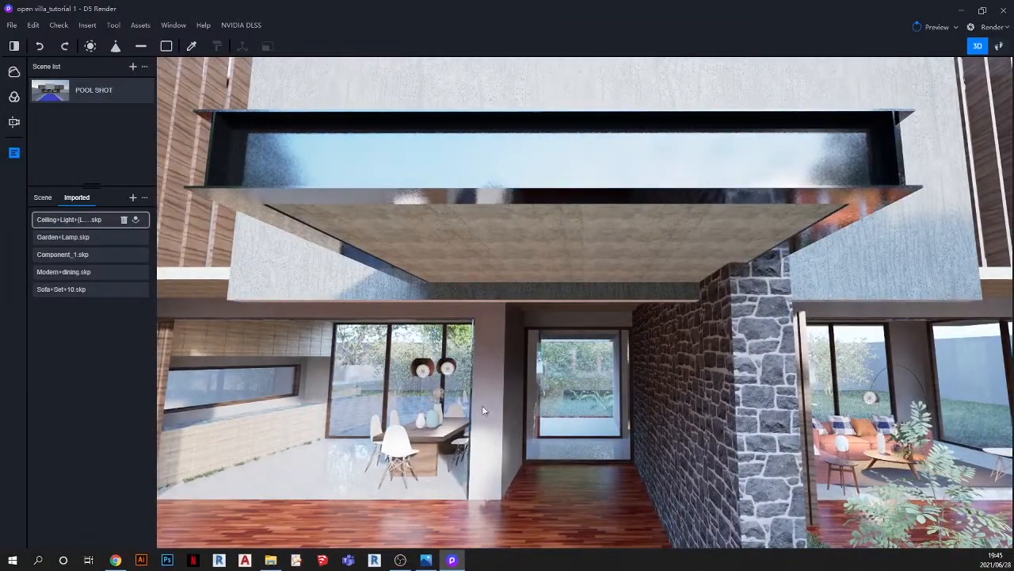
click(493, 243)
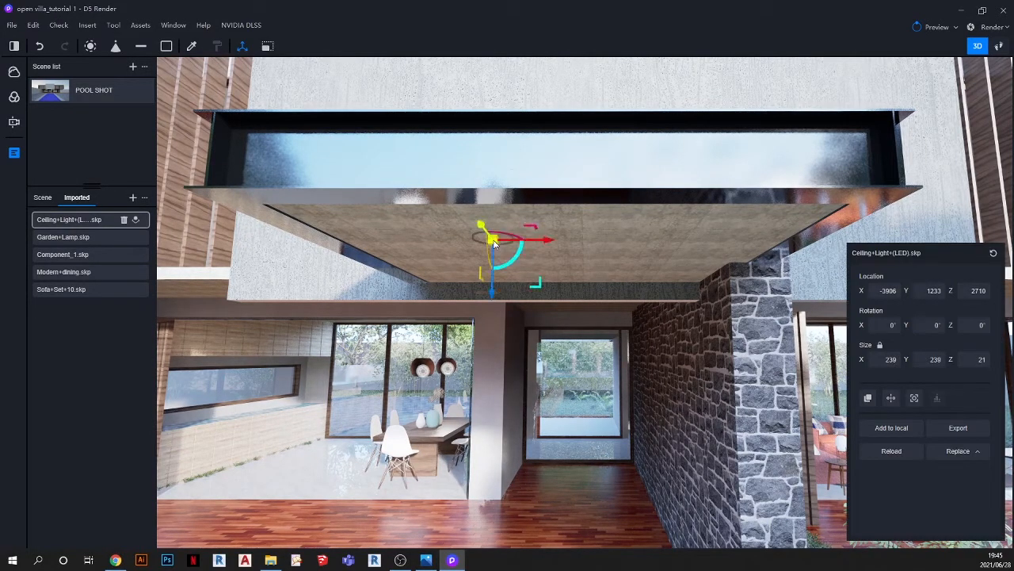
scroll(486, 234, up, 2)
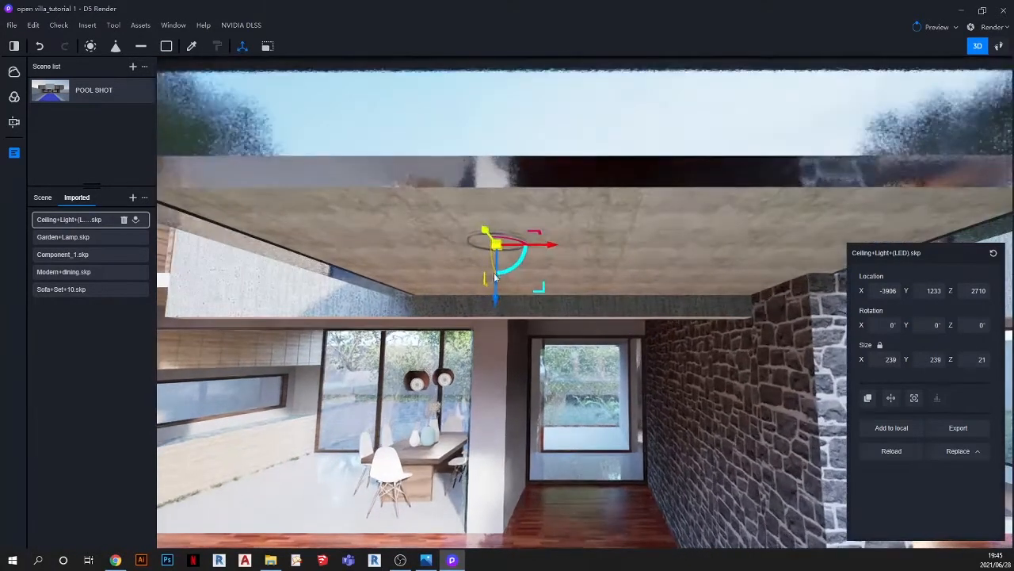
drag(496, 304, 497, 302)
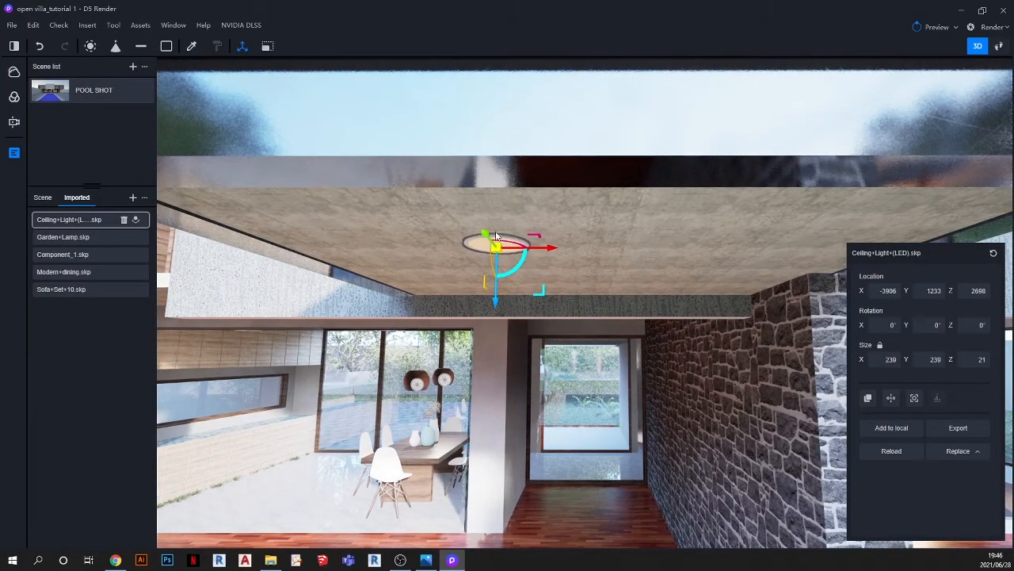
scroll(497, 235, up, 2)
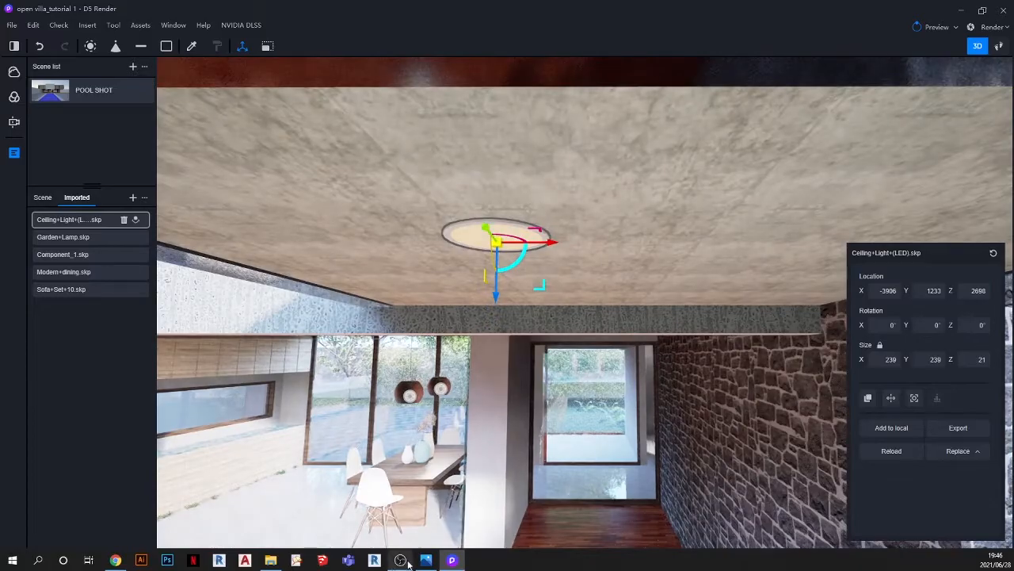
Step: Check the reference image and shift the ceiling light along the canopy to about X -4208
click(426, 560)
click(426, 560)
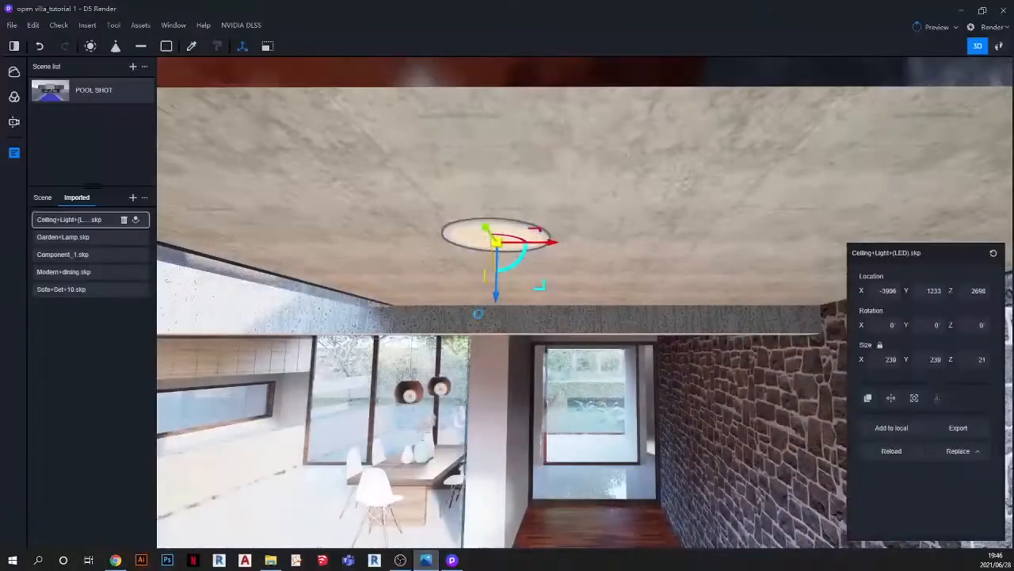
drag(513, 246, 428, 244)
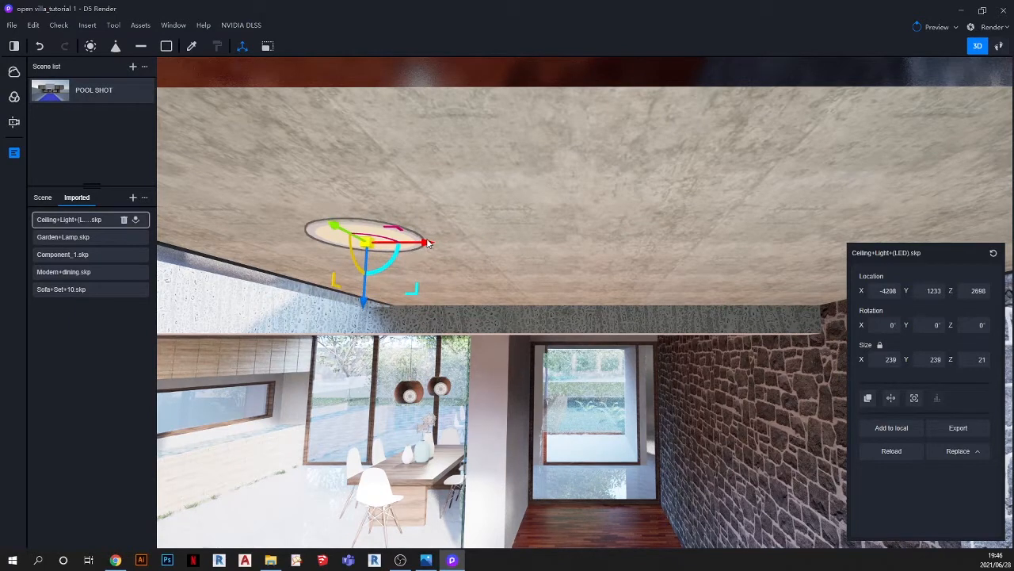
scroll(428, 243, down, 1)
scroll(428, 243, down, 1)
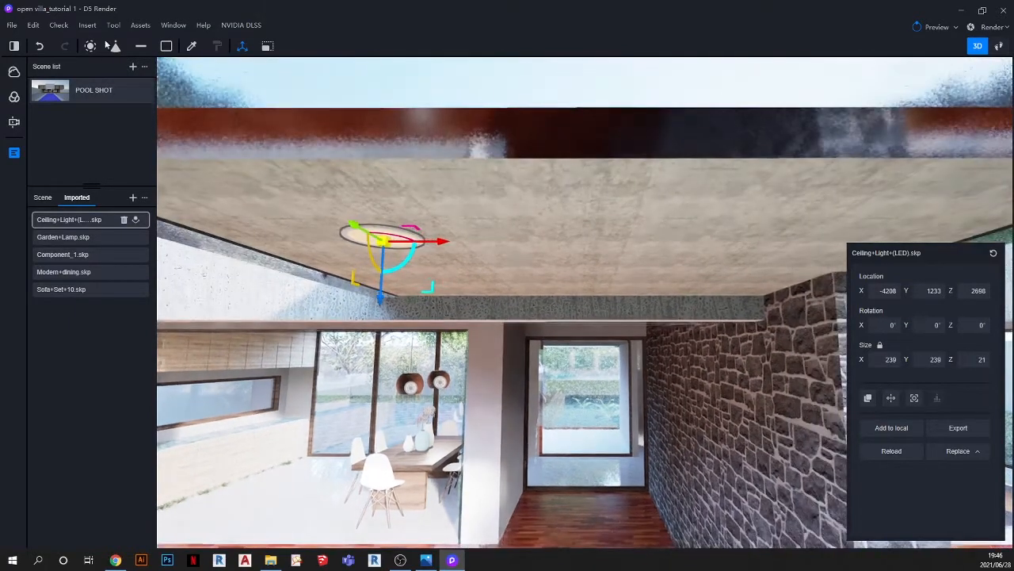
Step: Place a second LED ceiling light beside the first under the canopy and adjust it to about Y 1256, Z 2696
click(33, 24)
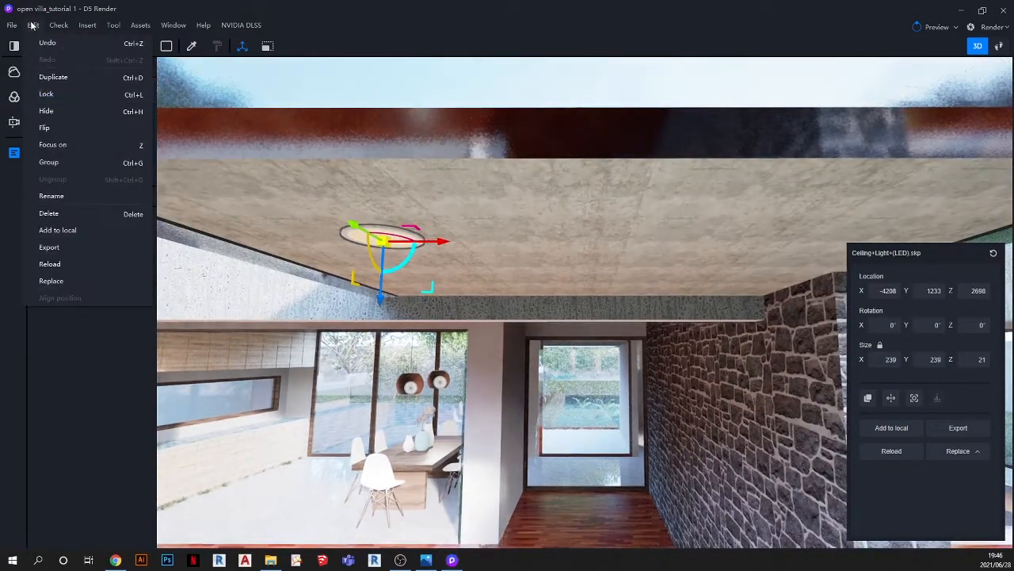
click(56, 80)
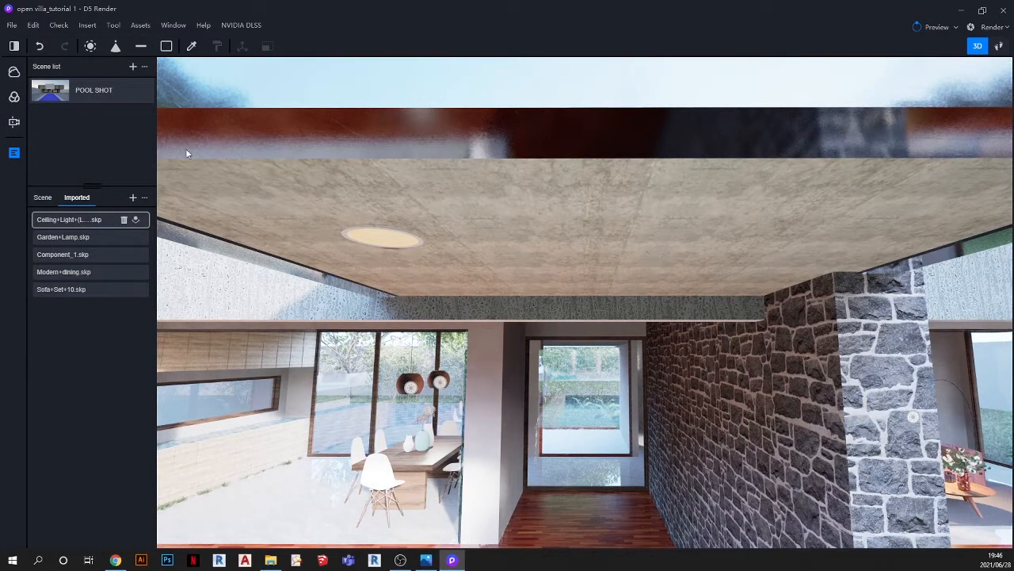
click(675, 259)
scroll(683, 260, up, 2)
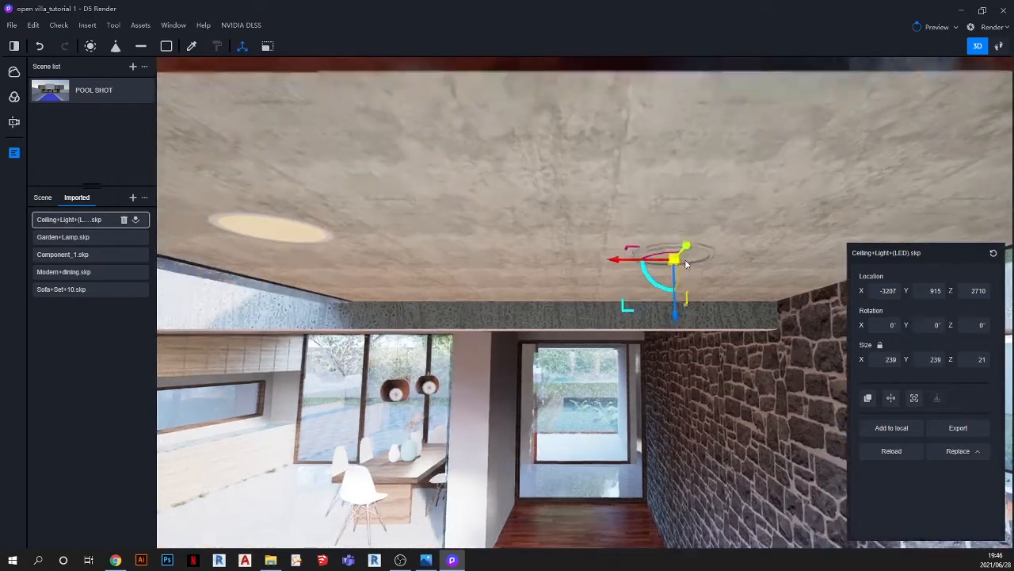
drag(675, 320, 676, 321)
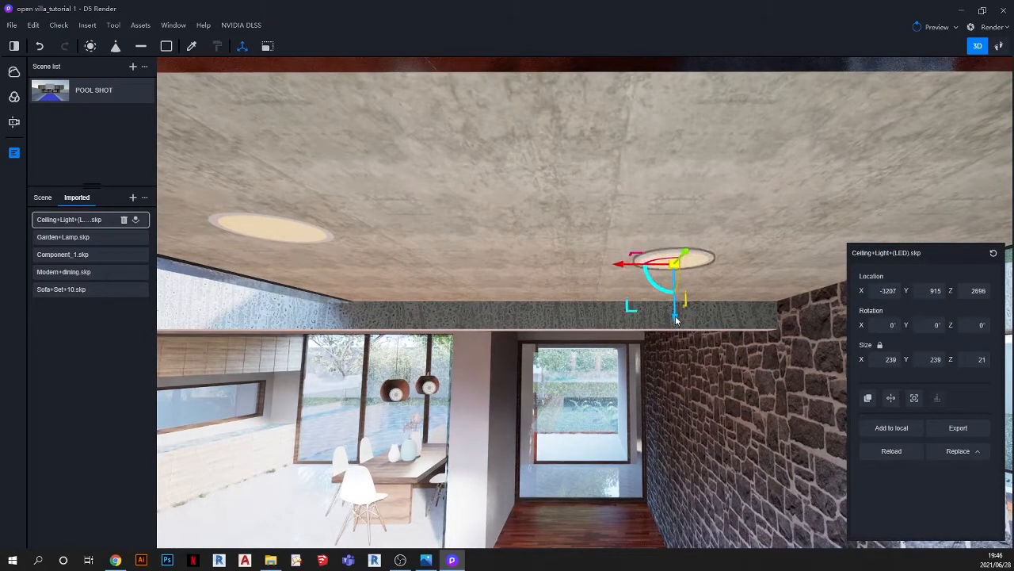
drag(687, 256, 718, 216)
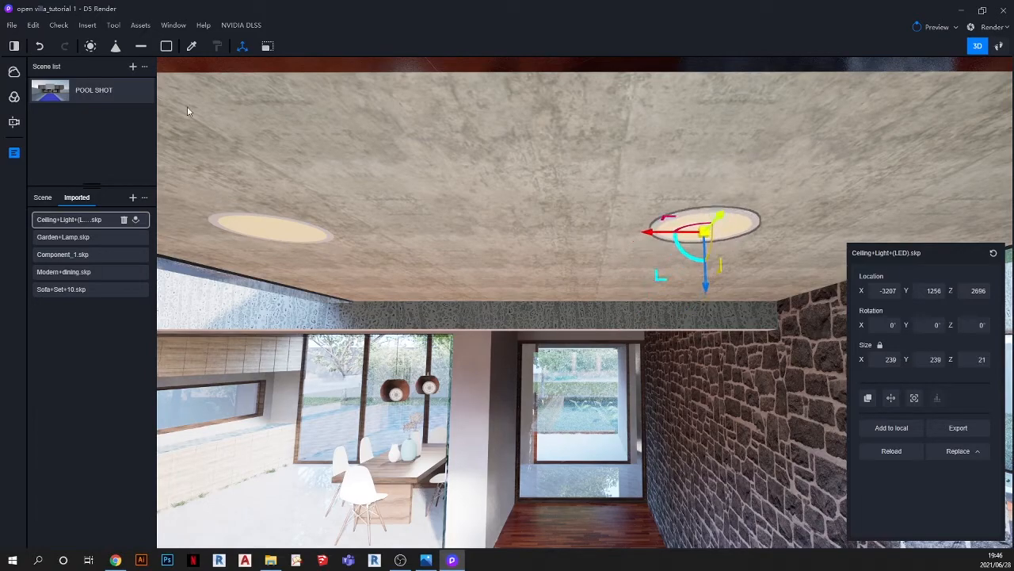
Step: Compare the POOL SHOT view with the OPEN VILLA_3.png reference in Photos and move the second ceiling light to about X -2784, Y 1317
click(45, 89)
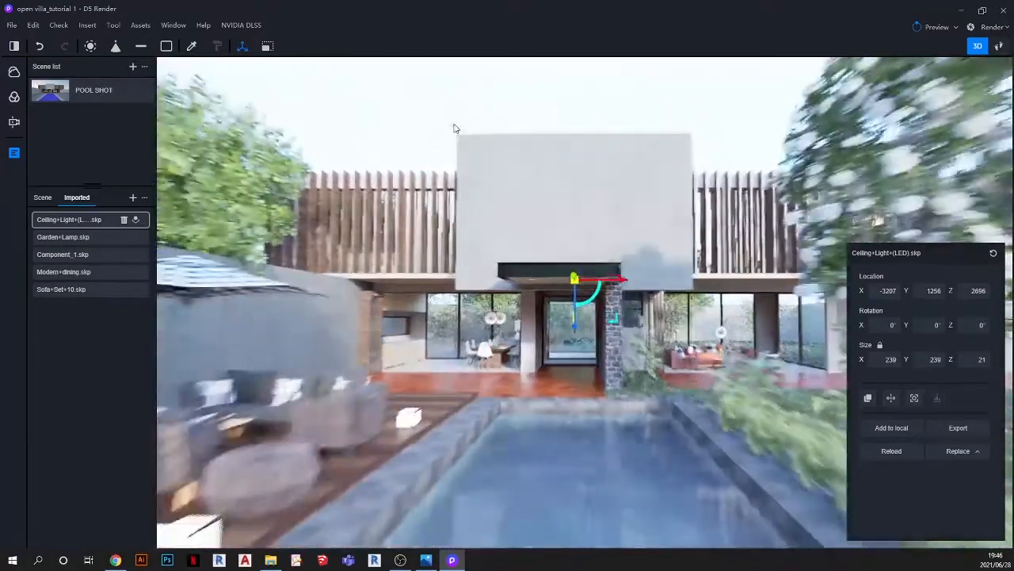
click(426, 560)
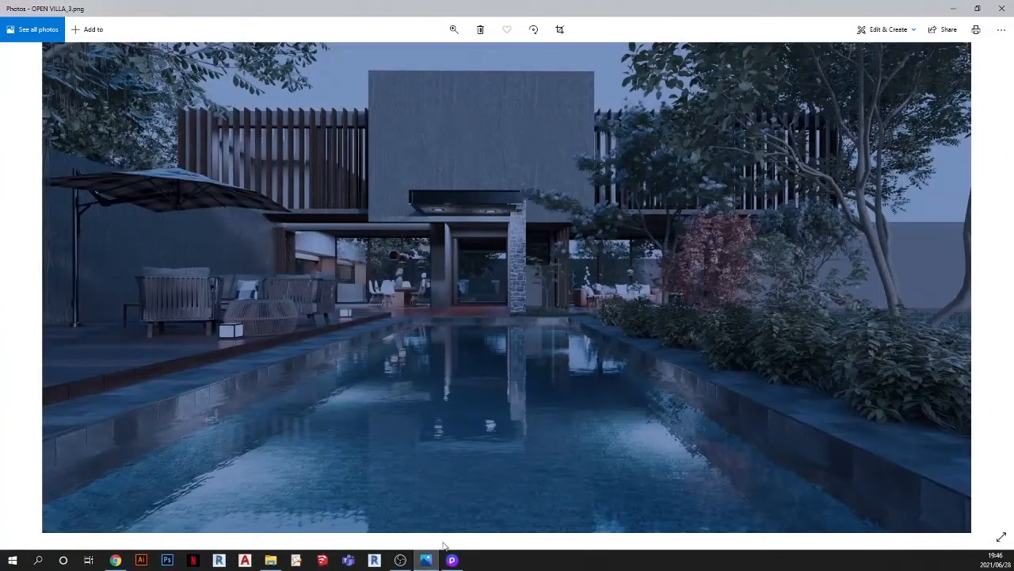
click(427, 561)
scroll(572, 275, up, 6)
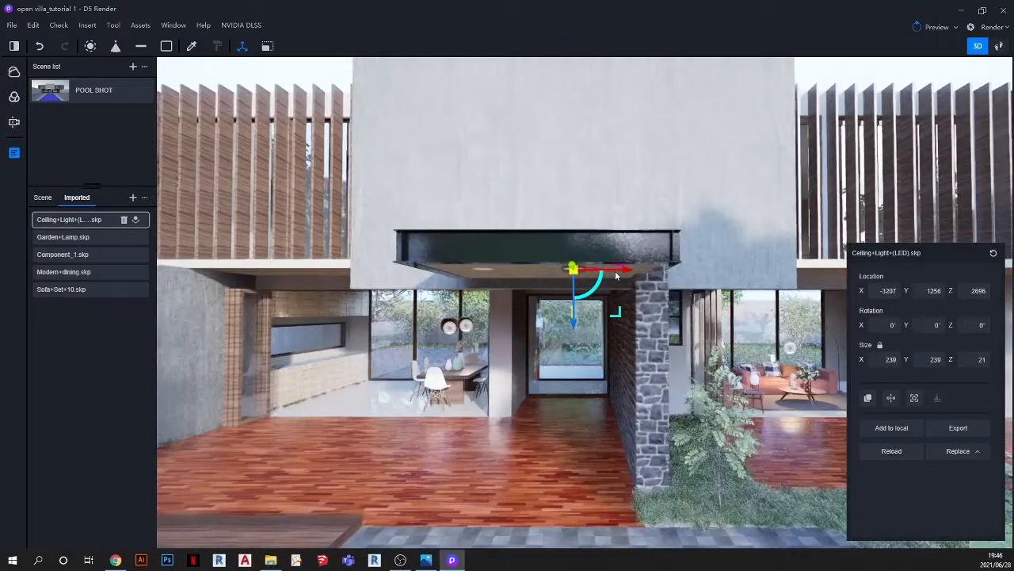
drag(622, 272, 657, 274)
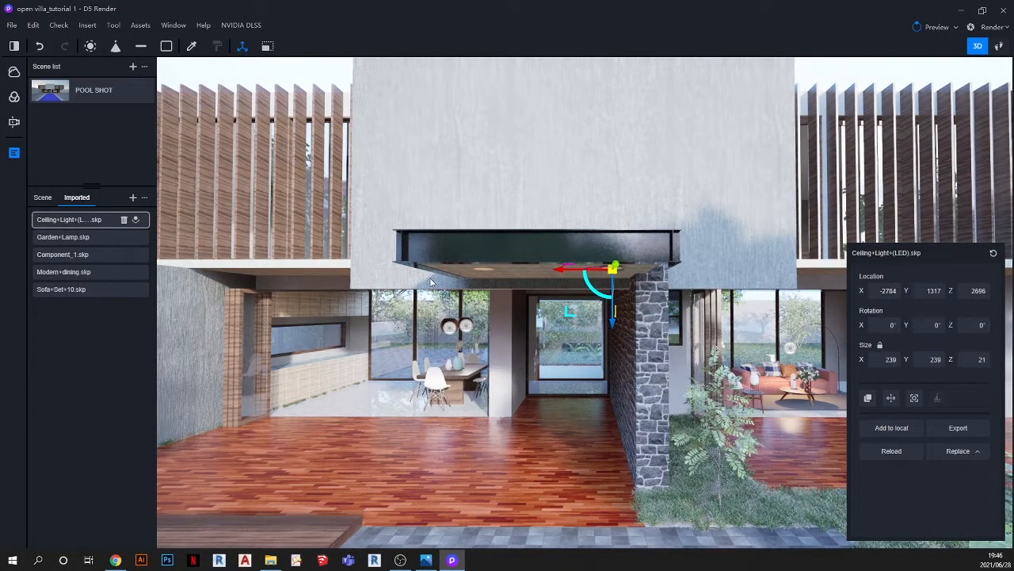
Step: Examine the ceiling light's emitter surface and its mounting under the entrance canopy up close, and return to the POOL SHOT view
scroll(482, 270, up, 8)
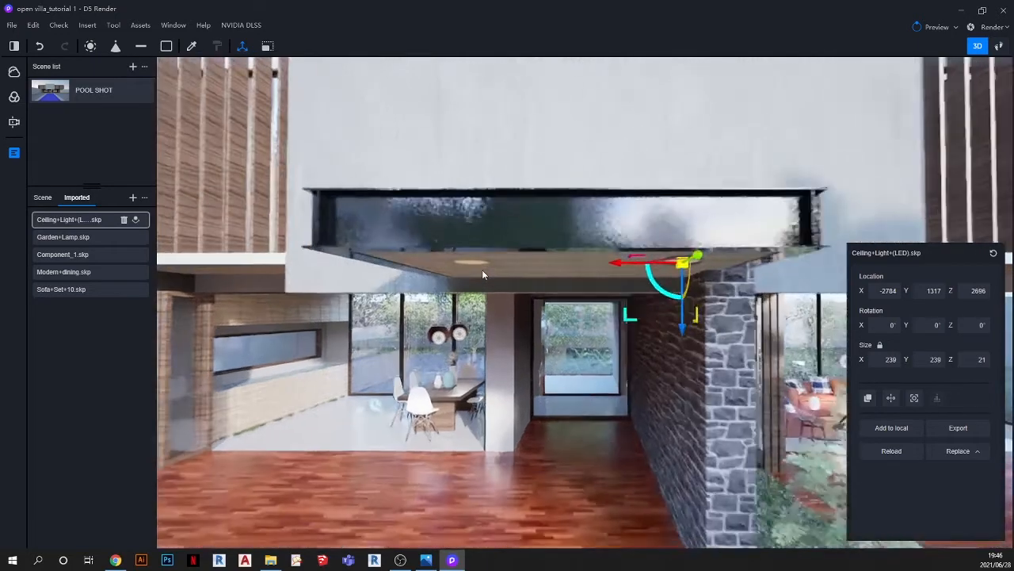
scroll(468, 268, up, 8)
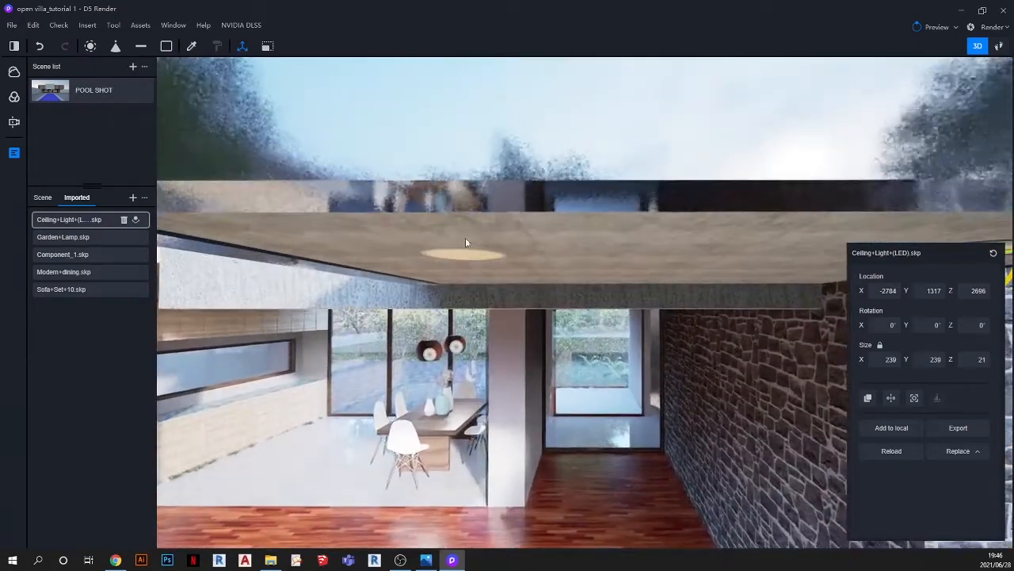
scroll(440, 281, up, 8)
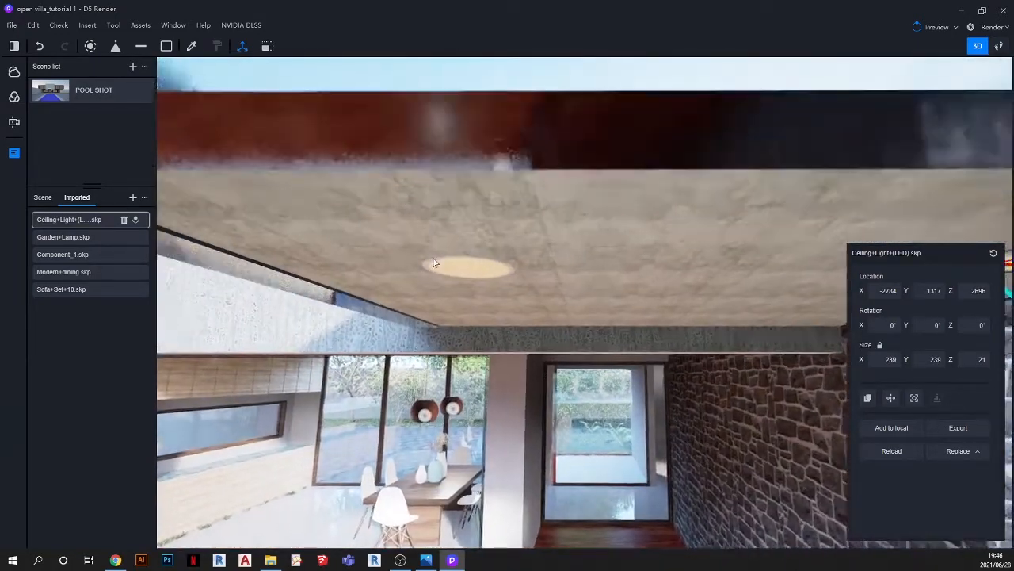
scroll(459, 257, up, 3)
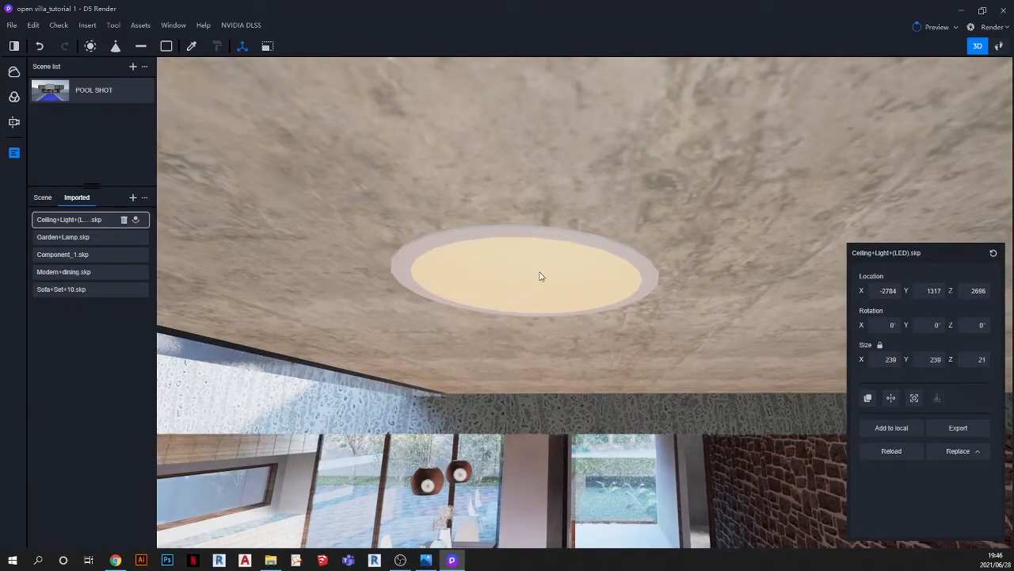
scroll(602, 318, down, 10)
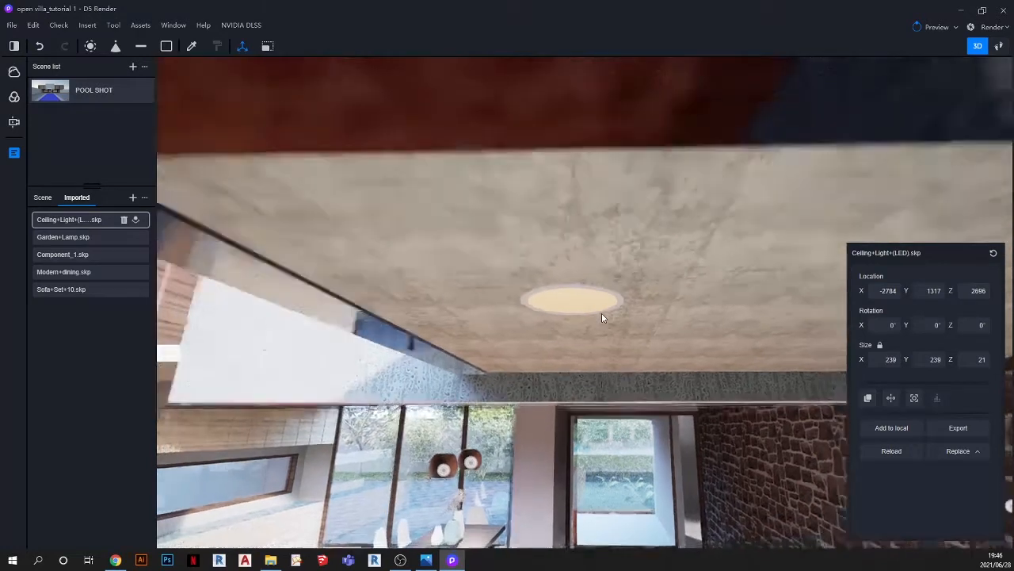
scroll(580, 316, down, 2)
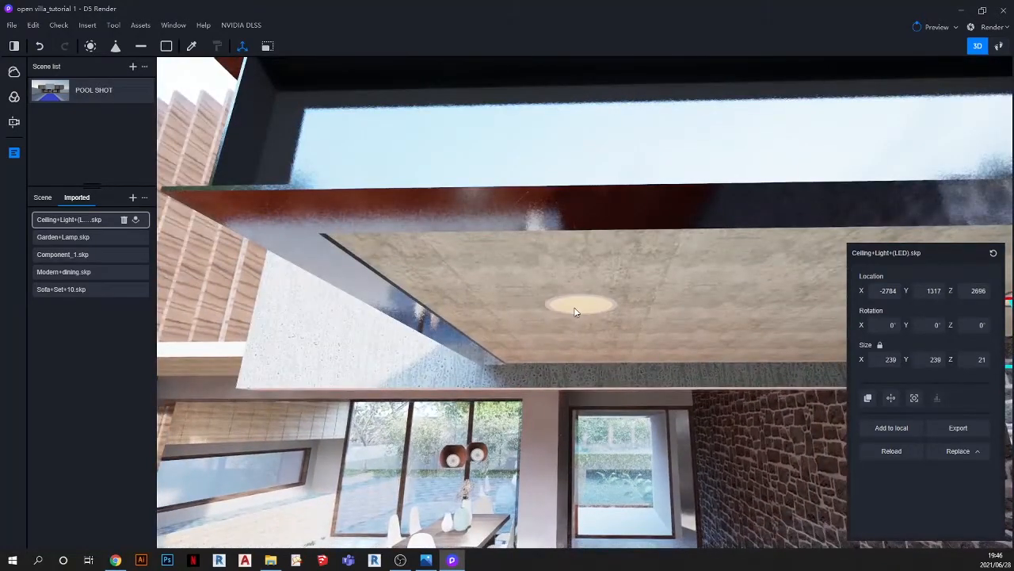
scroll(576, 312, down, 8)
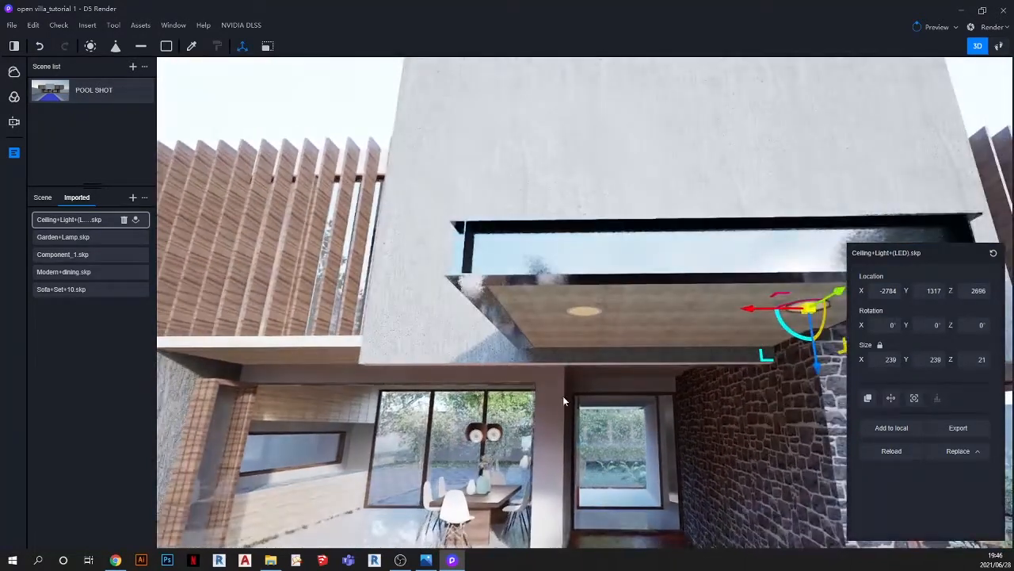
right_drag(563, 401, 539, 390)
scroll(539, 412, down, 4)
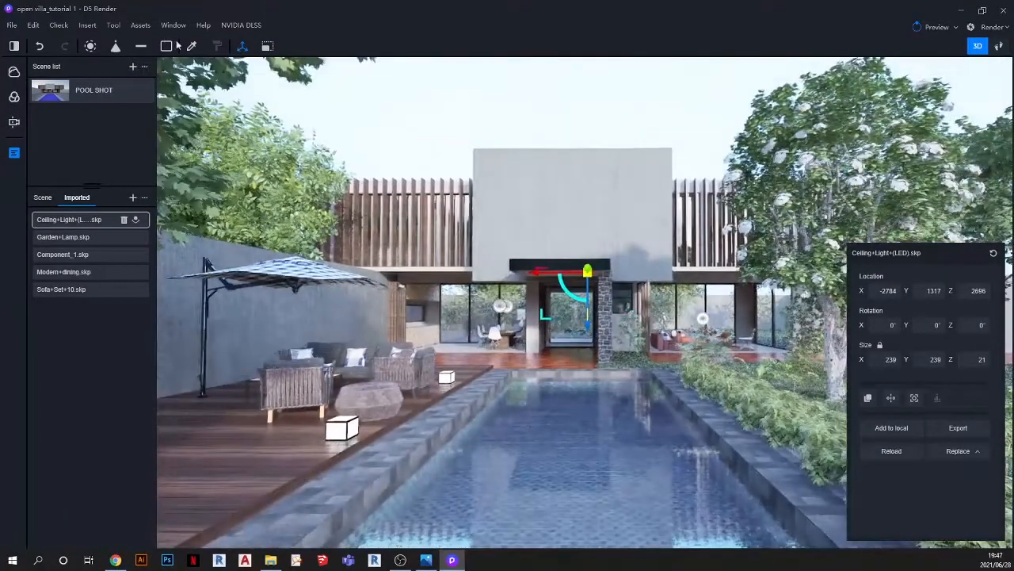
Step: Sample the front garden box lamp's Basic Self-illumination material and copy it for use on other surfaces
click(191, 46)
click(343, 432)
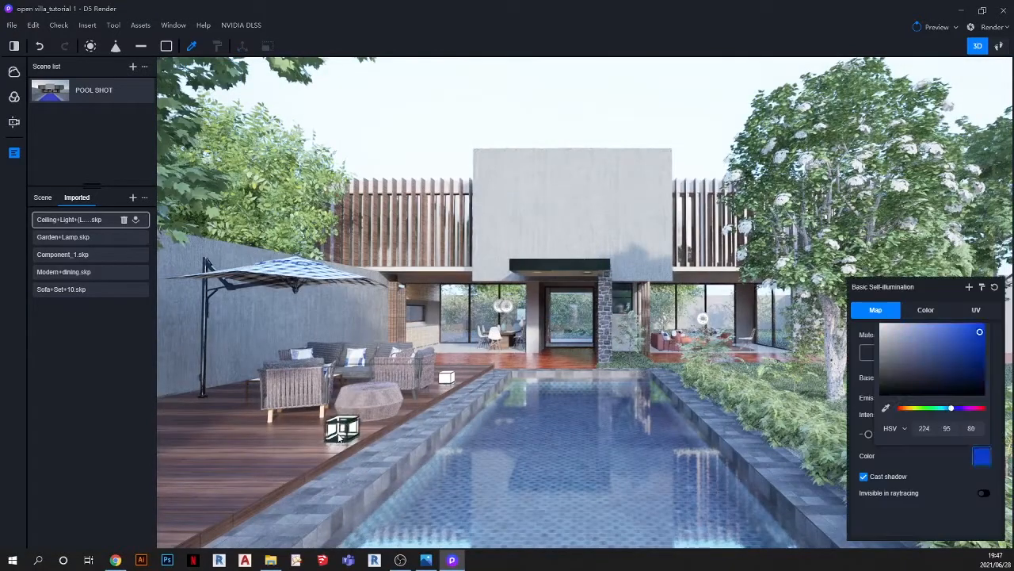
click(981, 287)
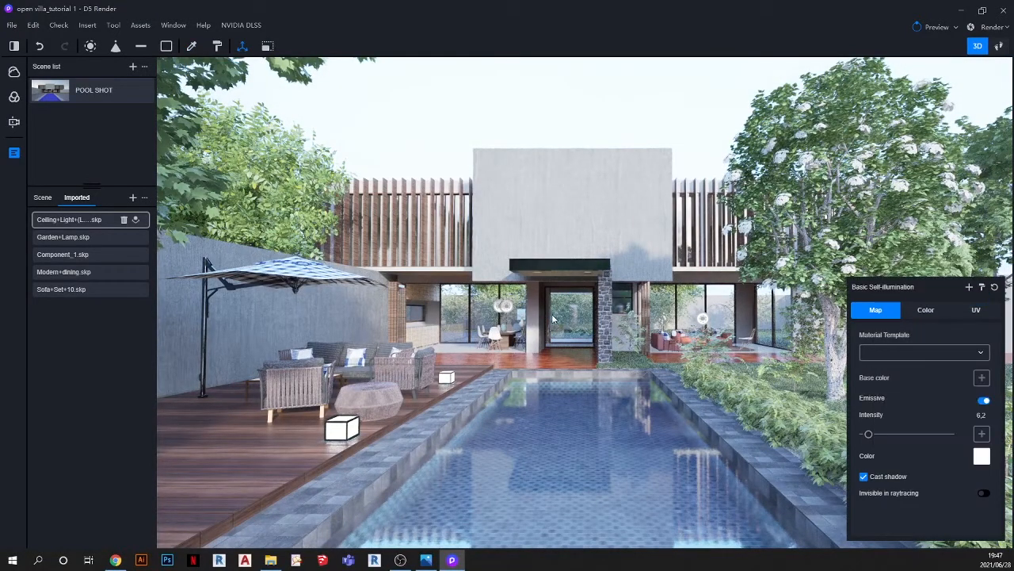
Step: Apply the copied self-illumination material to the emitter discs of both ceiling lights under the entrance canopy
scroll(542, 300, up, 8)
scroll(534, 260, up, 3)
scroll(553, 299, down, 3)
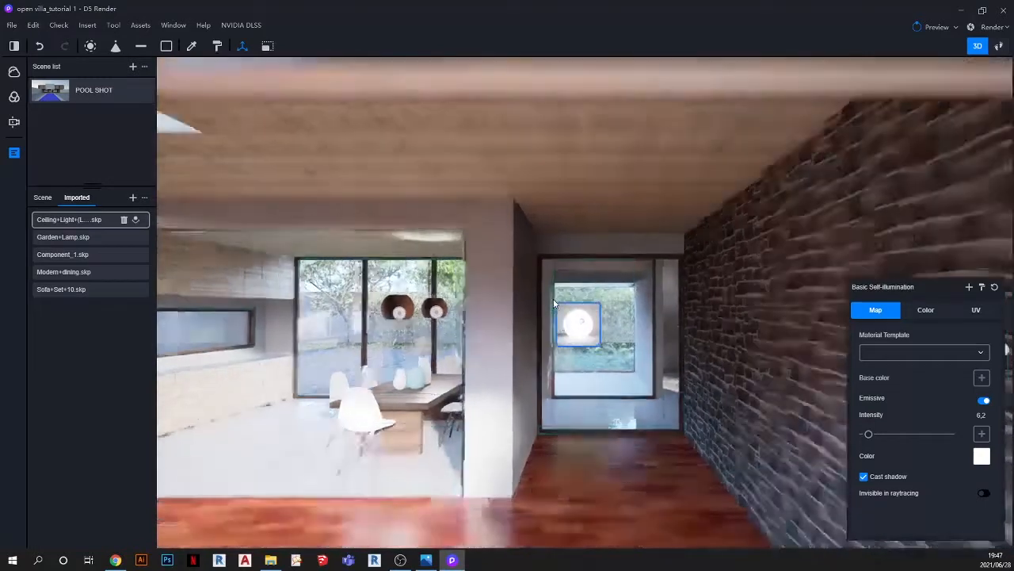
scroll(554, 303, down, 3)
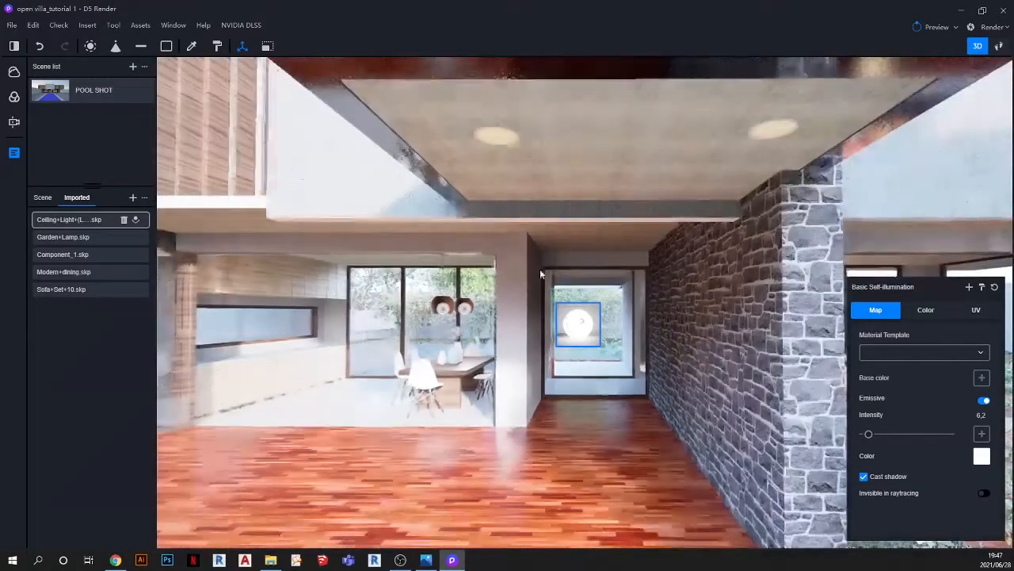
click(498, 143)
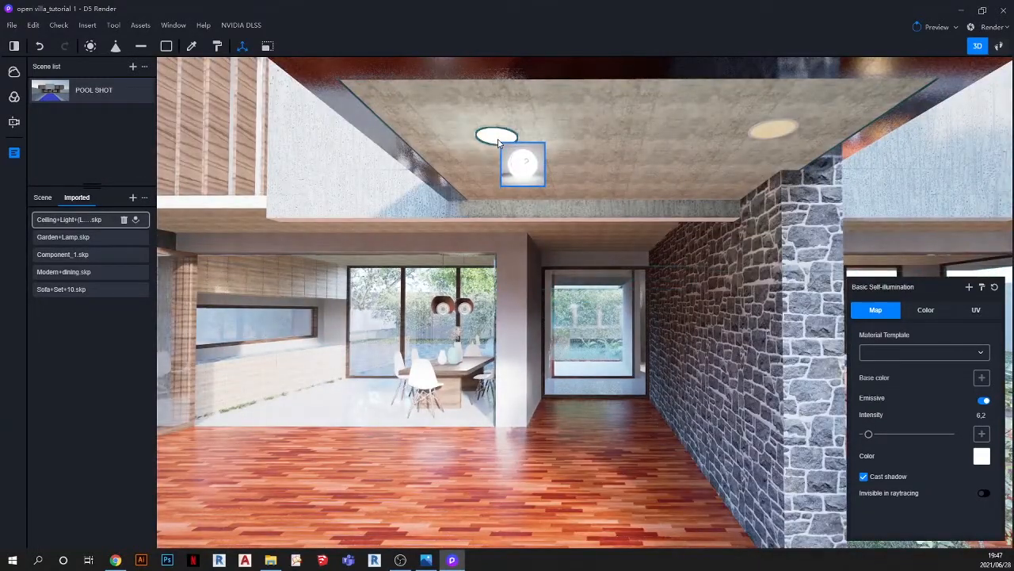
click(777, 130)
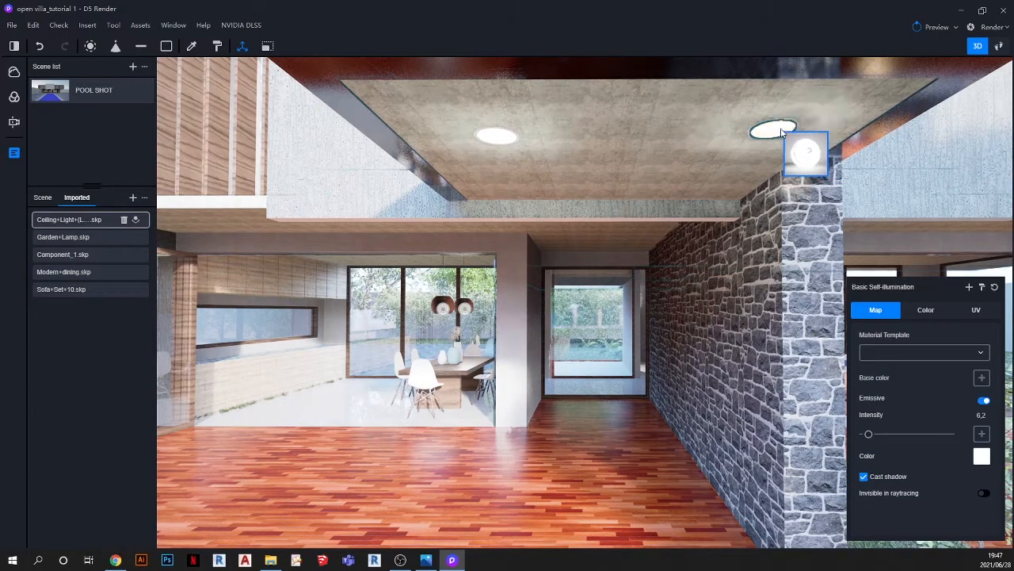
click(192, 47)
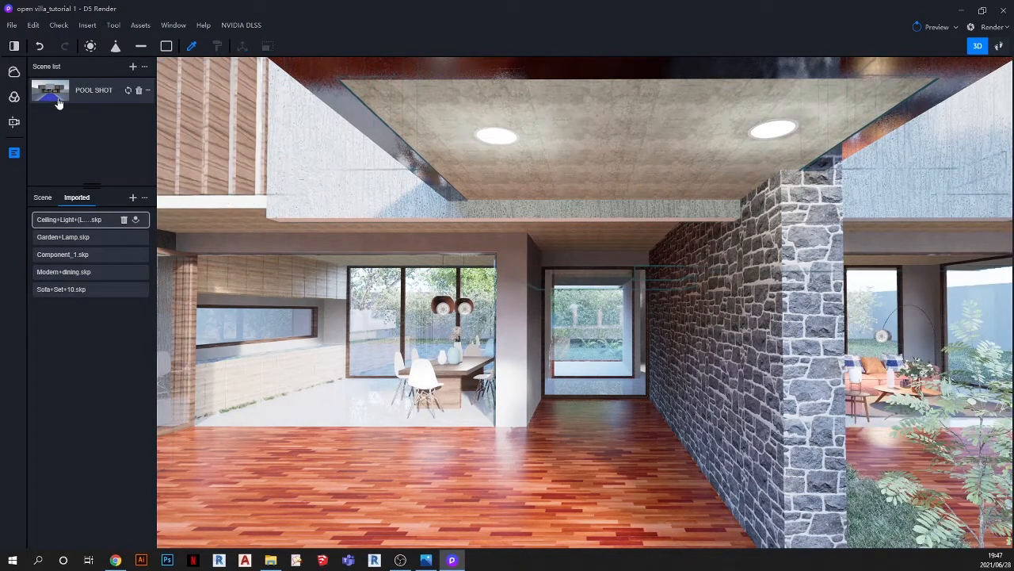
Step: Return to the POOL SHOT view and compare it with the OPEN VILLA_3.png reference in Photos
click(150, 99)
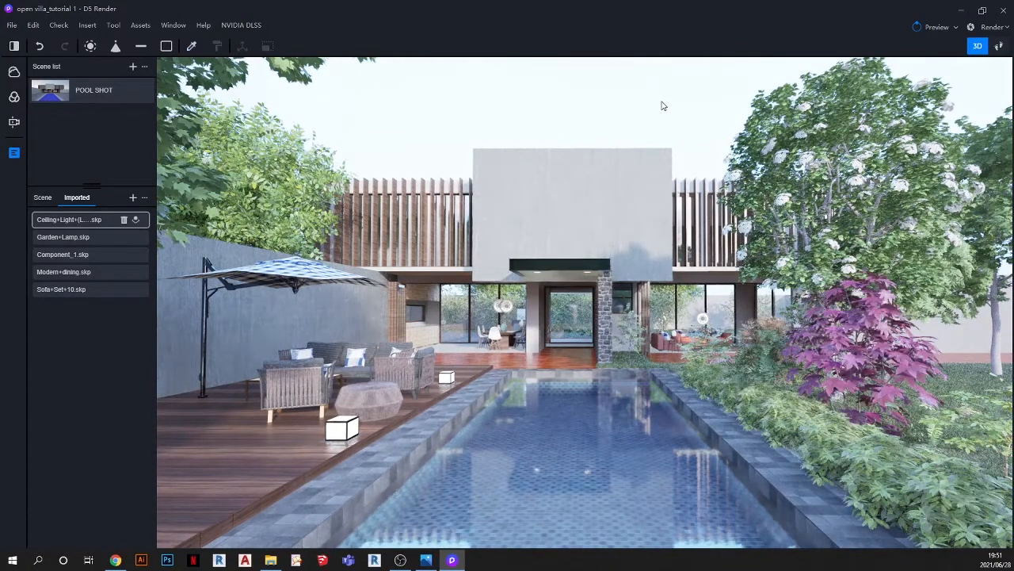
click(425, 560)
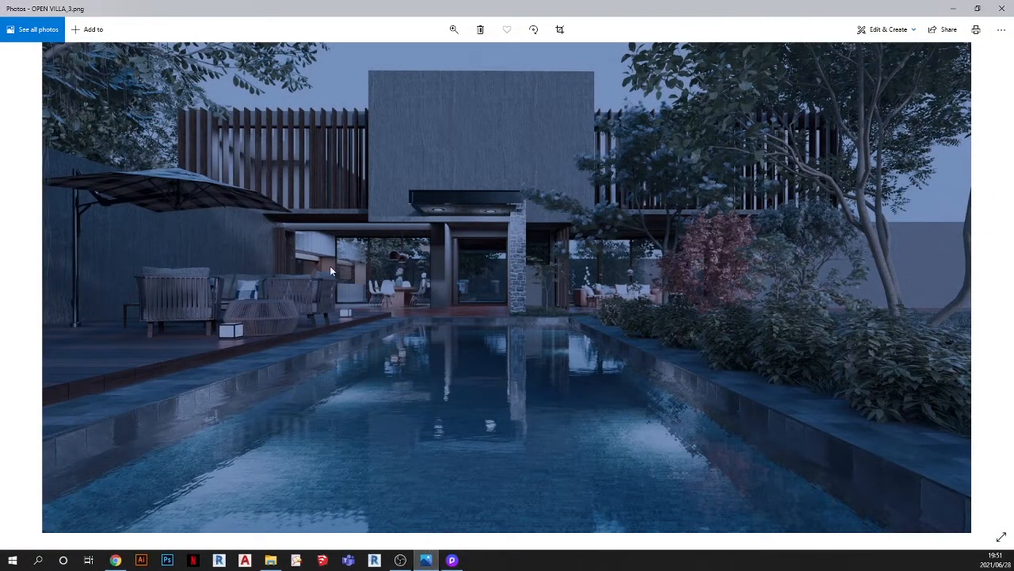
click(426, 563)
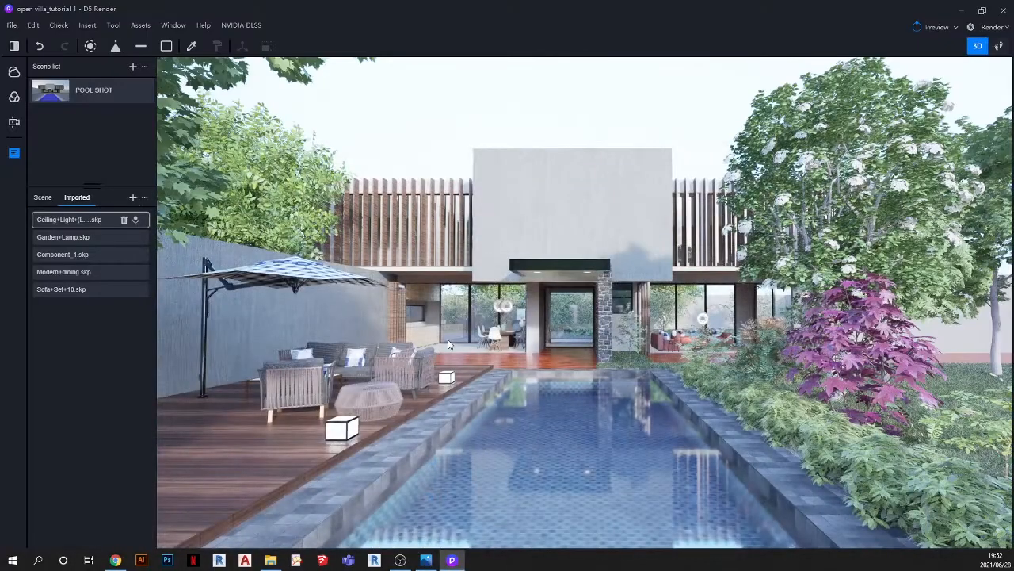
Step: Open the online Grass models for the dining room area and activate the scatter eraser with Grass02 Cluster as its target
scroll(412, 300, up, 10)
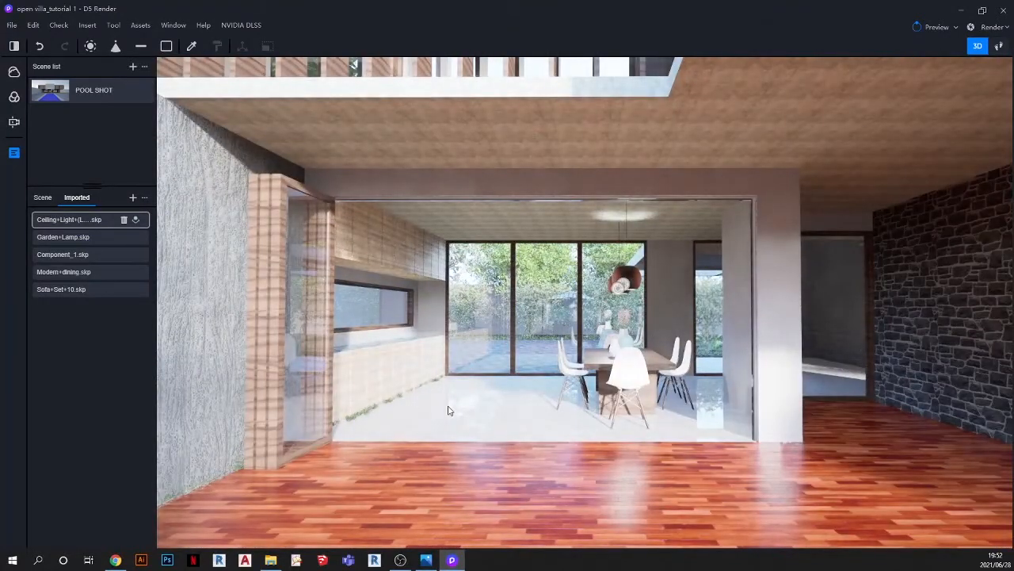
middle_drag(431, 399, 397, 401)
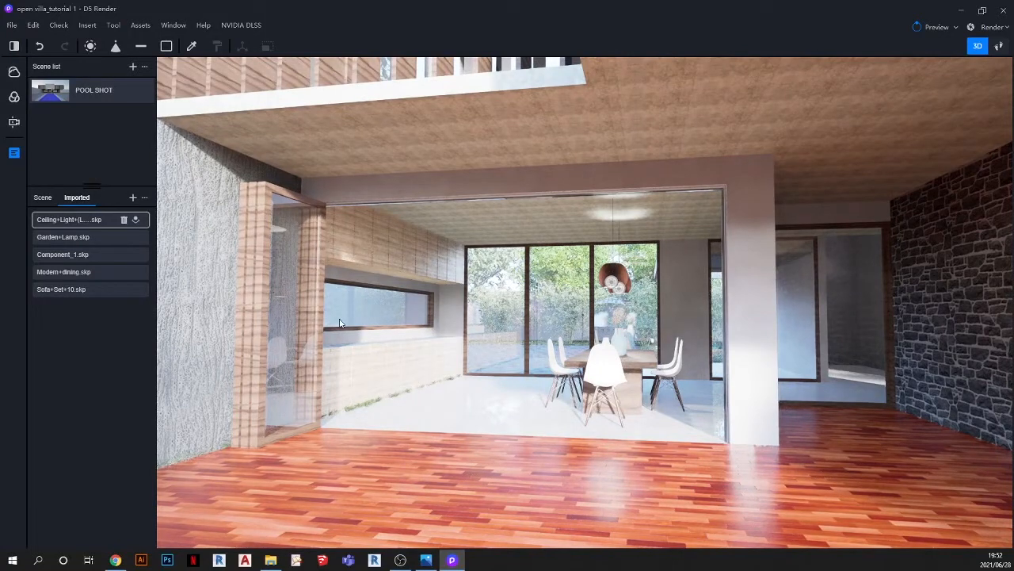
scroll(339, 323, up, 5)
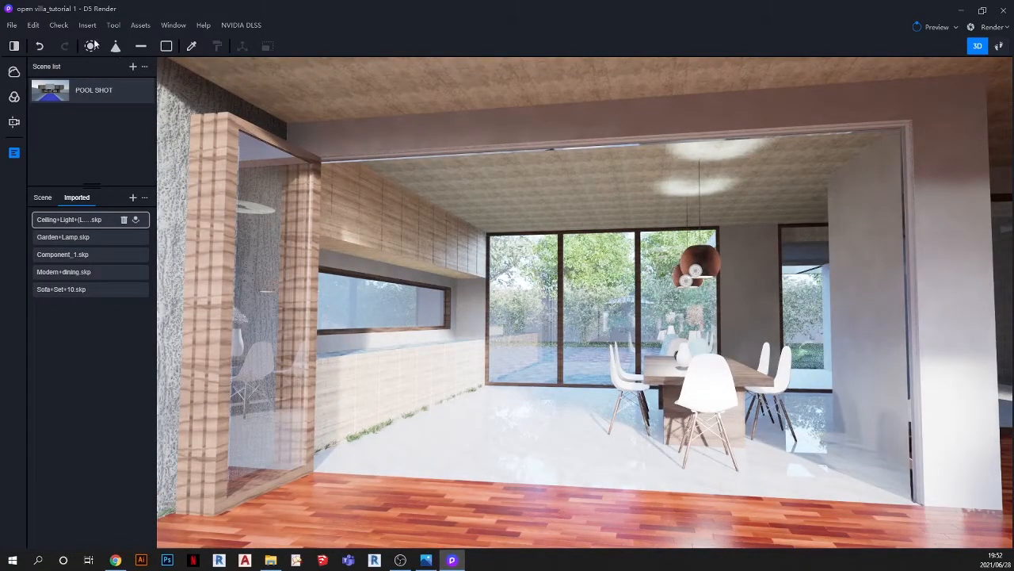
click(140, 26)
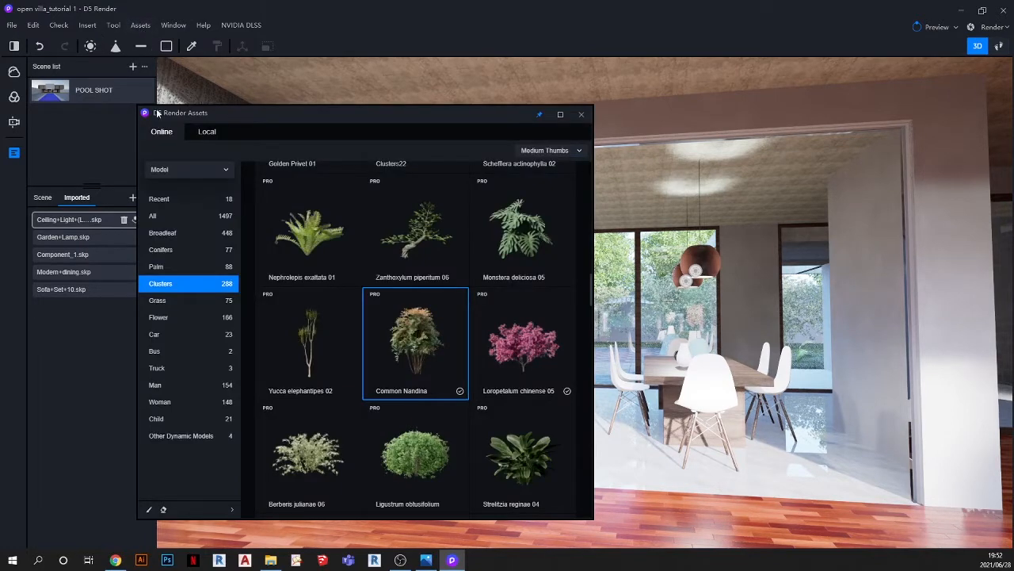
click(158, 303)
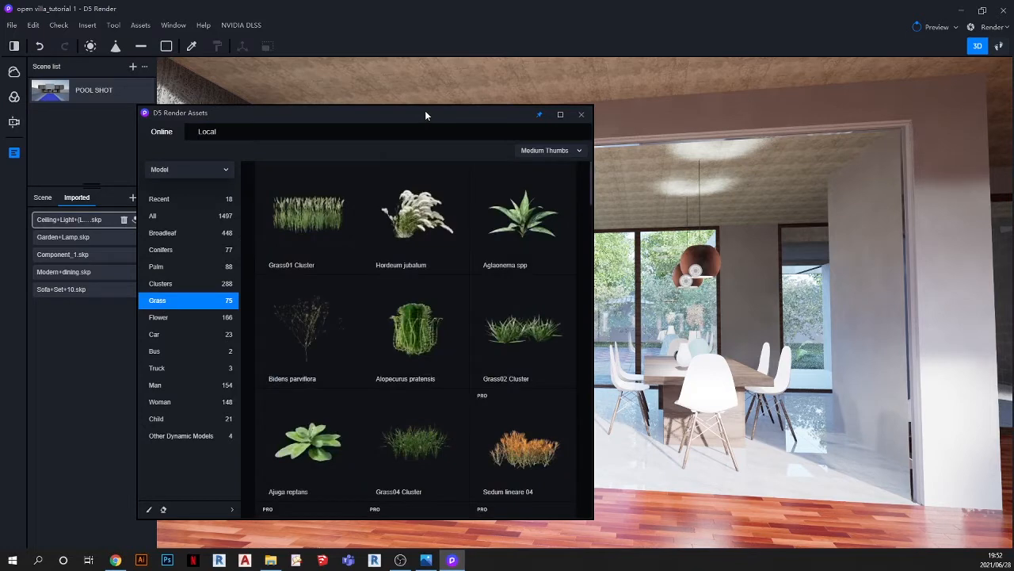
drag(425, 115, 668, 75)
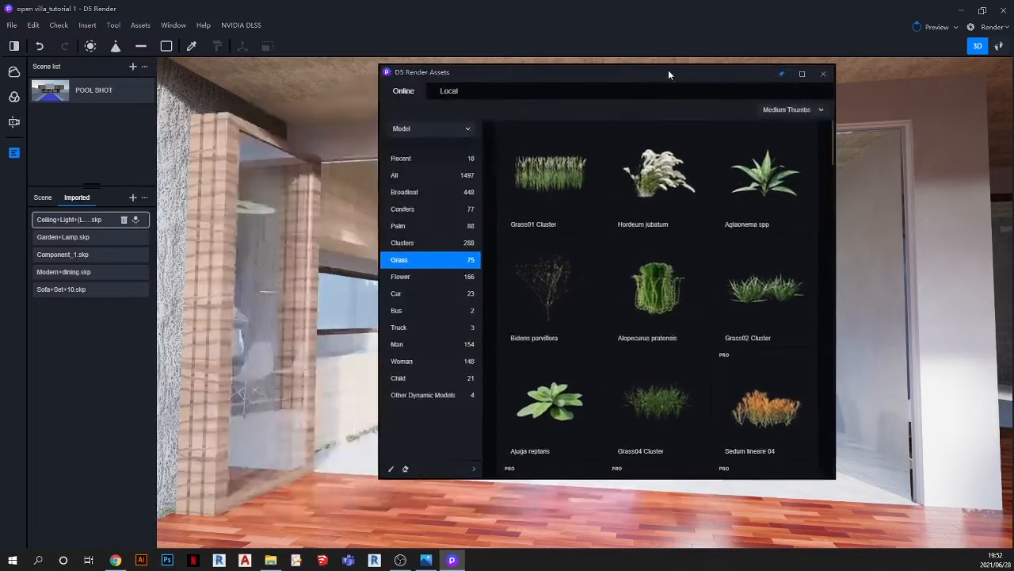
click(405, 470)
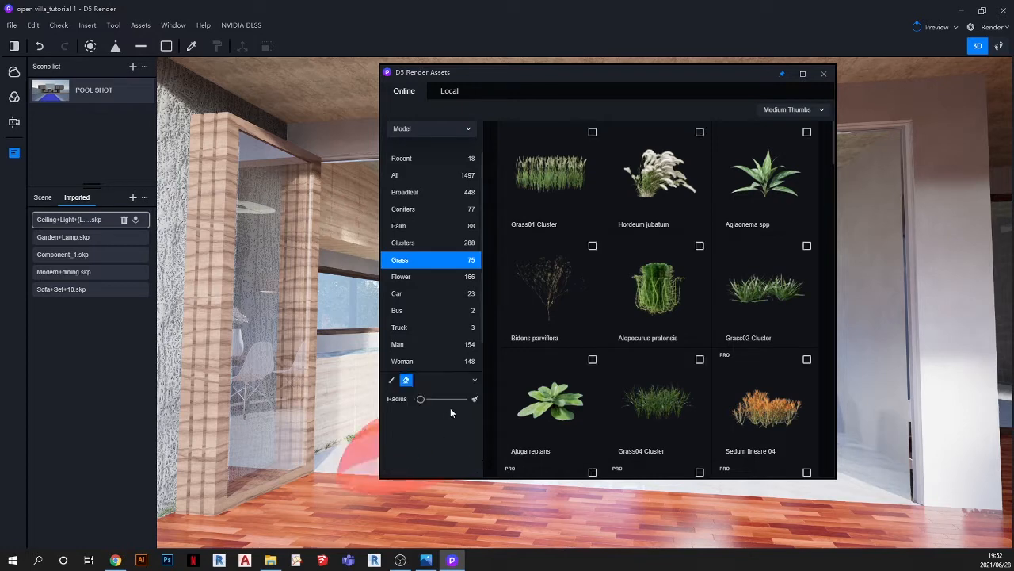
click(759, 288)
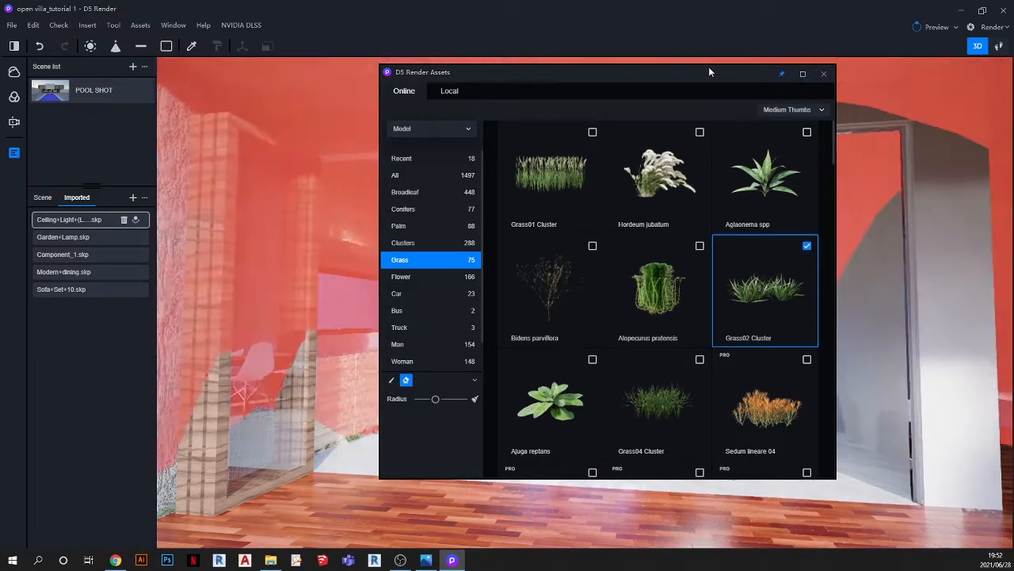
Step: Reduce the eraser radius and erase the Grass02 Cluster plants poking through the dining room floor along the cabinet wall
mouse_move(708, 70)
mouse_down()
mouse_move(723, 278)
mouse_move(752, 411)
mouse_move(798, 132)
mouse_up()
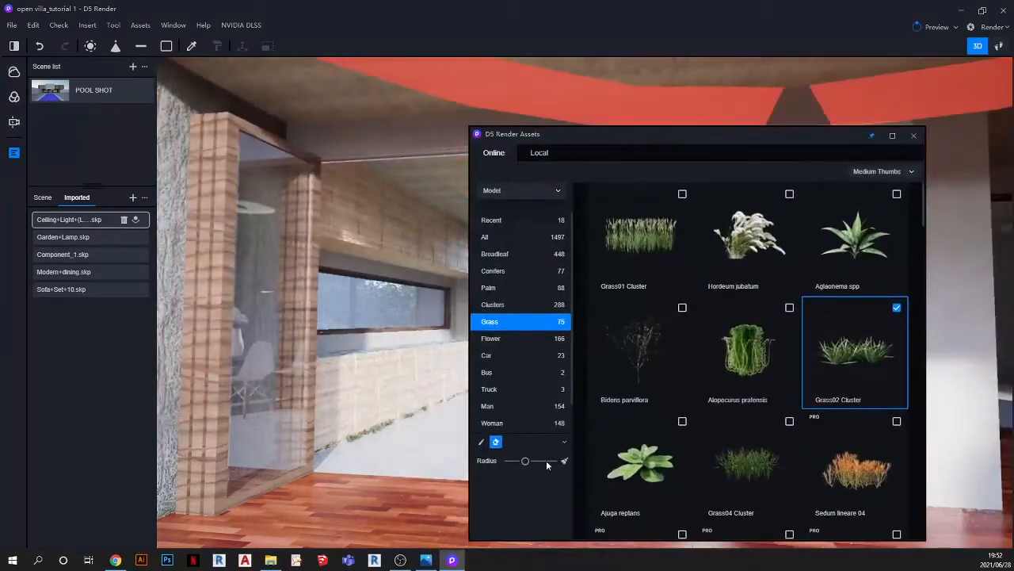
drag(526, 460, 509, 460)
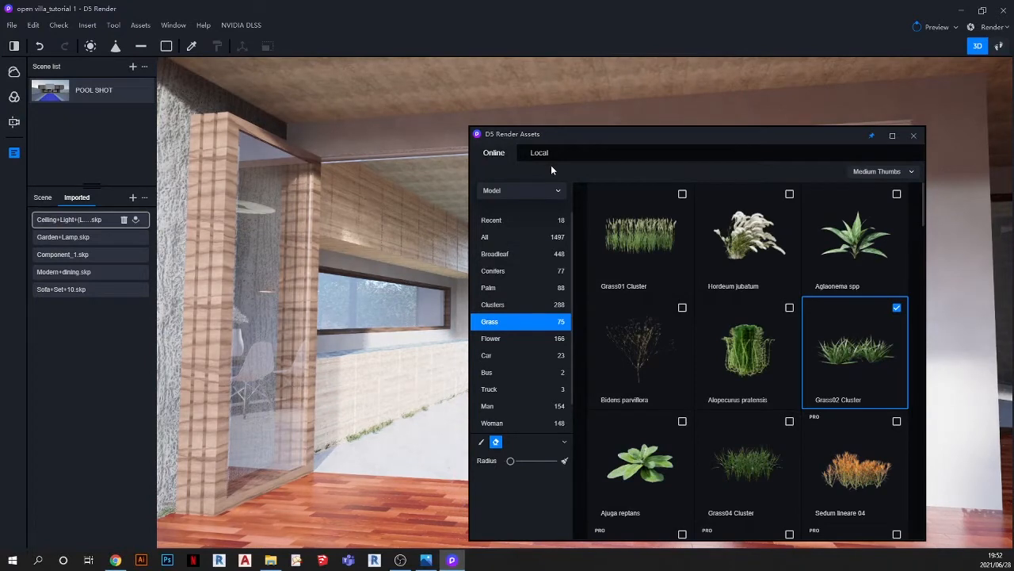
drag(573, 137, 688, 196)
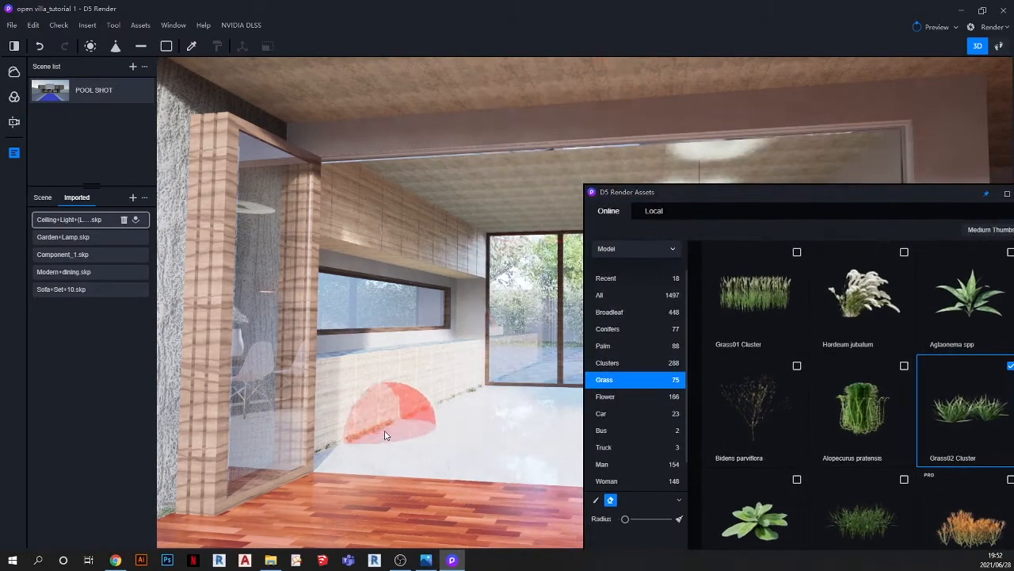
click(411, 424)
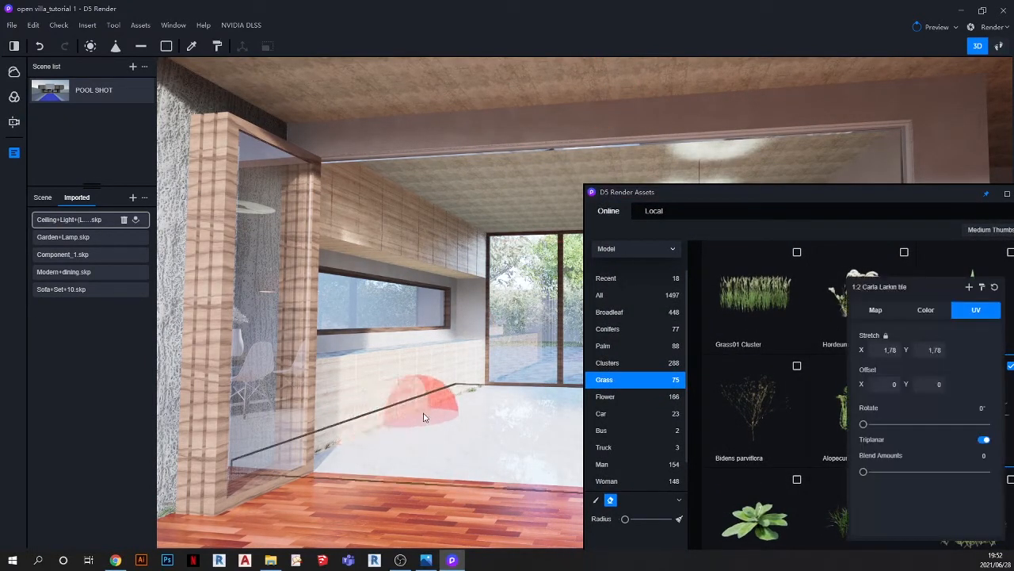
scroll(464, 405, up, 5)
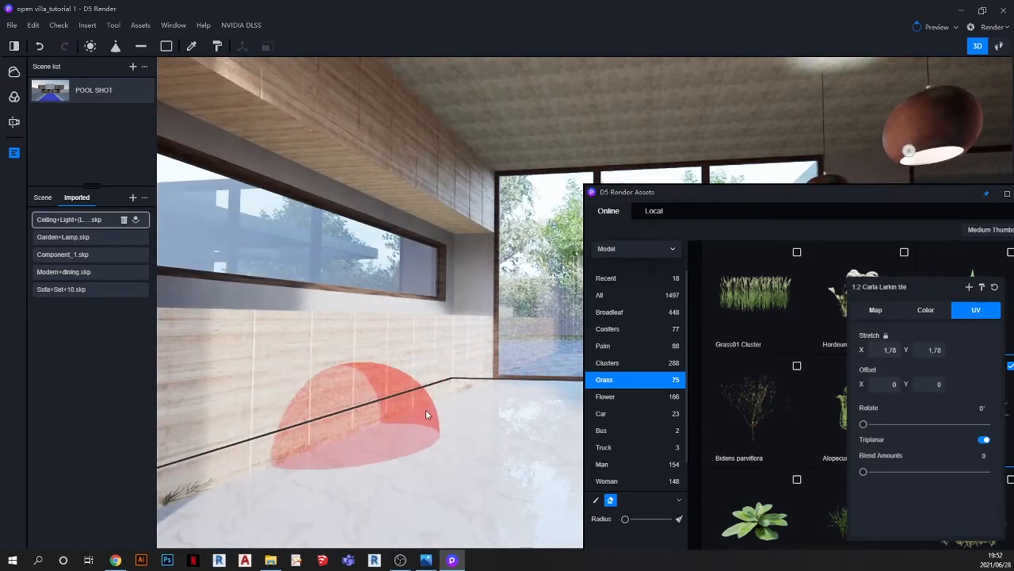
scroll(470, 394, down, 2)
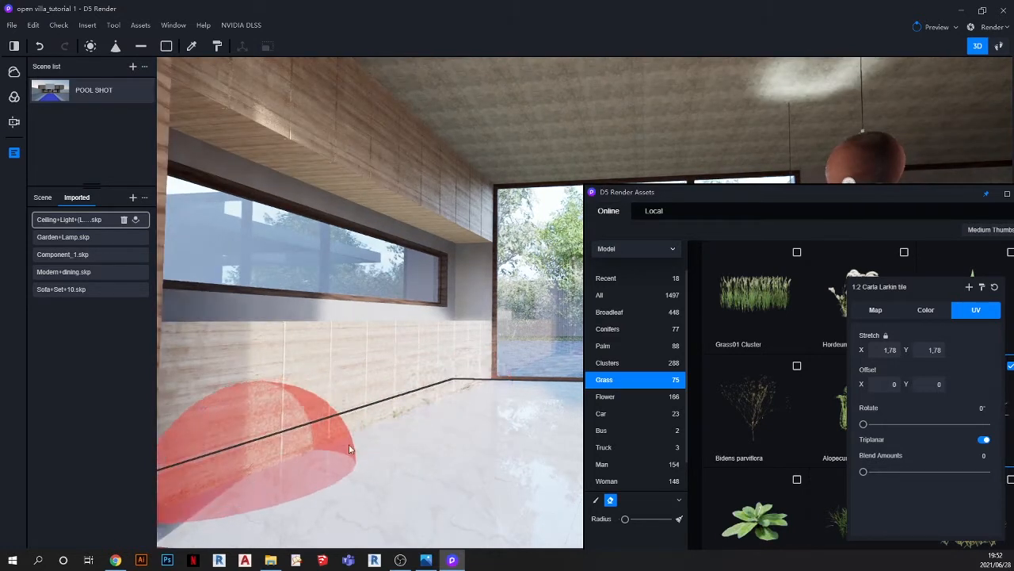
Step: Enlarge the eraser radius slightly and erase the remaining stray grass along the base of the dining room's cabinets
click(631, 519)
click(631, 519)
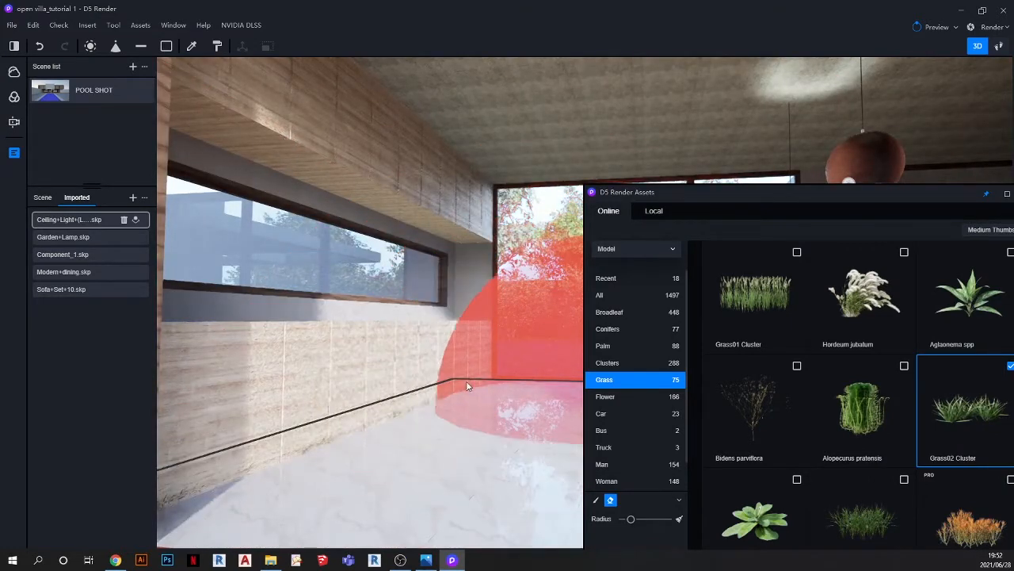
scroll(469, 382, down, 2)
scroll(469, 384, down, 2)
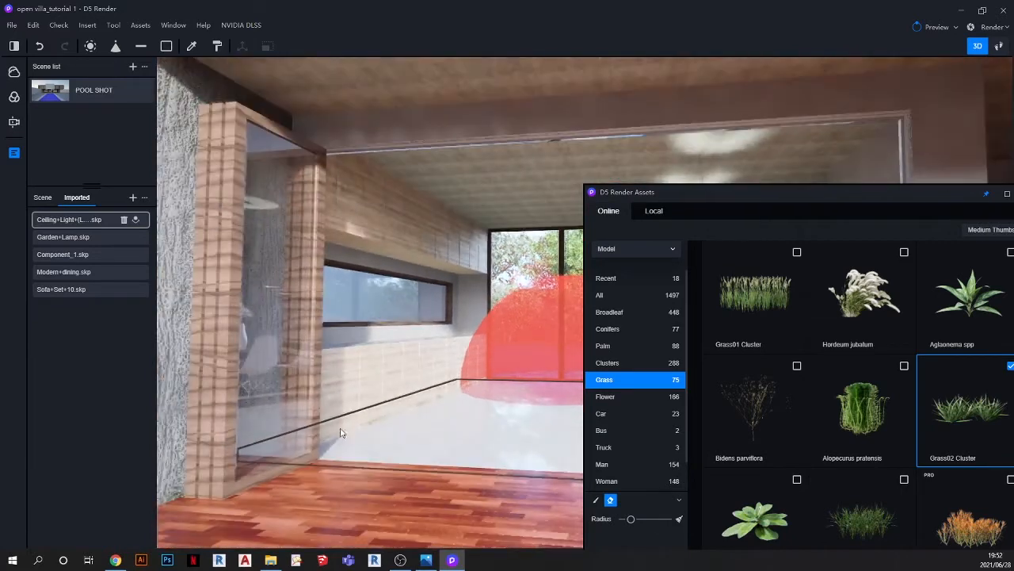
scroll(420, 392, down, 2)
scroll(419, 392, down, 4)
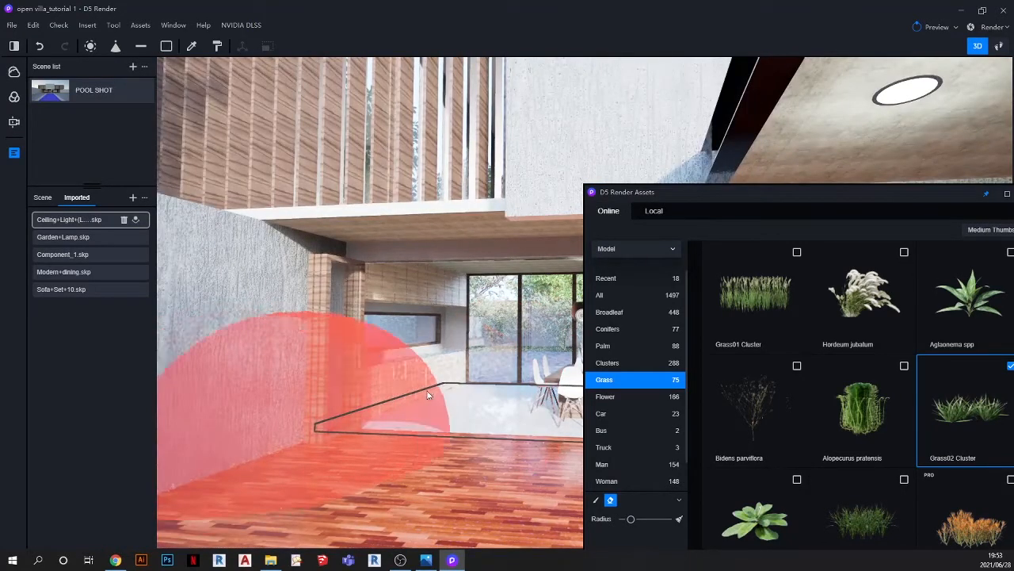
Step: Return to the POOL SHOT view and close the D5 Render Assets window
scroll(357, 438, down, 5)
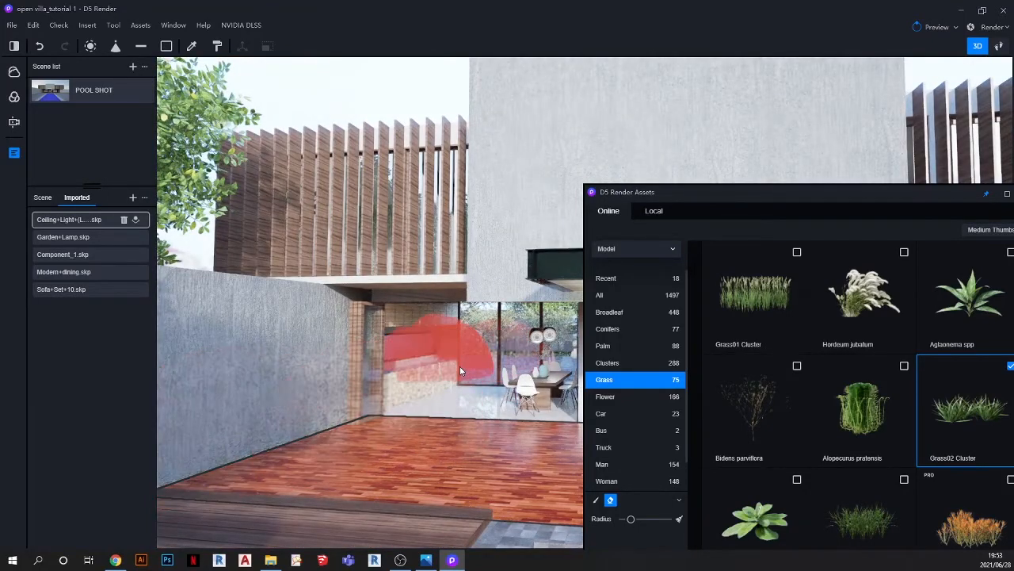
click(59, 96)
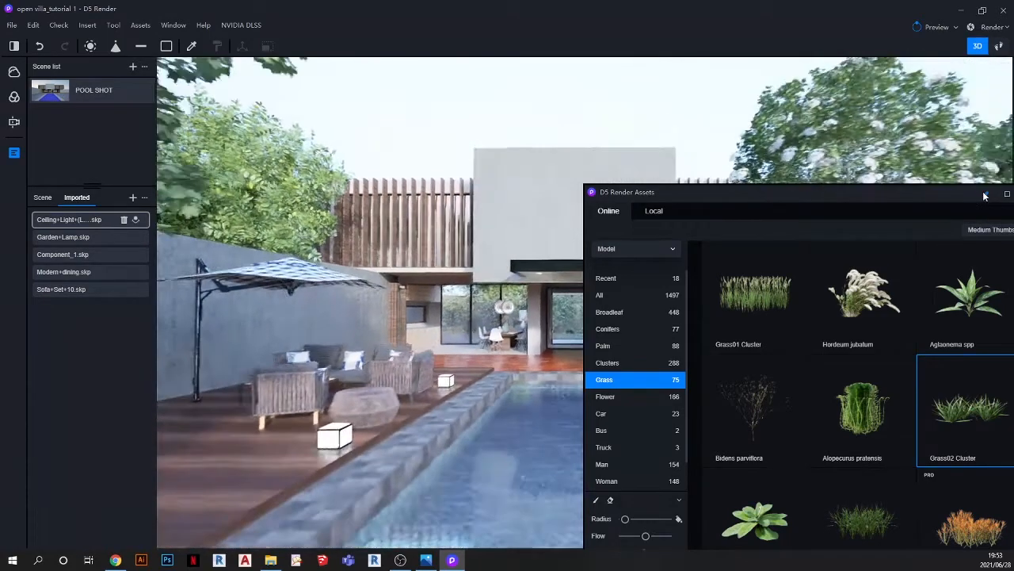
drag(973, 194, 631, 188)
click(704, 186)
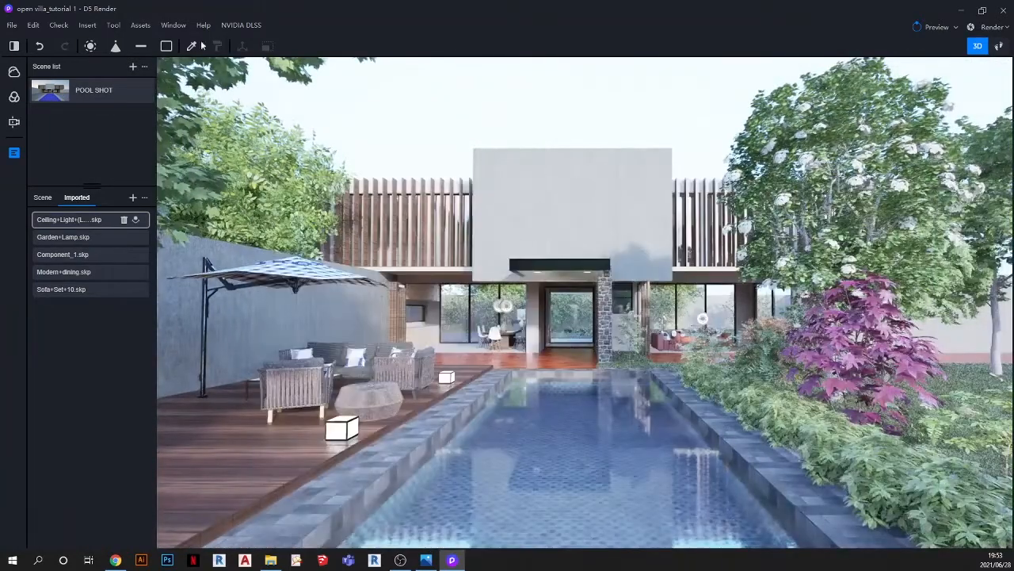
Step: Place a strip light on the underside of the dining room's wall cabinets, above the long horizontal window
click(141, 49)
scroll(428, 320, up, 8)
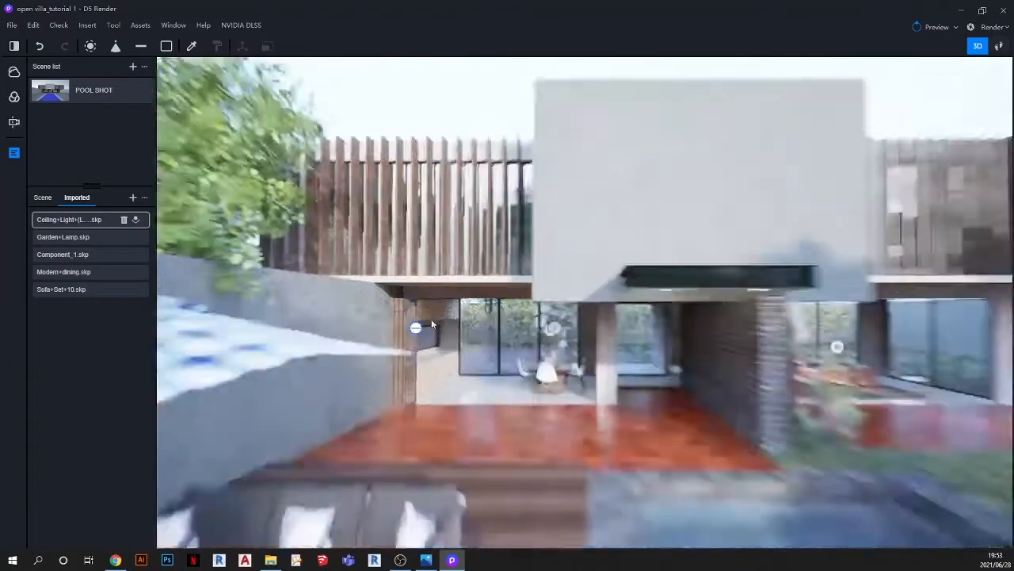
scroll(454, 378, up, 6)
right_drag(454, 378, 355, 322)
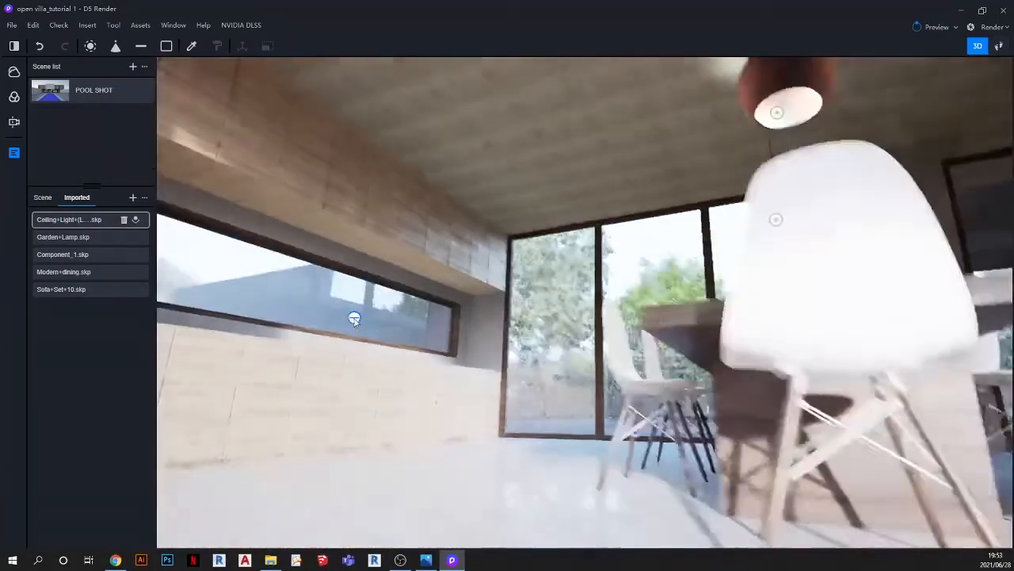
middle_drag(356, 330, 354, 335)
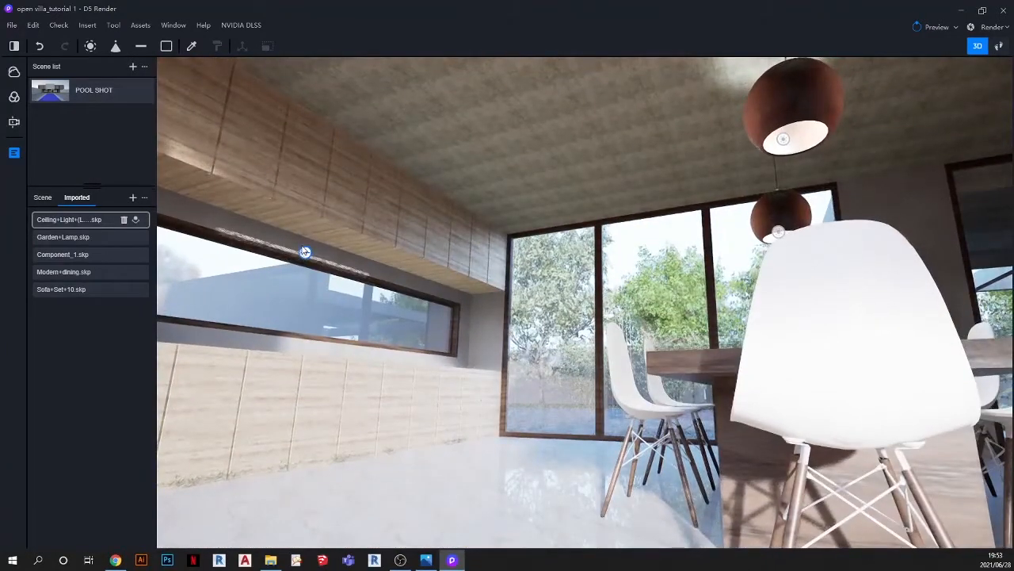
click(300, 238)
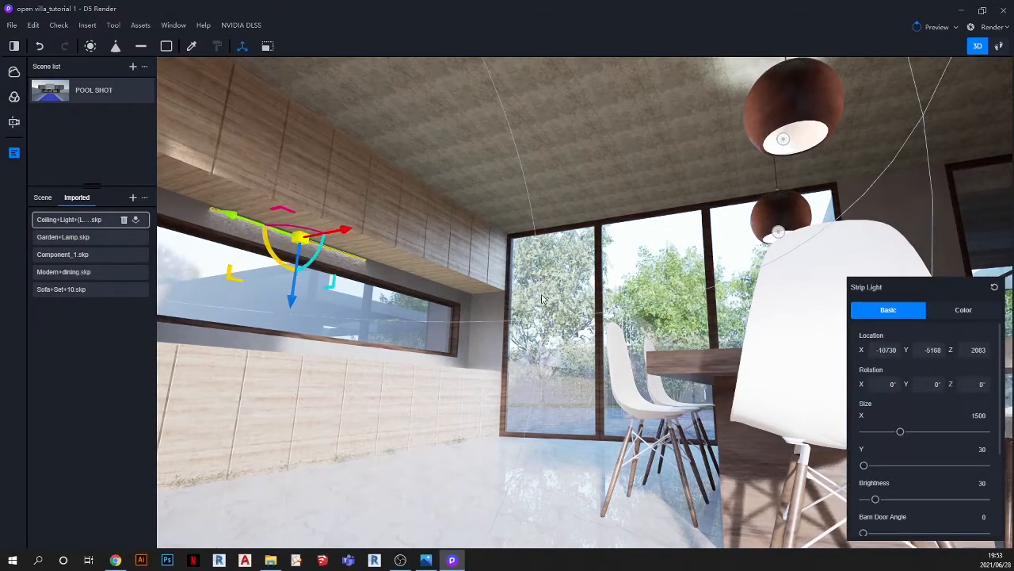
Step: Resize the strip light to about 4110 in X and 357 in Y, and shift it along the cabinets to Y -5750
scroll(544, 313, down, 2)
scroll(544, 313, down, 4)
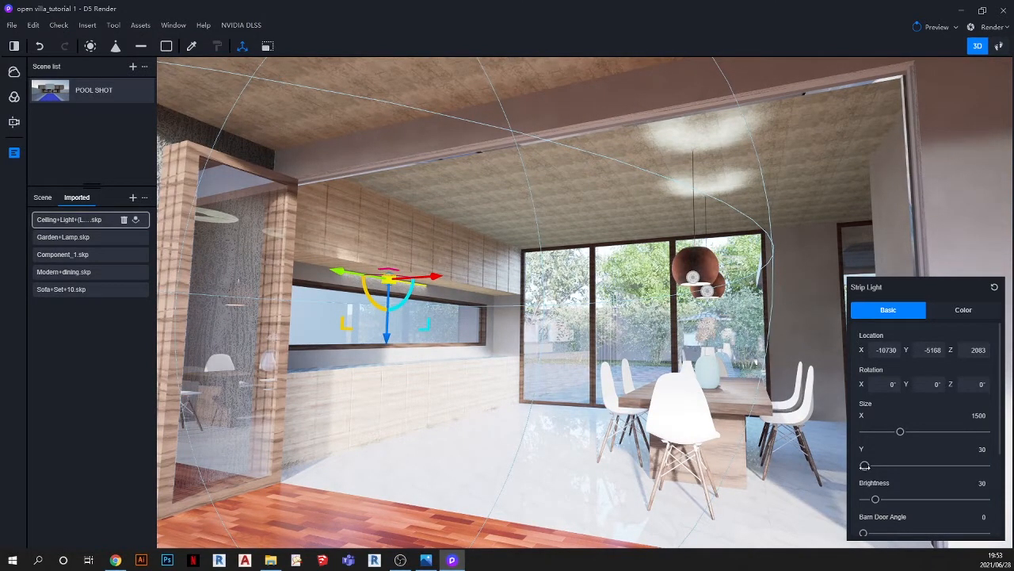
drag(883, 465, 873, 465)
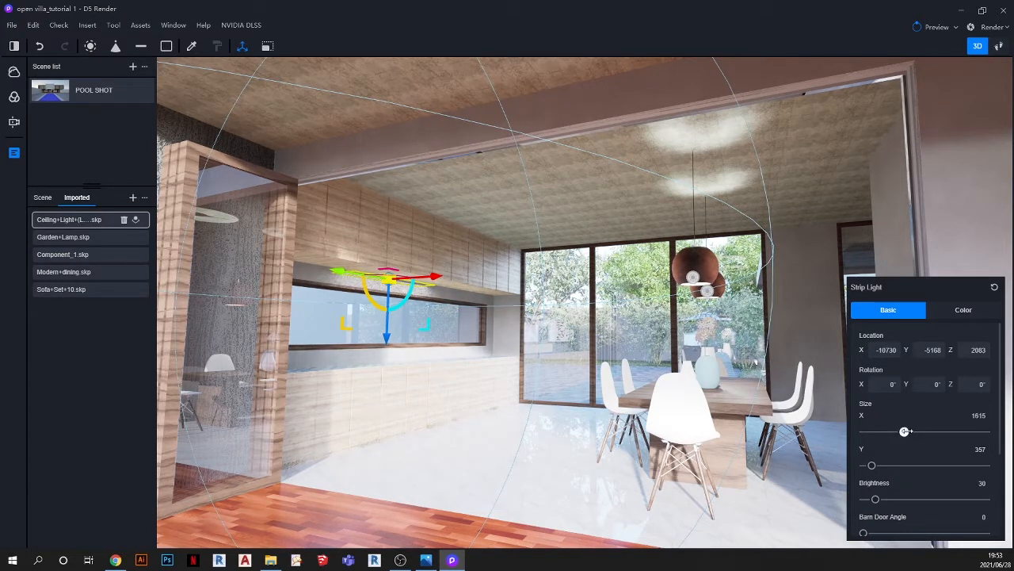
drag(905, 431, 950, 431)
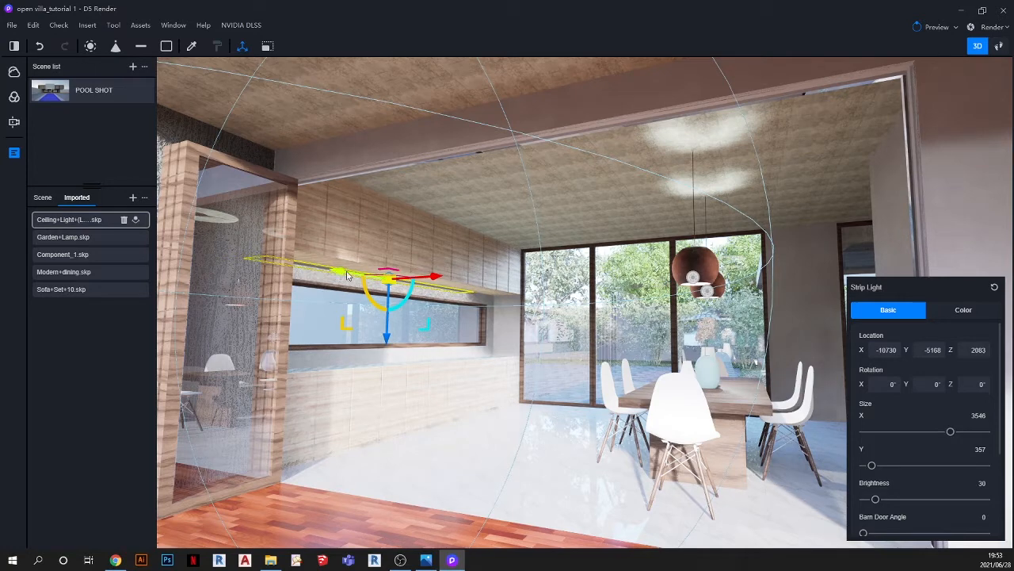
drag(346, 274, 376, 277)
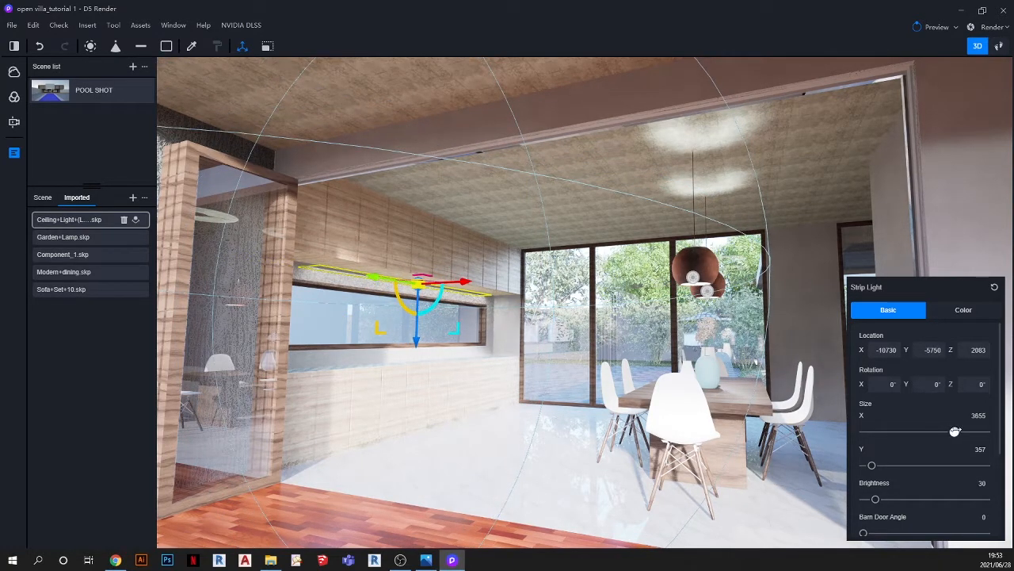
drag(955, 432, 965, 431)
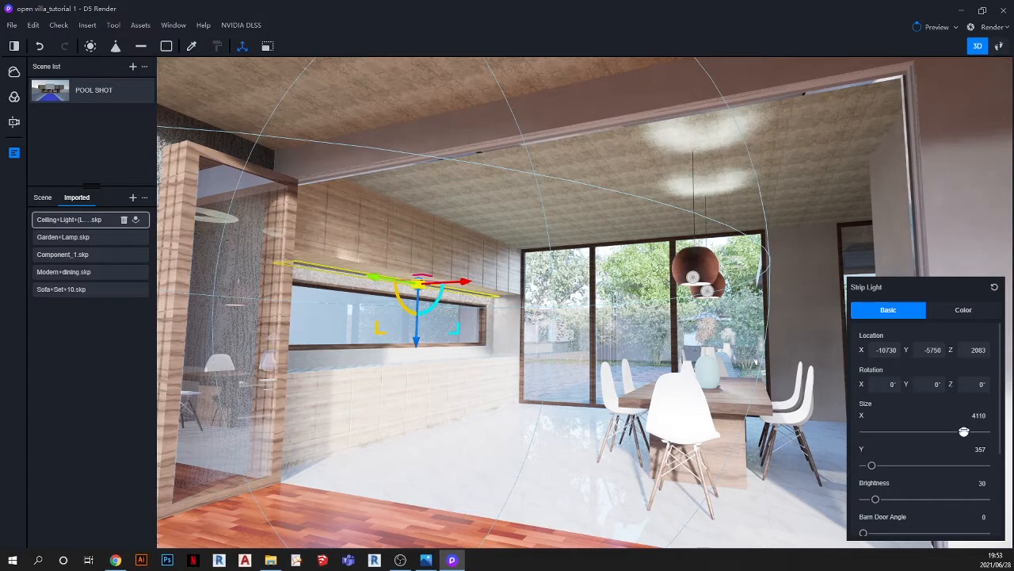
Step: Raise the strip light's brightness to about 70.4, return to the POOL SHOT view and deselect the light
drag(875, 499, 893, 499)
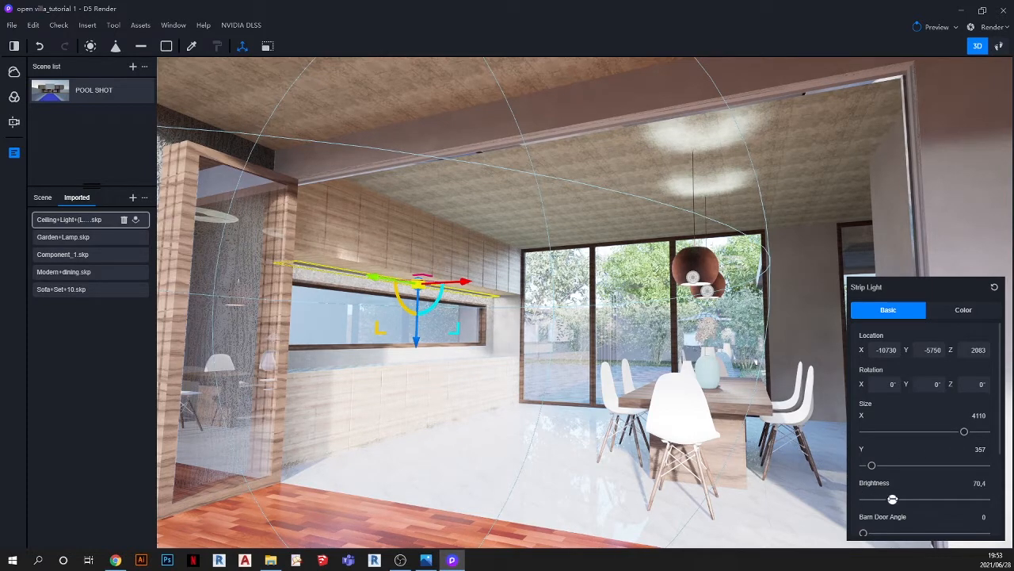
click(49, 94)
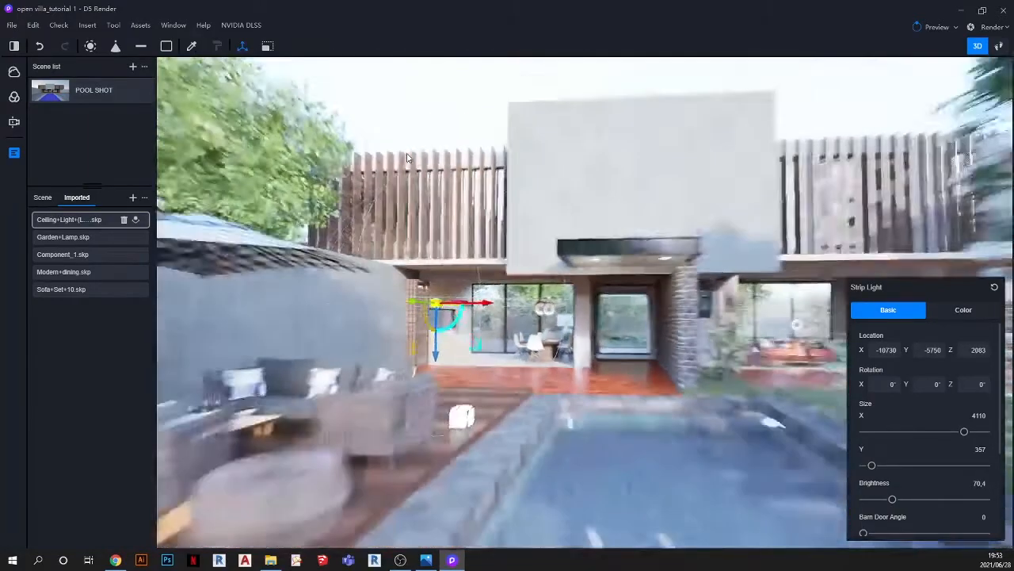
click(404, 122)
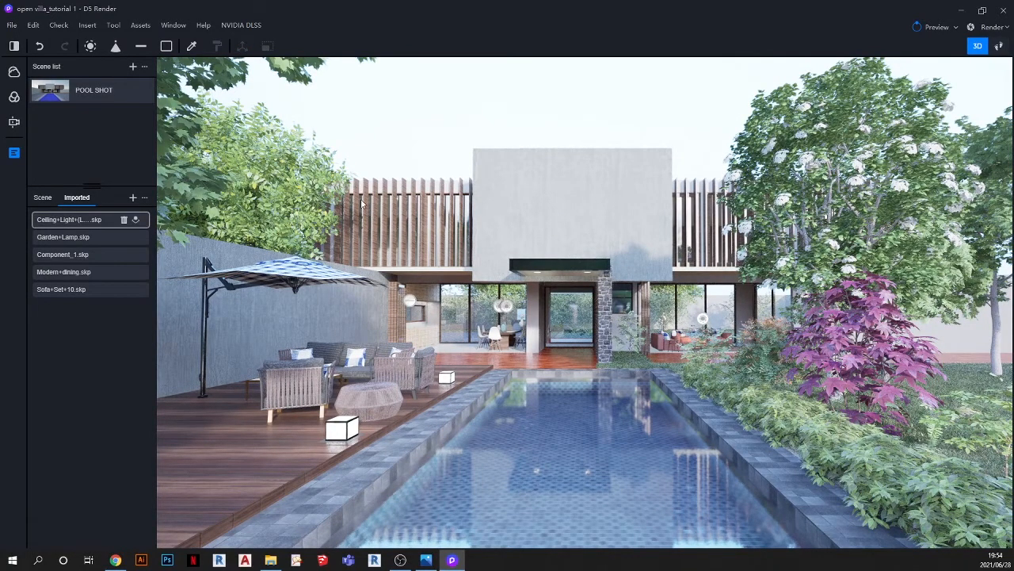
Step: Place a rectangular light on the ceiling of the upper-floor room behind the timber slats
scroll(368, 213, up, 5)
scroll(372, 256, up, 5)
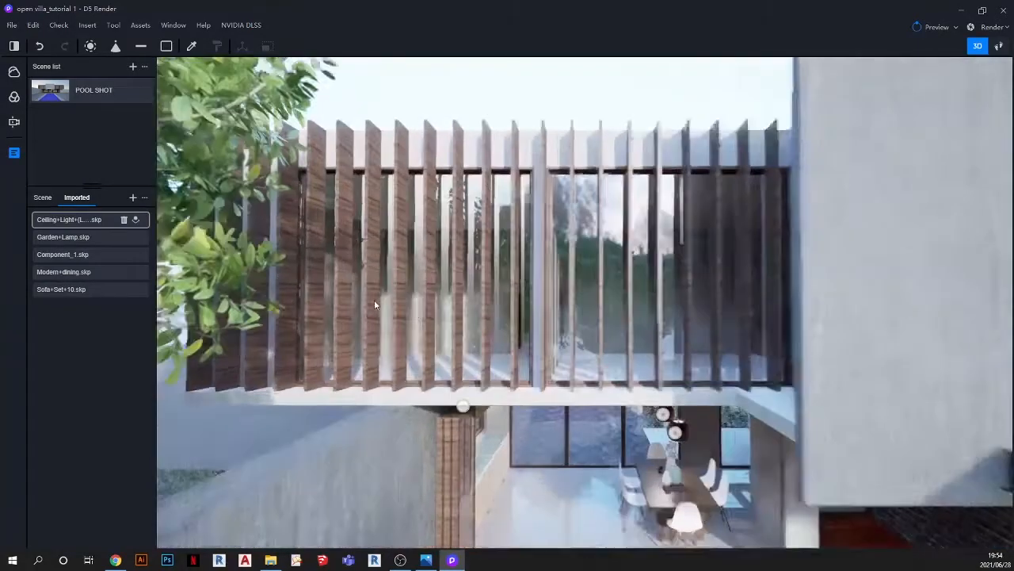
scroll(406, 298, up, 6)
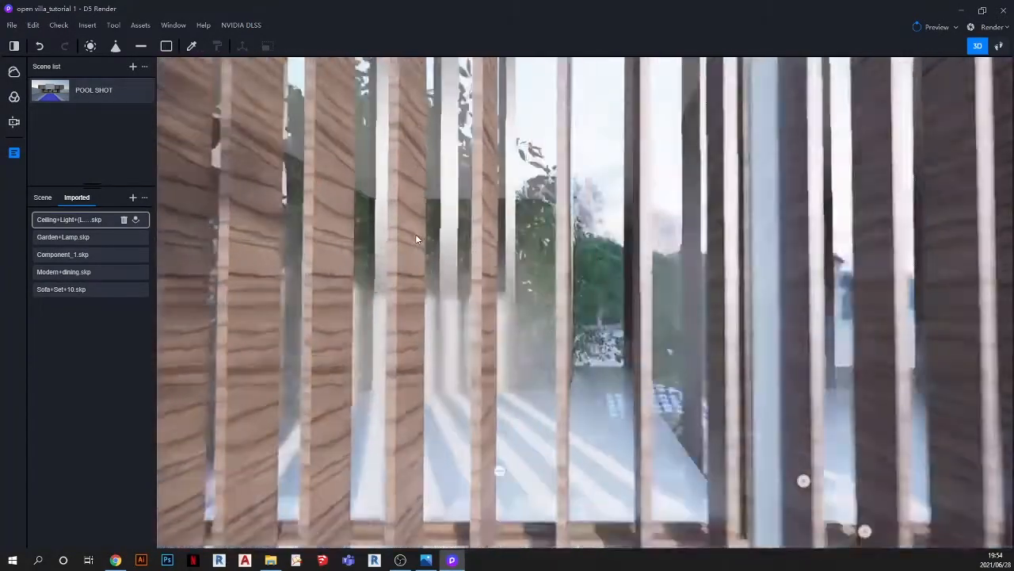
scroll(475, 245, up, 6)
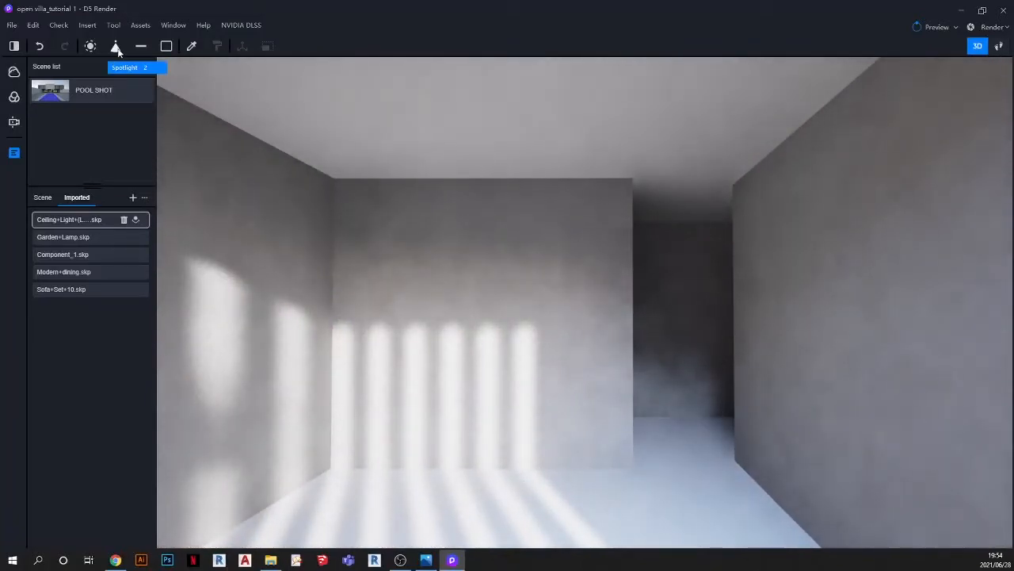
click(171, 47)
click(462, 101)
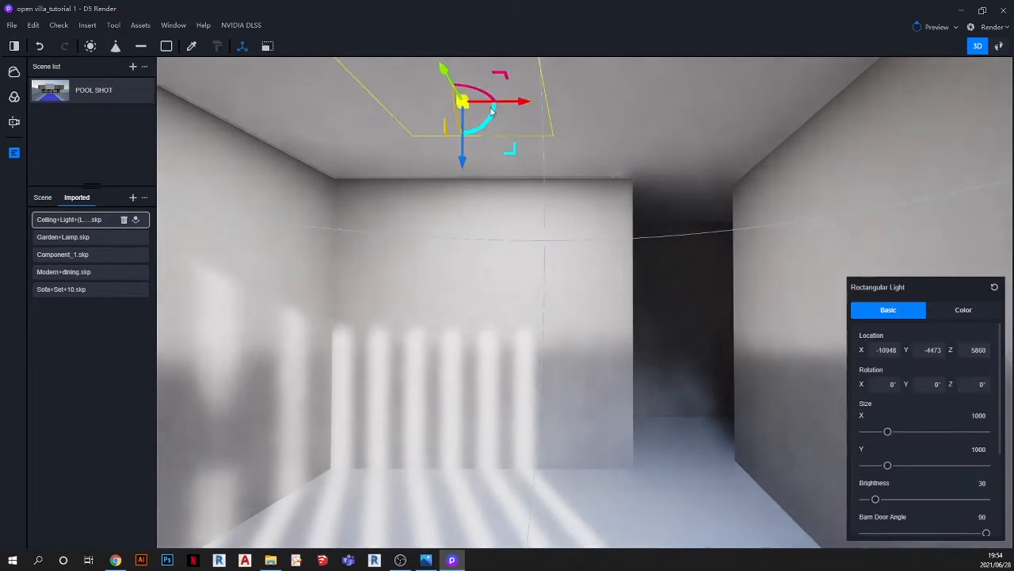
Step: Lower the rectangular light slightly to Z 5822 and widen its Y size to about 3286
drag(461, 158, 464, 167)
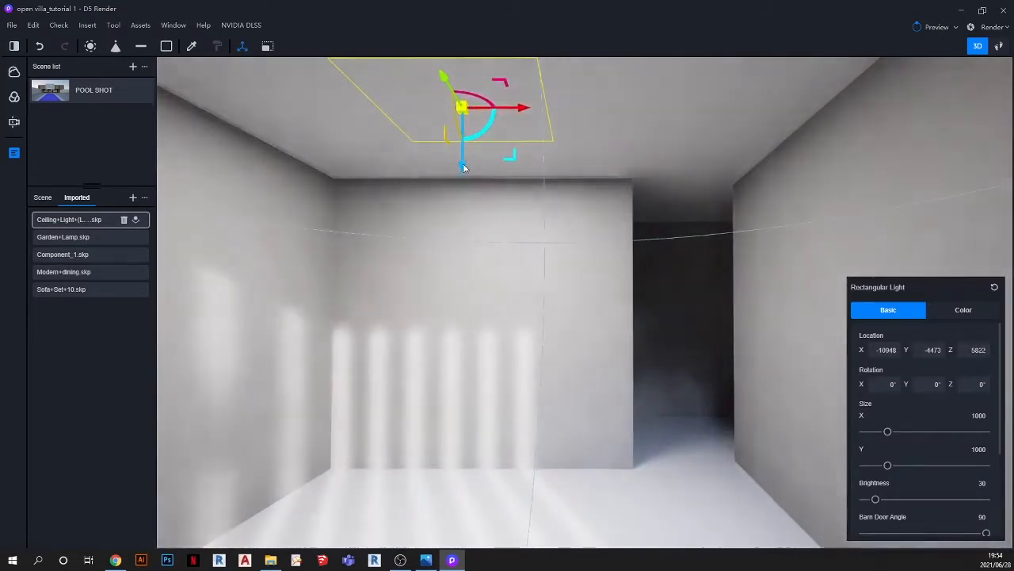
drag(465, 156, 463, 164)
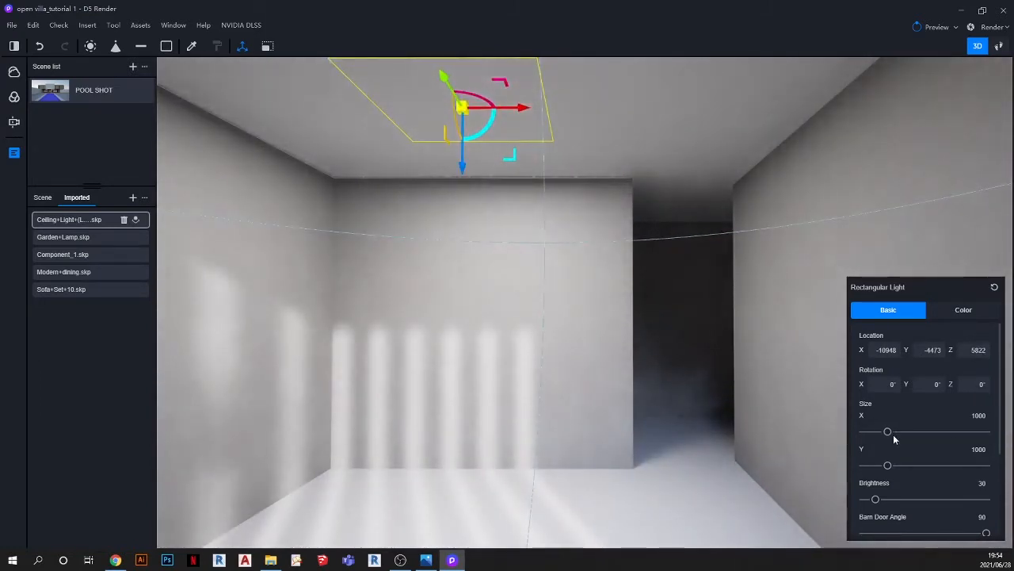
drag(889, 465, 944, 466)
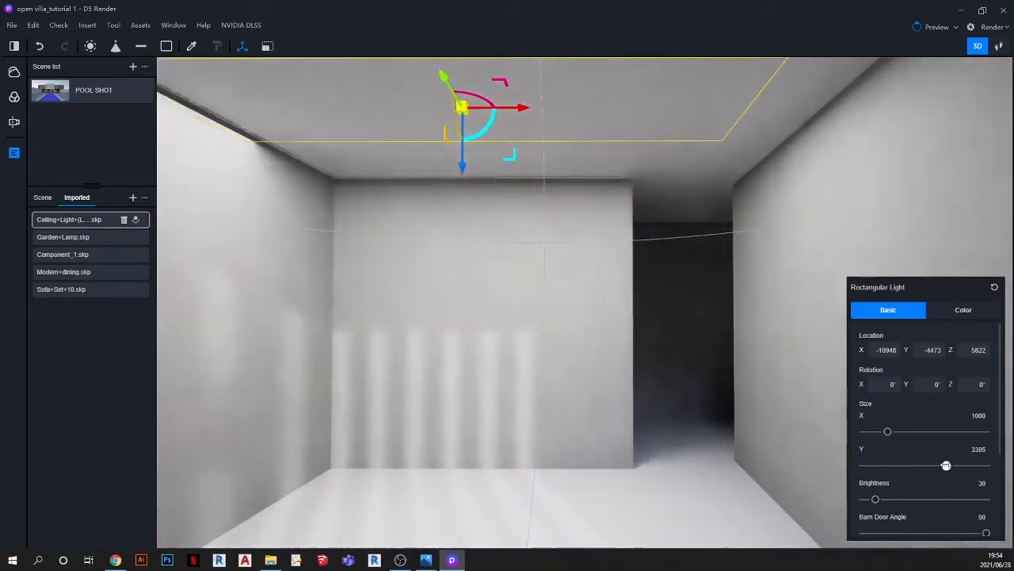
Step: Set the rectangular light's color temperature to 2500 and return to the POOL SHOT view
click(964, 310)
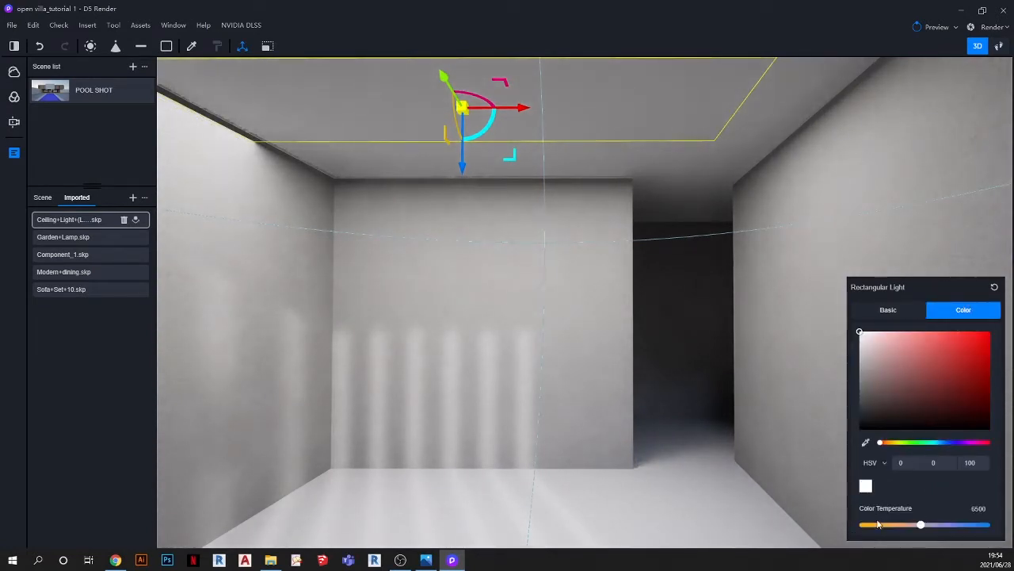
click(982, 508)
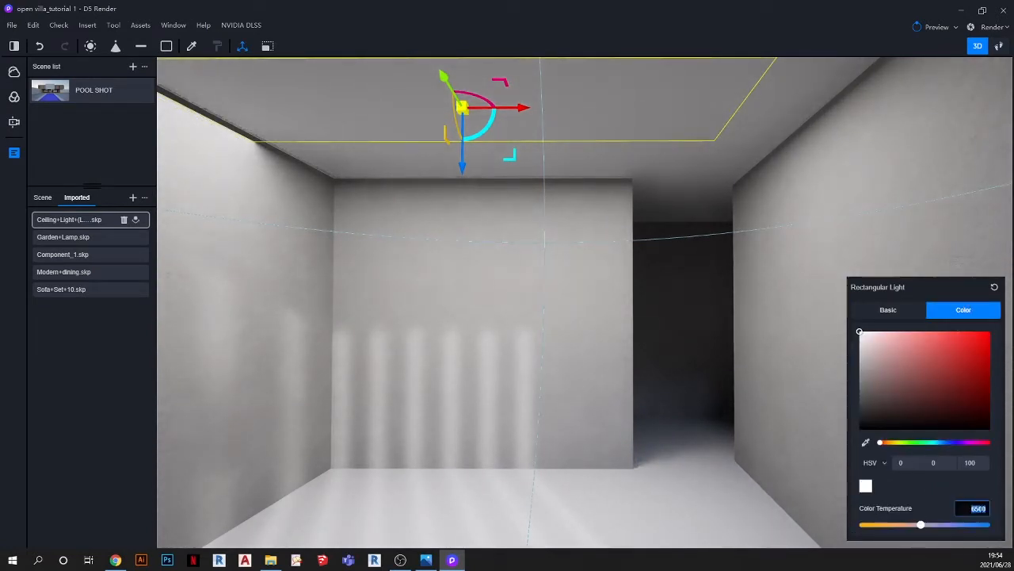
text(2500)
key(Return)
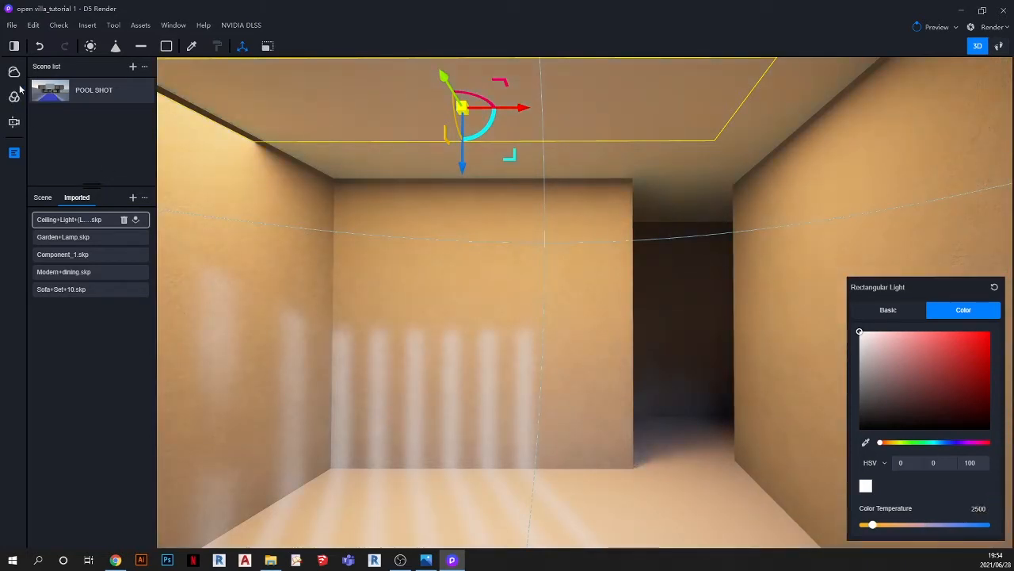
click(49, 90)
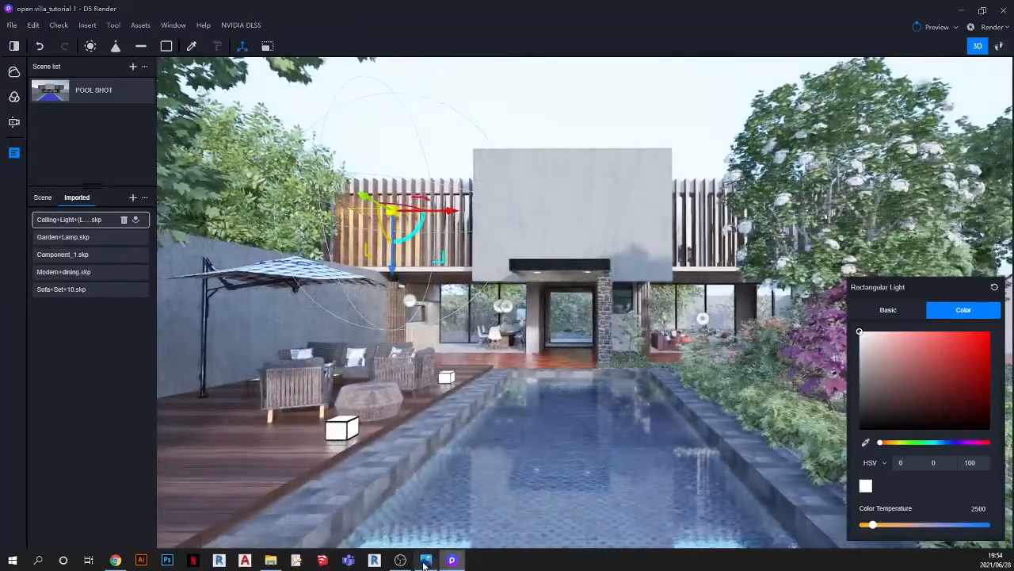
Step: Compare the upper-floor lighting in the POOL SHOT view with the OPEN VILLA_3.png reference in Photos
click(426, 561)
click(425, 562)
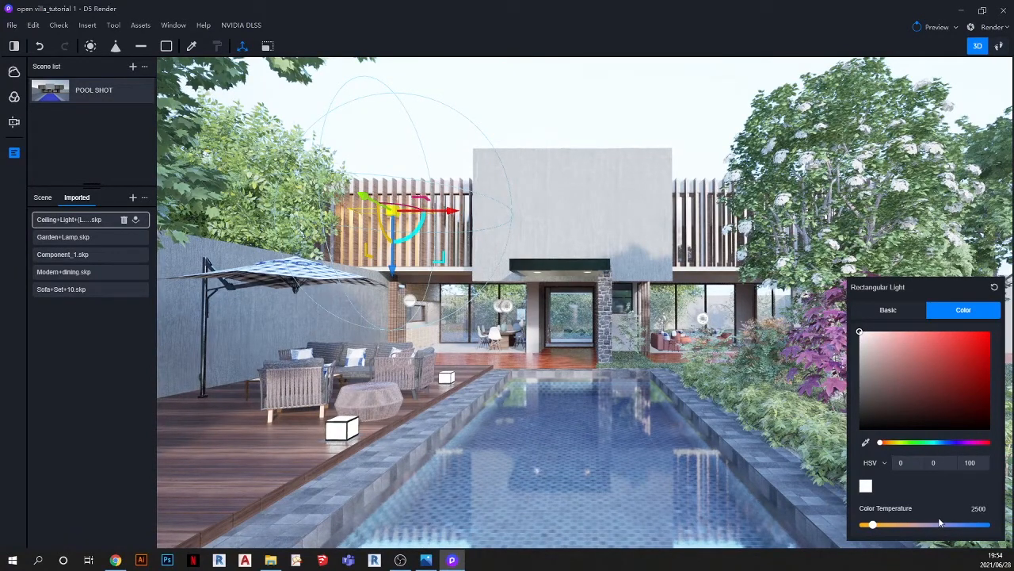
click(425, 561)
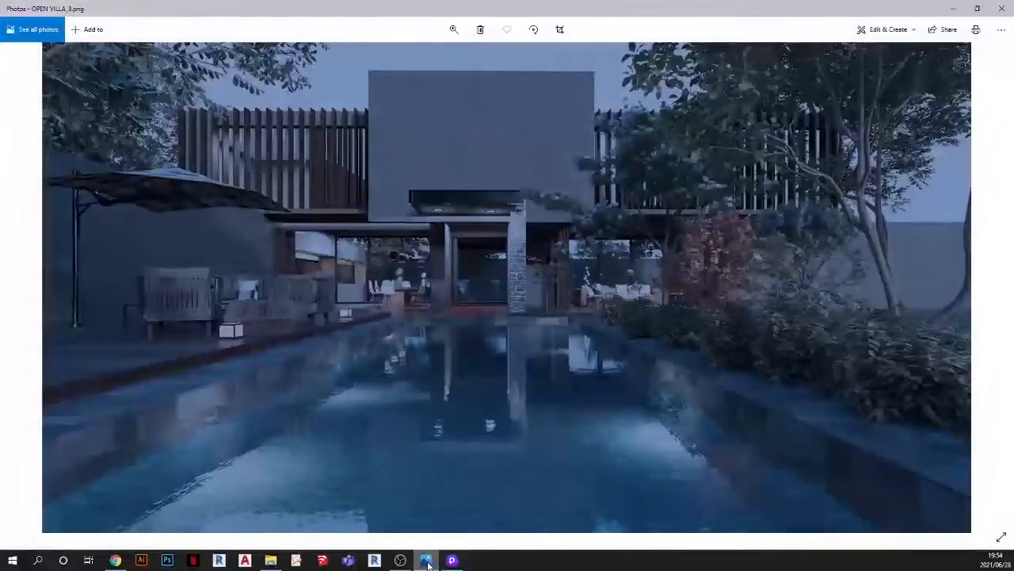
click(426, 561)
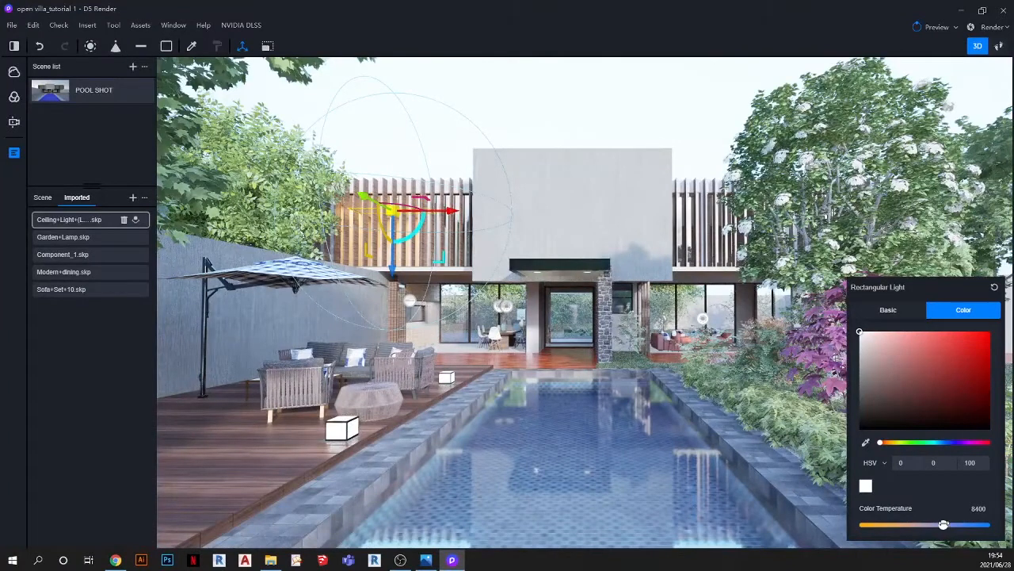
Step: Set the rectangular light's color temperature to 6500
click(897, 312)
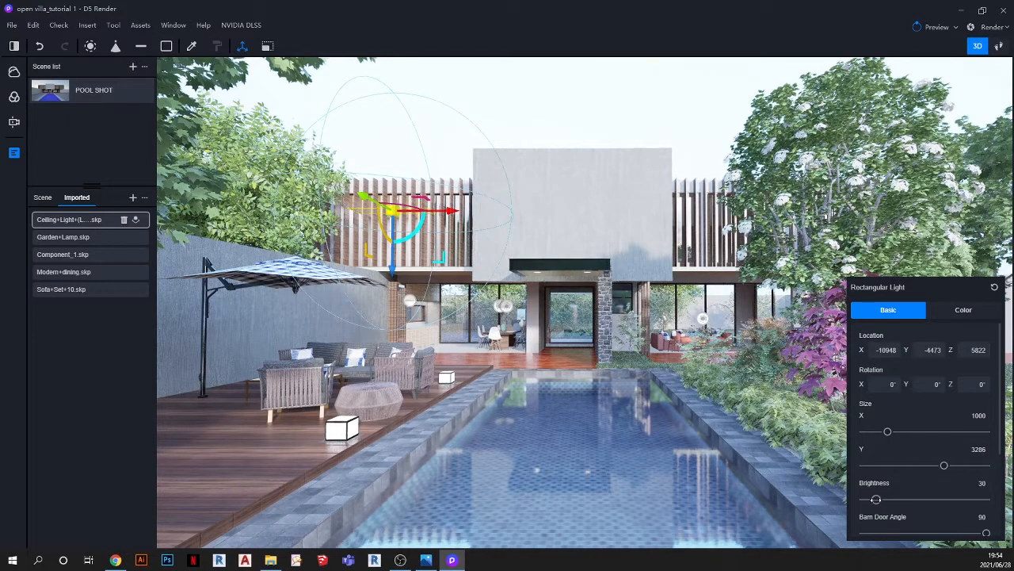
click(962, 310)
click(973, 503)
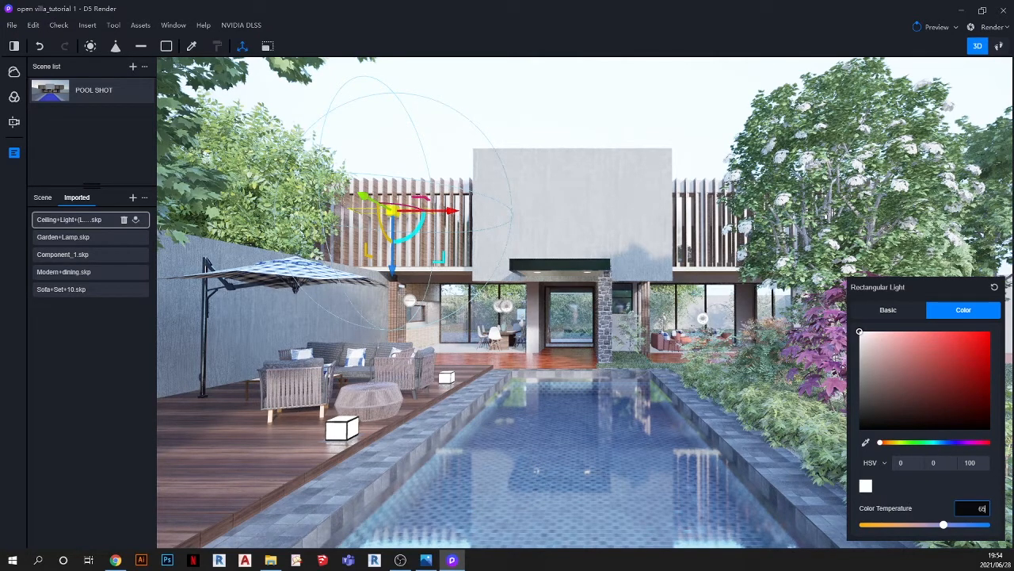
text(6500)
key(Return)
Step: Compare the upper-floor room with the OPEN VILLA_3.png reference, set the rectangular light's color temperature to 8500, and restore the POOL SHOT view
scroll(386, 202, up, 8)
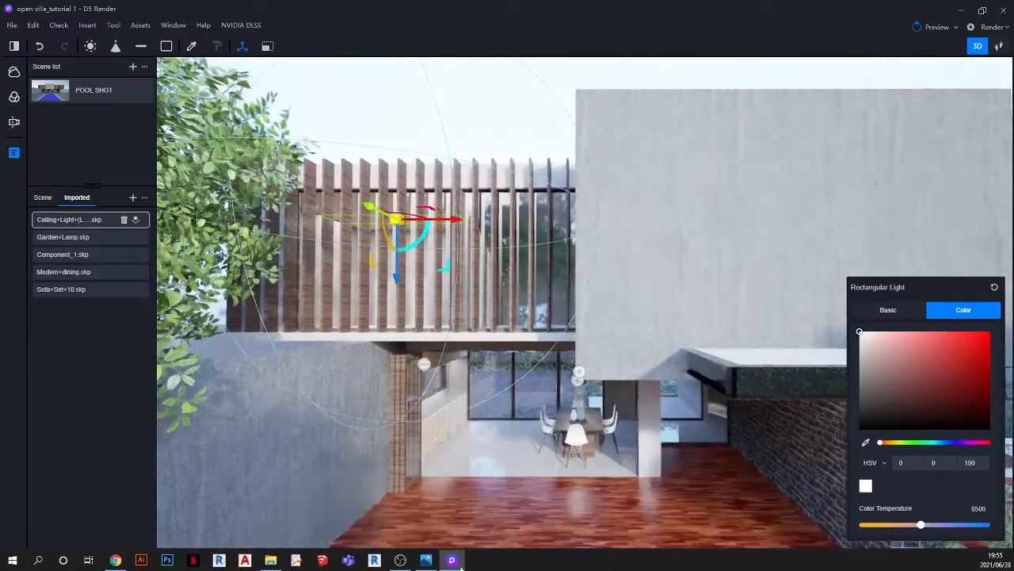
click(426, 561)
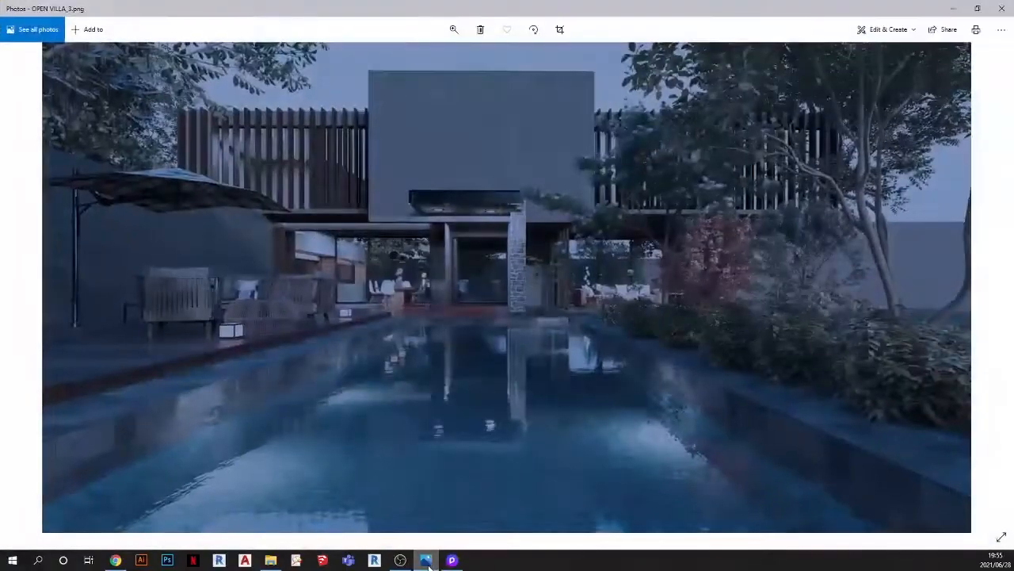
click(427, 561)
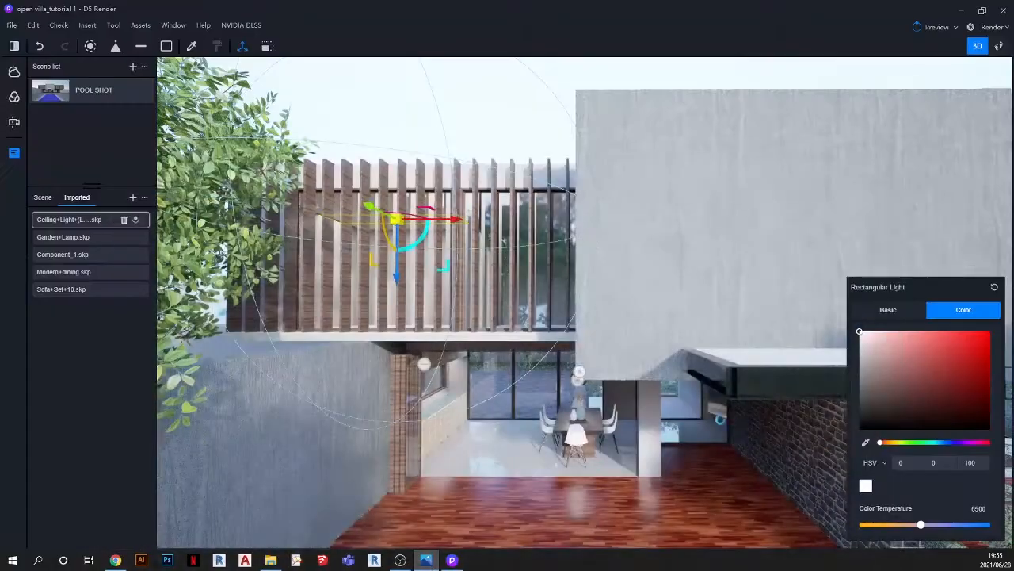
click(969, 511)
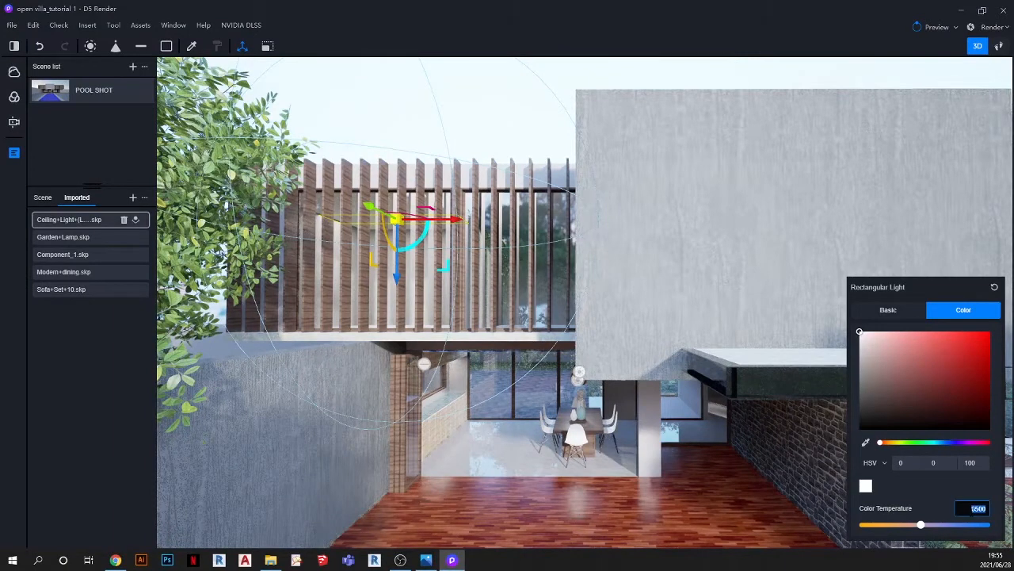
text(8500)
key(Return)
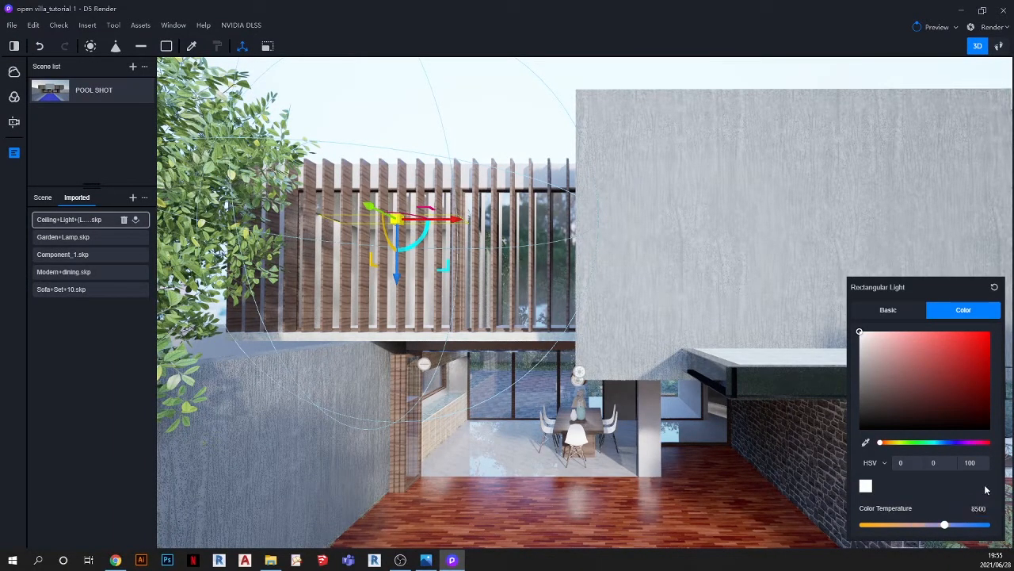
click(52, 90)
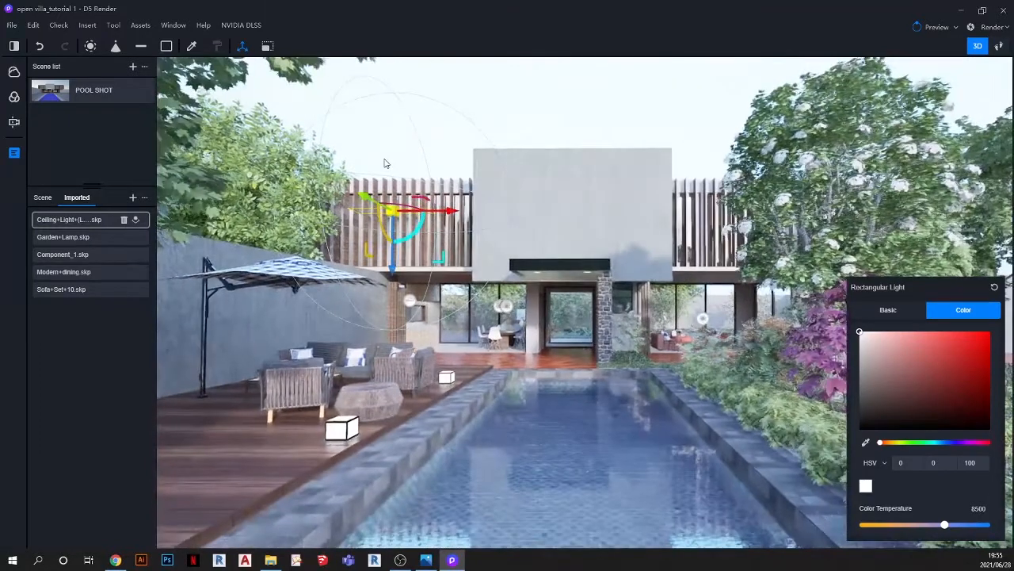
click(561, 119)
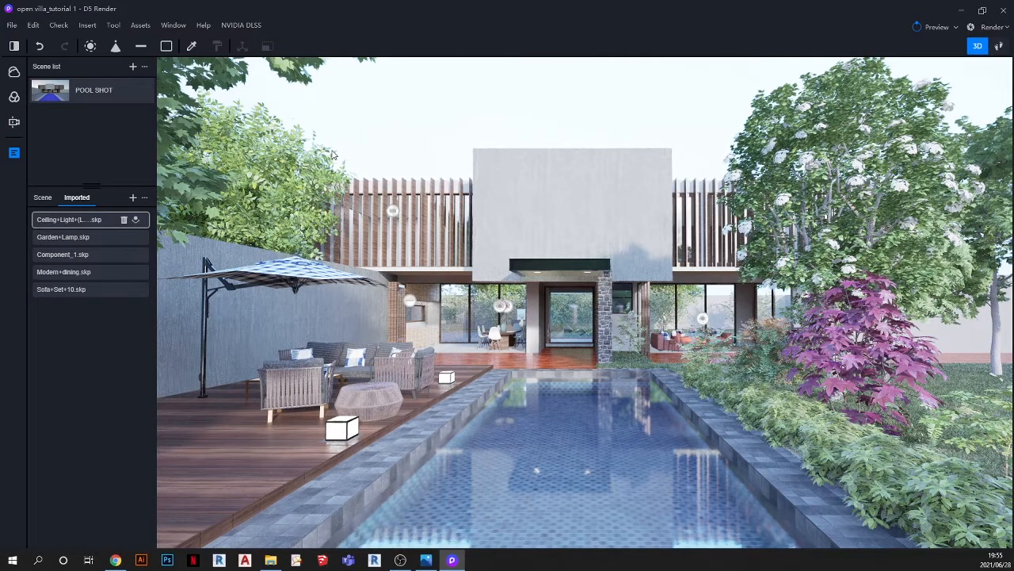
Step: Turn off auto exposure and lower the scene exposure to -0.2 EV, using OPEN VILLA_3.png in Photos as the reference
click(14, 98)
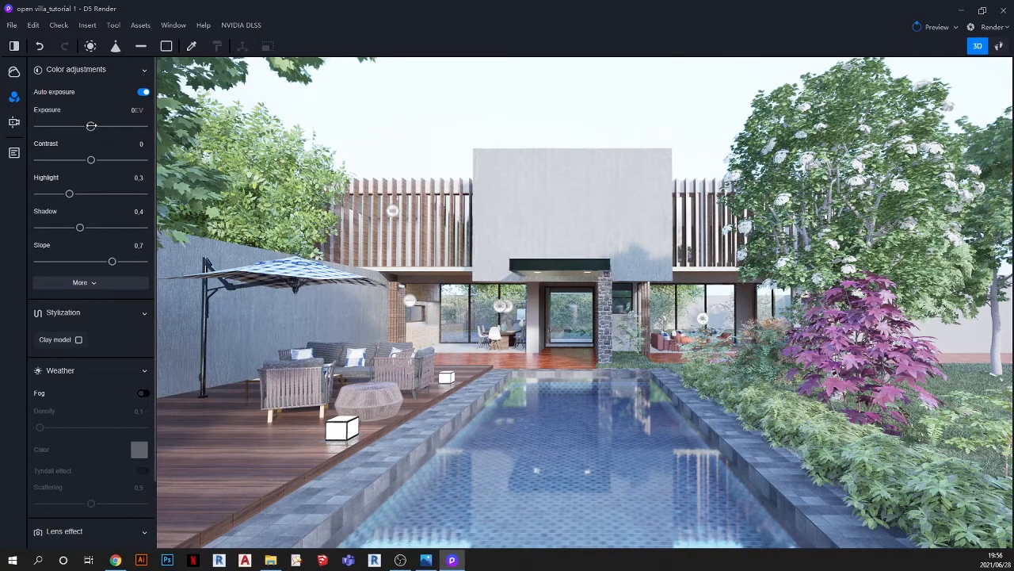
drag(92, 126, 88, 126)
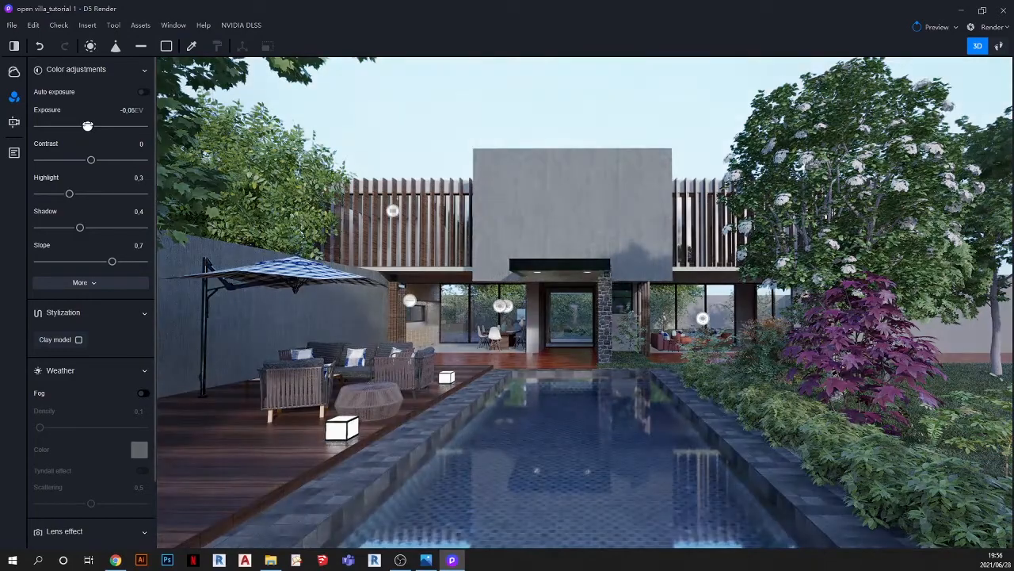
click(426, 559)
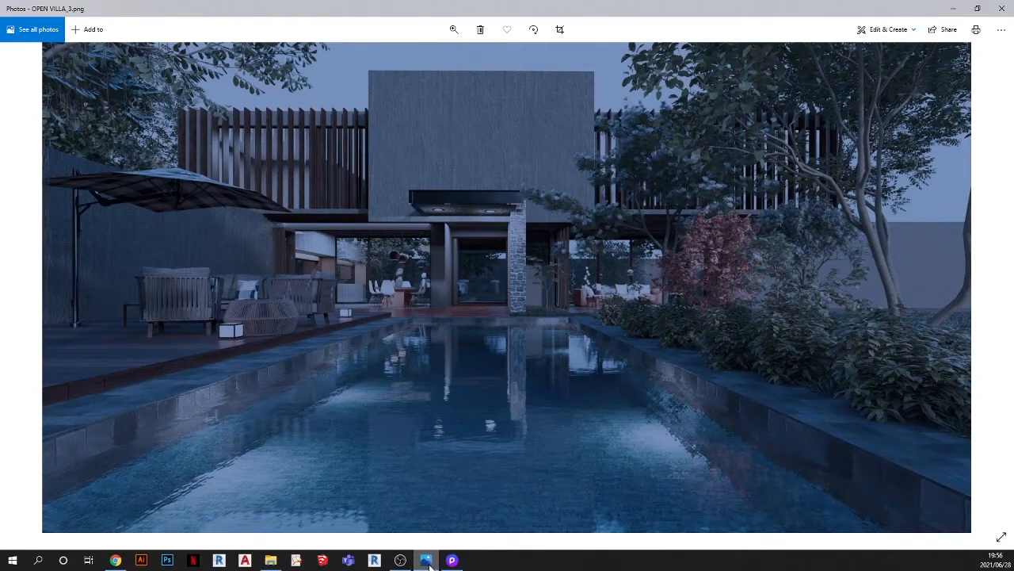
click(428, 561)
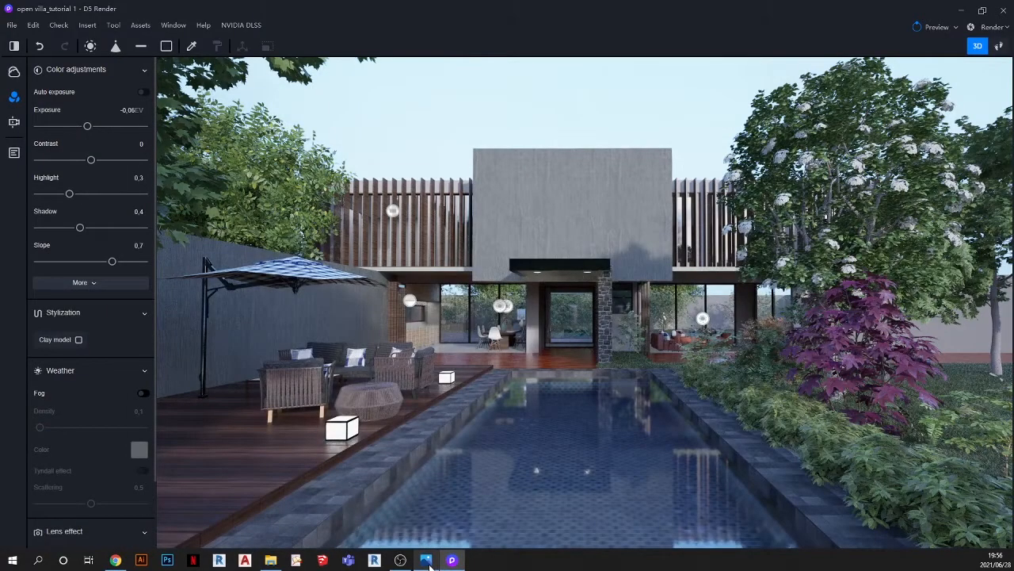
click(428, 561)
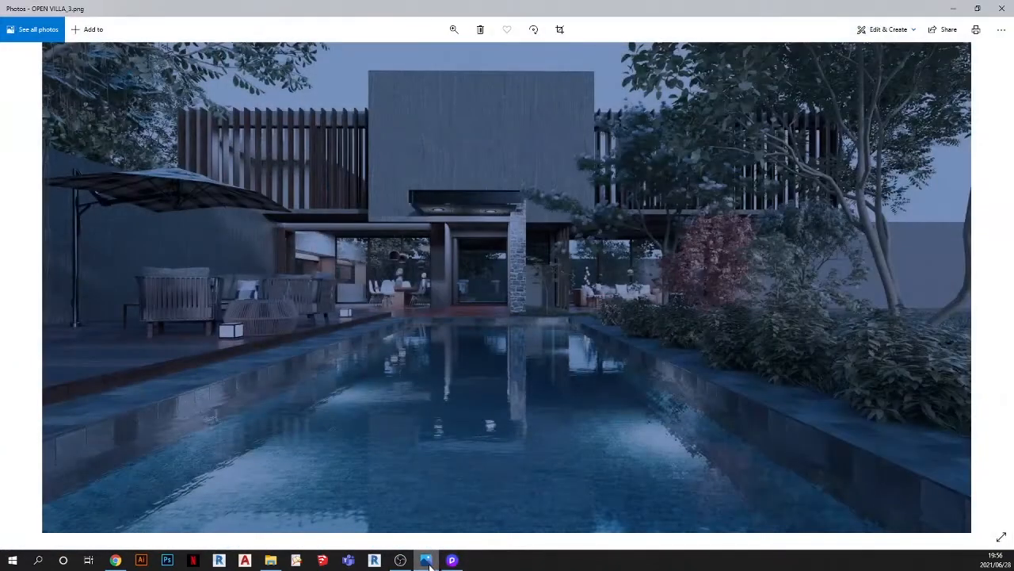
click(428, 561)
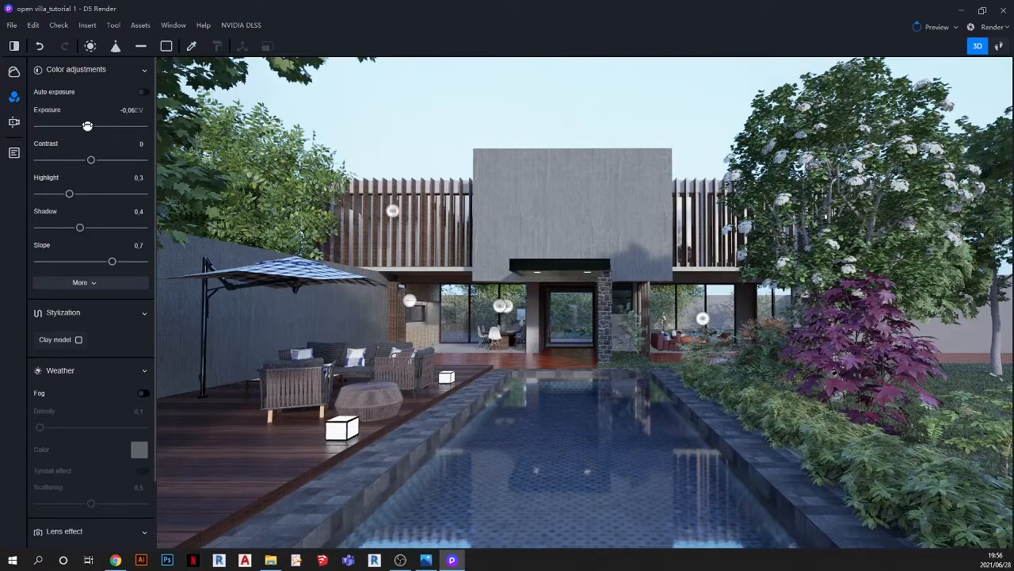
drag(87, 126, 80, 126)
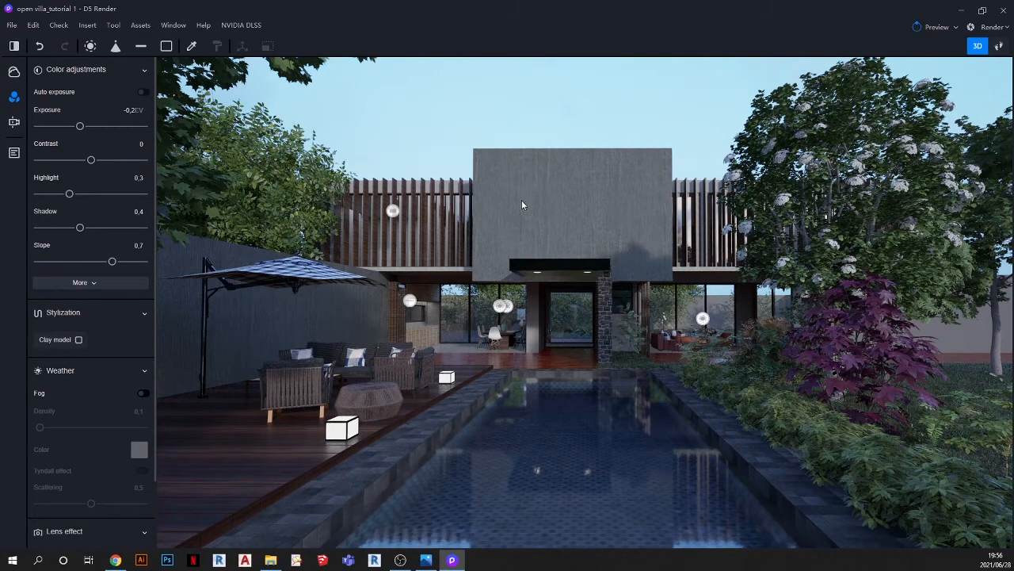
Step: Raise the dining room strip light's brightness to about 230.9 and deselect it
scroll(521, 202, down, 2)
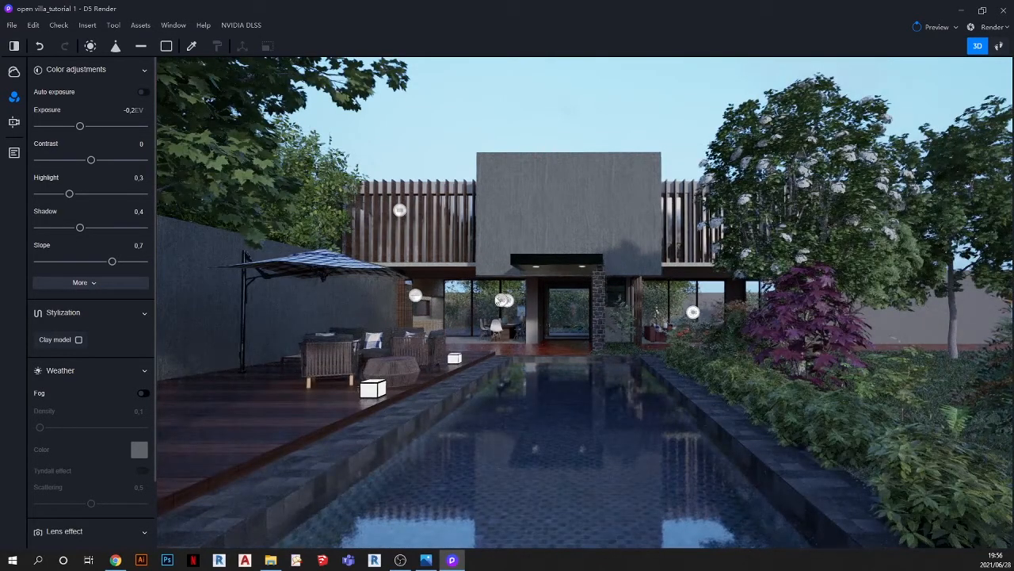
scroll(513, 353, up, 3)
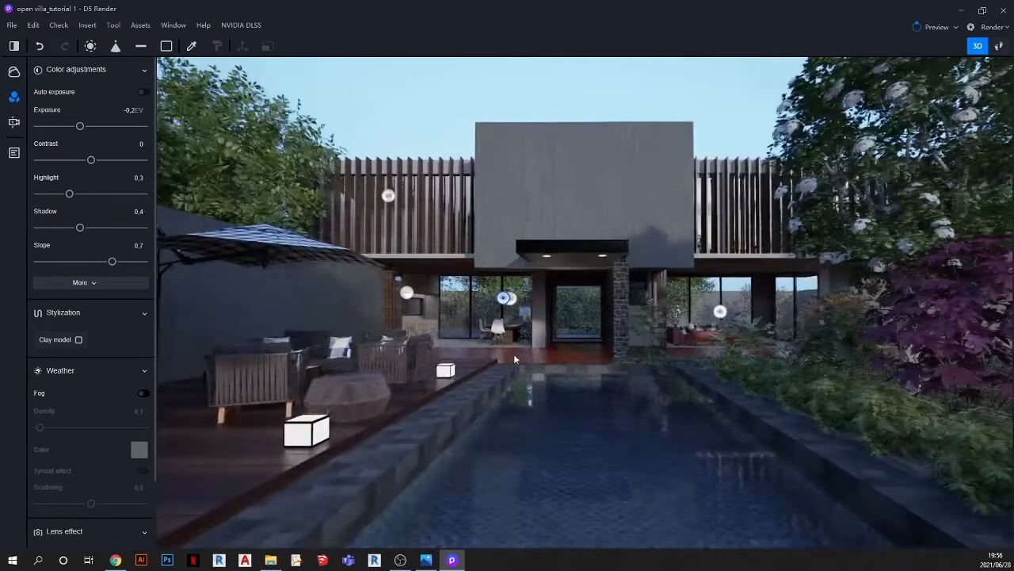
click(406, 293)
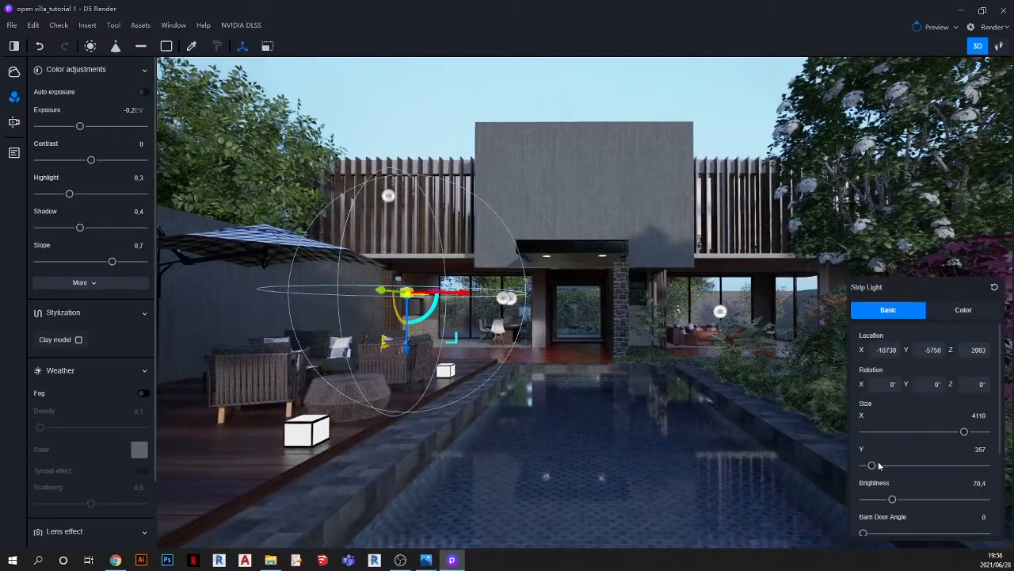
drag(892, 500, 957, 498)
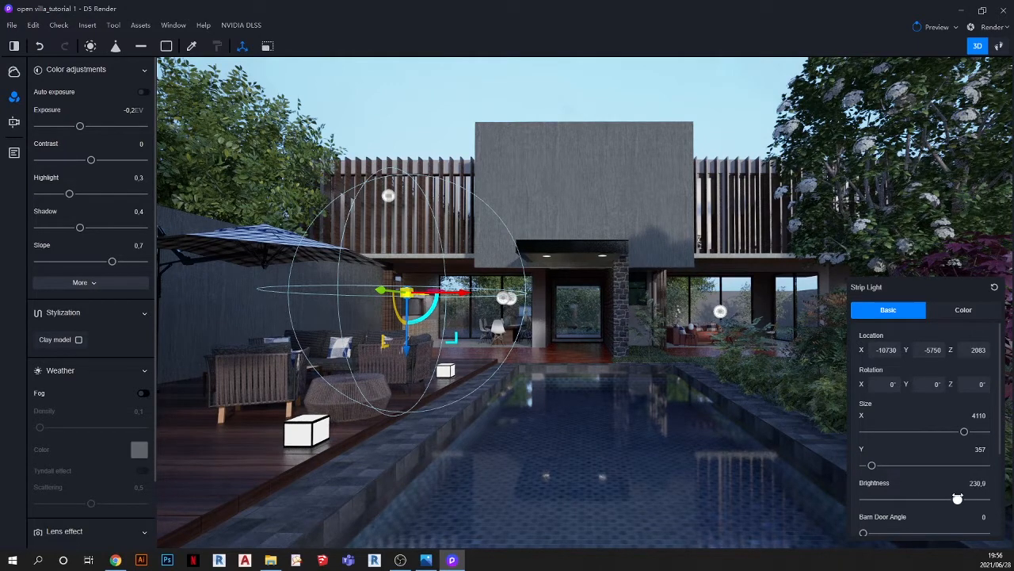
click(422, 96)
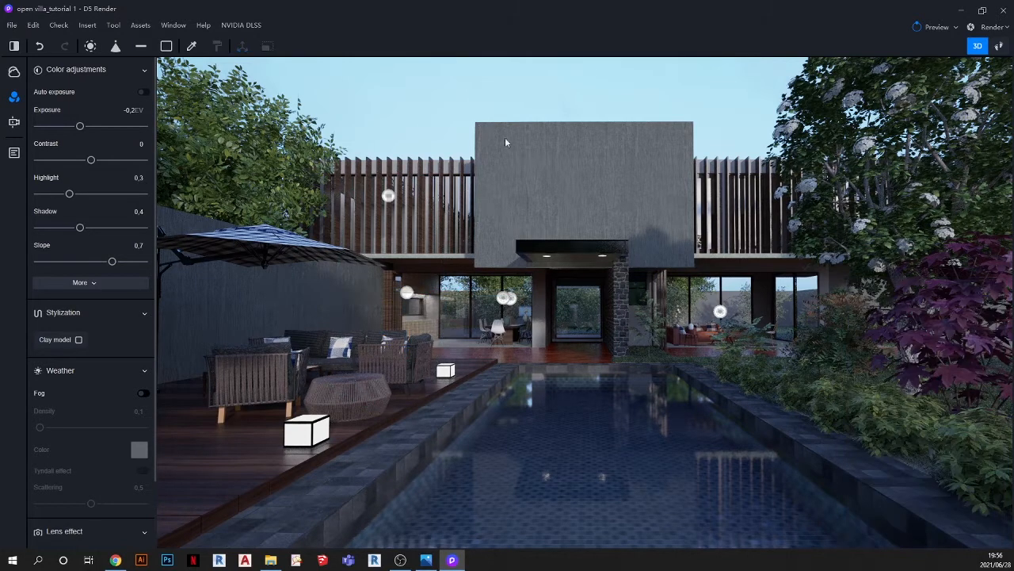
Step: Raise the brightness of the point light in the living room with the red sofas to about 217.8 and deselect it
click(719, 312)
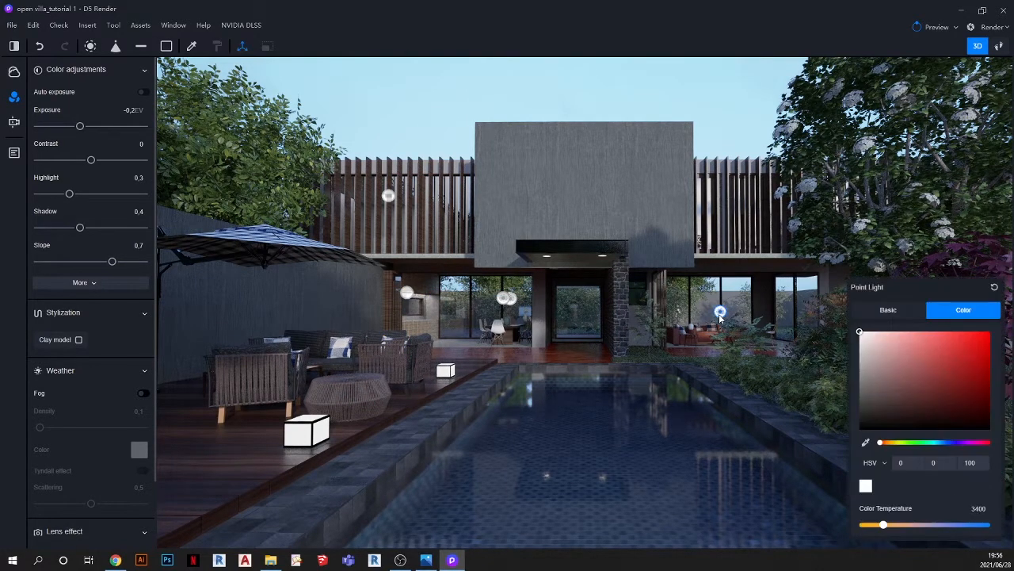
click(888, 314)
drag(888, 424, 953, 425)
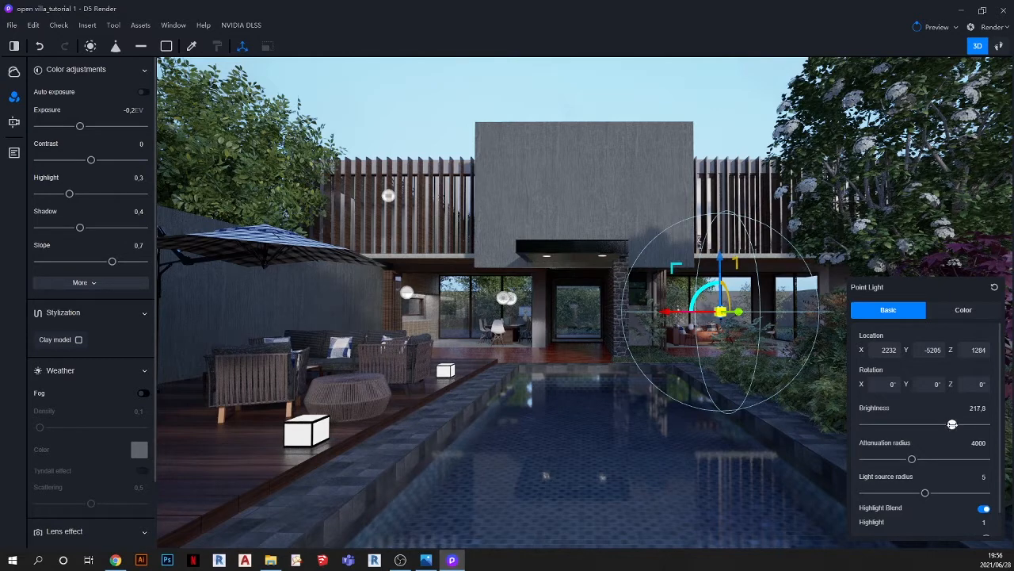
click(719, 114)
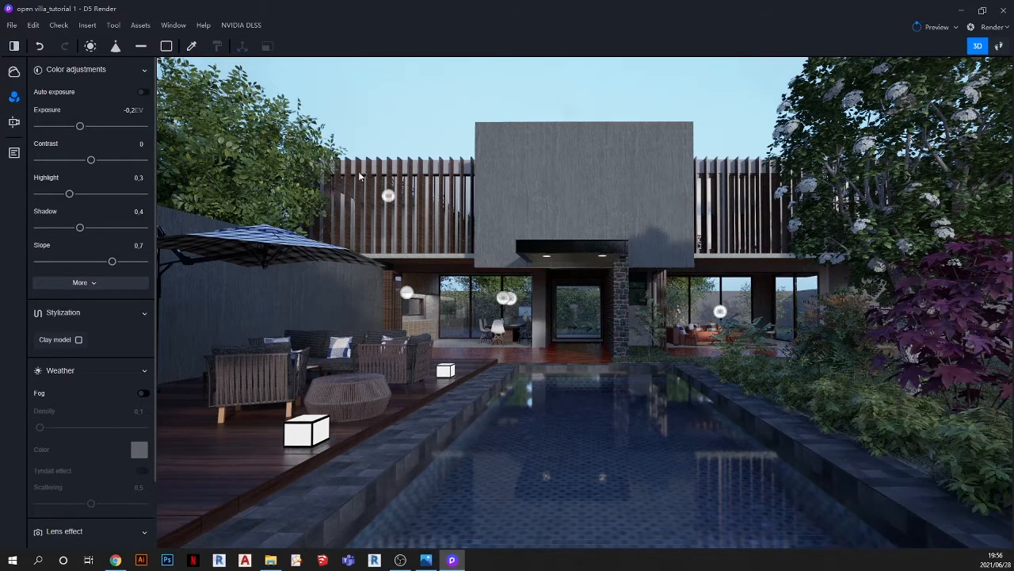
Step: Select the upper-floor rectangular light, return to the POOL SHOT view, and raise the light's brightness to about 121.3
scroll(364, 180, up, 5)
click(397, 202)
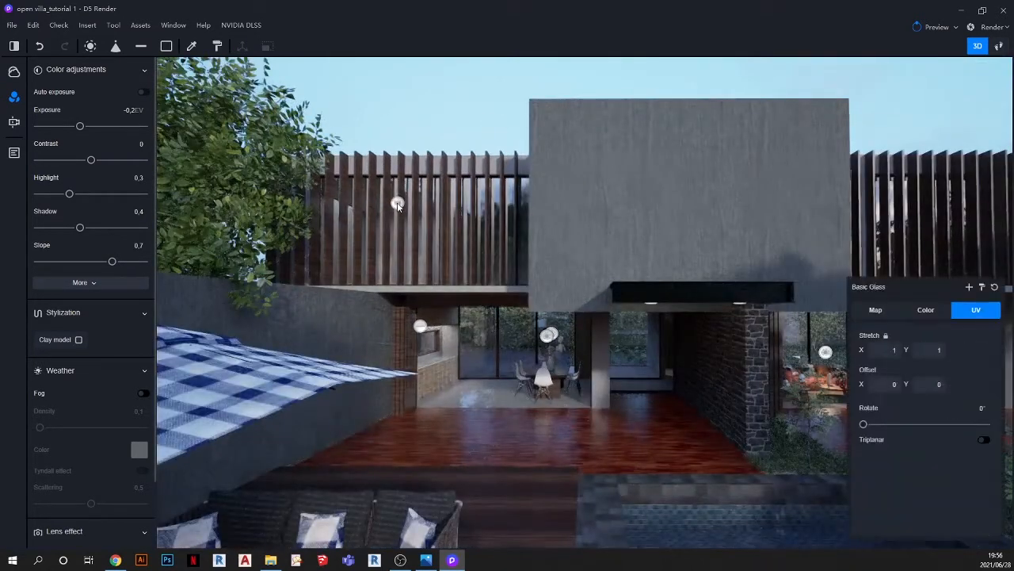
scroll(399, 204, up, 6)
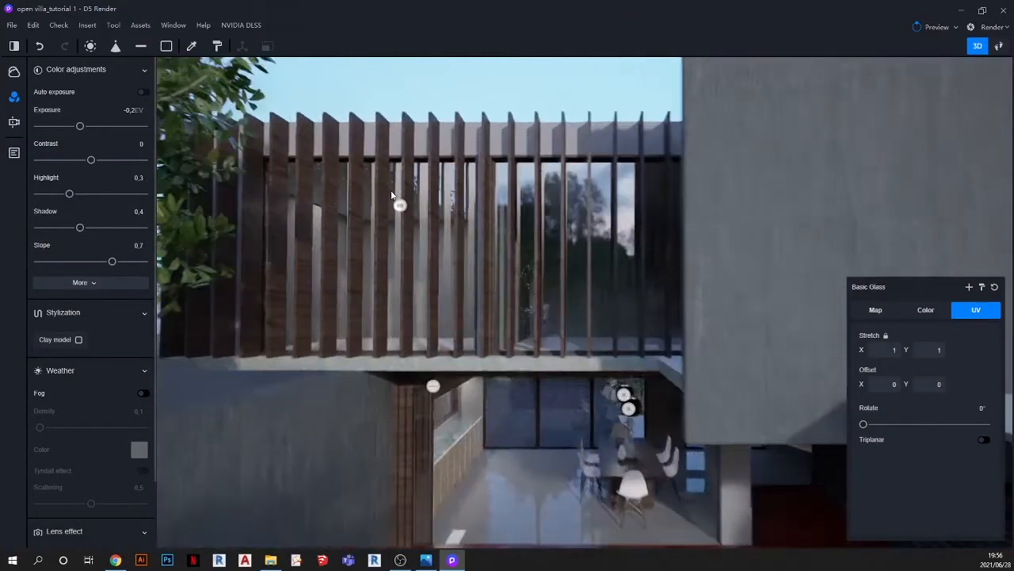
scroll(402, 209, up, 6)
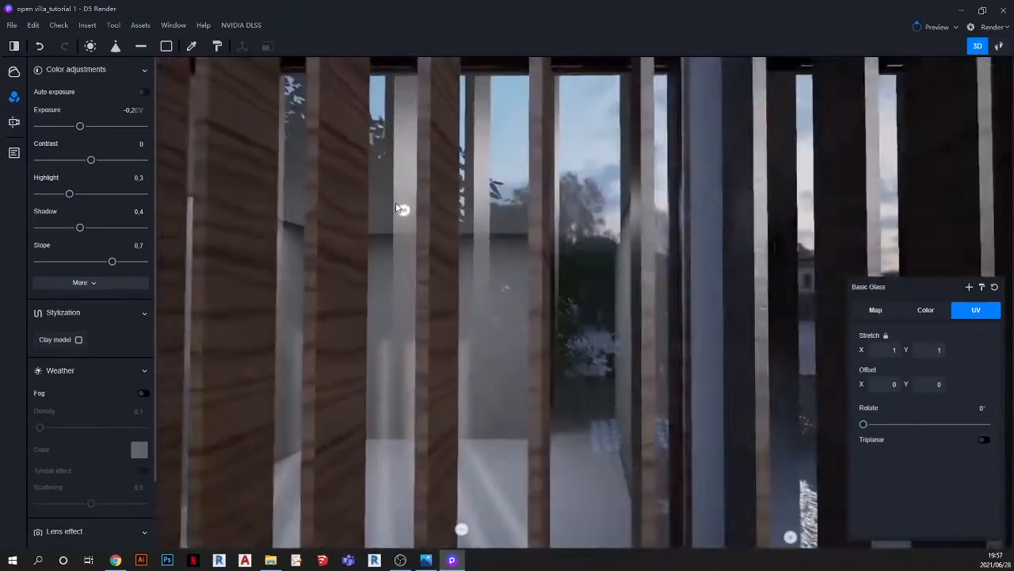
scroll(403, 211, up, 6)
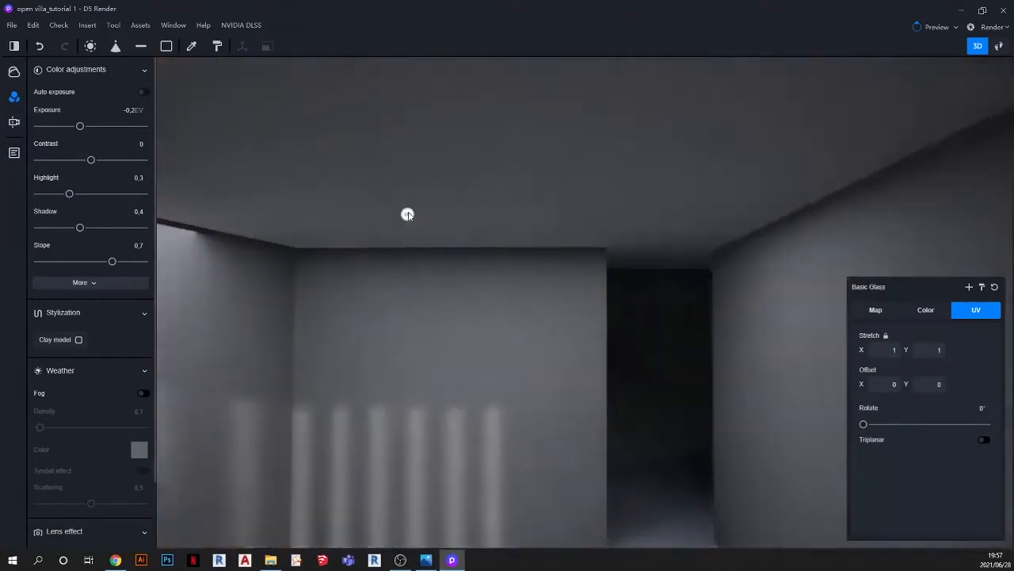
click(408, 219)
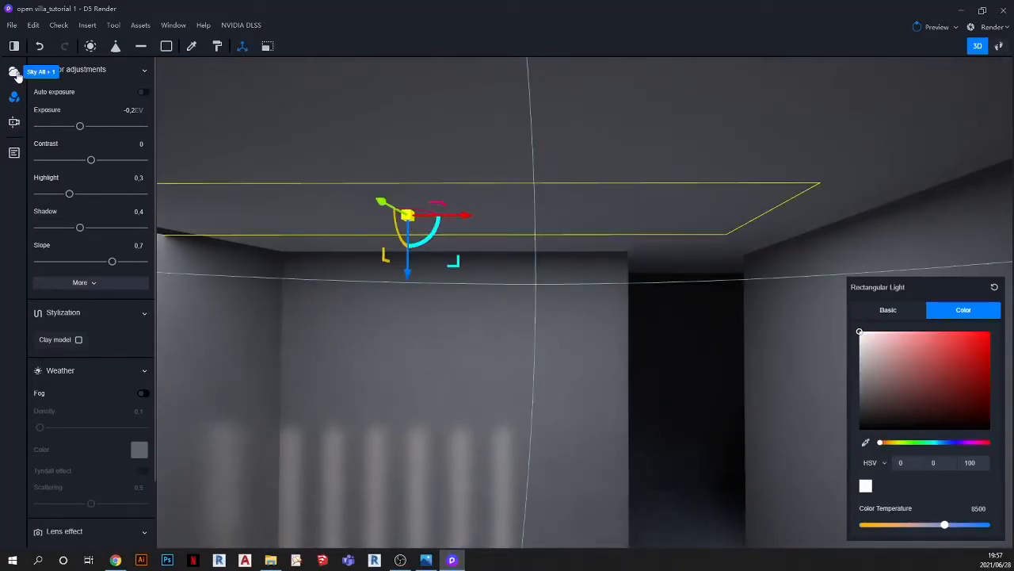
click(17, 152)
click(46, 89)
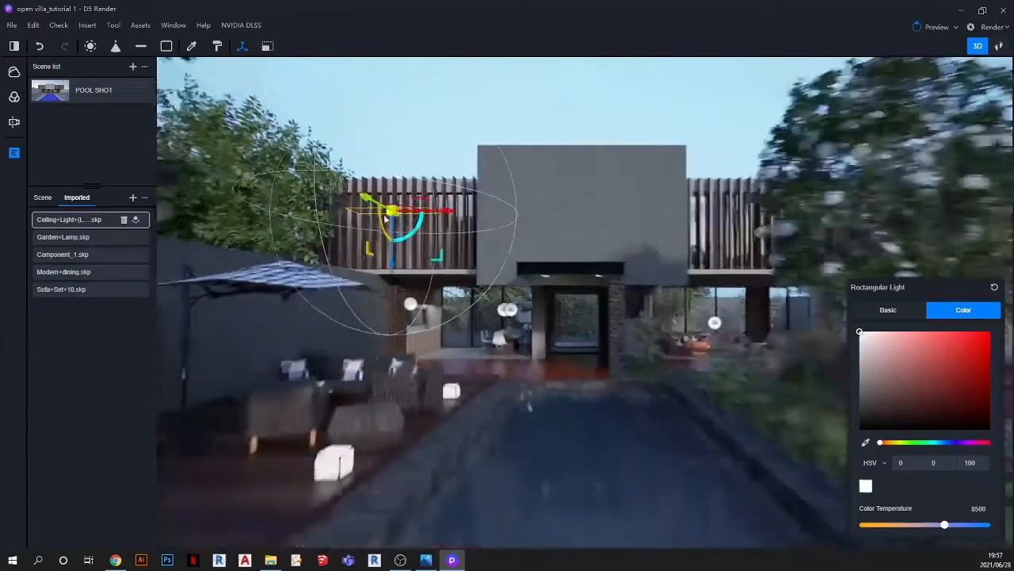
click(886, 310)
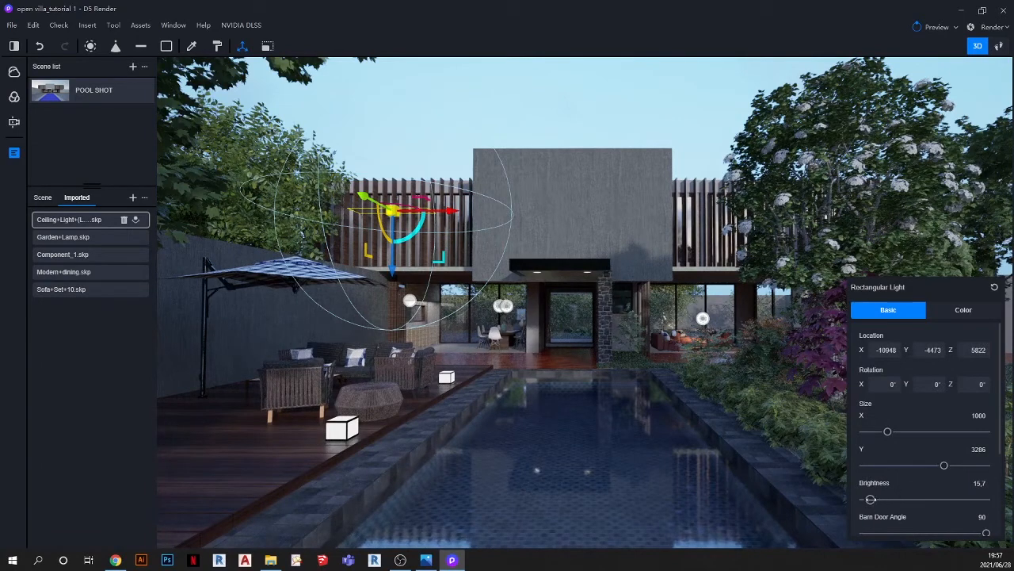
drag(869, 499, 914, 499)
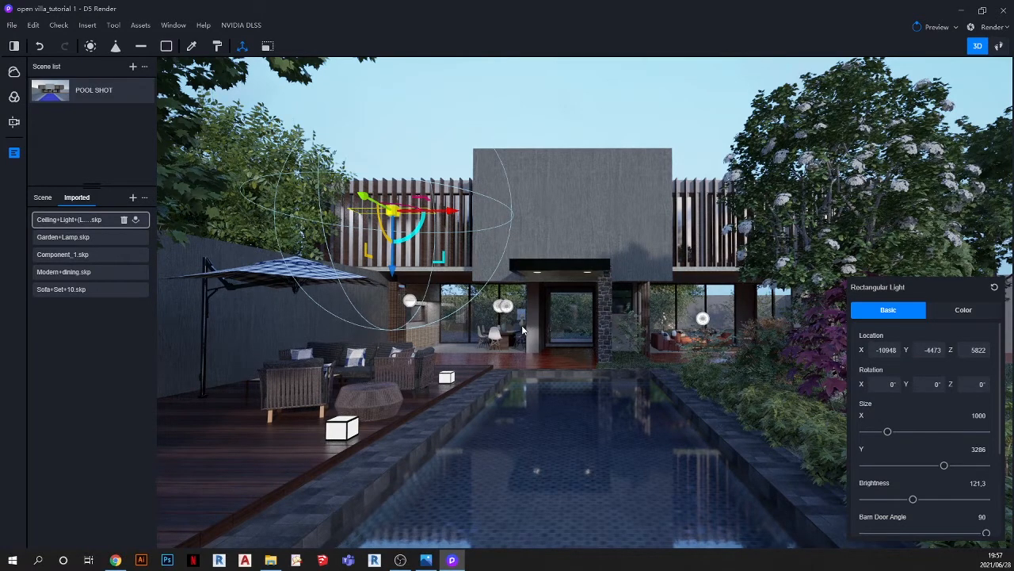
Step: Raise the emissive intensity of the entrance canopy's ceiling light nearer the dining room to about 45.7
scroll(522, 329, up, 5)
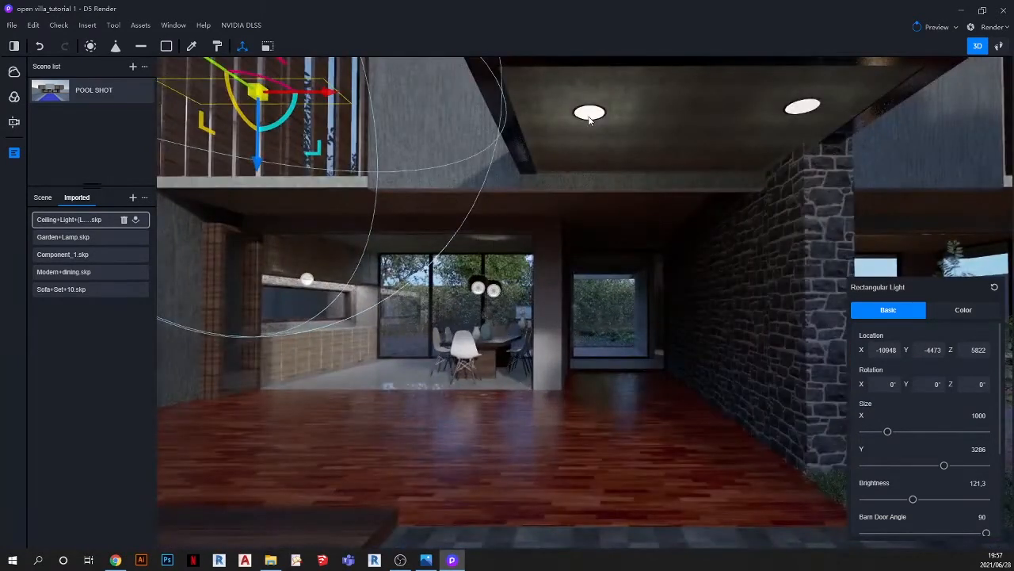
click(591, 112)
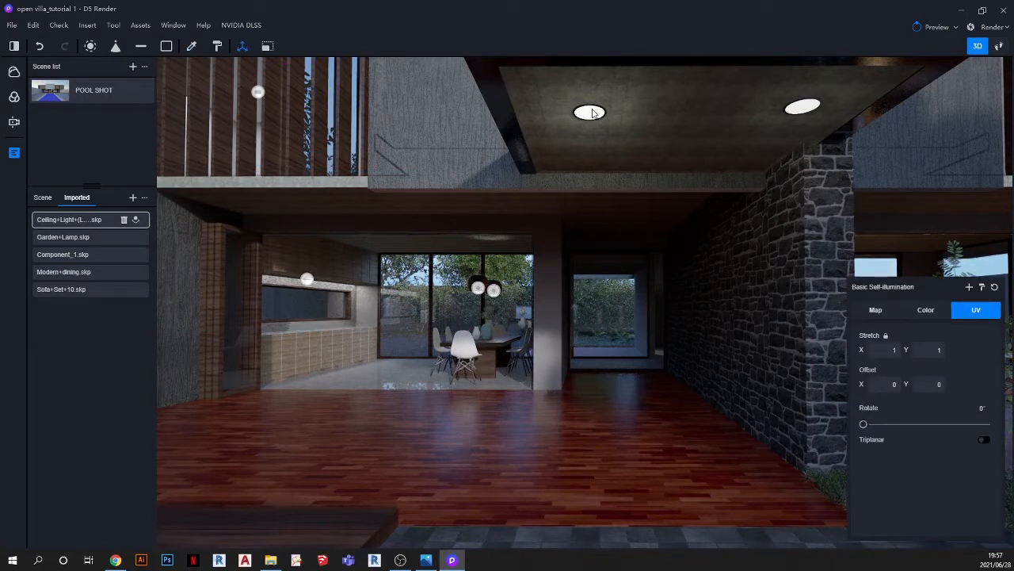
click(878, 313)
drag(876, 435, 904, 434)
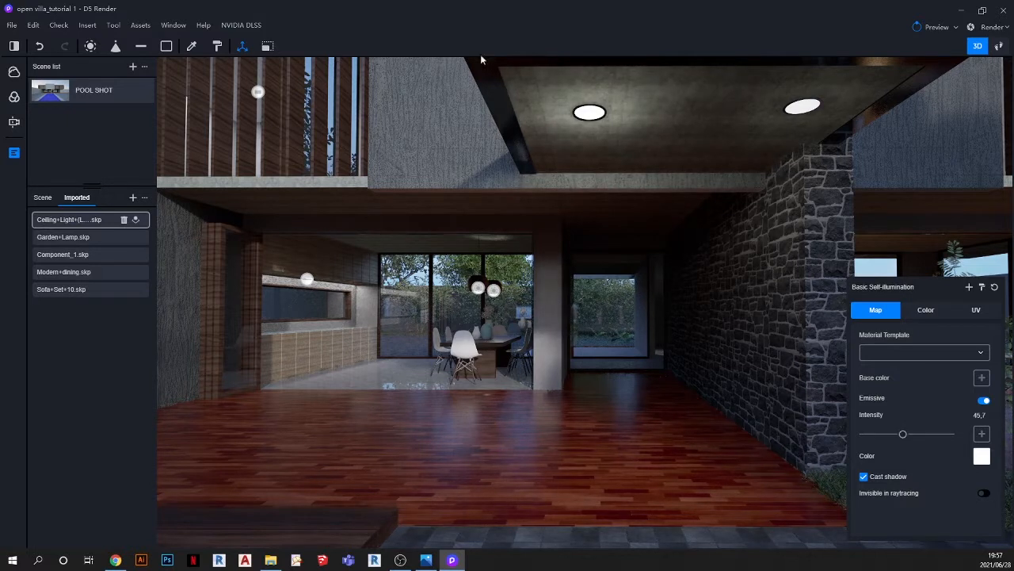
Step: Pick the material of the canopy's ceiling light nearer the stone wall and raise its emissive intensity to about 46.3
click(192, 46)
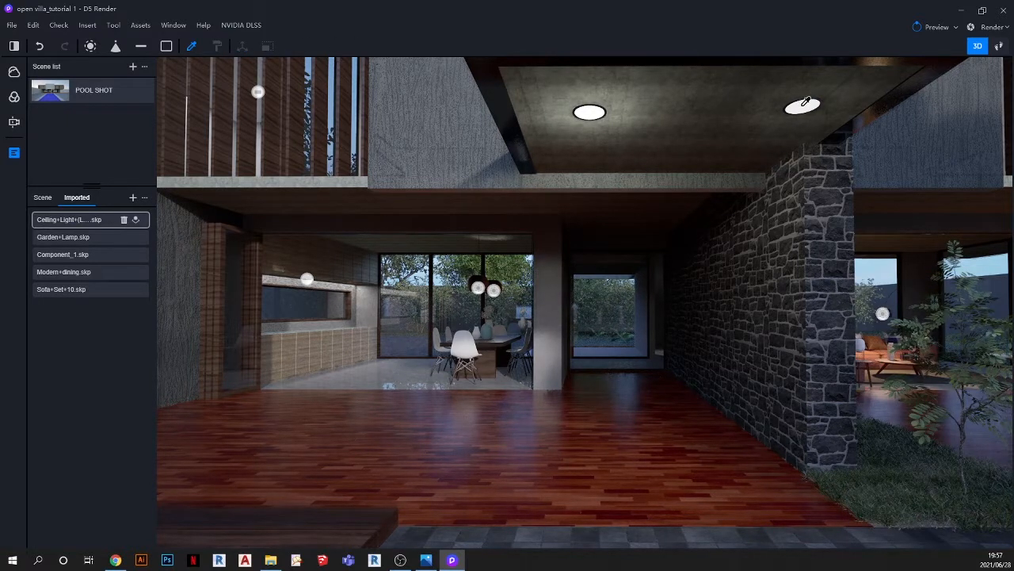
click(805, 101)
mouse_move(887, 433)
mouse_down()
mouse_move(869, 433)
mouse_move(904, 433)
mouse_up()
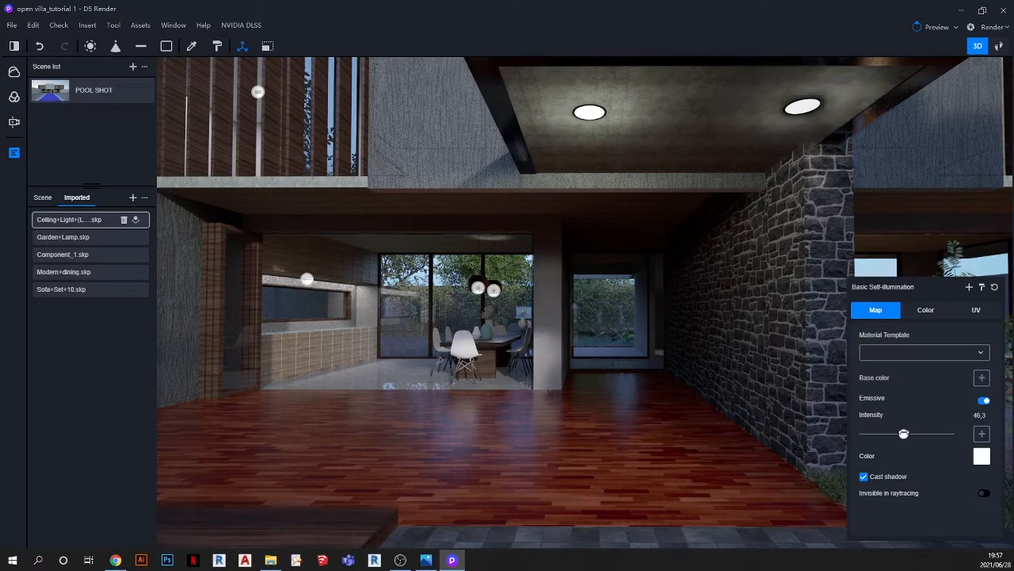
Step: Deselect the canopy light in the POOL SHOT view, and raise the nearer dining pendant's point light brightness to about 217.8
click(101, 92)
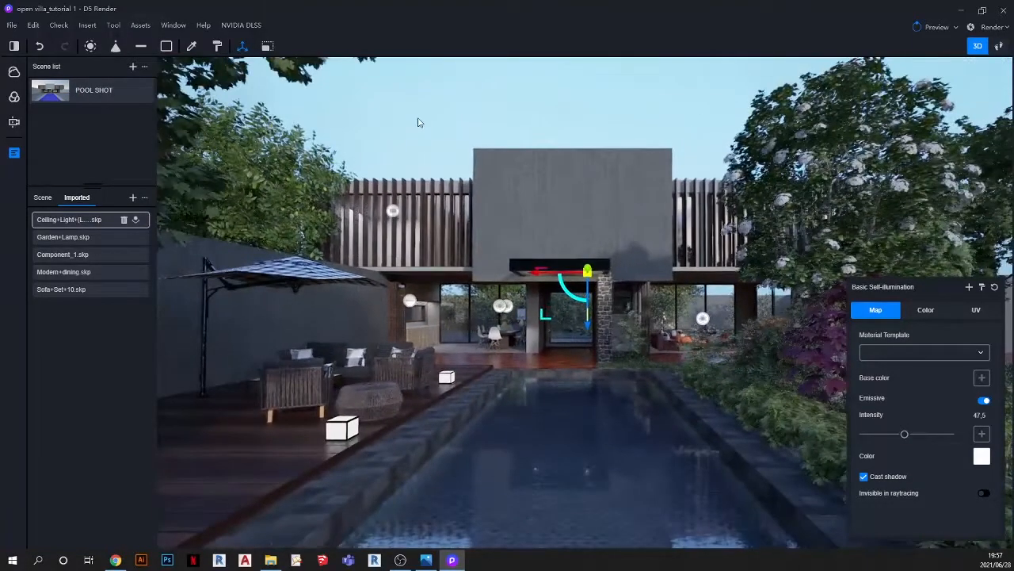
click(419, 123)
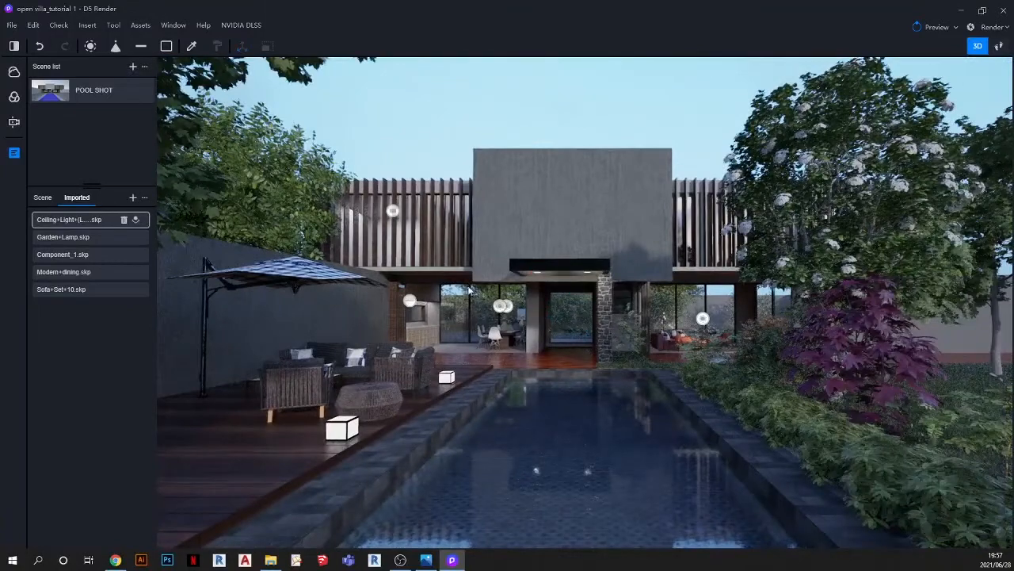
scroll(472, 320, up, 10)
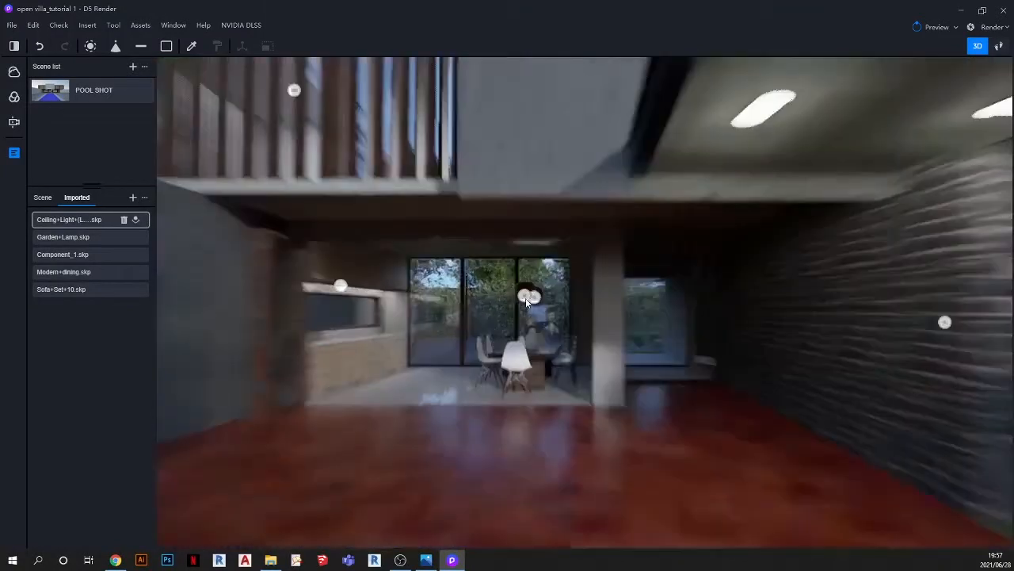
scroll(525, 298, up, 3)
scroll(526, 256, up, 3)
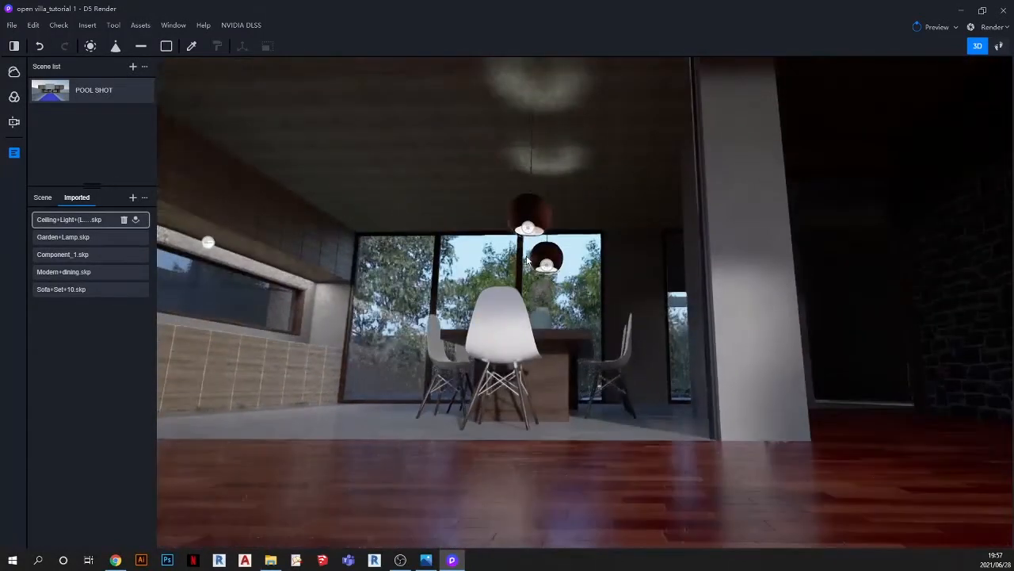
scroll(528, 207, up, 5)
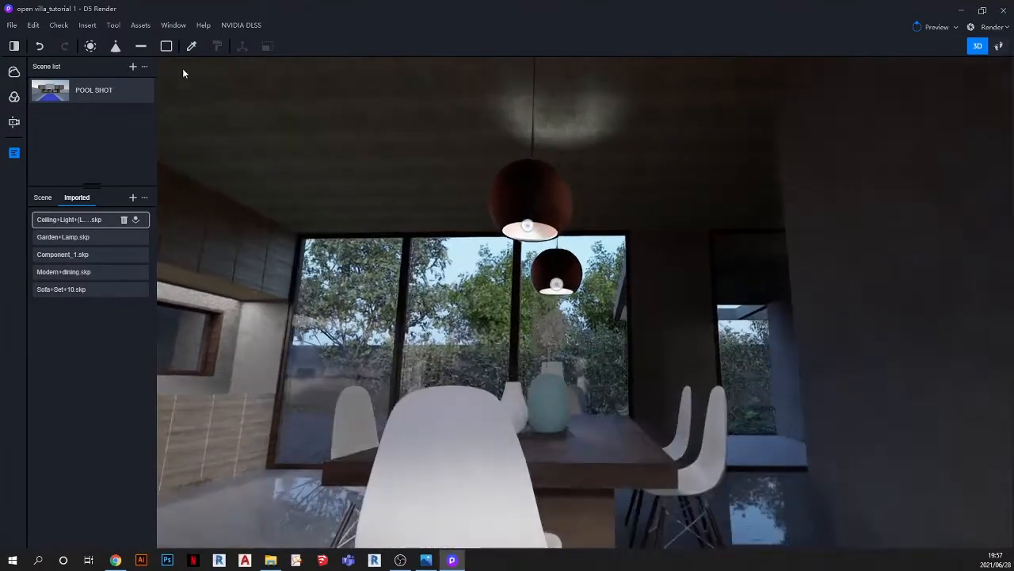
click(525, 229)
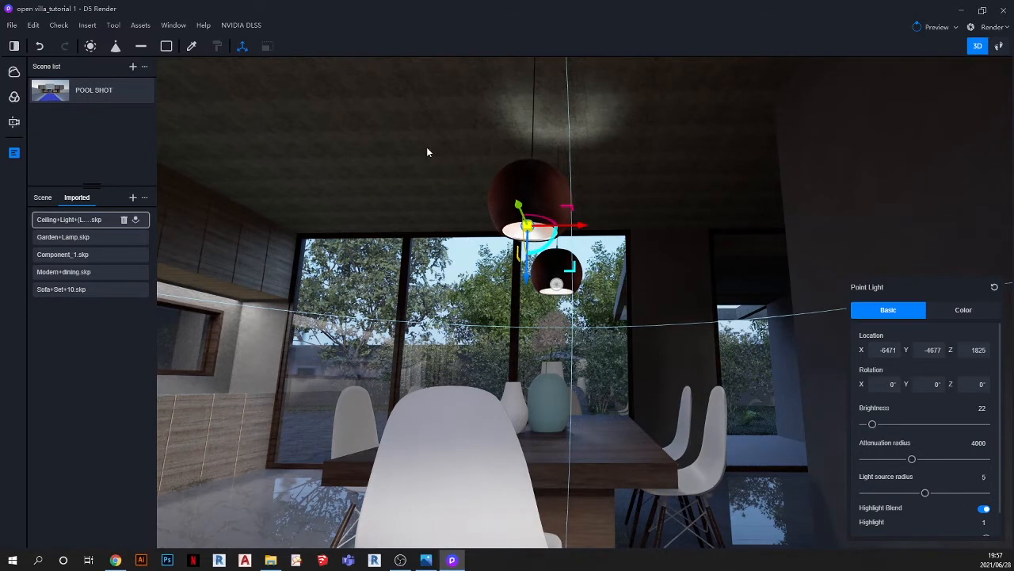
key(s)
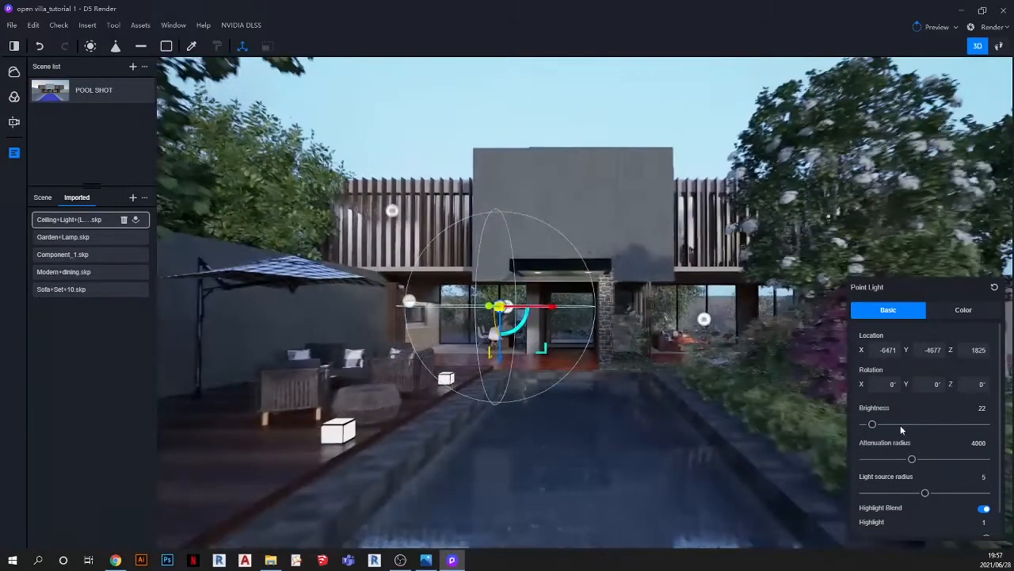
click(904, 424)
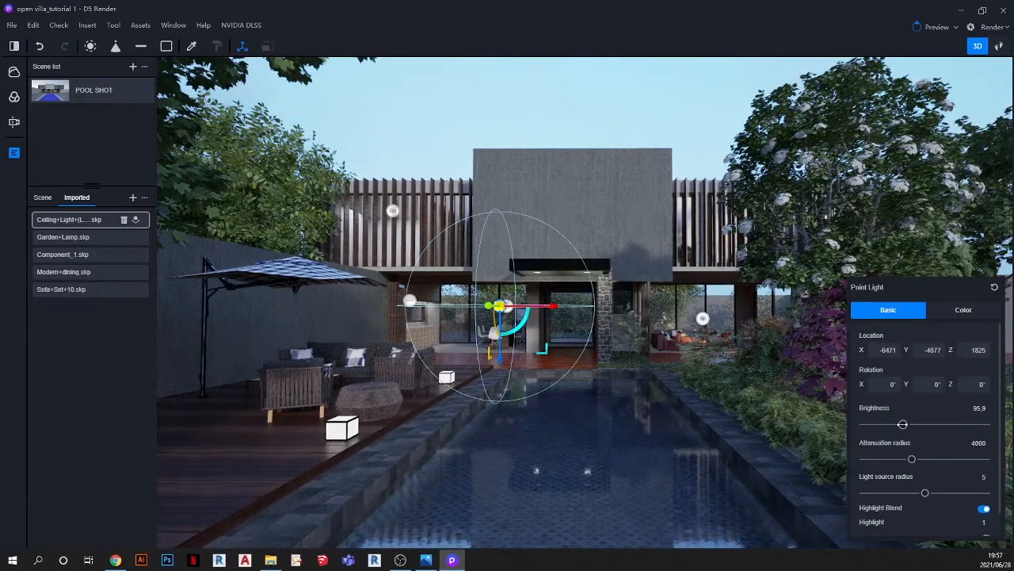
drag(903, 424, 952, 425)
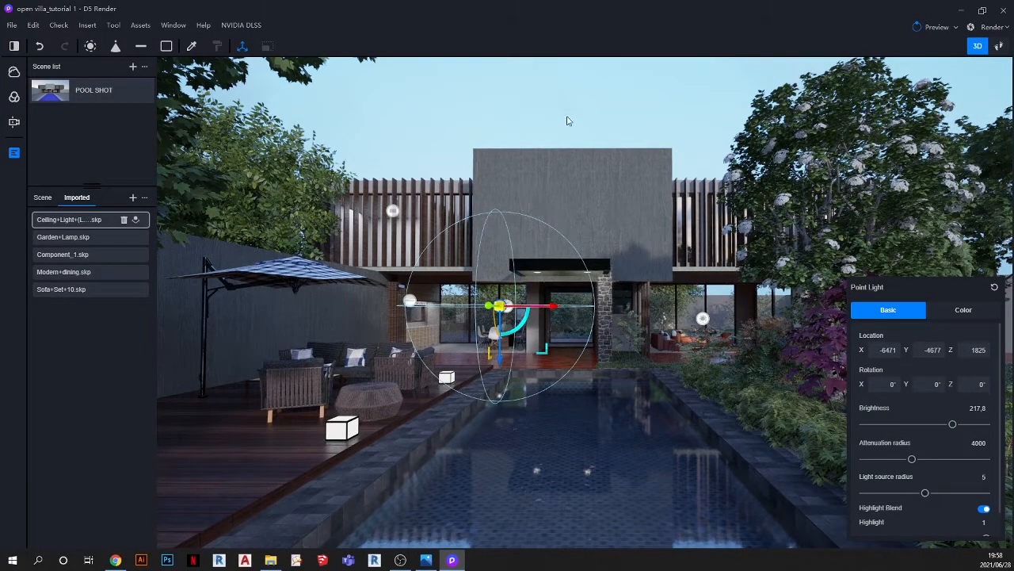
Step: Select the point light in the farther dining pendant, return to the POOL SHOT view, and raise its brightness to about 227
scroll(506, 334, up, 8)
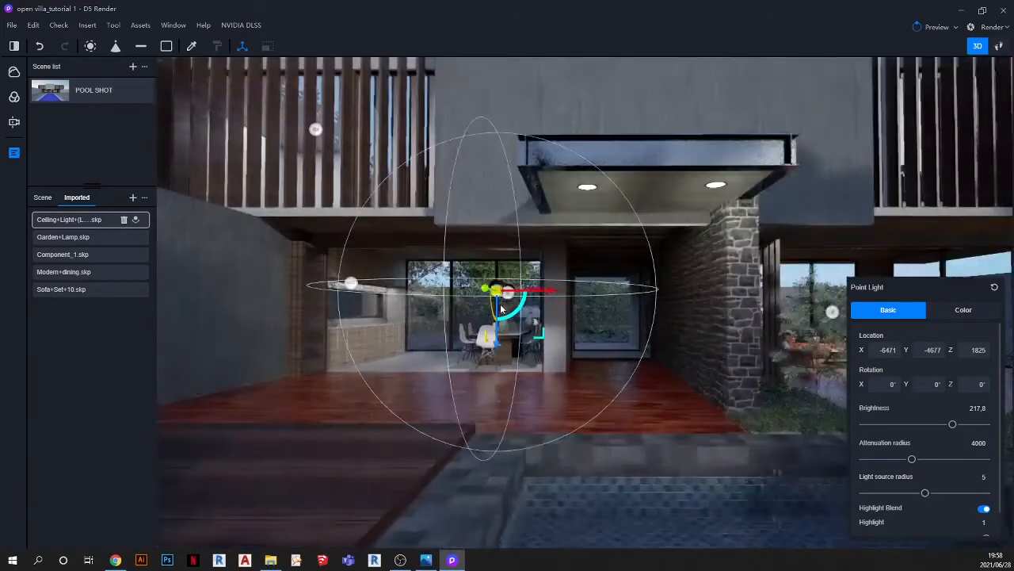
scroll(508, 292, up, 10)
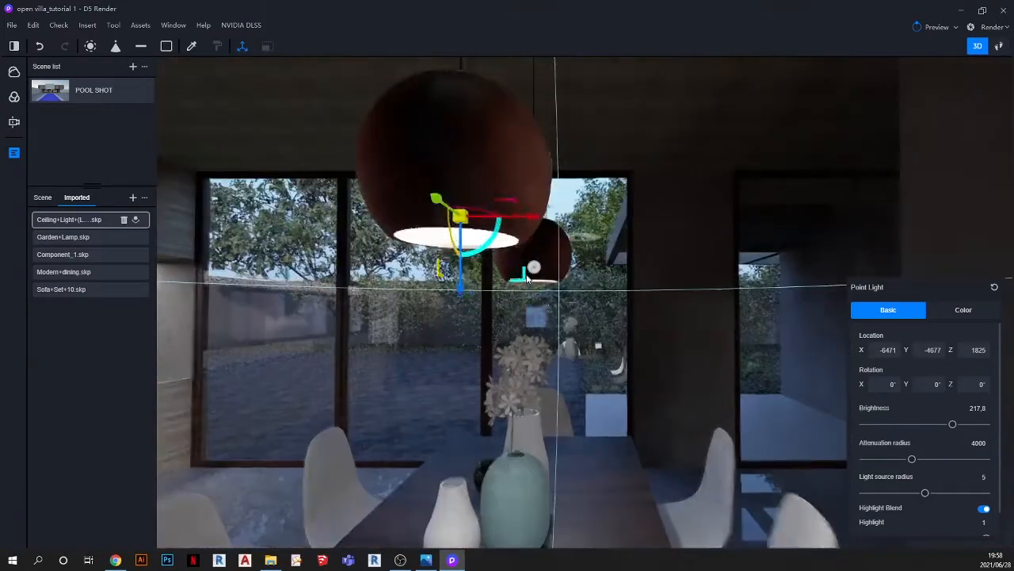
scroll(532, 245, up, 5)
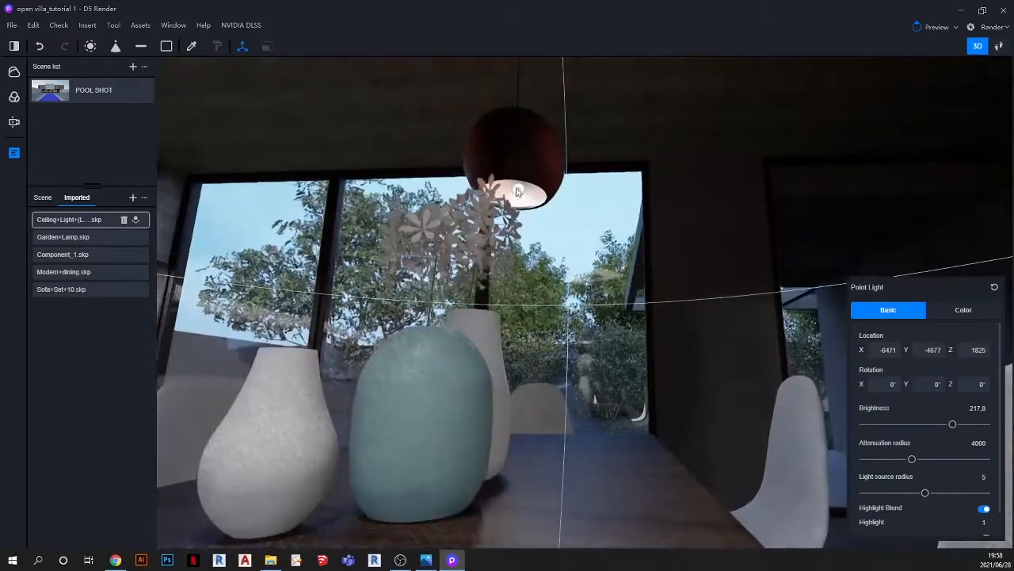
click(518, 191)
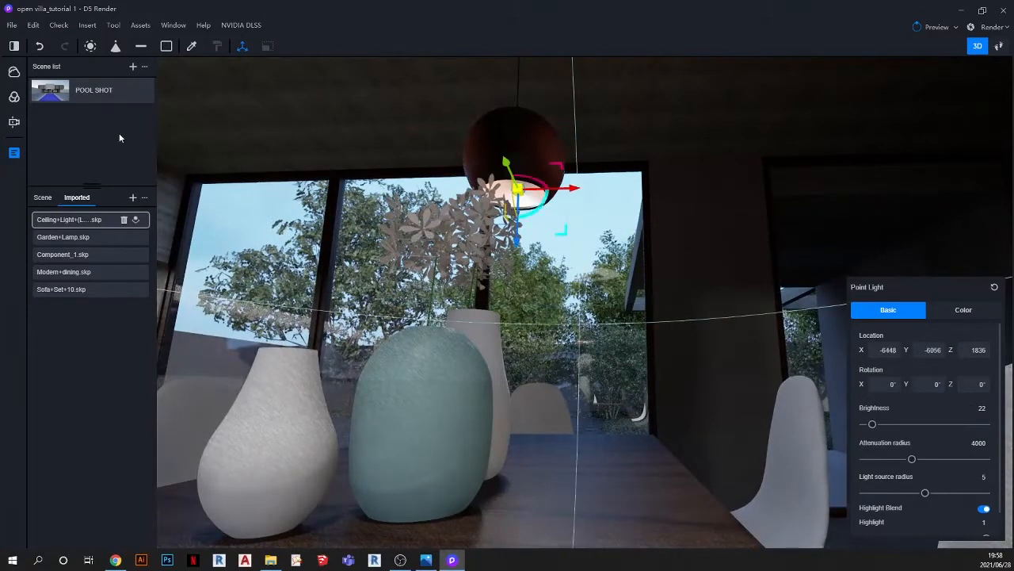
click(56, 95)
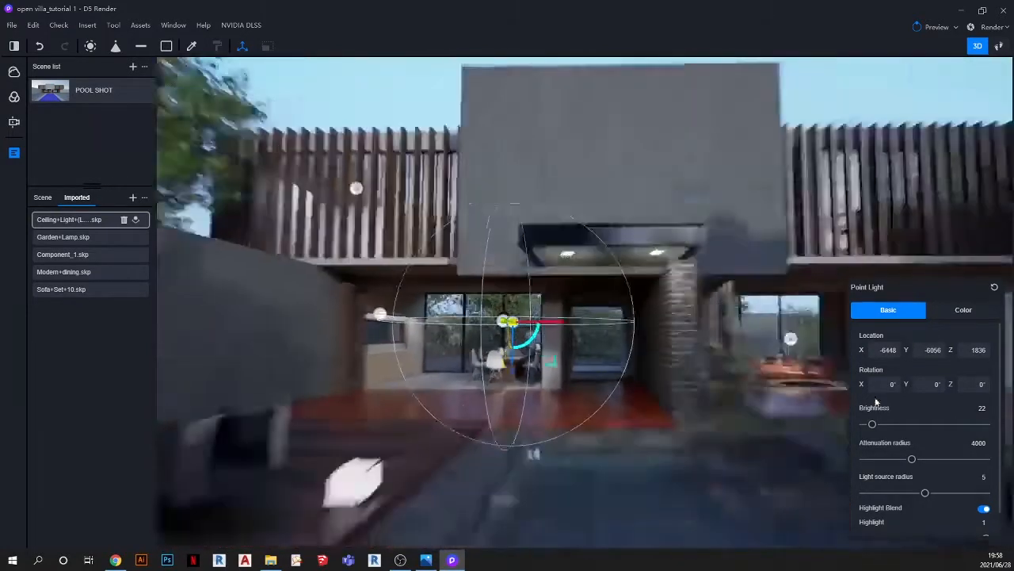
drag(872, 424, 955, 424)
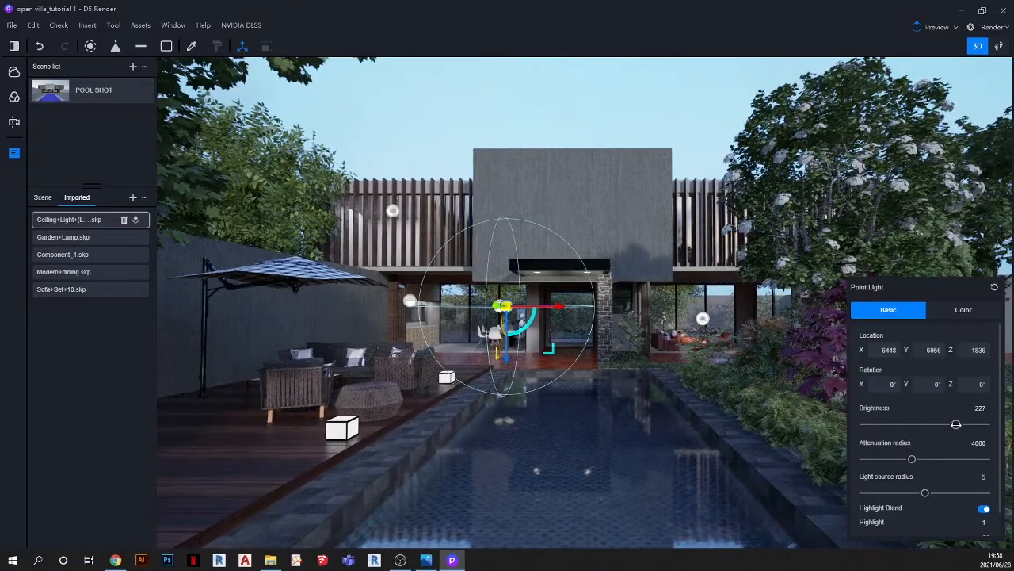
Step: Compare the lighting around the dining room and terrace with the reference render OPEN VILLA_3.png in Photos, then return to D5 Render
click(426, 559)
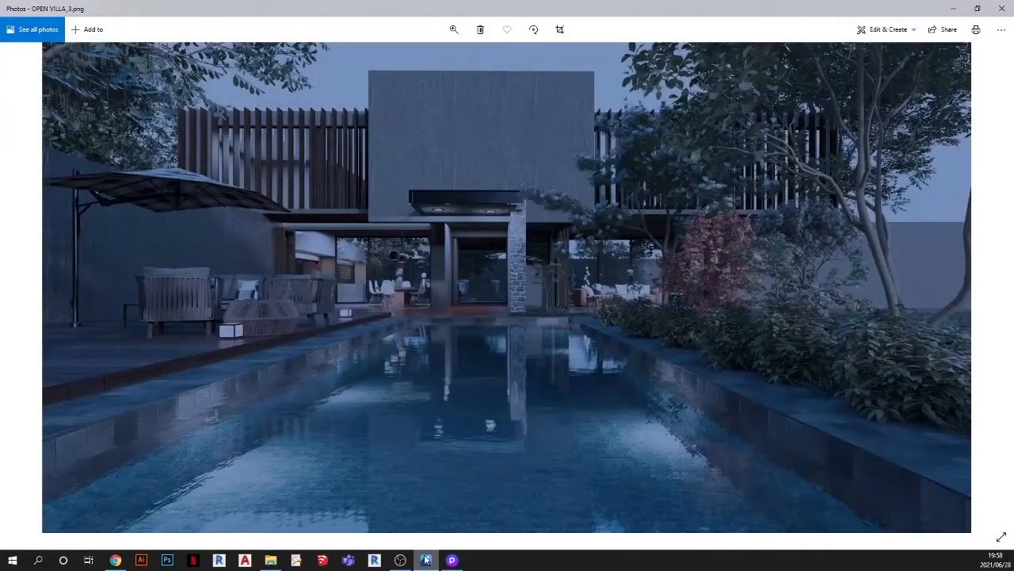
click(426, 560)
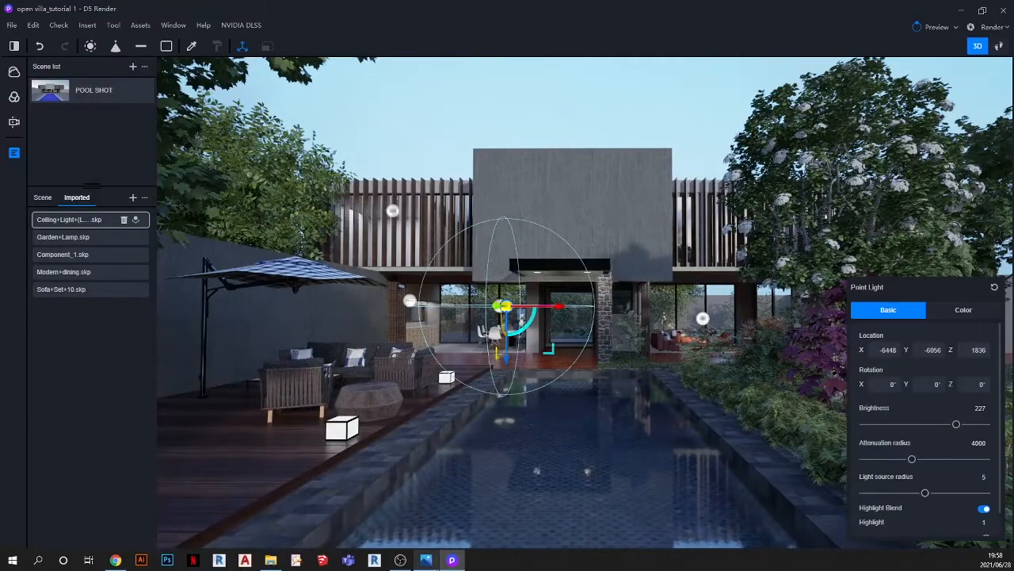
click(426, 559)
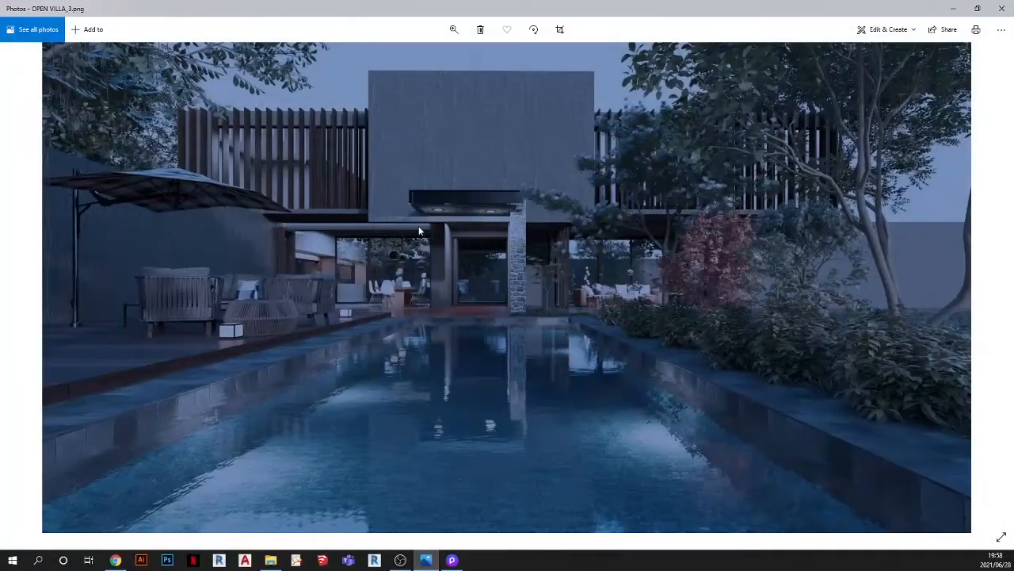
click(425, 560)
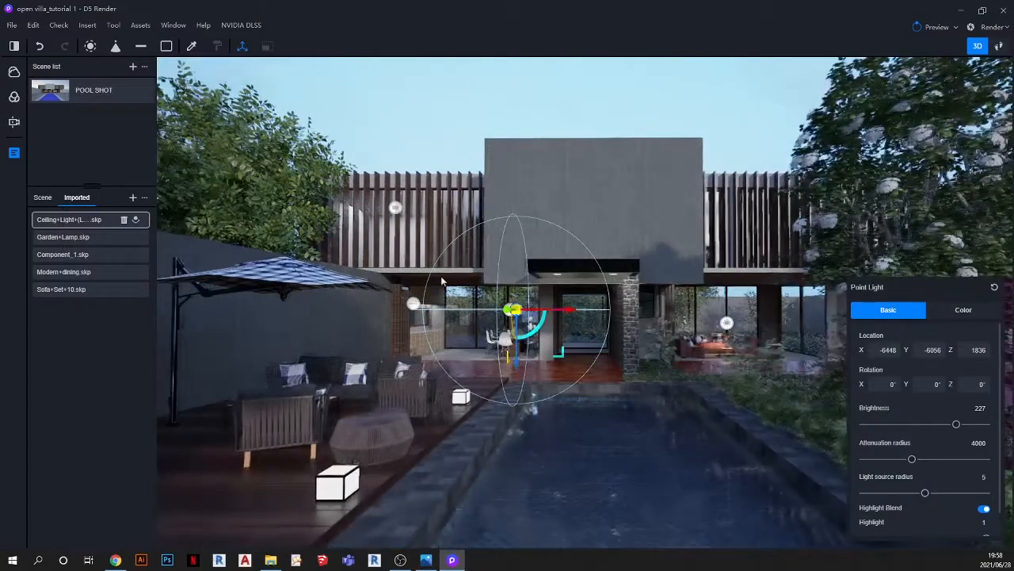
Step: Place a strip light on the terrace ceiling just in front of the beam above the dining room opening
scroll(441, 279, up, 4)
click(141, 47)
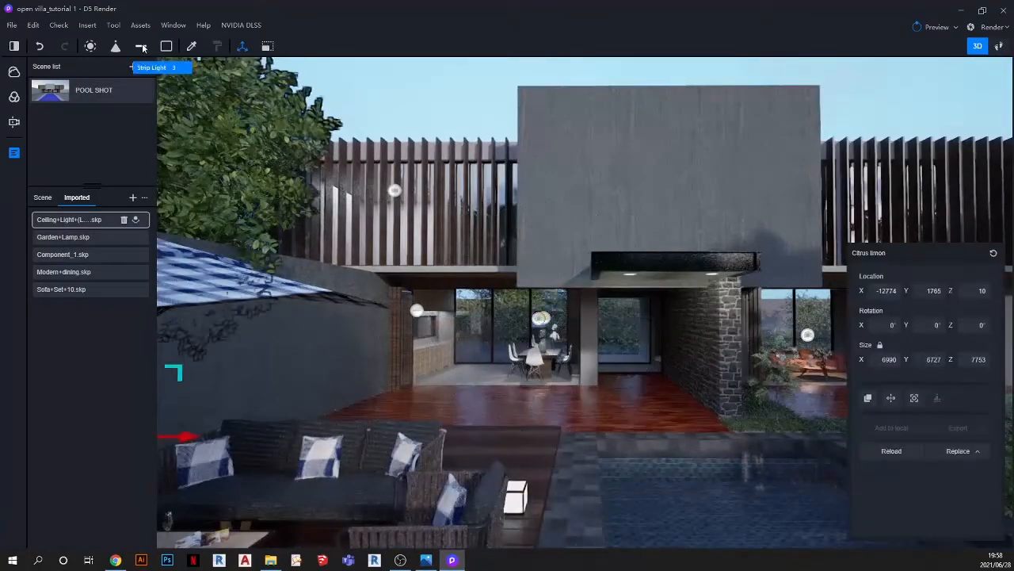
scroll(475, 279, up, 8)
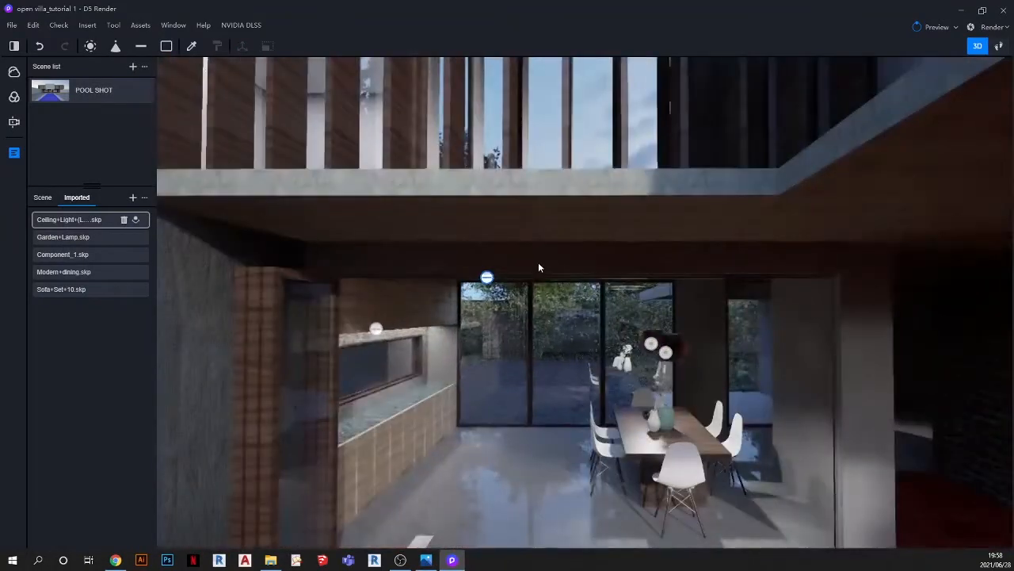
click(562, 246)
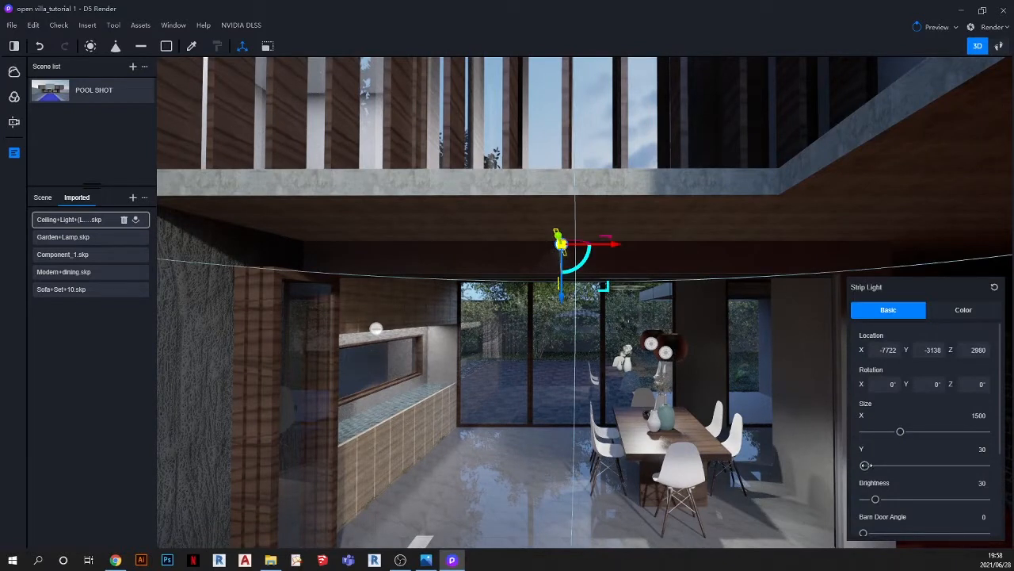
Step: Size the strip light to about 270 by 4848 with brightness about 138.3, and deselect it in the POOL SHOT view
drag(865, 465, 982, 465)
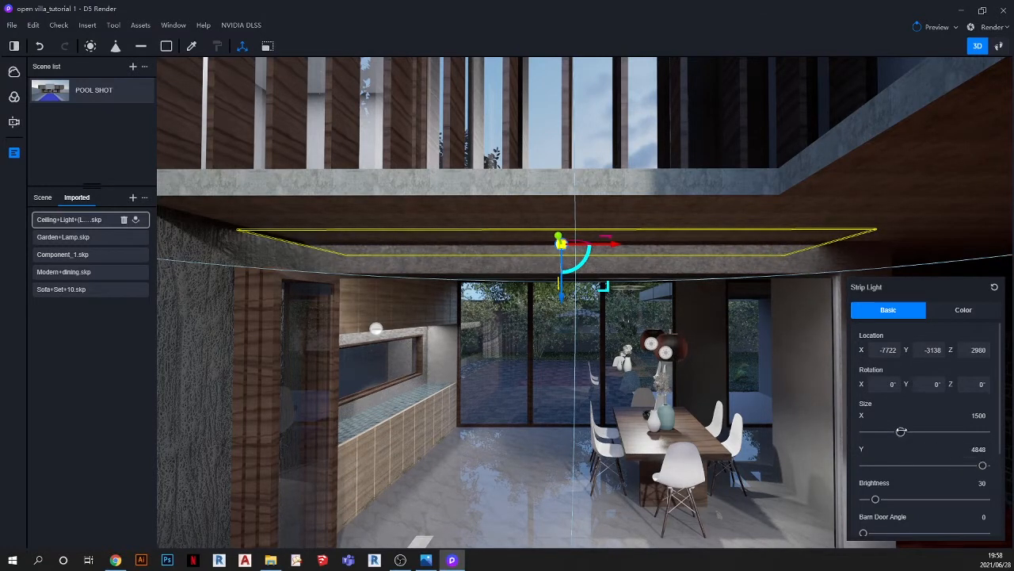
drag(901, 432, 870, 431)
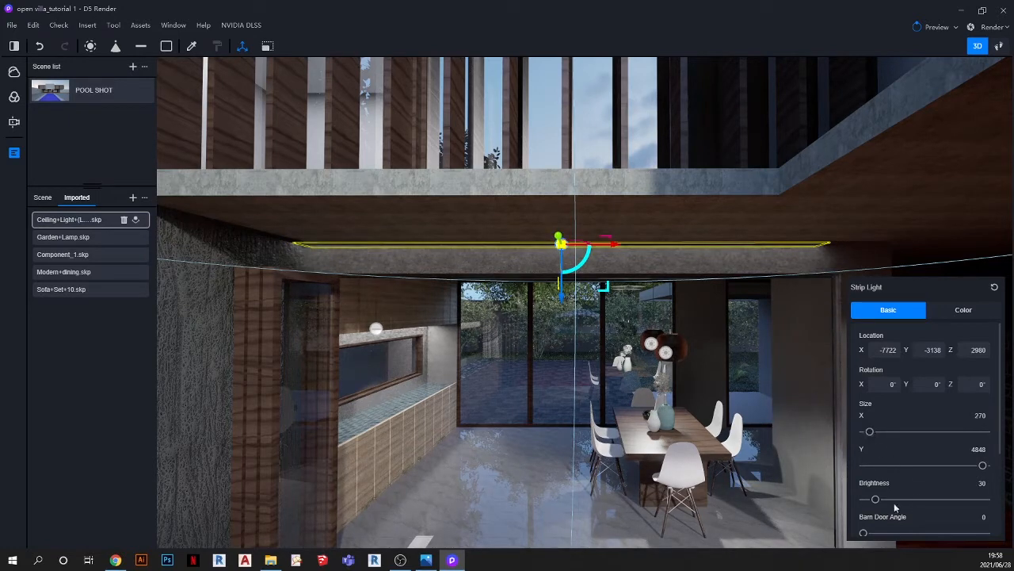
drag(909, 496, 921, 498)
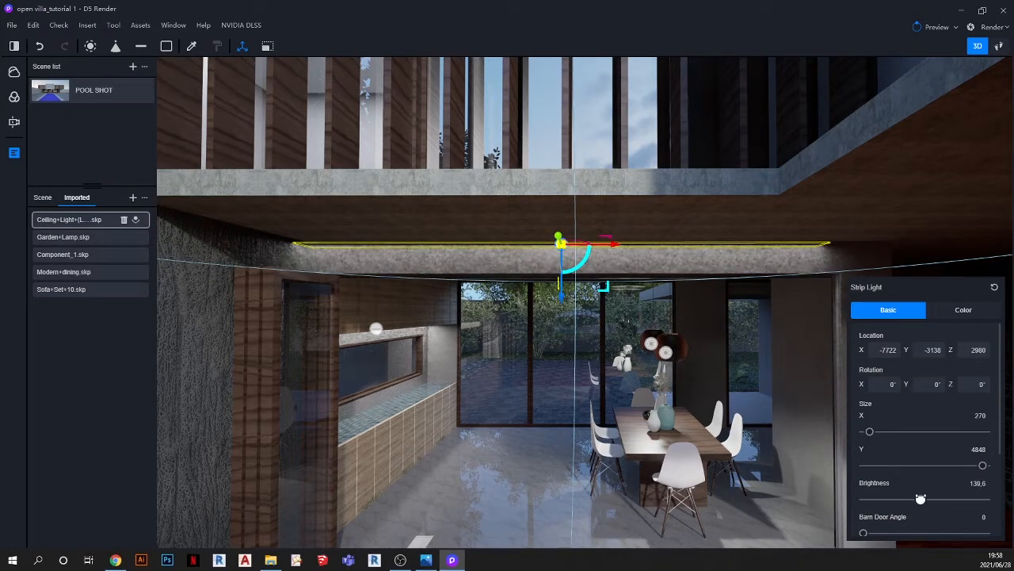
click(53, 95)
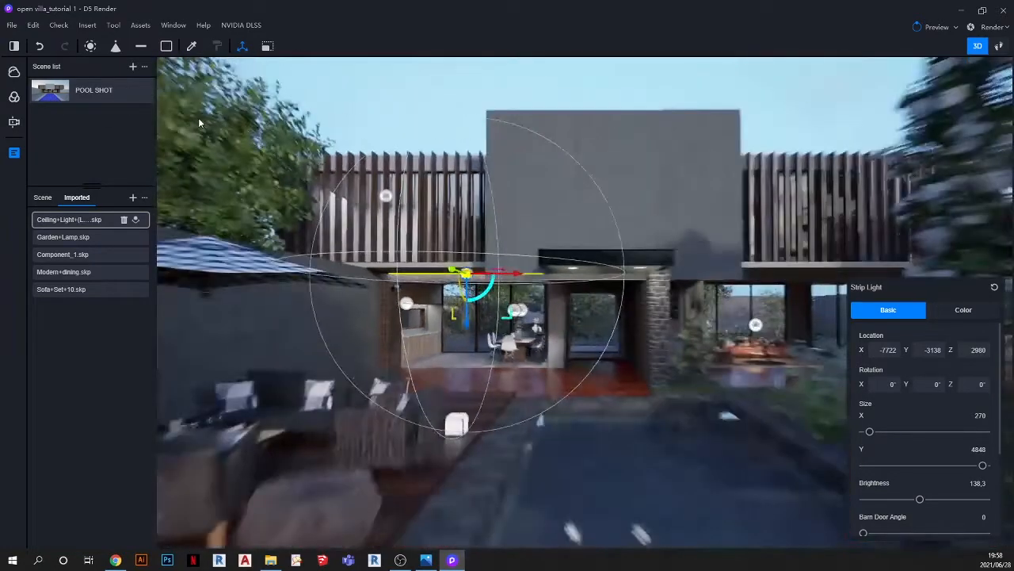
click(399, 133)
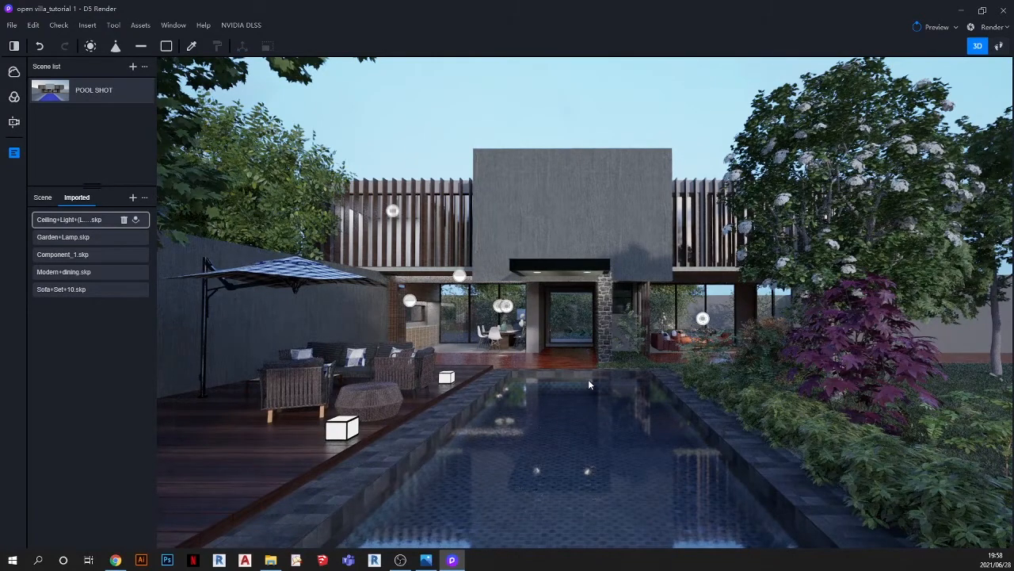
Step: Check the strip-lit terrace ceiling and pool reflections against the reference render OPEN VILLA_3.png in Photos, and inspect the entrance area in D5 Render
scroll(588, 385, up, 3)
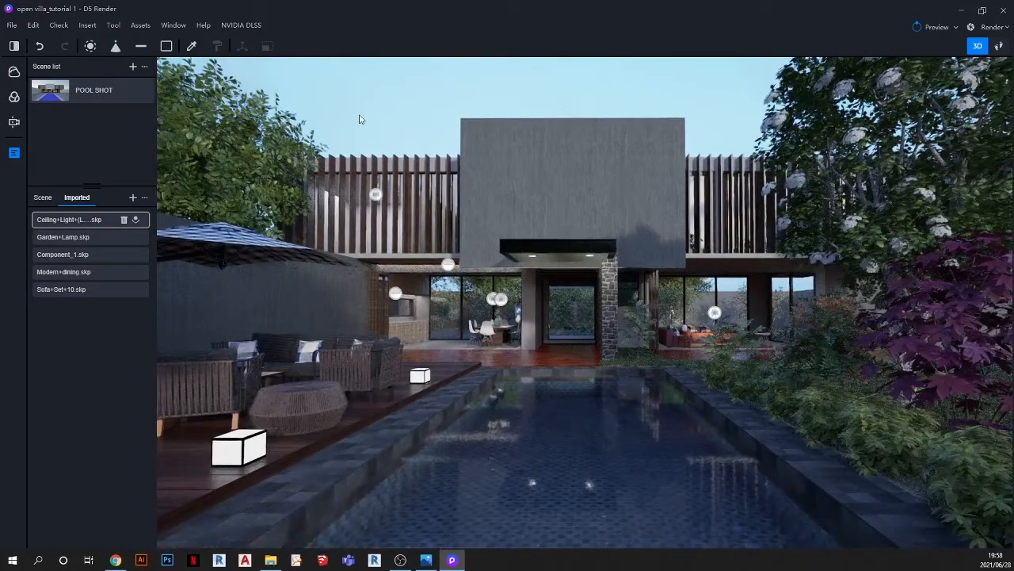
mouse_move(62, 89)
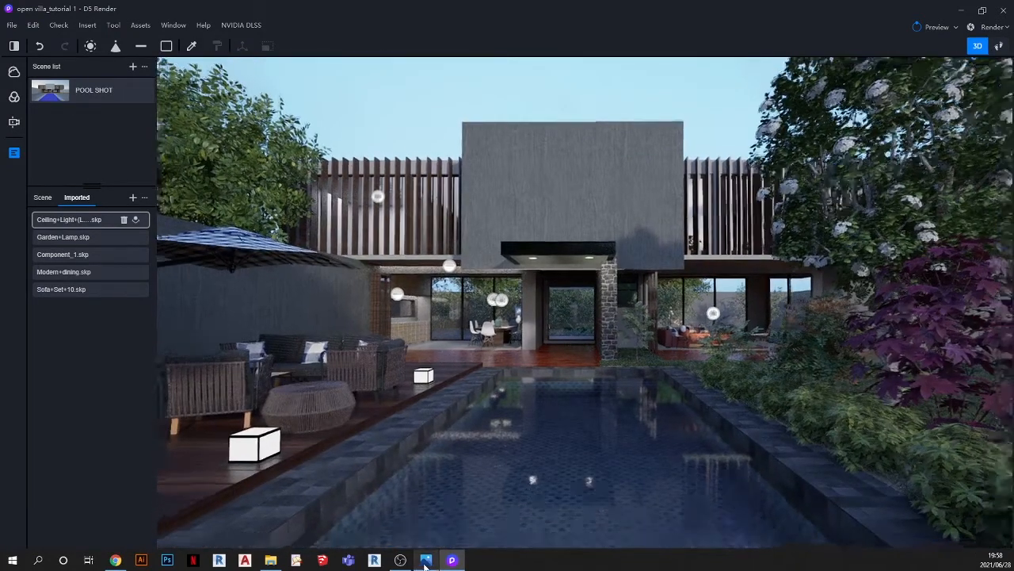
mouse_move(425, 563)
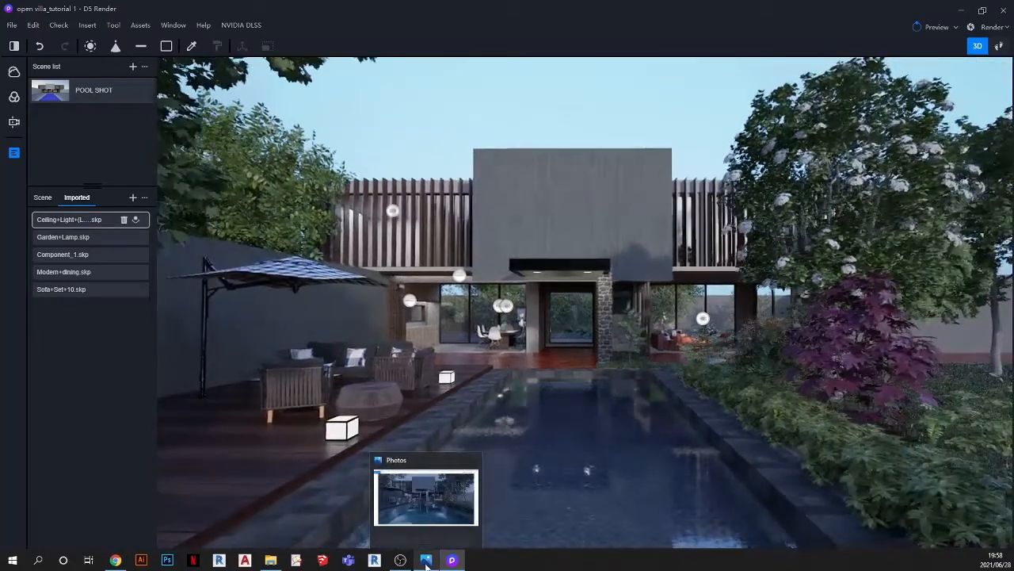
click(425, 563)
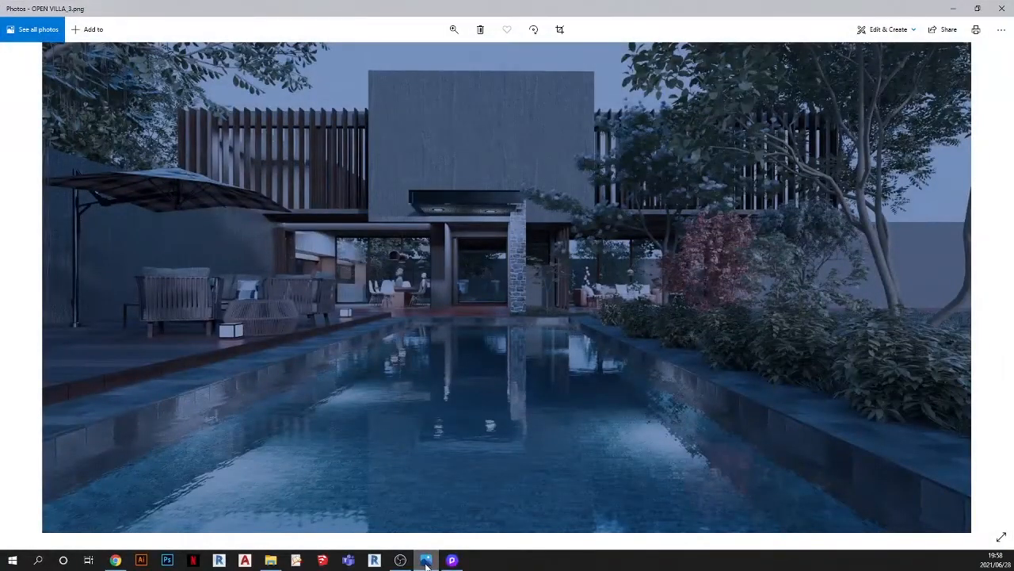
click(425, 563)
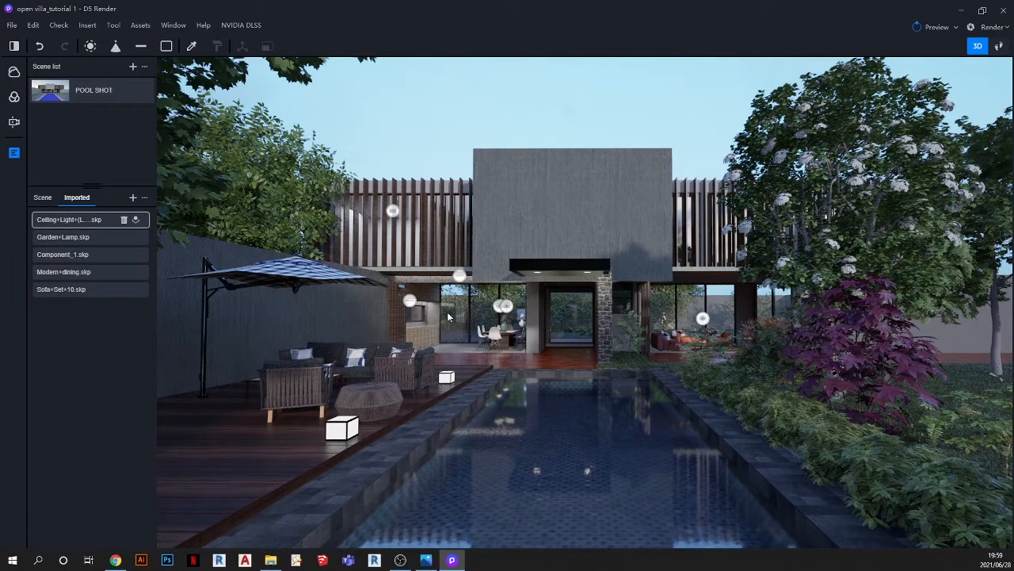
click(426, 561)
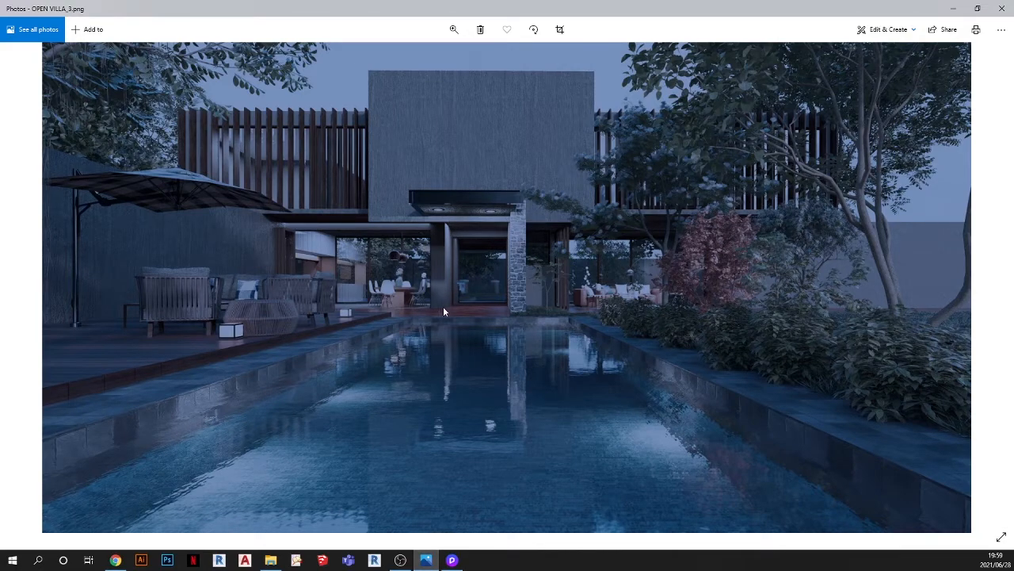
click(951, 9)
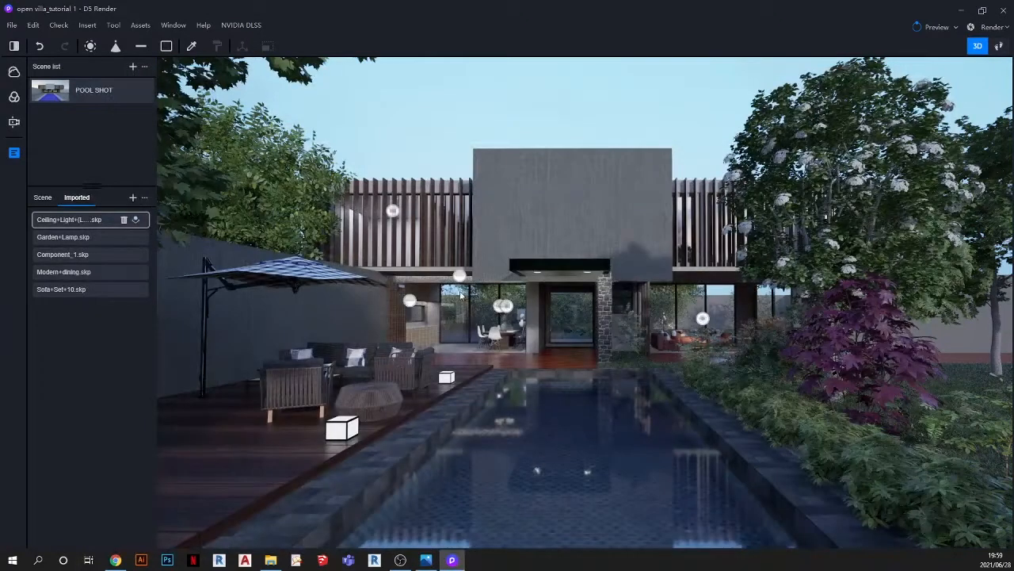
scroll(466, 337, up, 5)
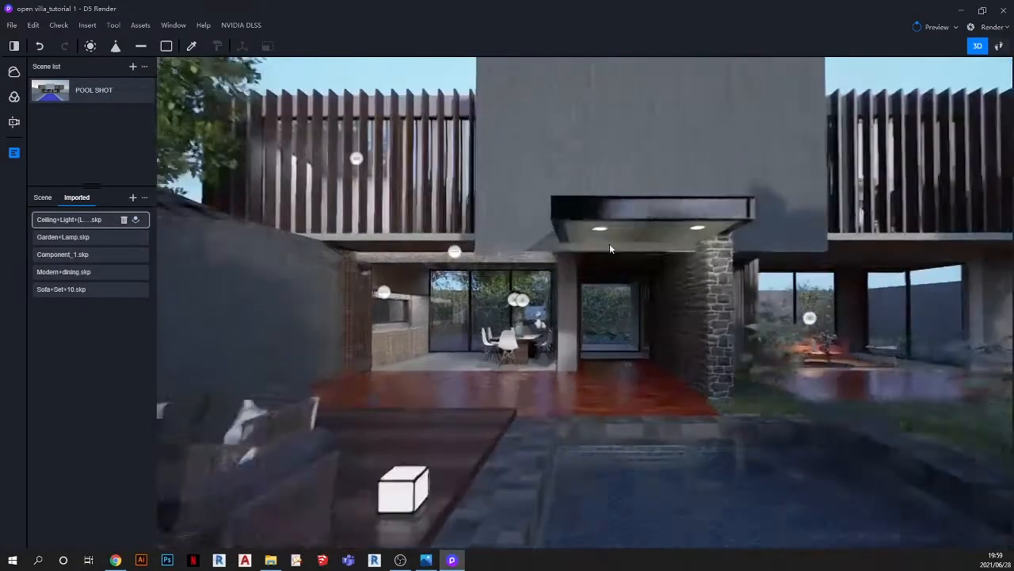
Step: Place a rectangular light on the dining room ceiling near the pendant lamps and lower it slightly to about Z 3005
scroll(644, 274, up, 3)
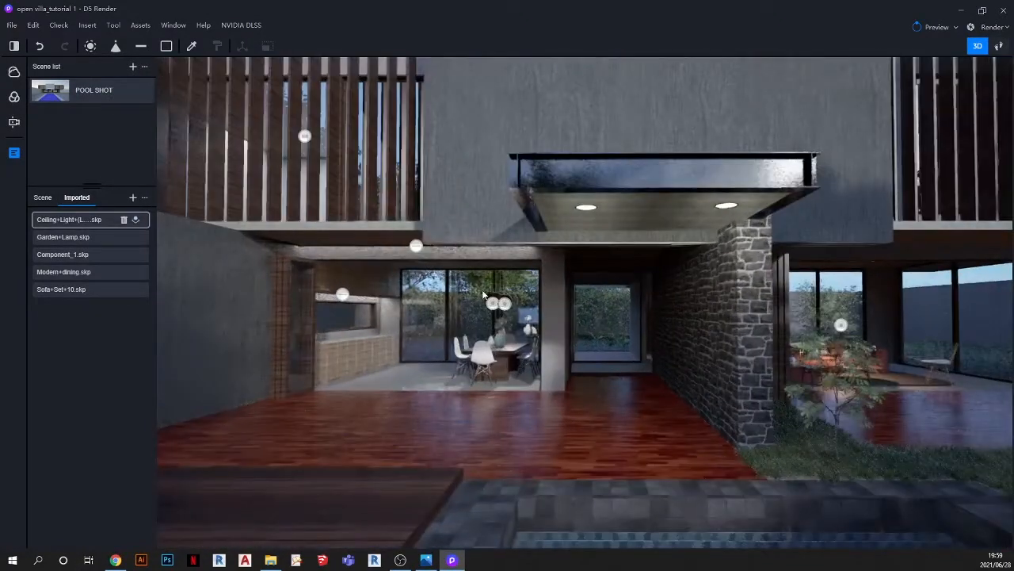
scroll(543, 299, up, 6)
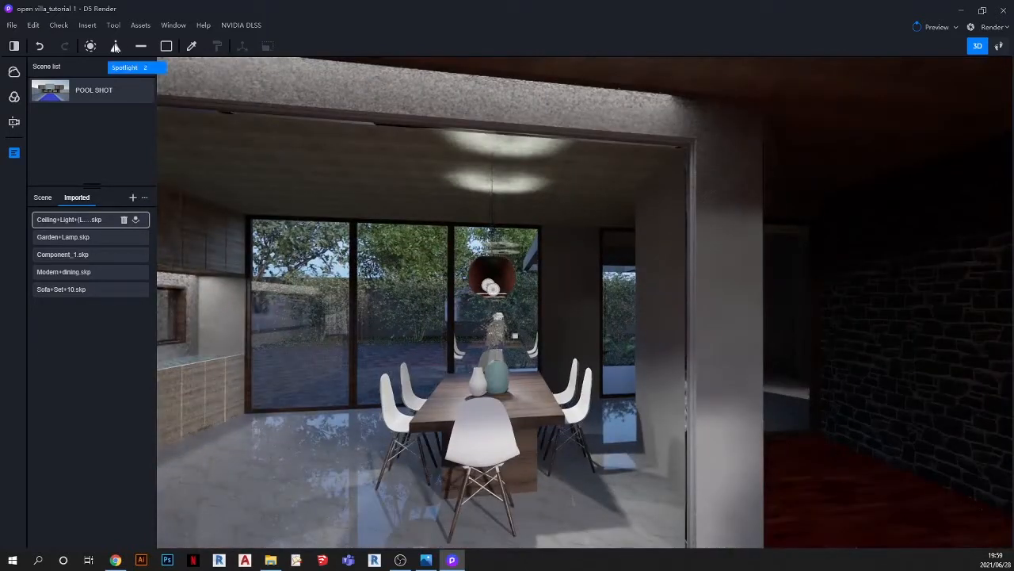
click(90, 46)
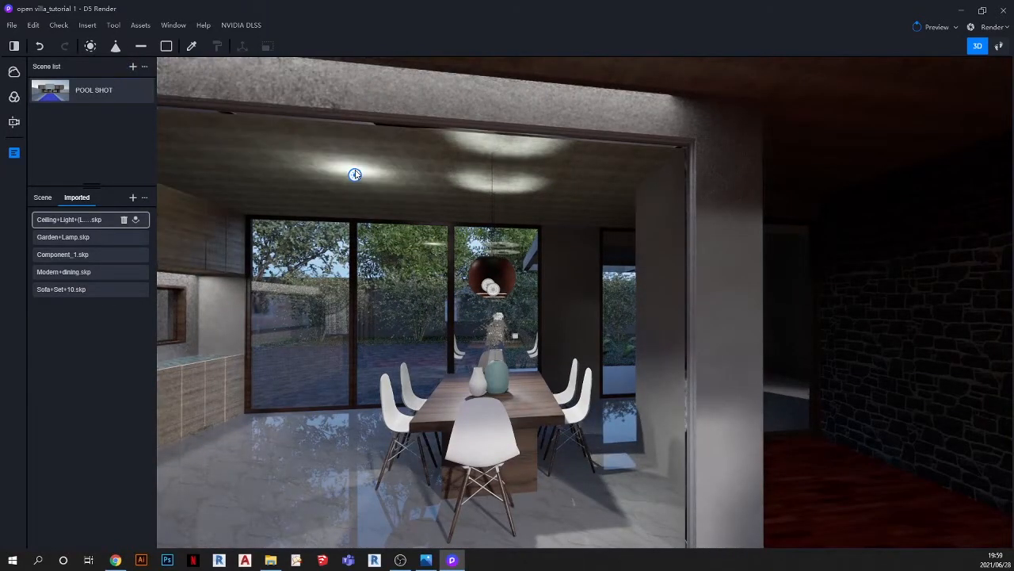
click(426, 560)
click(426, 560)
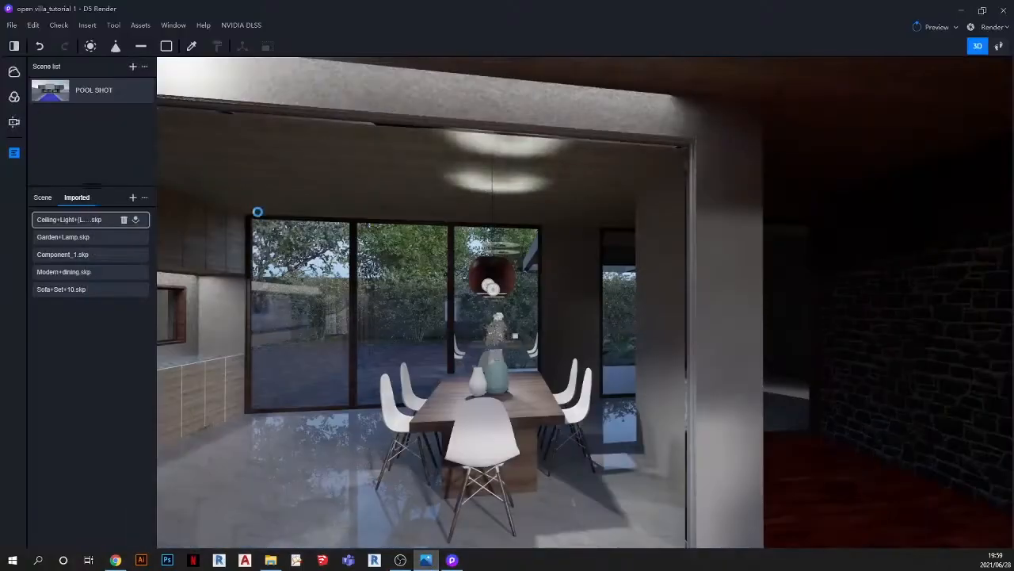
click(390, 172)
click(390, 172)
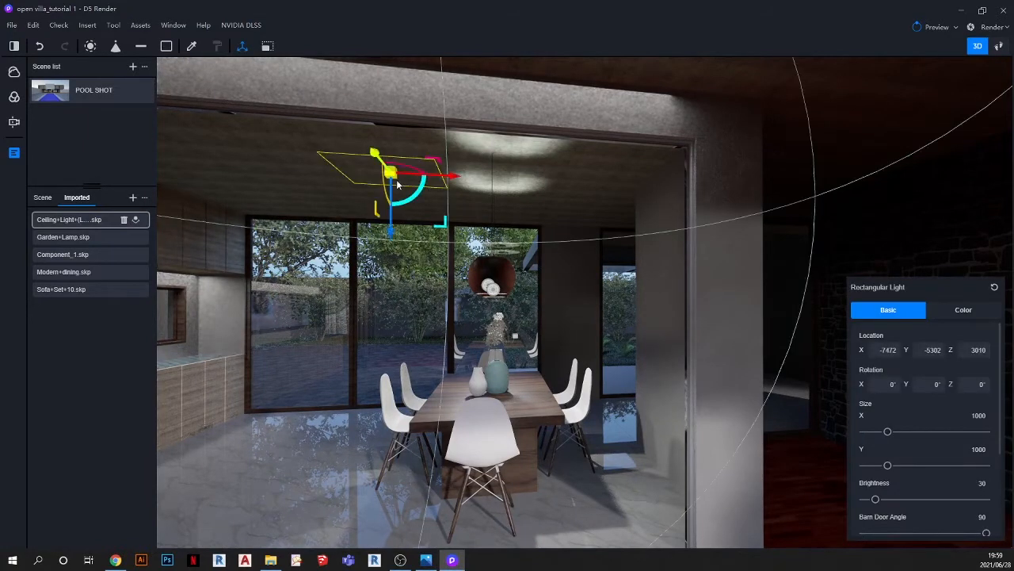
drag(391, 232, 394, 226)
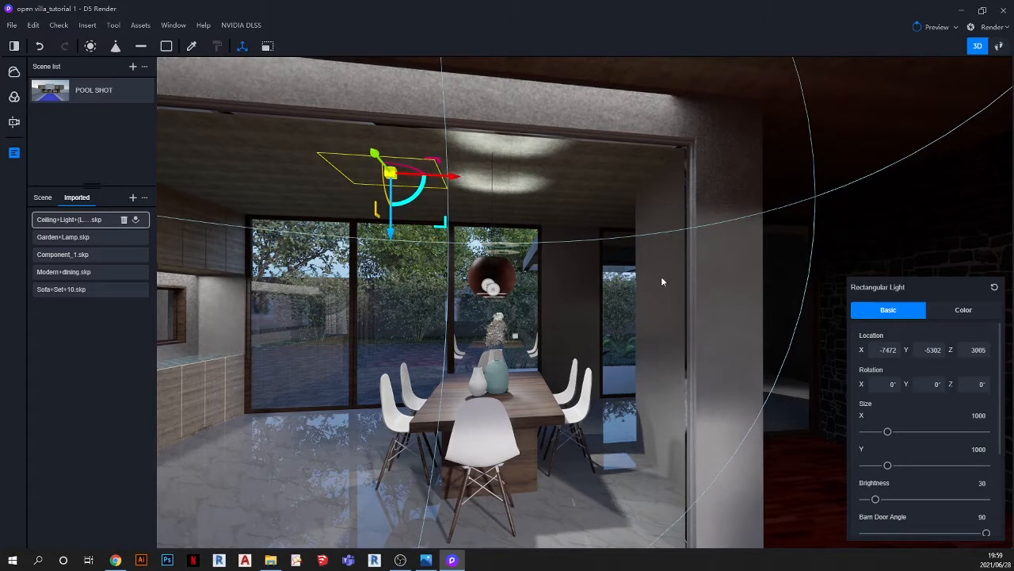
Step: Set the dining room rectangular light's brightness to about 277.8, shift it to about X -7428, and deselect it in the POOL SHOT view
drag(876, 499, 977, 500)
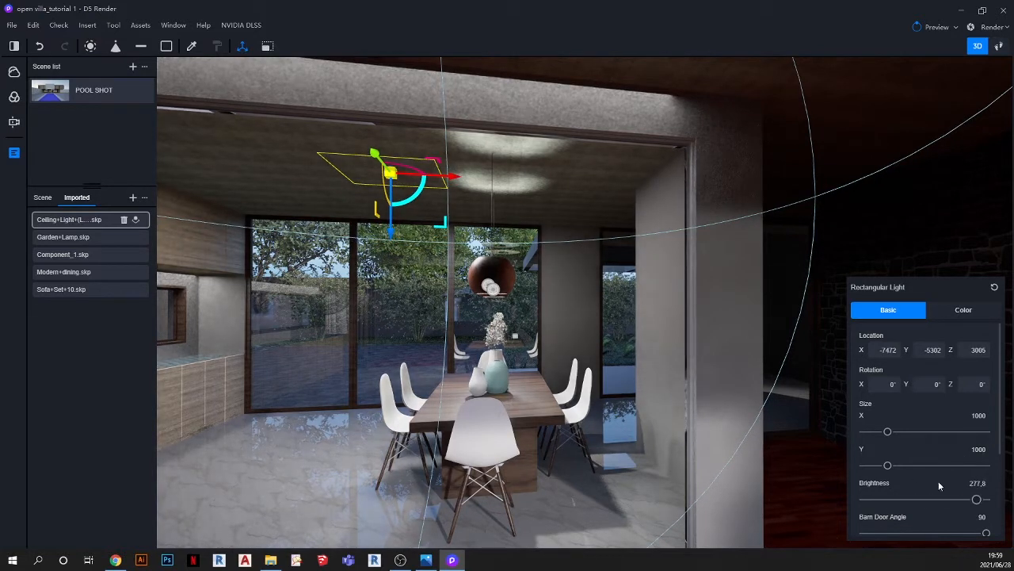
right_drag(467, 233, 411, 232)
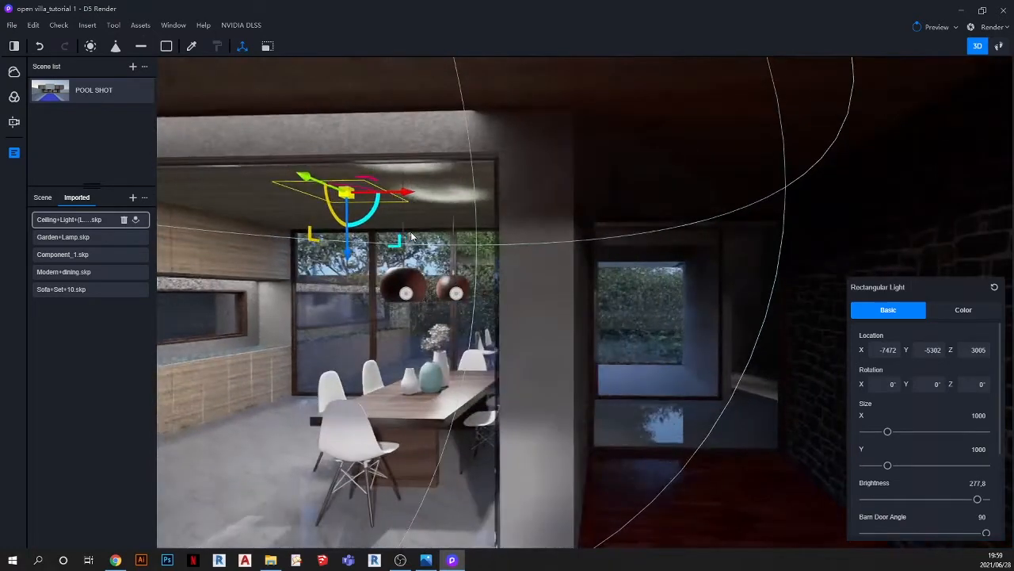
drag(411, 194, 417, 193)
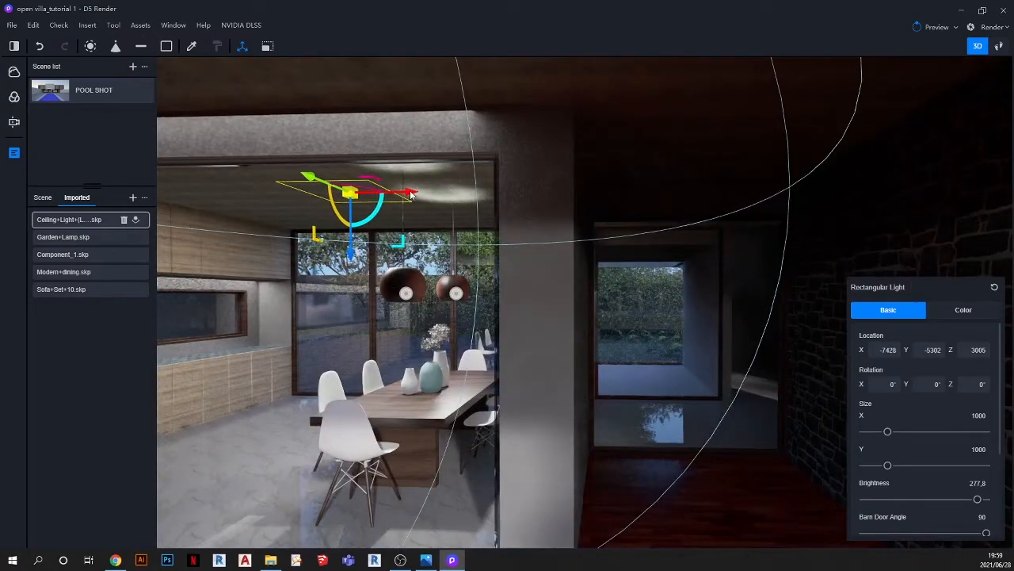
click(50, 90)
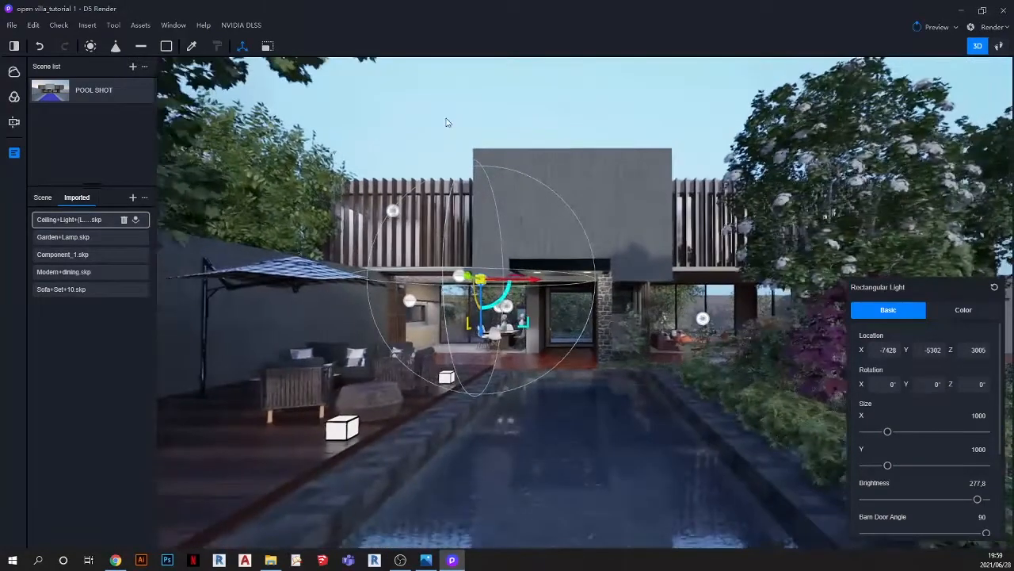
click(446, 120)
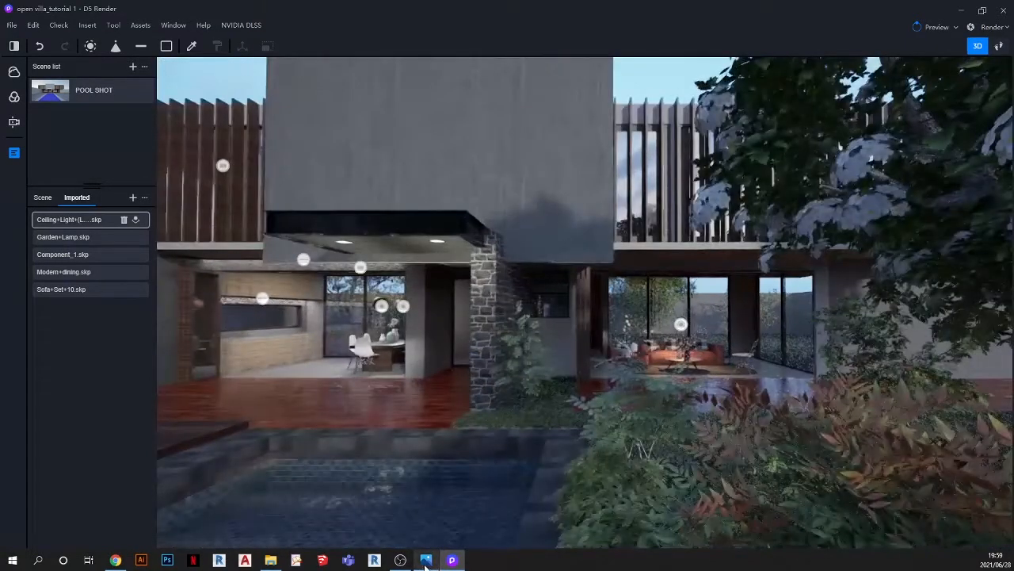
Step: Compare the ground-floor lighting with the reference render OPEN VILLA_3.png in Photos, then return to D5 Render
click(426, 561)
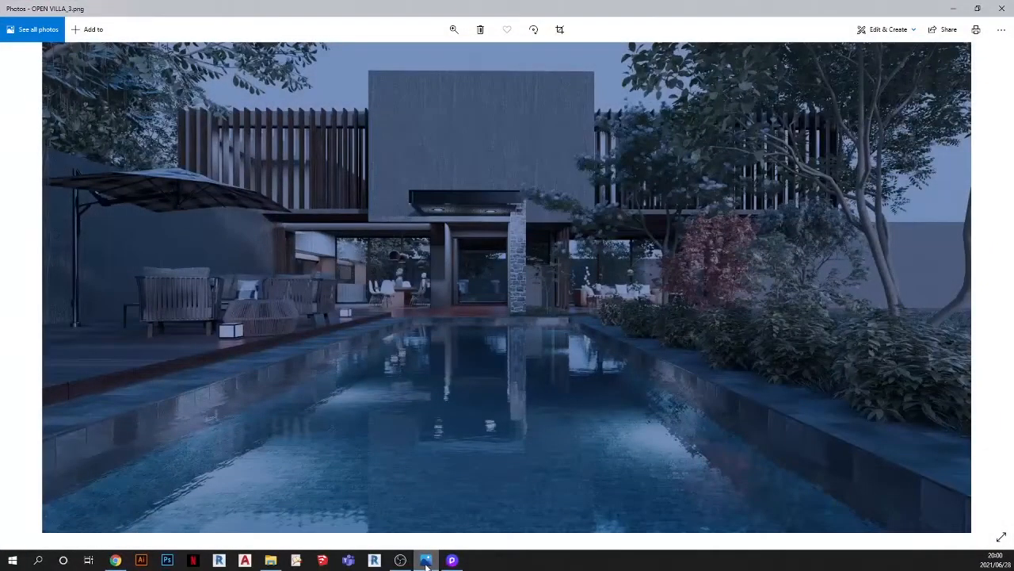
click(425, 560)
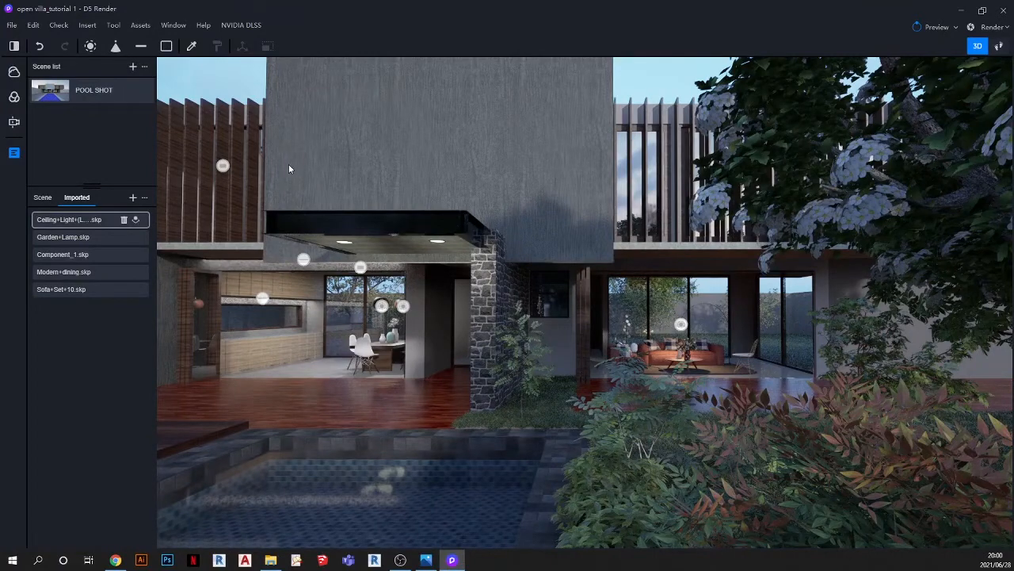
key(s)
key(a)
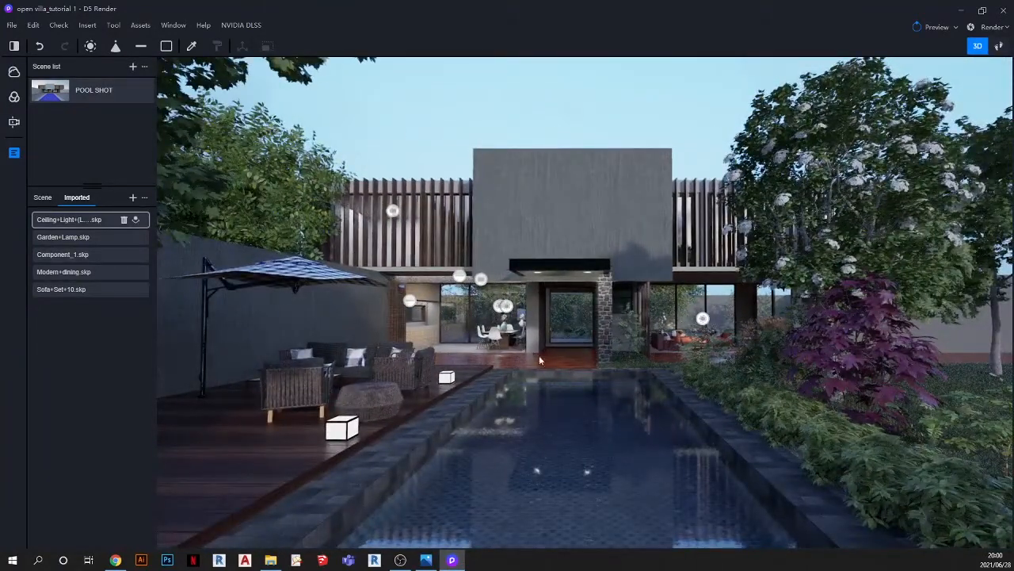
Step: Place a rectangular light on the entrance passage ceiling in front of the glass door and set its brightness to about 275.2
key(w)
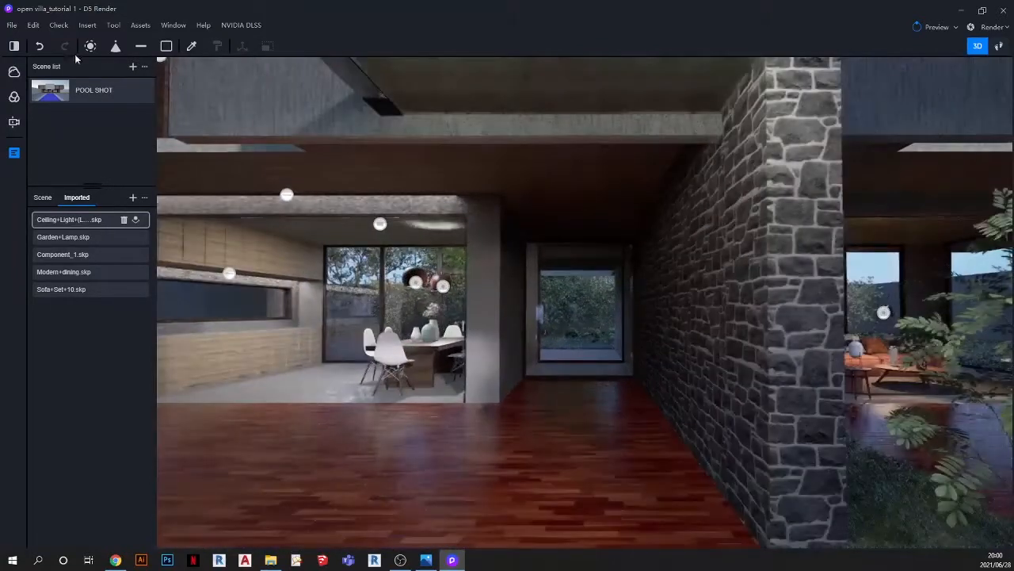
click(166, 46)
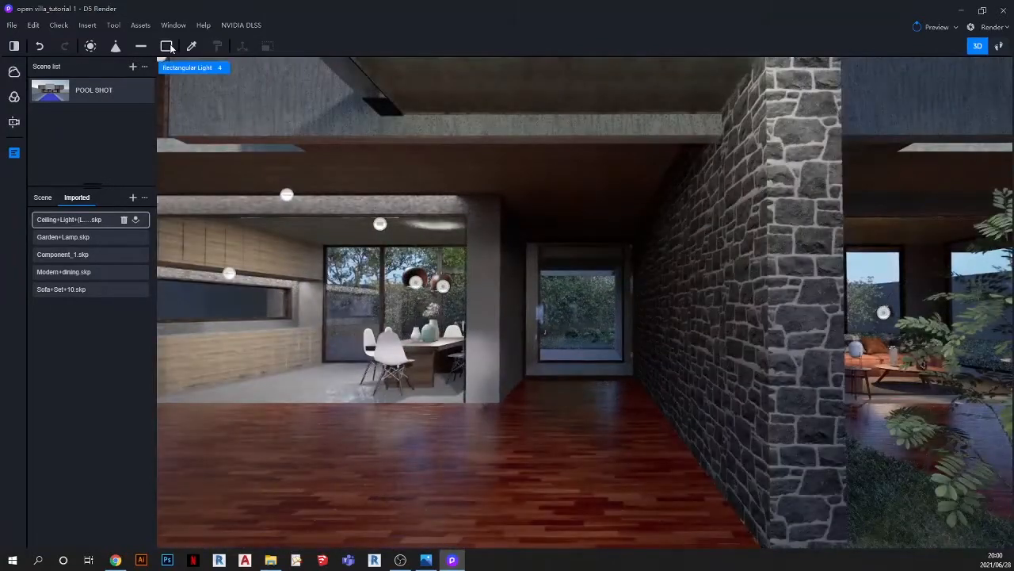
click(577, 213)
click(578, 212)
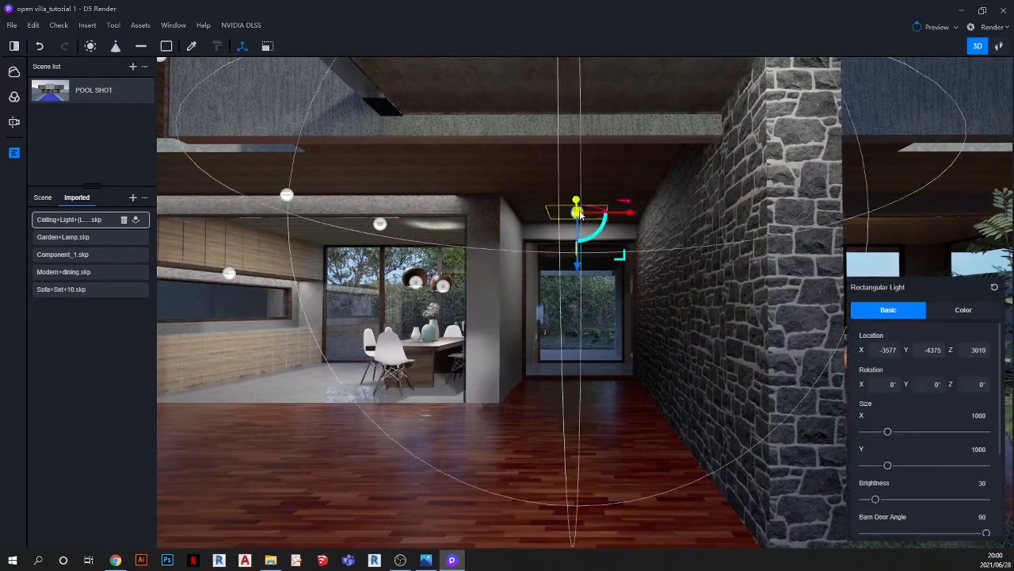
scroll(579, 213, up, 3)
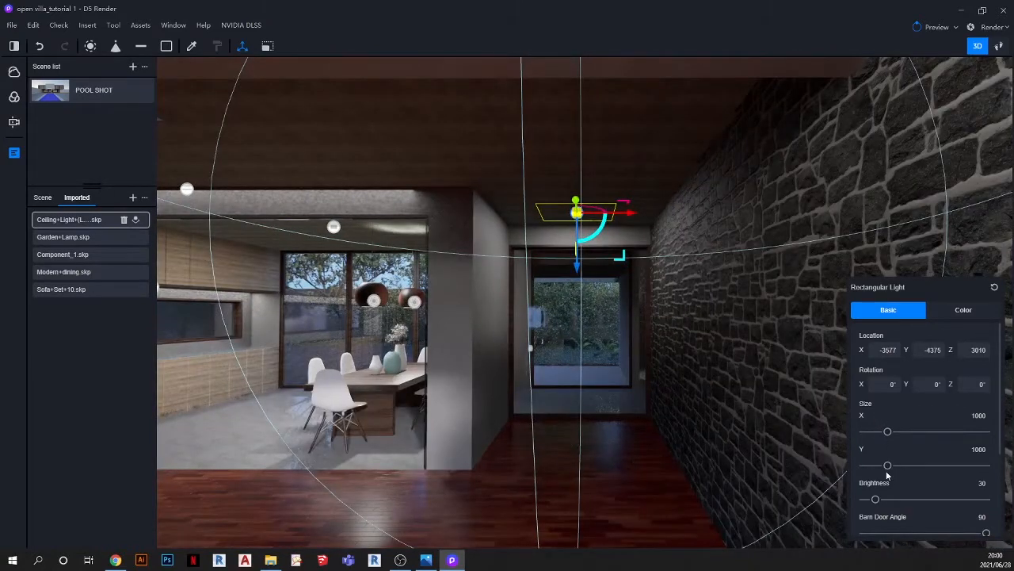
drag(875, 498, 976, 498)
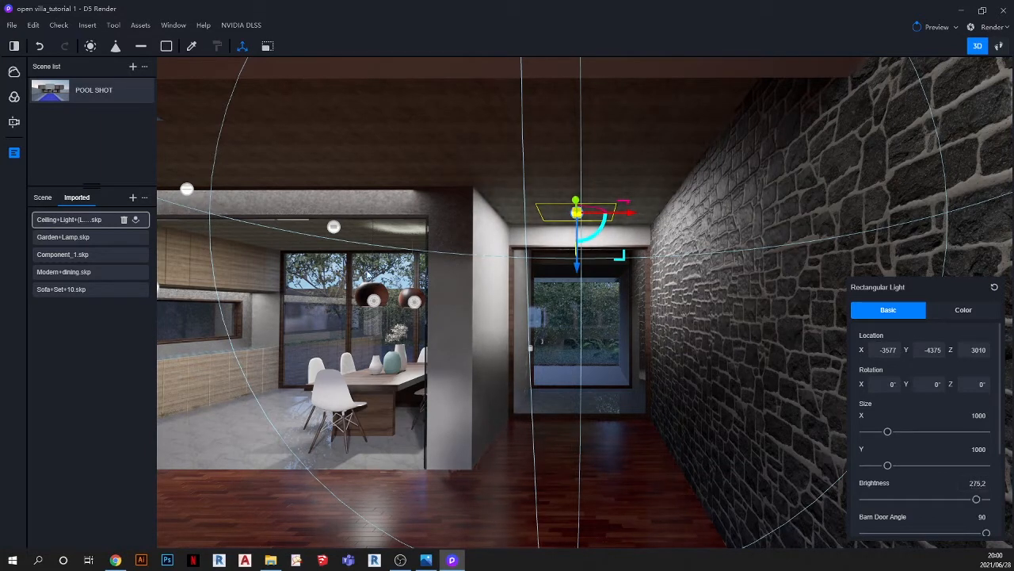
Step: Copy one of the canopy's LED ceiling lights onto the entrance passage ceiling beside the rectangular light
scroll(462, 244, down, 3)
scroll(462, 244, down, 5)
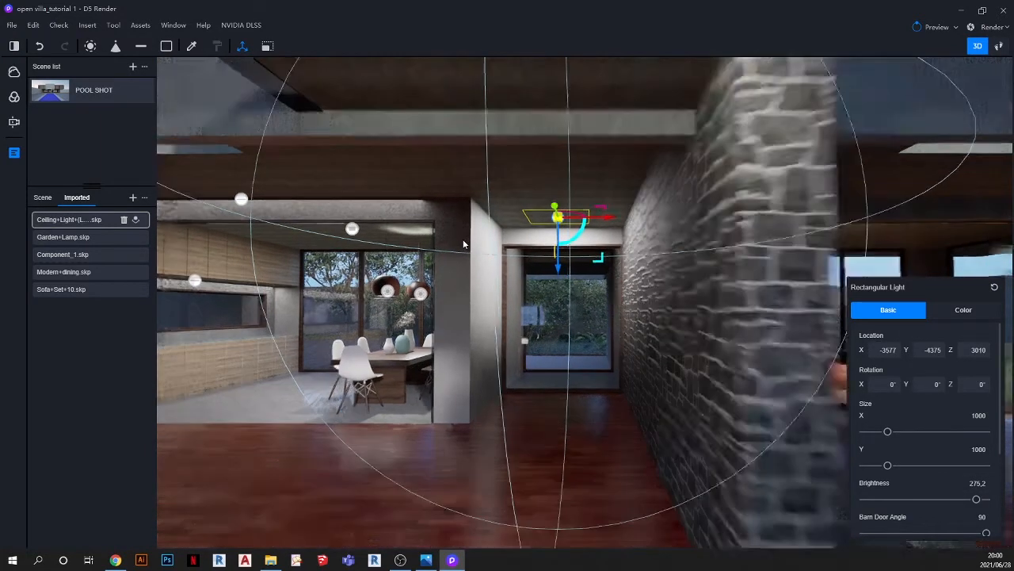
scroll(463, 244, down, 4)
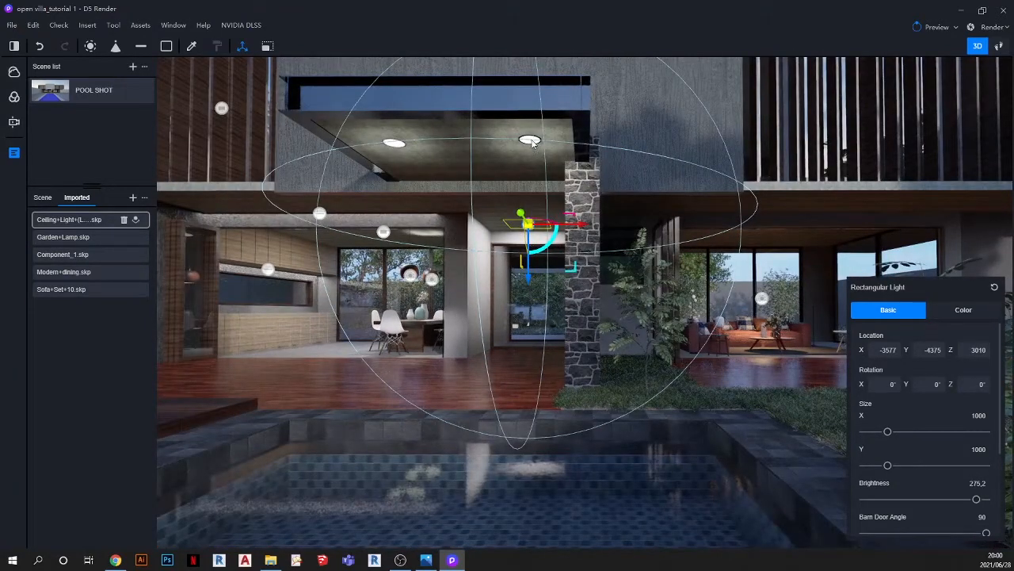
click(530, 141)
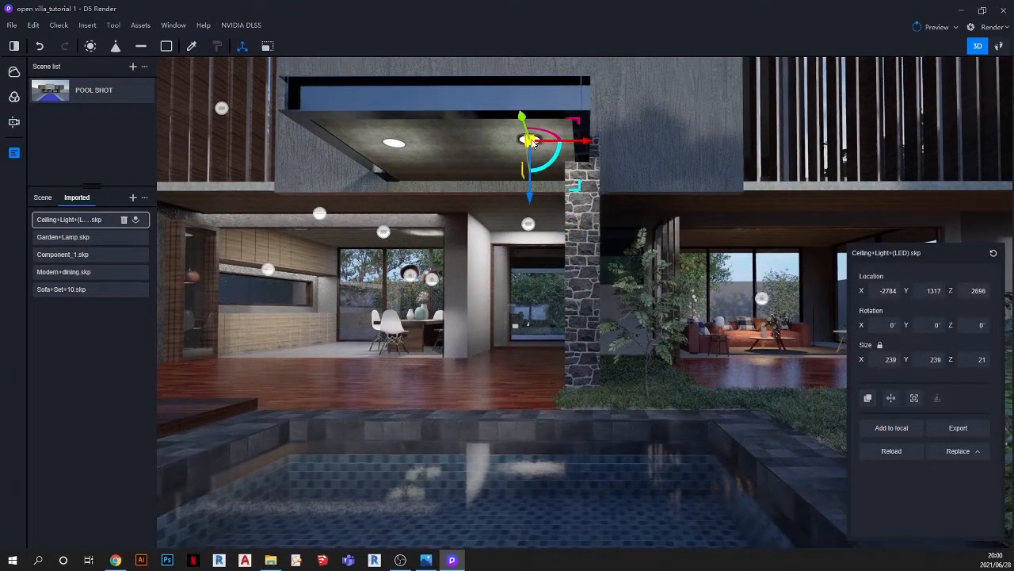
click(34, 25)
click(61, 74)
scroll(538, 230, up, 4)
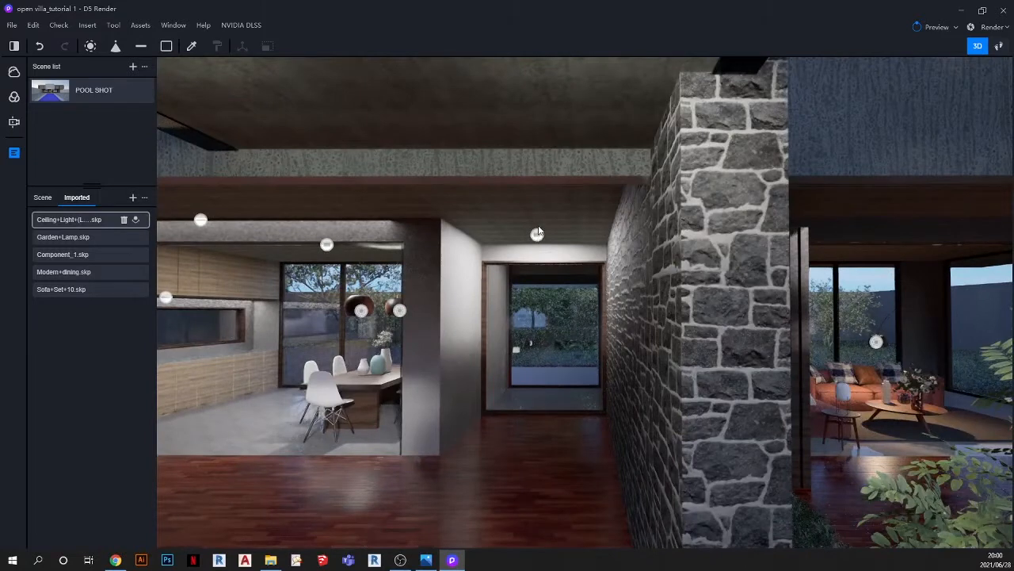
click(538, 231)
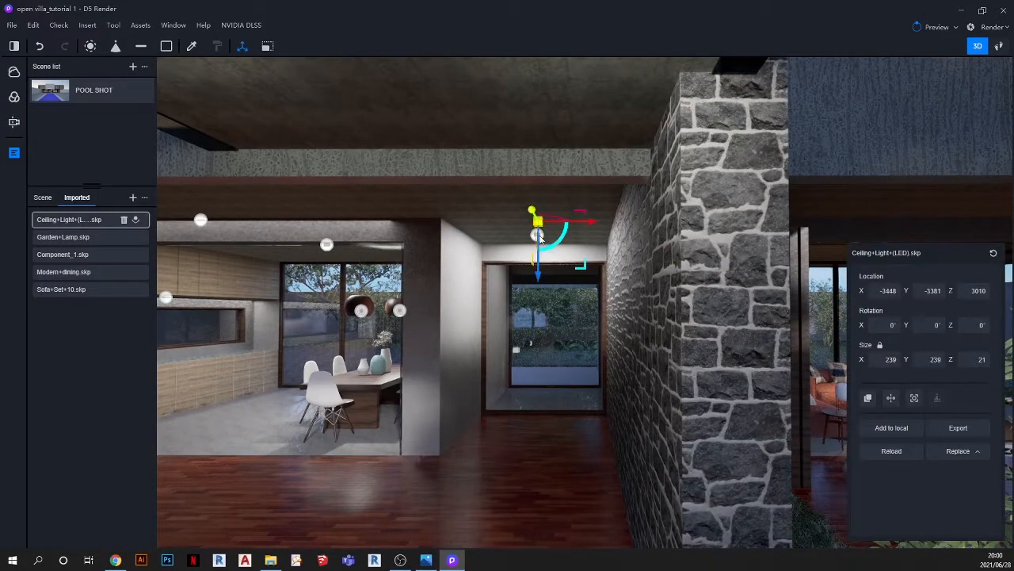
Step: Lower the copied LED ceiling light to about Z 2946 and deselect it in the POOL SHOT view
scroll(538, 234, up, 3)
drag(537, 283, 538, 285)
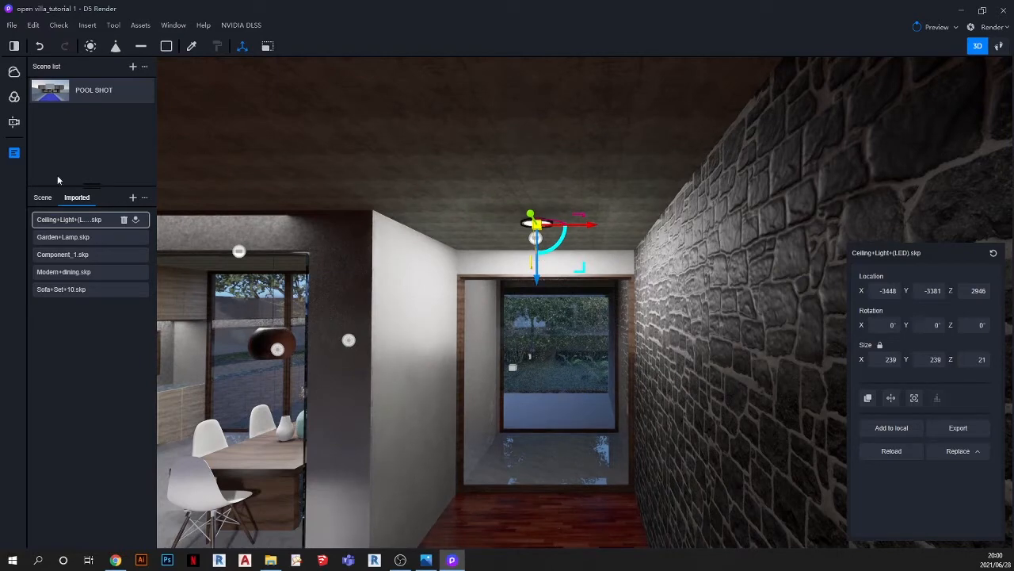
click(48, 93)
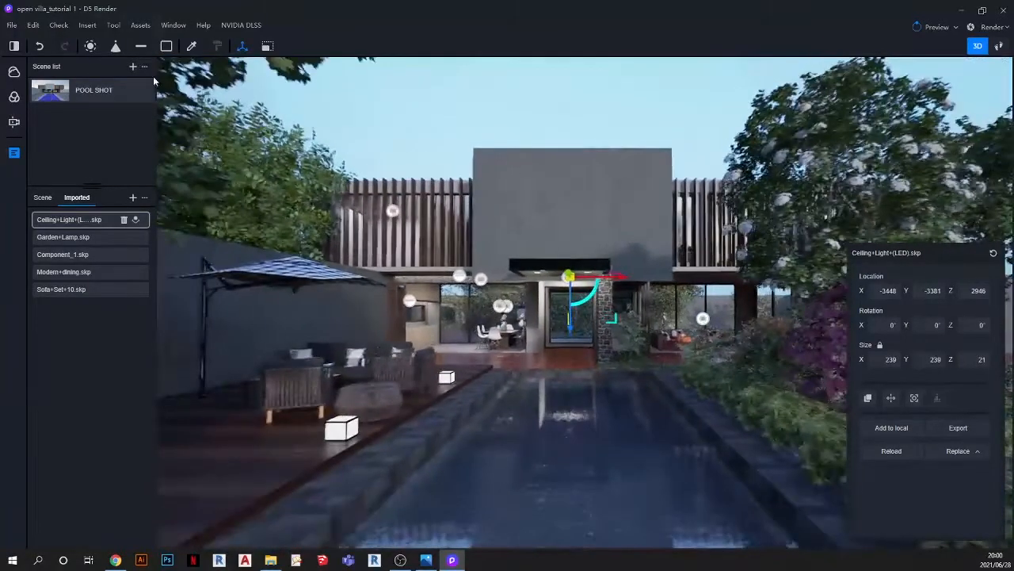
click(411, 107)
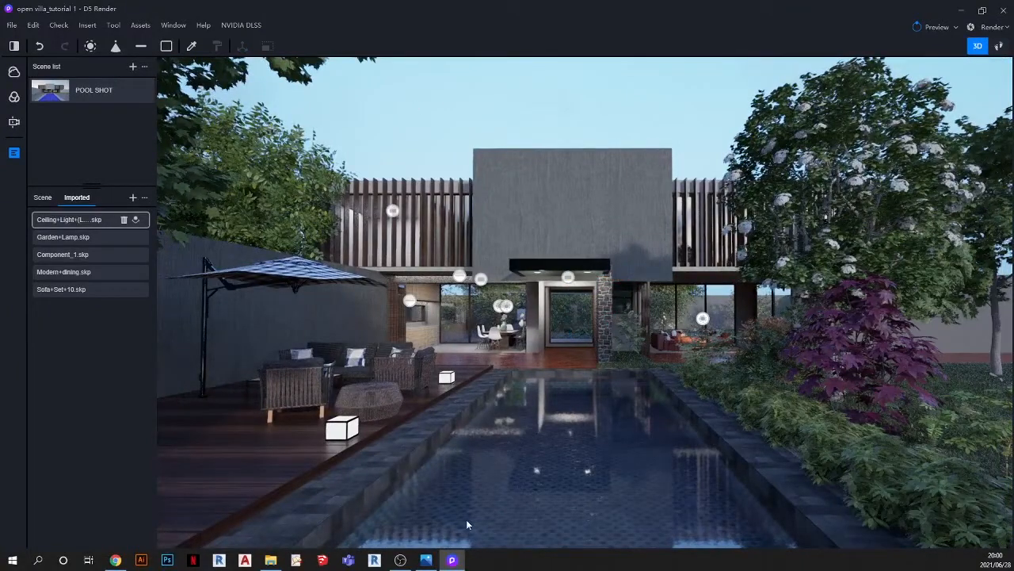
Step: Check the entrance lighting and its pool reflections against the reference render OPEN VILLA_3.png in Photos, then return to D5 Render
mouse_move(426, 560)
click(428, 495)
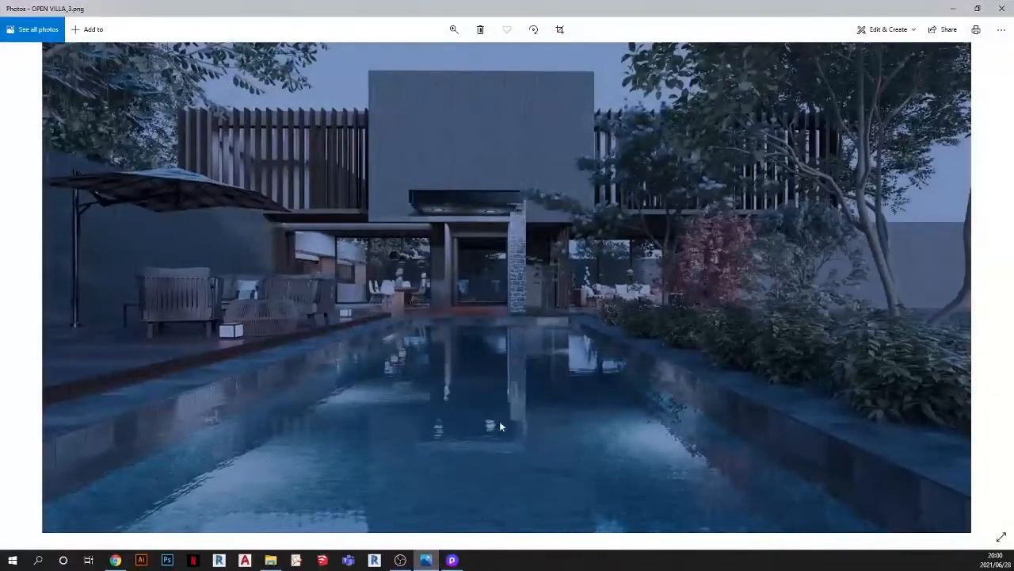
key(alt+Tab)
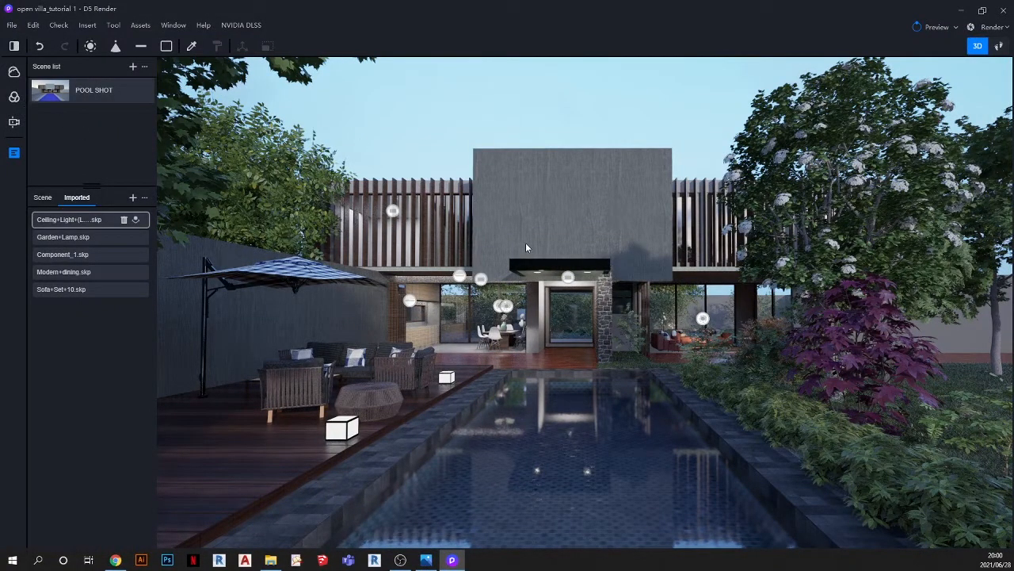
Step: Import the pool+light SketchUp model from the MODELS folder for use below the pool's water surface
scroll(674, 236, down, 2)
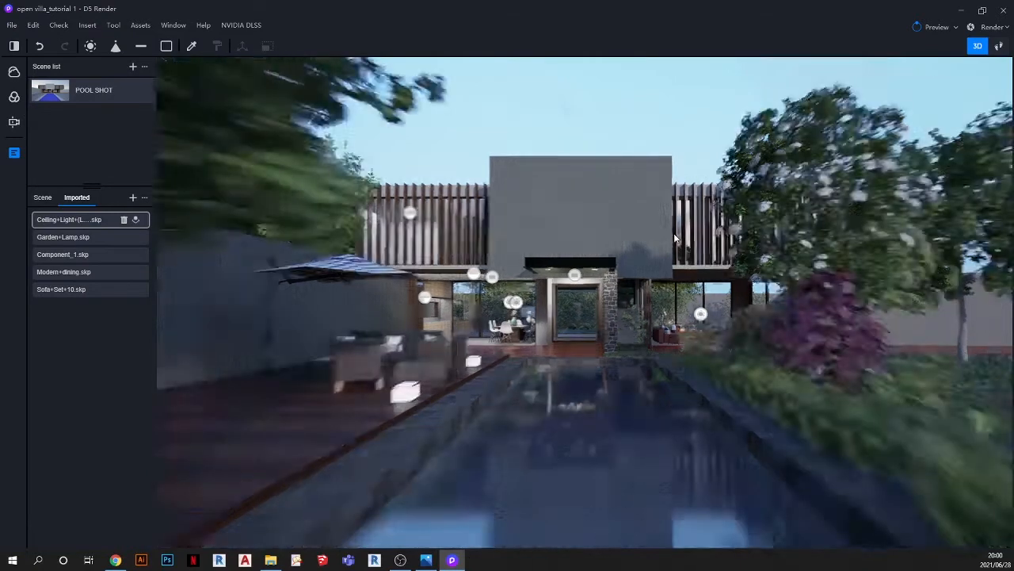
scroll(545, 477, up, 1)
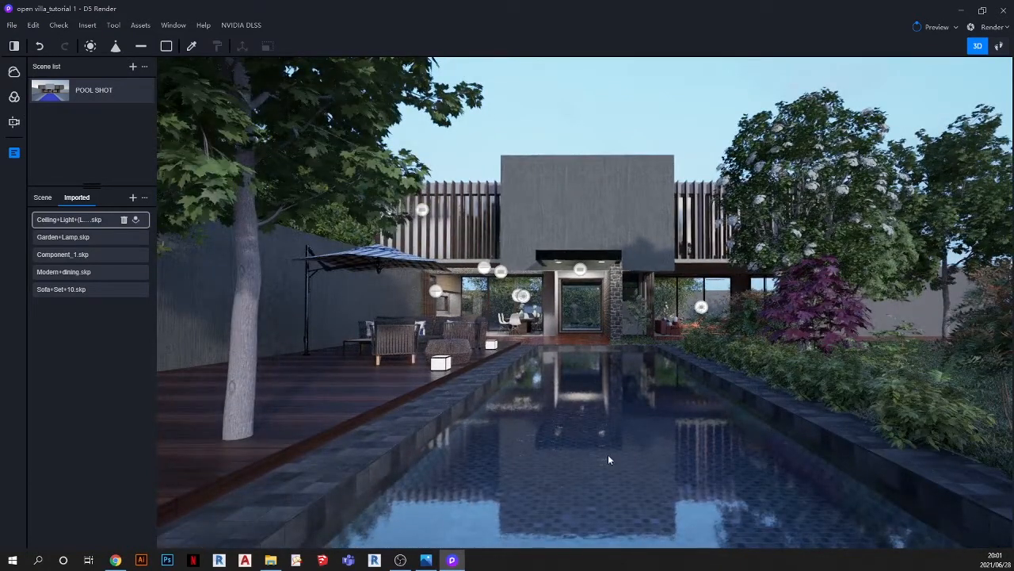
scroll(596, 440, up, 1)
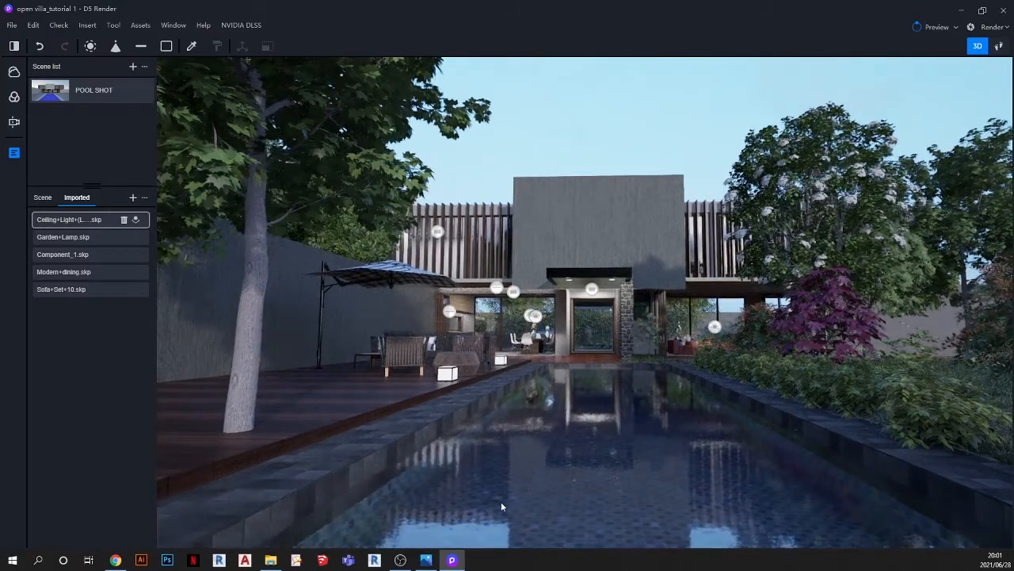
scroll(500, 511, up, 3)
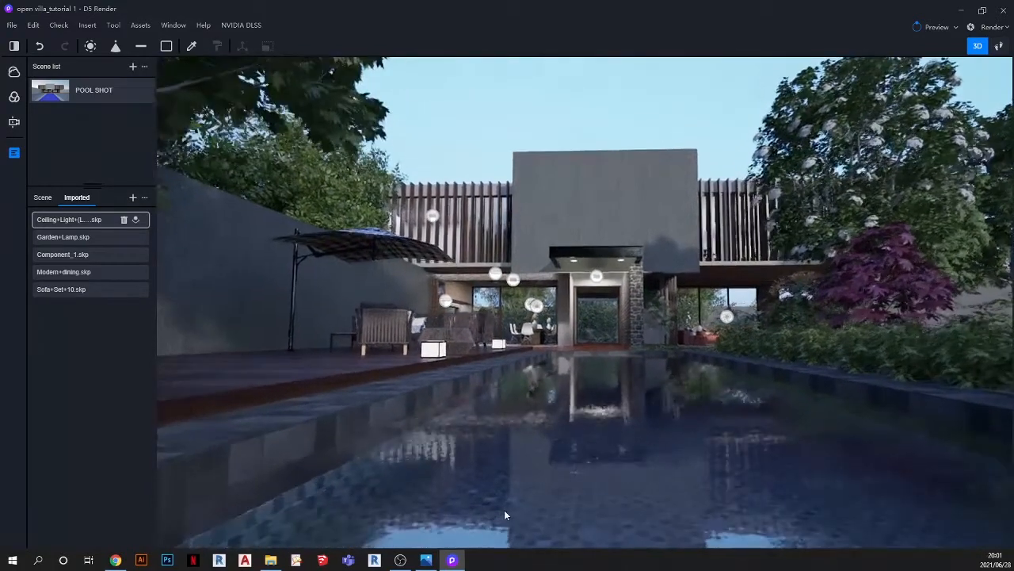
scroll(505, 510, up, 4)
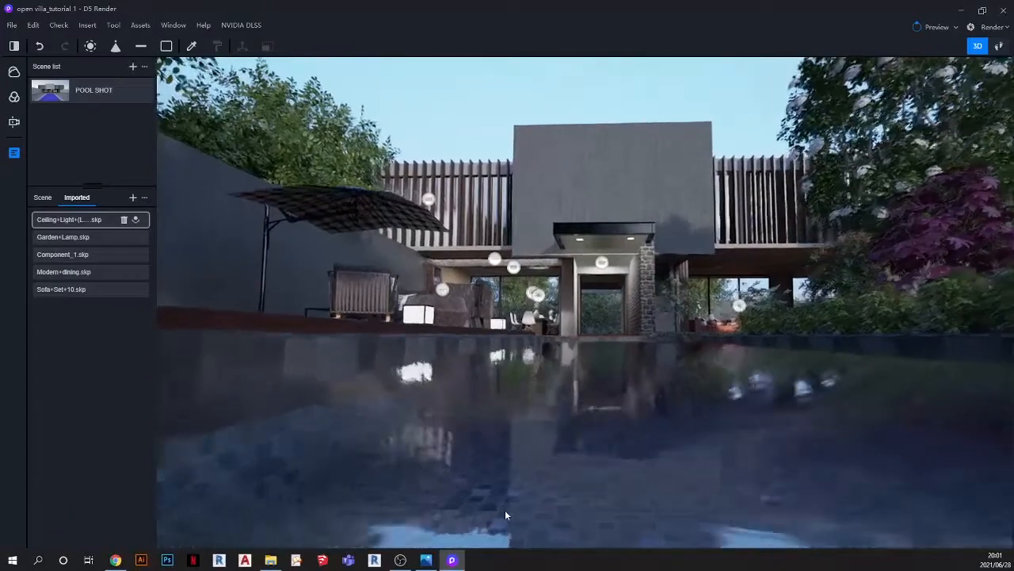
scroll(503, 510, up, 2)
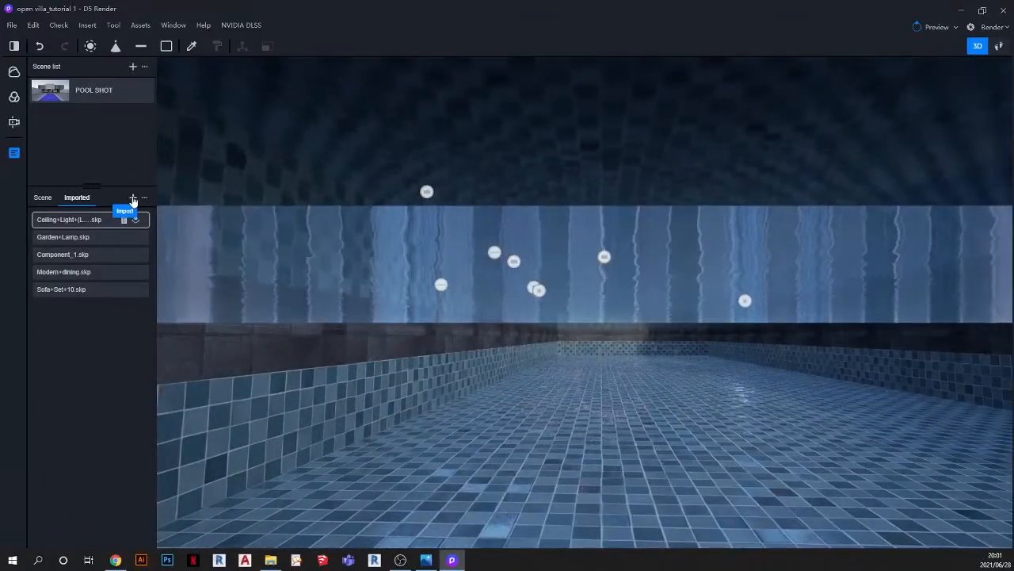
click(132, 198)
scroll(578, 222, down, 10)
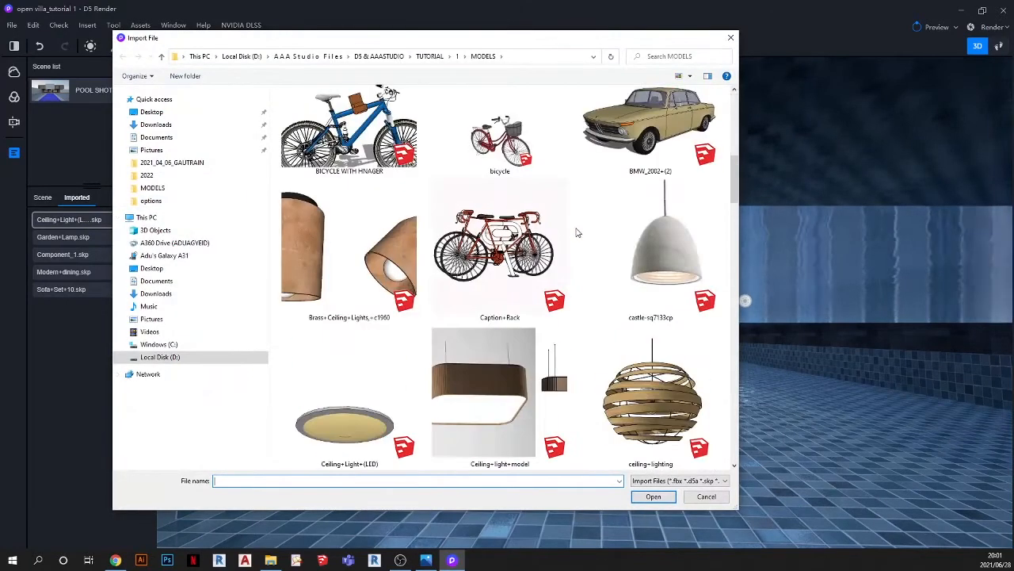
scroll(577, 234, down, 15)
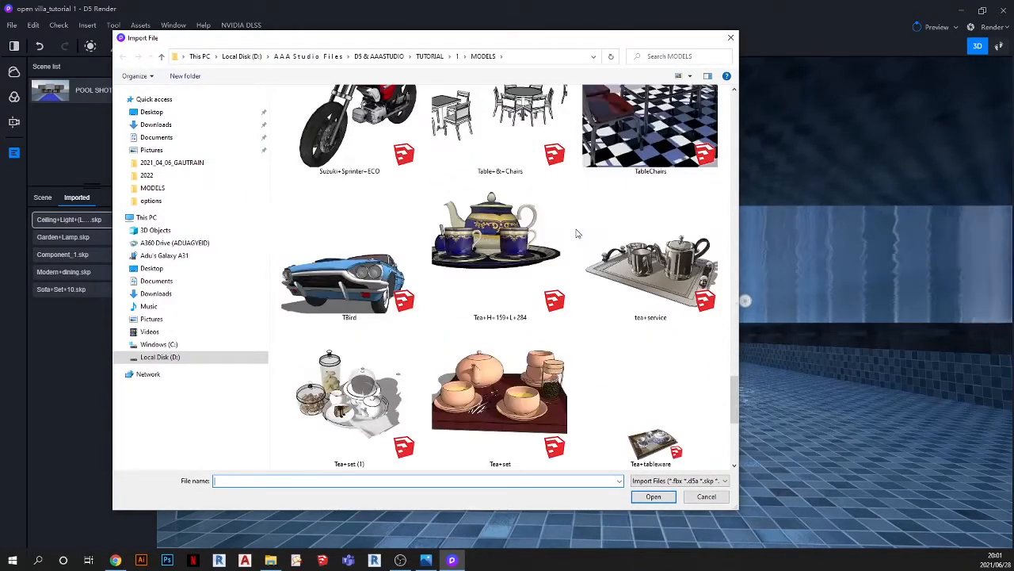
click(636, 246)
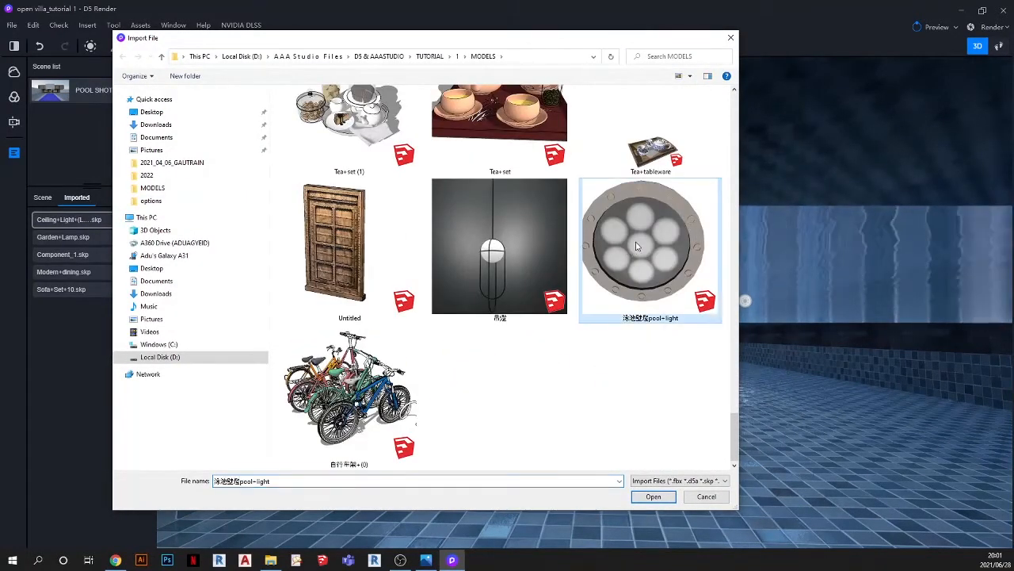
click(651, 499)
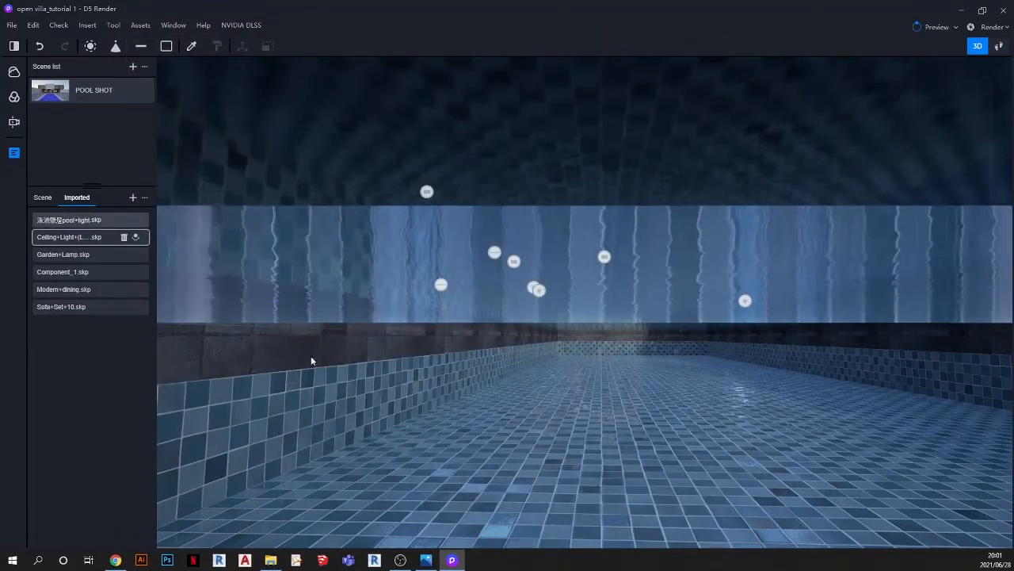
Step: Place the imported pool light on the dark upper band of the pool's terrace-side wall, just above the blue tiles
click(135, 222)
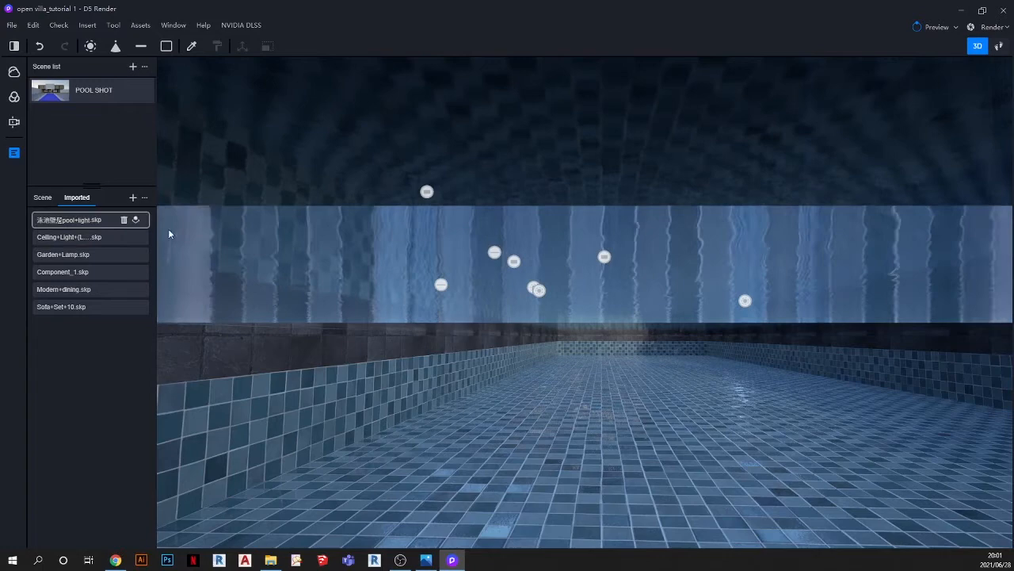
click(350, 372)
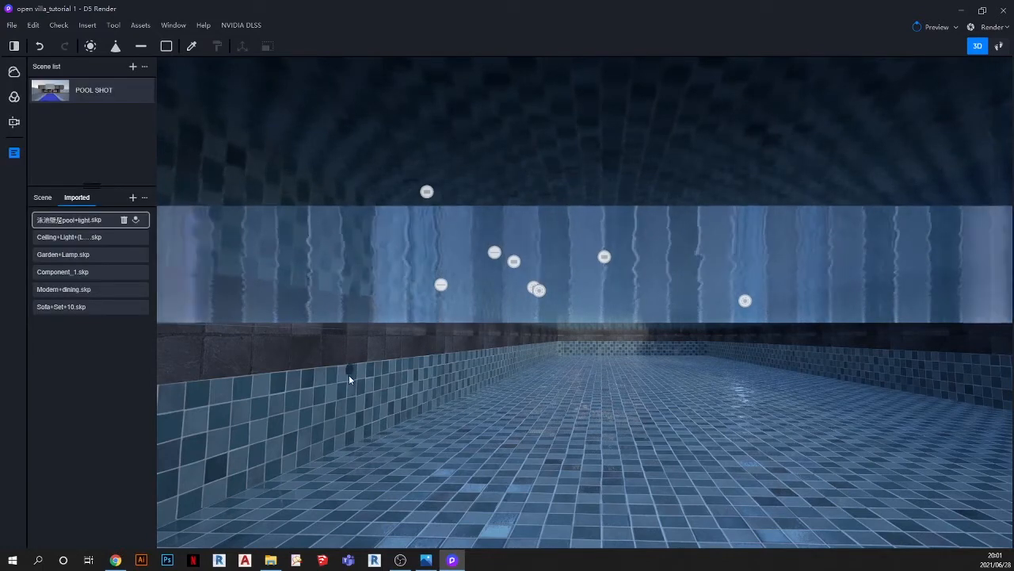
scroll(349, 375, up, 2)
scroll(348, 373, up, 2)
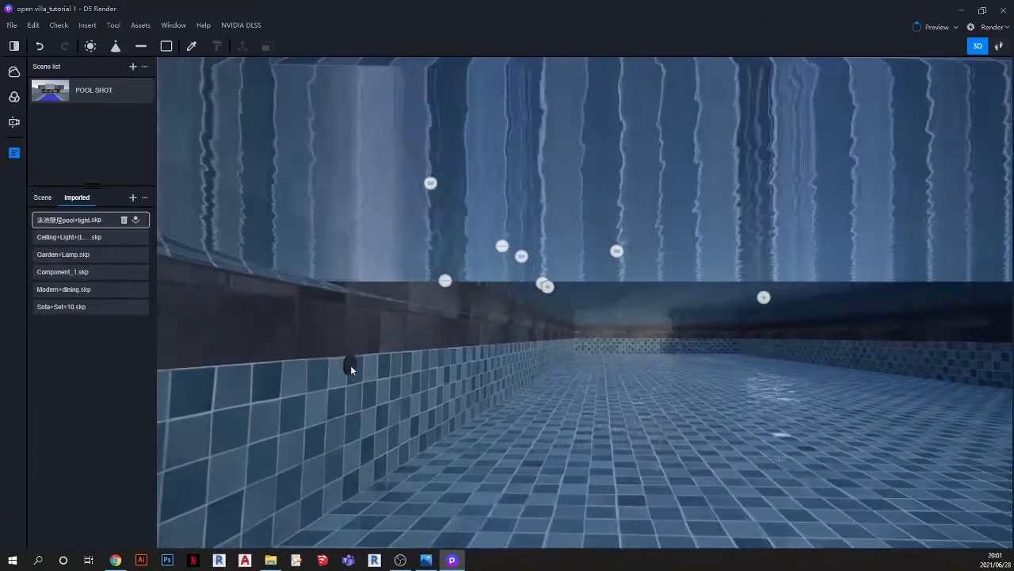
click(347, 342)
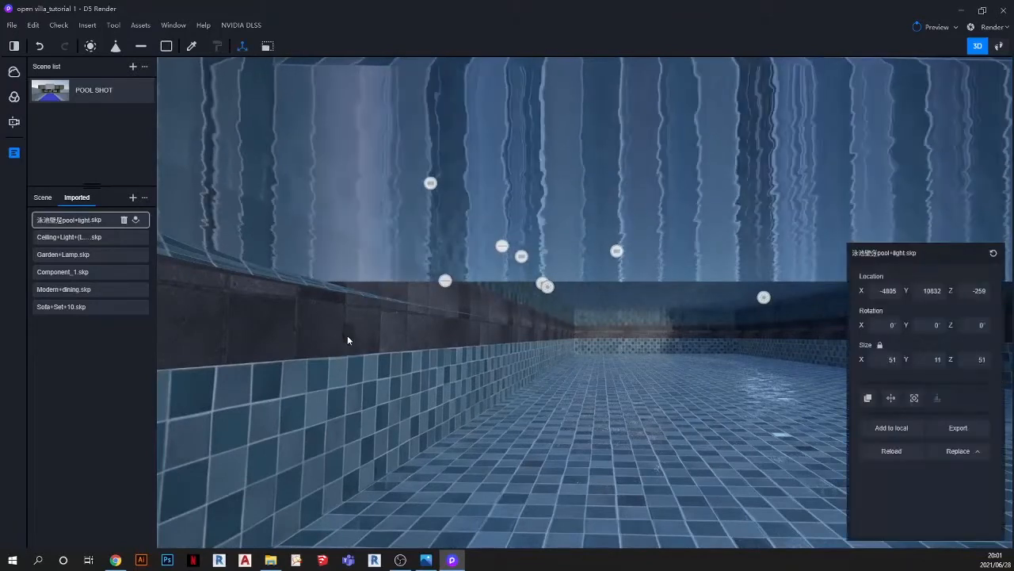
Step: Move the pool light out from the pool wall to about X -4774, Y 10828
scroll(349, 341, down, 2)
scroll(349, 341, up, 3)
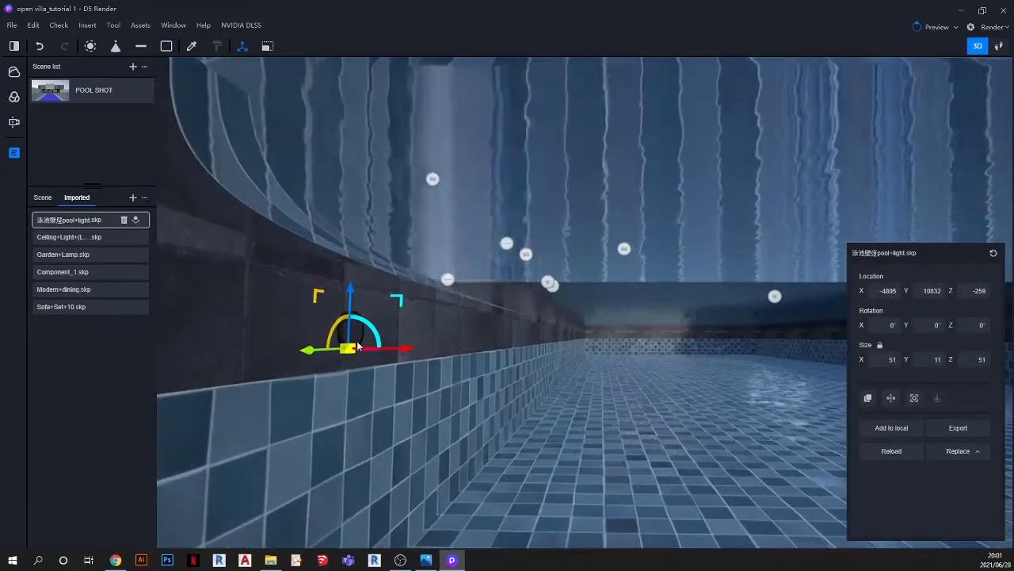
scroll(357, 369, up, 1)
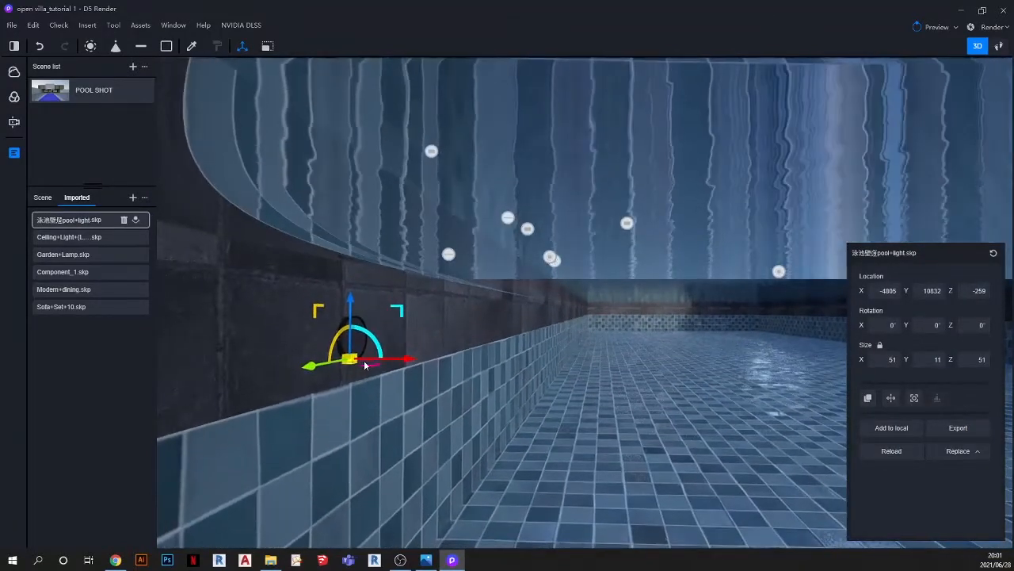
scroll(357, 381, up, 4)
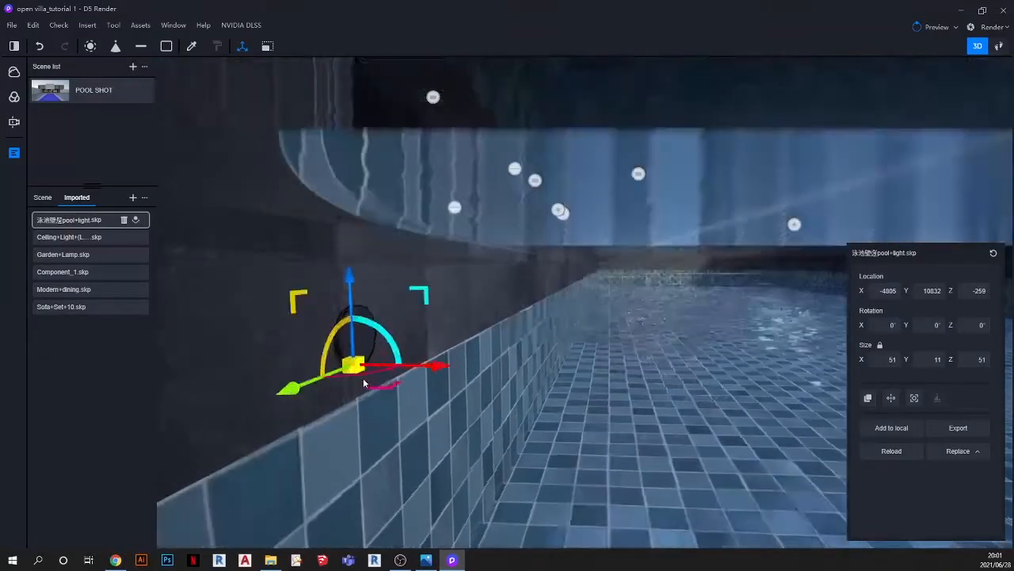
scroll(367, 371, down, 3)
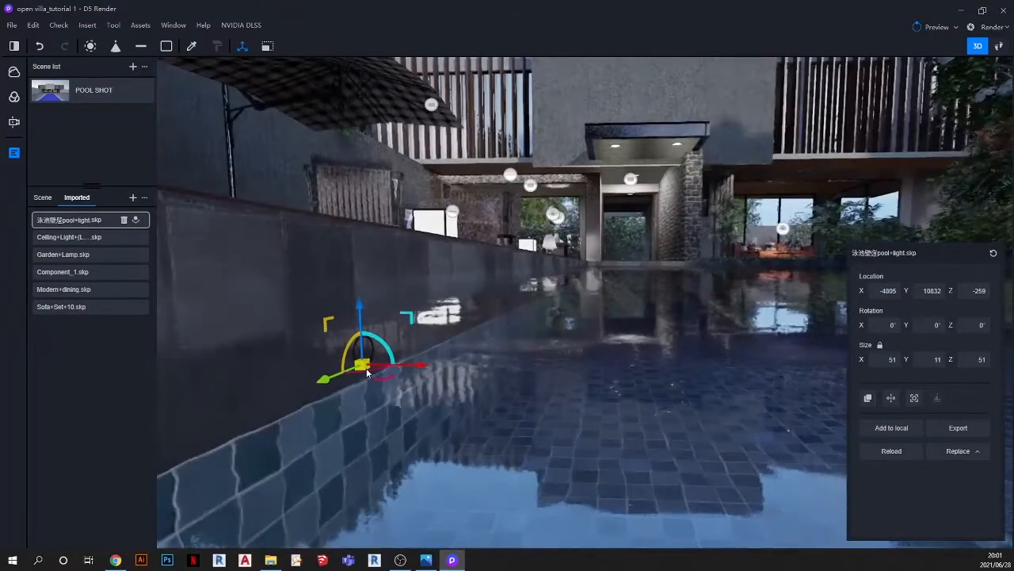
drag(374, 370, 390, 368)
scroll(389, 370, up, 4)
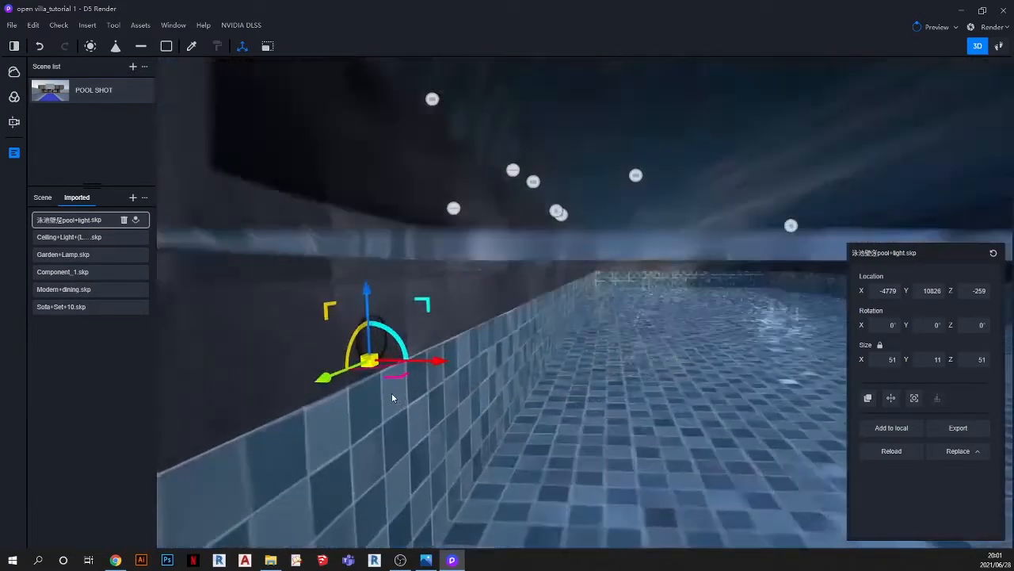
scroll(371, 353, up, 3)
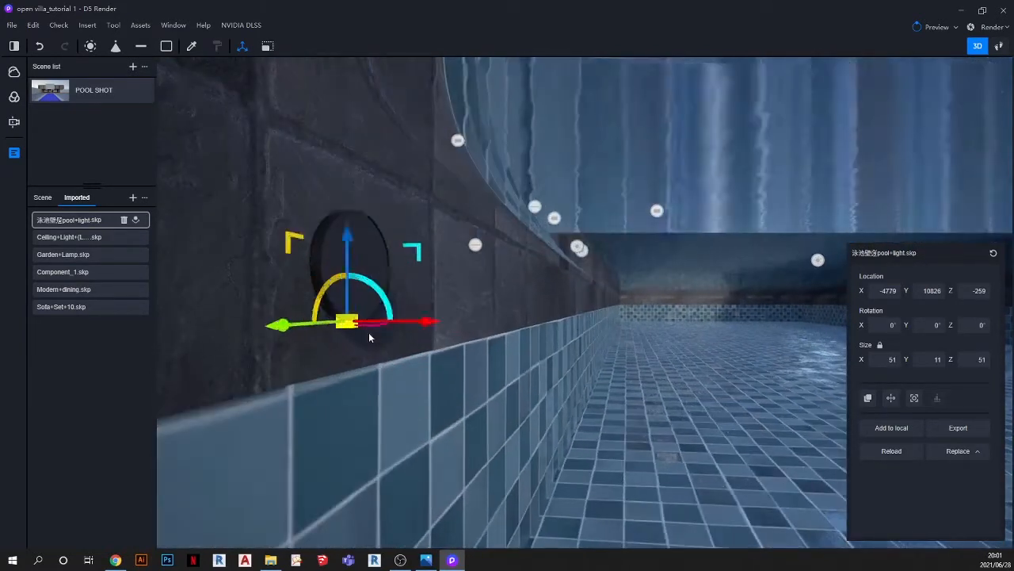
right_drag(374, 368, 374, 374)
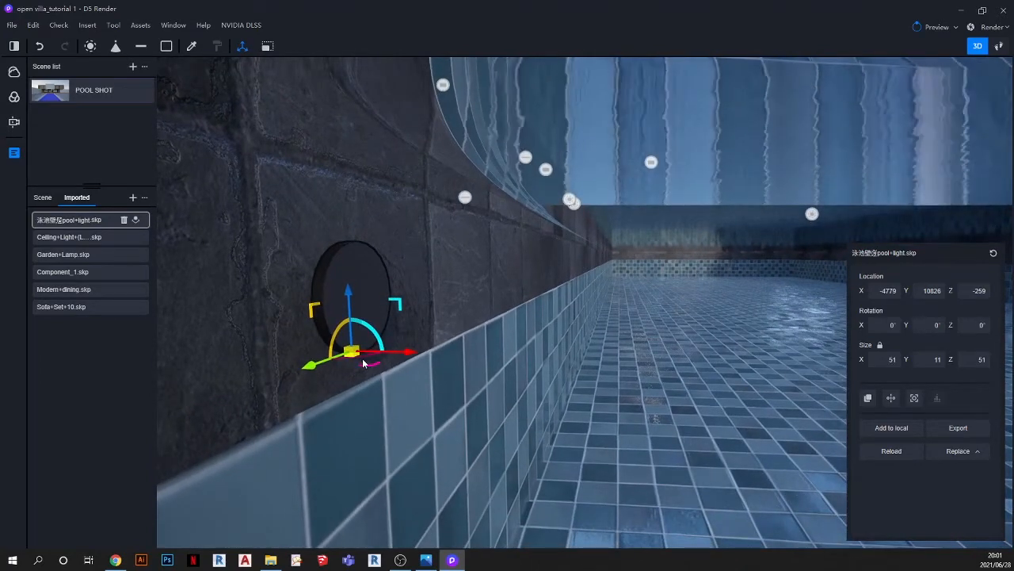
drag(363, 358, 368, 358)
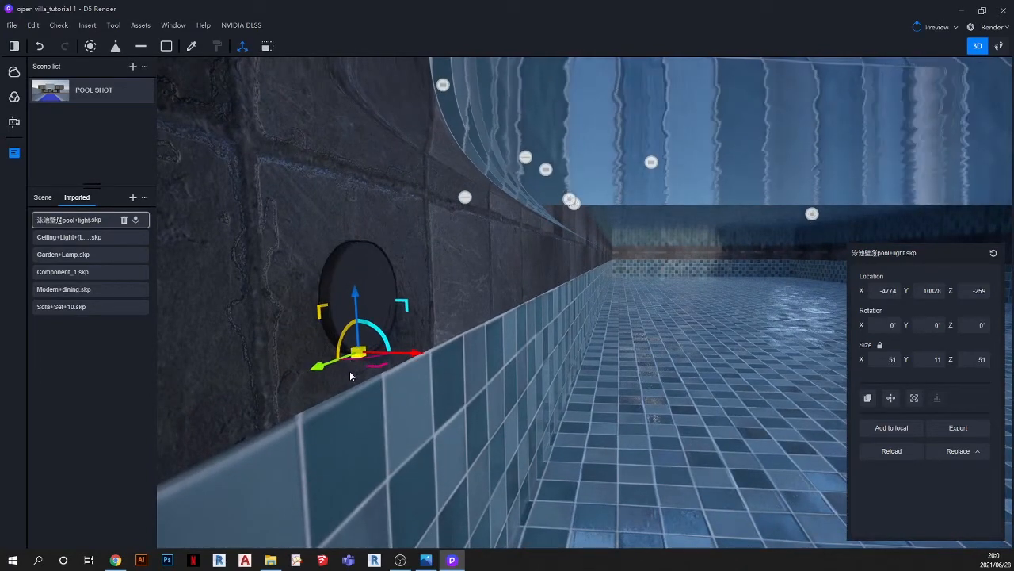
Step: Turn the pool light around to face into the pool by setting its Y rotation to -180°
right_drag(350, 370, 381, 382)
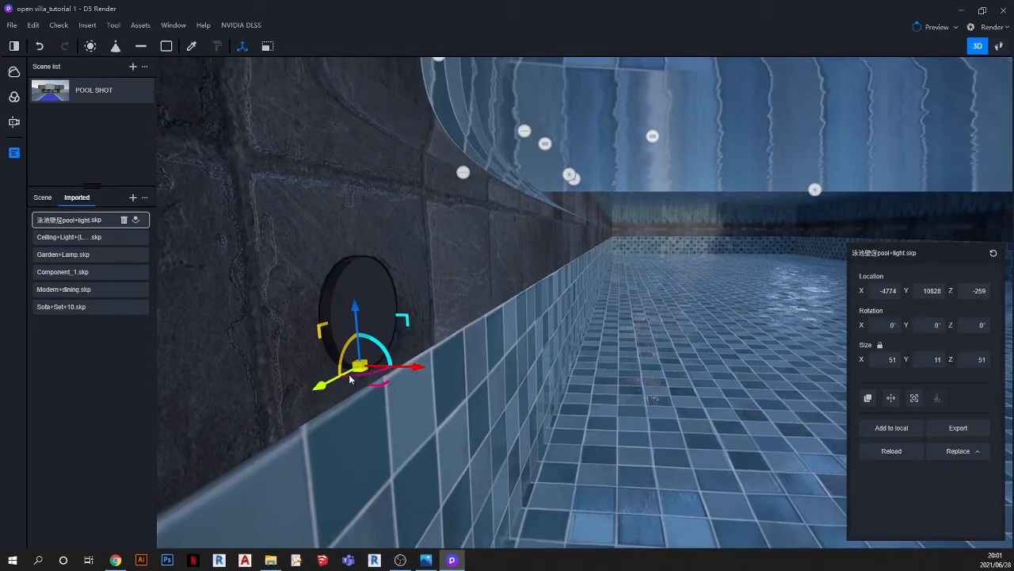
drag(368, 384, 452, 303)
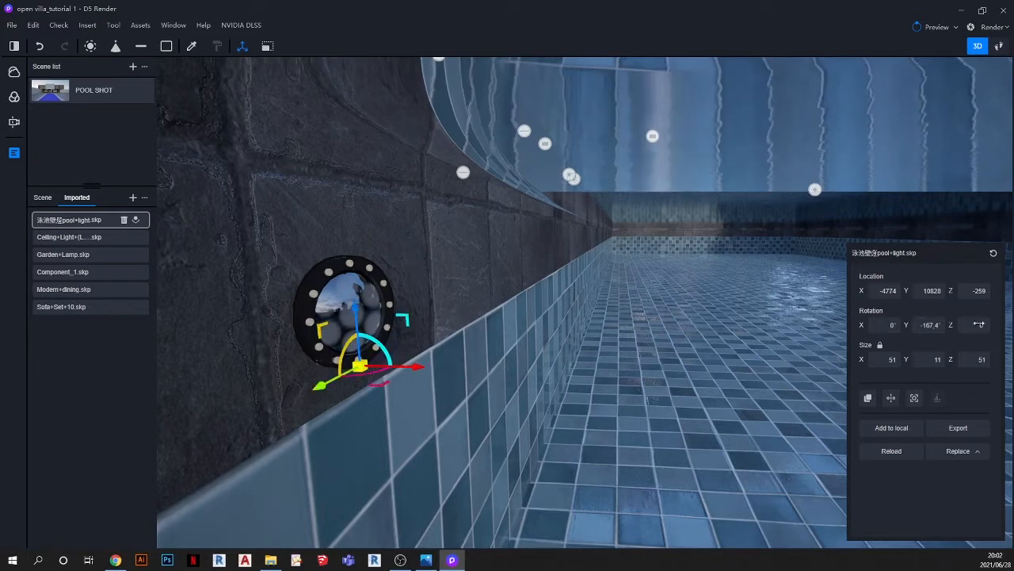
click(929, 325)
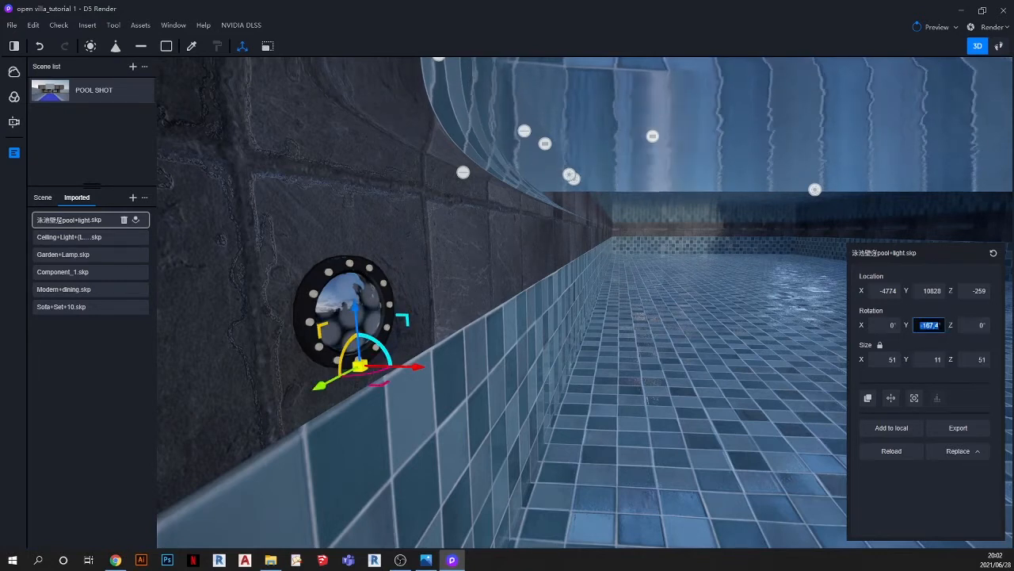
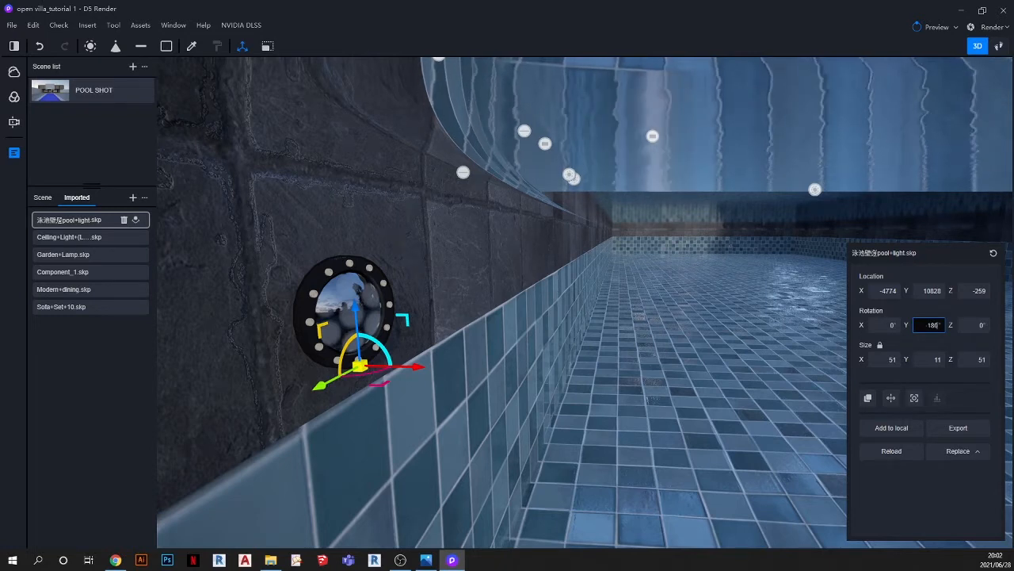
key(Return)
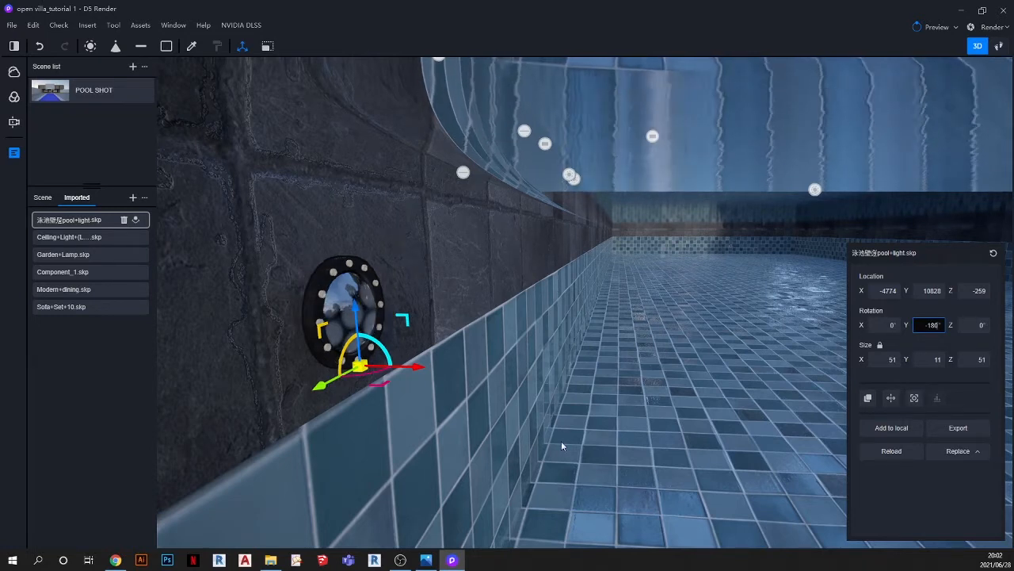
Step: Apply the Basic Self-illumination material from the online Other materials to the pool light's lens
scroll(434, 311, down, 2)
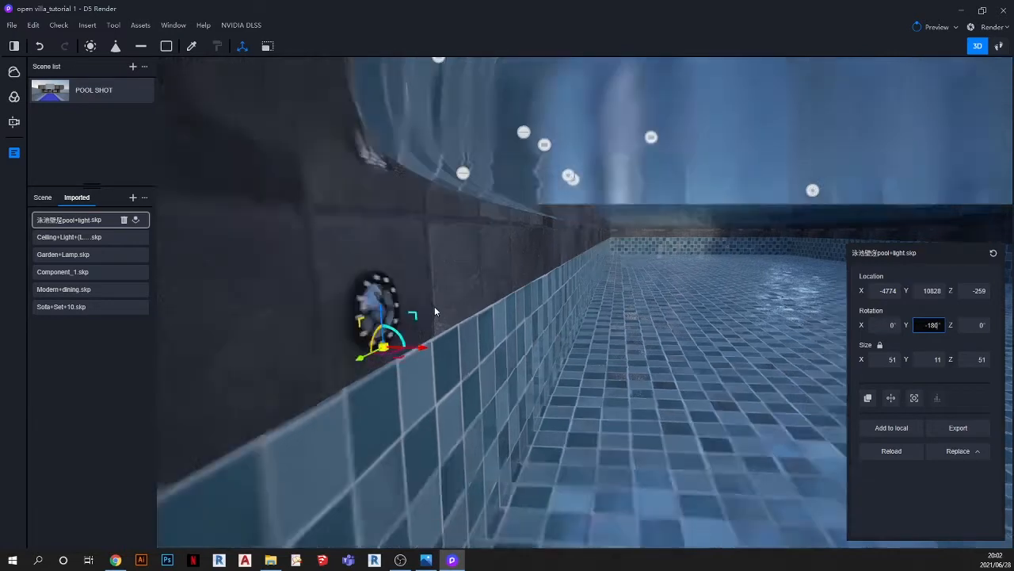
scroll(396, 331, up, 4)
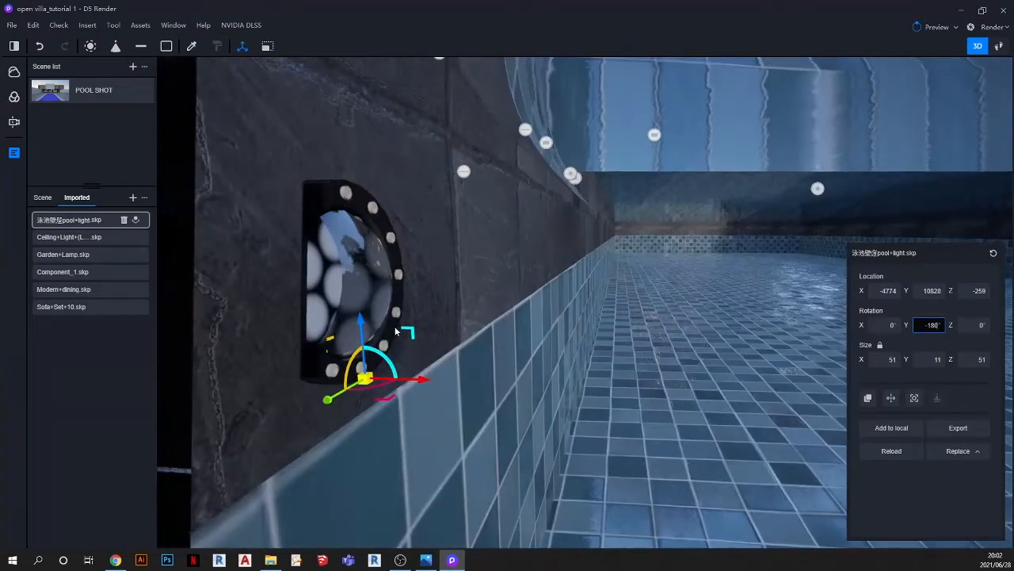
scroll(394, 327, down, 2)
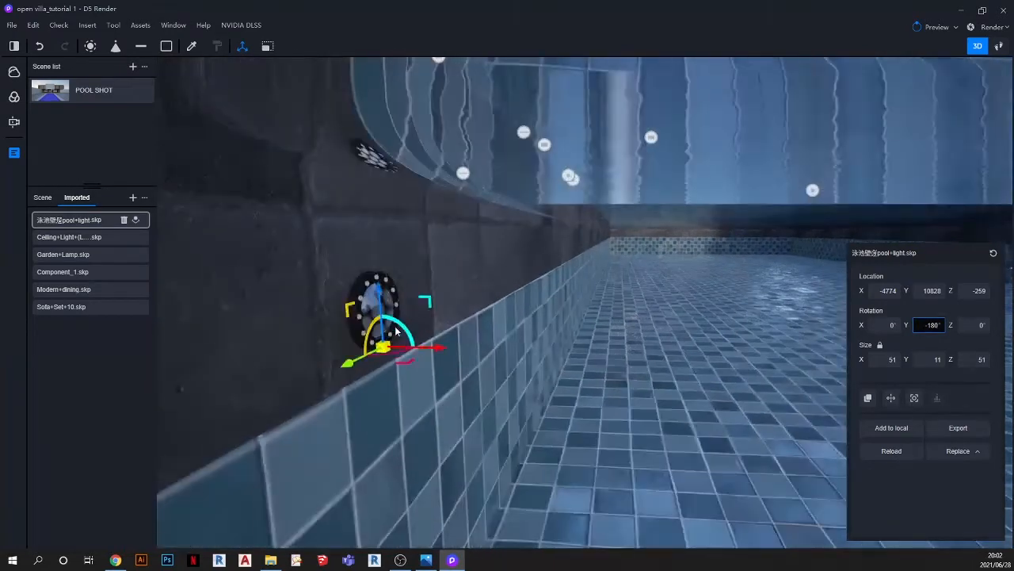
click(141, 26)
drag(339, 182, 374, 78)
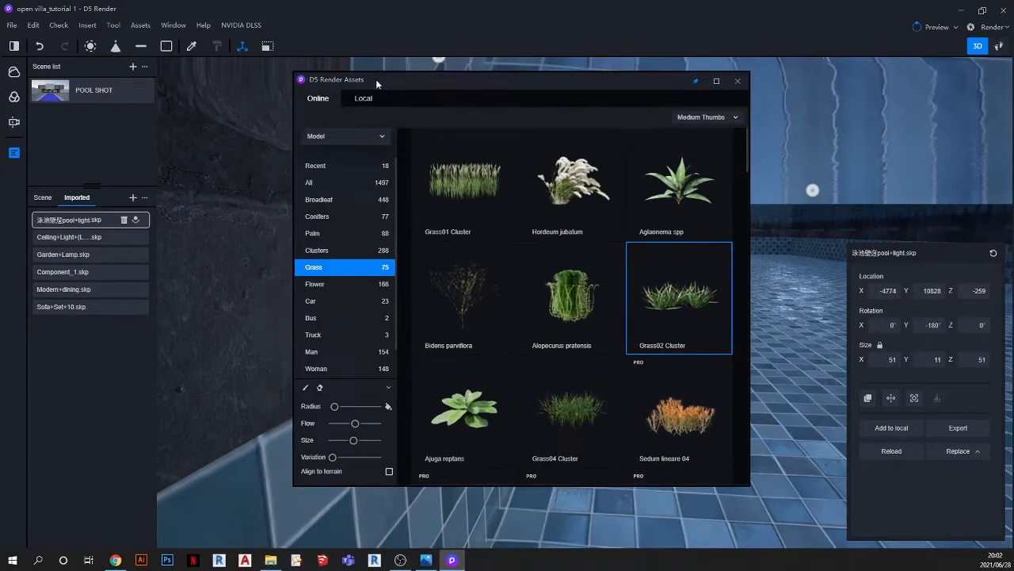
click(320, 137)
click(316, 170)
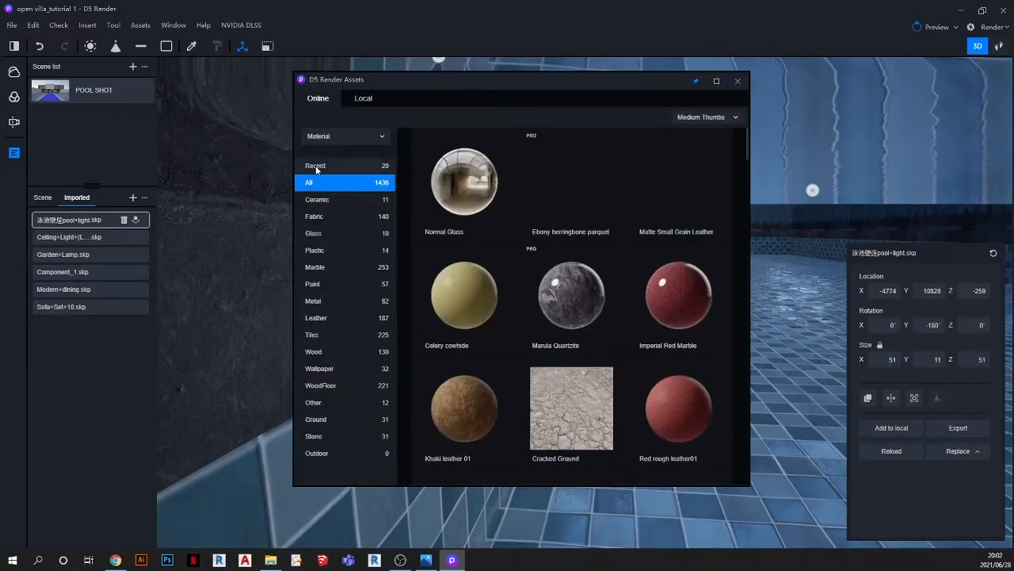
click(315, 404)
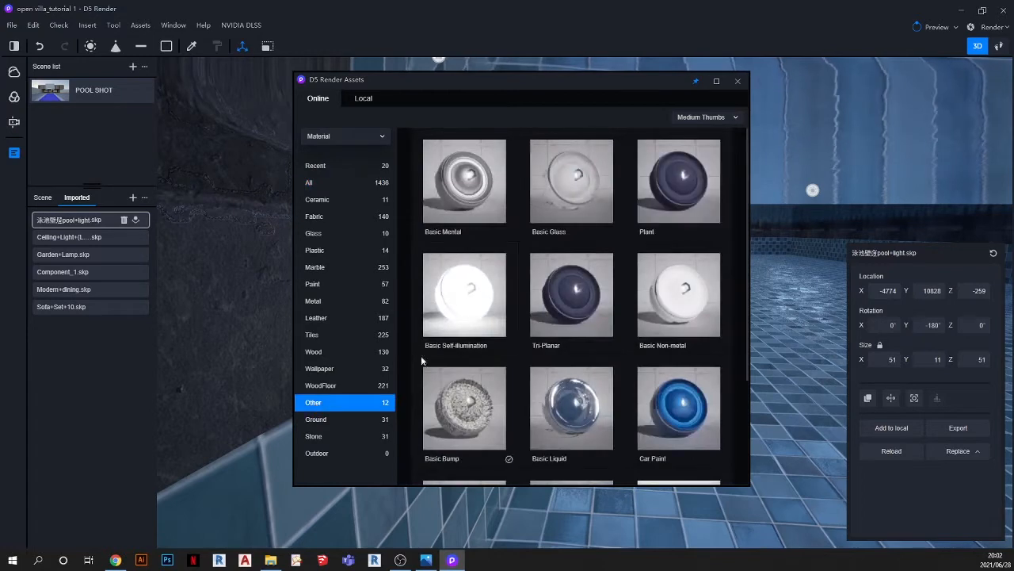
click(465, 301)
drag(523, 84, 821, 118)
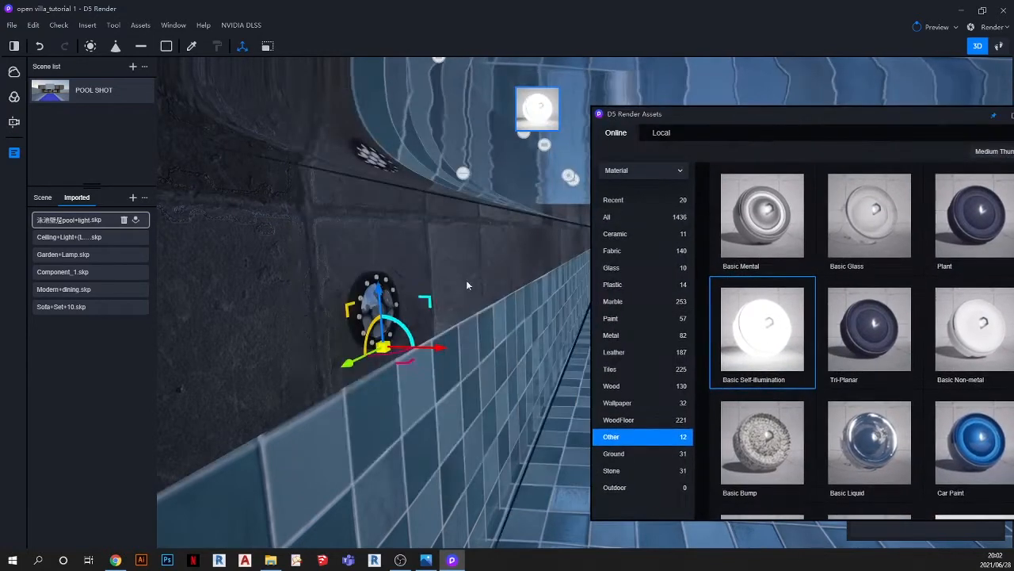
drag(762, 329, 379, 305)
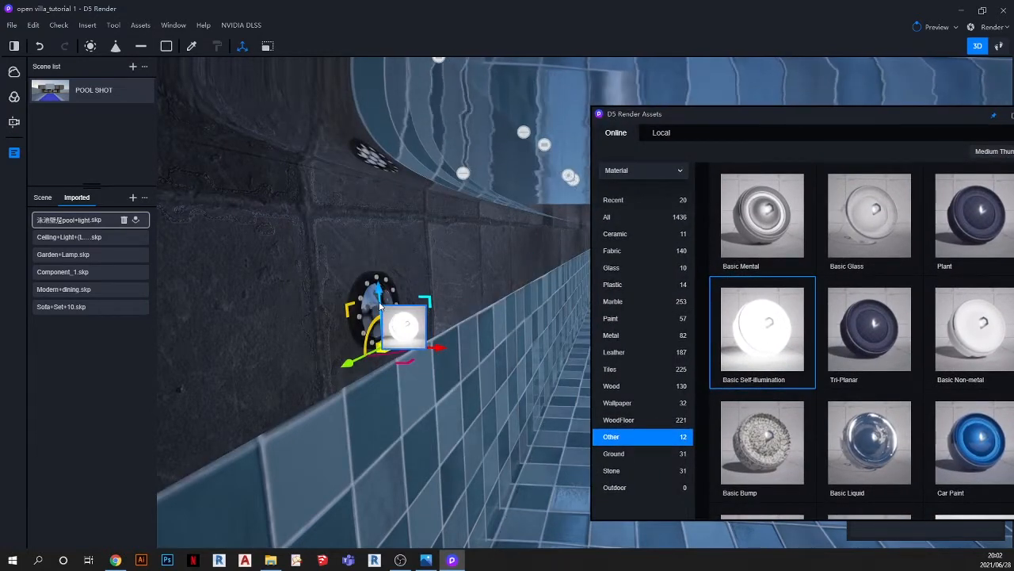
Step: Turn on Emissive for the Basic Self-illumination material on the pool light's lens and set its intensity to 67
click(381, 306)
click(192, 46)
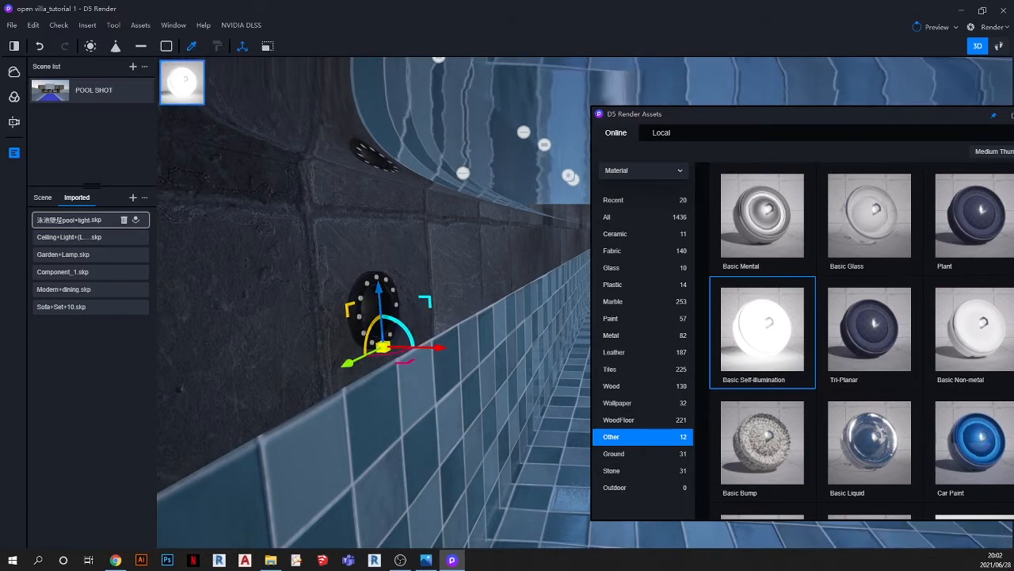
click(375, 307)
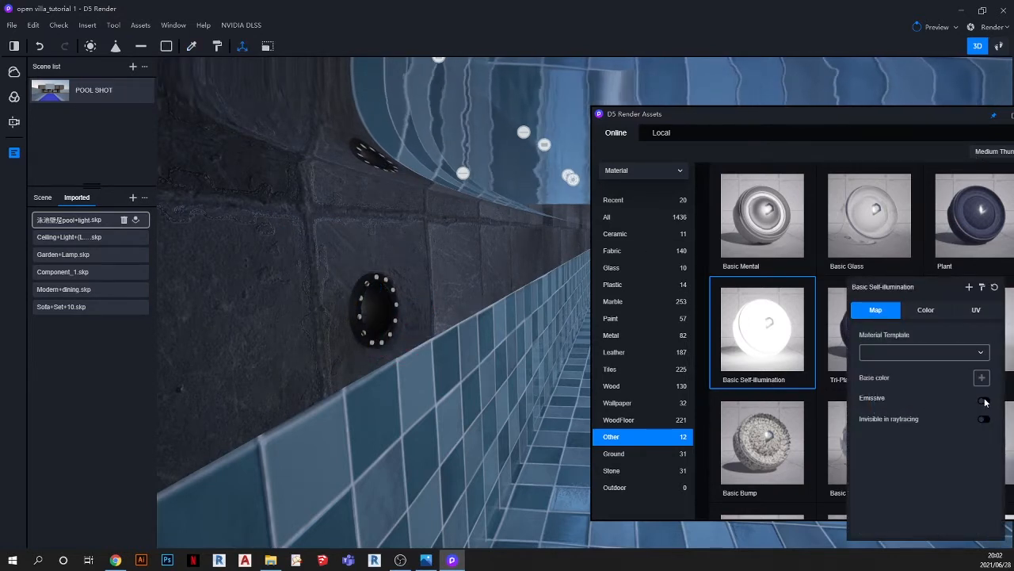
click(983, 400)
click(922, 434)
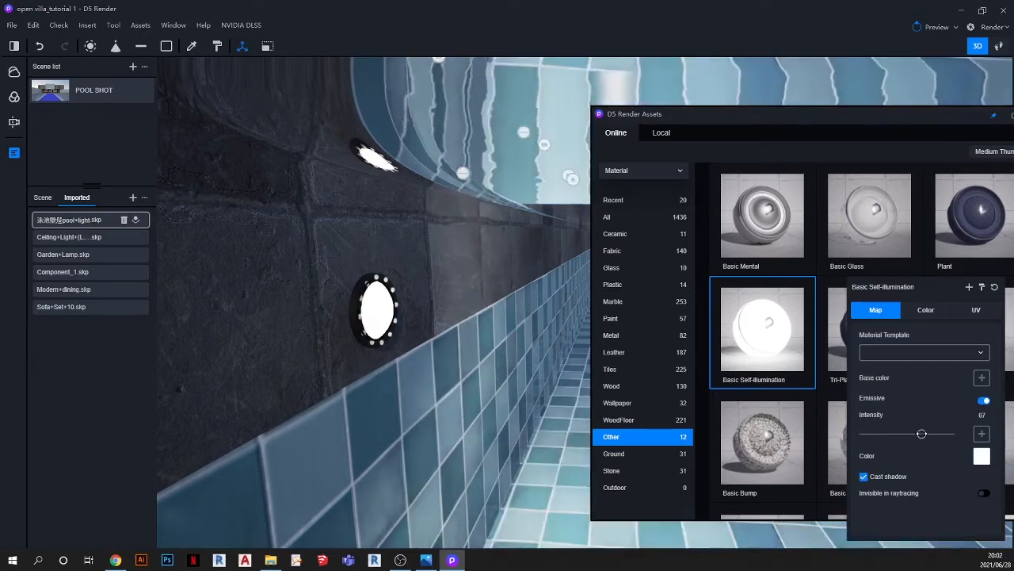
Step: Examine the glowing pool light's height and effect from above the water and from the POOL SHOT view
scroll(396, 318, down, 3)
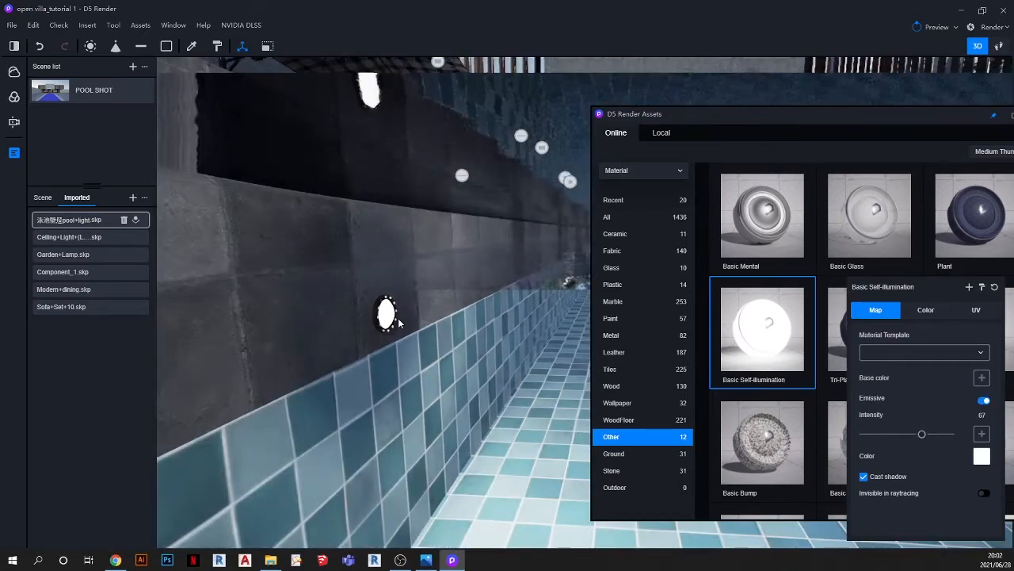
right_drag(396, 318, 406, 393)
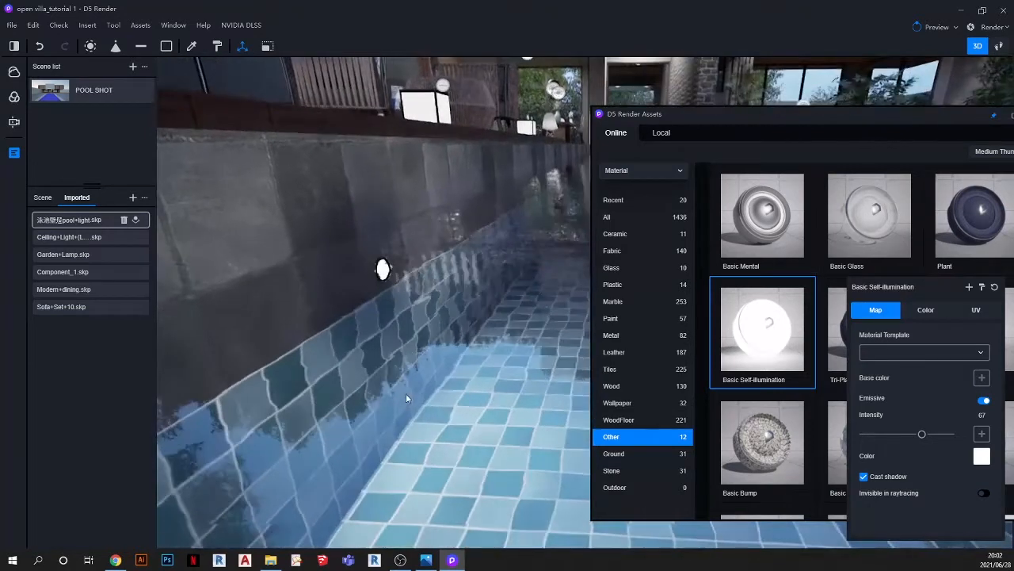
scroll(406, 392, down, 2)
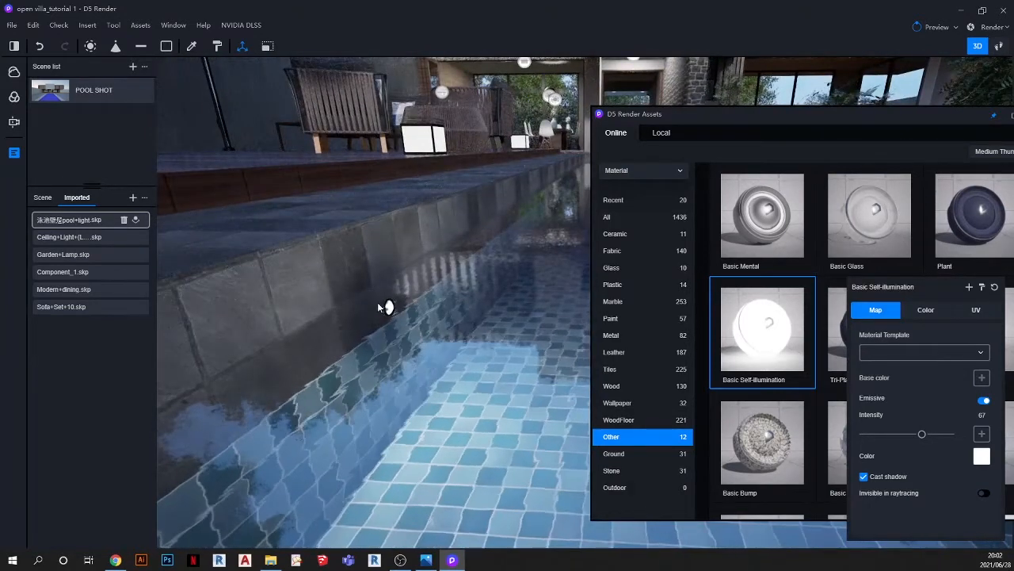
scroll(378, 301, down, 2)
click(46, 102)
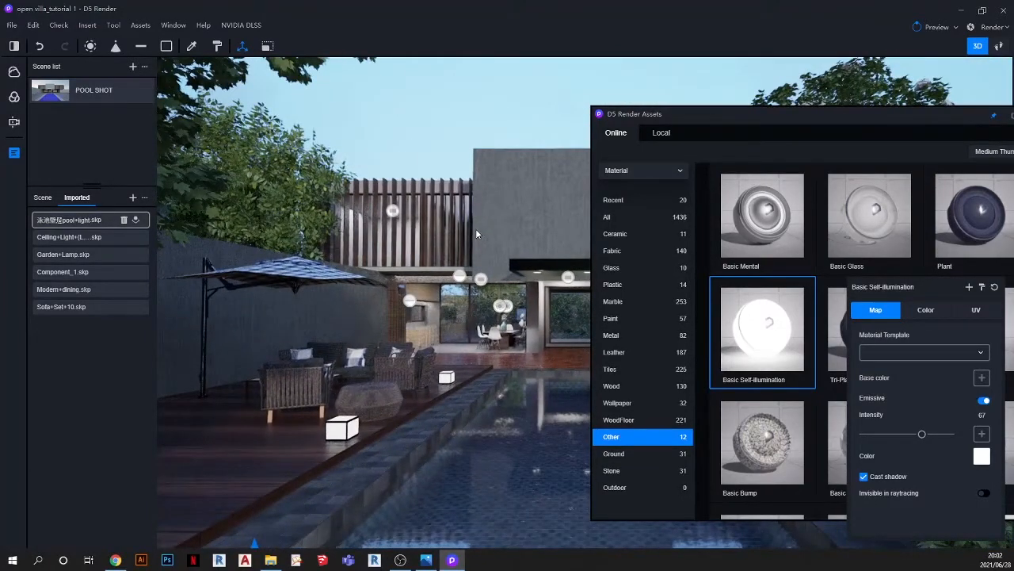
scroll(475, 230, down, 4)
scroll(382, 394, up, 3)
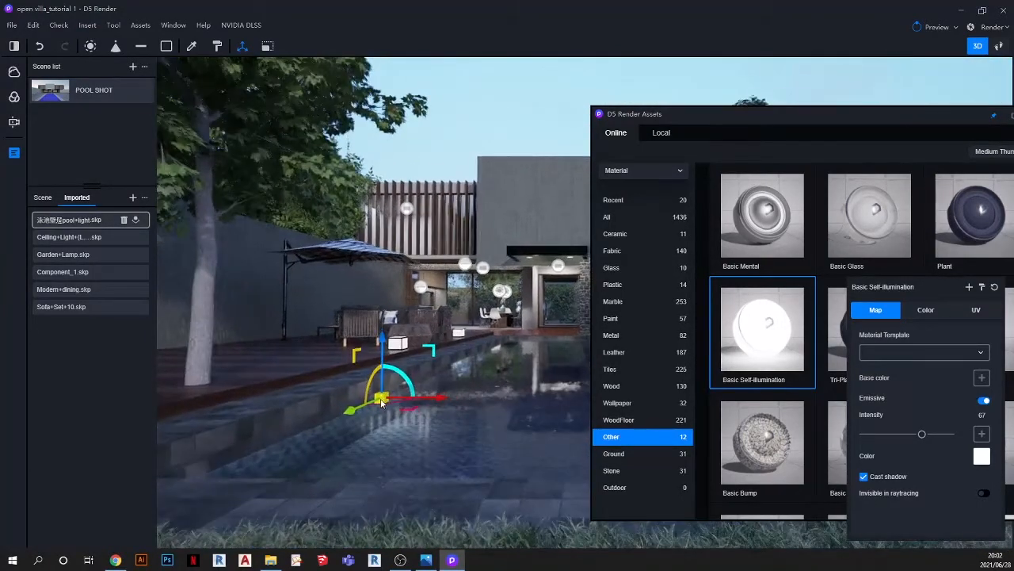
key(Escape)
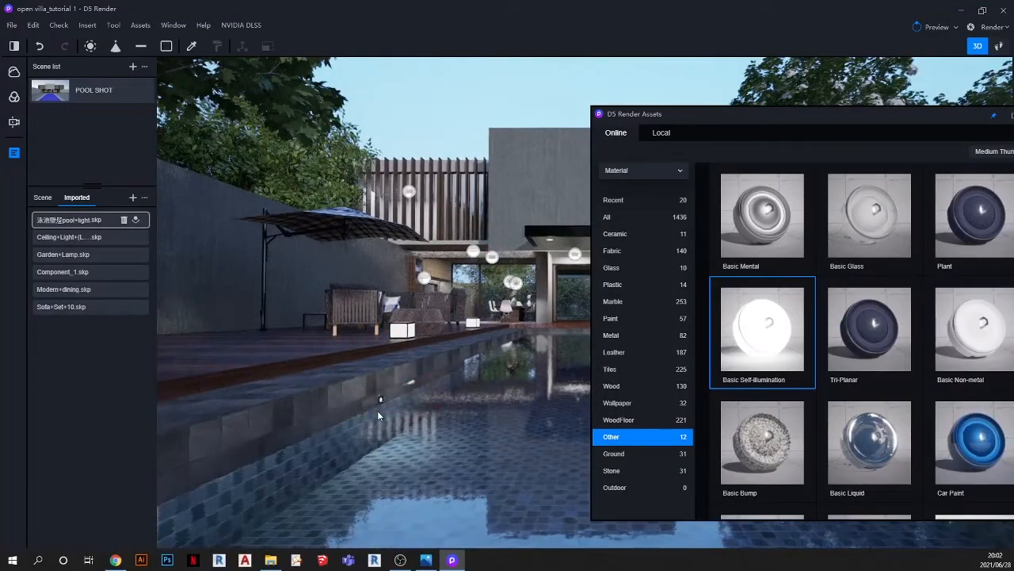
Step: Lower the pool light onto the blue tiles just below the dark band, to about Z -347
scroll(378, 411, up, 4)
scroll(387, 471, up, 6)
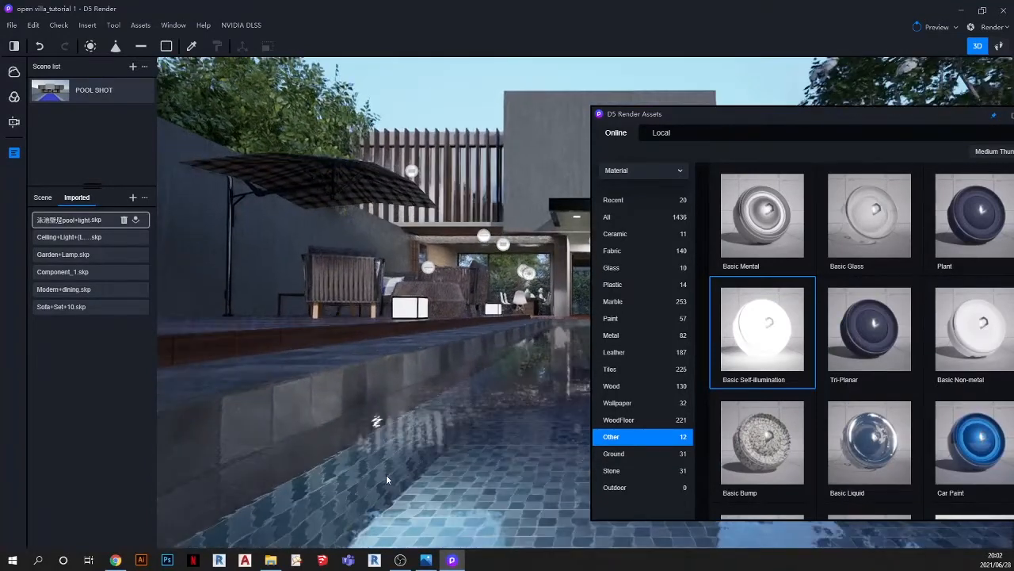
scroll(382, 456, up, 2)
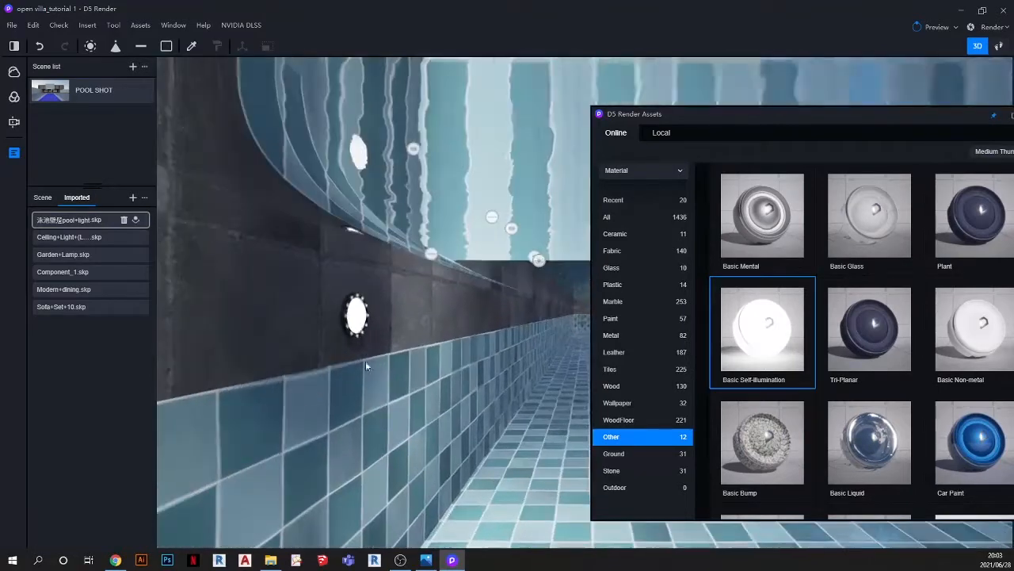
click(358, 299)
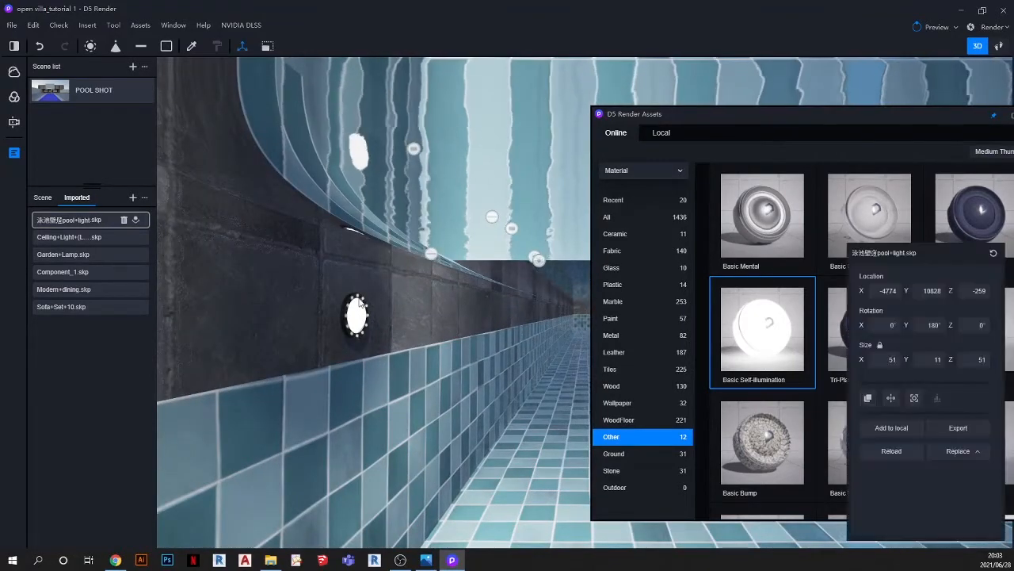
drag(359, 295, 380, 389)
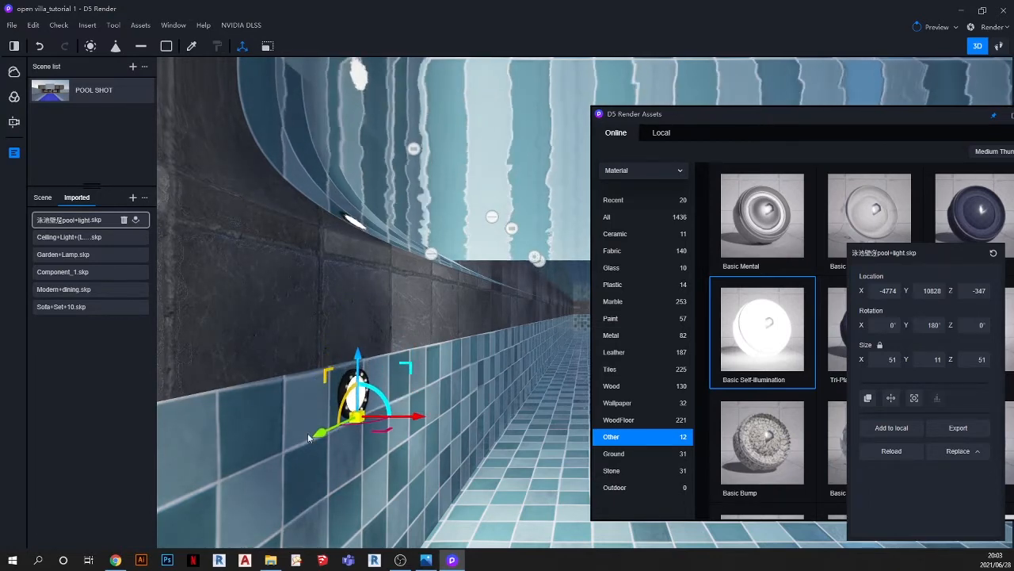
Step: Duplicate the pool light and place the copy farther along the tiled terrace-side wall, at about X -4805, Y 8825, Z -356
click(34, 25)
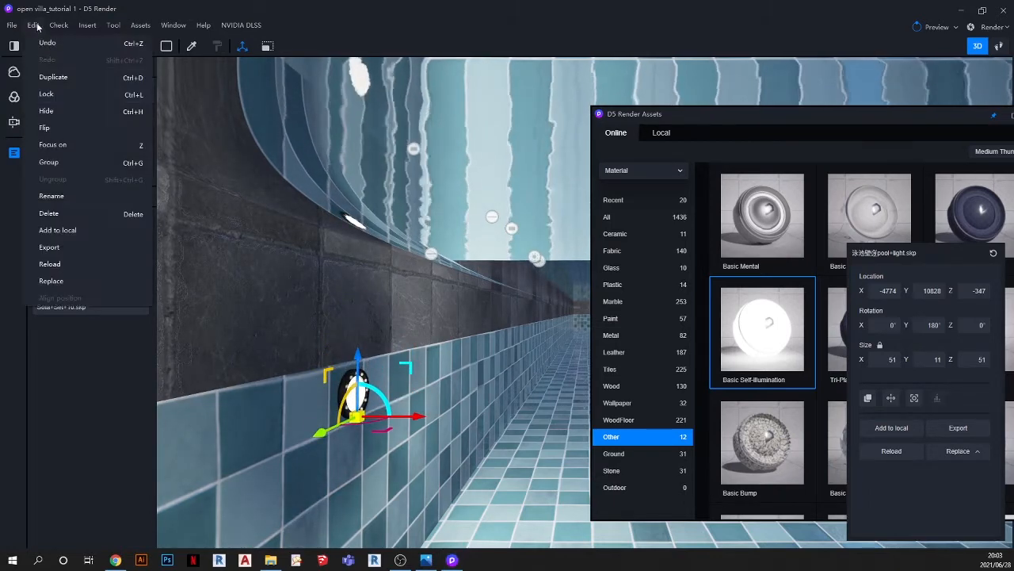
click(48, 94)
scroll(532, 344, up, 5)
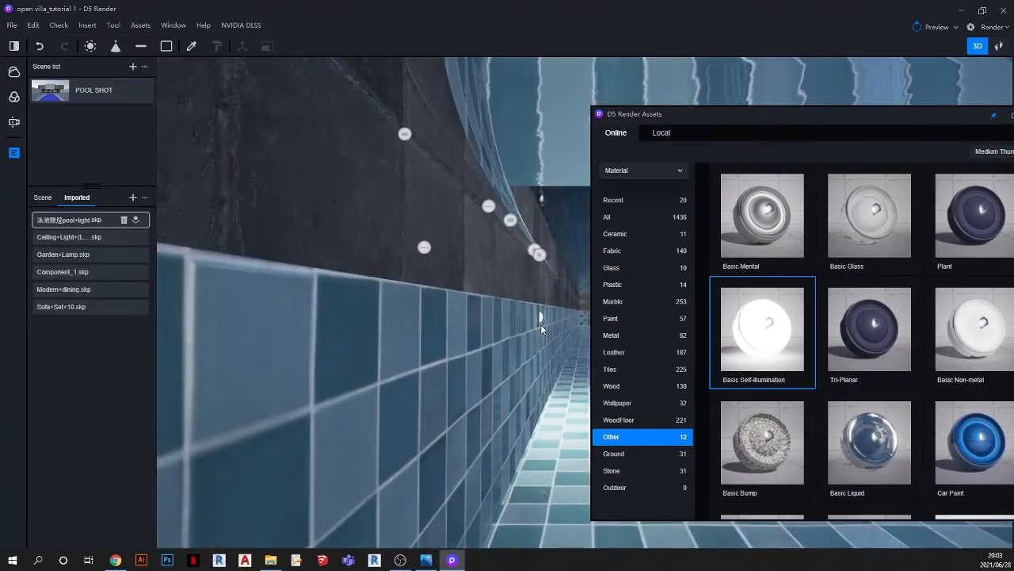
click(541, 324)
Step: Close the asset library and place another copy of the pool light farther along the same wall, at about Y 5581, Z -367
click(34, 26)
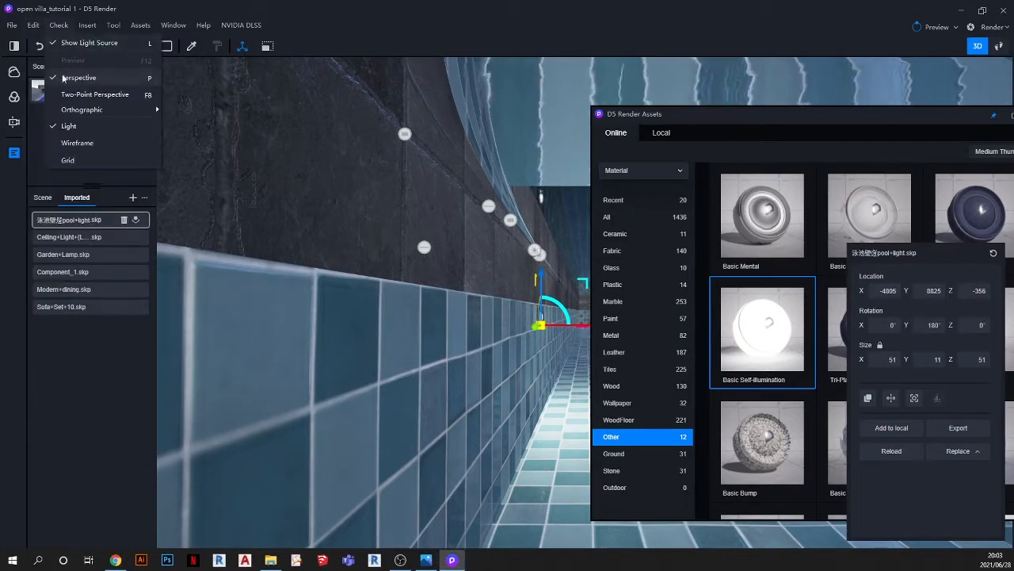
click(203, 83)
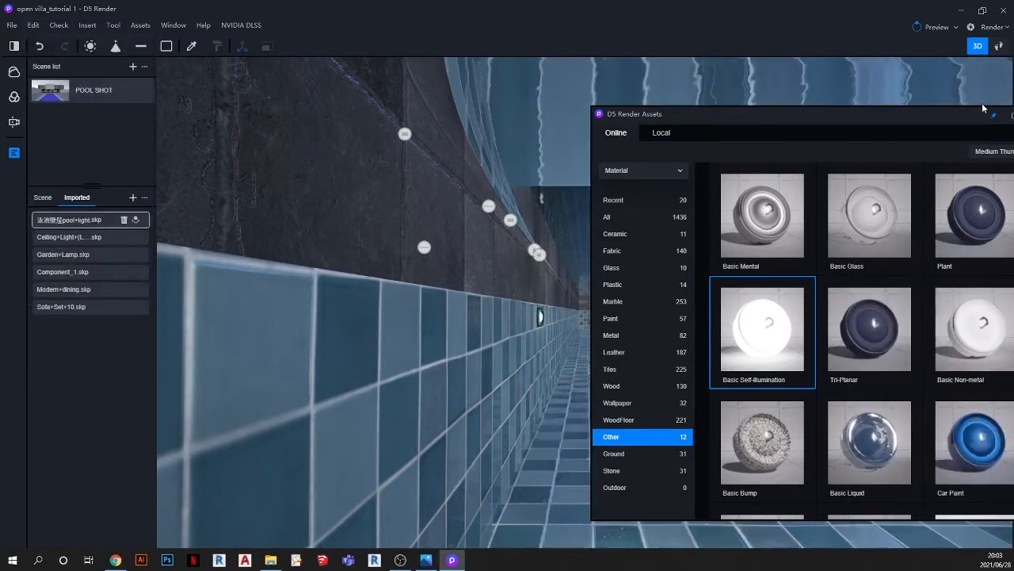
drag(984, 112, 497, 239)
click(499, 238)
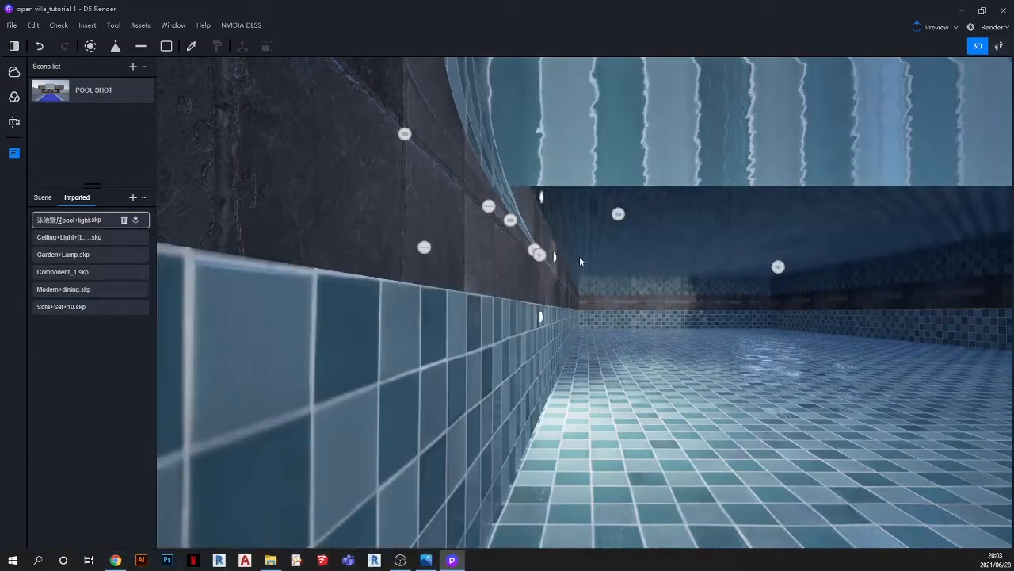
scroll(611, 313, up, 2)
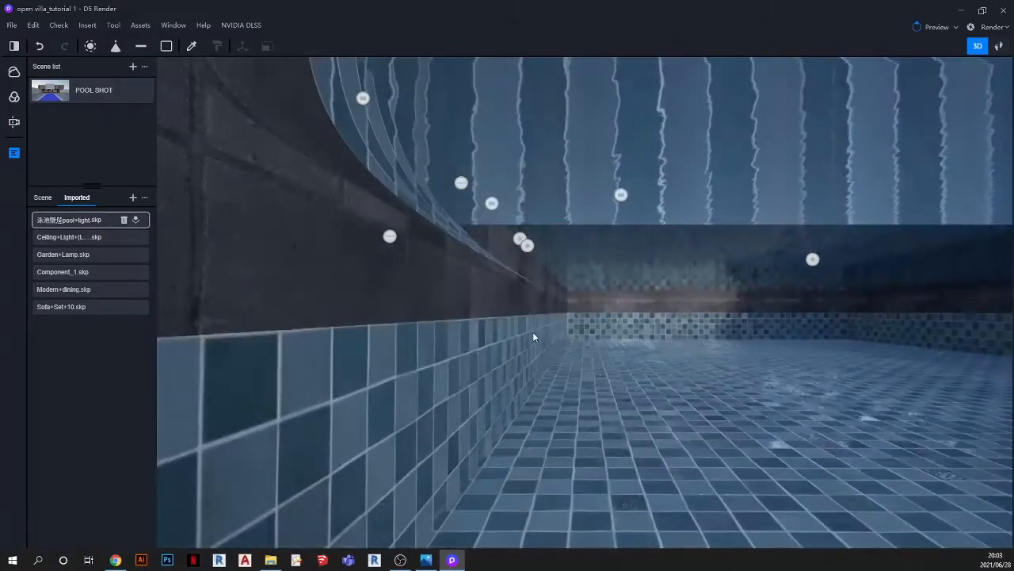
click(533, 329)
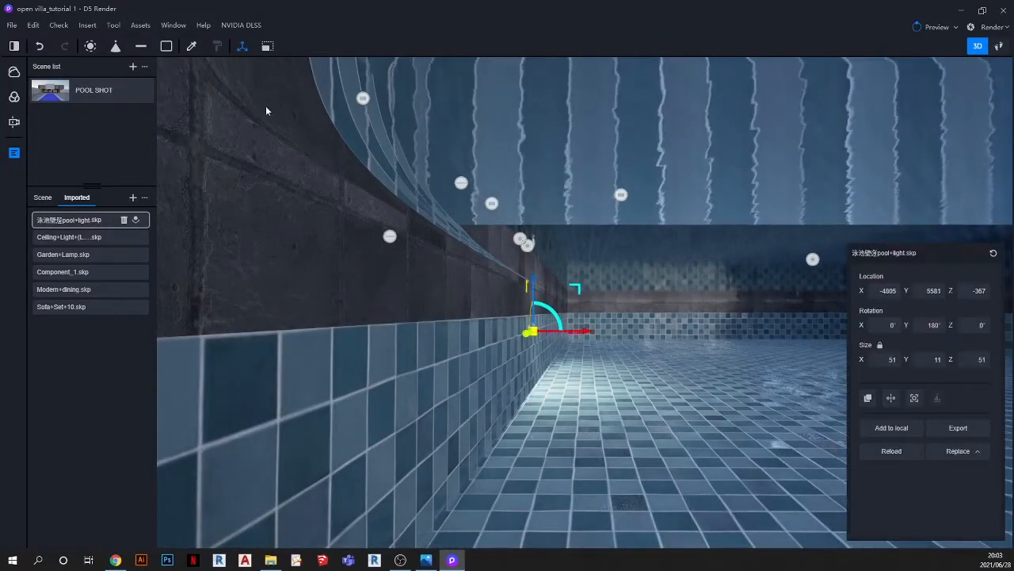
Step: Duplicate the third pool light and place the copy near the wall's far end, at about X -4805, Y 3313, Z -394
scroll(533, 188, down, 5)
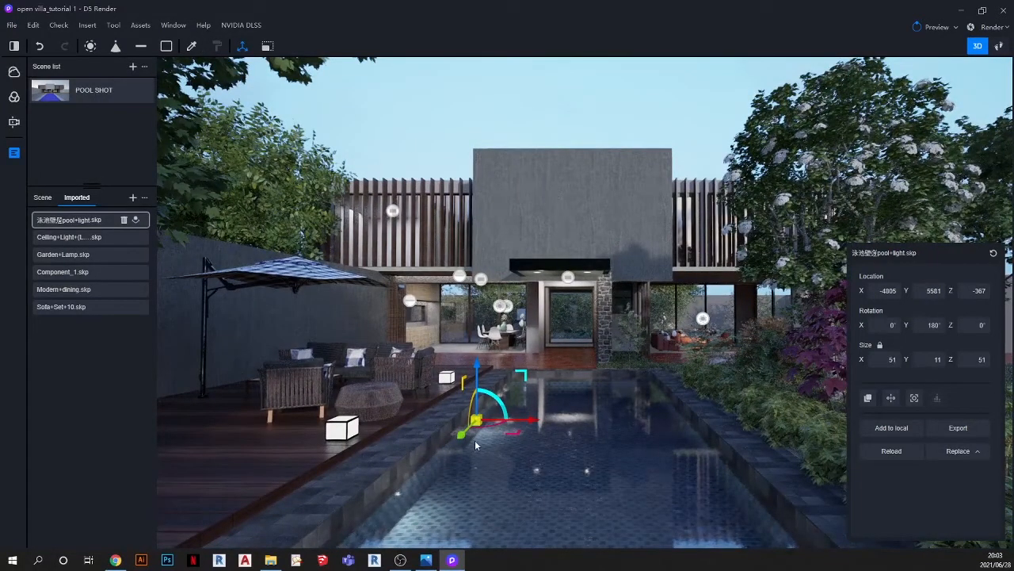
scroll(475, 440, up, 5)
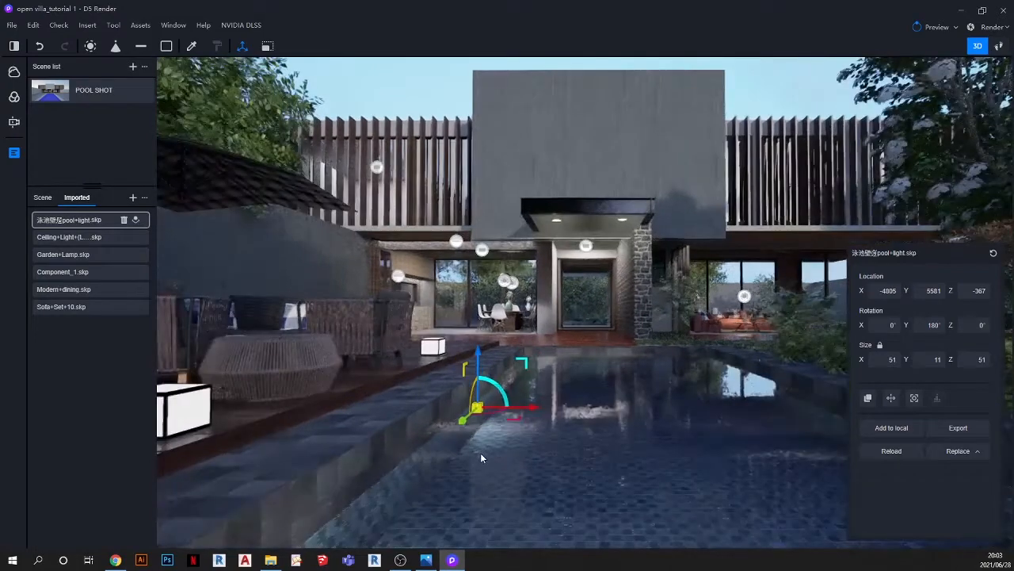
scroll(480, 453, up, 5)
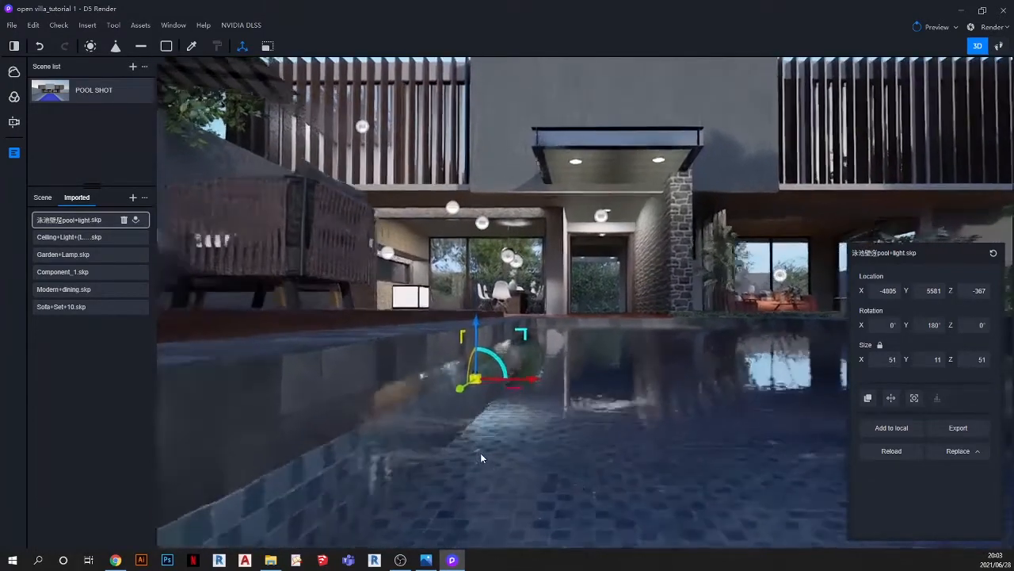
scroll(480, 452, up, 5)
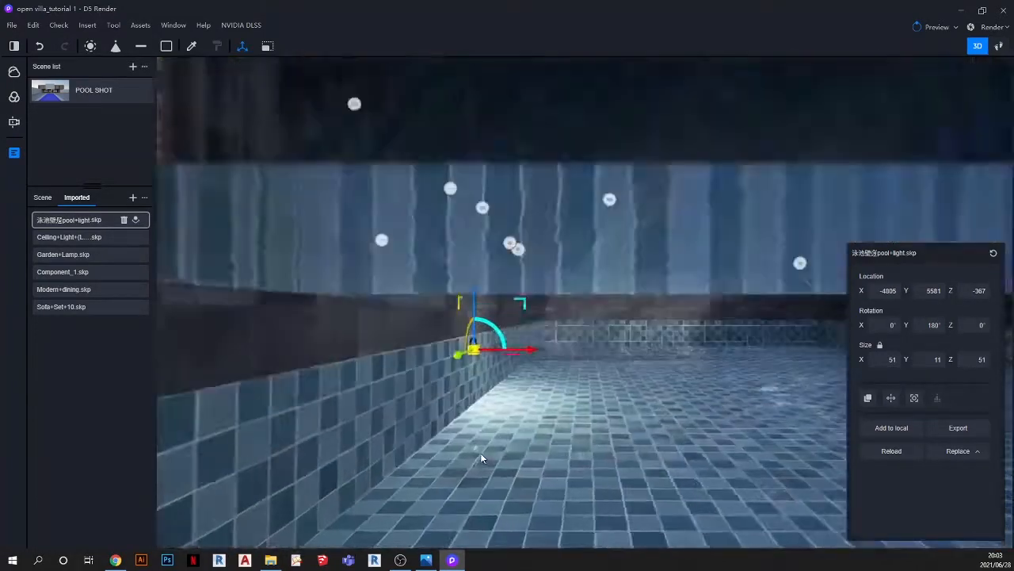
scroll(480, 452, up, 2)
click(33, 25)
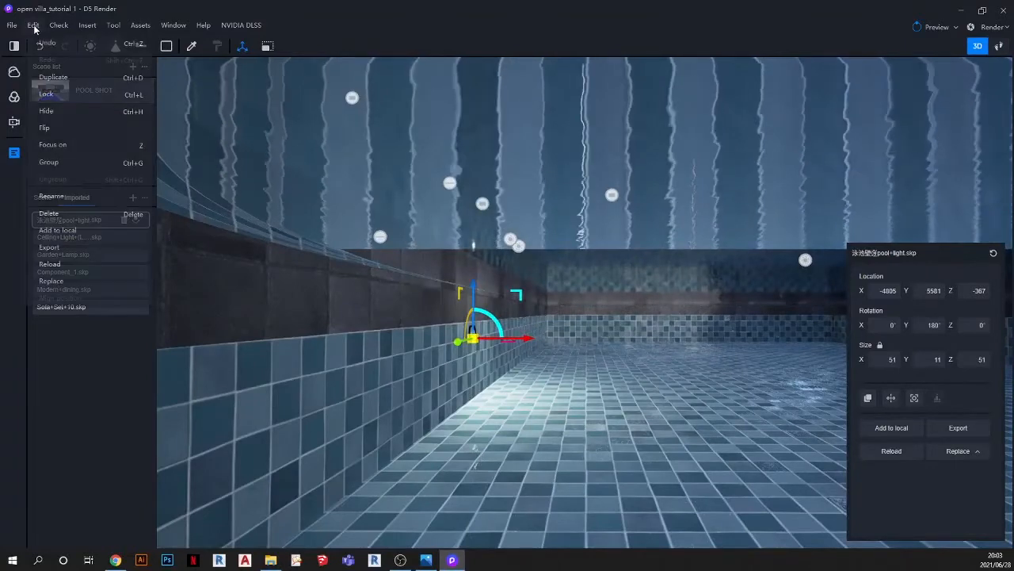
click(49, 76)
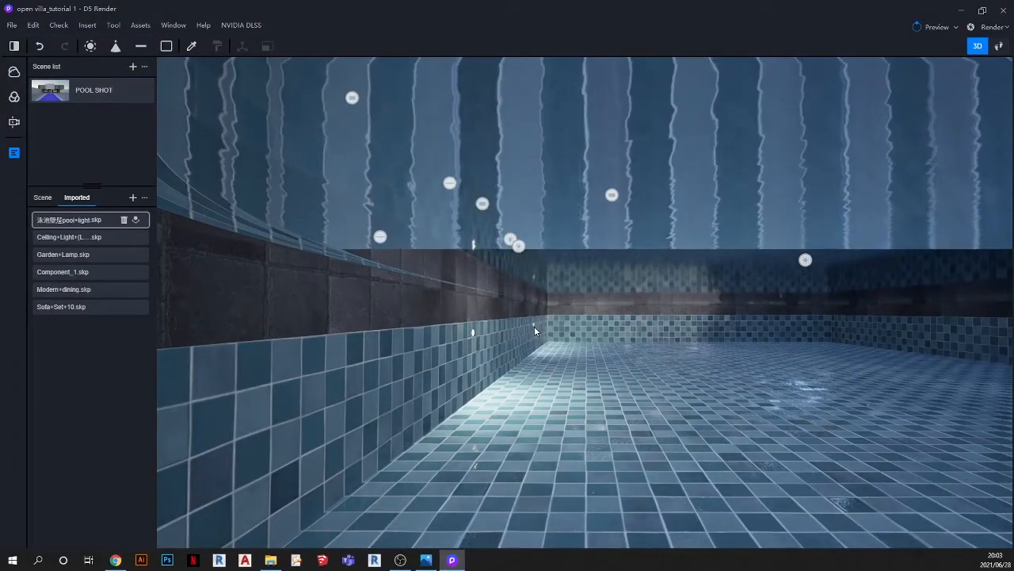
click(534, 325)
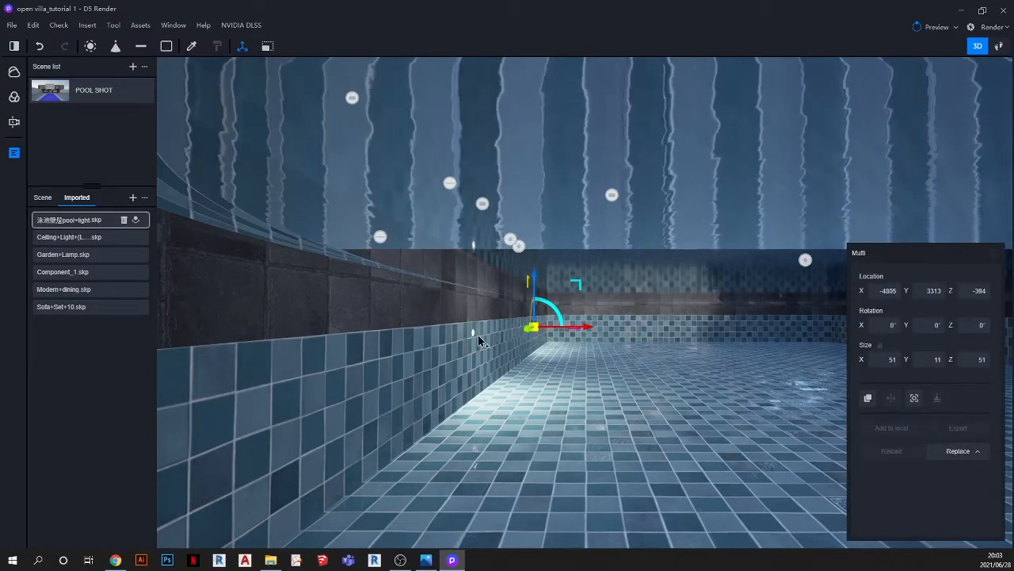
Step: Add the remaining pool lights along the terrace-side wall to the selection and group all four
scroll(474, 333, up, 1)
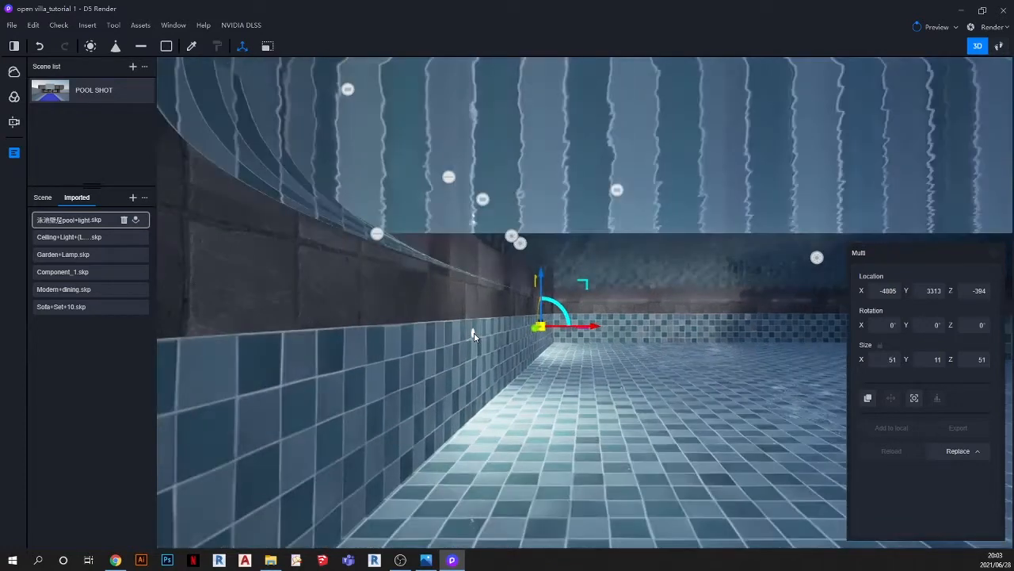
scroll(474, 337, up, 2)
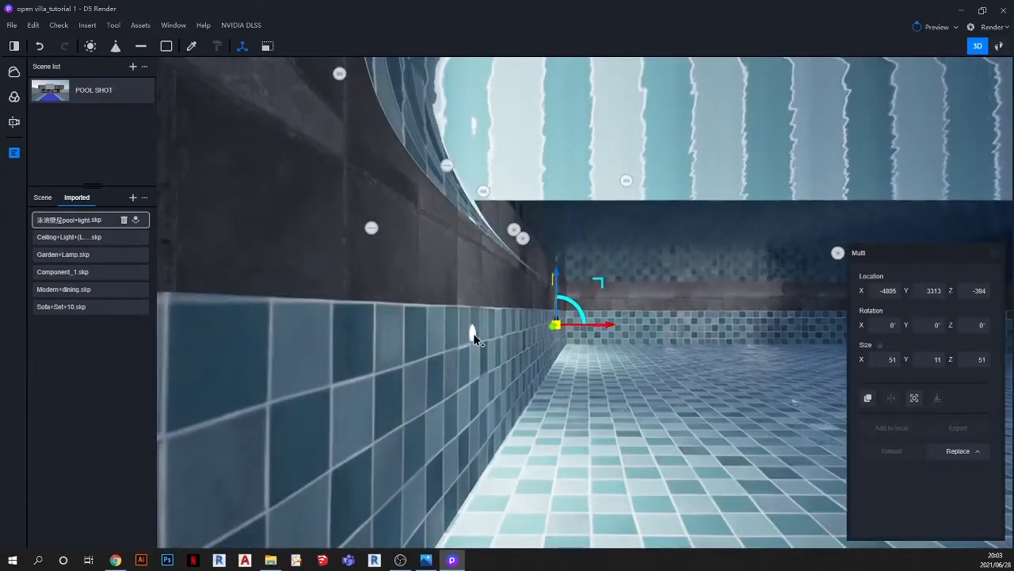
ctrl+click(473, 333)
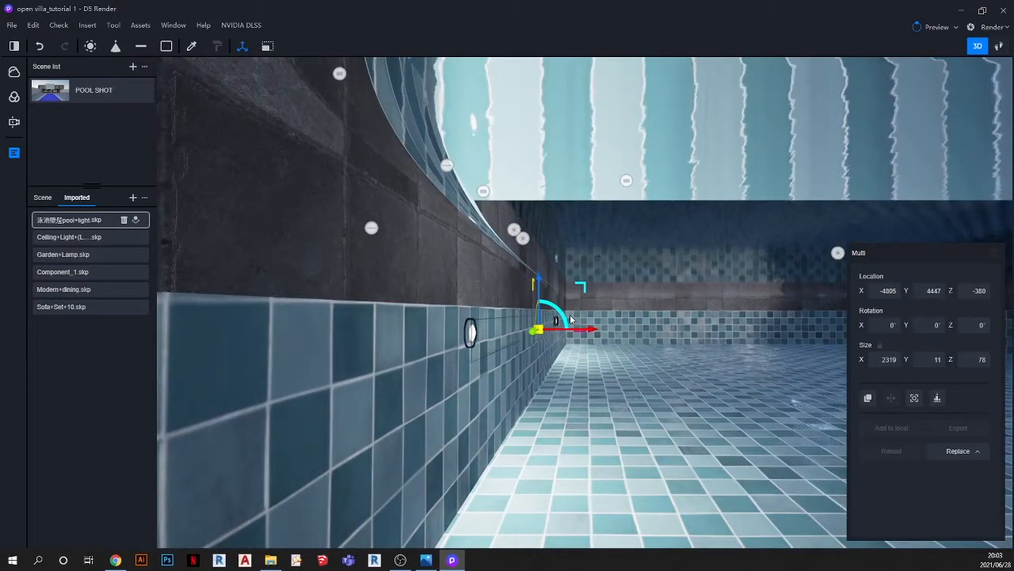
scroll(572, 319, down, 3)
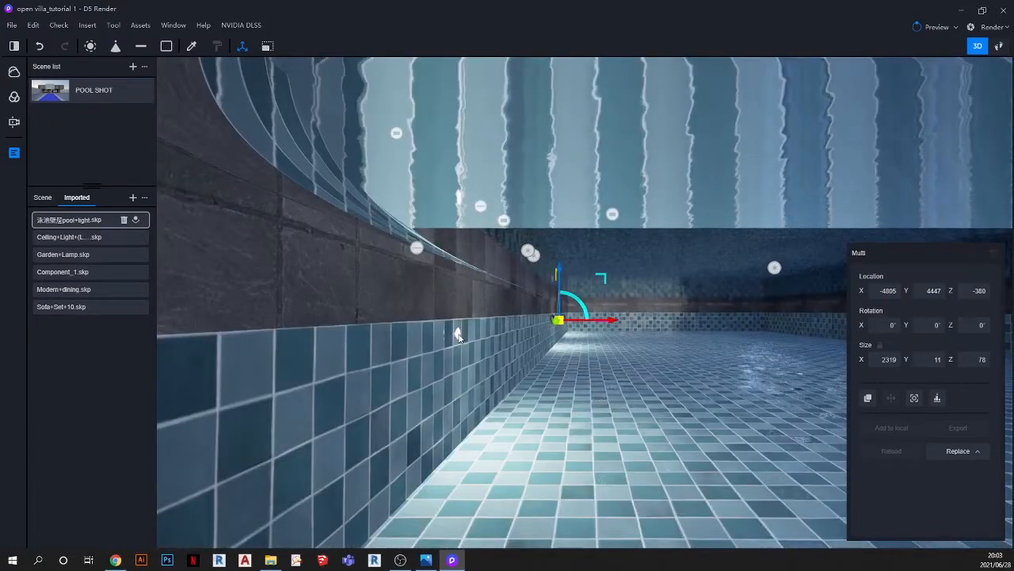
scroll(458, 336, up, 3)
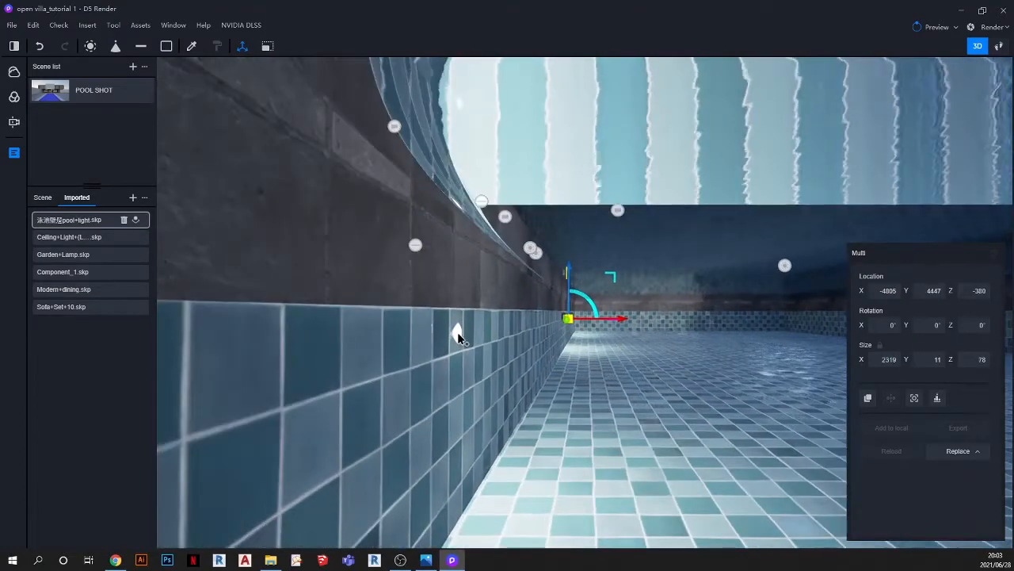
scroll(590, 324, down, 3)
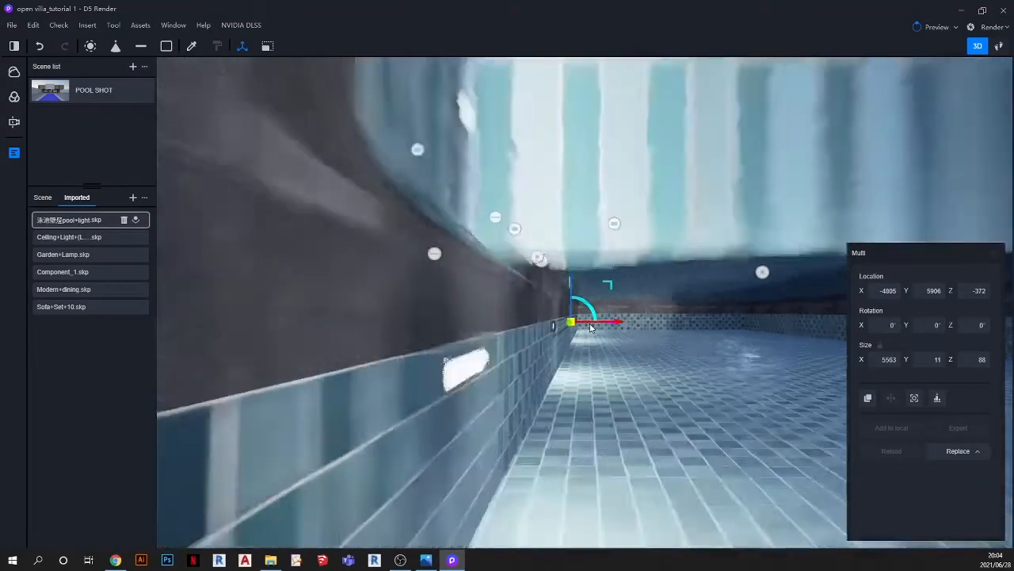
scroll(465, 382, up, 3)
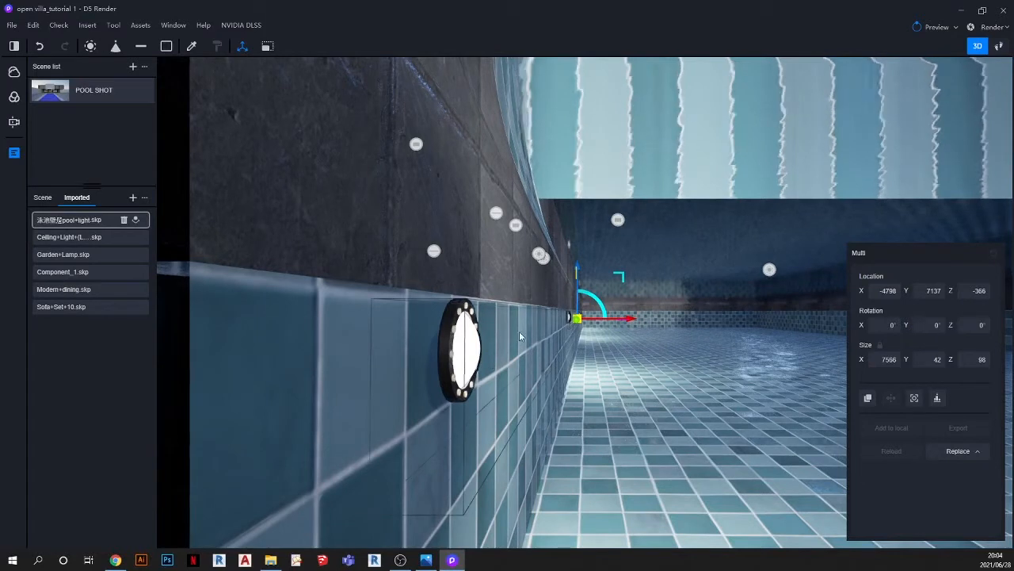
click(33, 25)
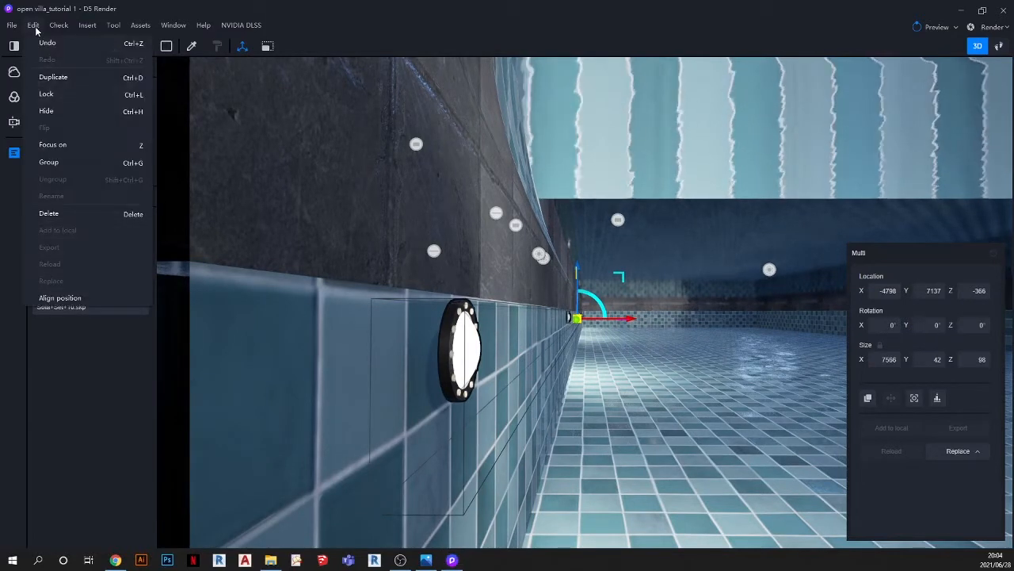
click(66, 163)
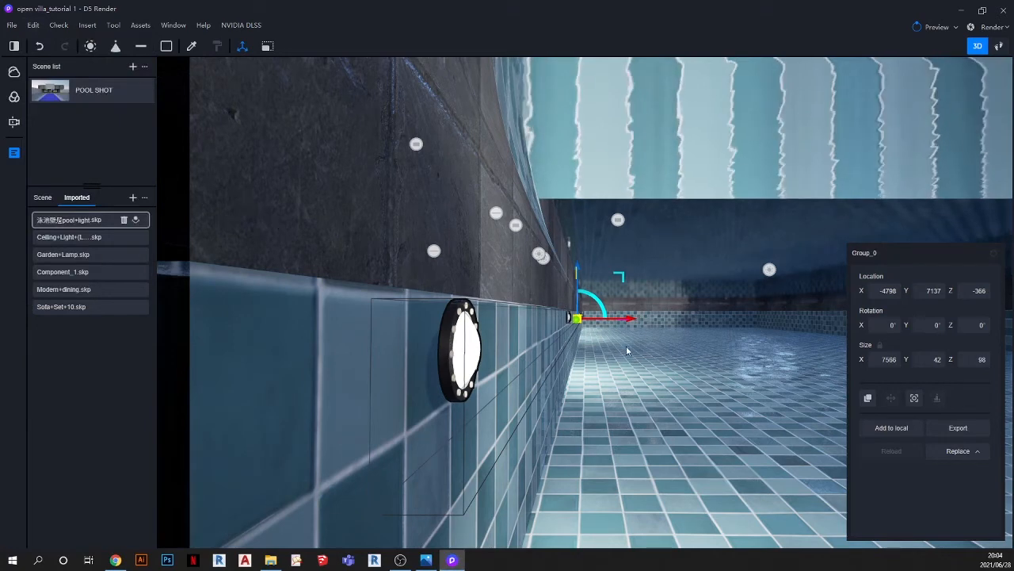
Step: Duplicate the pool light group and move the copy across the pool towards the garden-side wall, to about X -1760
right_drag(622, 350, 587, 349)
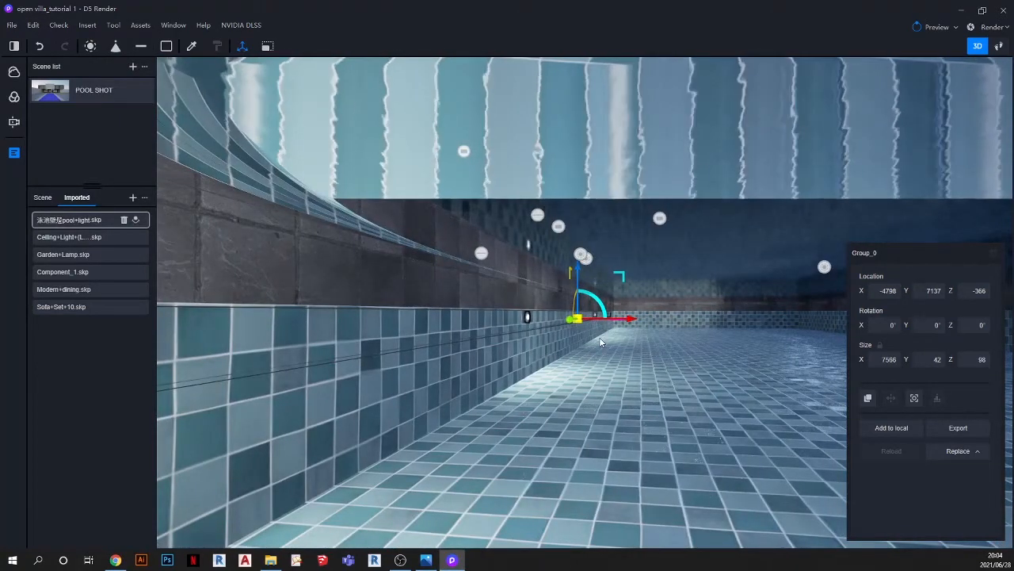
click(34, 25)
click(53, 77)
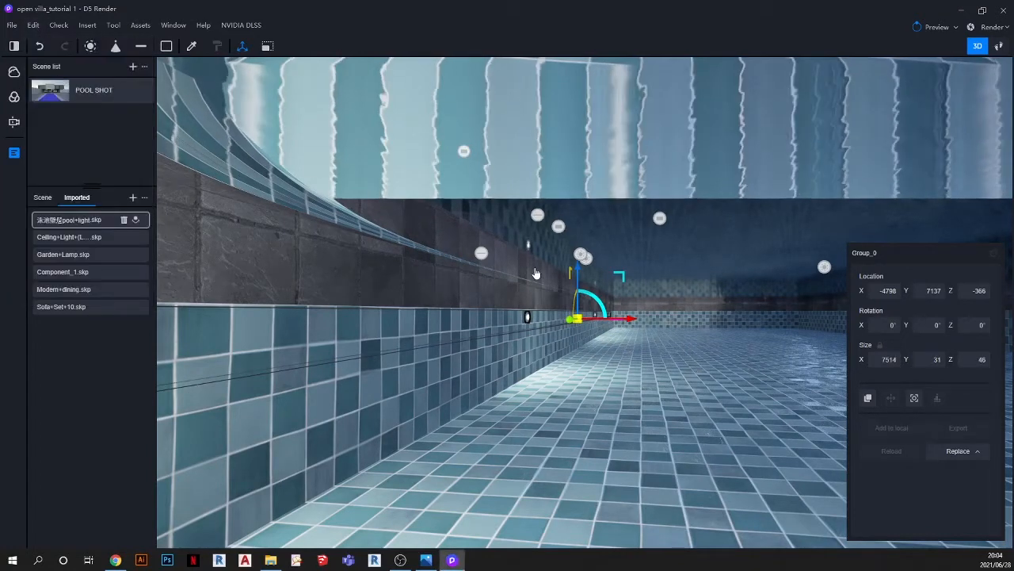
drag(631, 321, 763, 324)
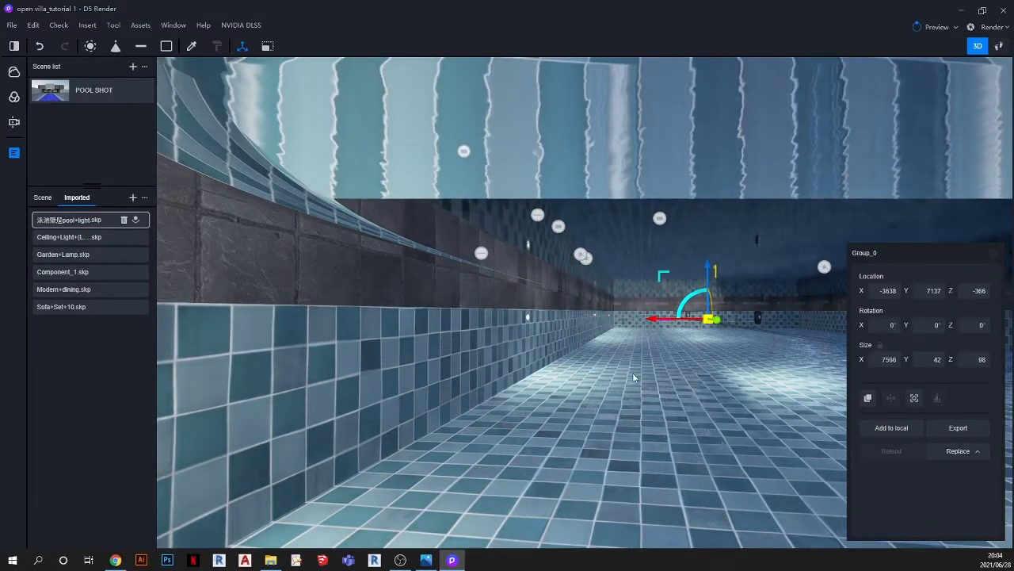
middle_drag(622, 311, 633, 372)
scroll(609, 357, down, 3)
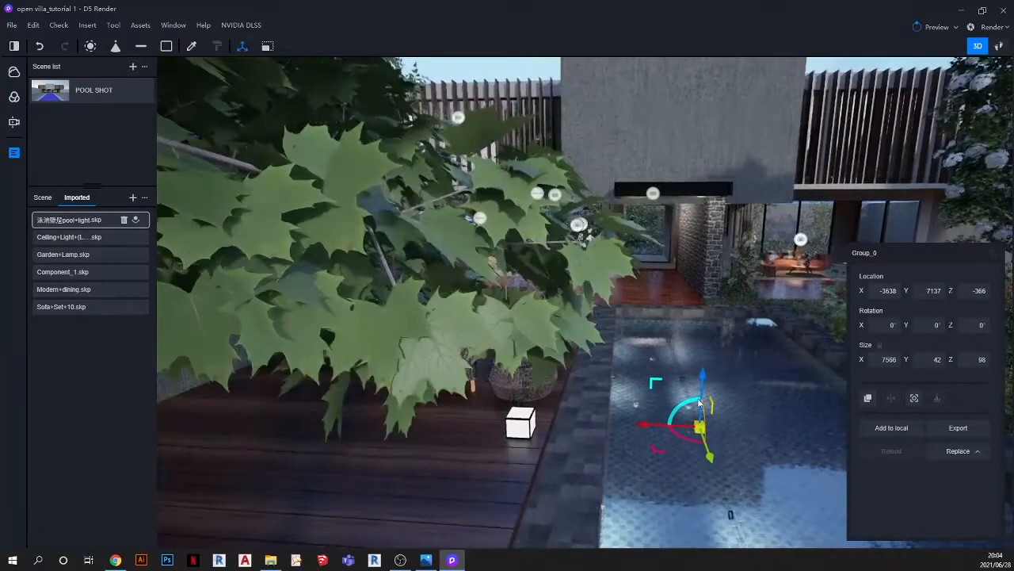
drag(676, 426, 804, 403)
scroll(526, 267, down, 3)
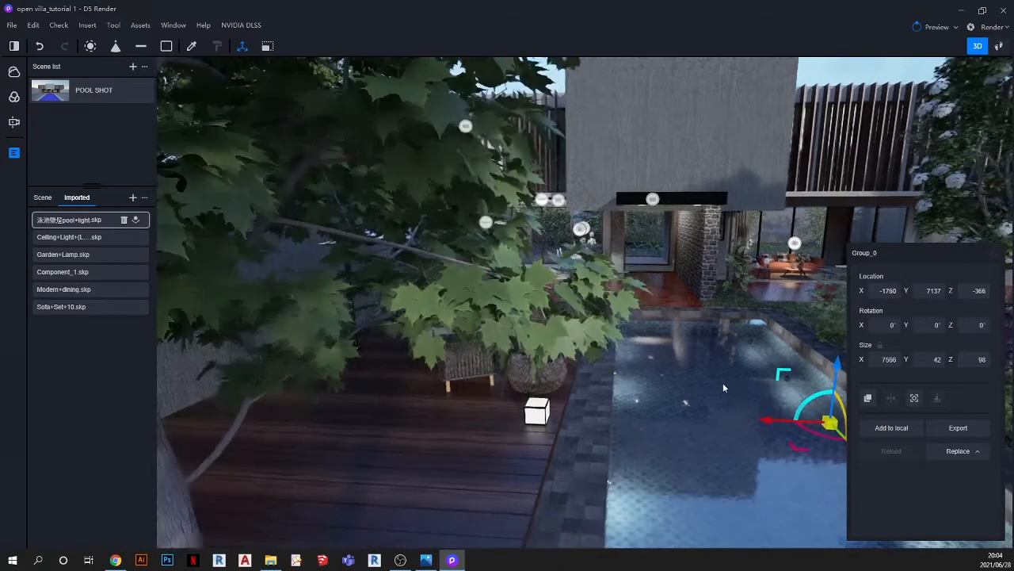
Step: Switch the view mode from perspective to Top
click(14, 123)
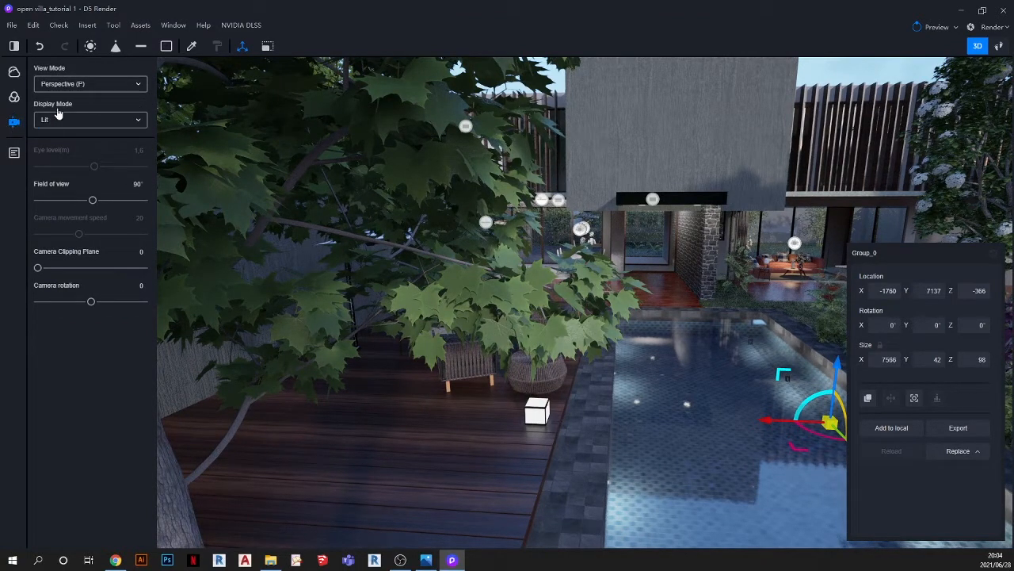
click(141, 85)
click(68, 134)
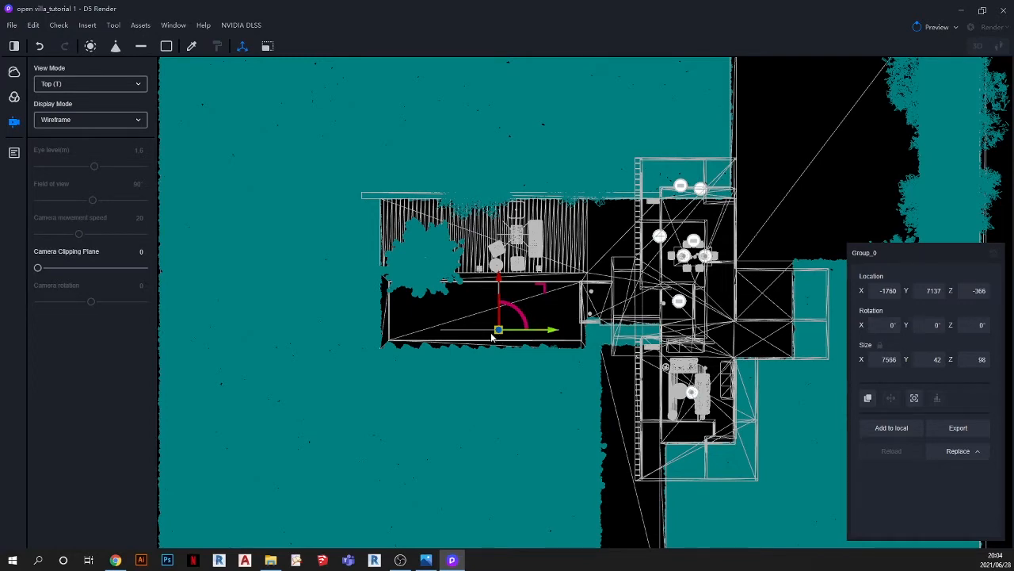
Step: Move the copied light group up against the pool's garden-side wall line, to about X -1150
scroll(485, 333, up, 5)
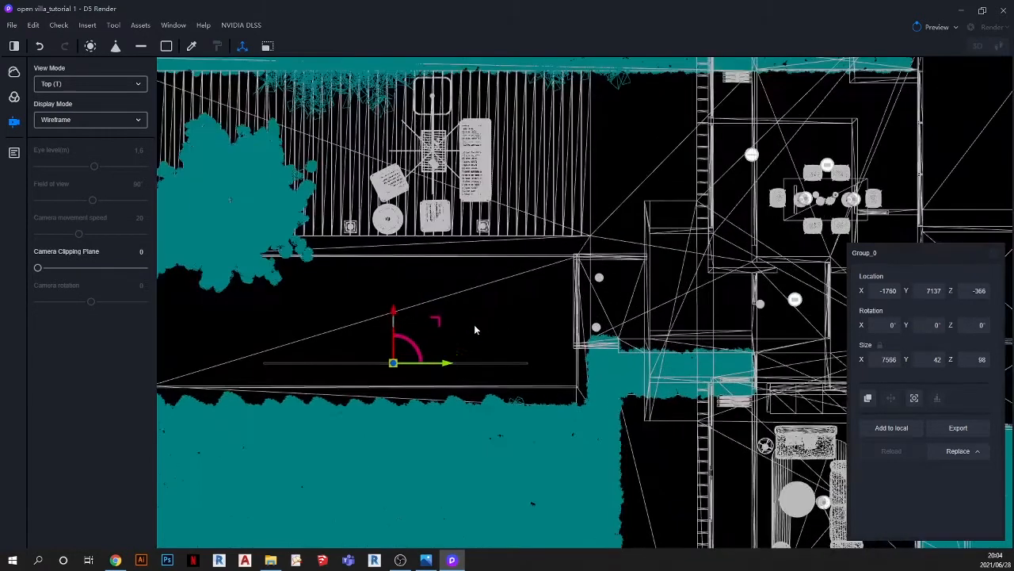
middle_drag(542, 387, 567, 380)
scroll(636, 362, up, 1)
scroll(639, 354, up, 2)
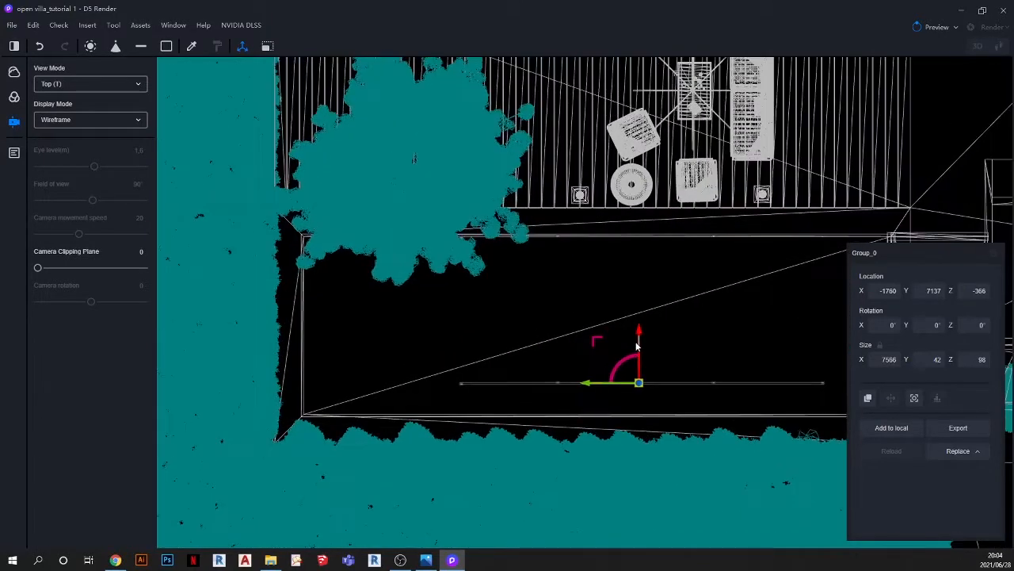
scroll(640, 345, up, 1)
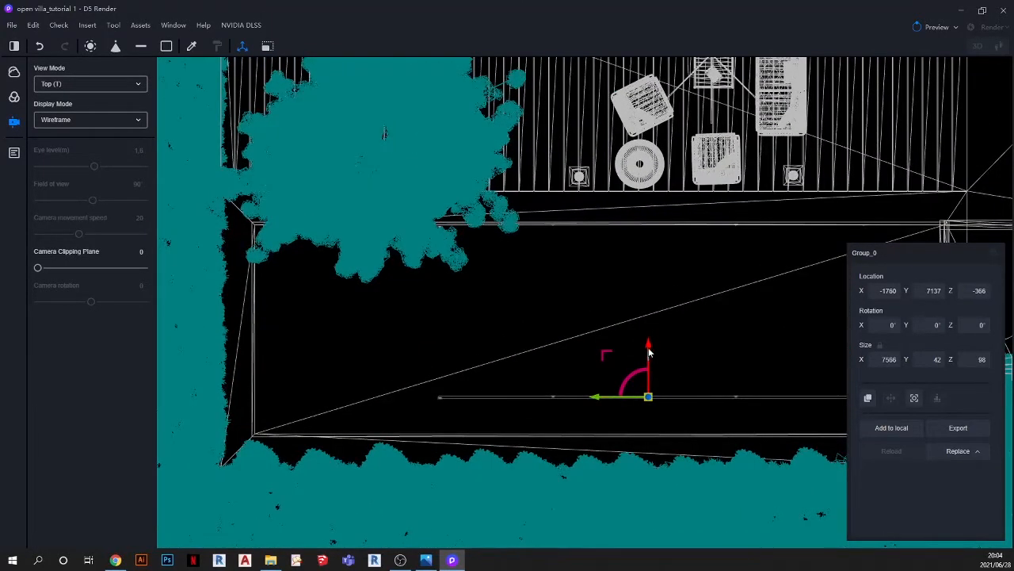
drag(648, 359, 649, 386)
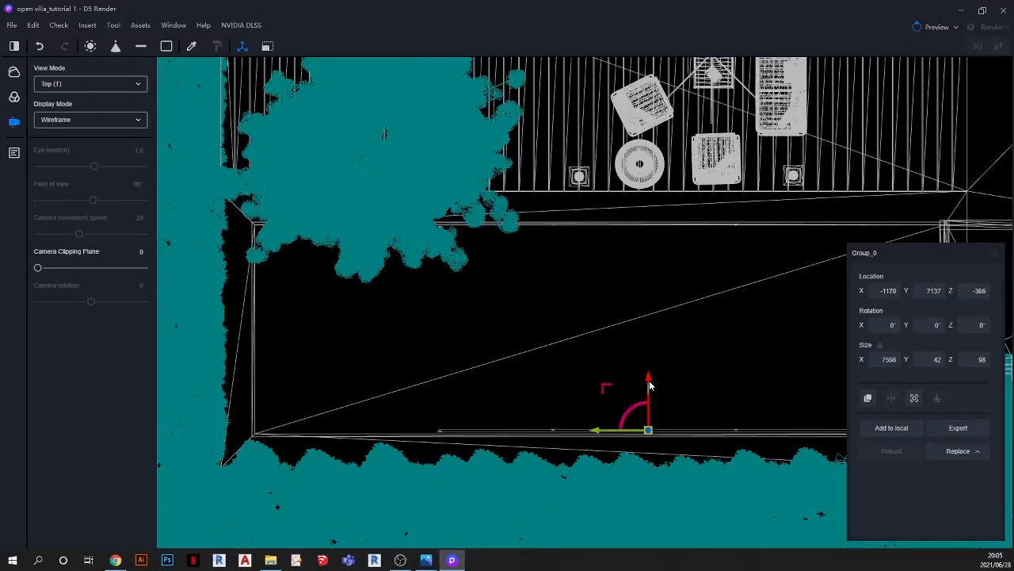
scroll(642, 451, up, 2)
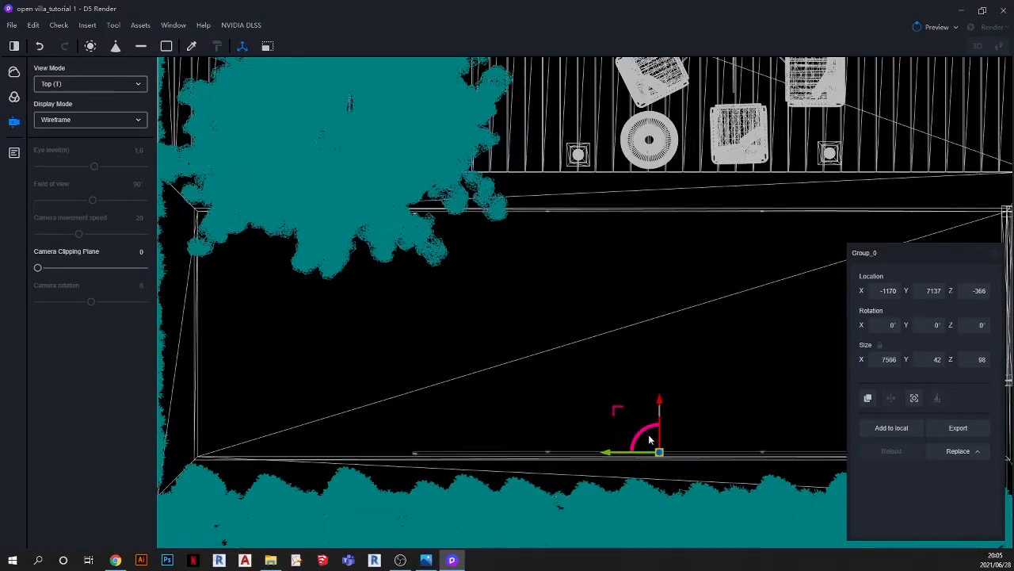
drag(672, 440, 672, 441)
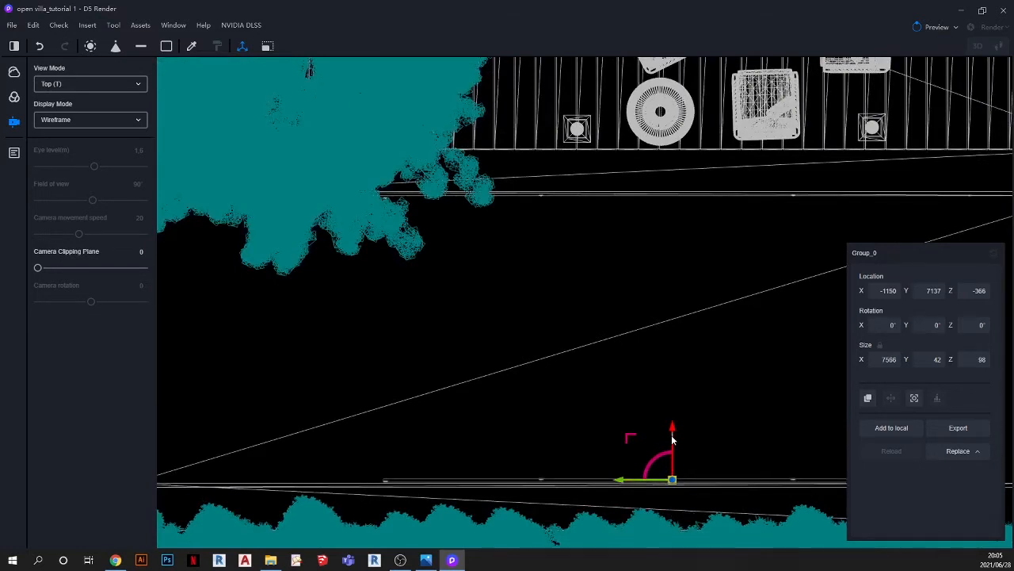
Step: Return to the saved POOL SHOT scene view
click(13, 73)
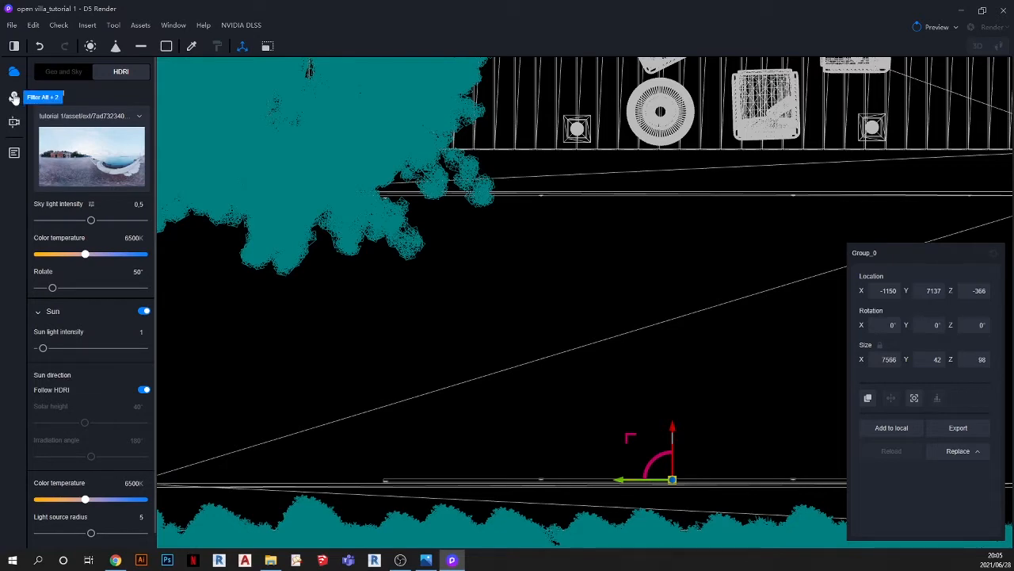
click(14, 153)
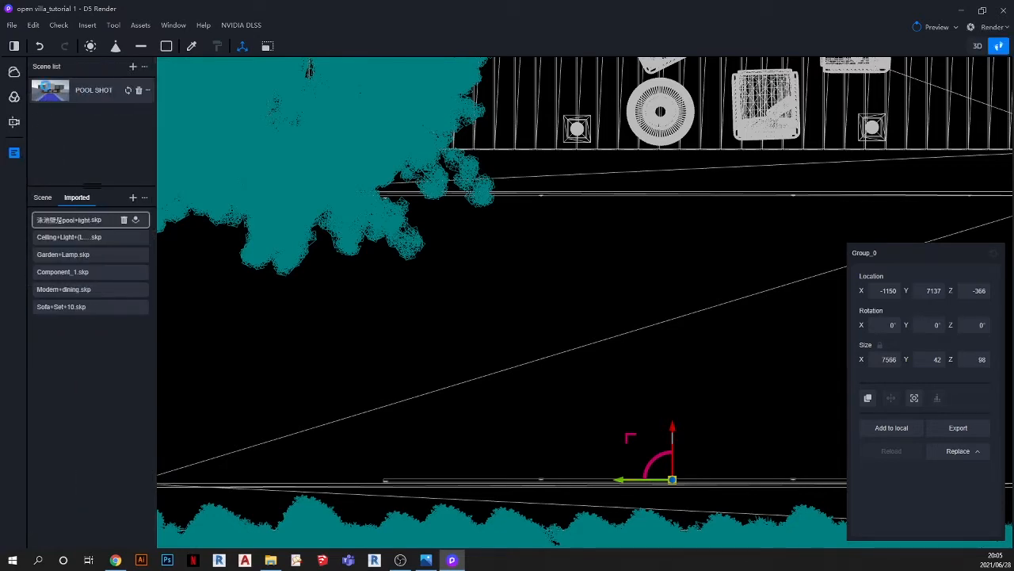
click(45, 85)
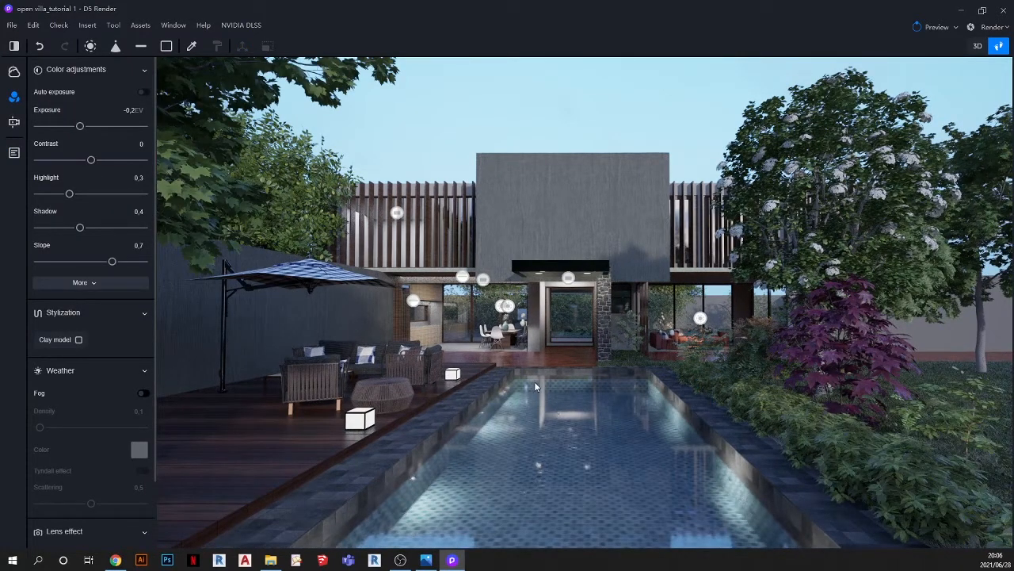
Step: Examine the light glow along both pool walls from nearer and farther viewpoints
key(w)
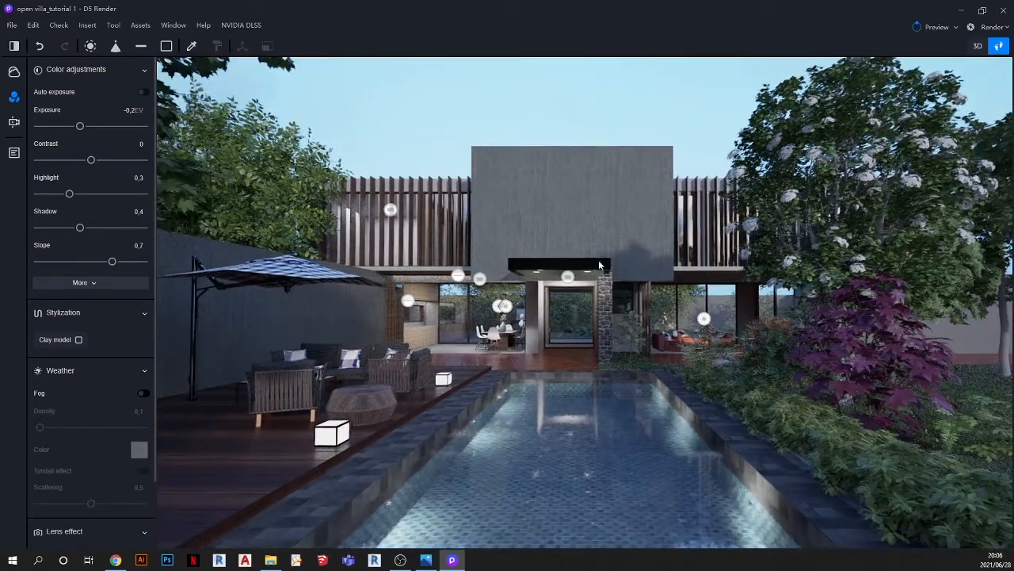
key(s)
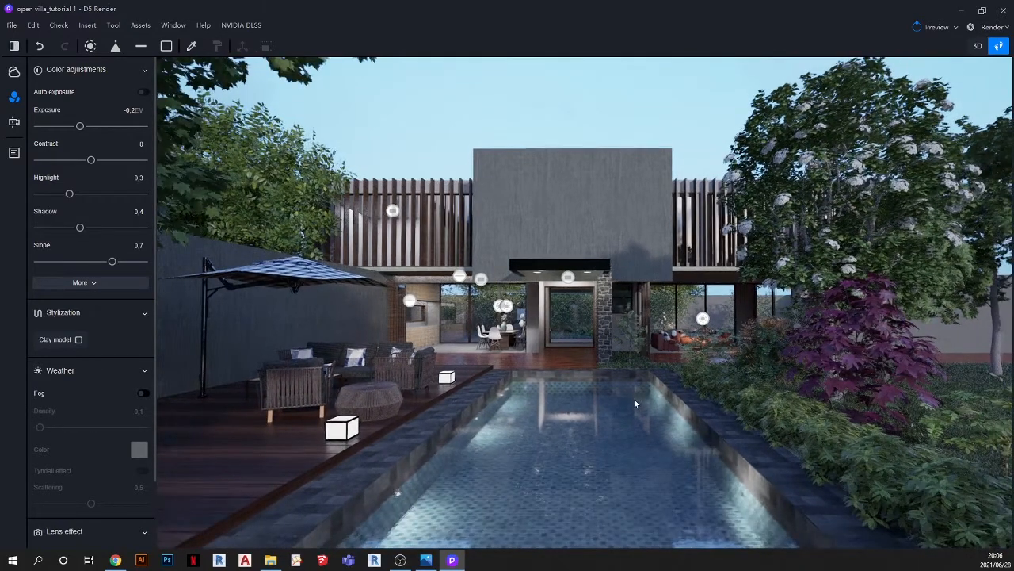
key(w)
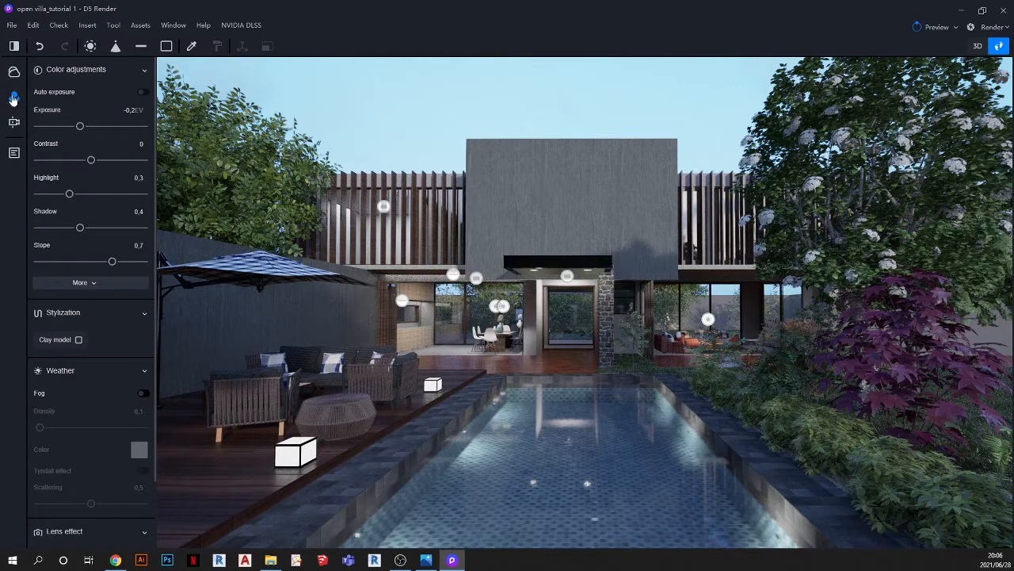
click(14, 154)
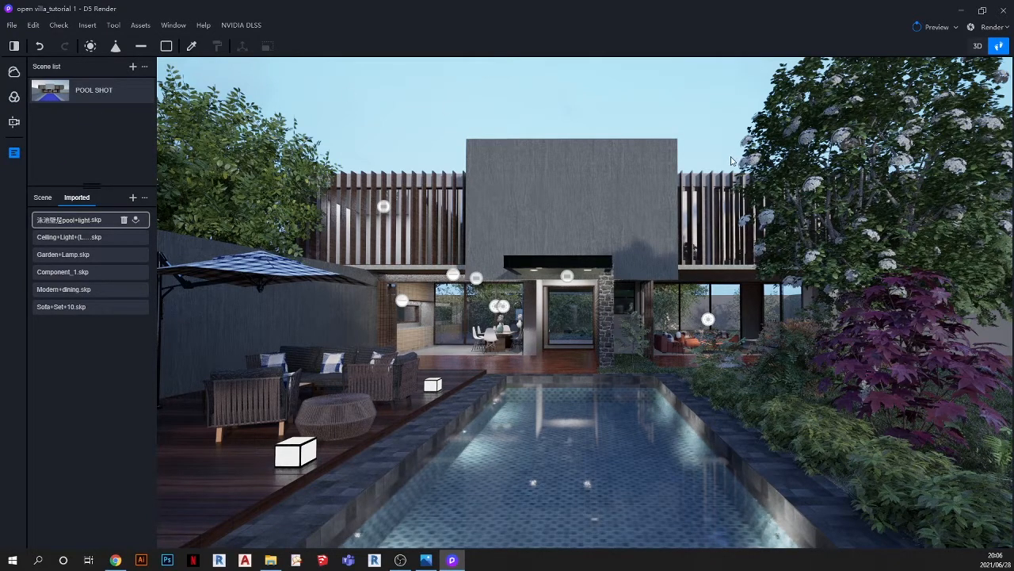
scroll(620, 232, down, 1)
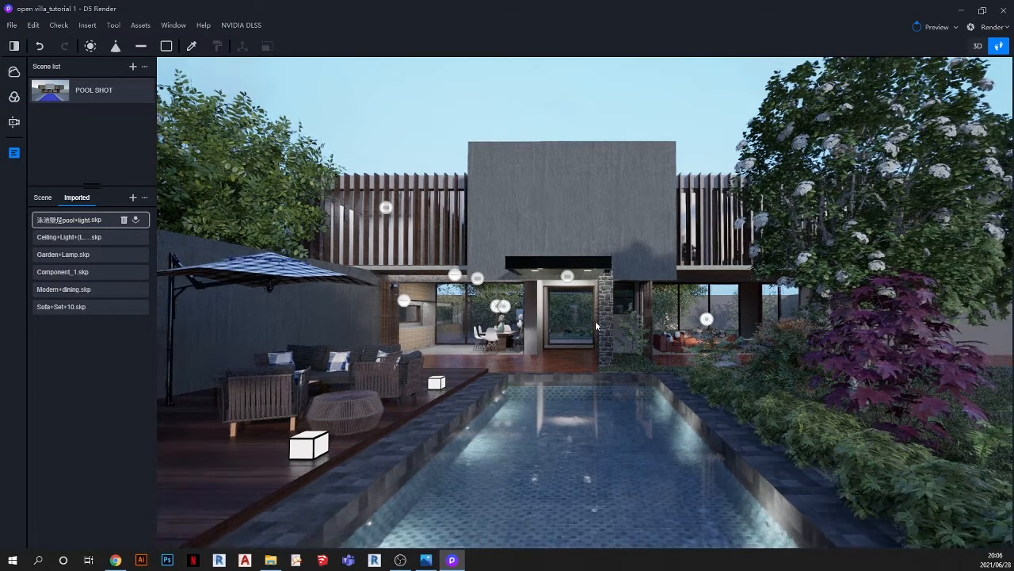
scroll(619, 388, down, 1)
scroll(619, 386, down, 1)
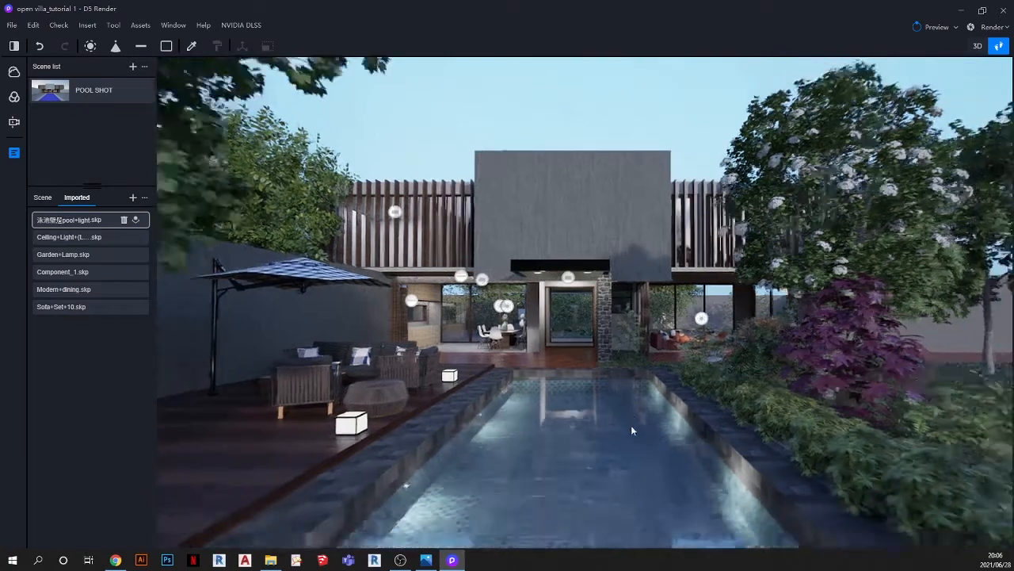
scroll(472, 470, up, 3)
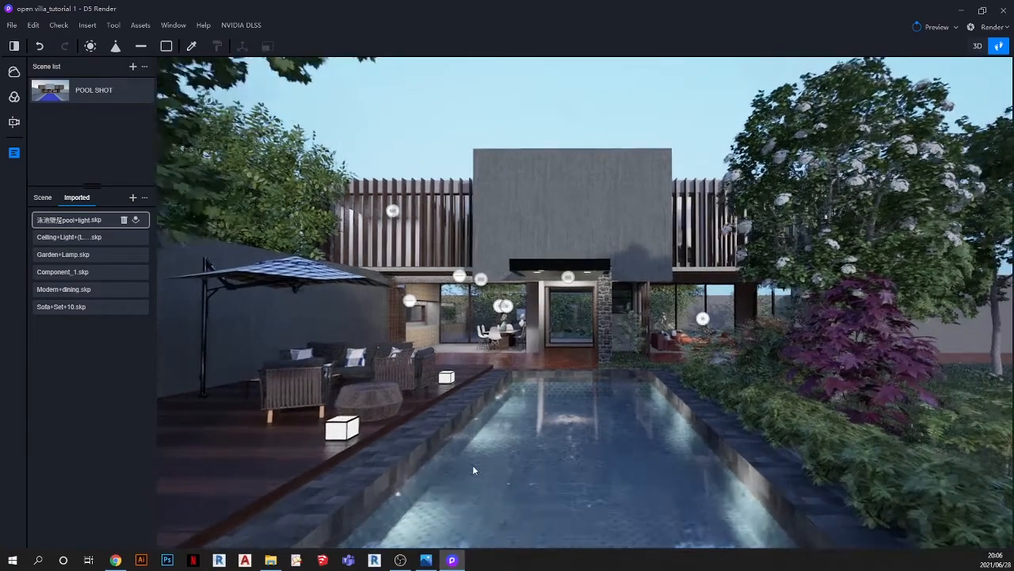
scroll(491, 431, up, 4)
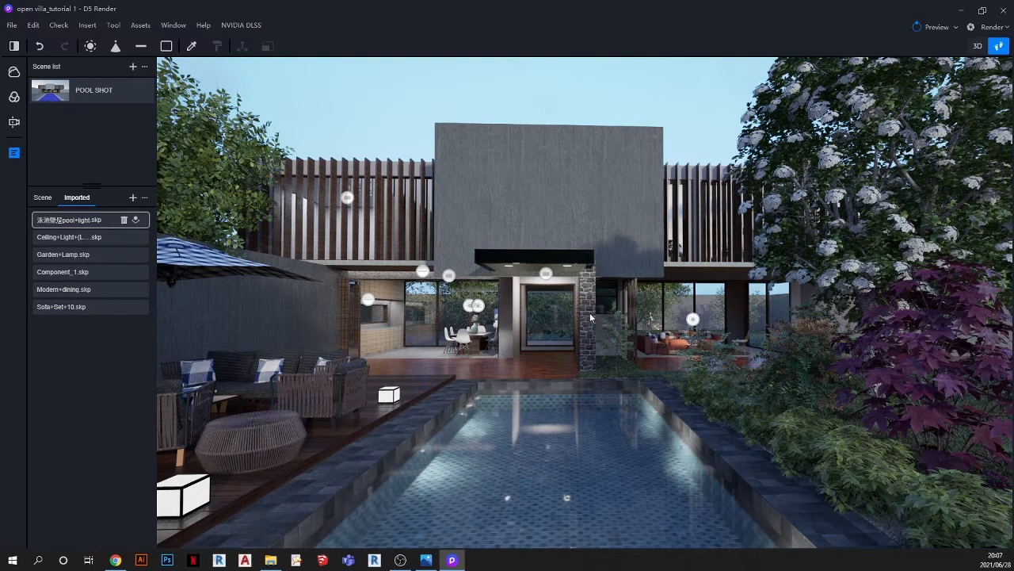
right_drag(621, 347, 618, 346)
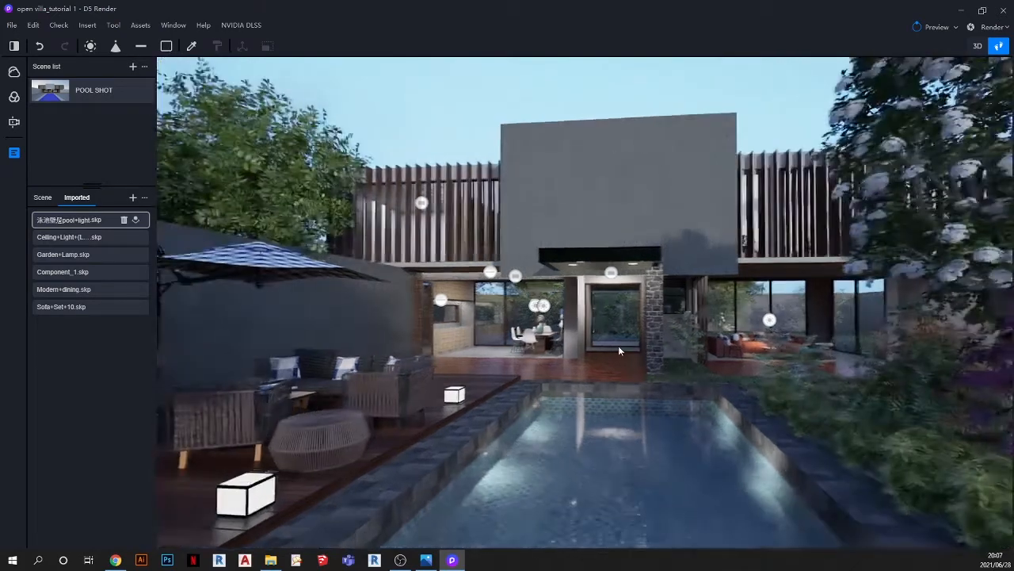
Step: Restore the POOL SHOT view and compare it with the reference image OPEN VILLA_3.png in Photos
click(53, 84)
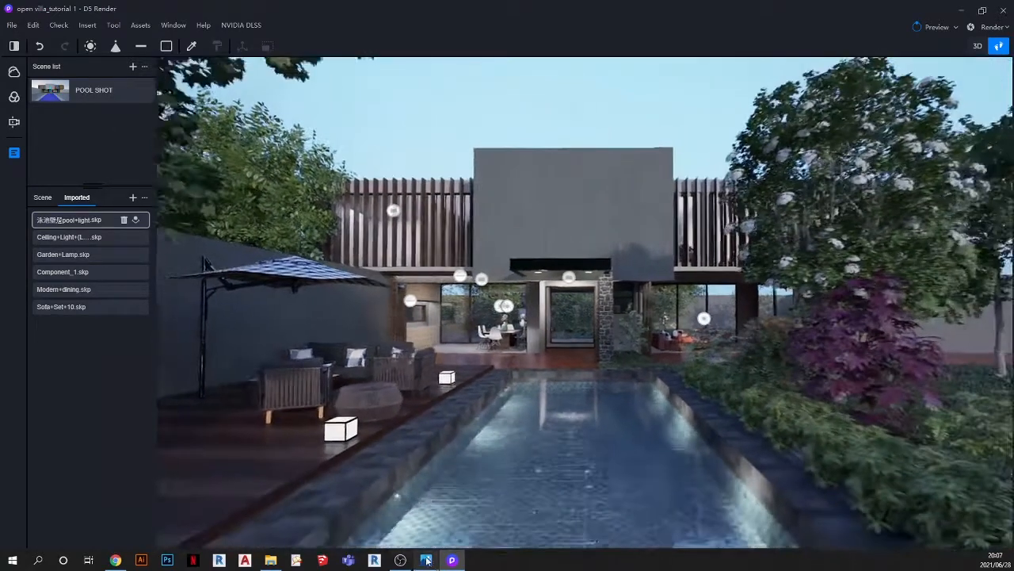
click(426, 560)
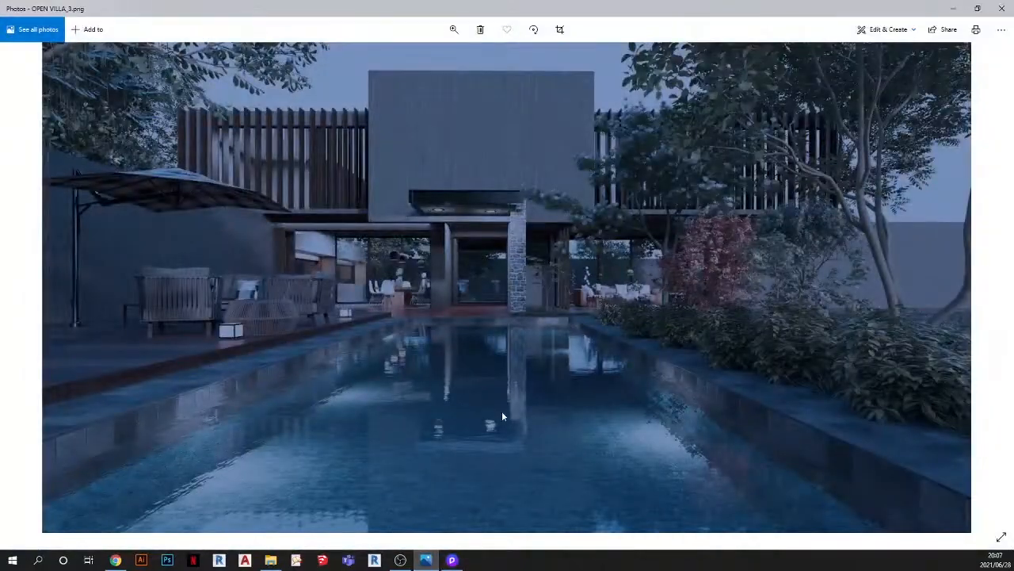
click(425, 560)
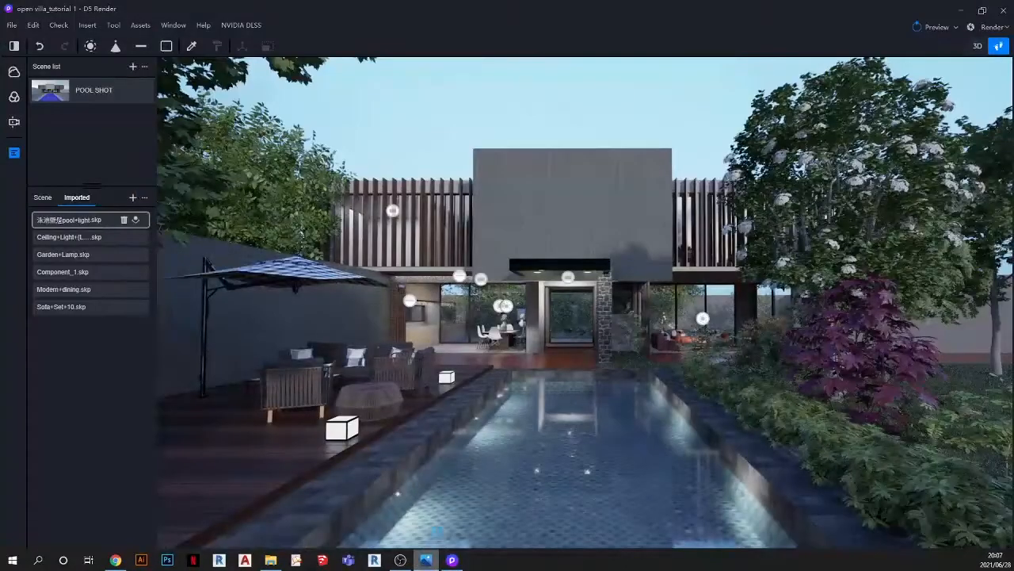